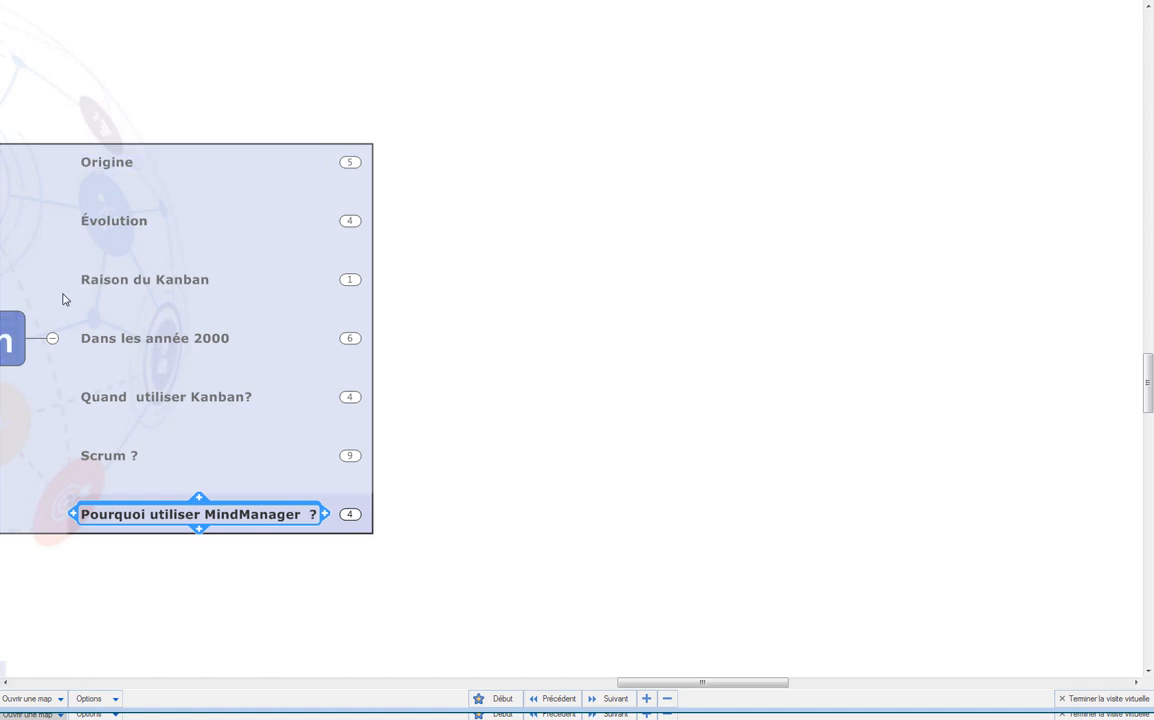
# Step: End the virtual tour and remove the single-branch view of Présentation so the full Agenda map is displayed
pyautogui.click(1084, 699)
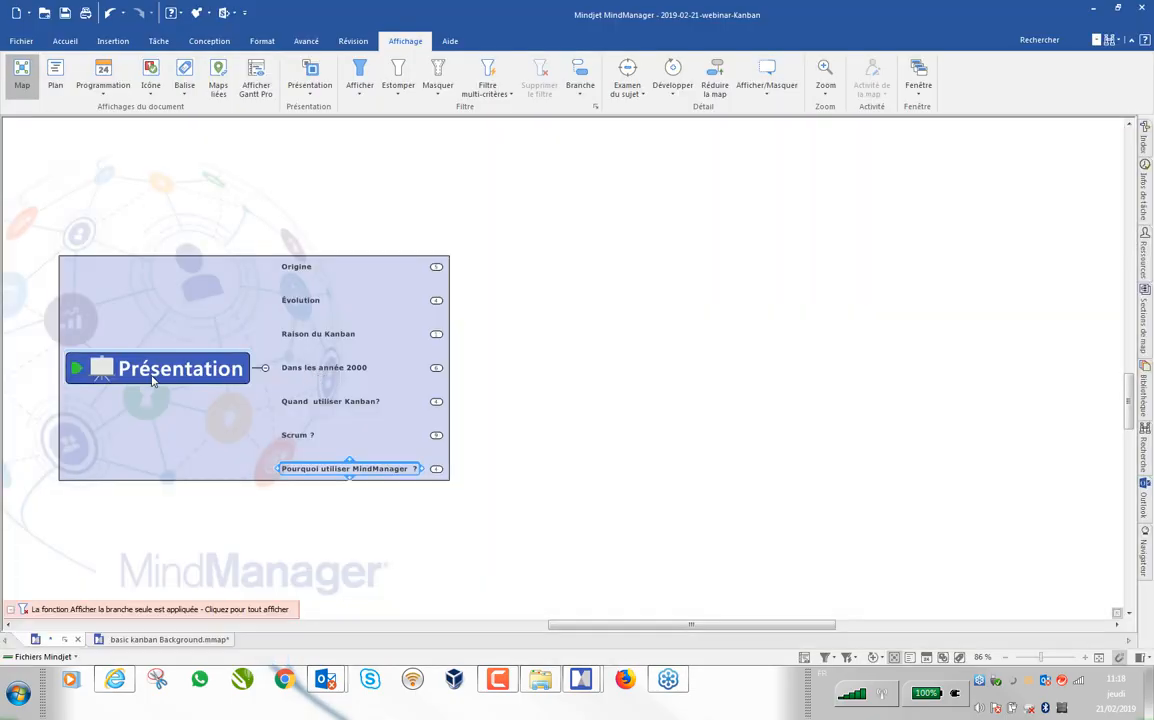
pyautogui.click(149, 372)
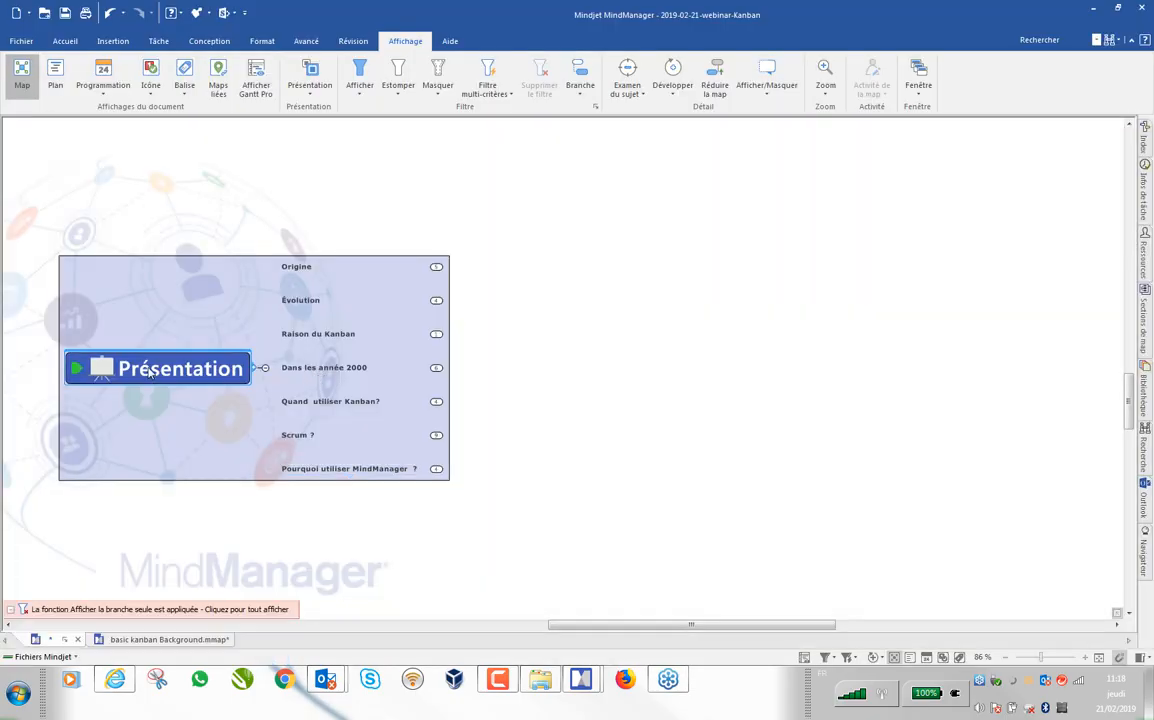
pyautogui.press('F4')
pyautogui.scroll(-2, 480, 279)
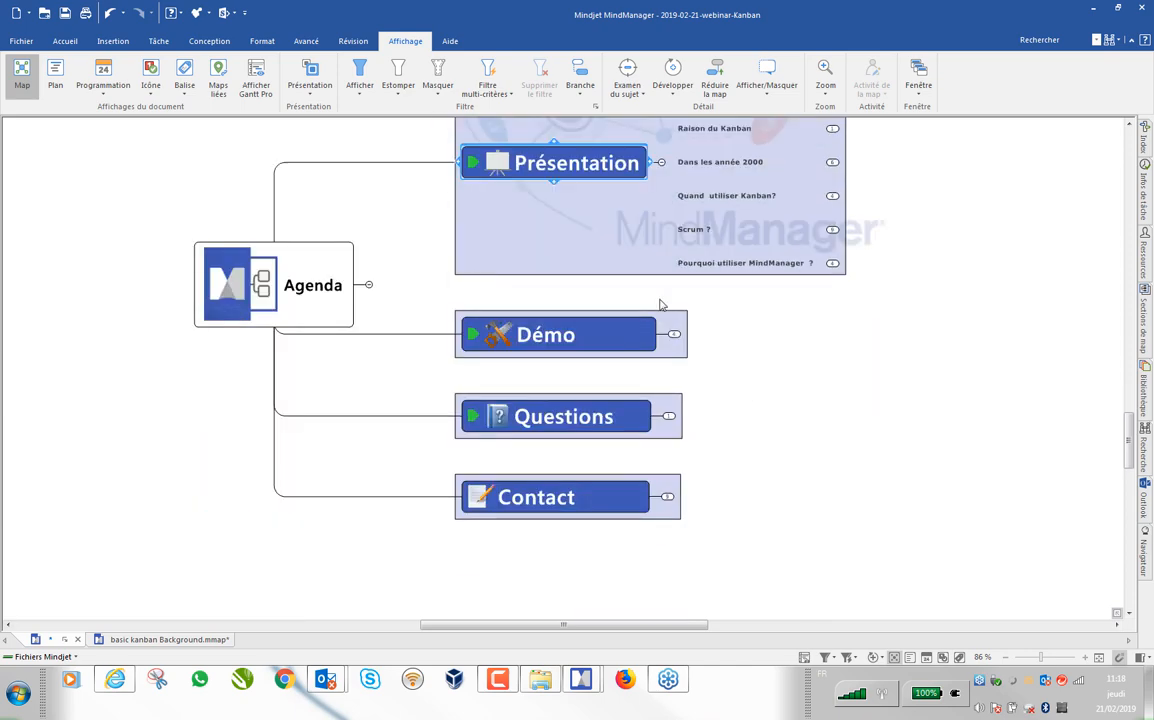
# Step: Collapse the Présentation topic and expand the Démo topic to list its linked maps
pyautogui.click(660, 168)
pyautogui.click(660, 163)
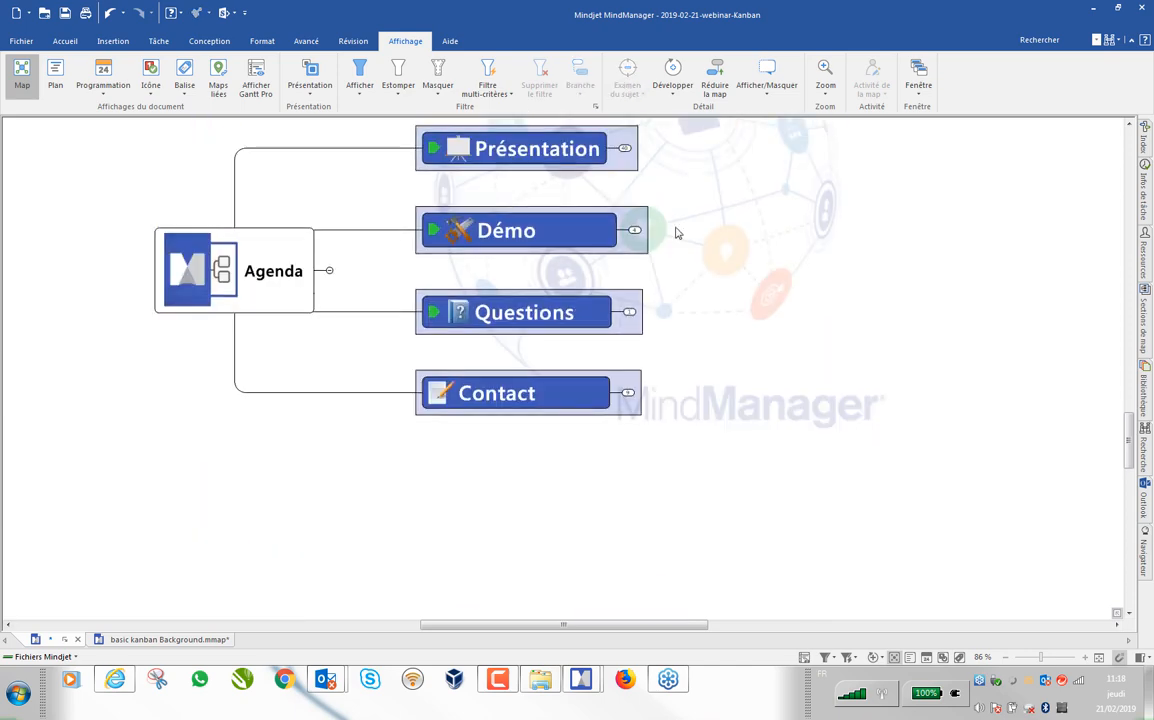
pyautogui.click(632, 228)
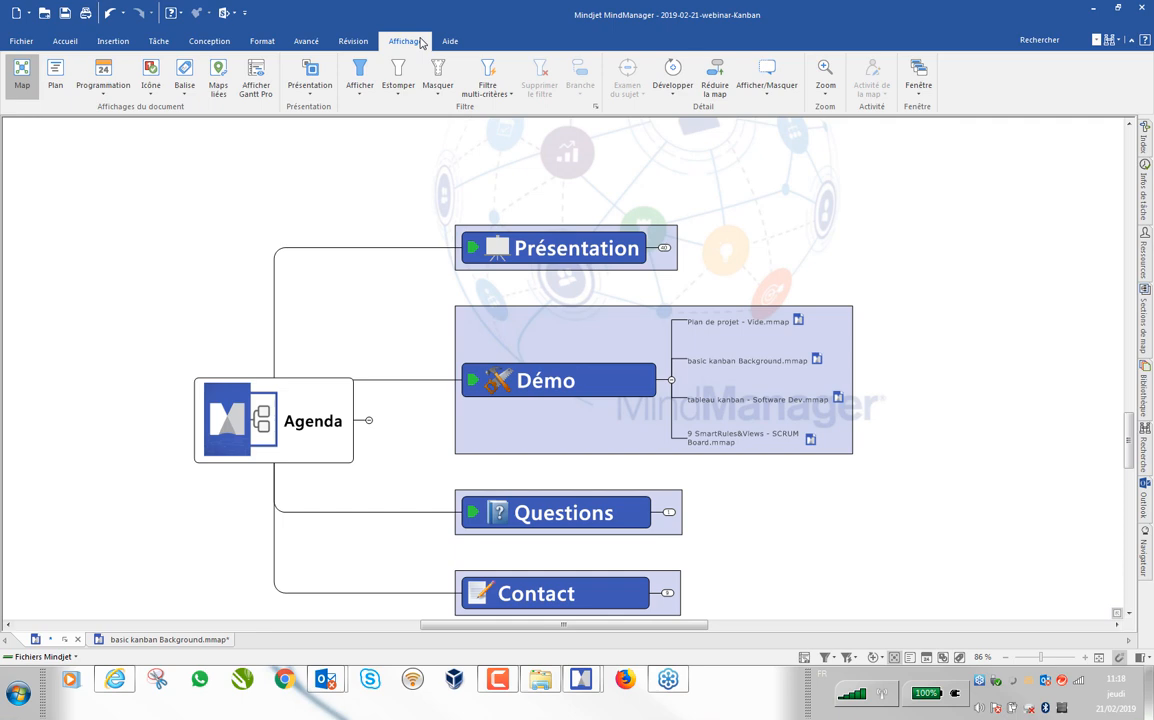
# Step: Create a new document from the blank Kanban template
pyautogui.click(311, 96)
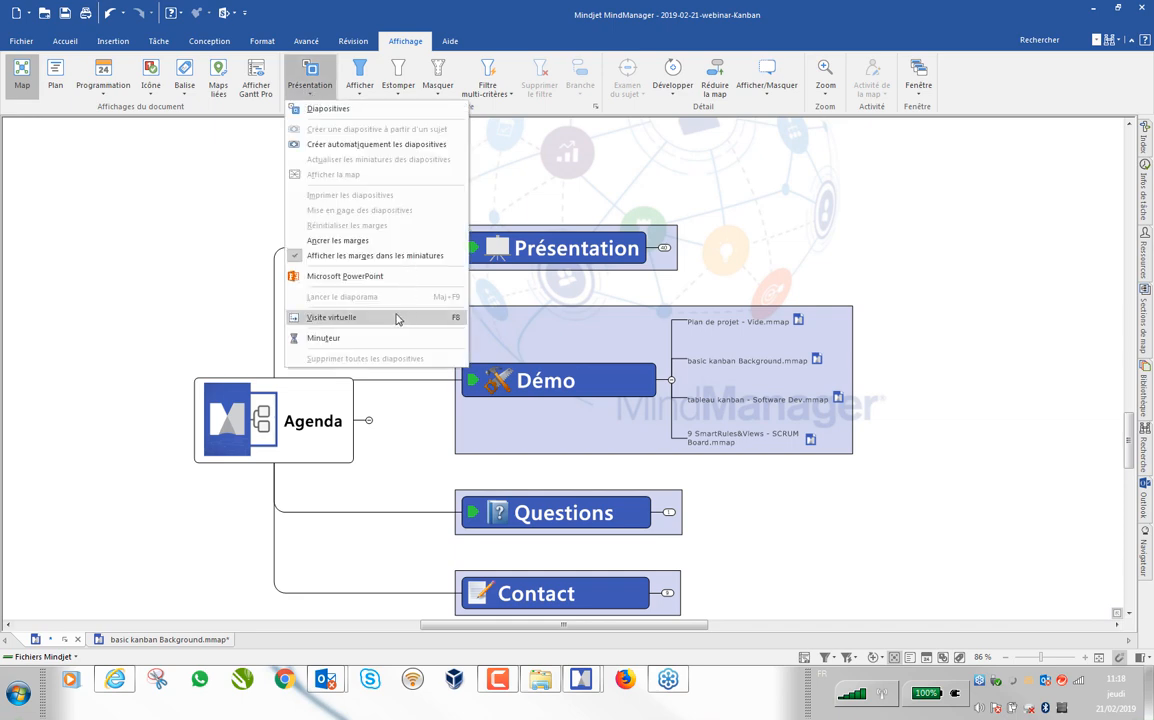
pyautogui.click(405, 46)
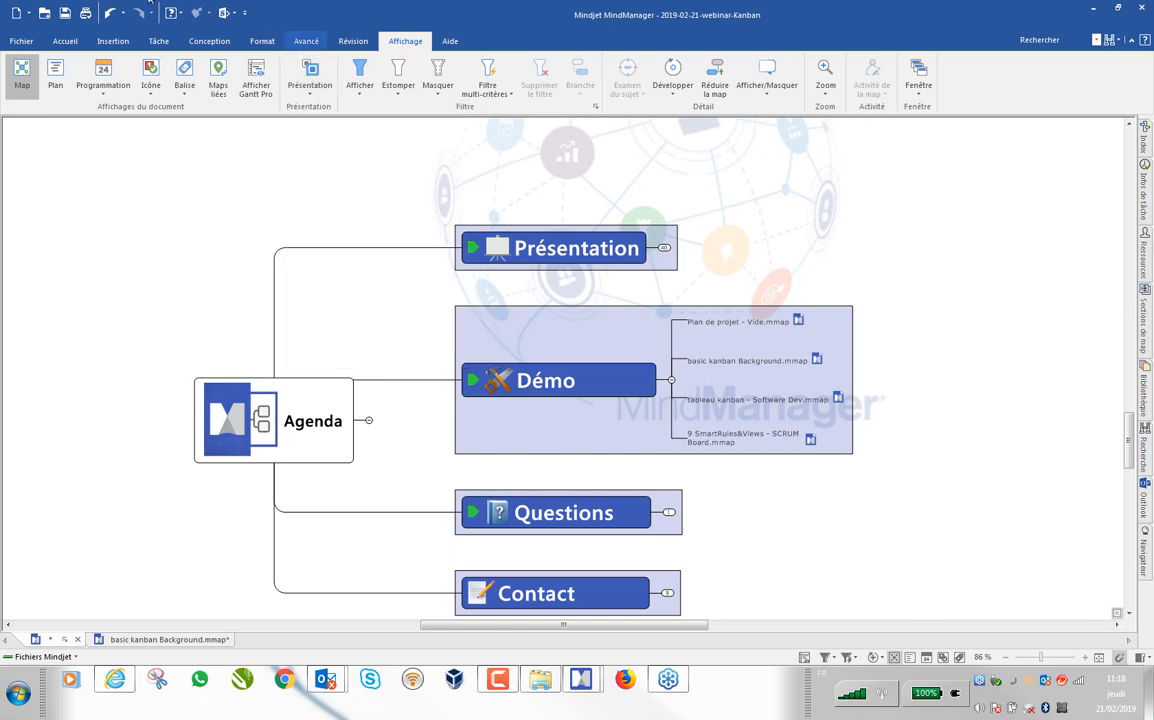
pyautogui.click(25, 44)
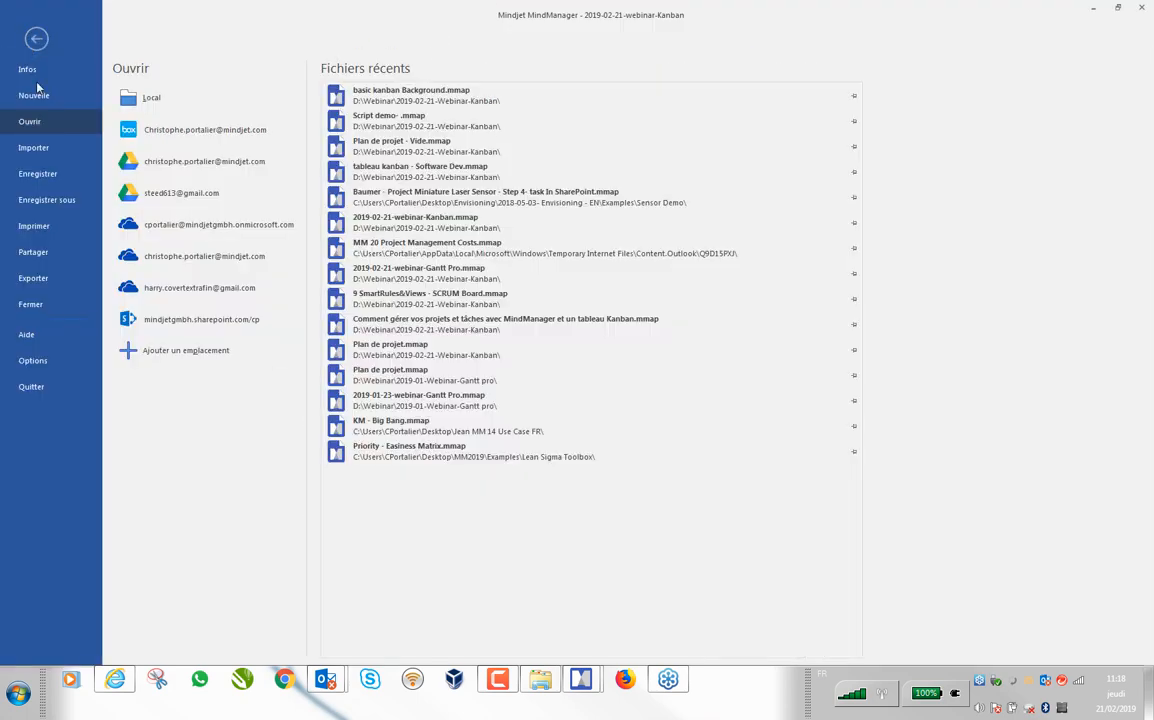
pyautogui.click(37, 97)
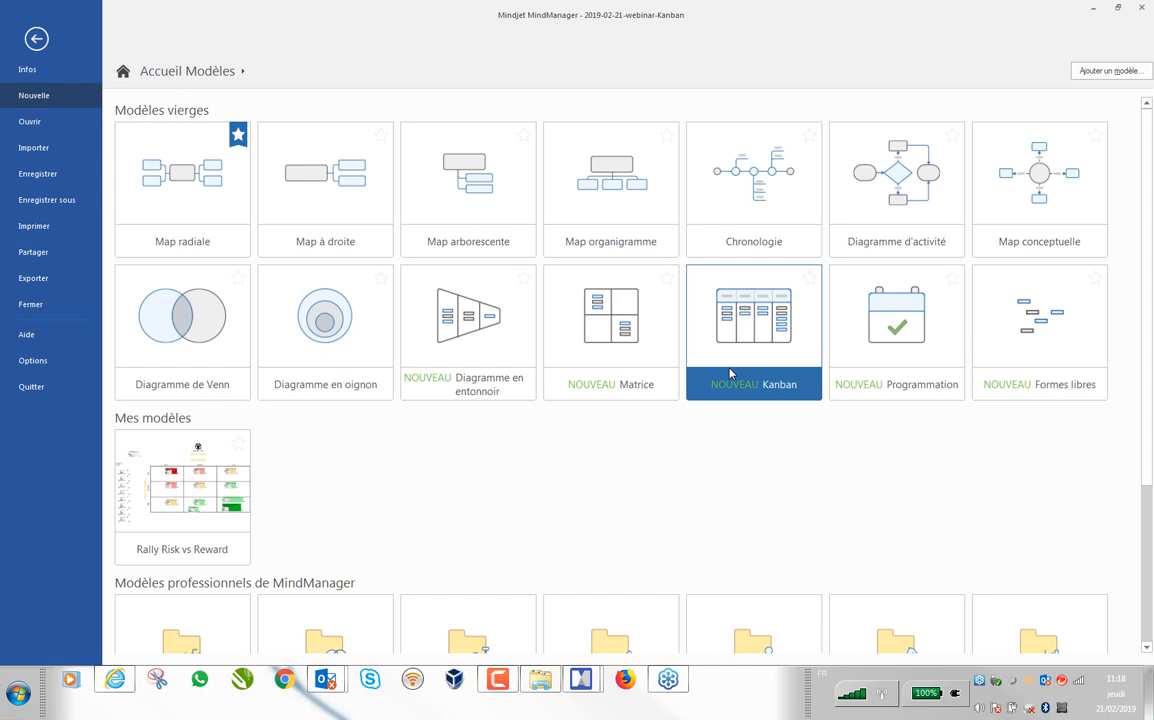
pyautogui.click(739, 330)
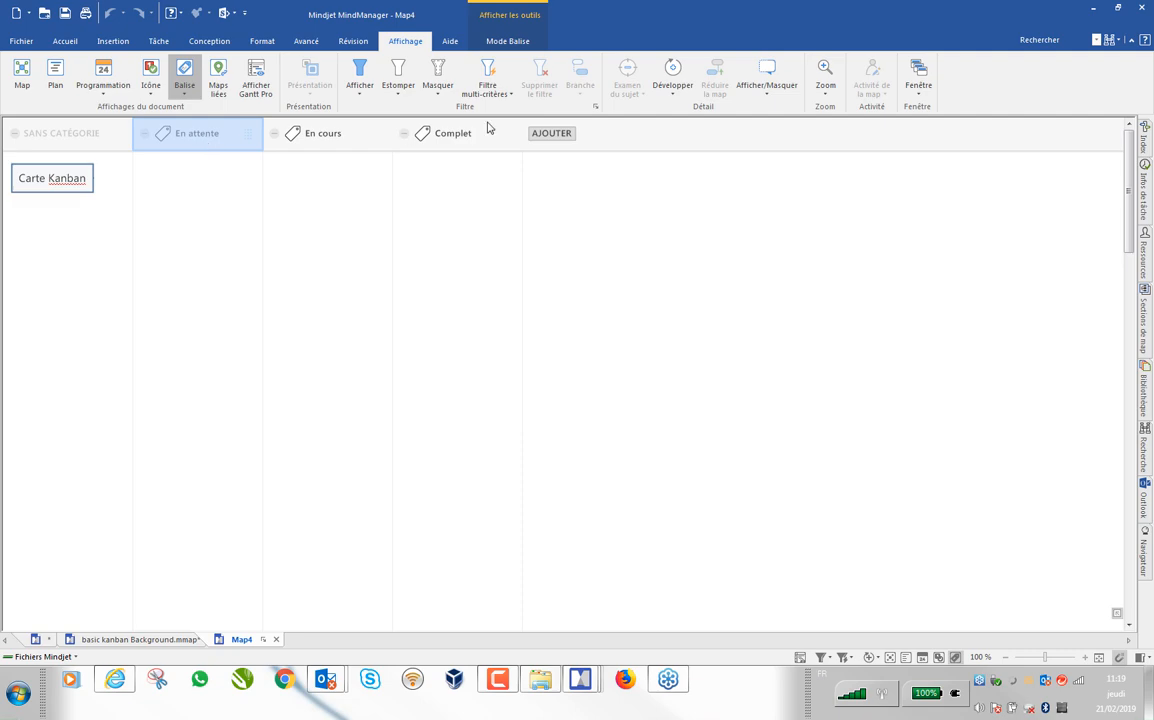
# Step: Display the markers in the map index and expand the Kanban tag group
pyautogui.click(1146, 140)
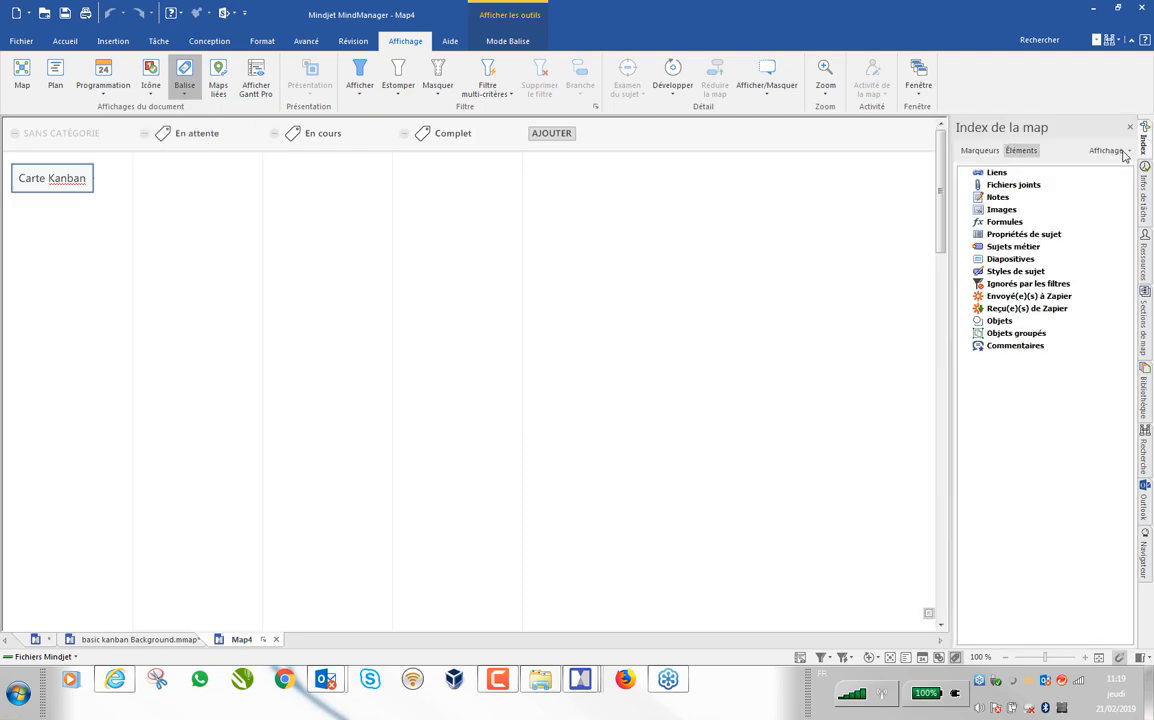
pyautogui.click(980, 151)
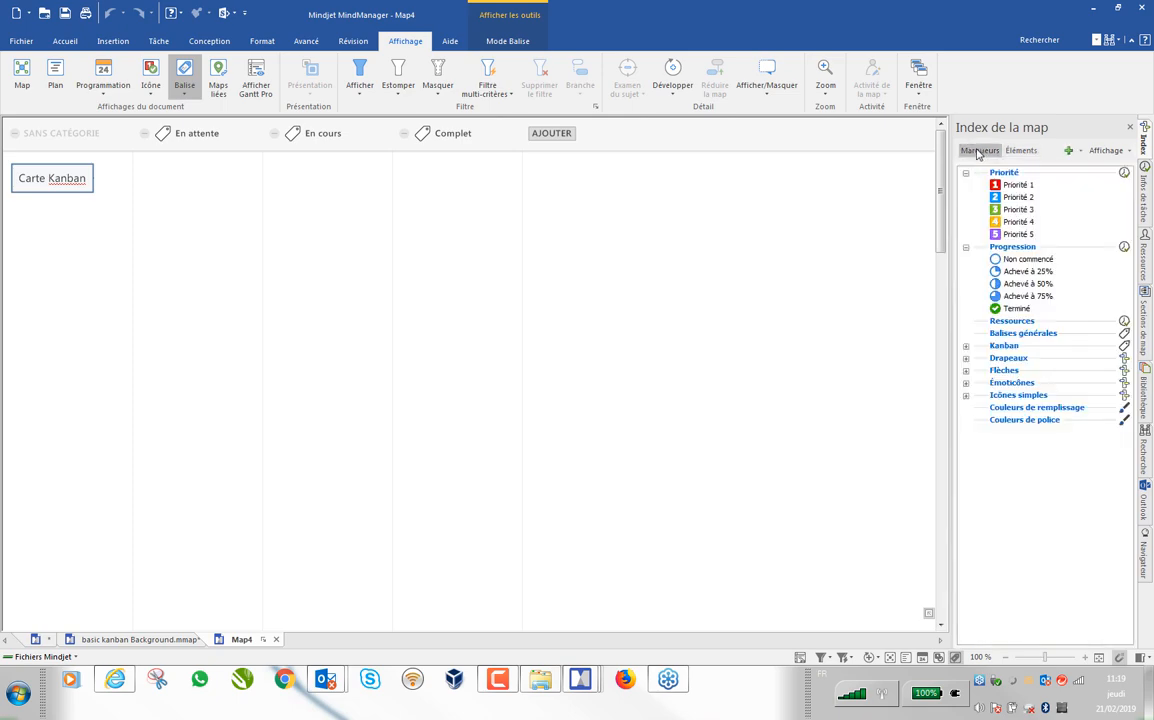
pyautogui.click(966, 347)
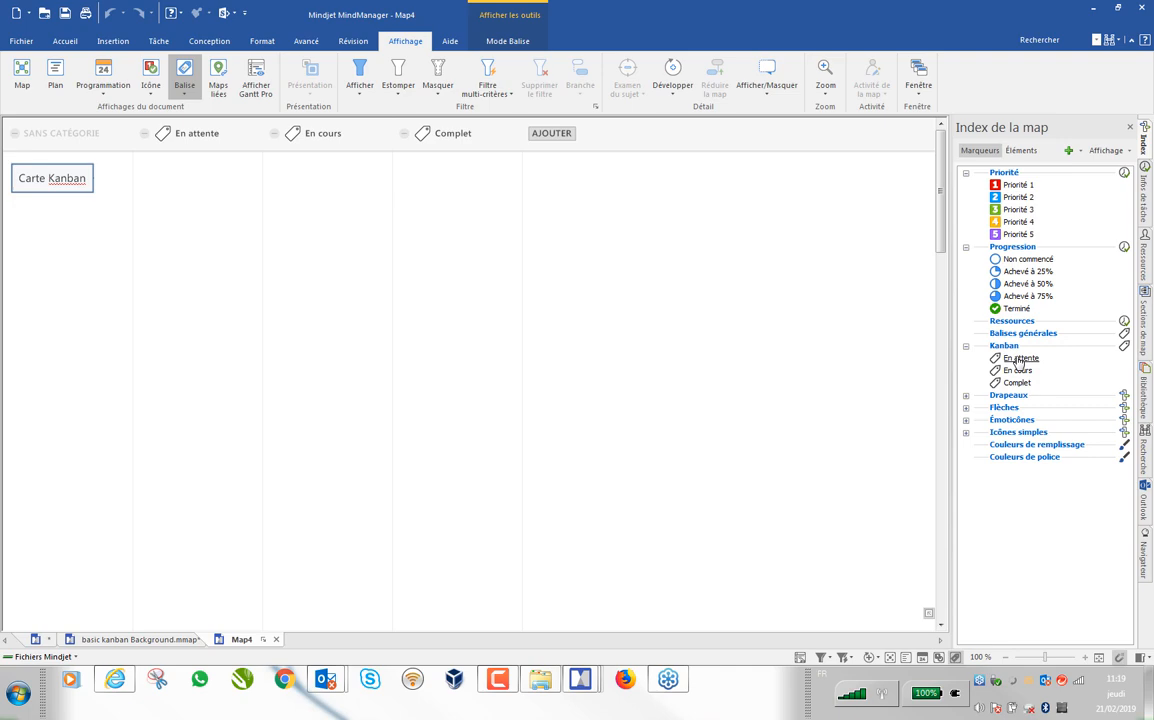
# Step: Rename the uncategorised Kanban card as A and move it into the En attente column
pyautogui.click(55, 183)
pyautogui.write('A')
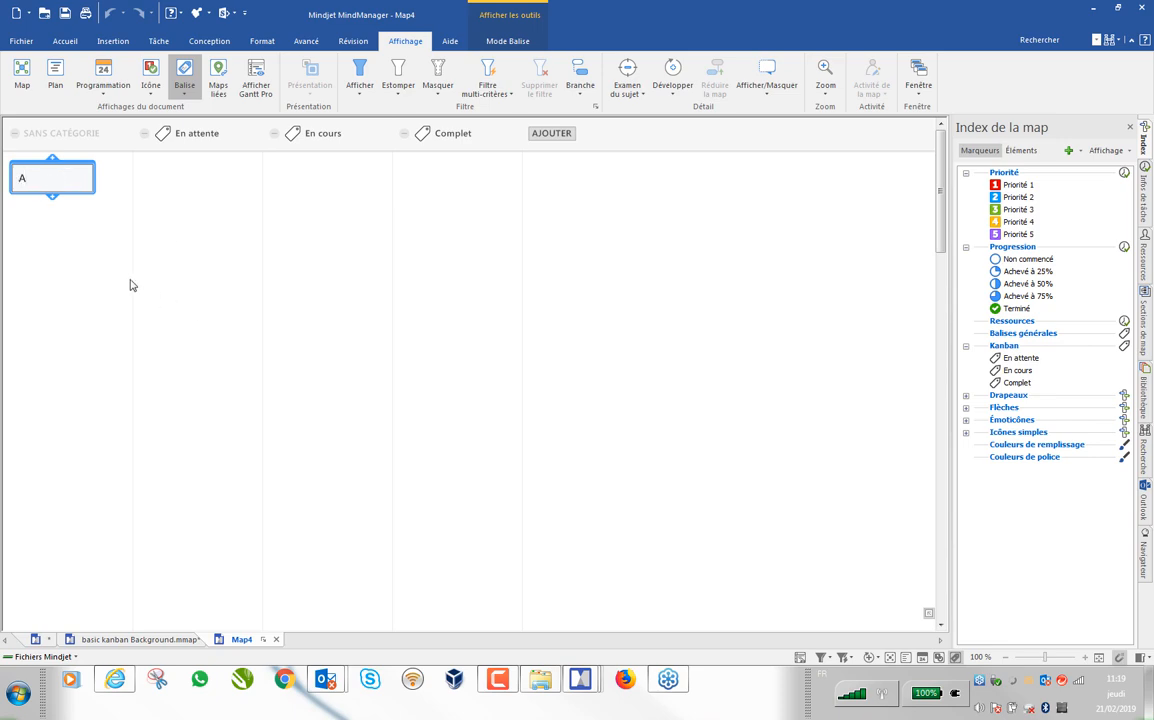
pyautogui.moveTo(28, 179); pyautogui.dragTo(185, 201)
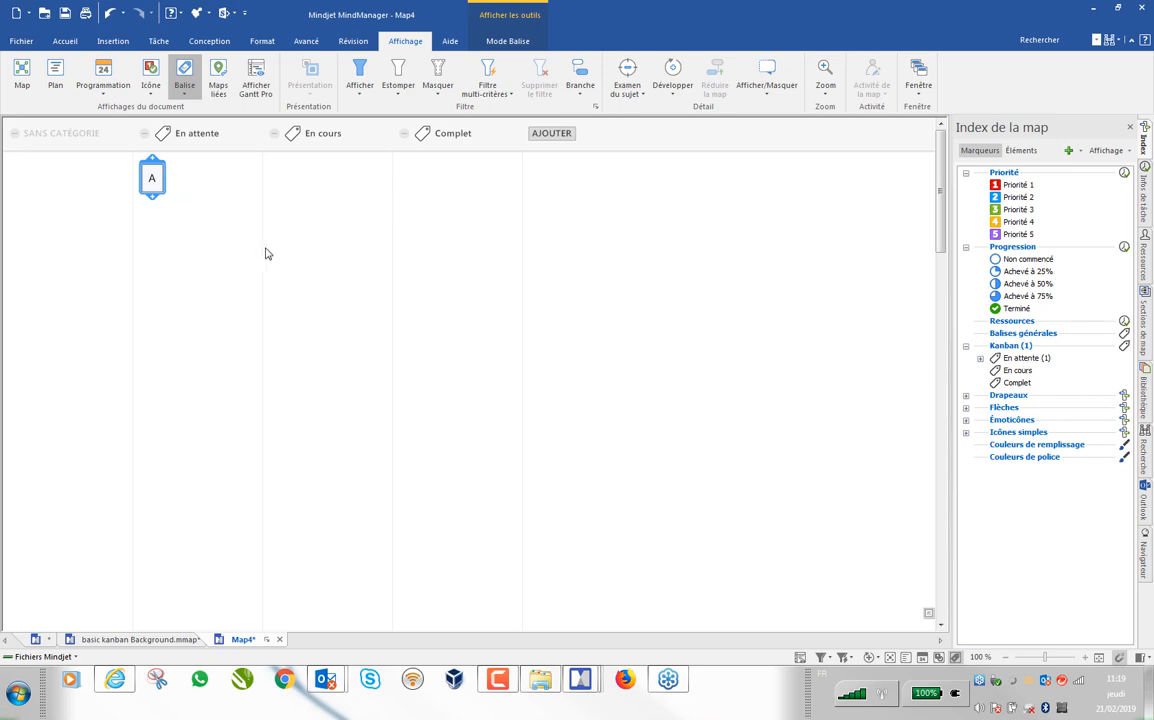
# Step: Add cards B and C to the En cours column and card D to the Complet column
pyautogui.doubleClick(305, 218)
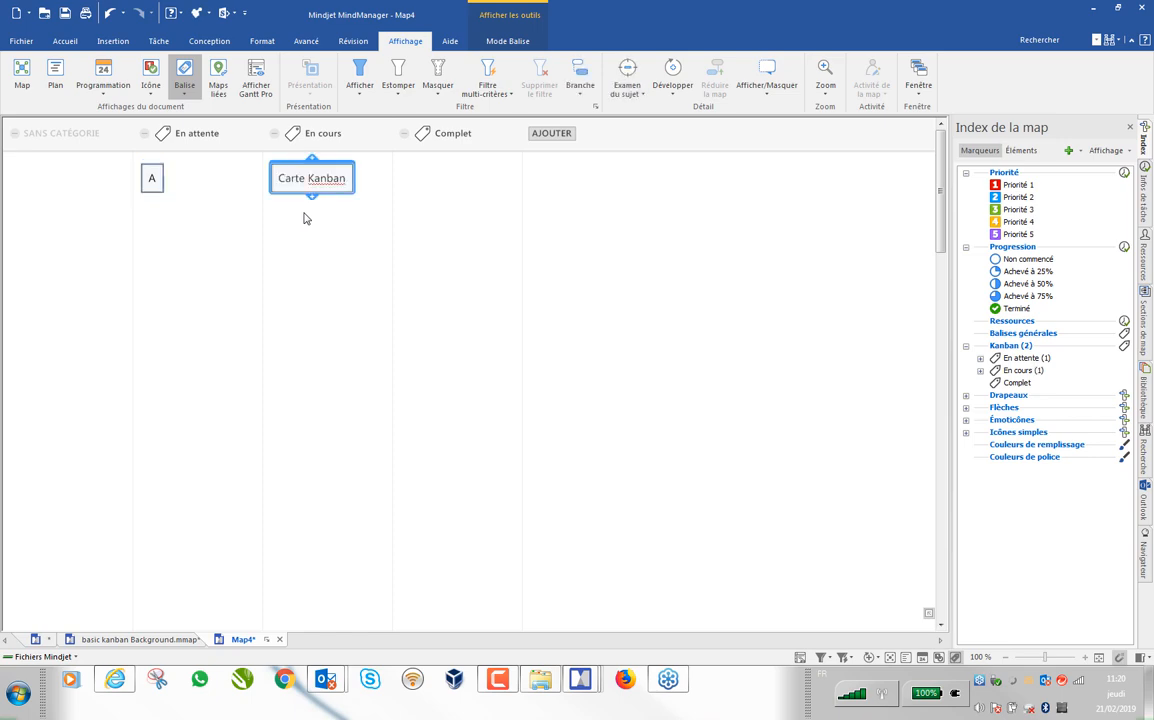
pyautogui.write('B')
pyautogui.doubleClick(306, 239)
pyautogui.write('C')
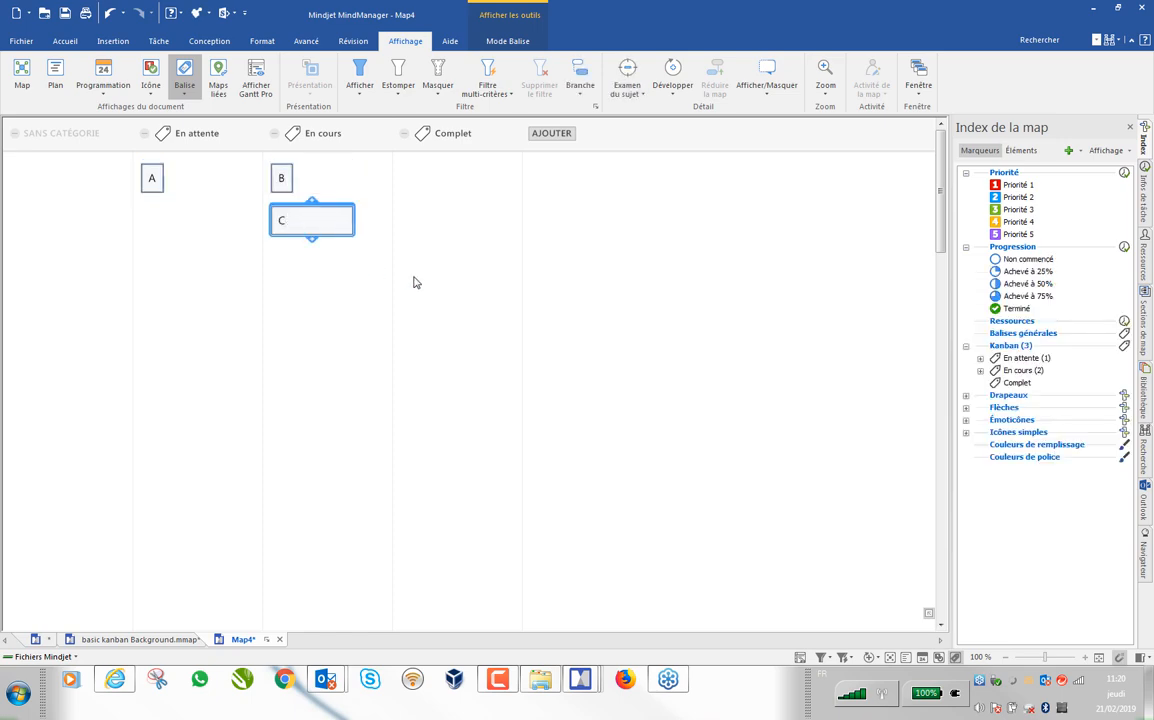
pyautogui.doubleClick(450, 216)
pyautogui.write('D')
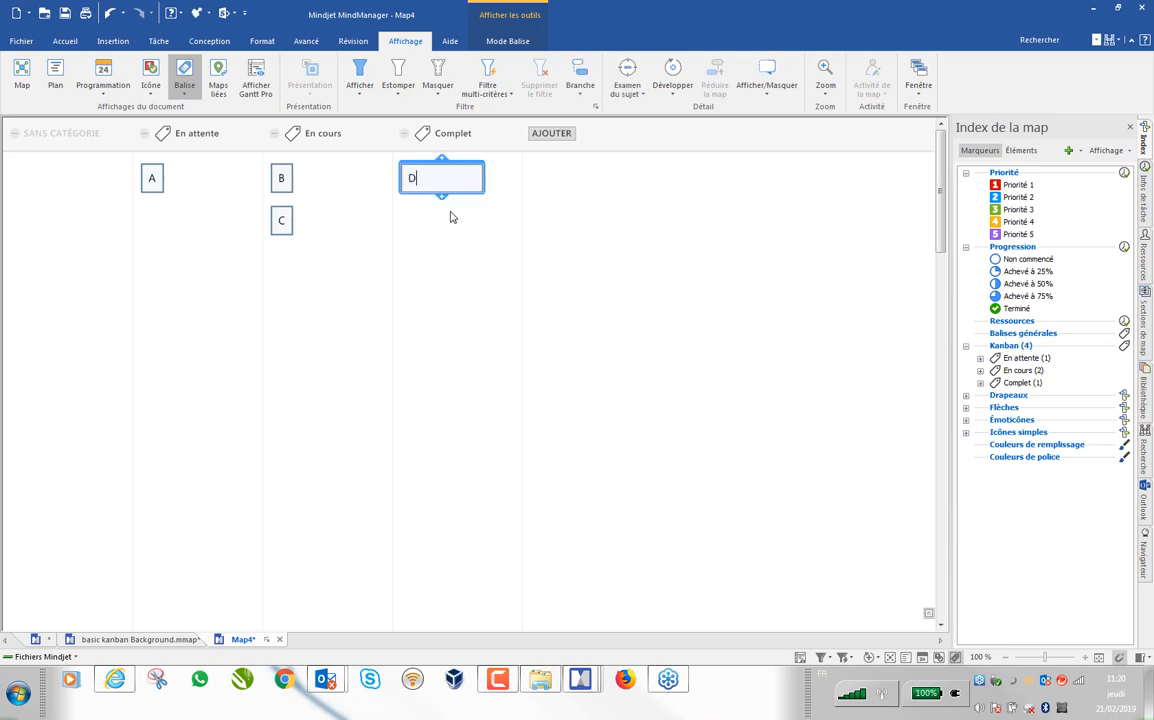
pyautogui.click(466, 255)
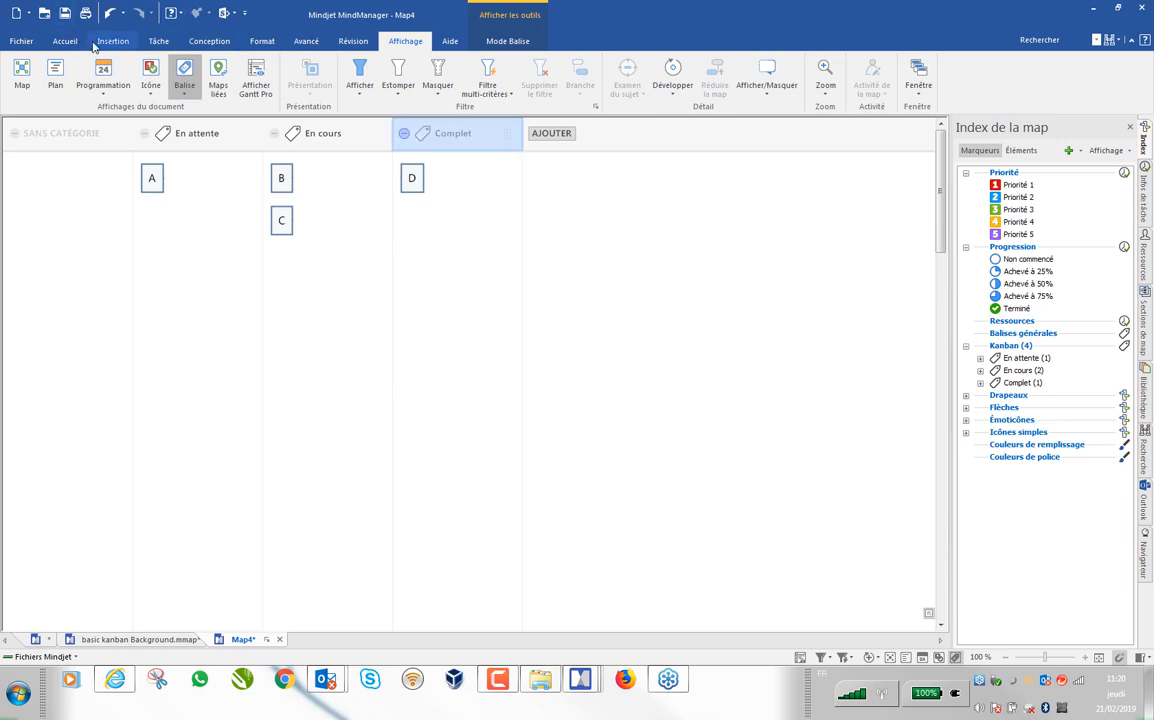
# Step: Display the Kanban board as a map and attach the kanban map part from the KANBAN folder to the Titre Kanban topic
pyautogui.click(21, 74)
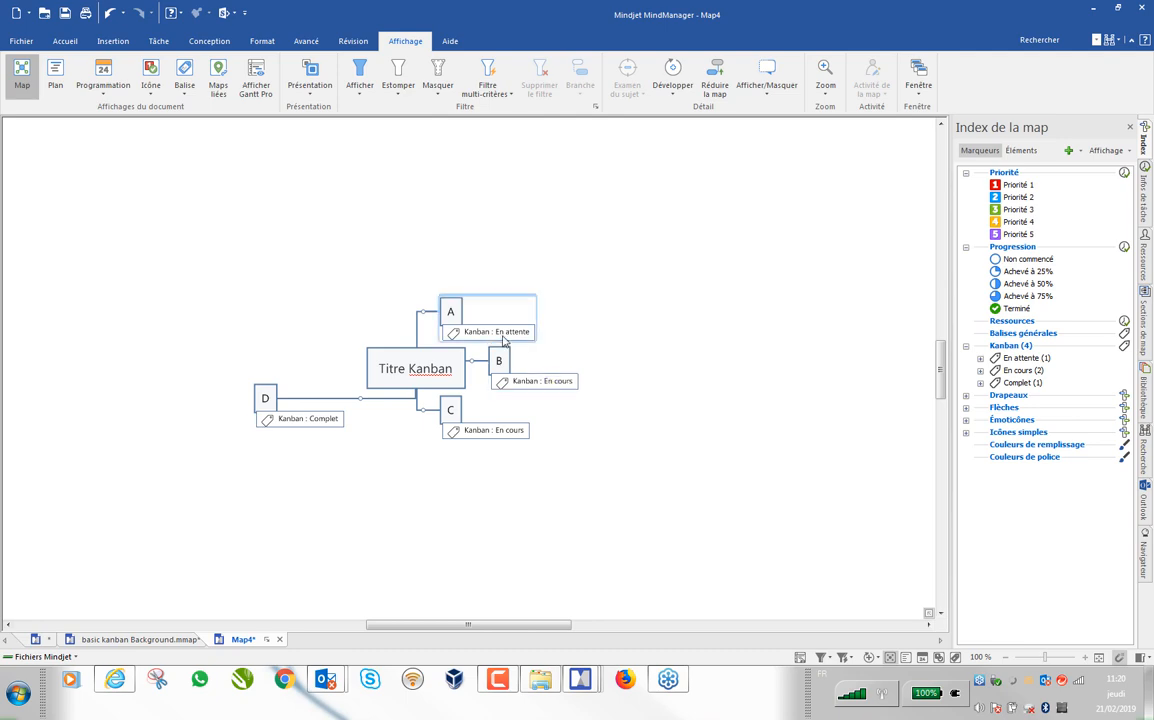
pyautogui.doubleClick(513, 333)
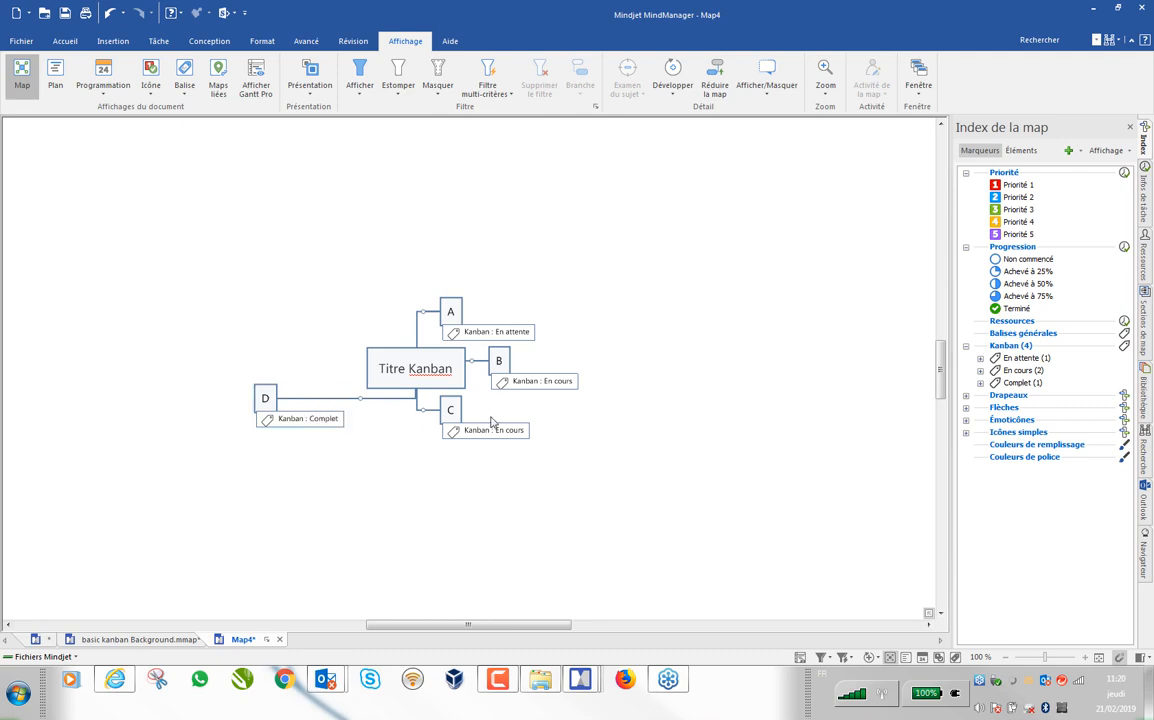
pyautogui.click(440, 367)
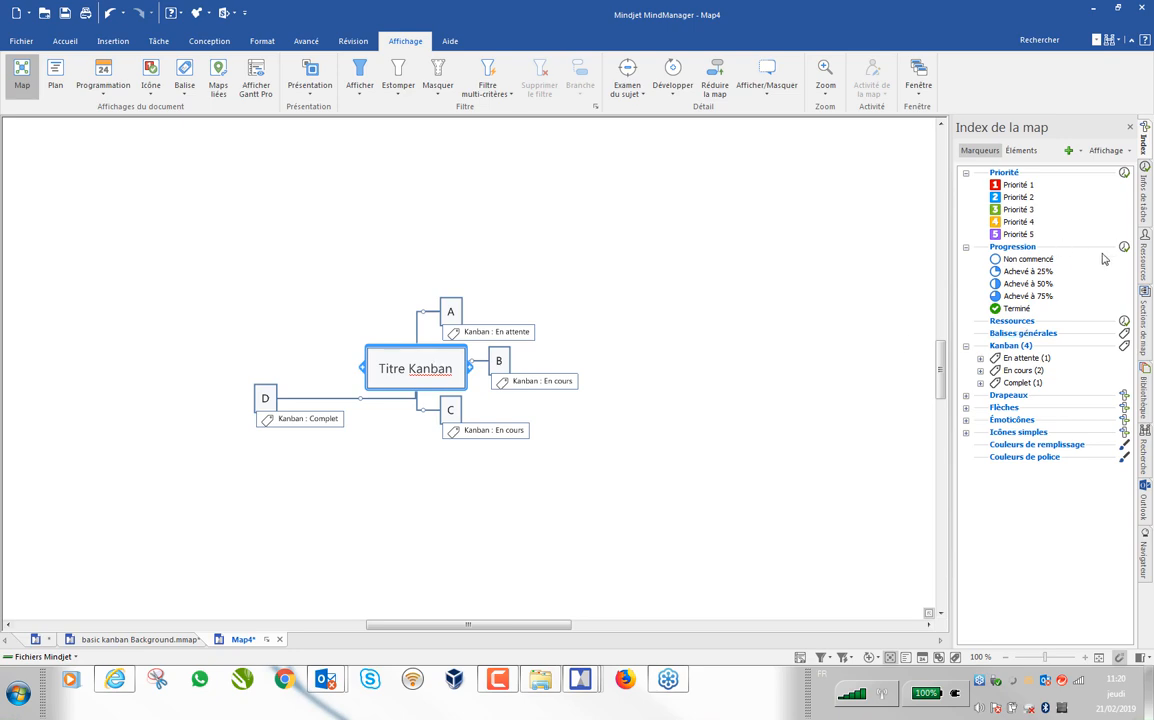
pyautogui.click(1145, 327)
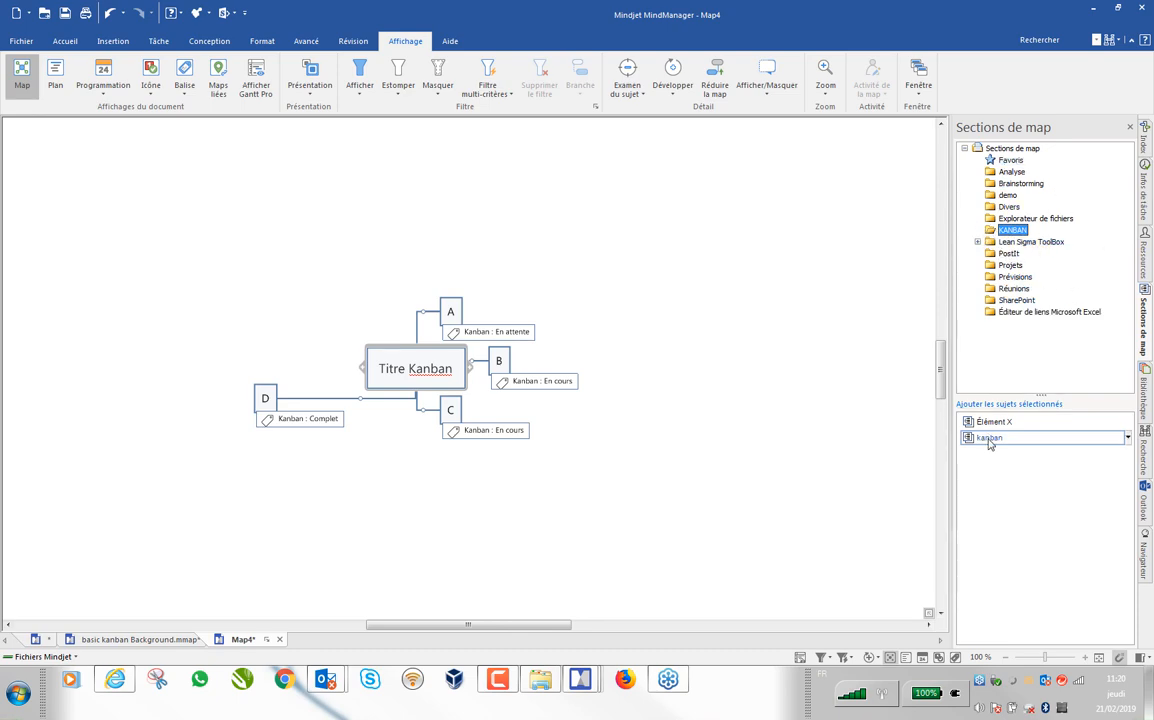
pyautogui.moveTo(988, 443); pyautogui.dragTo(470, 485)
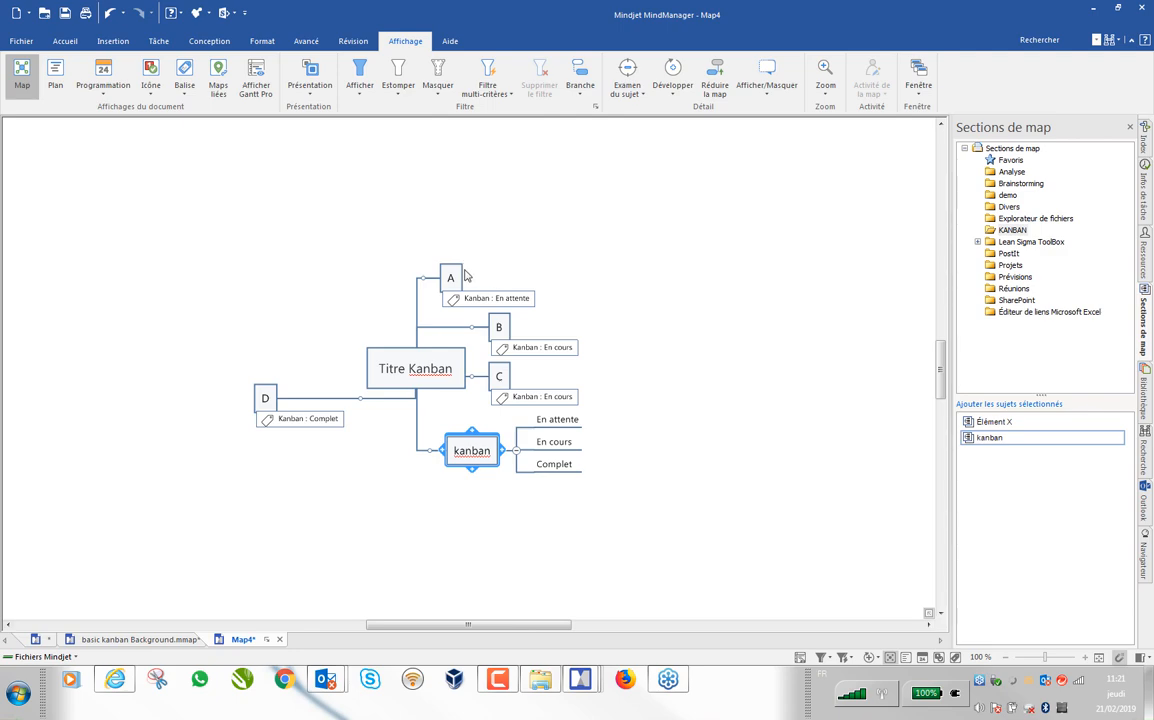
# Step: Move topic A under En attente, topics B and C under En cours, and topic D under Complet
pyautogui.moveTo(451, 279); pyautogui.dragTo(600, 425)
pyautogui.moveTo(266, 400); pyautogui.dragTo(575, 463)
pyautogui.moveTo(392, 209); pyautogui.dragTo(598, 431)
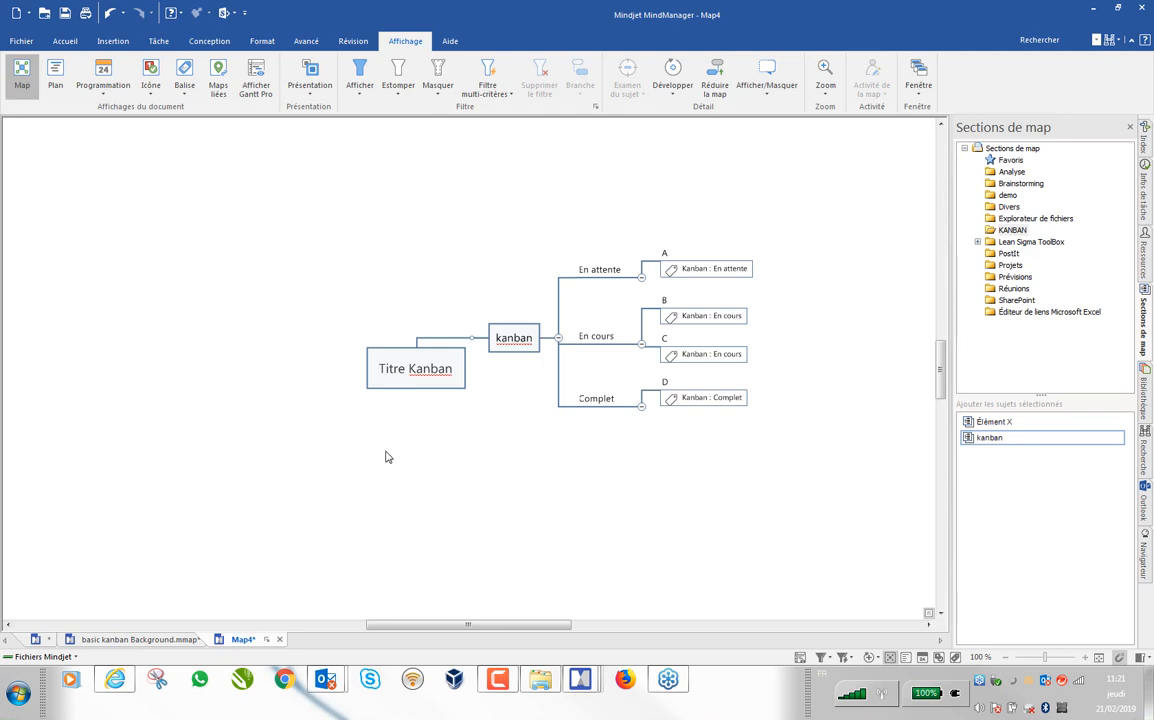
# Step: Open the linked maps basic kanban Background.mmap and Plan de projet - Vide.mmap from the Démo branch of the agenda map
pyautogui.click(31, 640)
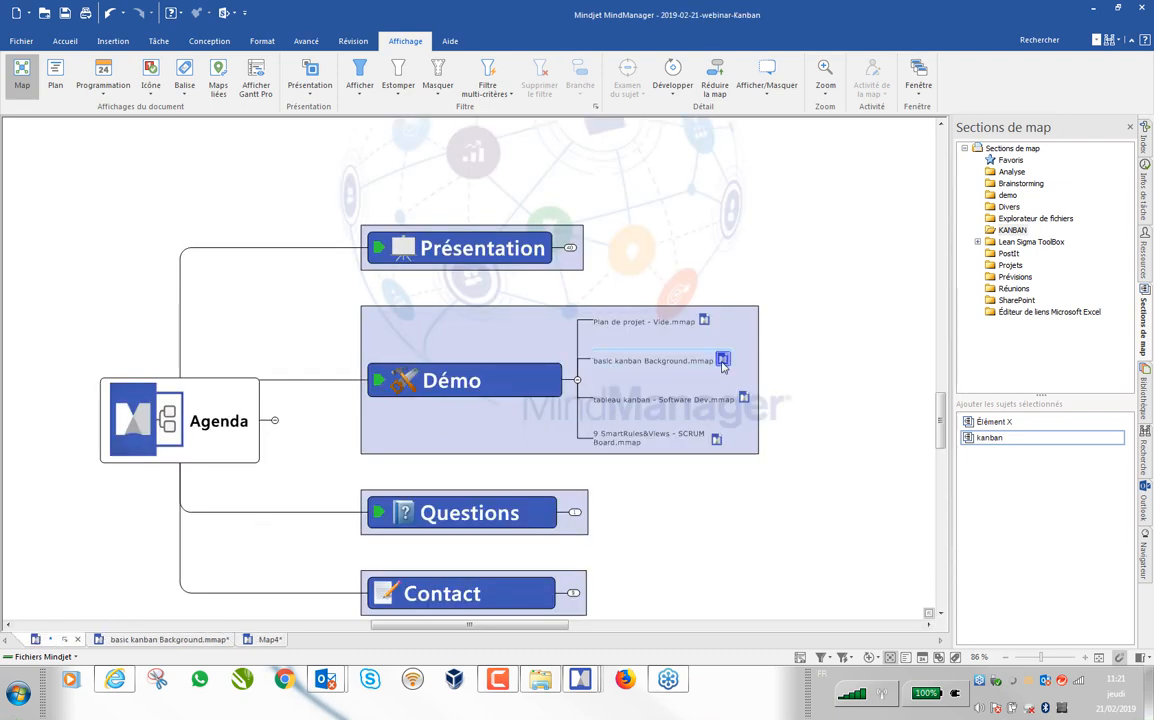
pyautogui.click(722, 361)
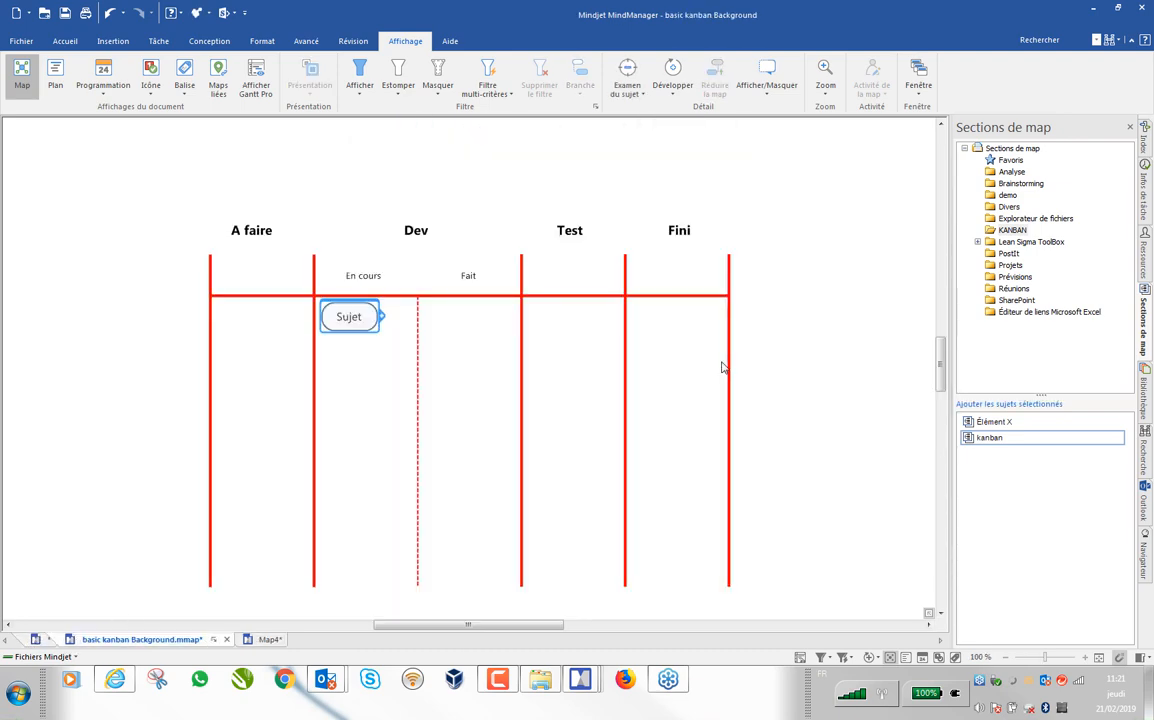
pyautogui.click(35, 639)
pyautogui.click(706, 321)
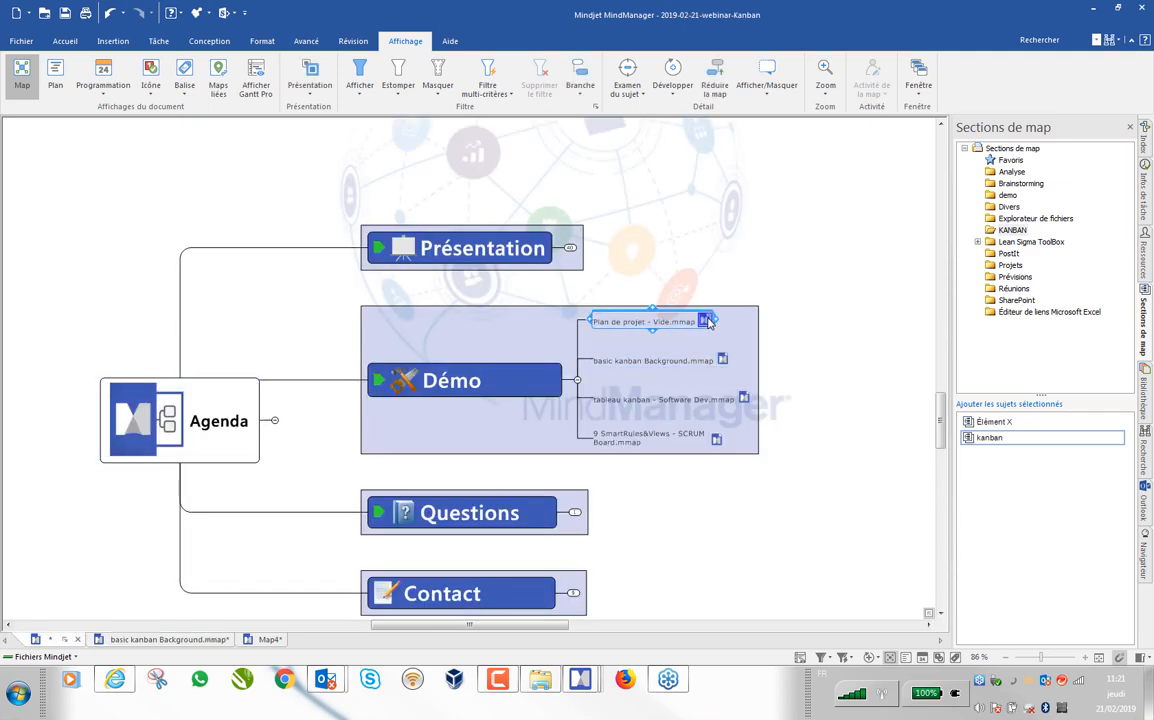
pyautogui.click(706, 321)
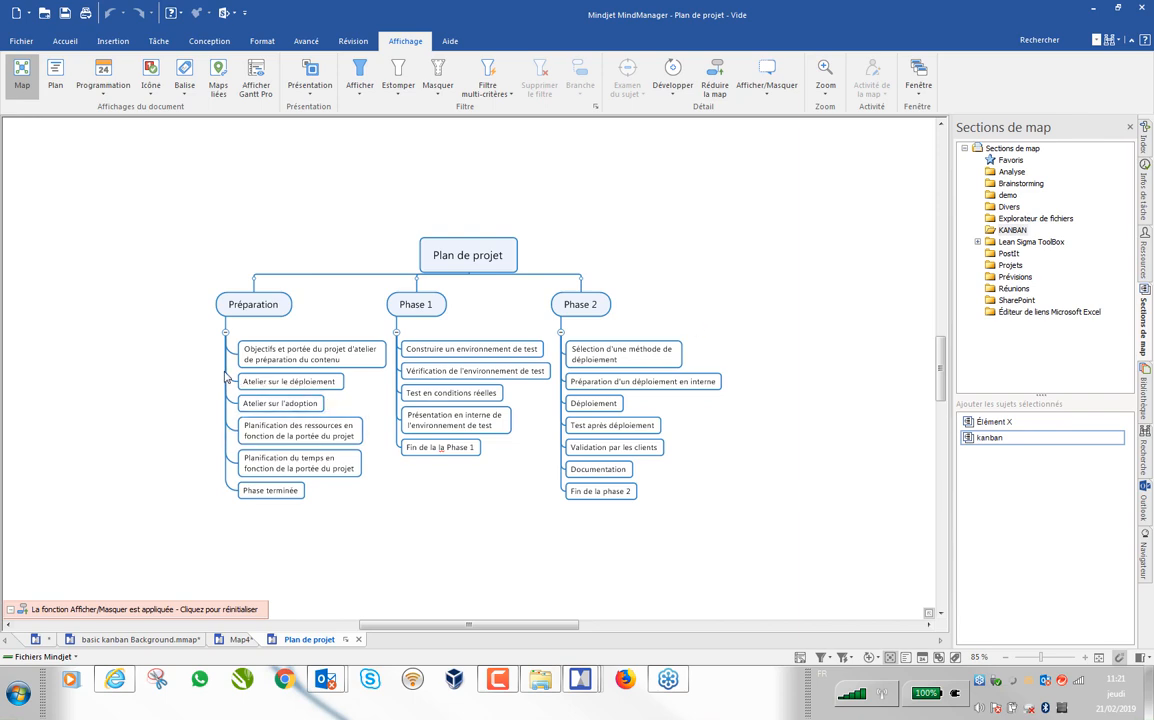
# Step: Assign the Kanban tag En attente to the topic "Objectifs et portée du projet d'atelier de préparation du contenu" under Préparation
pyautogui.click(307, 361)
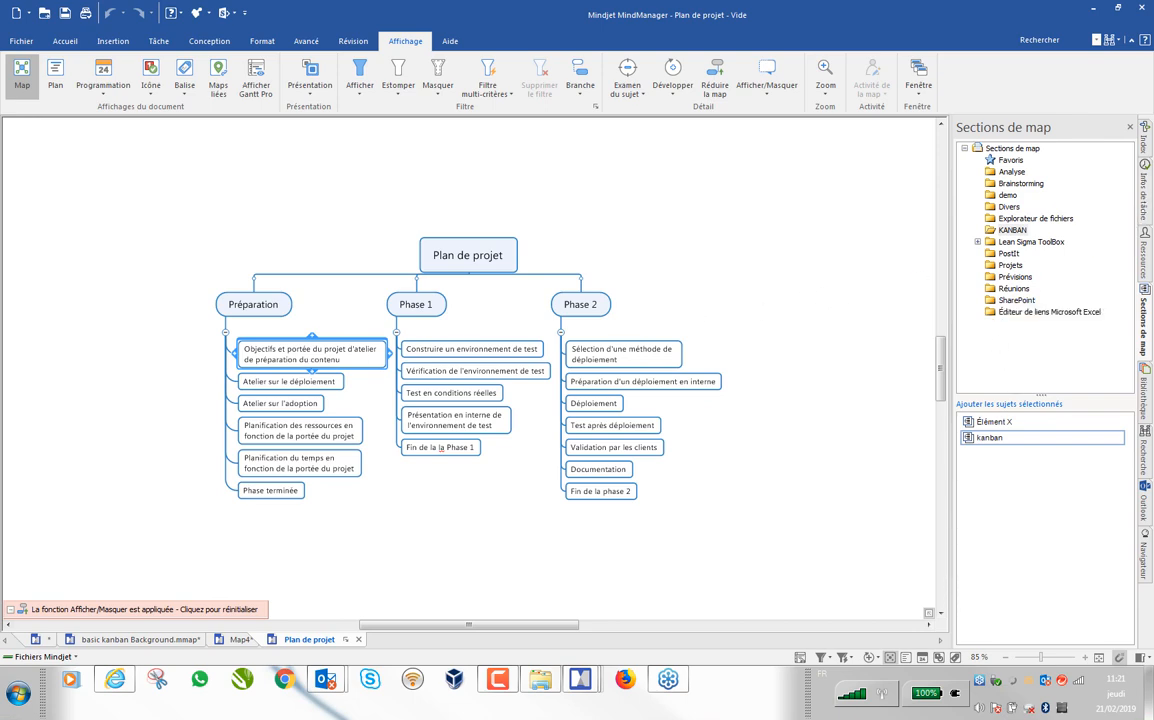
pyautogui.click(1145, 143)
pyautogui.click(965, 345)
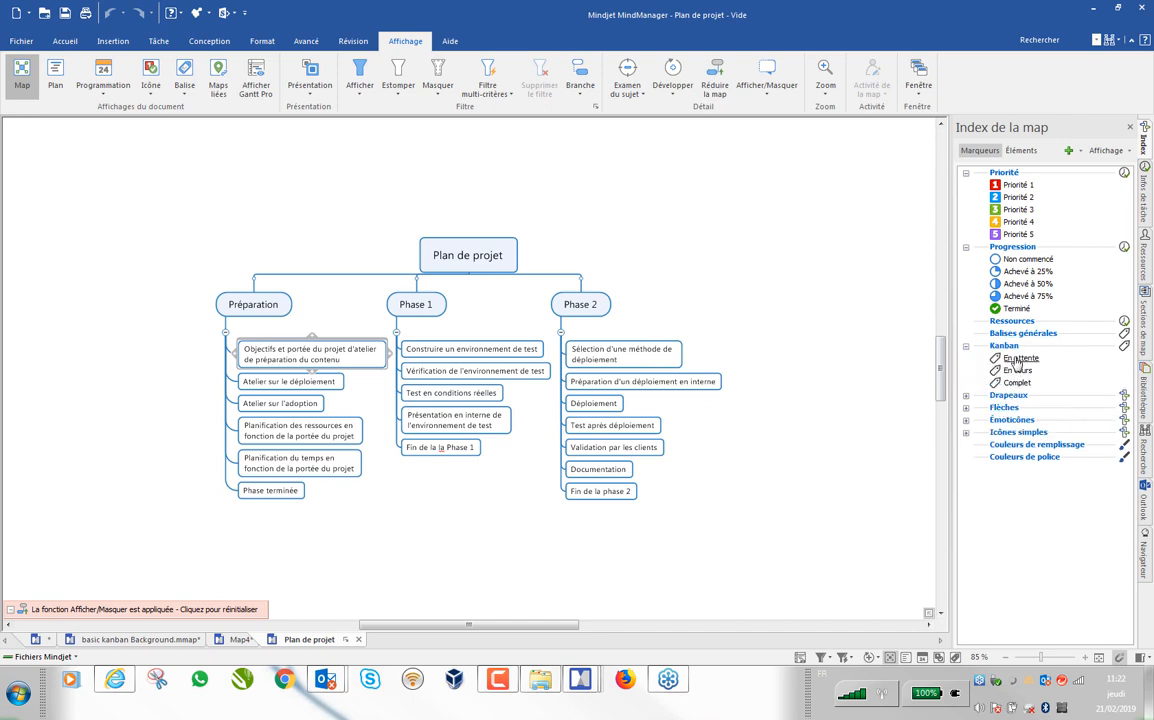
pyautogui.moveTo(1016, 362); pyautogui.dragTo(265, 350)
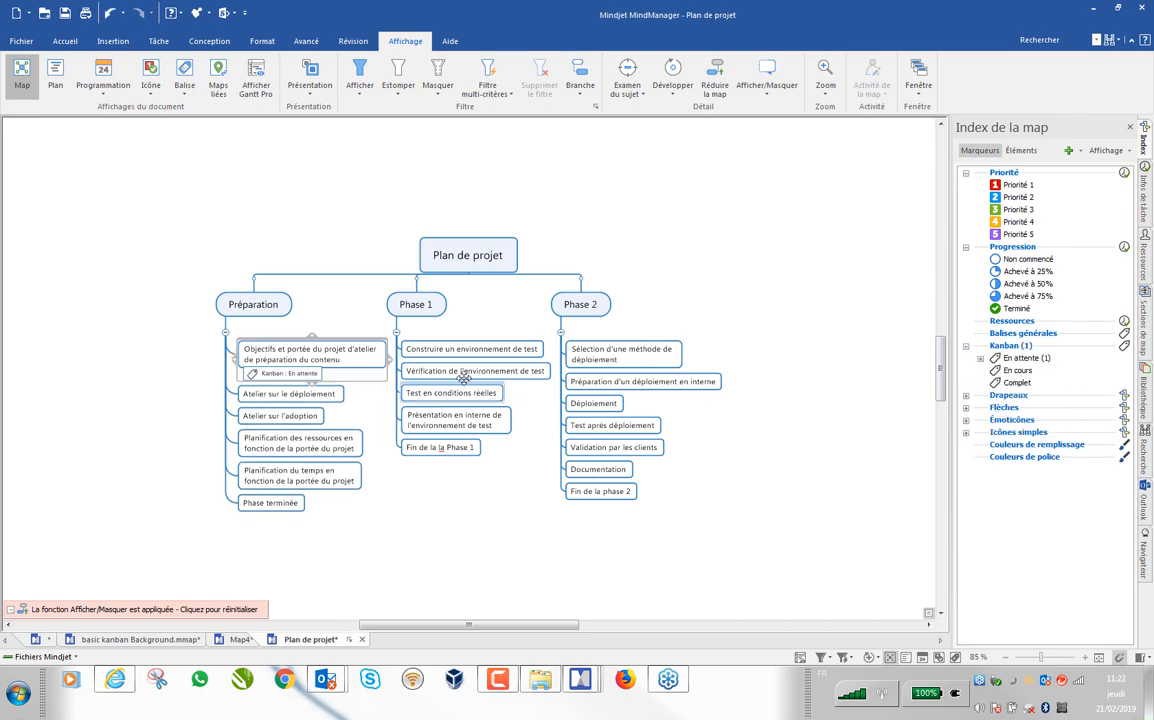
# Step: Assign the Kanban tag En cours to the topic "Atelier sur le déploiement" under Préparation
pyautogui.click(285, 402)
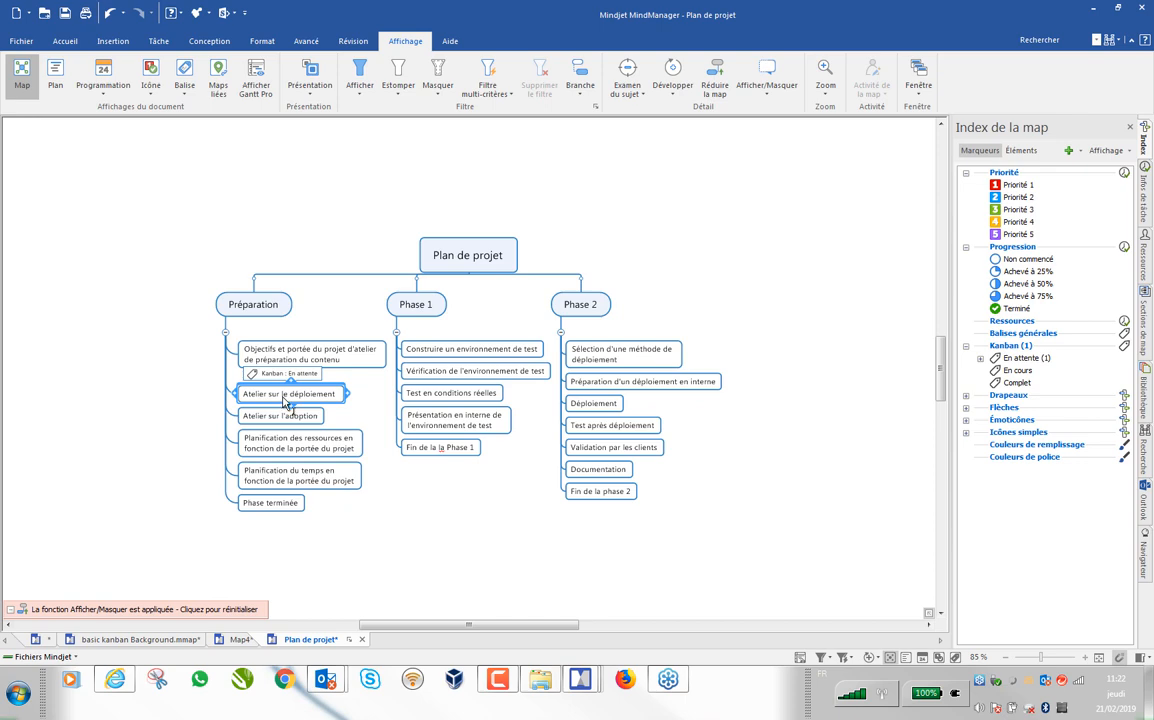
pyautogui.rightClick(287, 402)
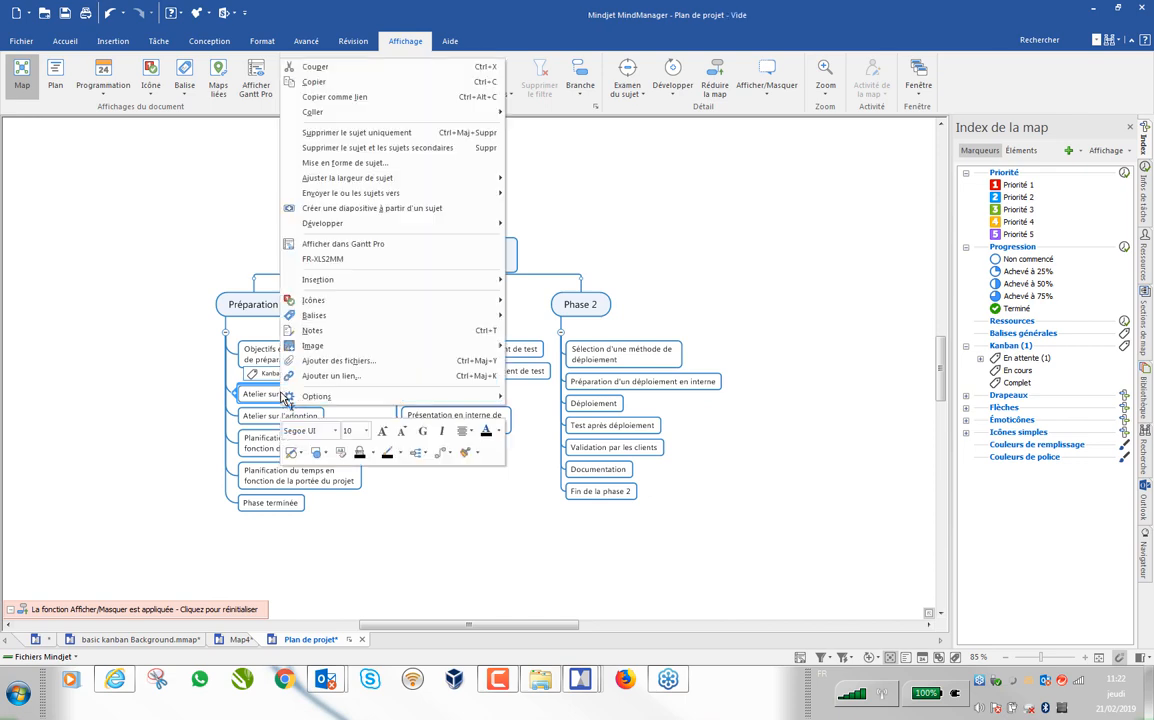
pyautogui.moveTo(309, 327)
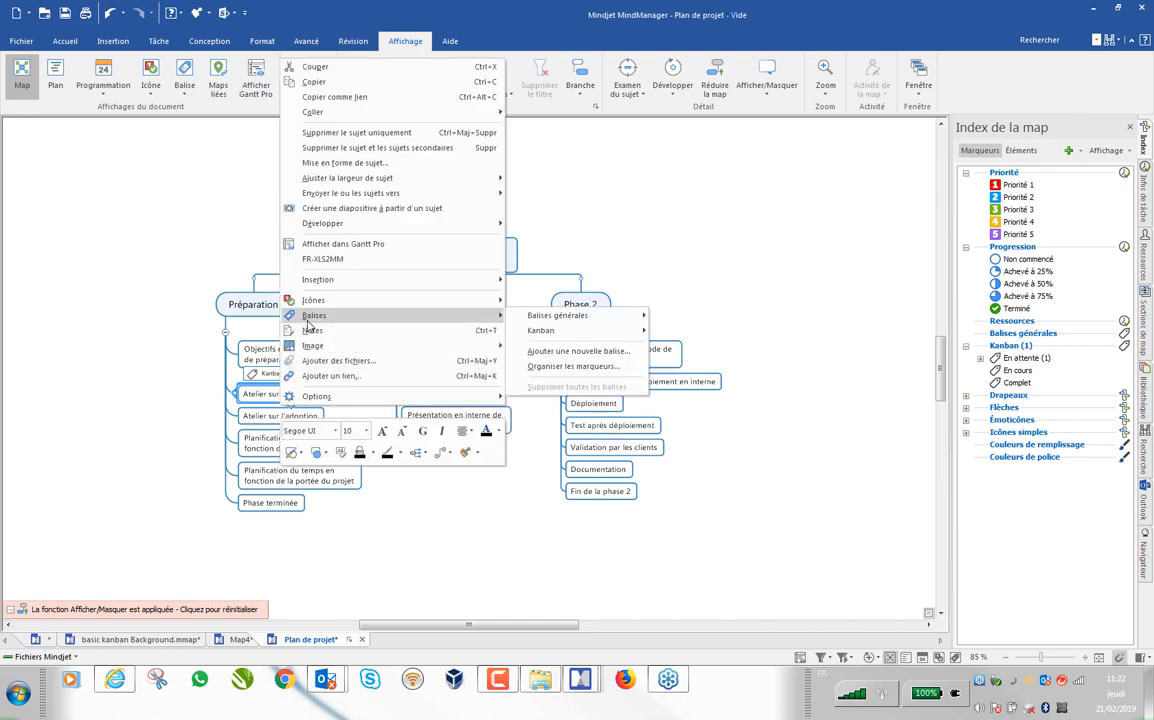
pyautogui.moveTo(562, 336)
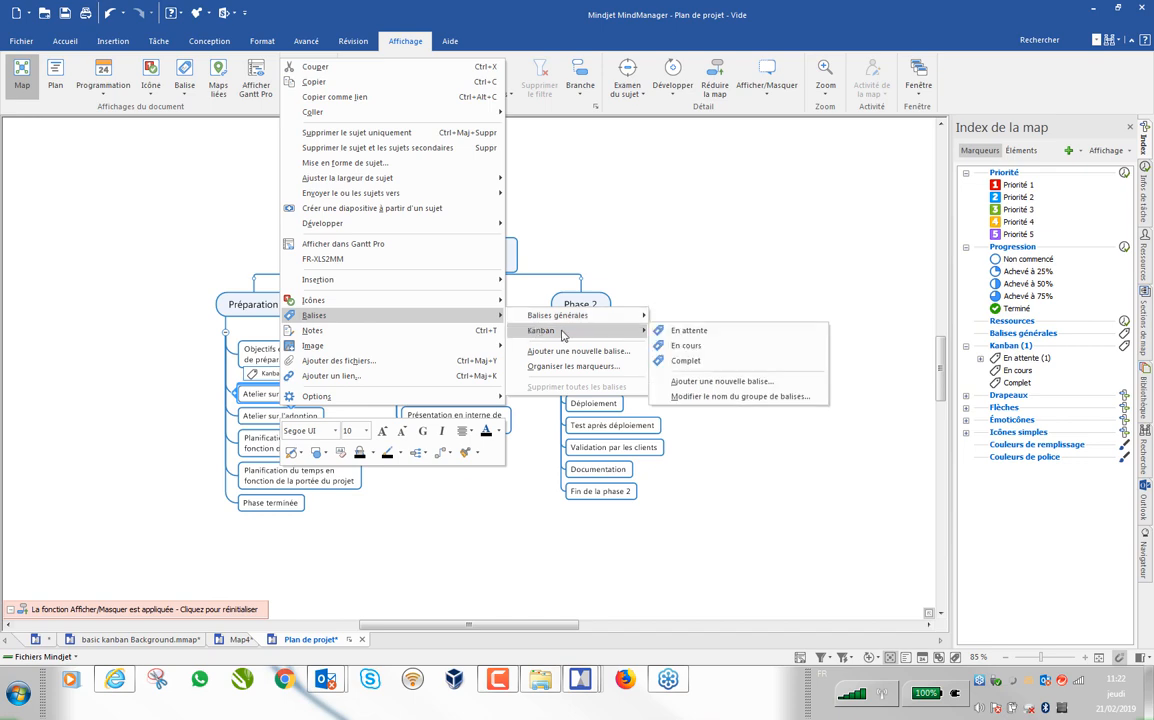
pyautogui.click(684, 345)
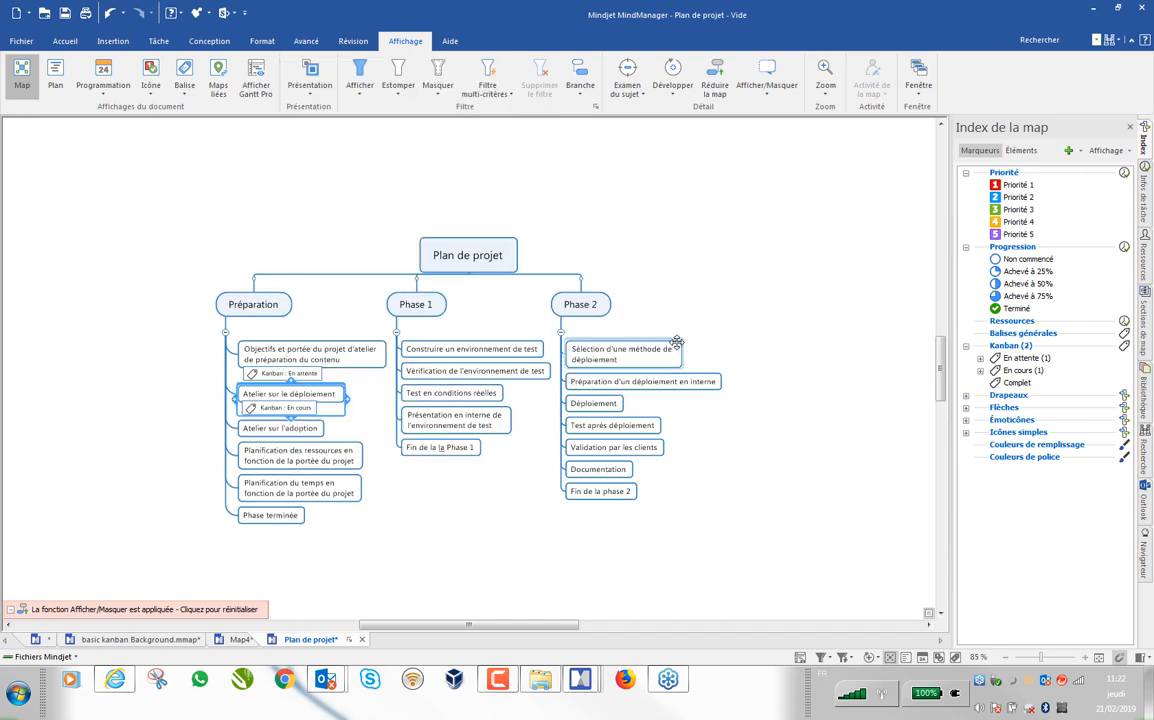
# Step: Assign the Kanban tag Complet to the topic "Atelier sur l'adoption" under Préparation
pyautogui.click(288, 434)
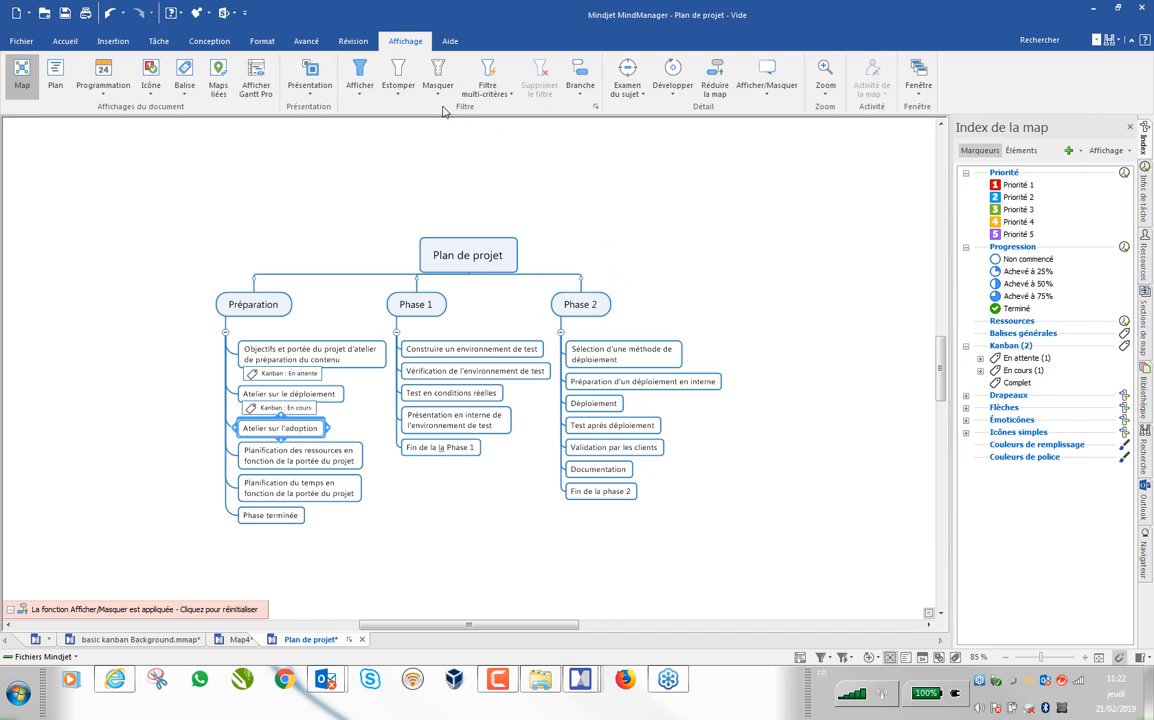
pyautogui.click(112, 41)
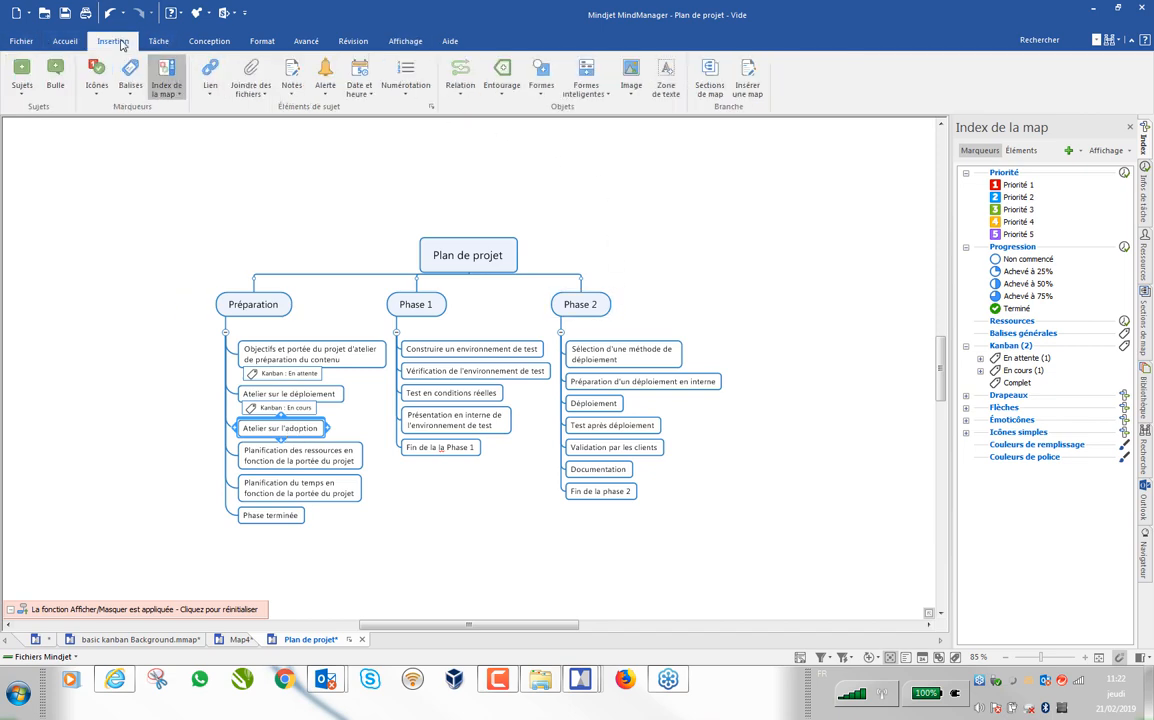
pyautogui.click(129, 96)
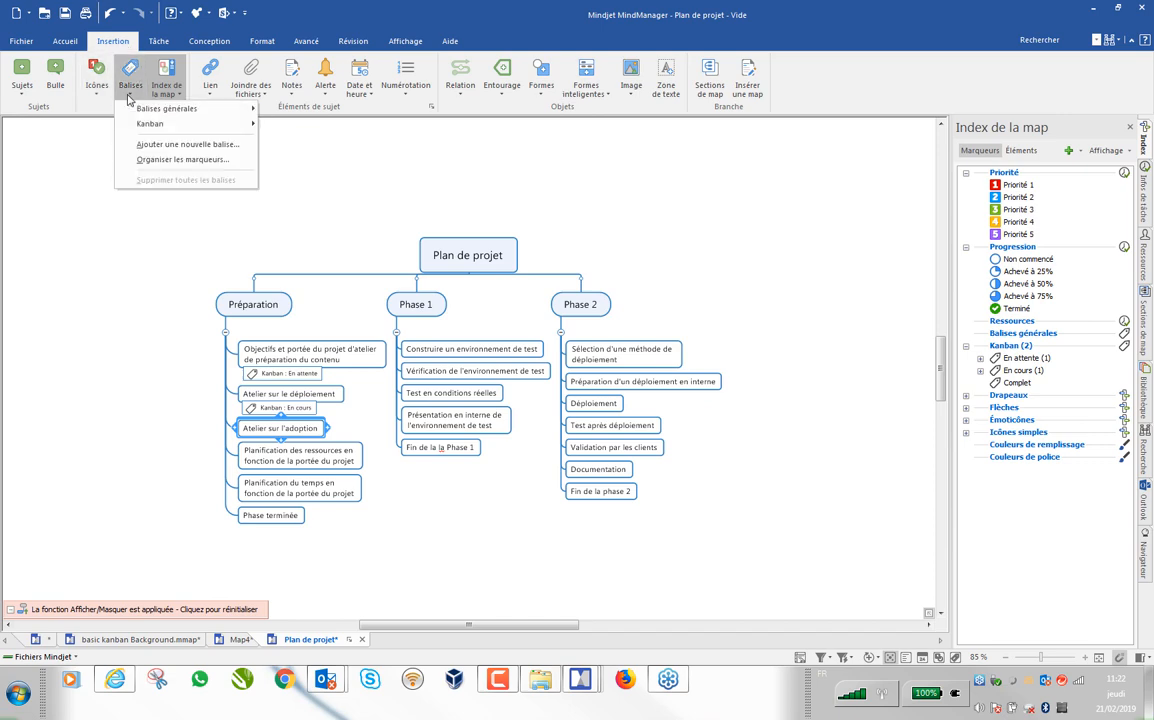
pyautogui.moveTo(250, 124)
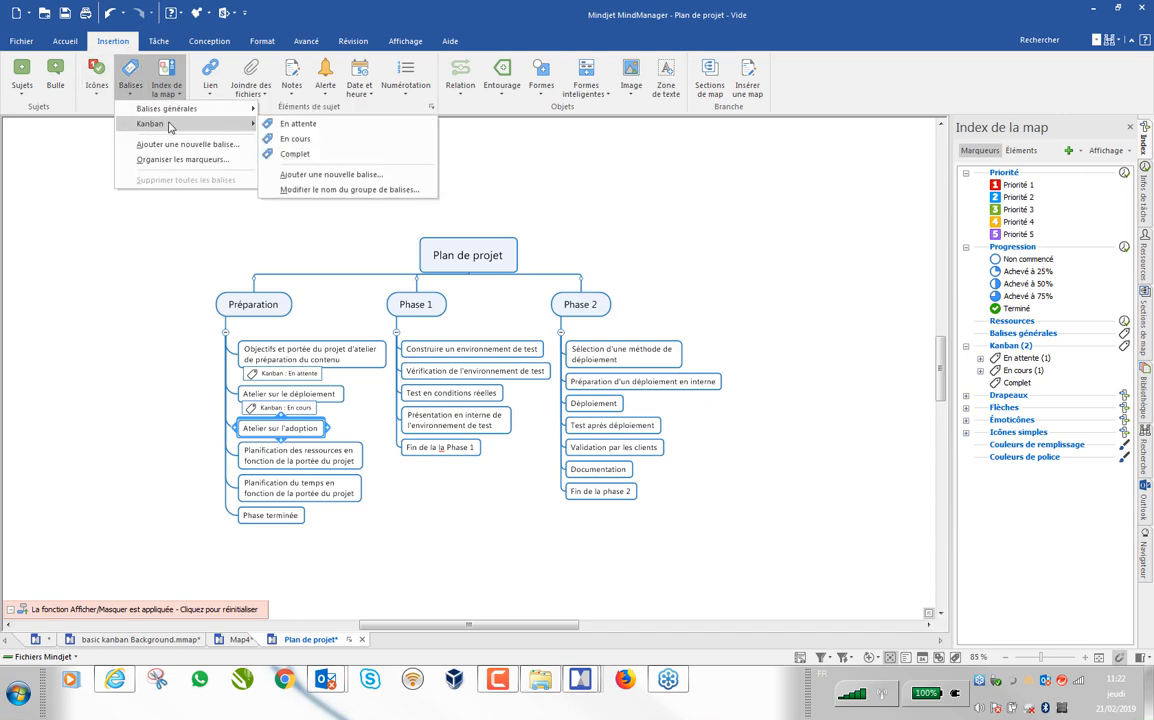
pyautogui.click(295, 154)
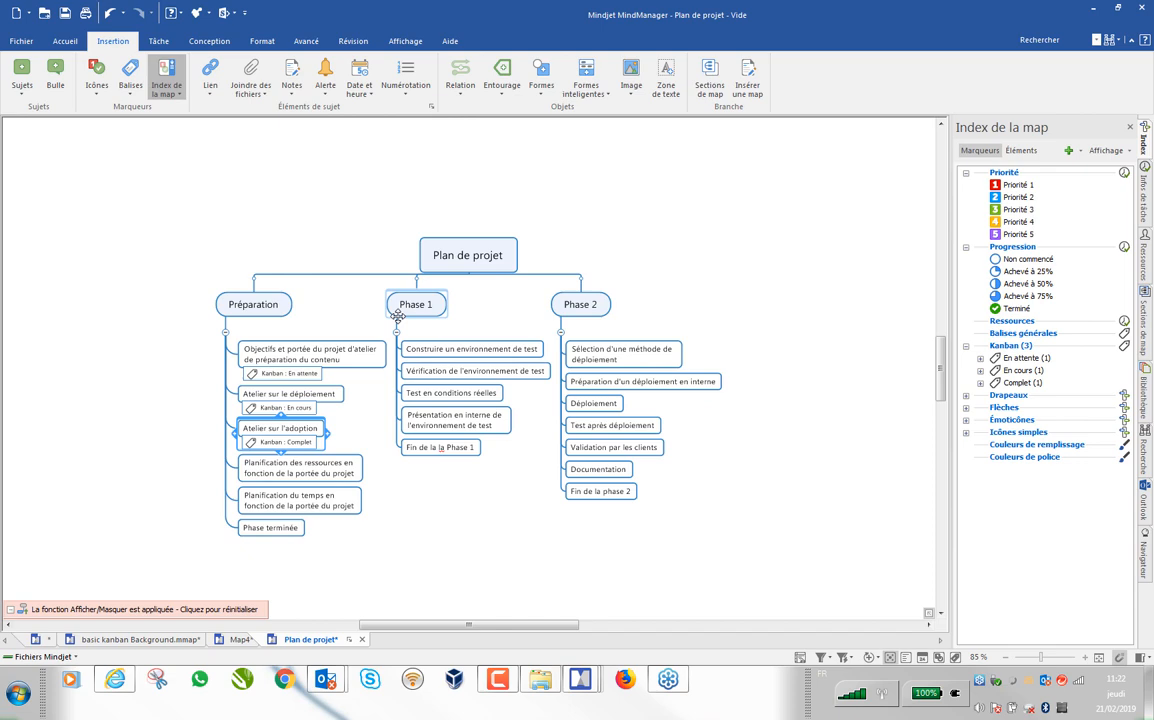
# Step: Copy existing Kanban tags to the remaining Préparation topics: Complet to resource planning, En cours to time planning, En attente to "Phase terminée"
pyautogui.click(497, 563)
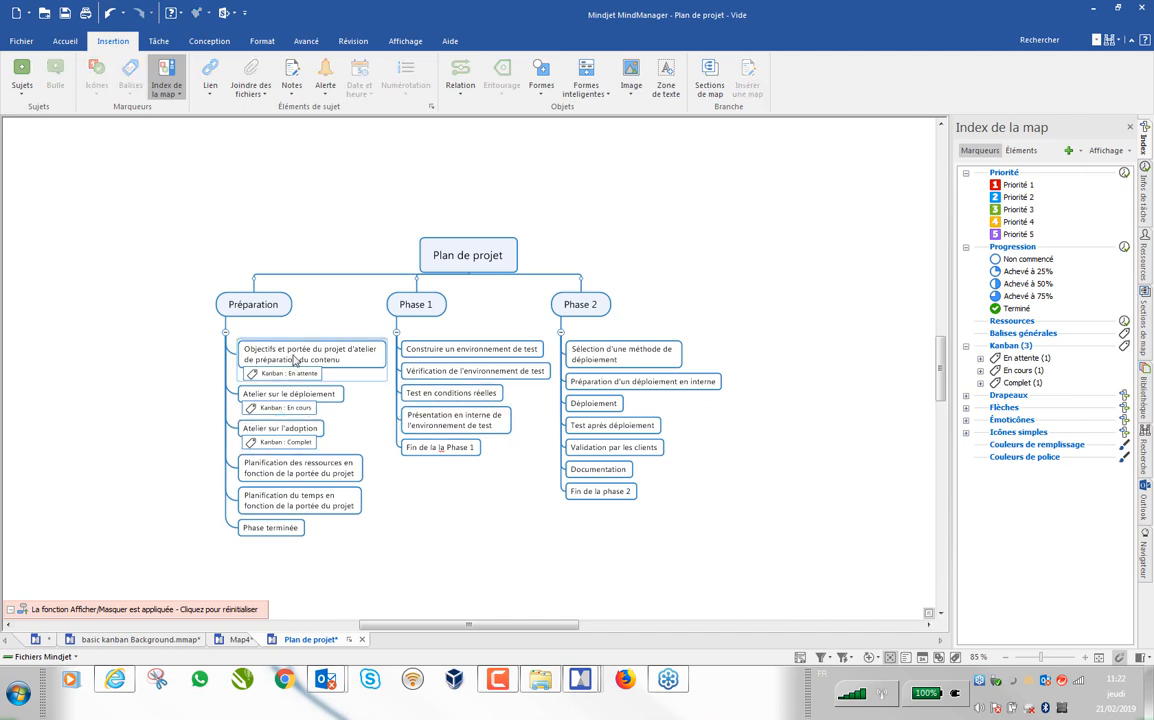
pyautogui.moveTo(299, 441); pyautogui.dragTo(316, 478)
pyautogui.moveTo(304, 409); pyautogui.dragTo(309, 510)
pyautogui.moveTo(302, 373); pyautogui.dragTo(303, 553)
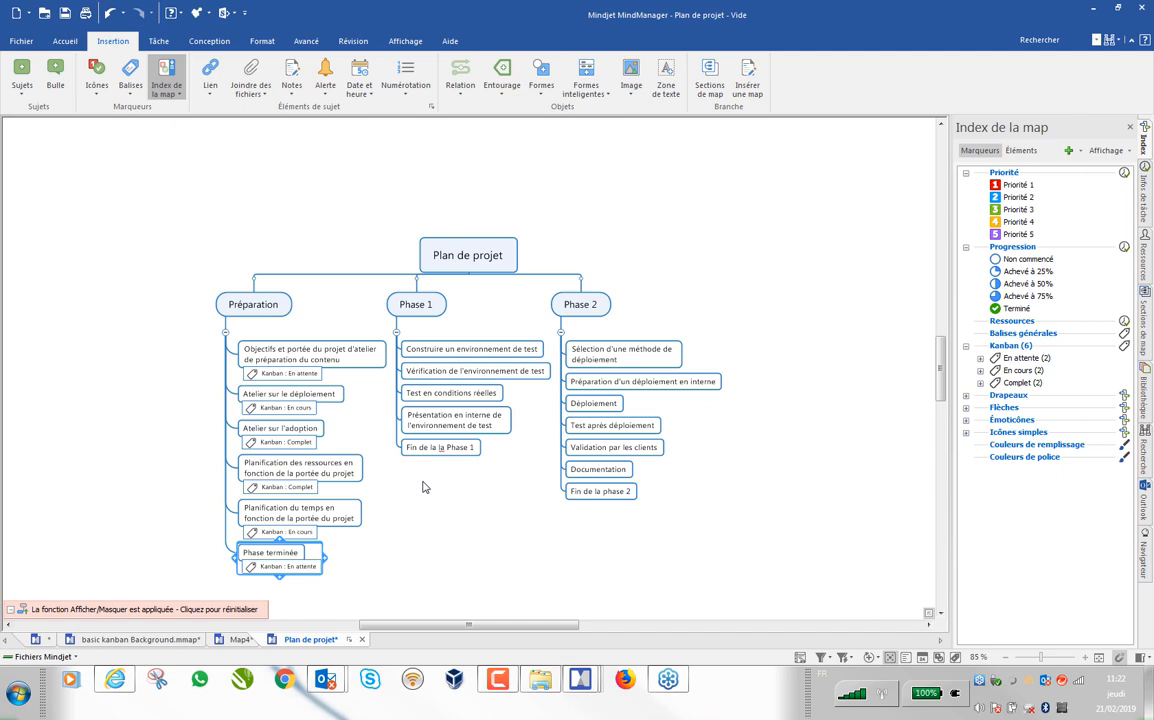
# Step: Show the plan by Kanban tag and move "Construire un environnement de test", "Test en conditions réelles" and "Présentation en interne de l'environnement de test" to Complet
pyautogui.click(405, 44)
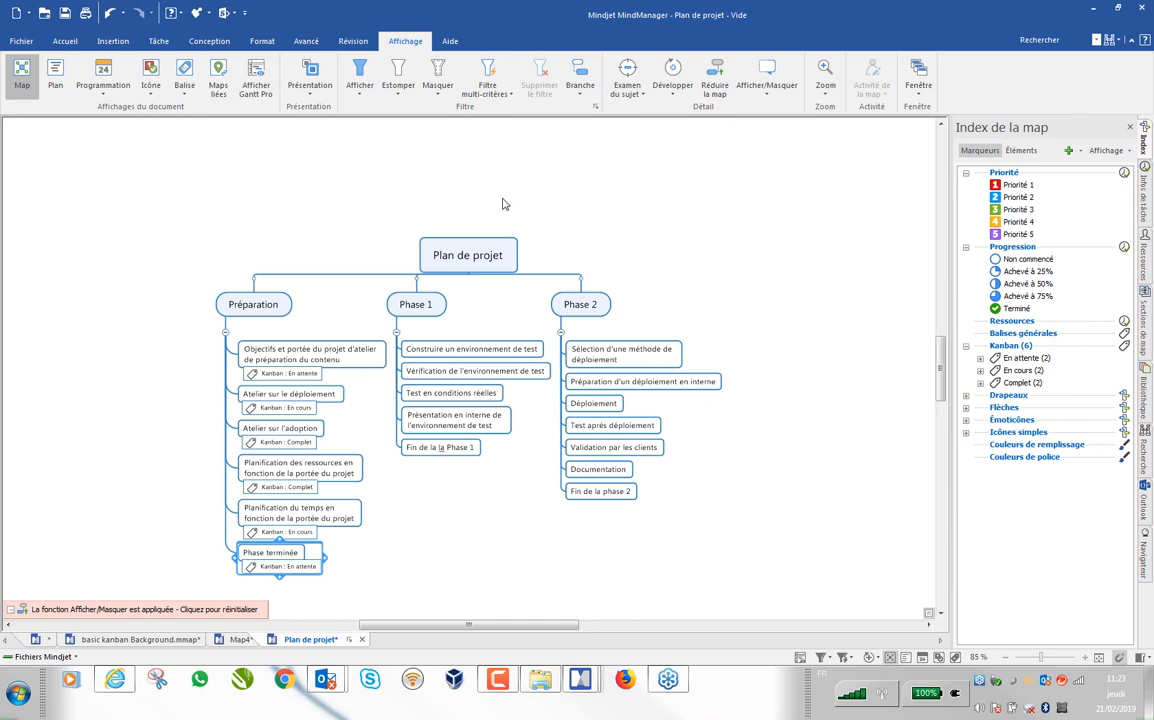
pyautogui.click(176, 77)
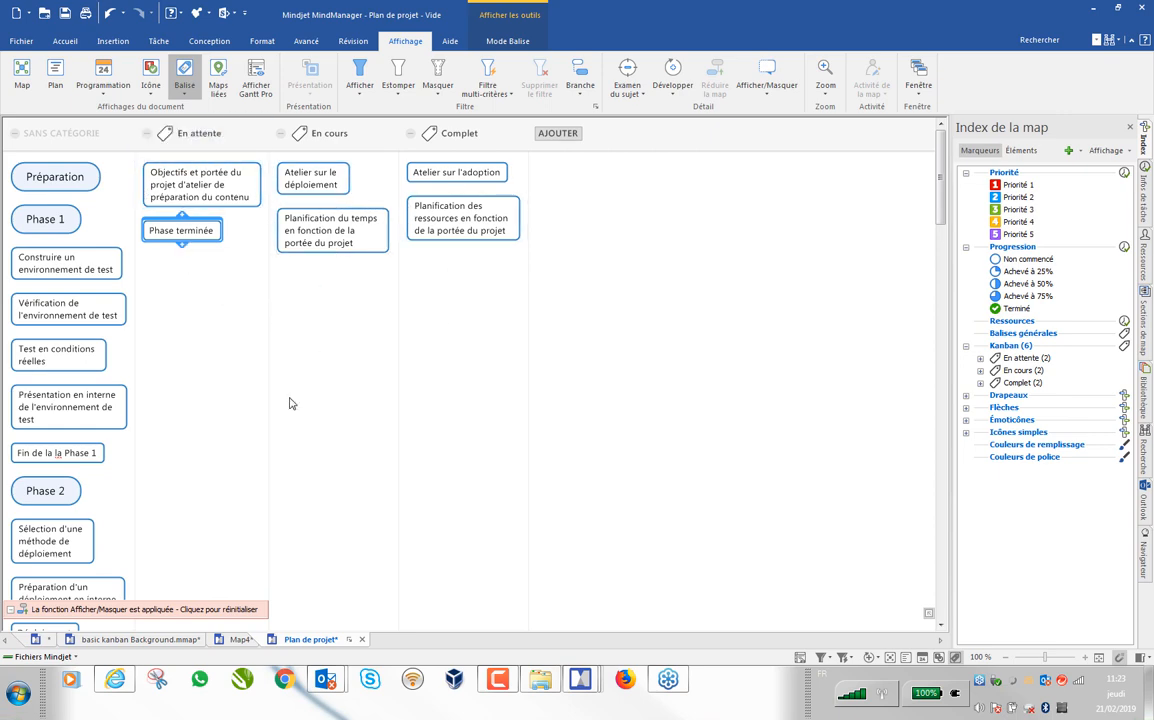
pyautogui.click(73, 262)
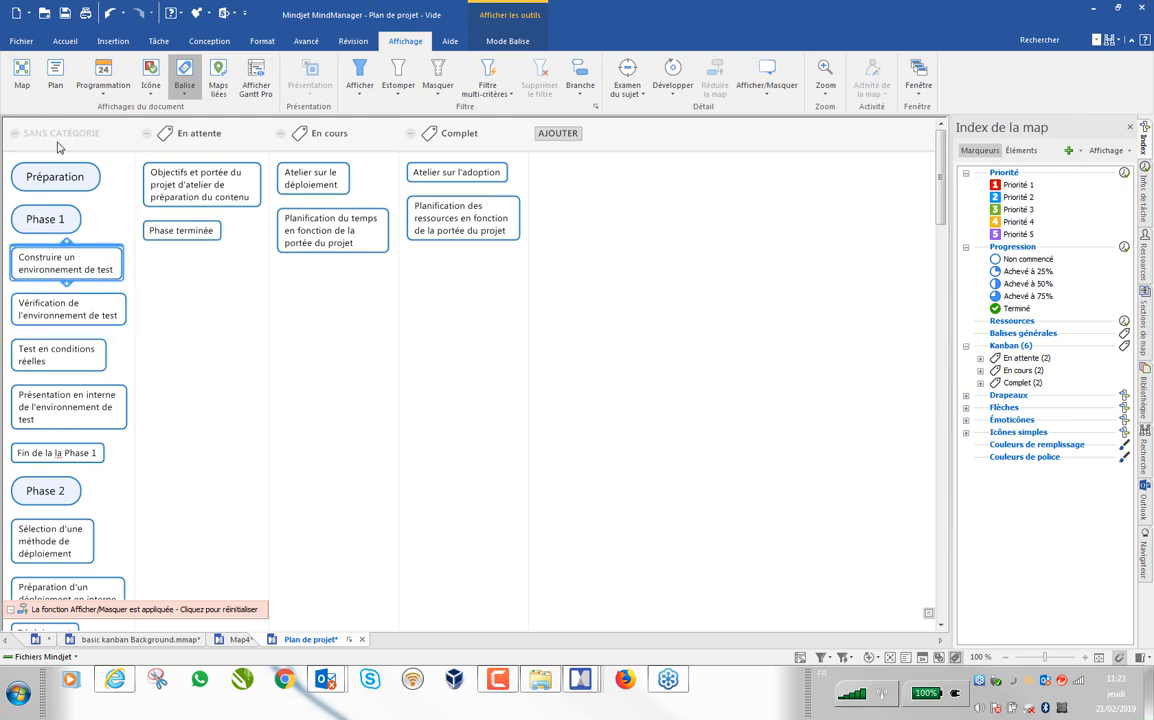
pyautogui.click(85, 396)
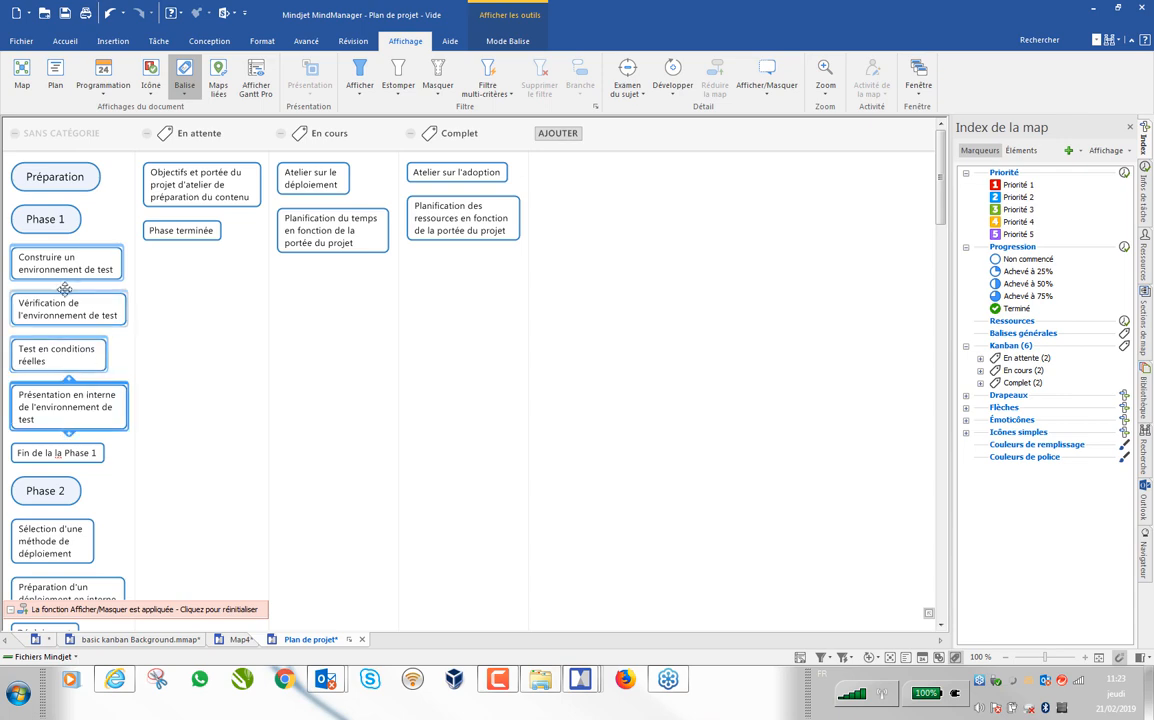
pyautogui.moveTo(75, 270); pyautogui.dragTo(440, 290)
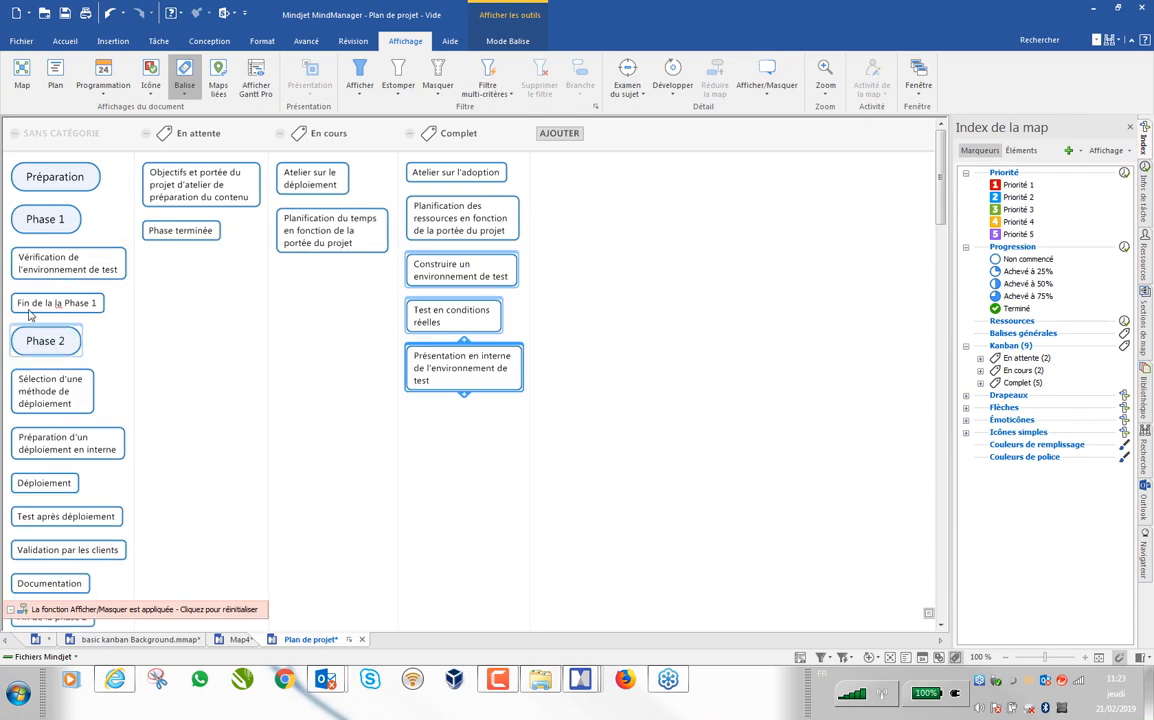
# Step: Move "Vérification de l'environnement de test" and the Phase 1 end topic together into the En attente column
pyautogui.click(60, 273)
pyautogui.keyDown('ctrl'); pyautogui.click(62, 302); pyautogui.keyUp('ctrl')
pyautogui.moveTo(64, 301); pyautogui.dragTo(170, 305)
# Step: Move the Phase 2 topics from "Test après déploiement" through "Fin de la phase 2" to En cours, and the three preceding ones to En attente
pyautogui.scroll(-2, 142, 412)
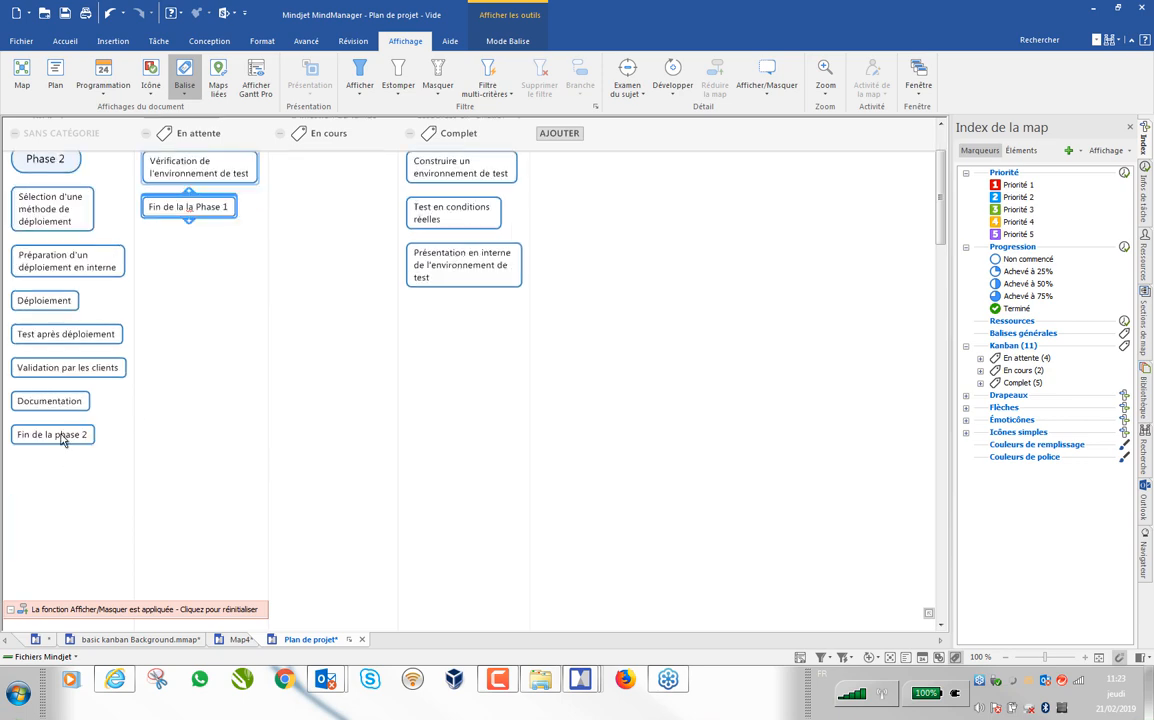
pyautogui.moveTo(84, 484); pyautogui.dragTo(312, 300)
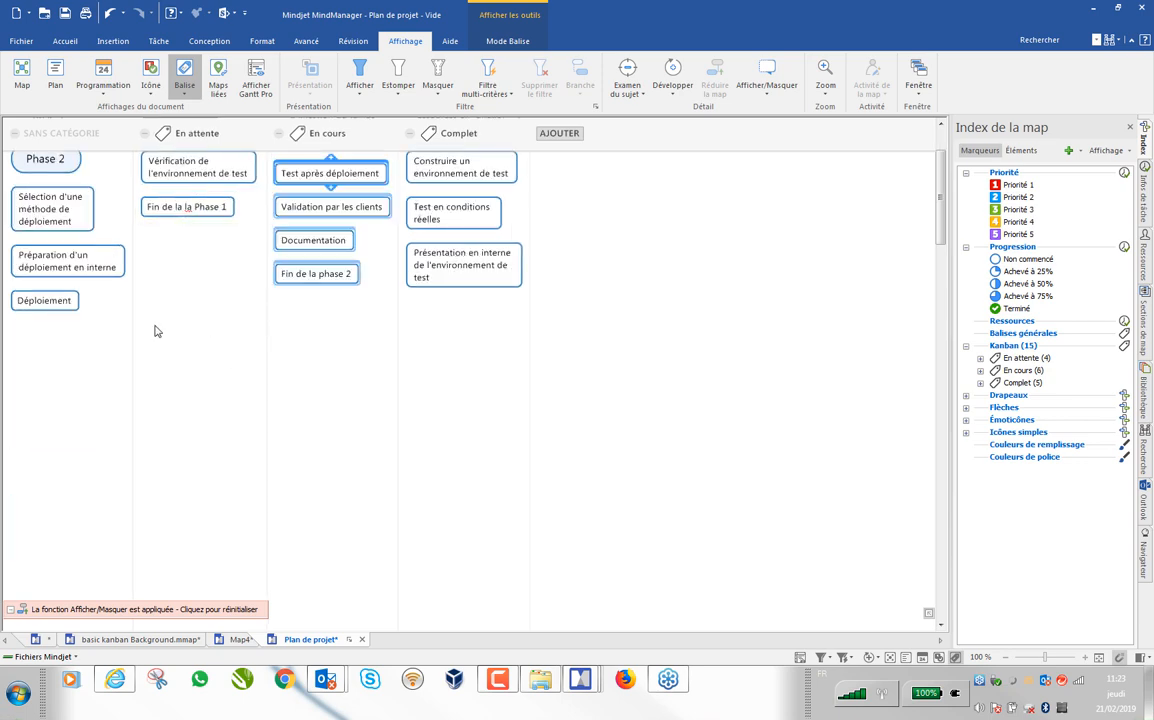
pyautogui.moveTo(45, 343); pyautogui.dragTo(190, 305)
pyautogui.scroll(2, 233, 281)
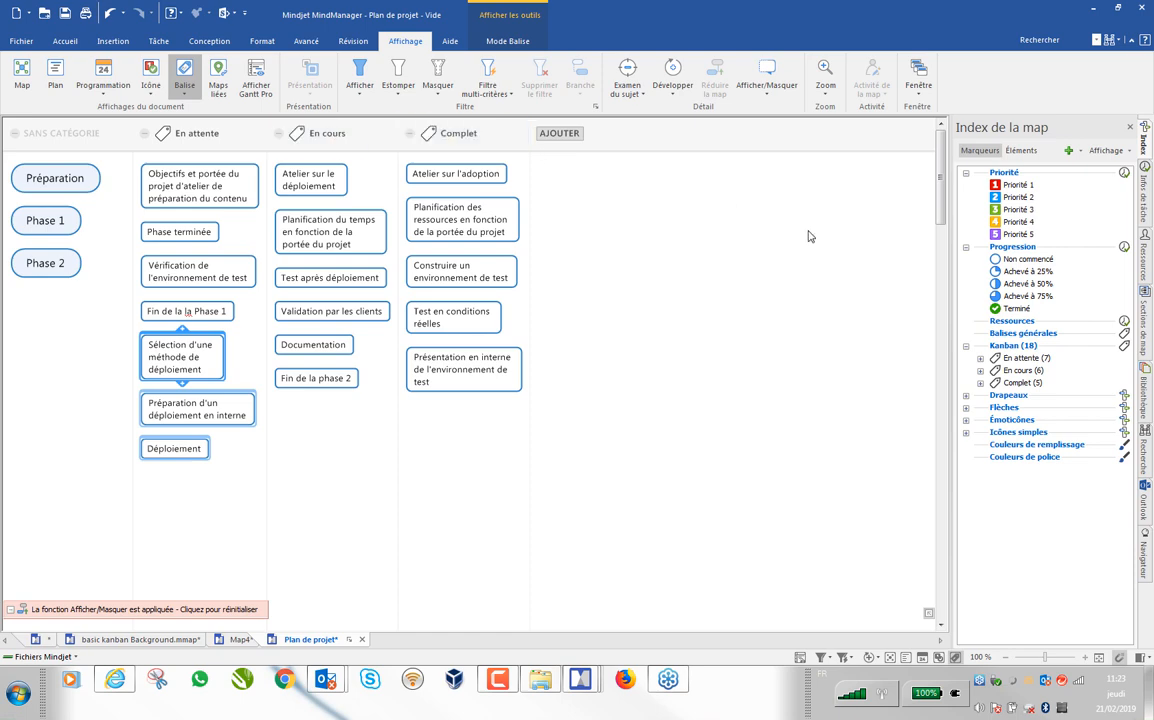
# Step: Give the Kanban tag En attente a light blue colour
pyautogui.rightClick(1017, 363)
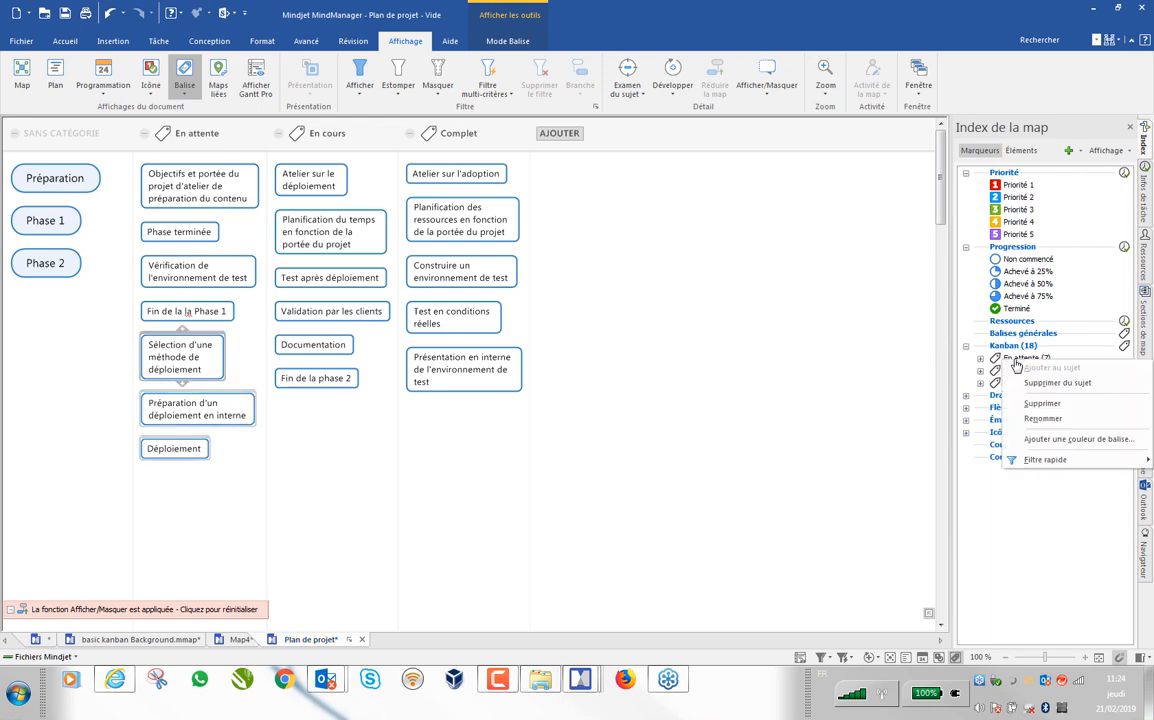
pyautogui.click(1049, 441)
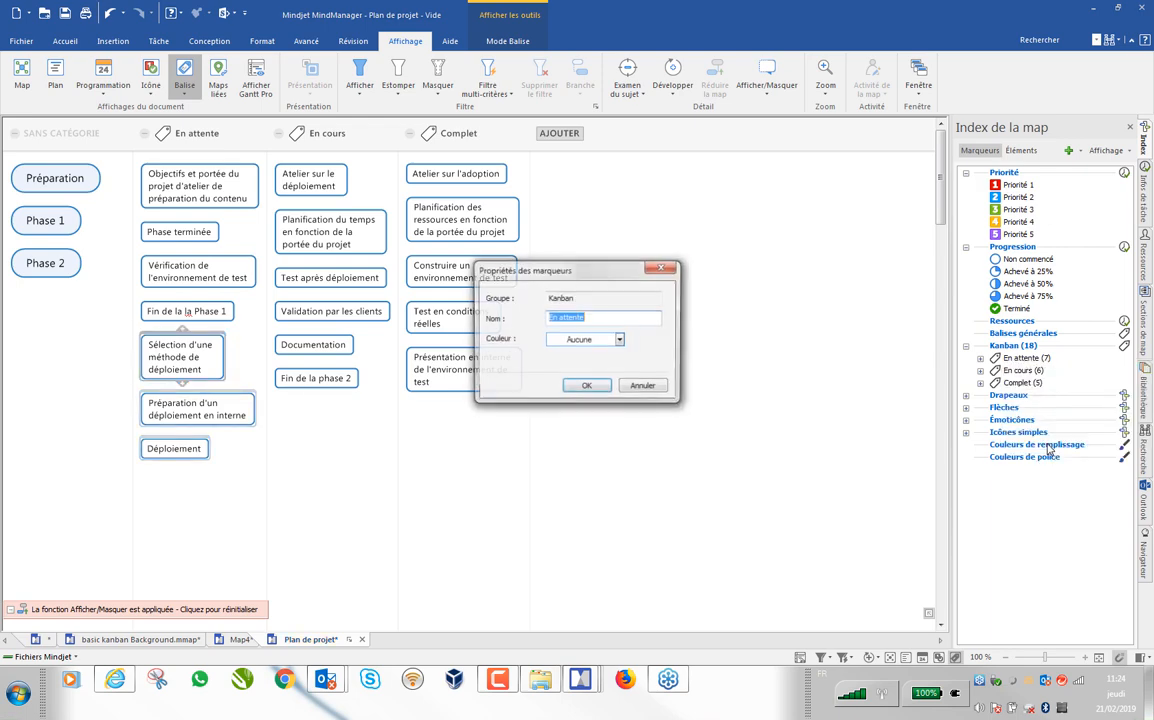
pyautogui.click(620, 341)
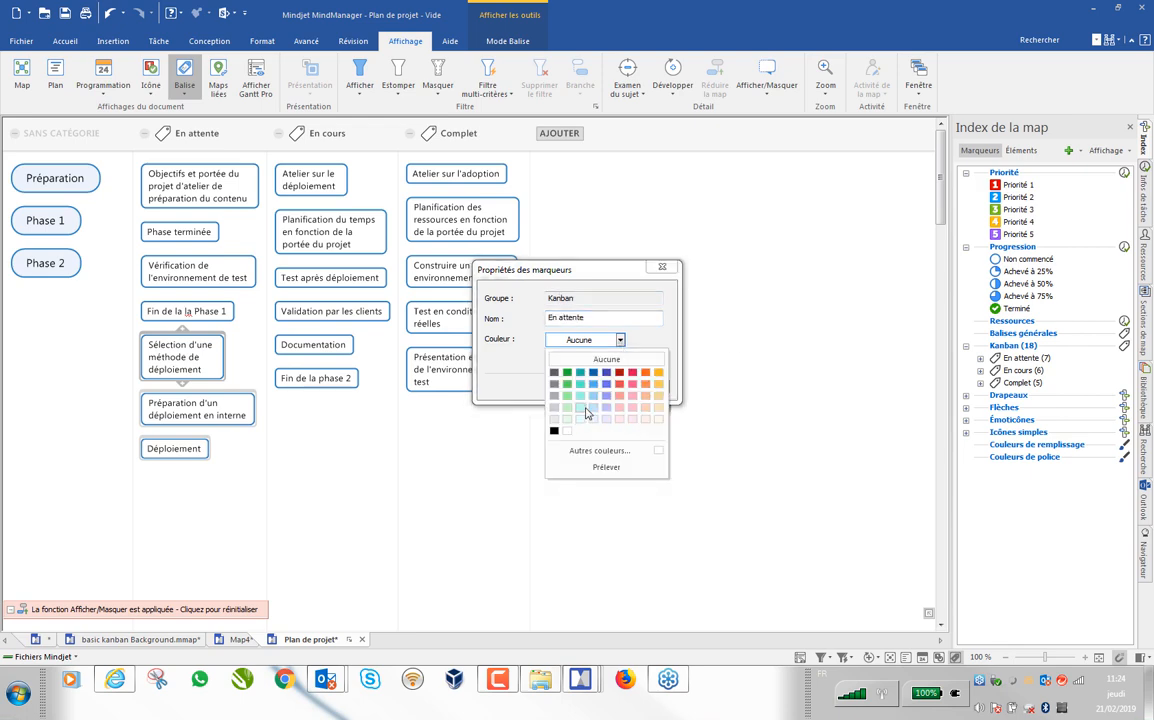
pyautogui.click(594, 420)
pyautogui.click(587, 387)
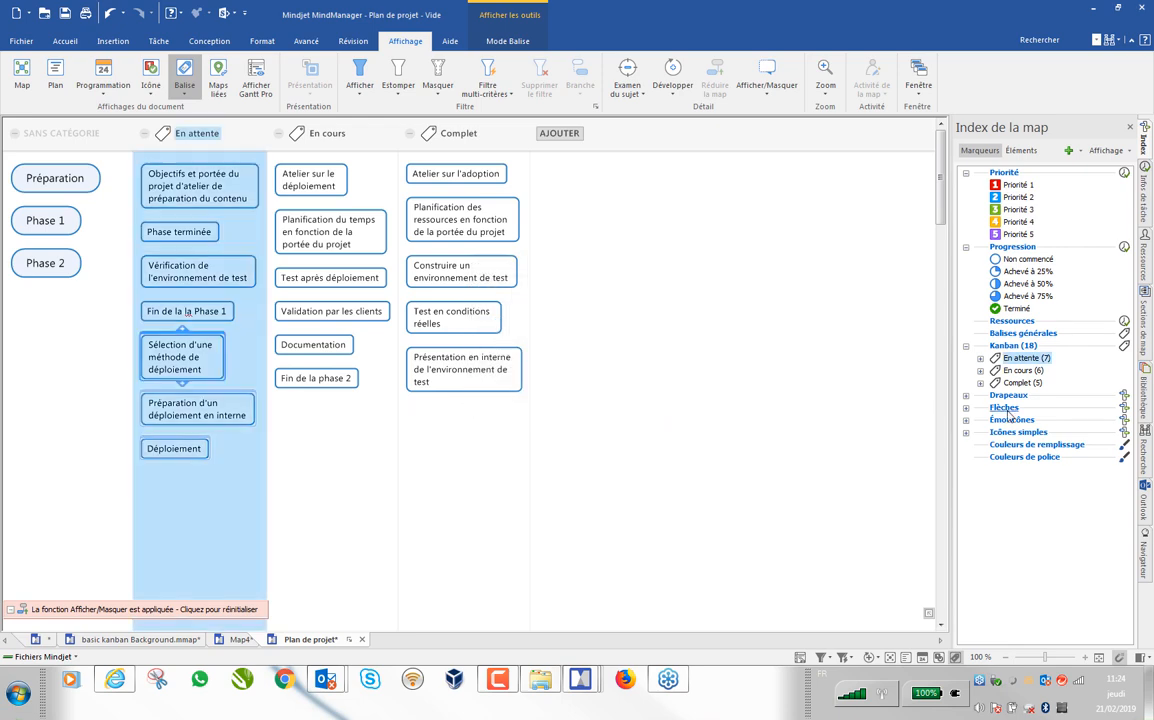
# Step: Set the colour of the Kanban tag En cours to light orange and of Complet to light green
pyautogui.rightClick(1017, 370)
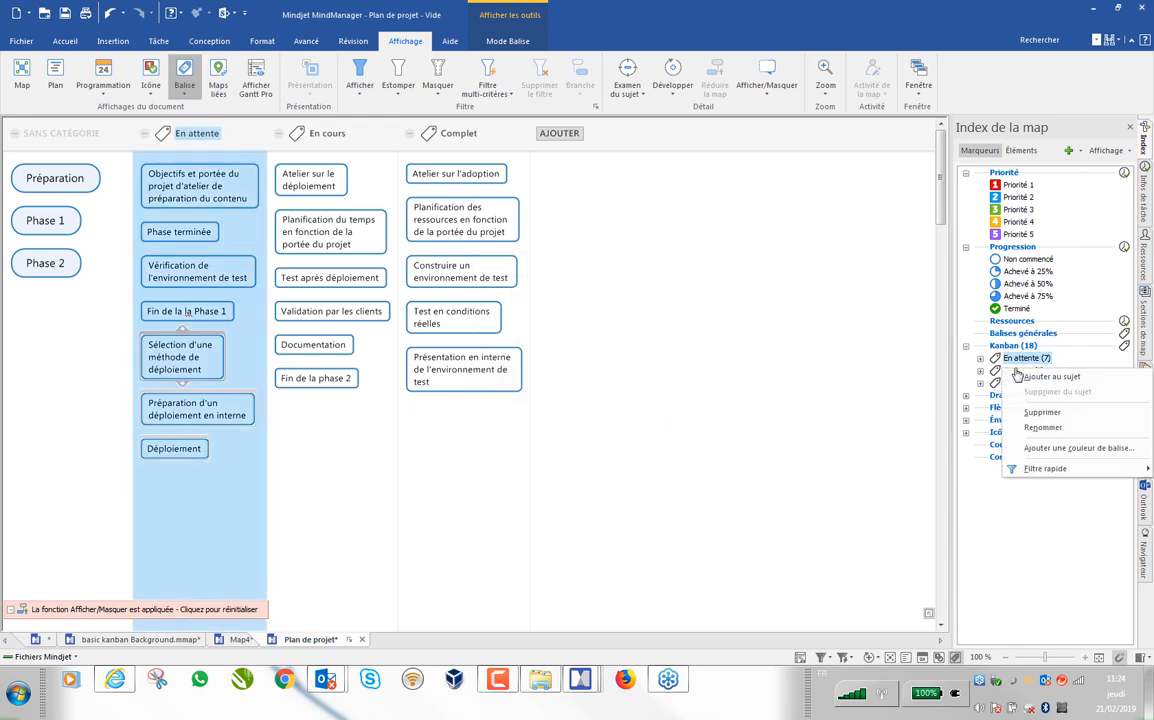
pyautogui.click(1069, 448)
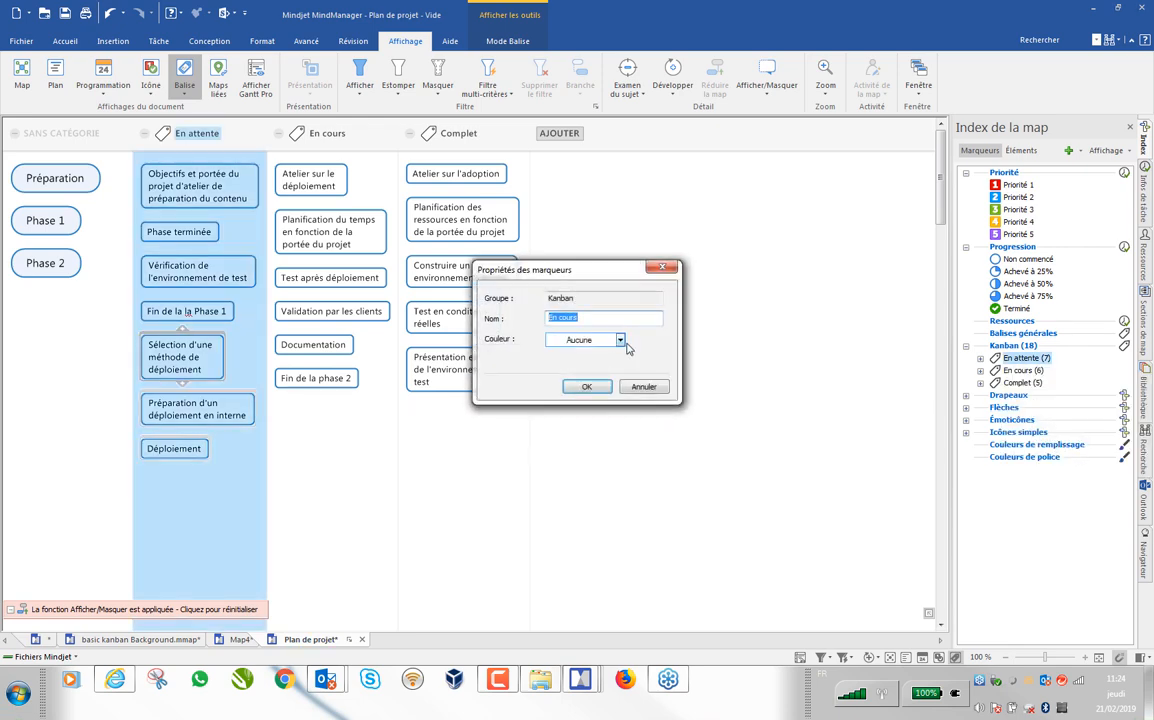
pyautogui.click(619, 340)
pyautogui.click(659, 408)
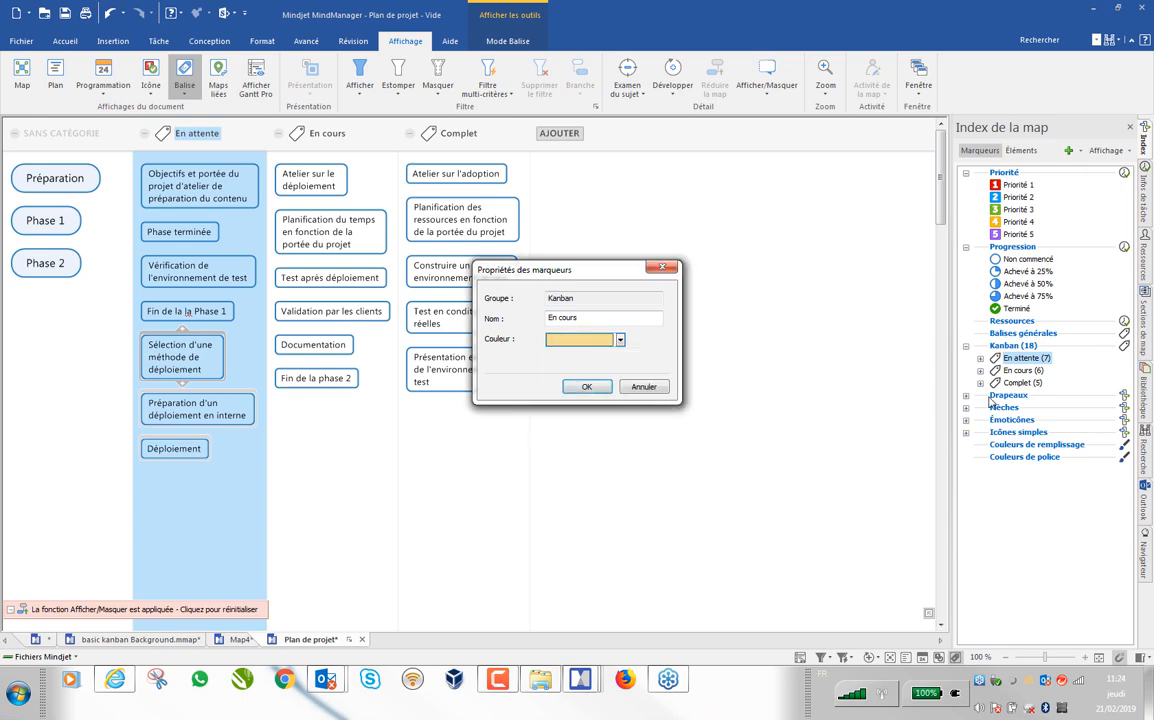
pyautogui.click(607, 388)
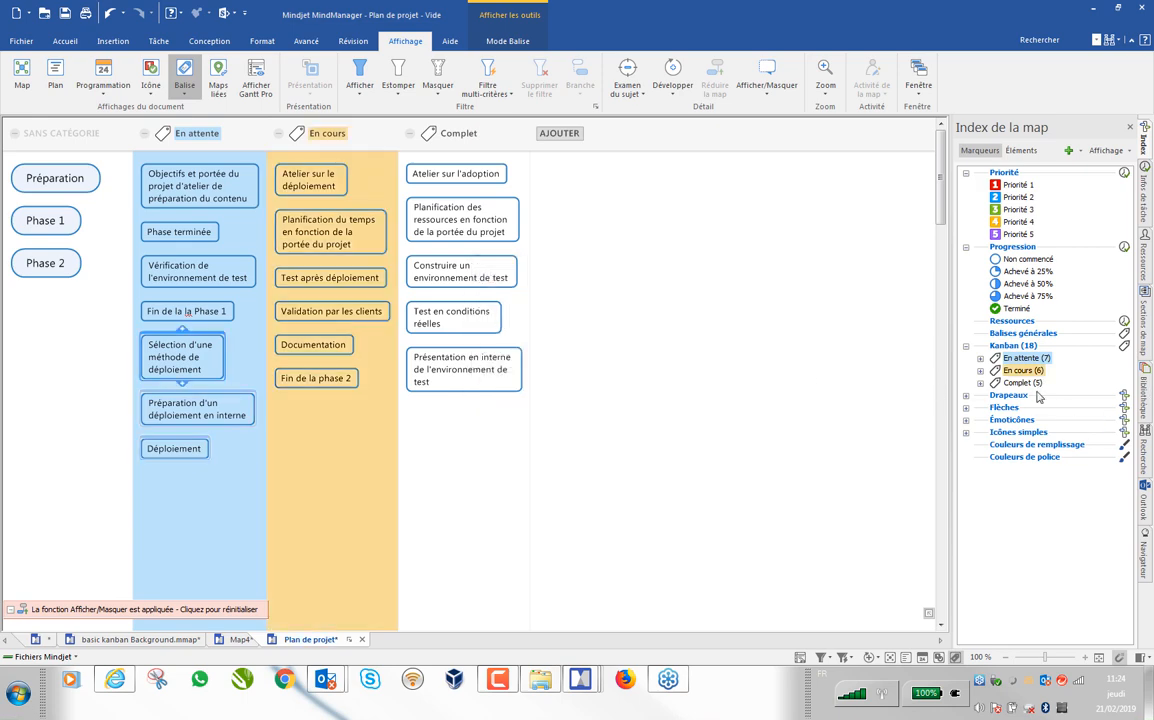
pyautogui.rightClick(1023, 384)
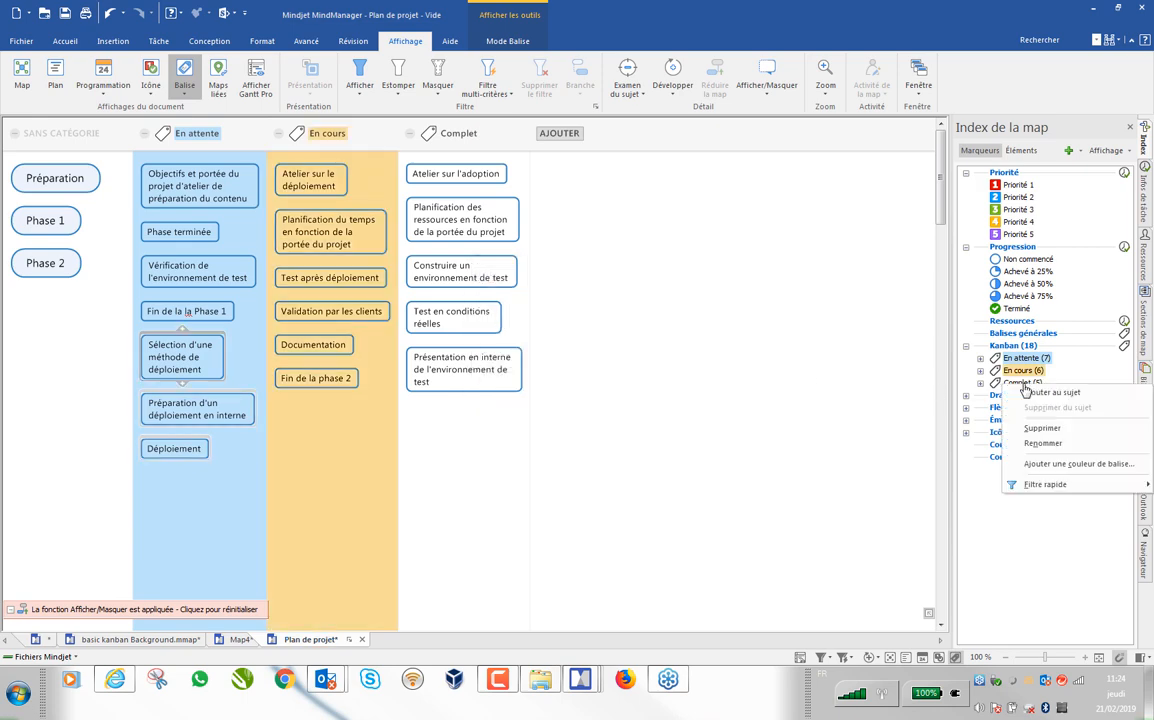
pyautogui.click(1077, 466)
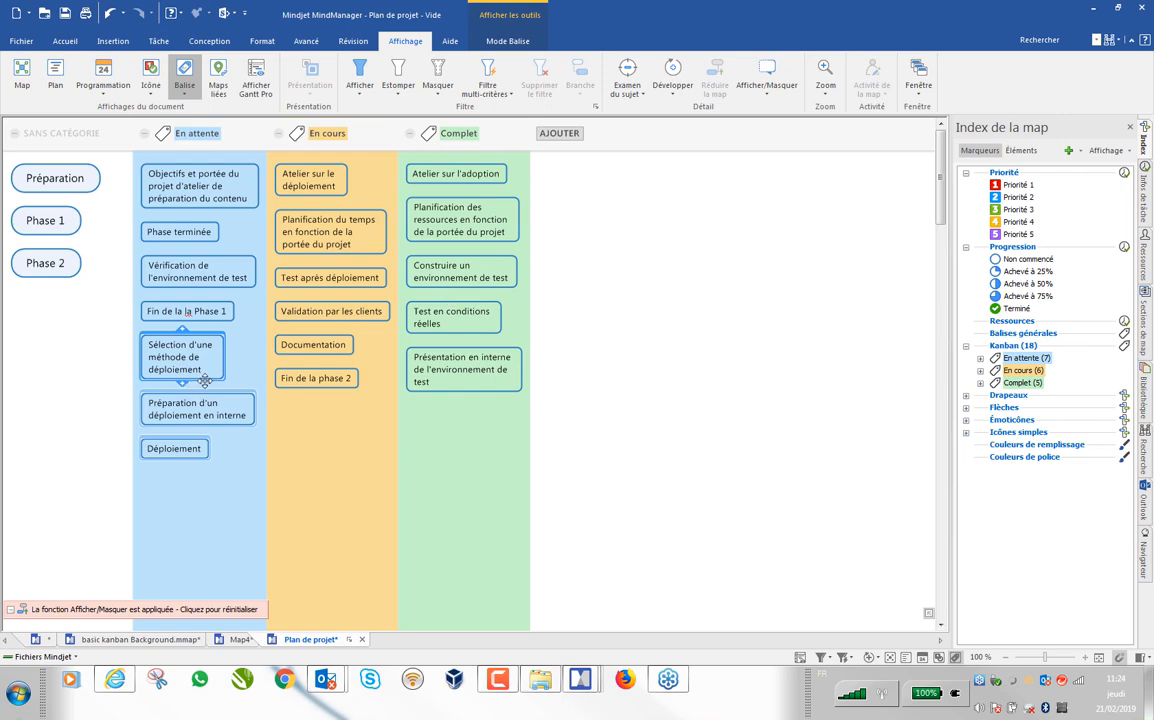
# Step: Display the project plan as a map again and close the map index
pyautogui.click(21, 75)
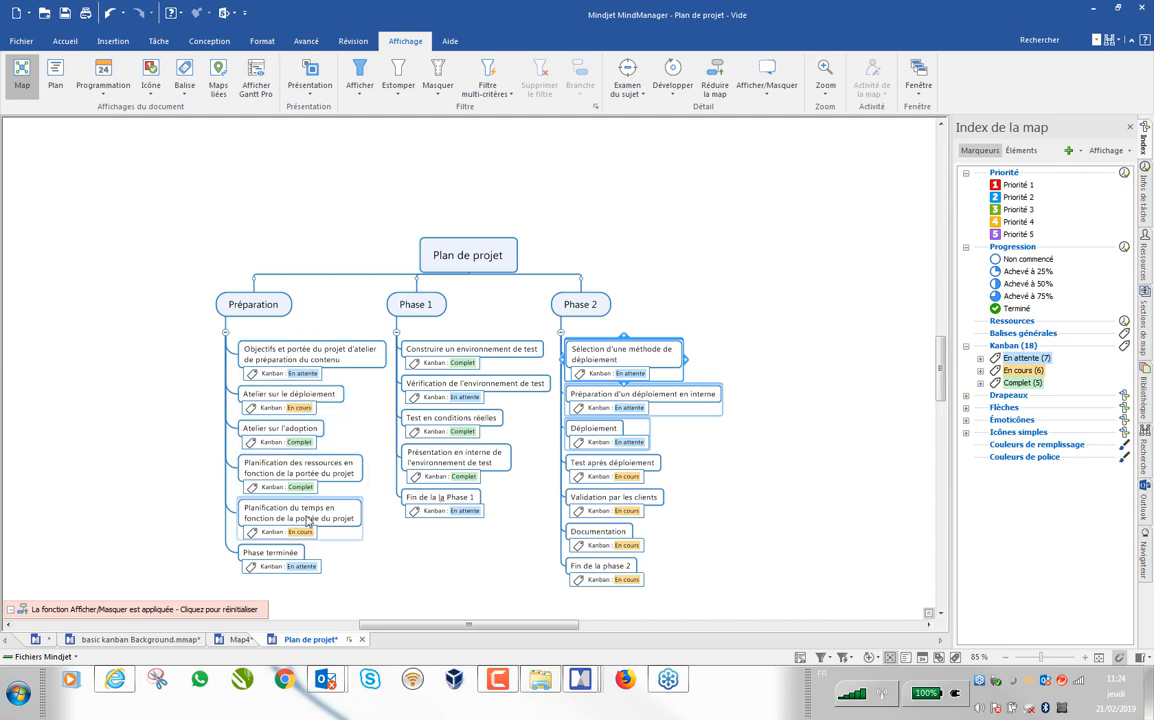
pyautogui.click(1130, 127)
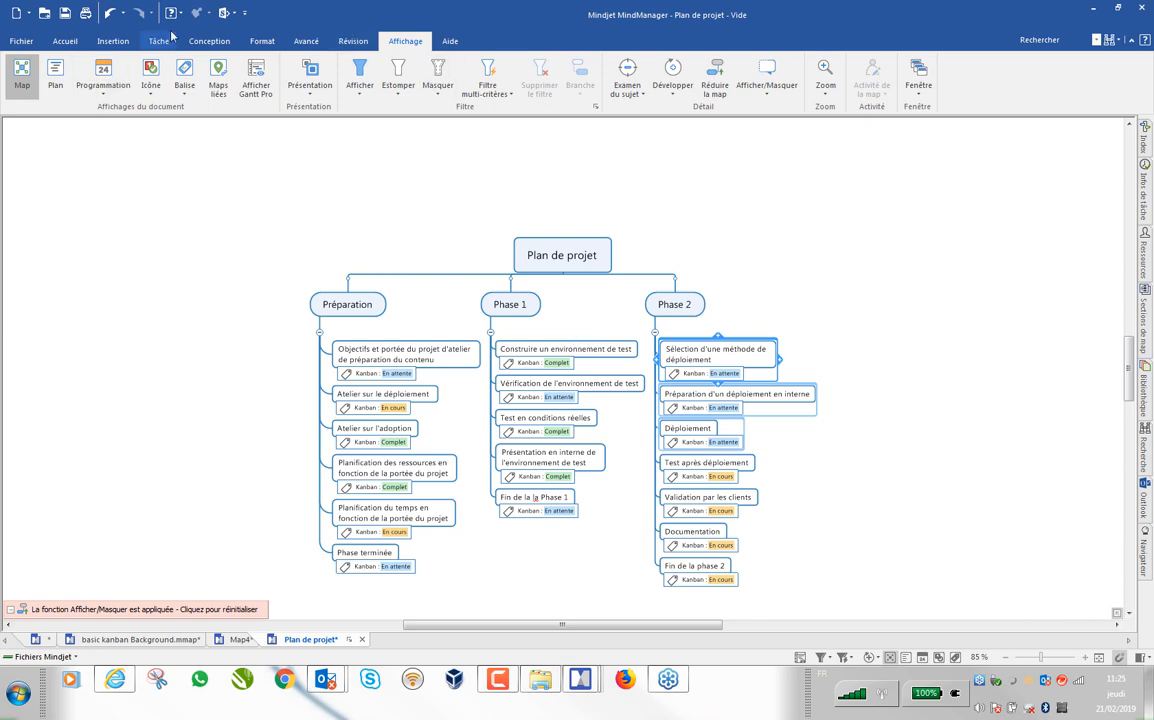
# Step: Examine the icon markers available for topics, including the Progression icons, and clear the topic selection
pyautogui.click(114, 41)
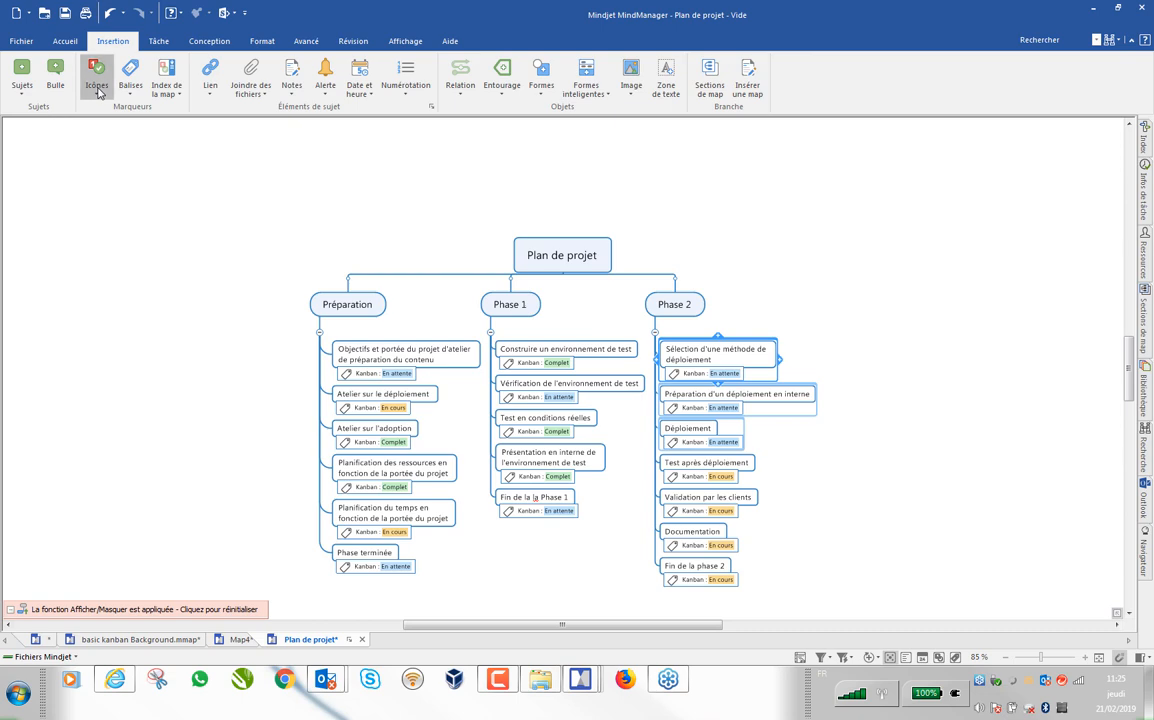
pyautogui.click(96, 86)
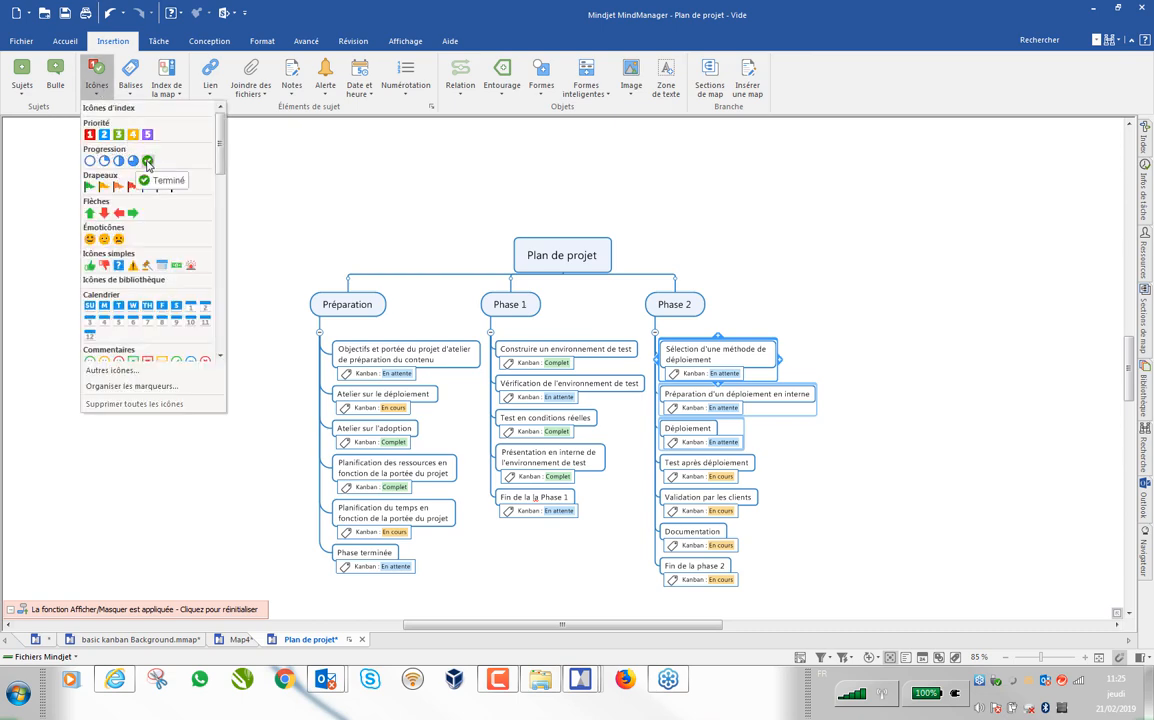
pyautogui.click(306, 148)
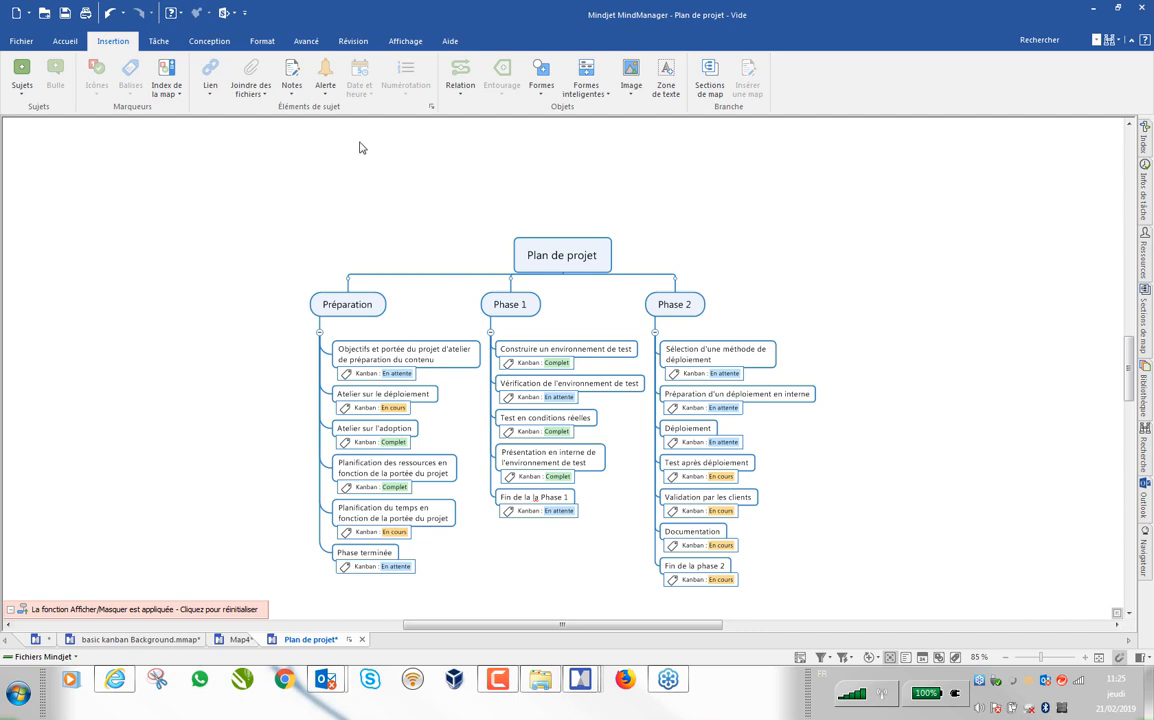
# Step: Start a new SmartRule for the project plan and title it "Kanban - Complet"
pyautogui.click(307, 44)
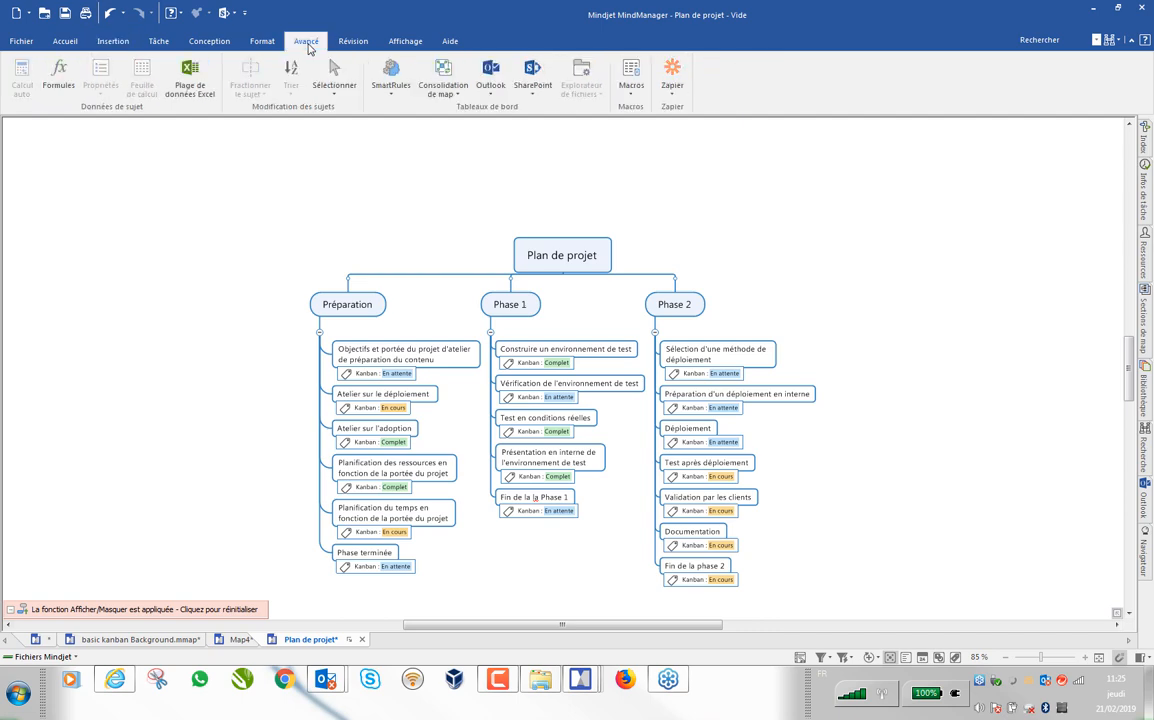
pyautogui.click(393, 76)
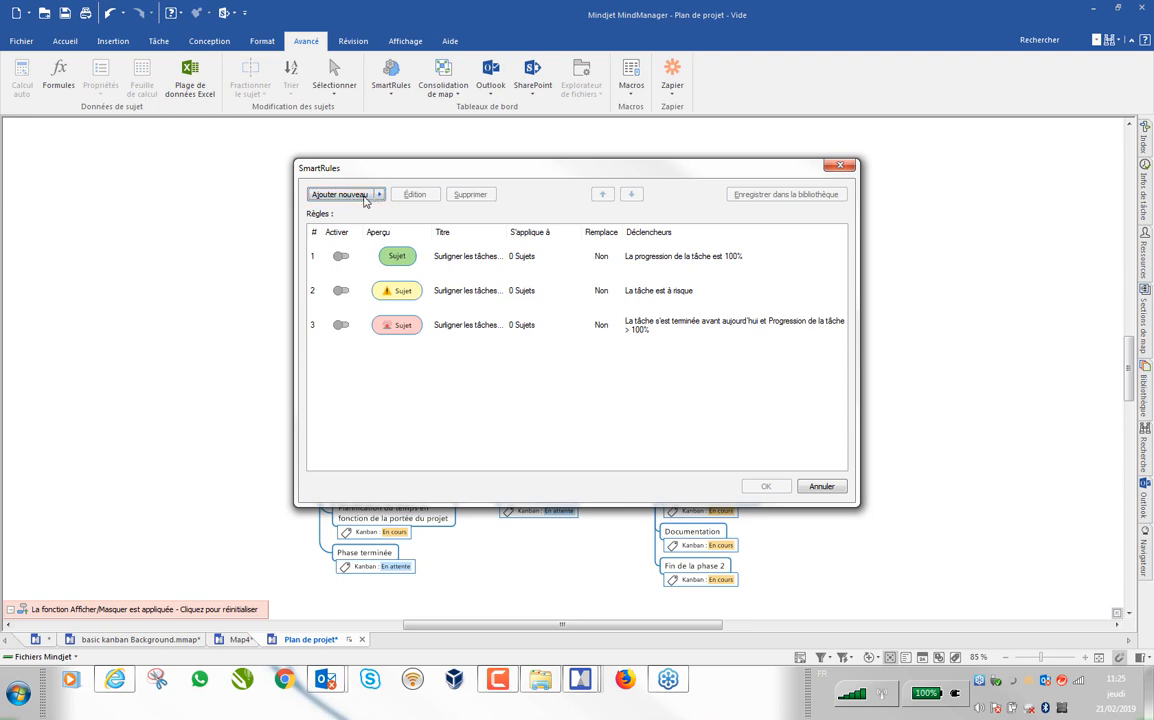
pyautogui.click(365, 197)
pyautogui.moveTo(399, 172); pyautogui.dragTo(468, 436)
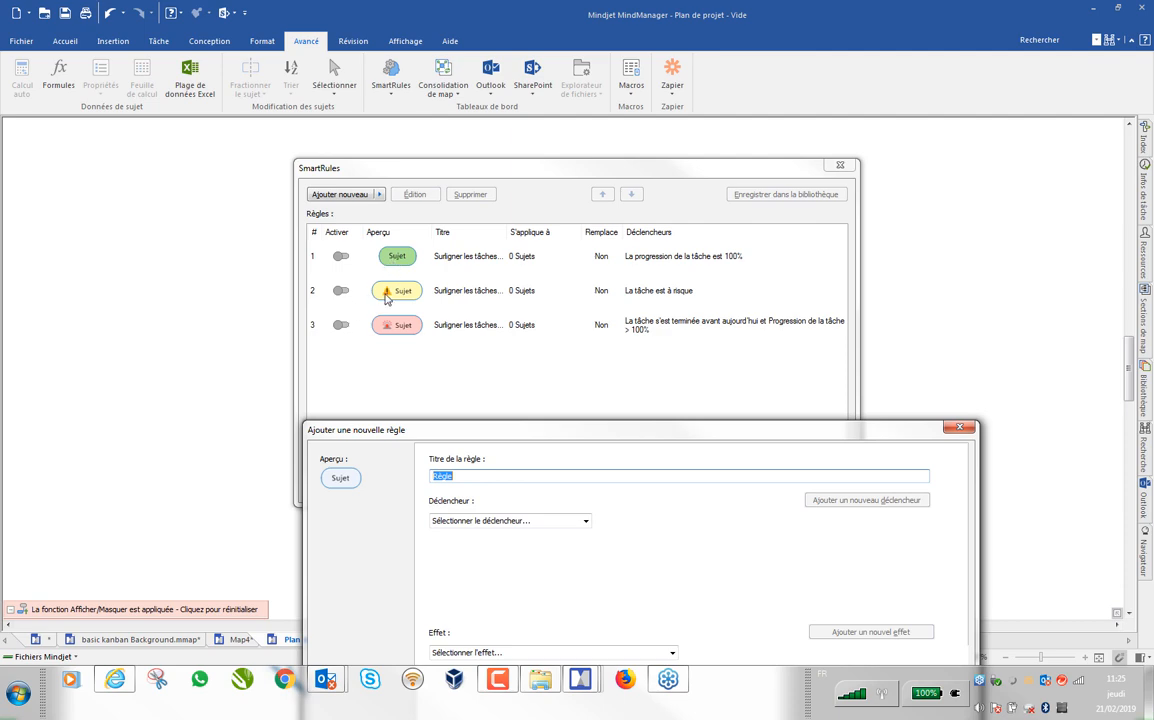
pyautogui.moveTo(554, 435); pyautogui.dragTo(500, 149)
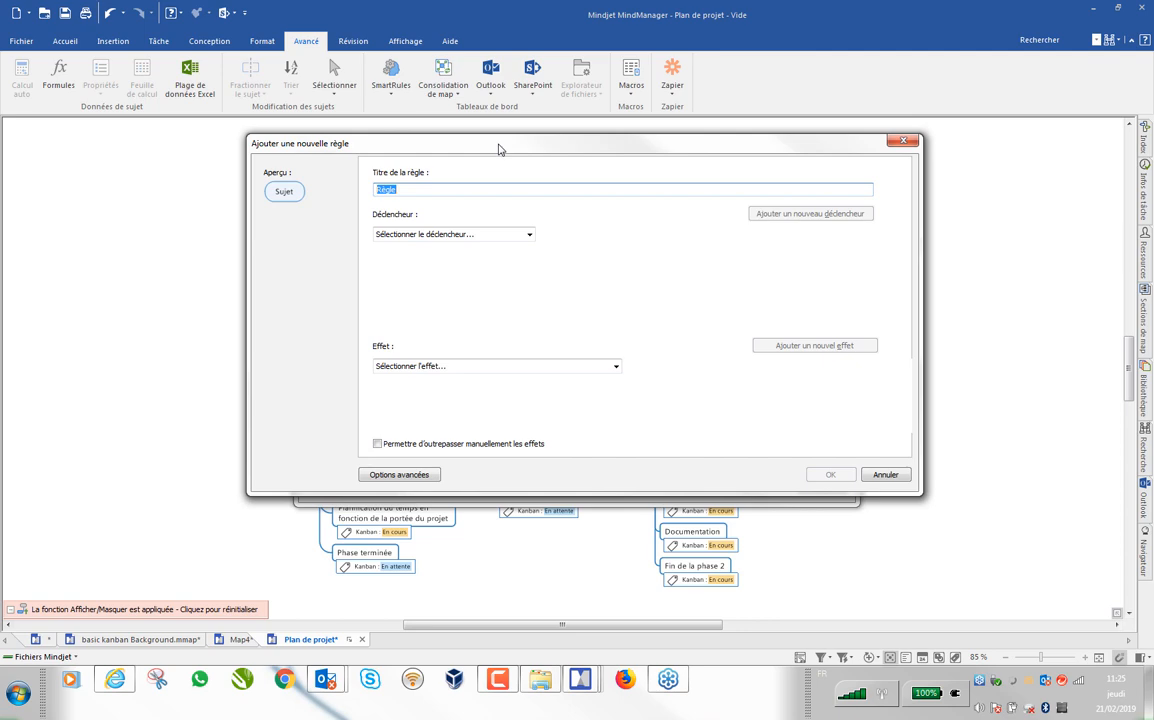
pyautogui.write('Kanban - Complet')
# Step: Set the rule's trigger to tags (Balises) in the Kanban group where the value is exactly (Est exactement) Complet
pyautogui.click(530, 236)
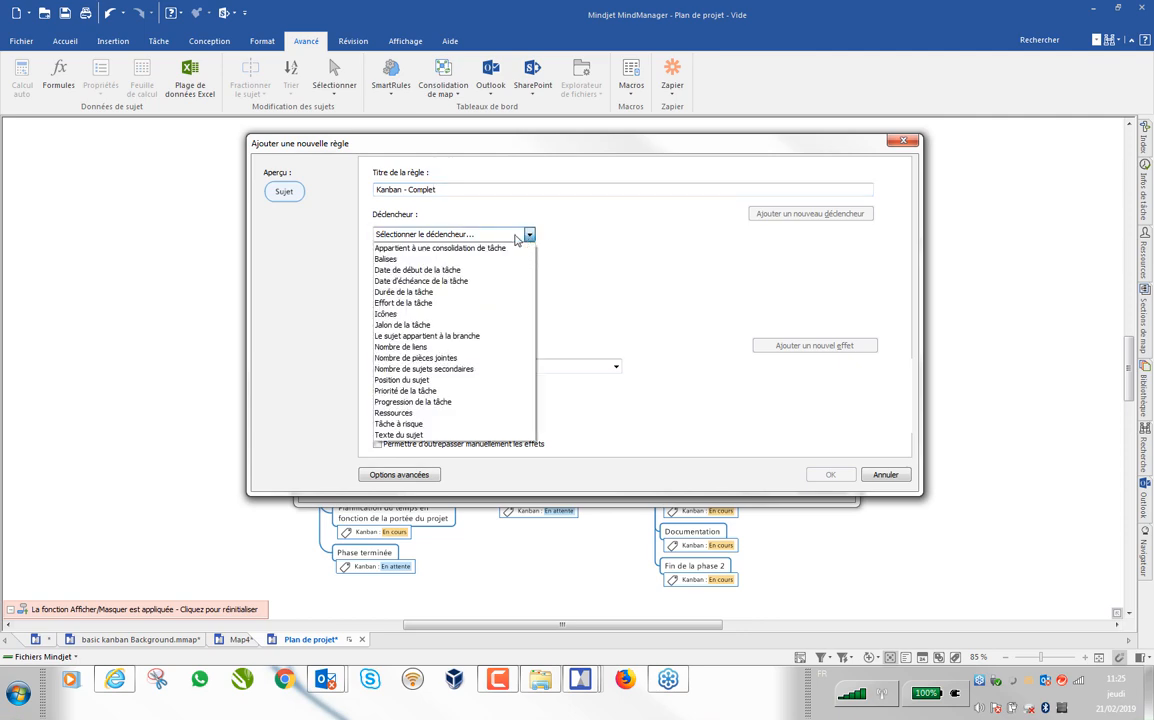
pyautogui.click(385, 259)
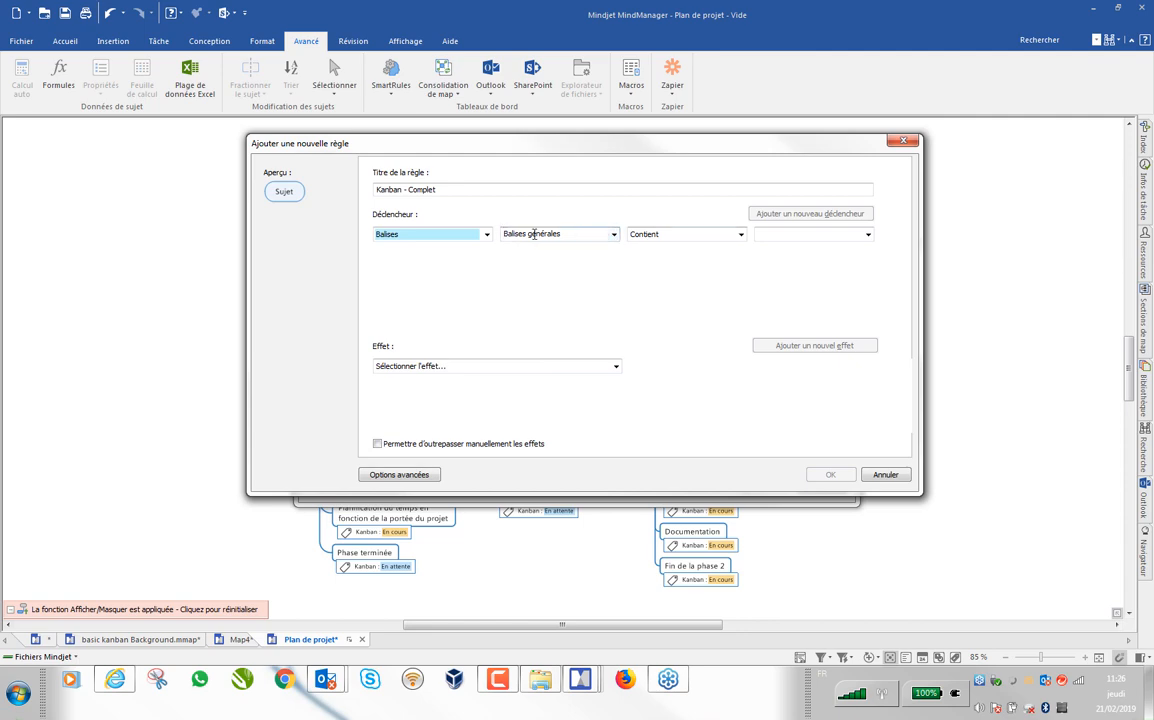
pyautogui.click(613, 234)
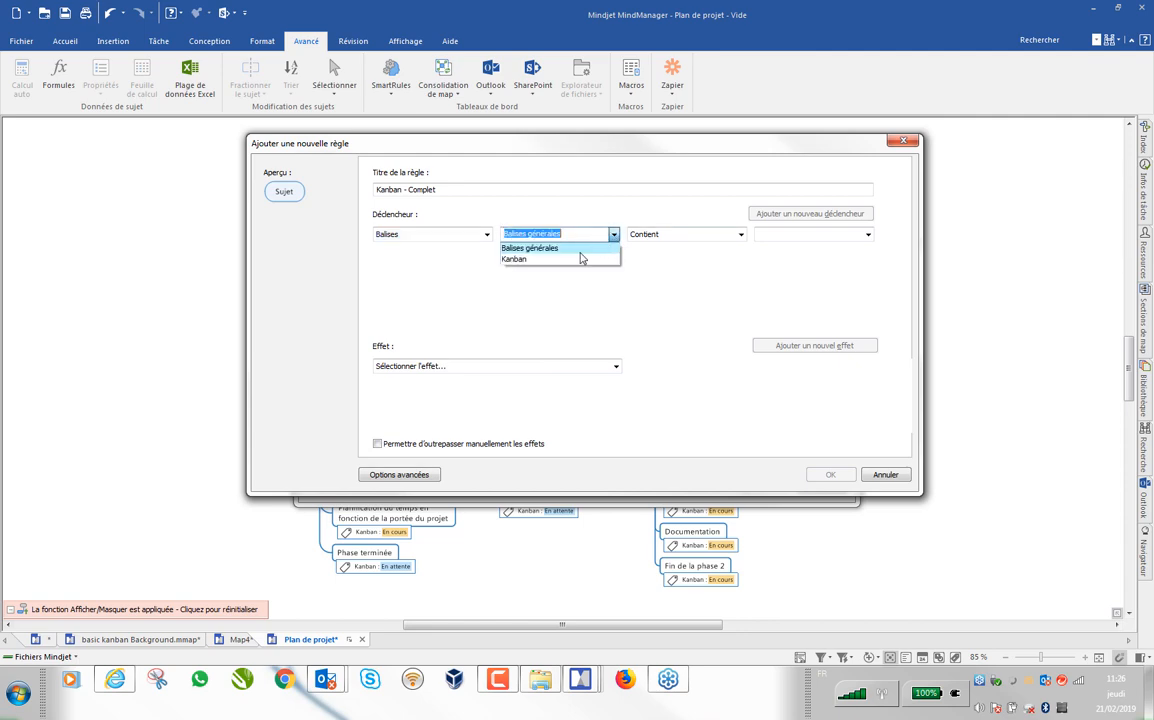
pyautogui.click(517, 261)
pyautogui.click(741, 234)
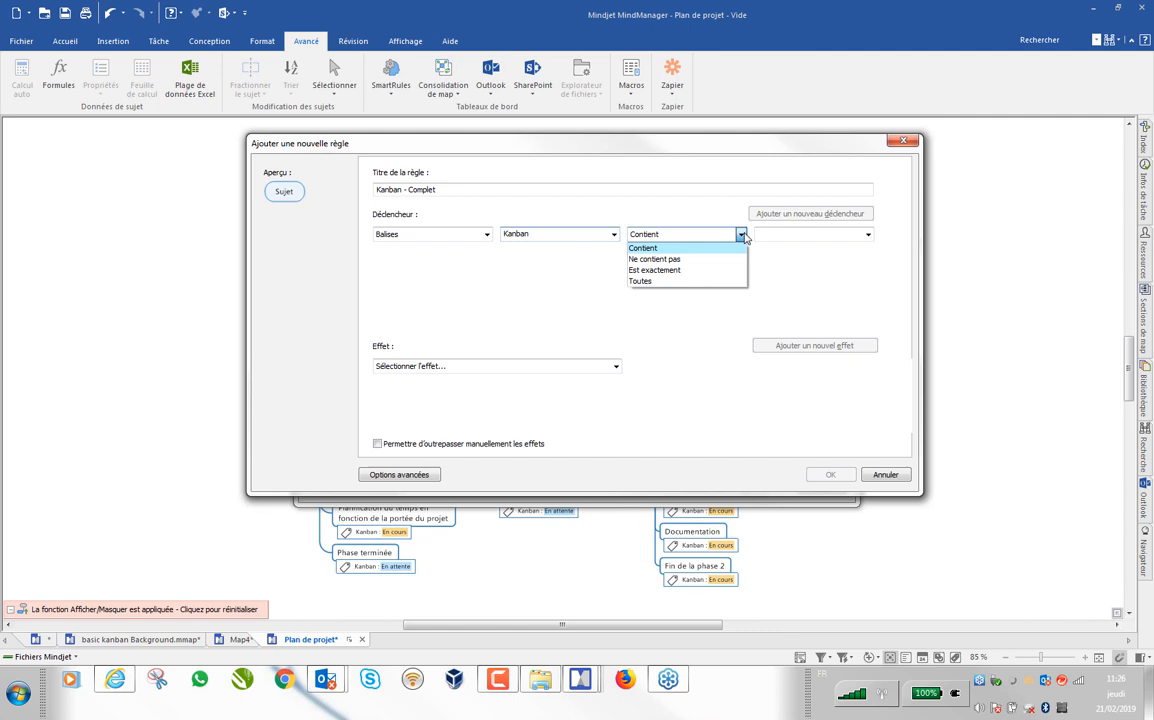
pyautogui.click(662, 271)
pyautogui.click(868, 234)
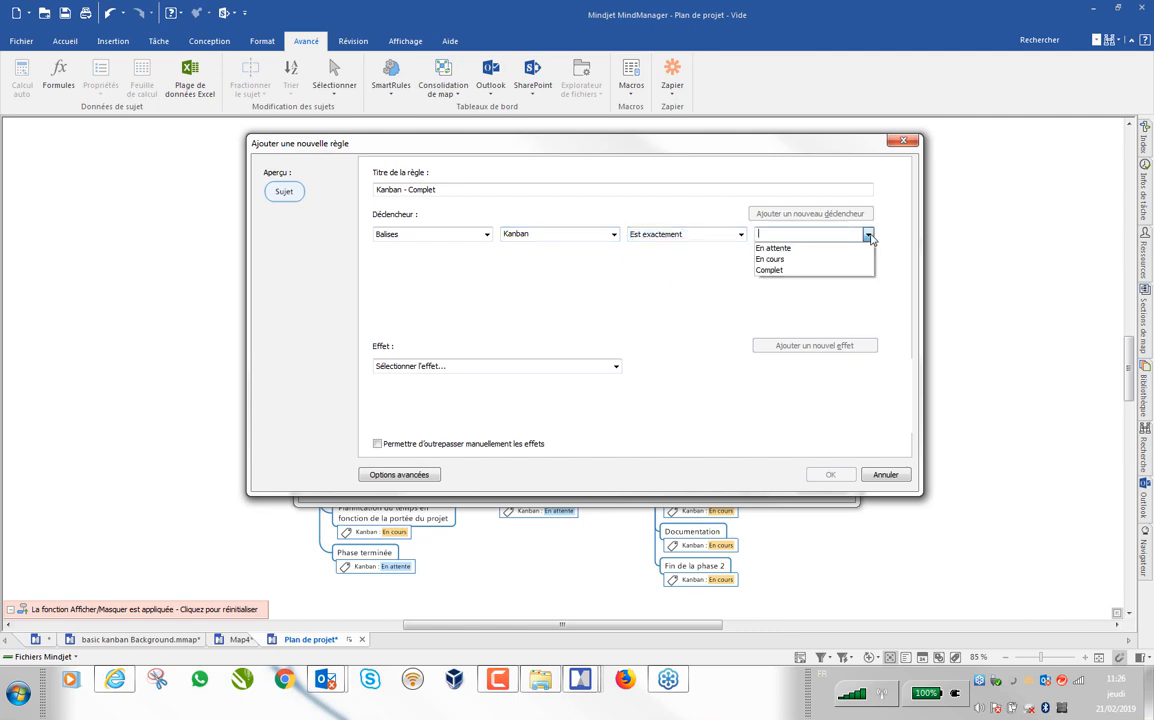
pyautogui.click(778, 271)
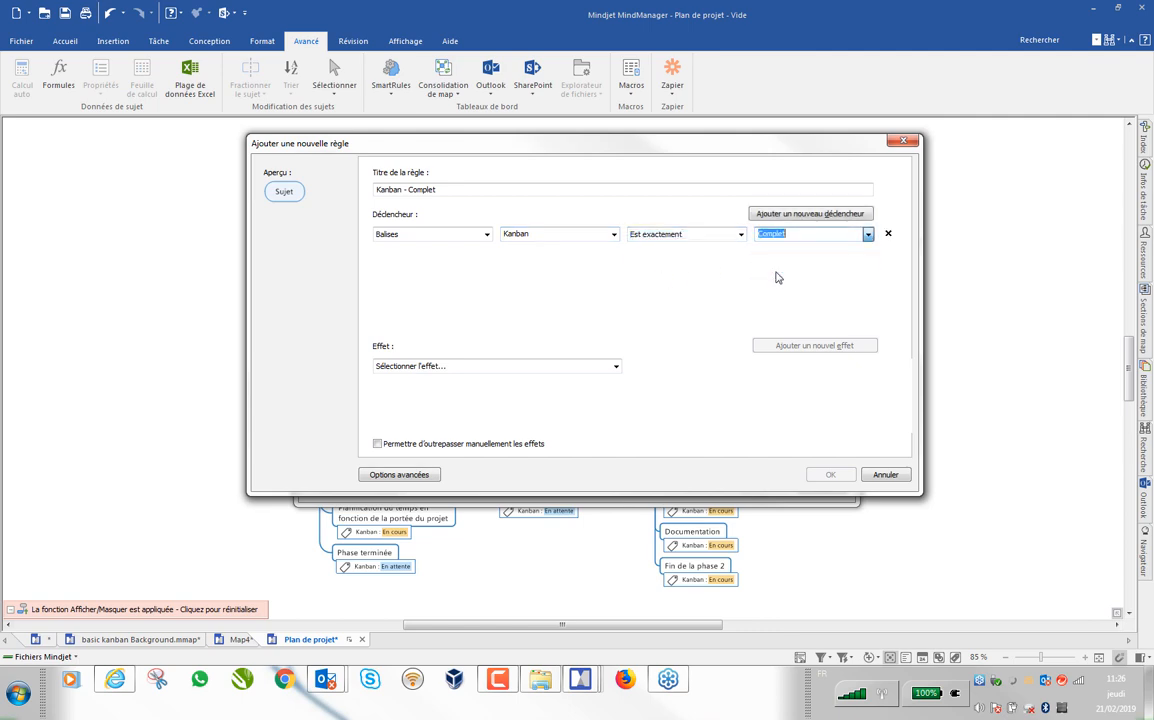
# Step: Make the rule's effect set the task progress to 100 % - Terminé and apply the rule to the map
pyautogui.click(617, 369)
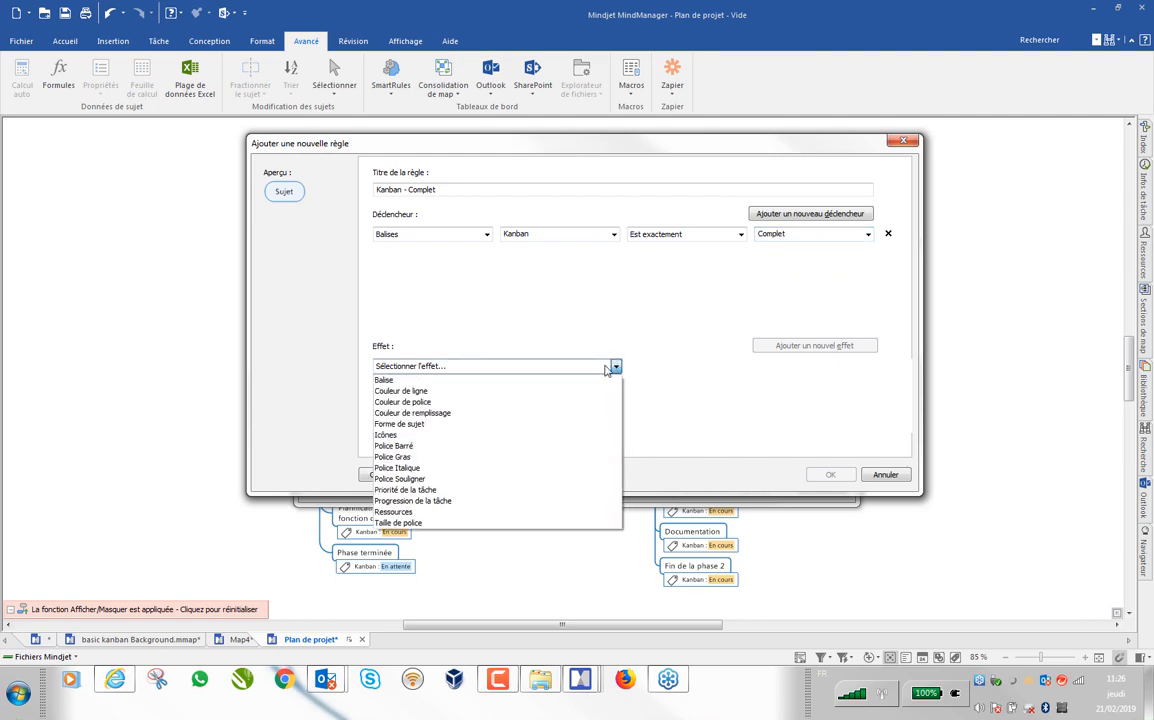
pyautogui.click(442, 501)
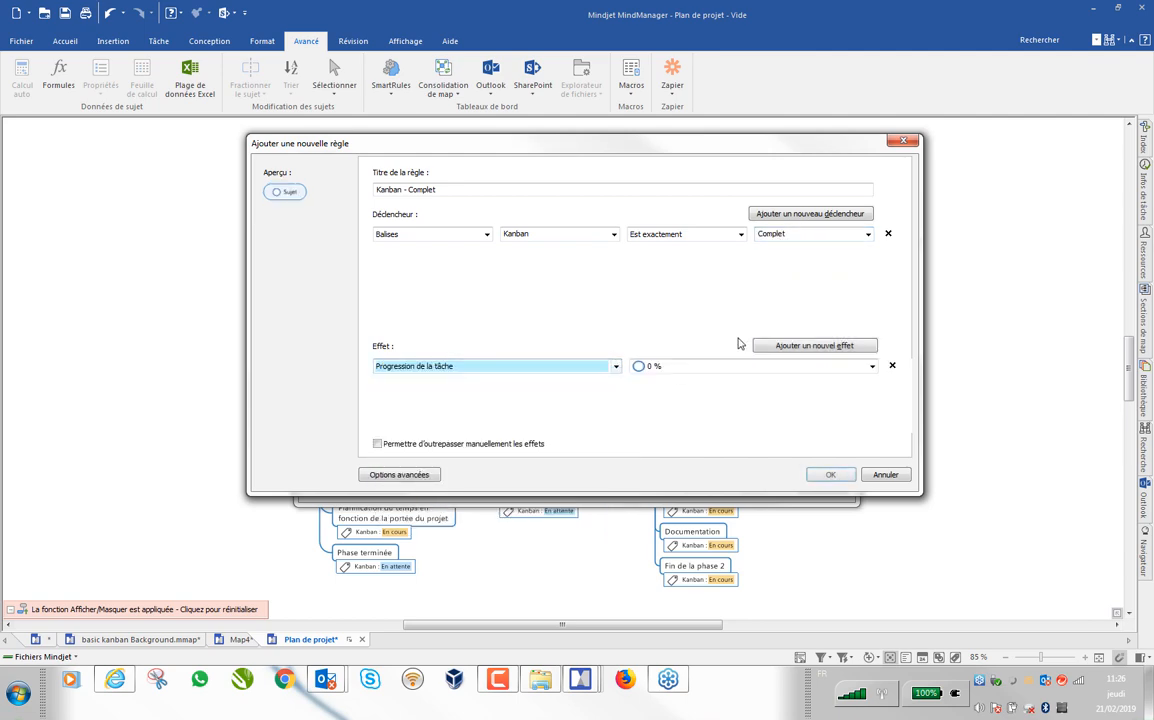
pyautogui.click(872, 366)
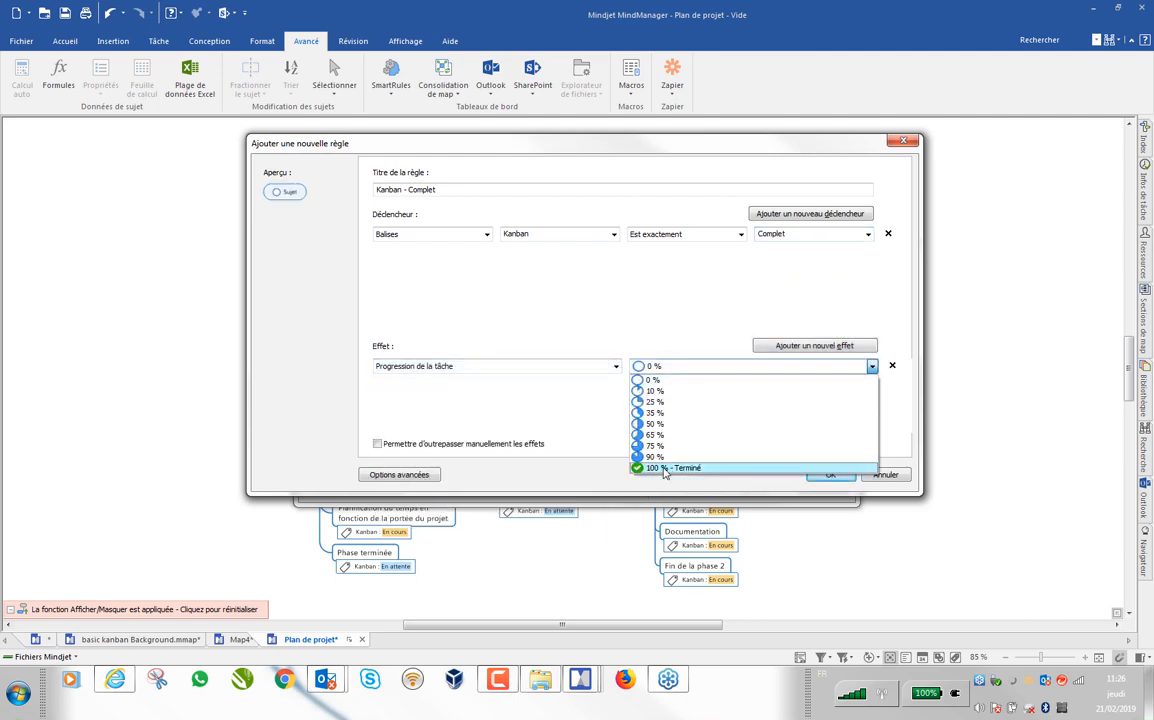
pyautogui.click(665, 468)
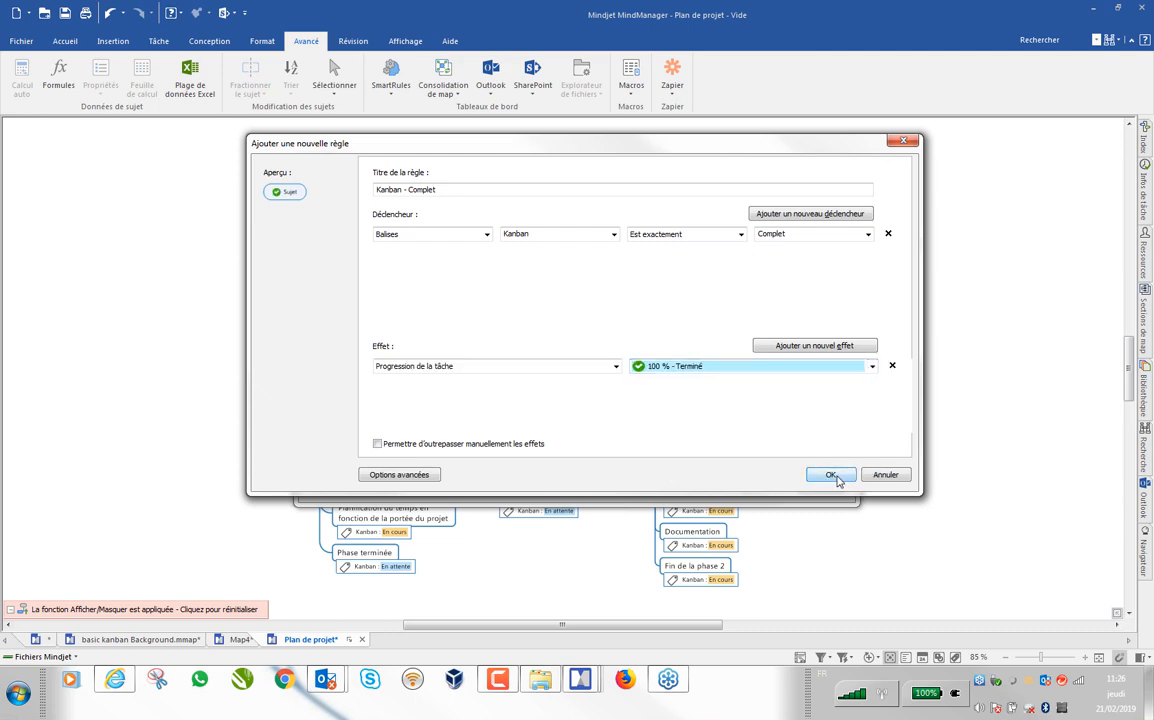
pyautogui.click(836, 478)
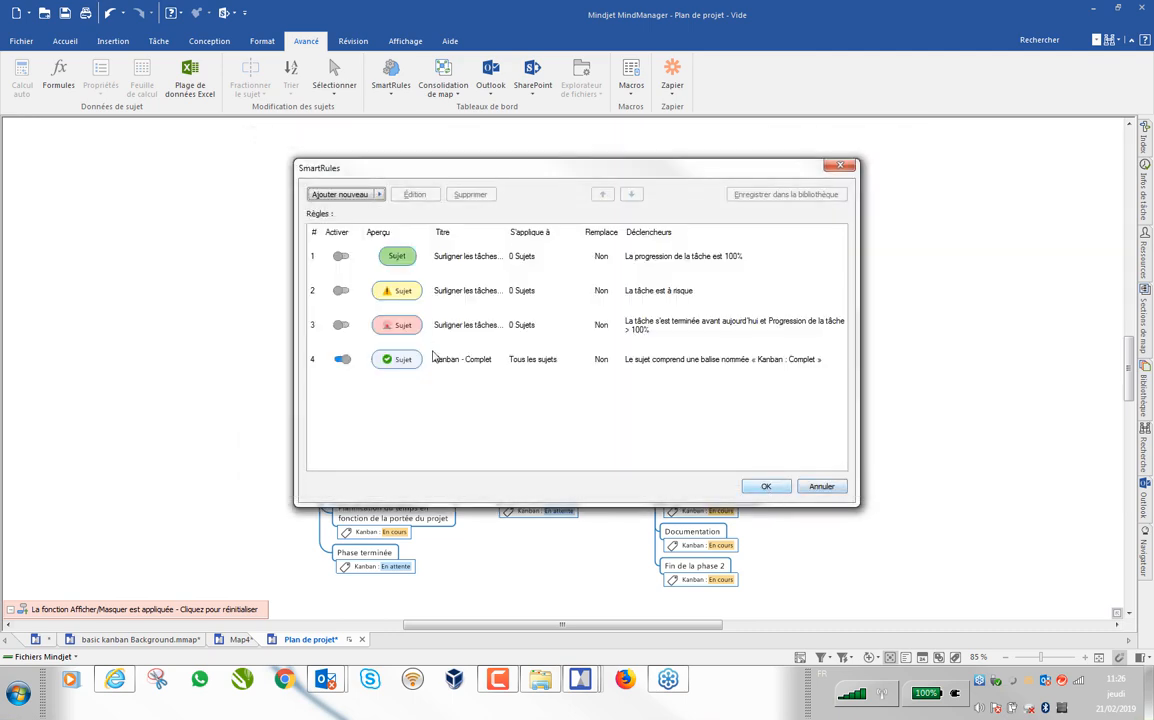
pyautogui.click(766, 487)
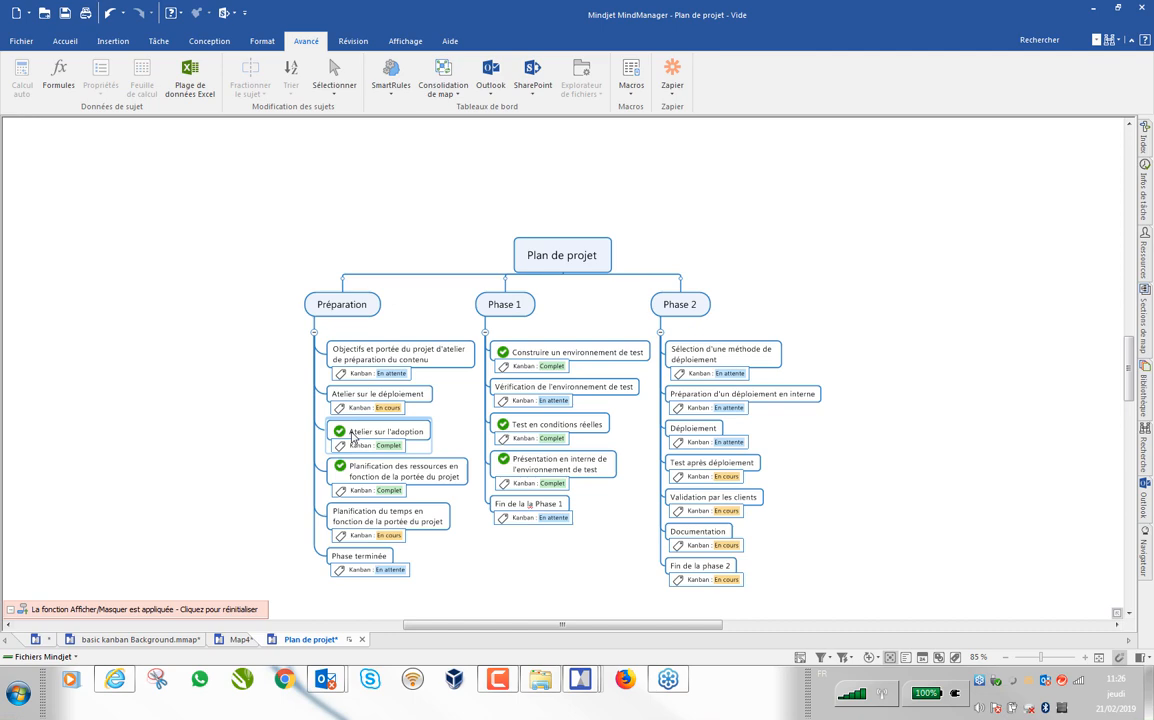
# Step: Edit the Kanban - Complet SmartRule and add a green fill colour (Couleur de remplissage) effect
pyautogui.click(393, 71)
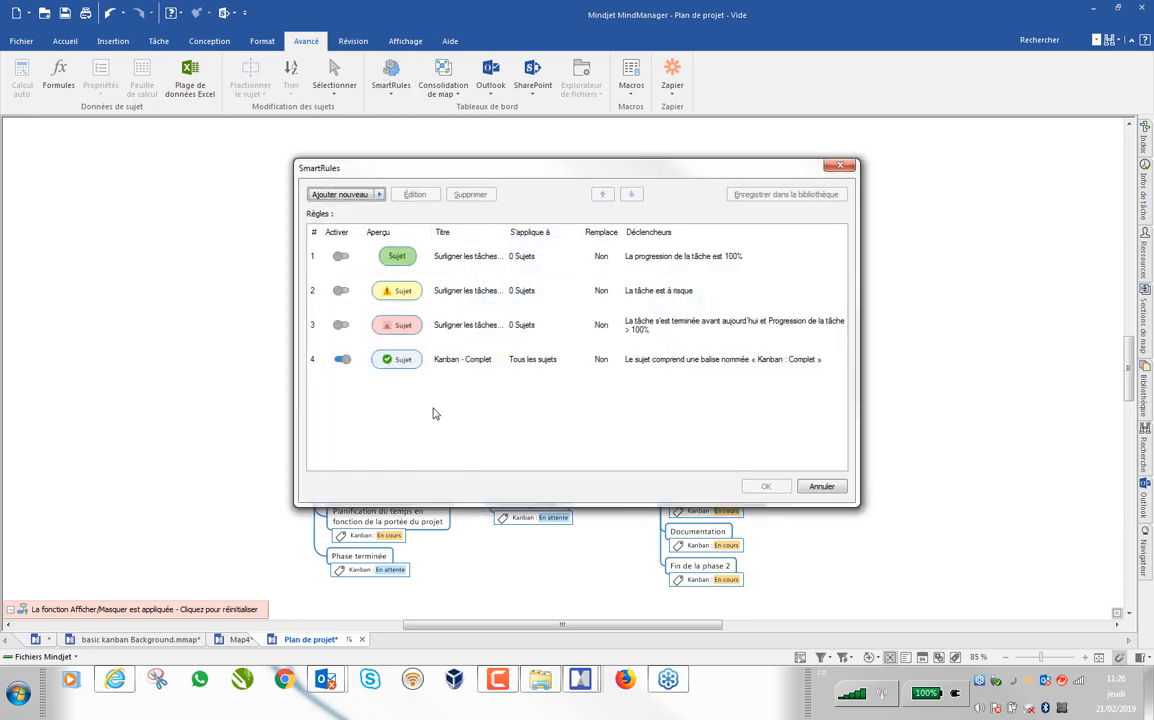
pyautogui.click(412, 365)
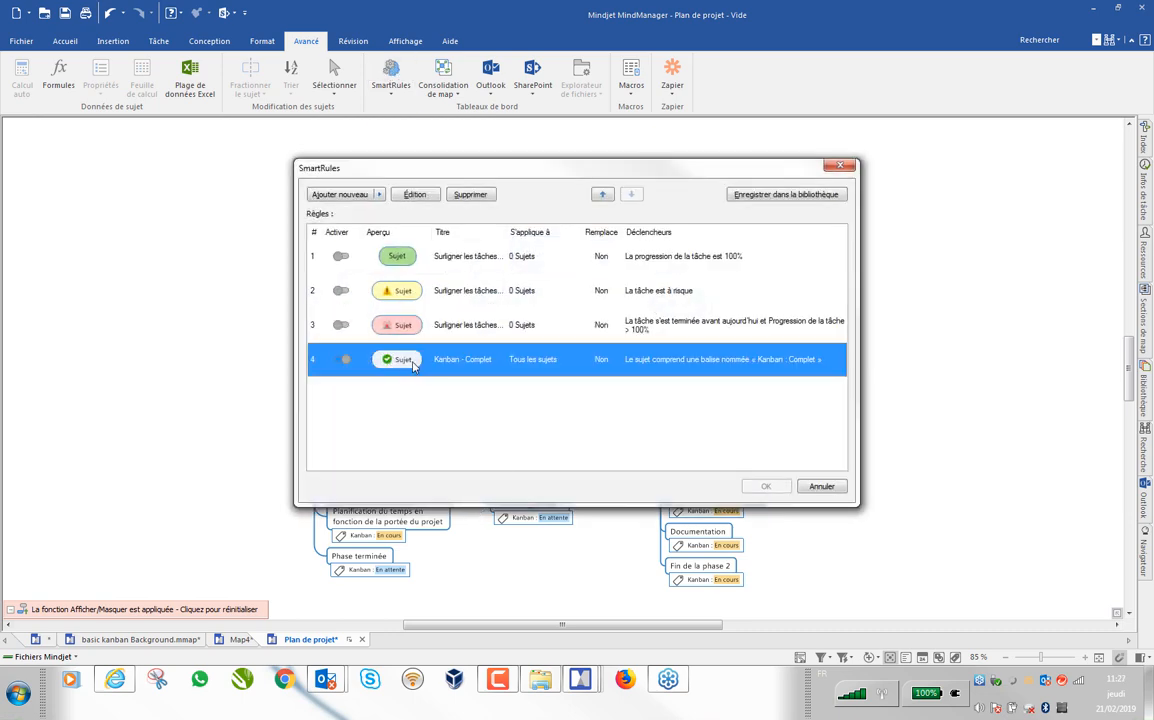
pyautogui.doubleClick(412, 365)
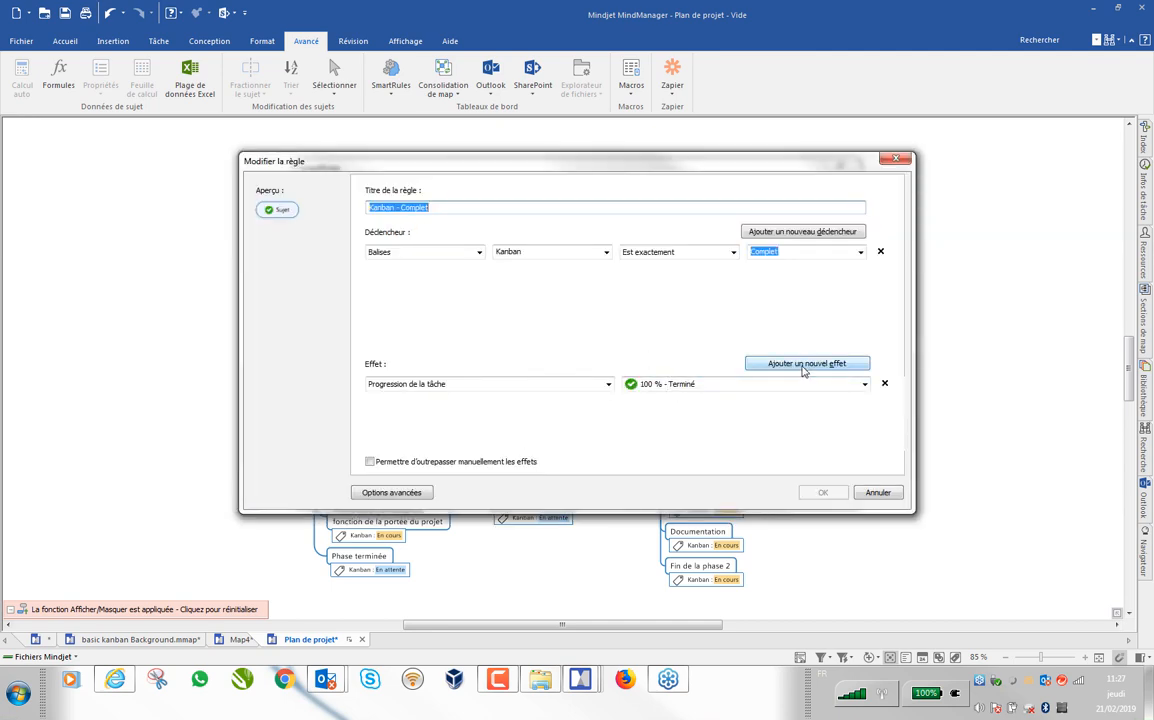
pyautogui.click(803, 365)
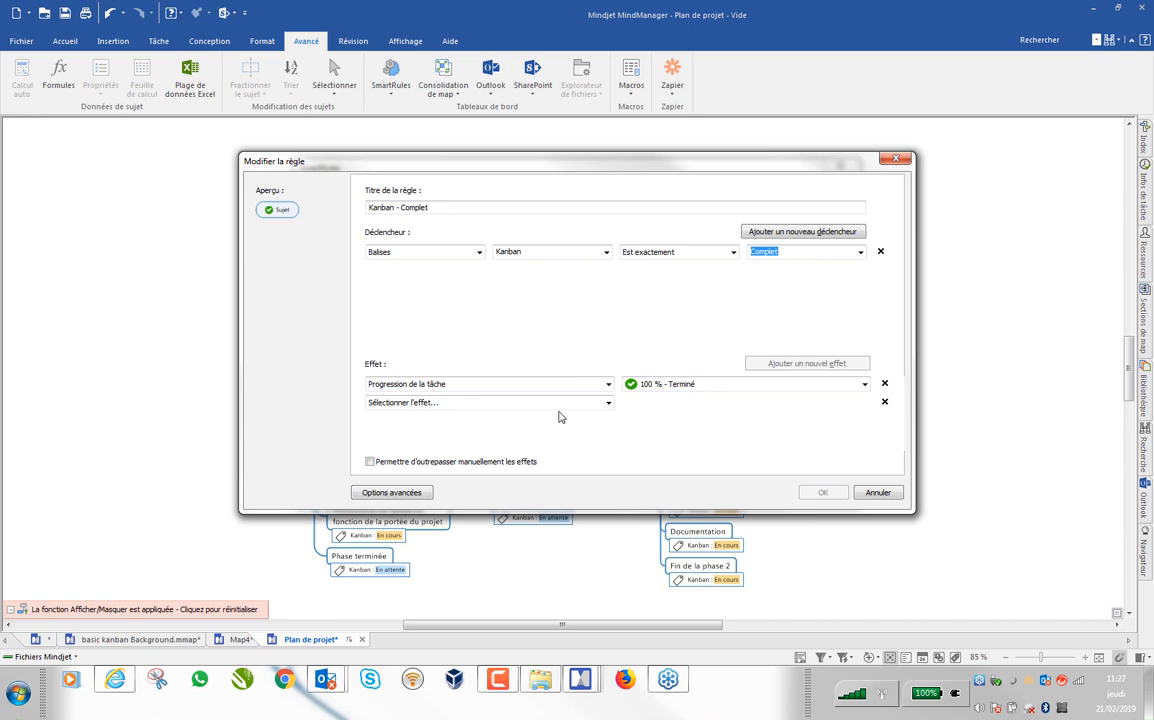
pyautogui.click(608, 403)
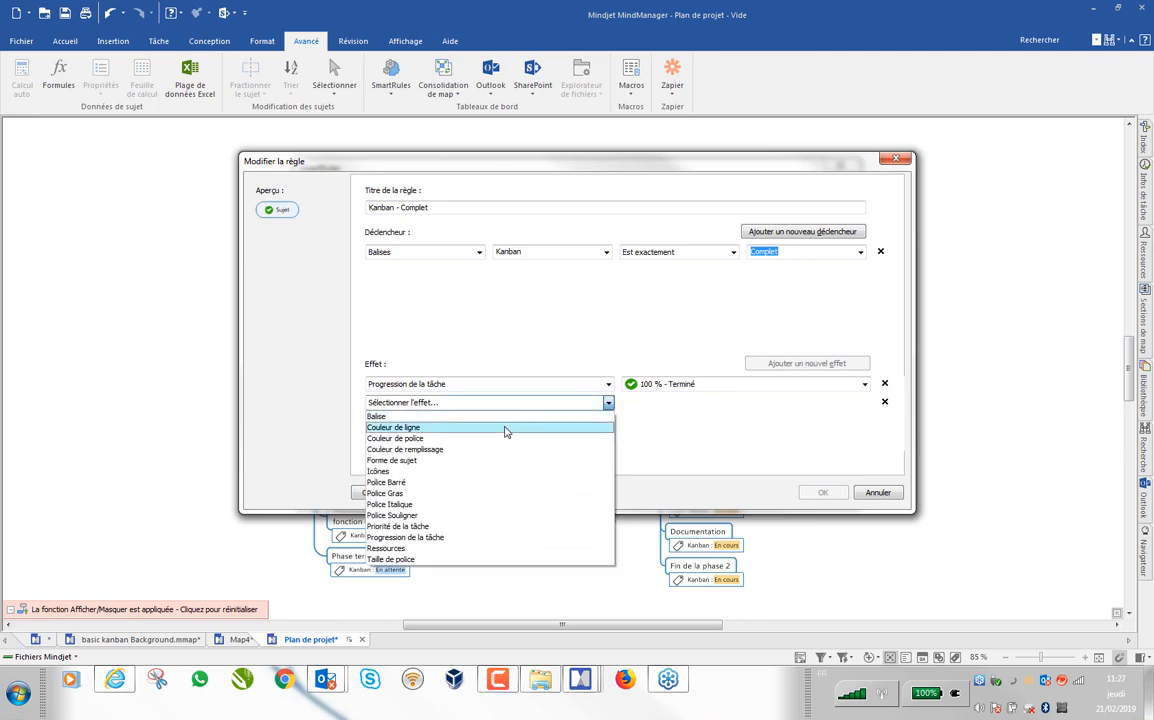
pyautogui.click(443, 449)
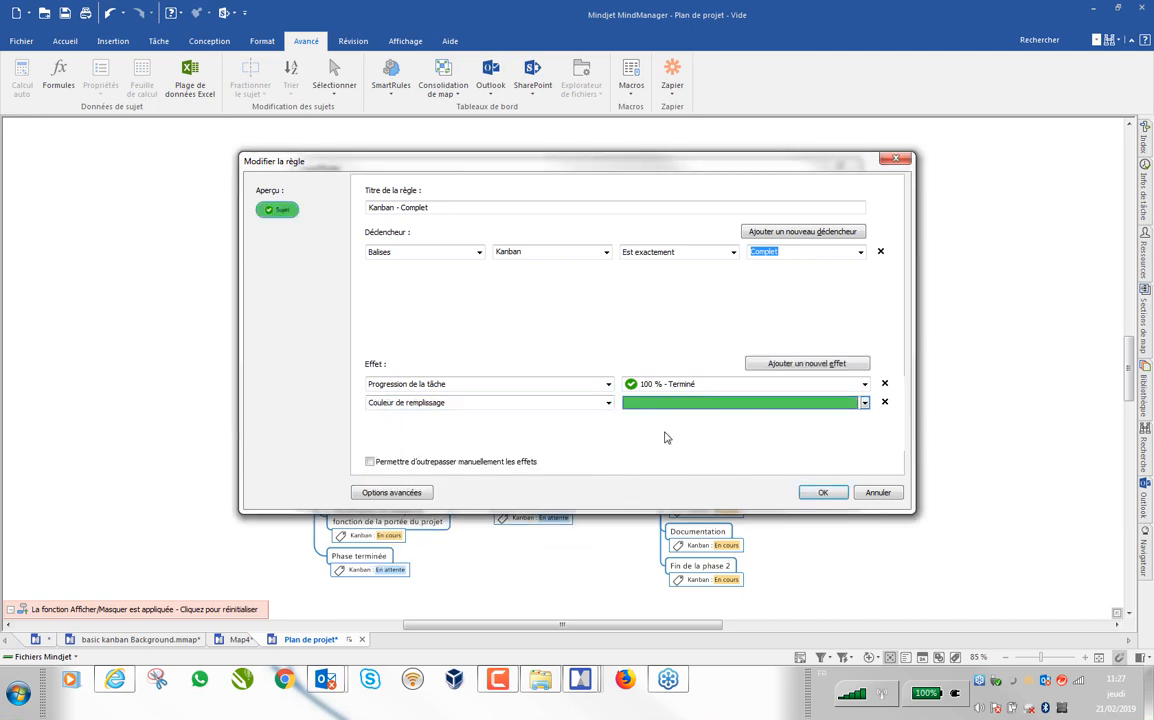
# Step: Add a strikethrough font (Police Barré) effect set to Vrai to the rule and apply the rule changes to the map
pyautogui.click(826, 365)
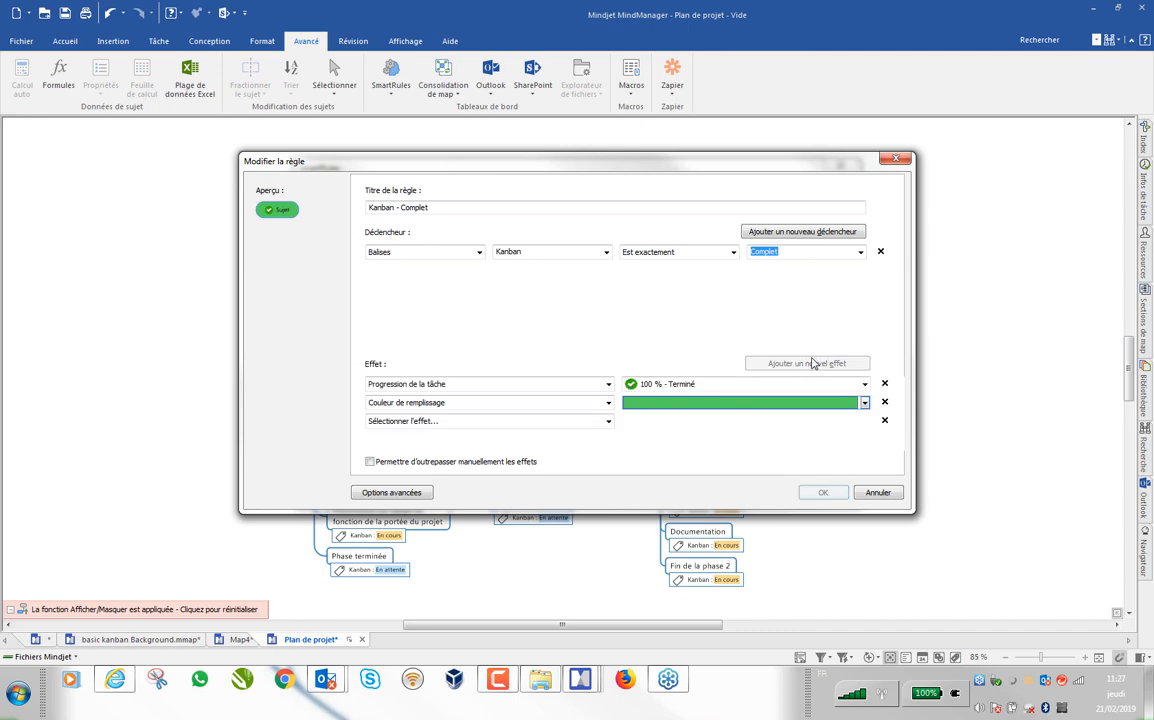
pyautogui.click(608, 423)
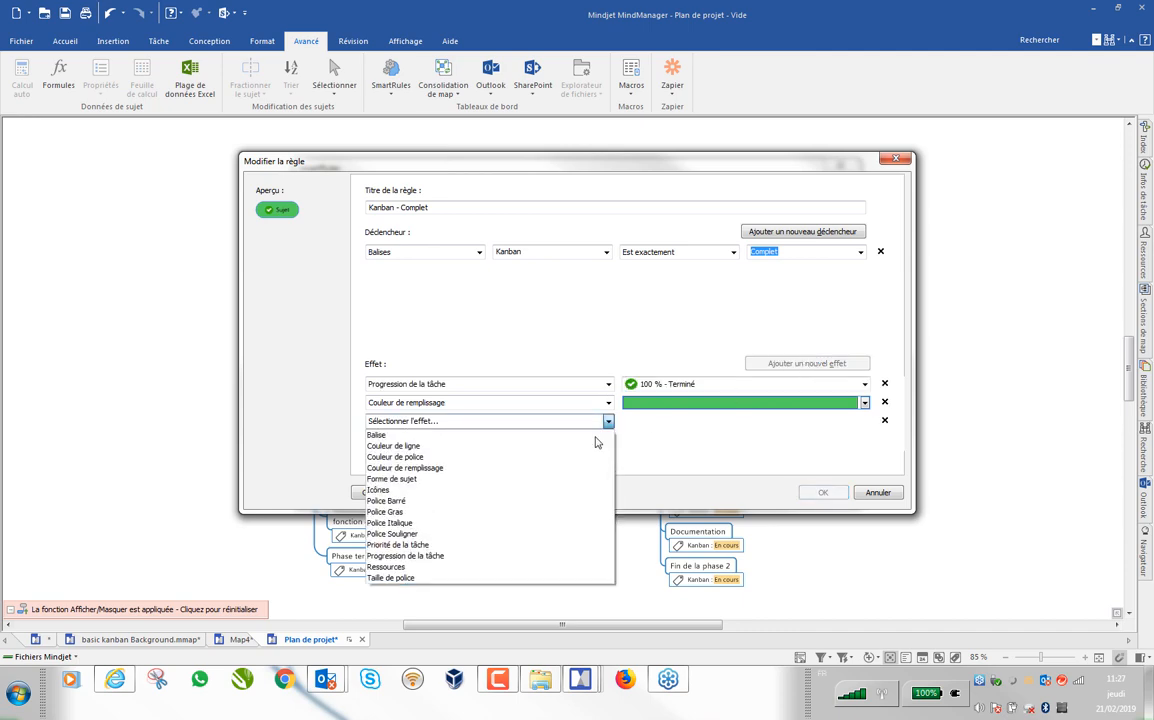
pyautogui.click(414, 502)
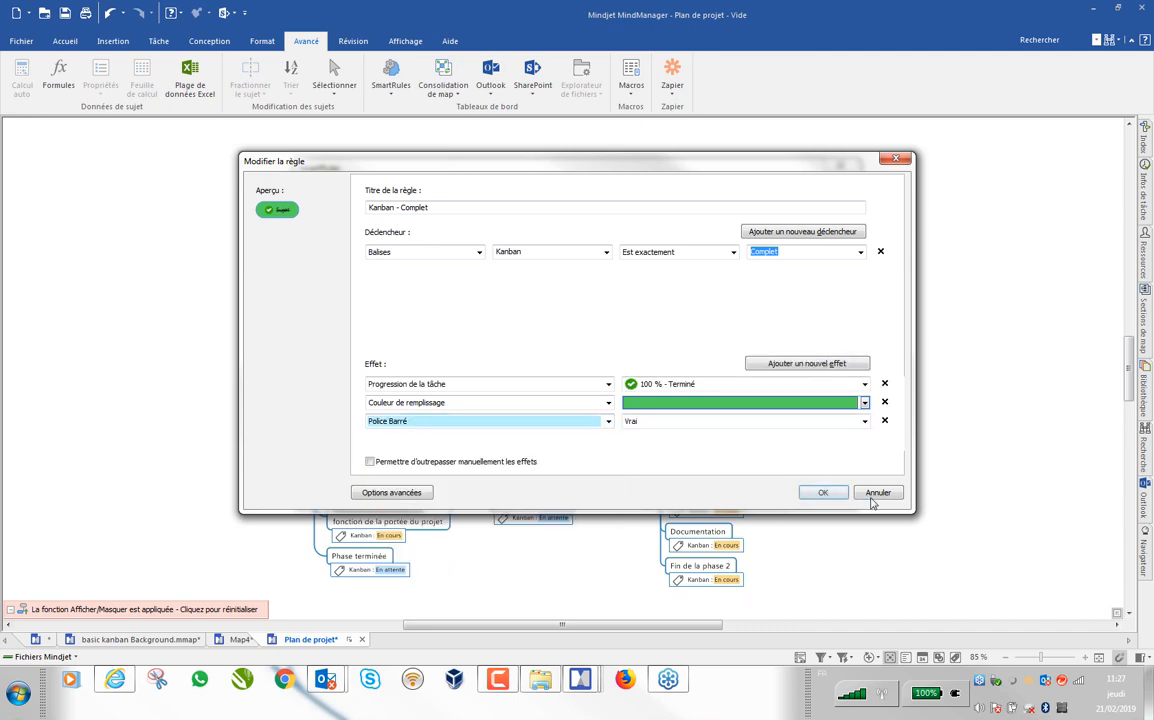
pyautogui.click(822, 492)
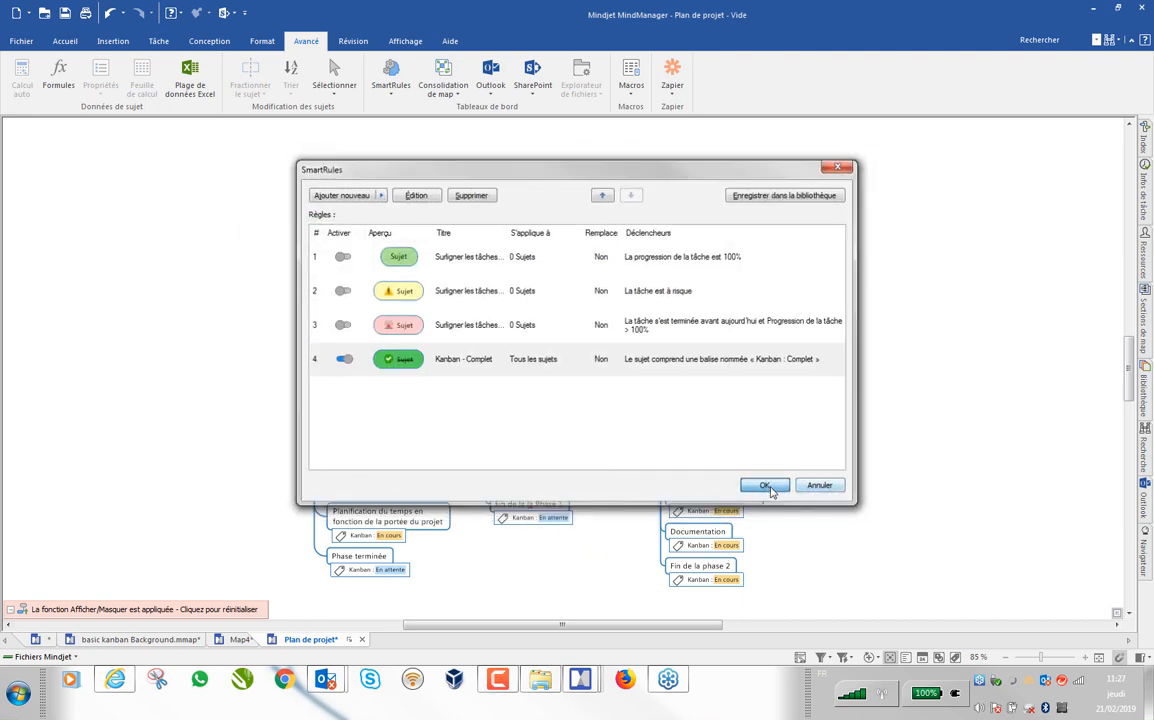
pyautogui.click(765, 486)
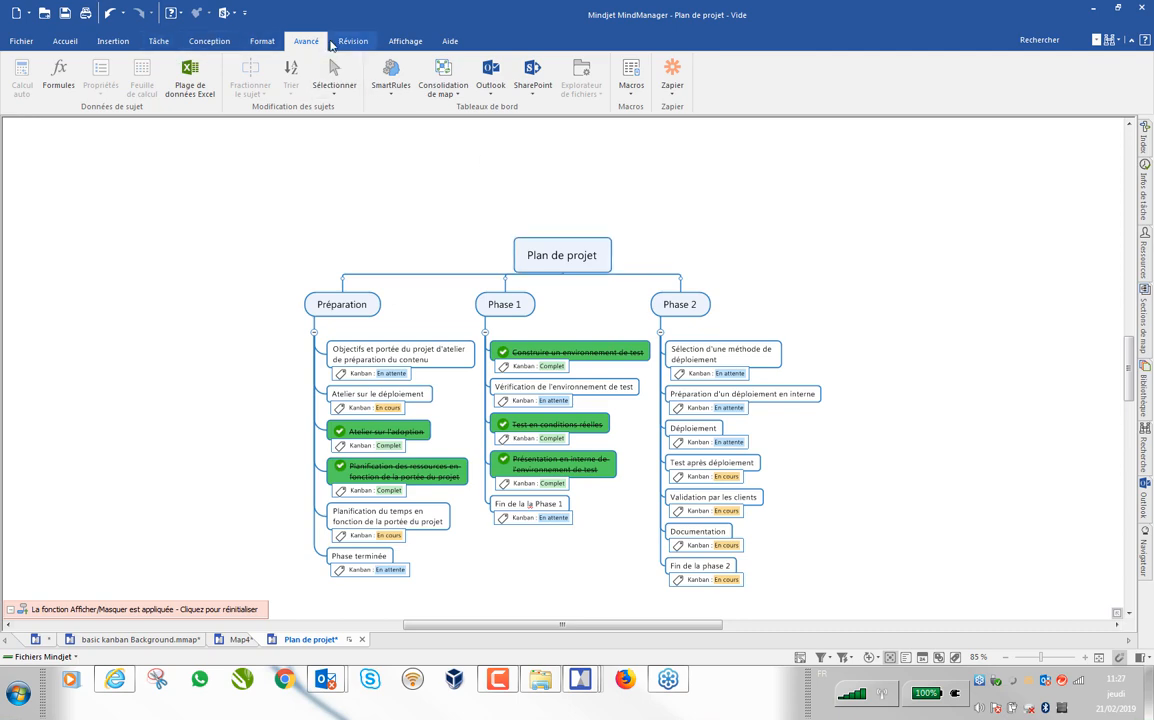
# Step: Show the project plan in tag view and add a pink tag named Archive to the Kanban group
pyautogui.click(388, 41)
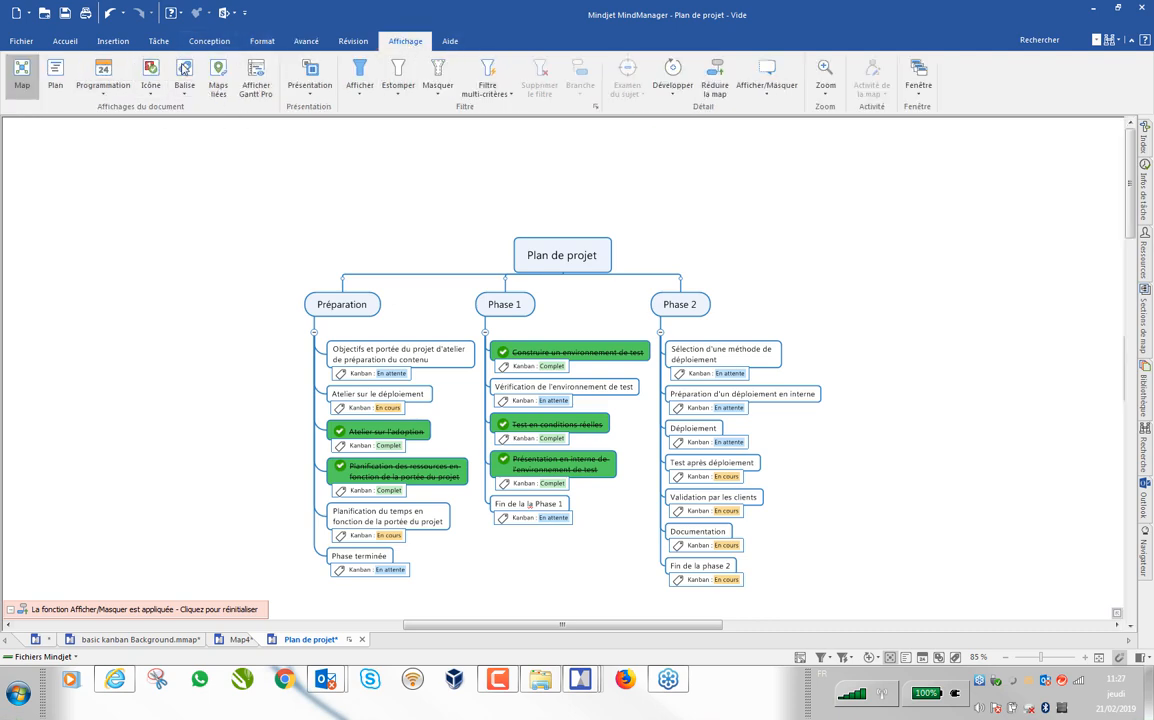
pyautogui.click(184, 78)
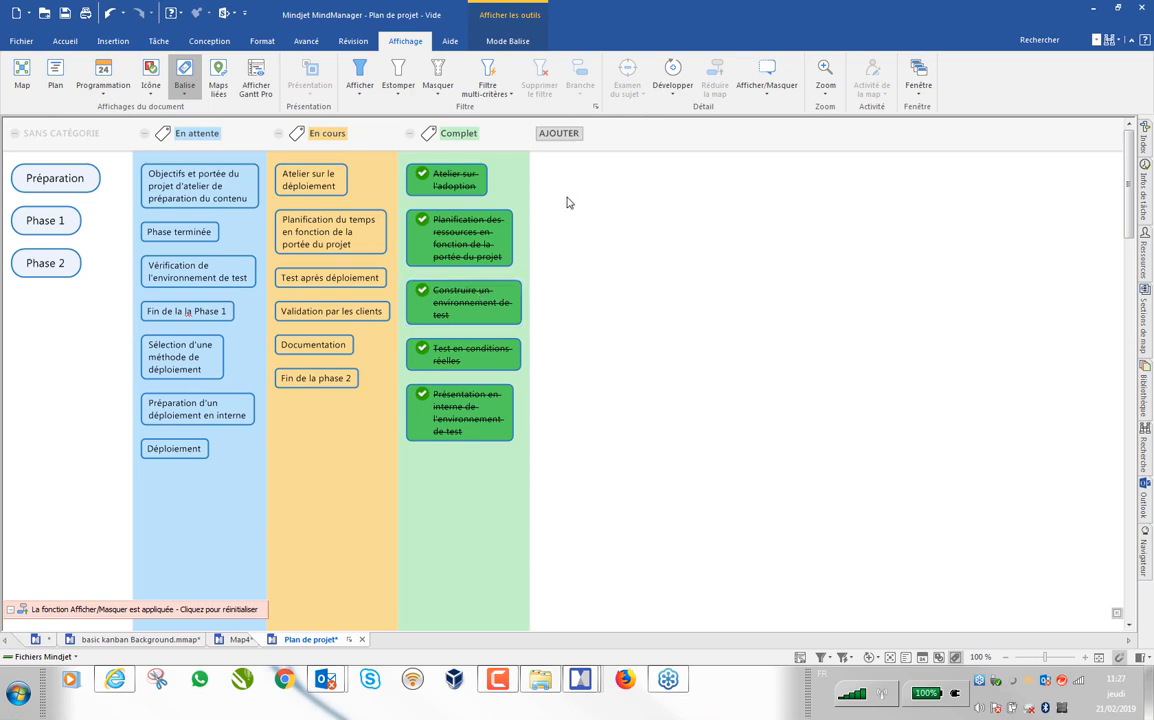
pyautogui.click(560, 136)
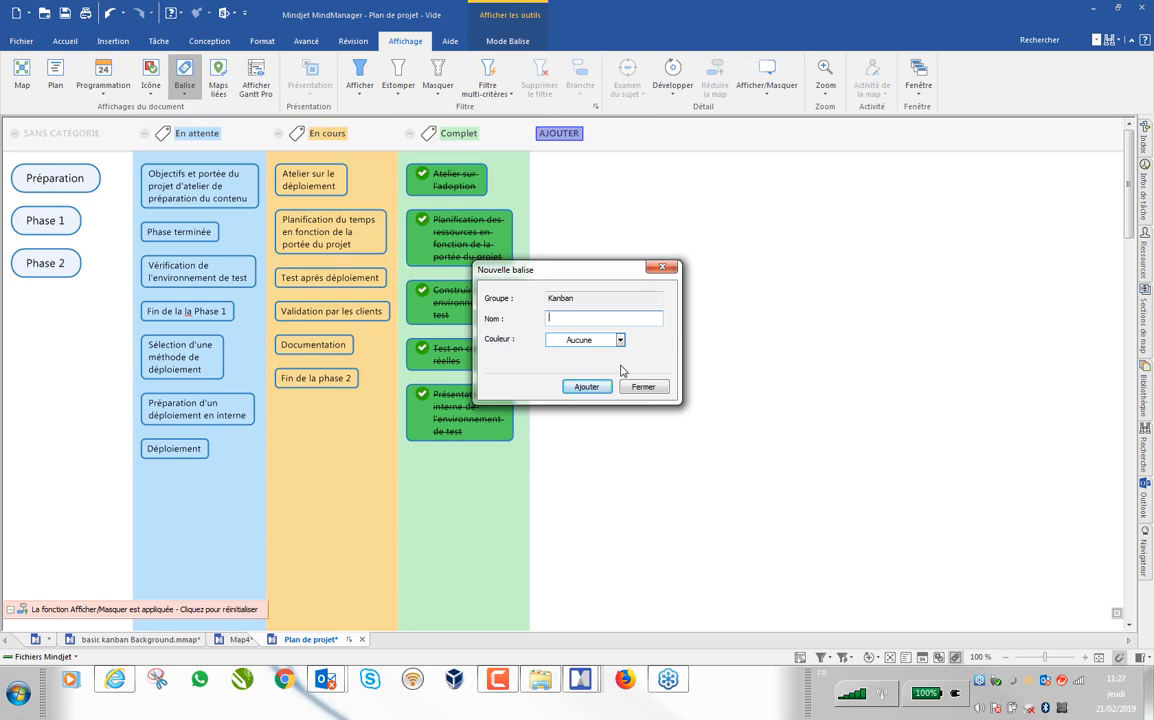
pyautogui.write('Archive')
pyautogui.click(620, 340)
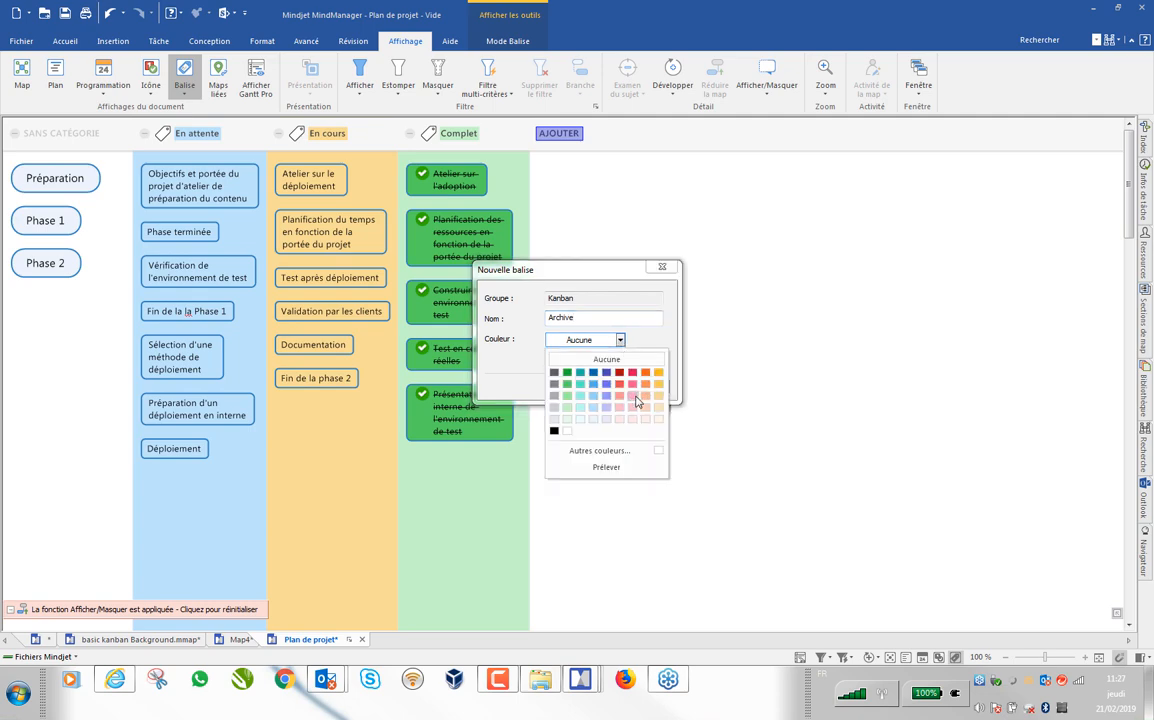
pyautogui.click(636, 401)
pyautogui.click(587, 387)
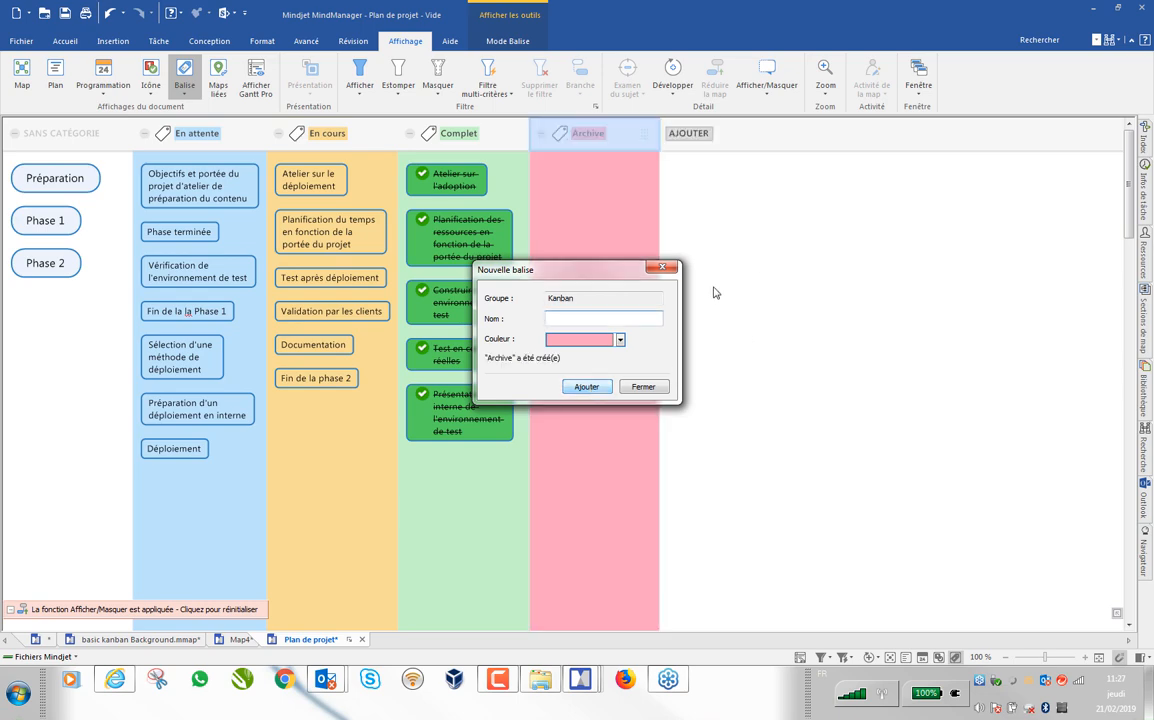
pyautogui.click(644, 387)
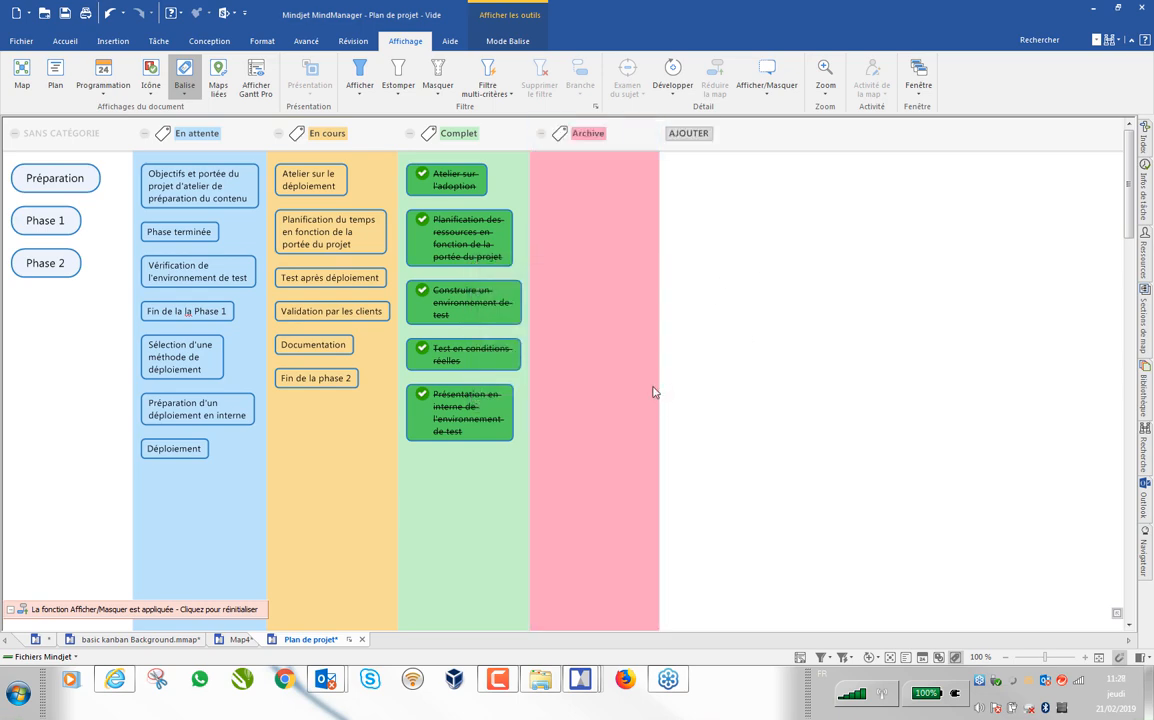
# Step: Check the options available for the Kanban tag group in the map index, then close the index
pyautogui.click(1145, 140)
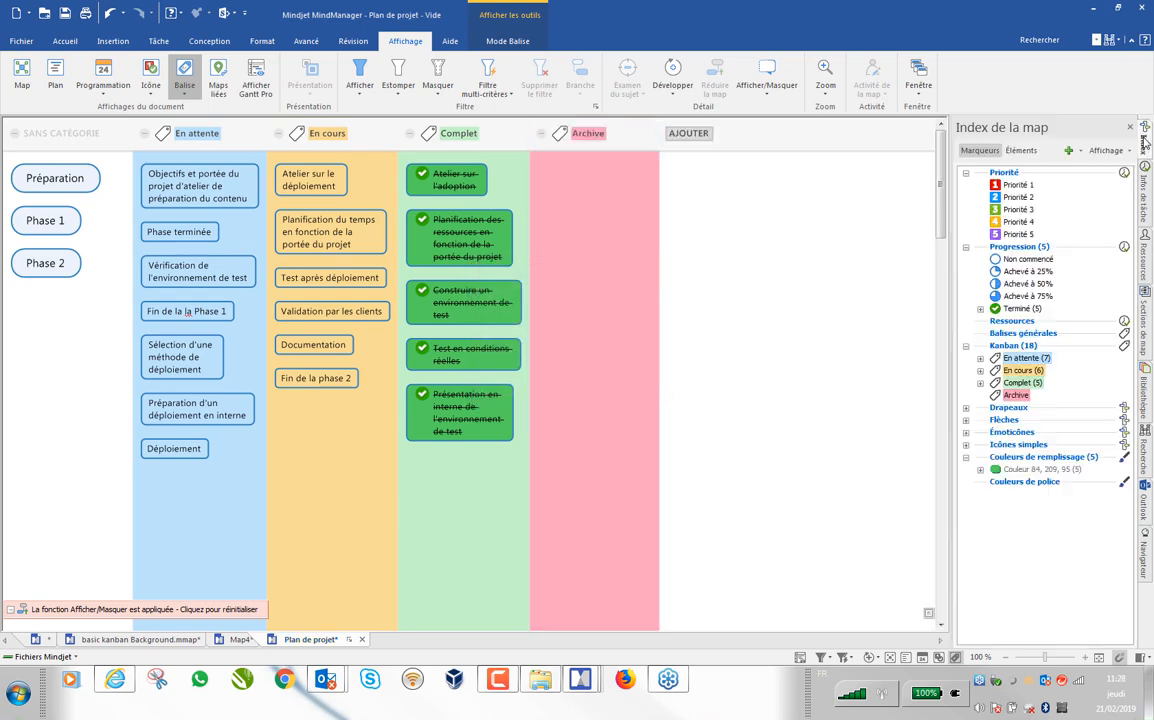
pyautogui.rightClick(1001, 350)
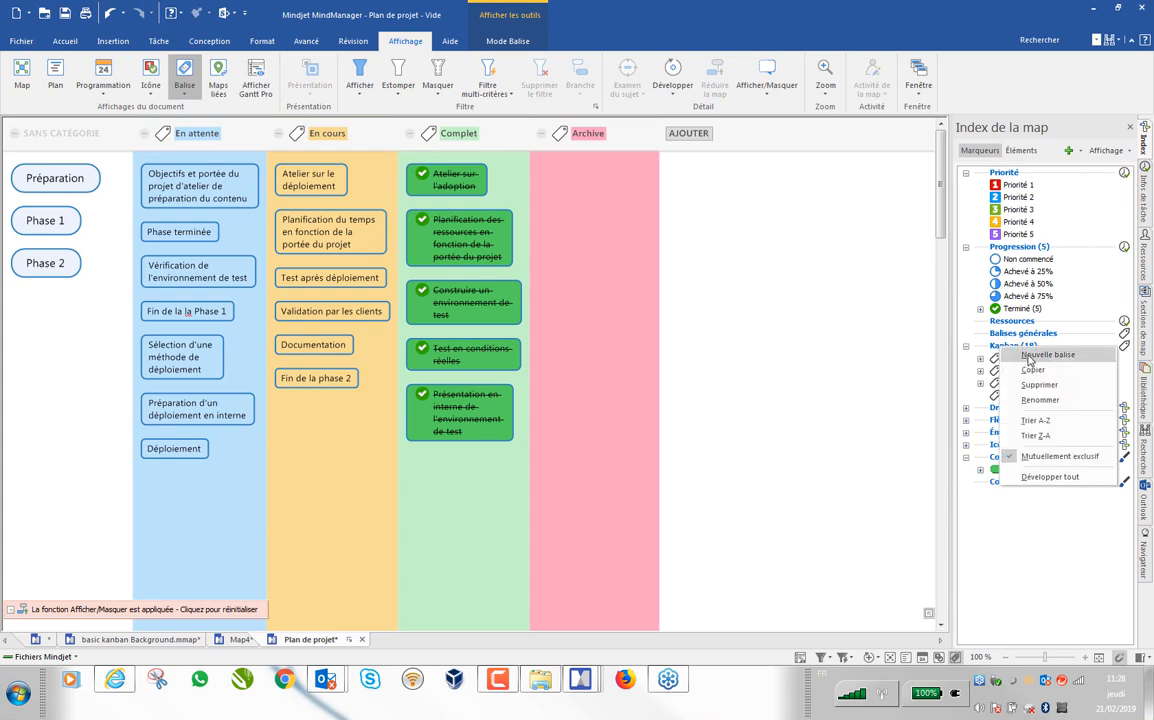
pyautogui.click(906, 320)
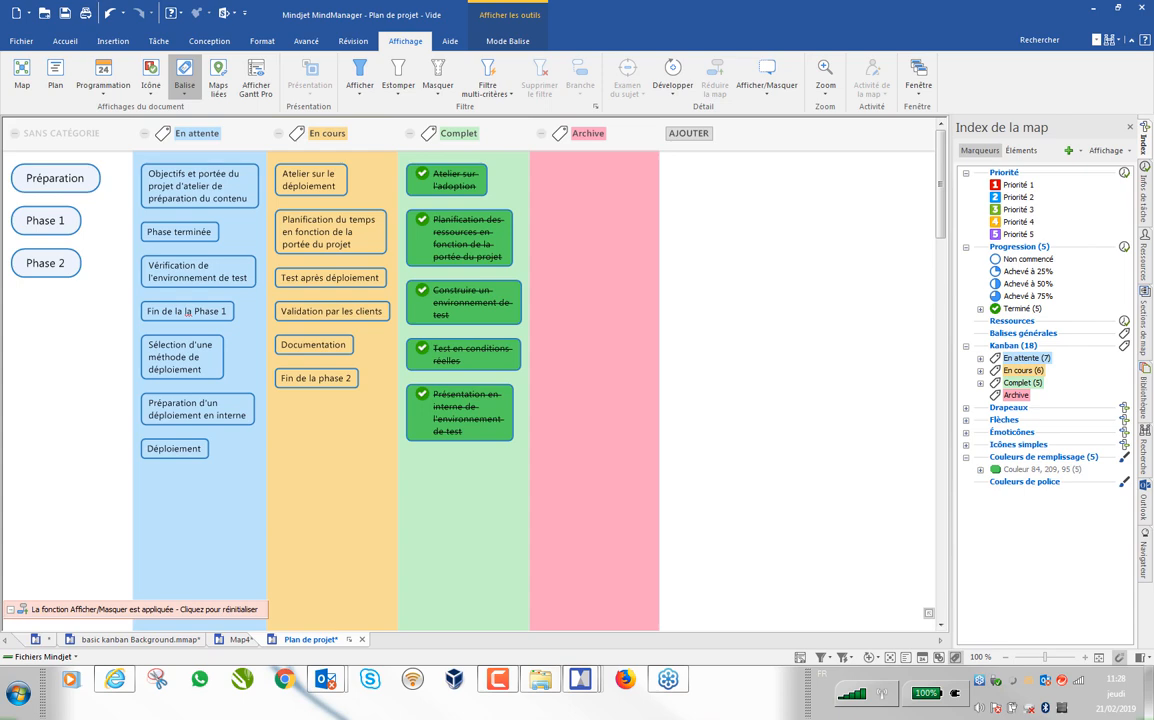
pyautogui.click(1130, 128)
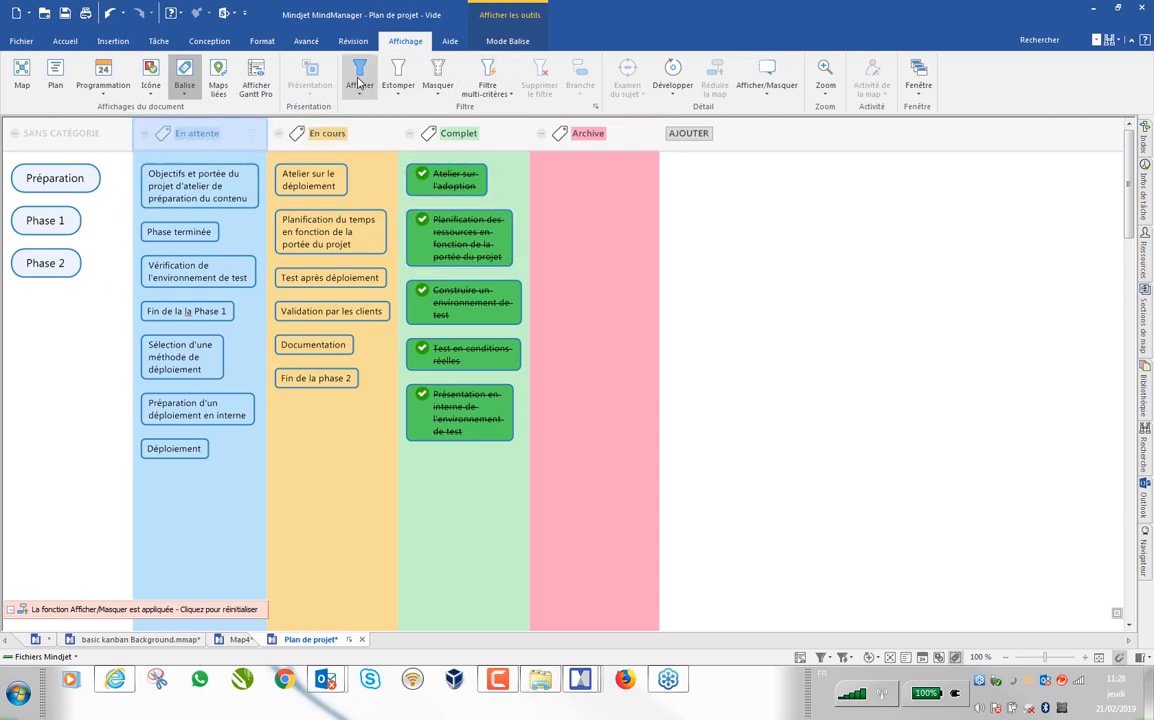
# Step: Return the project plan to map view and add a hidden Nombre property named Cpt_complet to the Atelier sur l'adoption topic
pyautogui.click(20, 75)
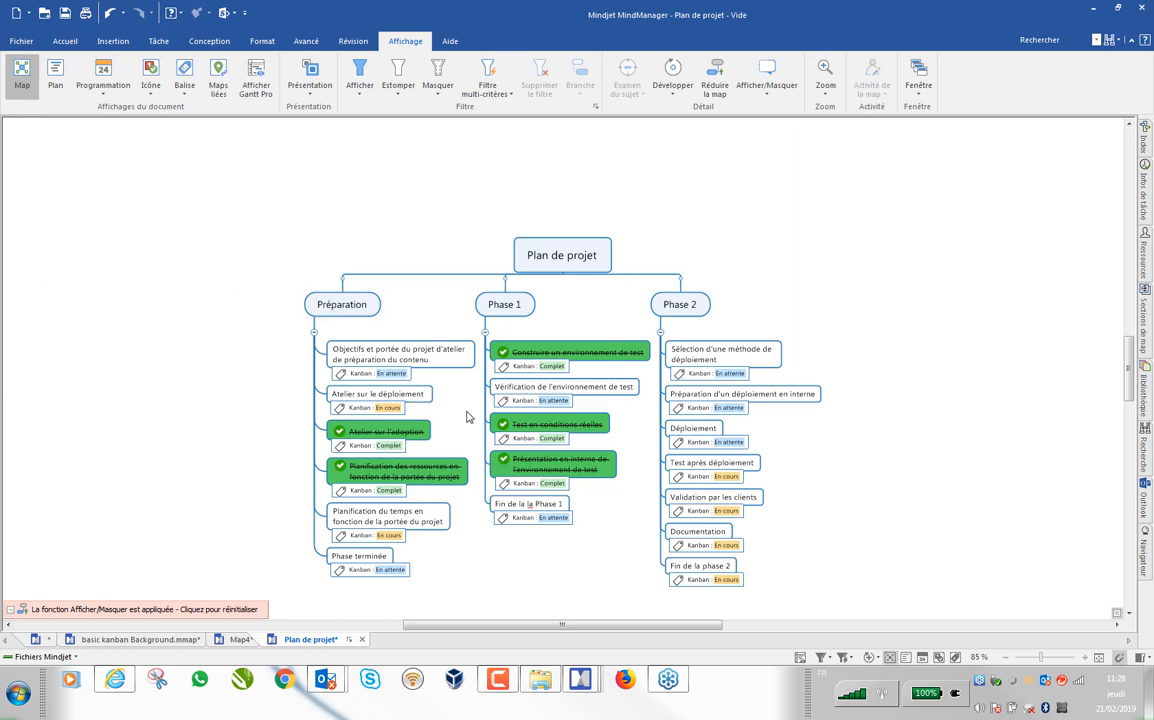
pyautogui.click(379, 434)
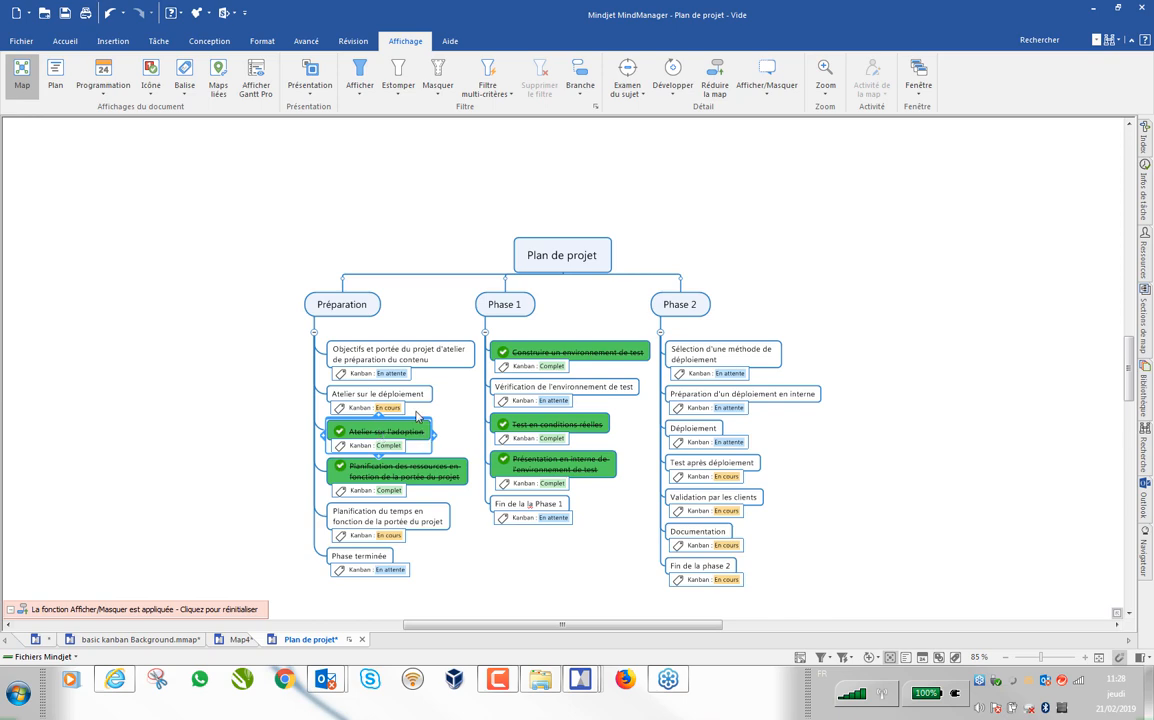
pyautogui.click(303, 45)
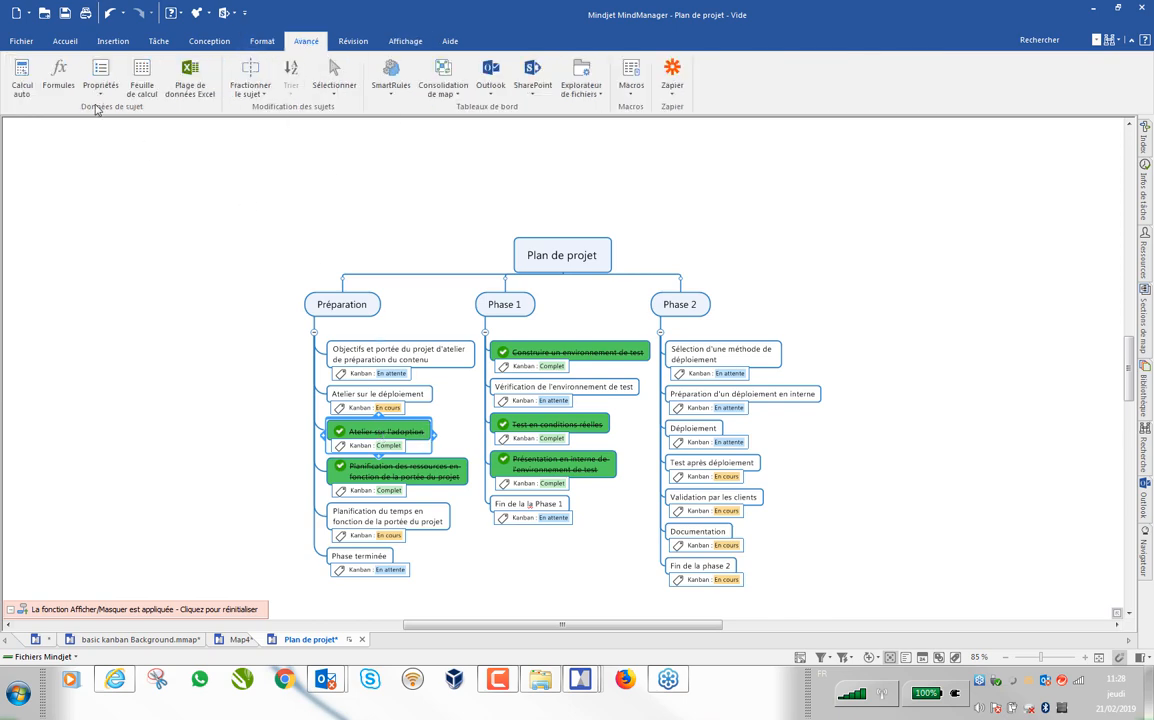
pyautogui.click(106, 76)
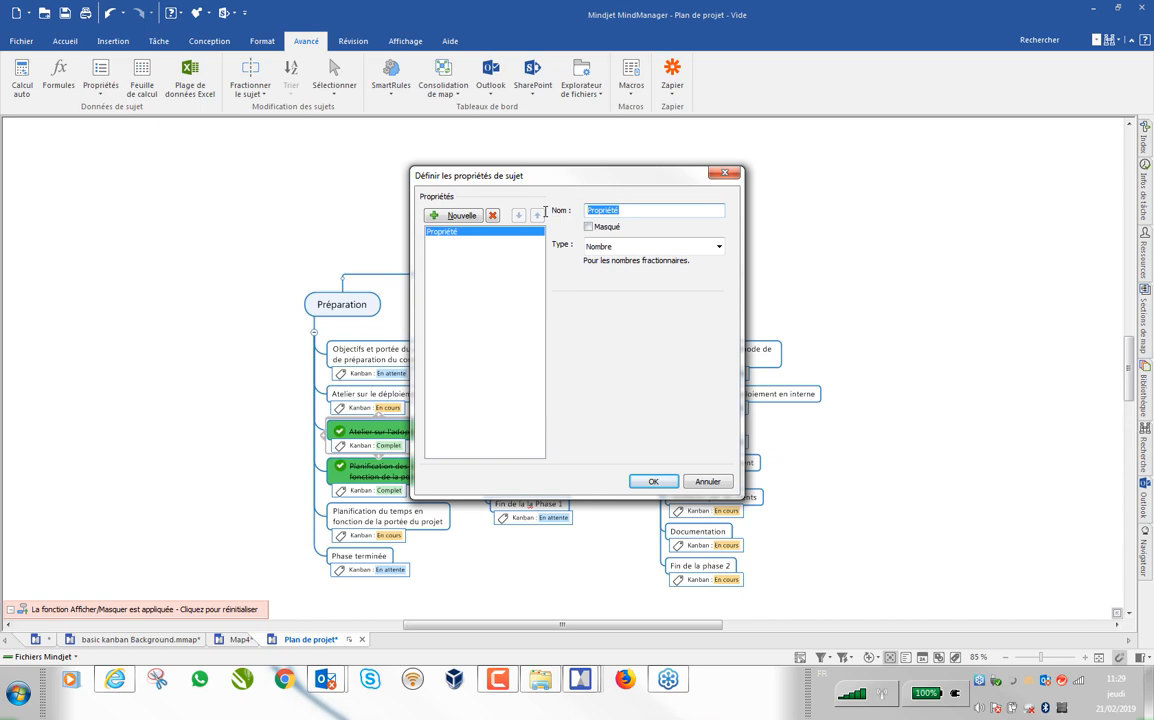
pyautogui.write('Cpt_complet')
pyautogui.click(658, 484)
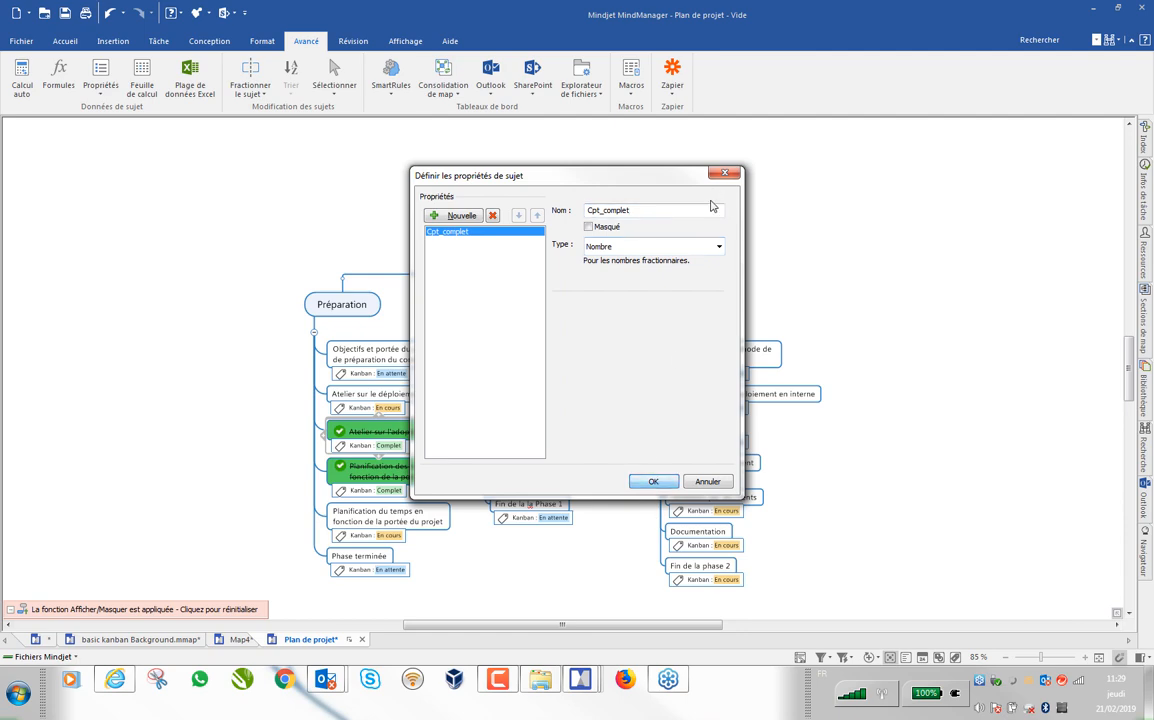
pyautogui.click(718, 246)
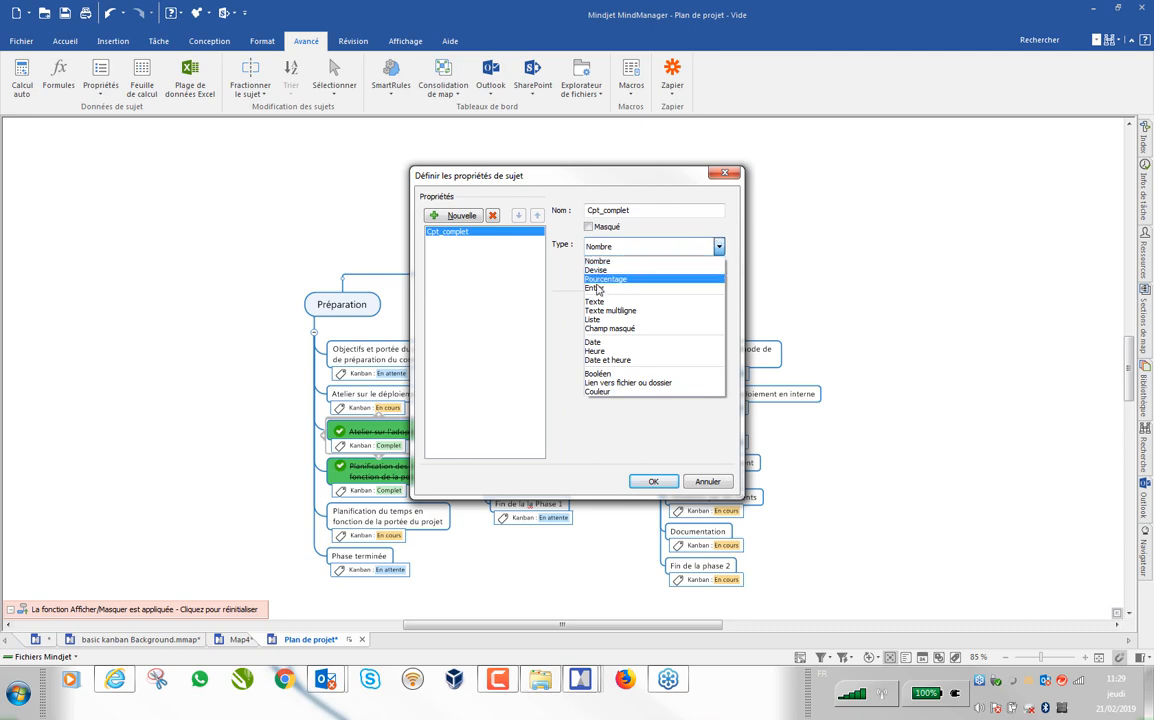
pyautogui.click(667, 486)
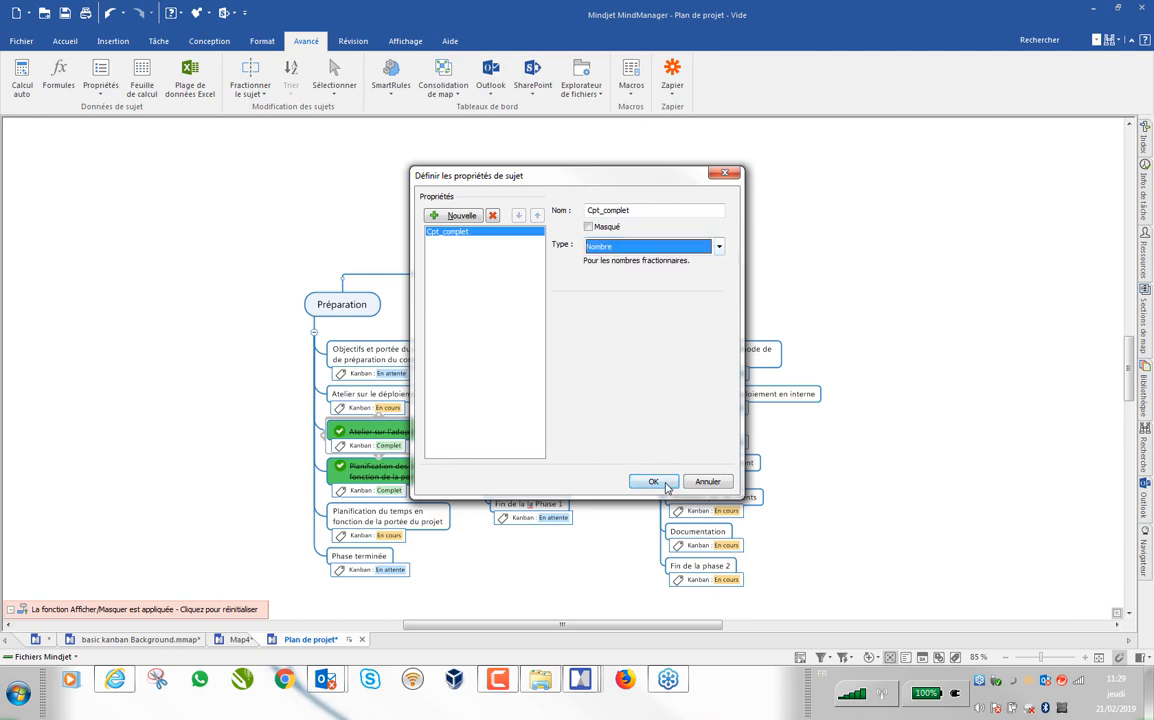
pyautogui.click(589, 227)
pyautogui.click(653, 481)
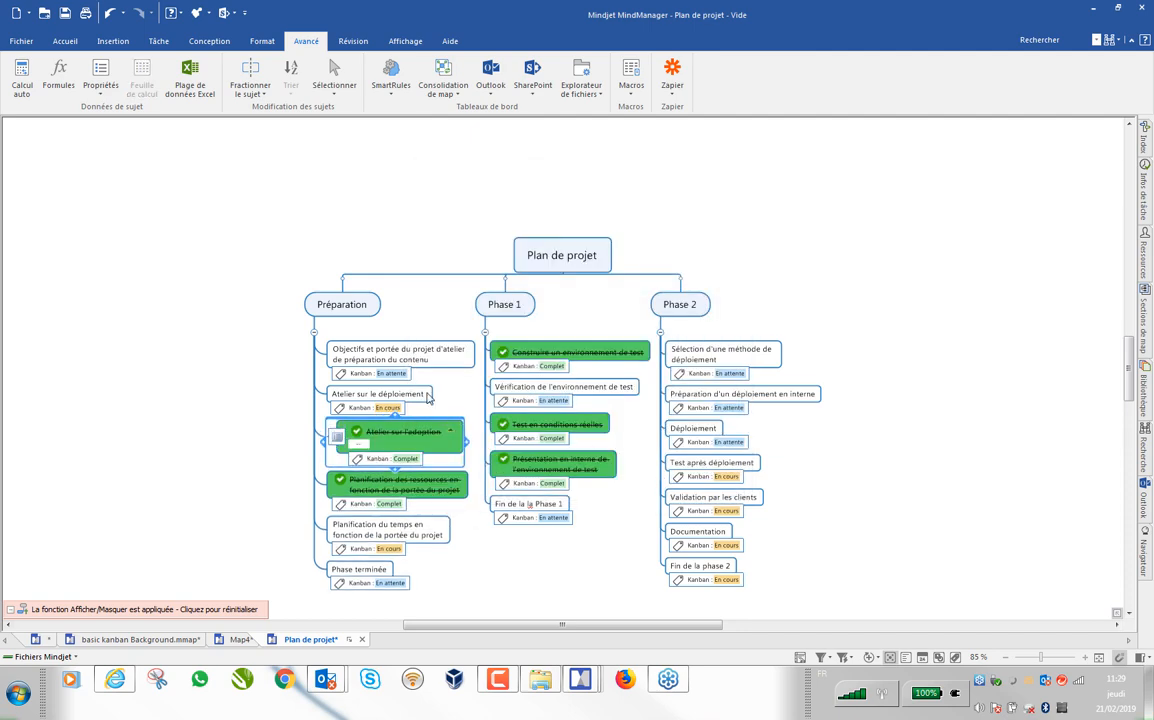
# Step: Reveal the hidden properties of the Atelier sur l'adoption topic and hide them again
pyautogui.click(338, 440)
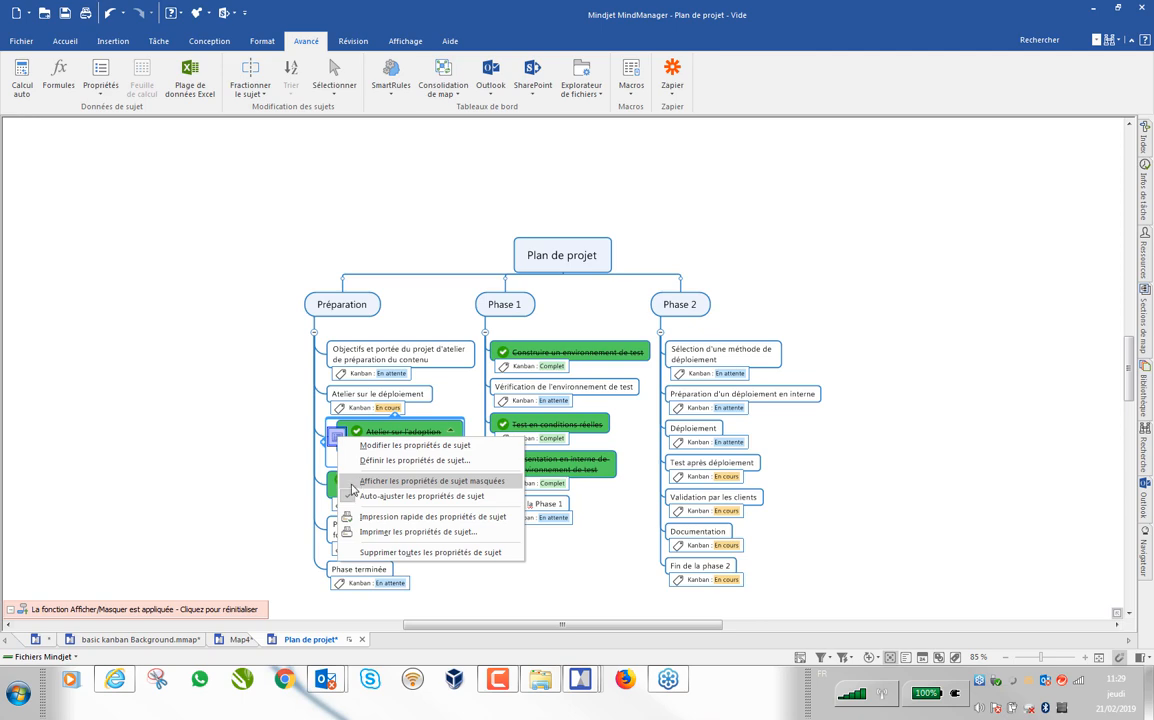
pyautogui.click(352, 488)
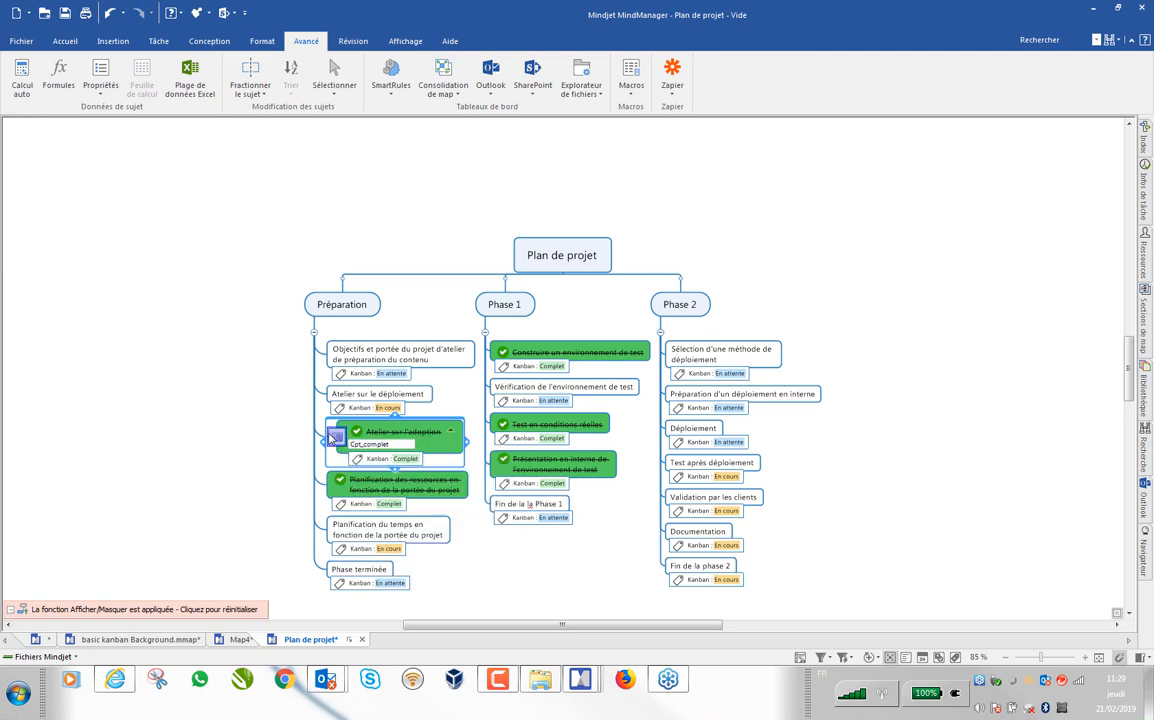
pyautogui.click(337, 440)
pyautogui.click(352, 480)
pyautogui.click(210, 328)
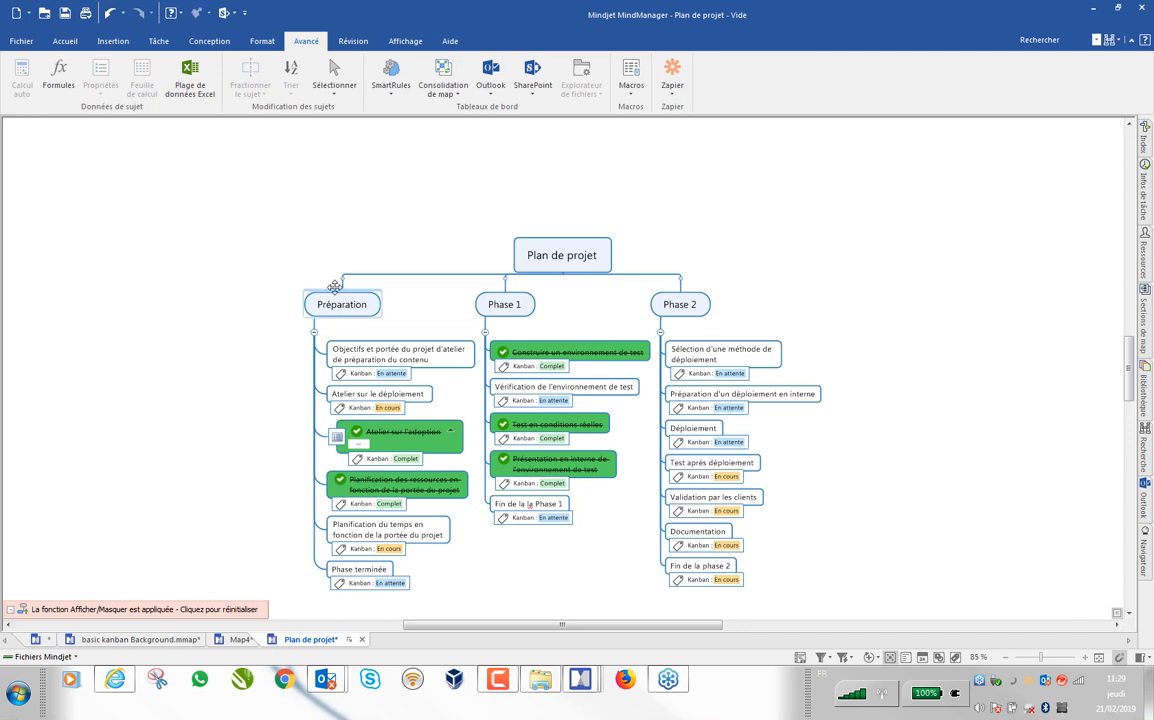
# Step: Start a new formula on the Préparation topic with the result property named Nbr Tâches Finies
pyautogui.click(341, 308)
pyautogui.click(341, 308)
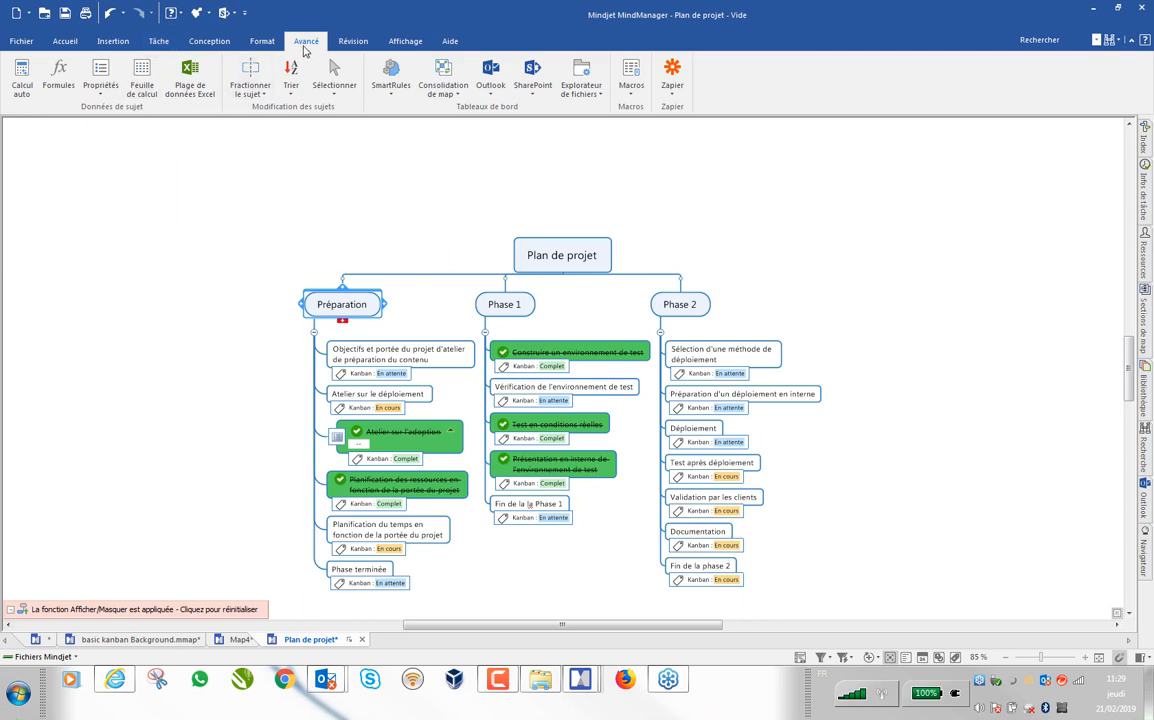
pyautogui.click(56, 78)
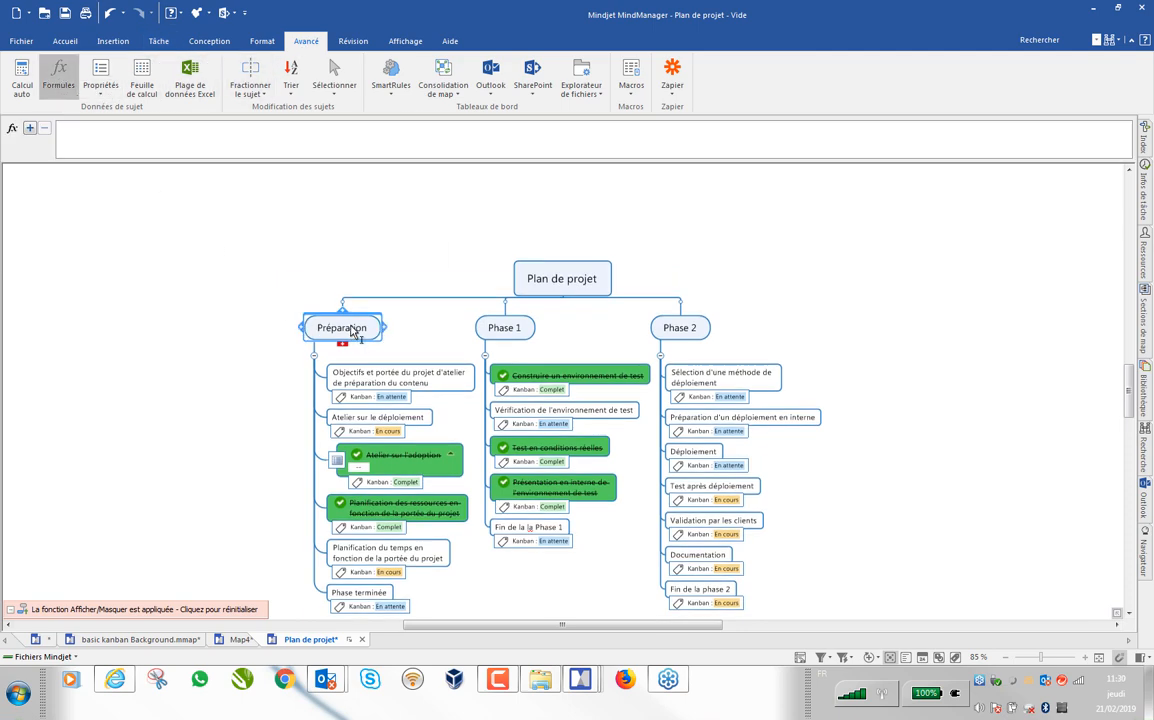
pyautogui.click(31, 129)
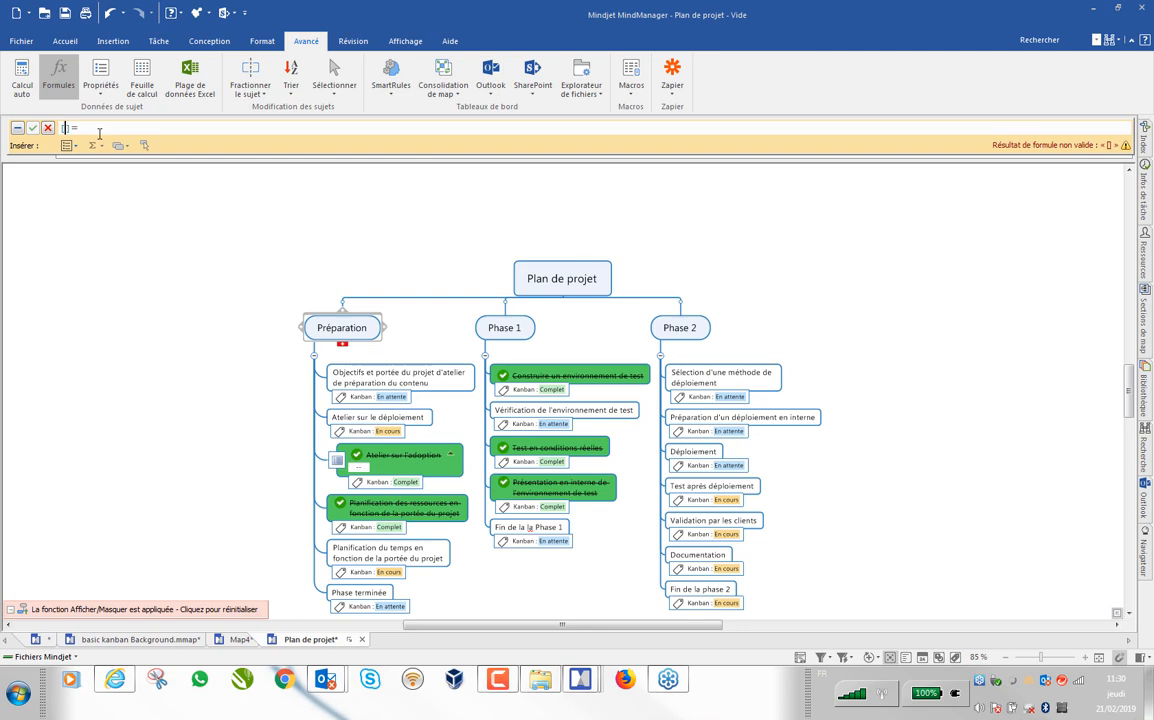
pyautogui.write('Nbr ')
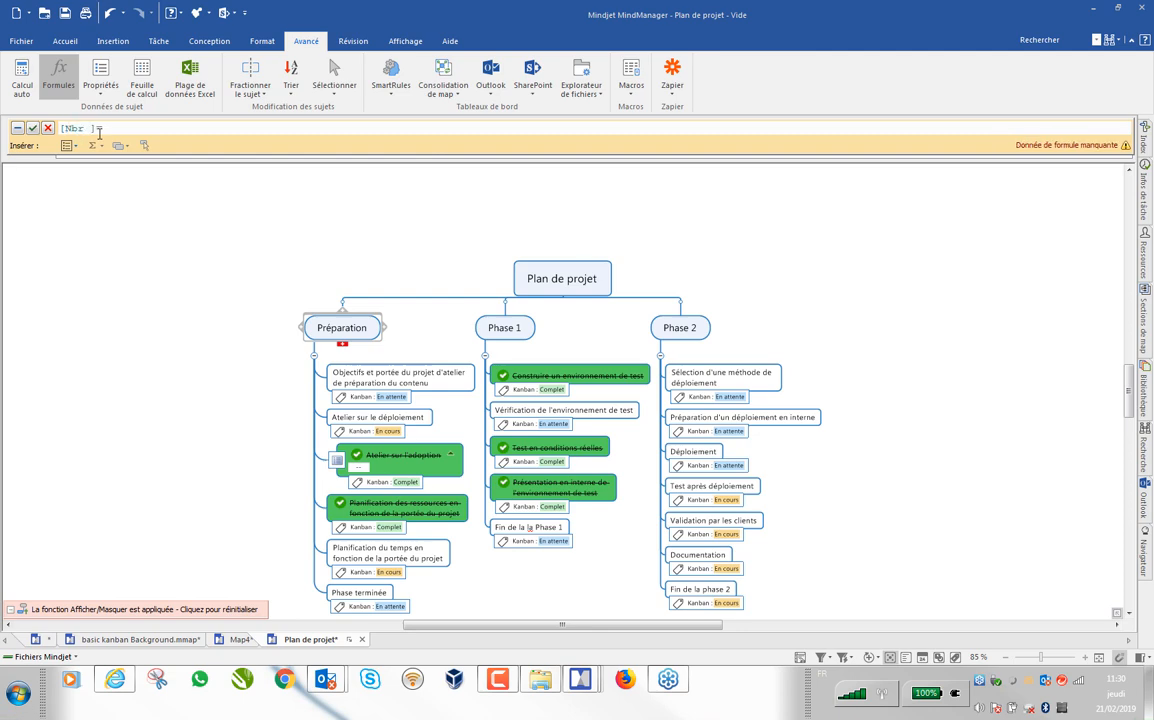
pyautogui.write('t')
pyautogui.write('âches')
pyautogui.write(' Einies')
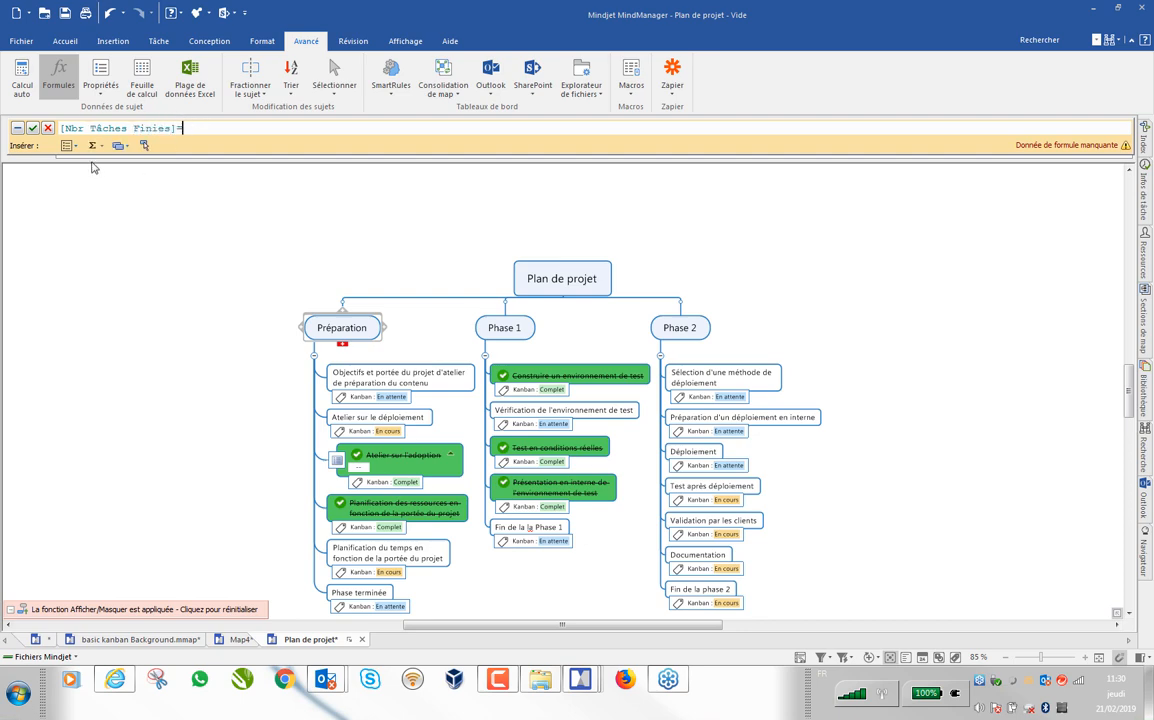
# Step: Complete the formula as SOMME(Descendants[Cpt_complet]) and apply it to the Préparation topic
pyautogui.click(92, 145)
pyautogui.click(113, 177)
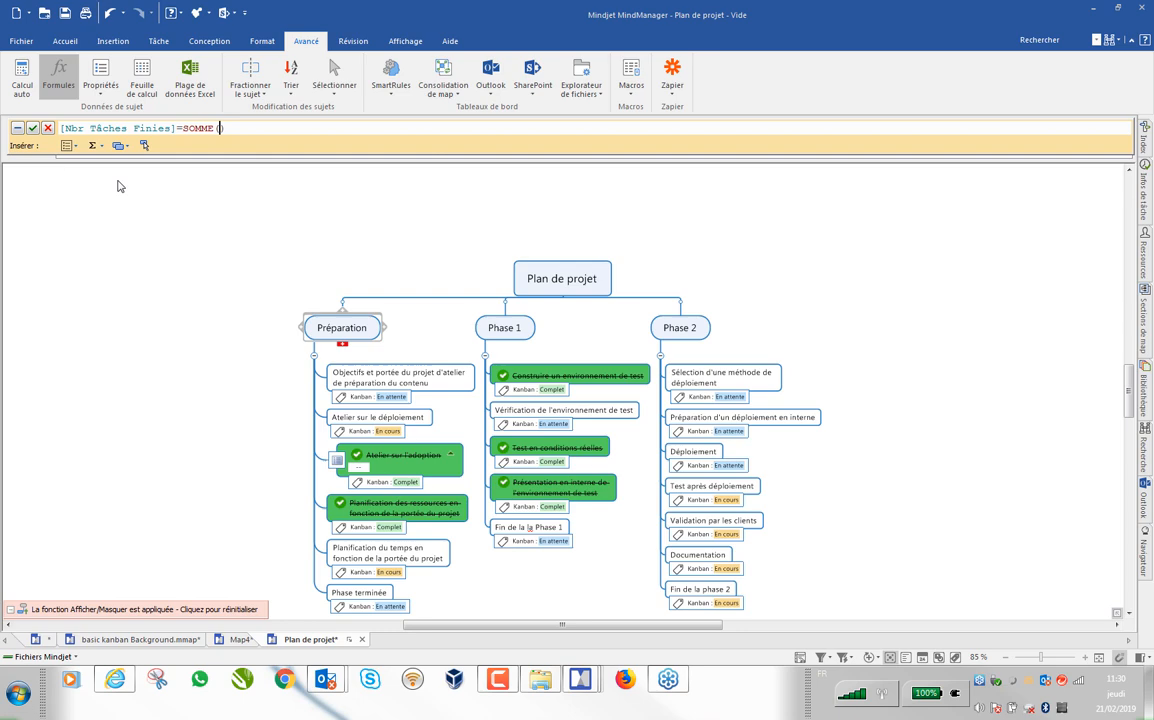
pyautogui.click(67, 145)
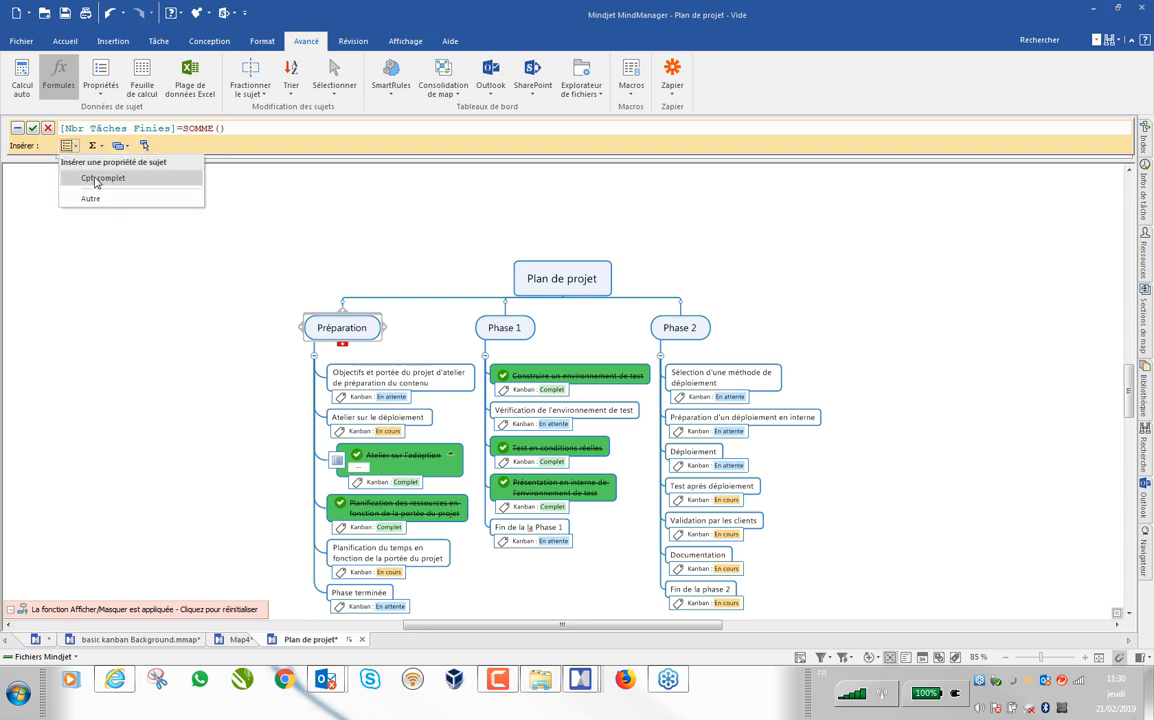
pyautogui.click(96, 179)
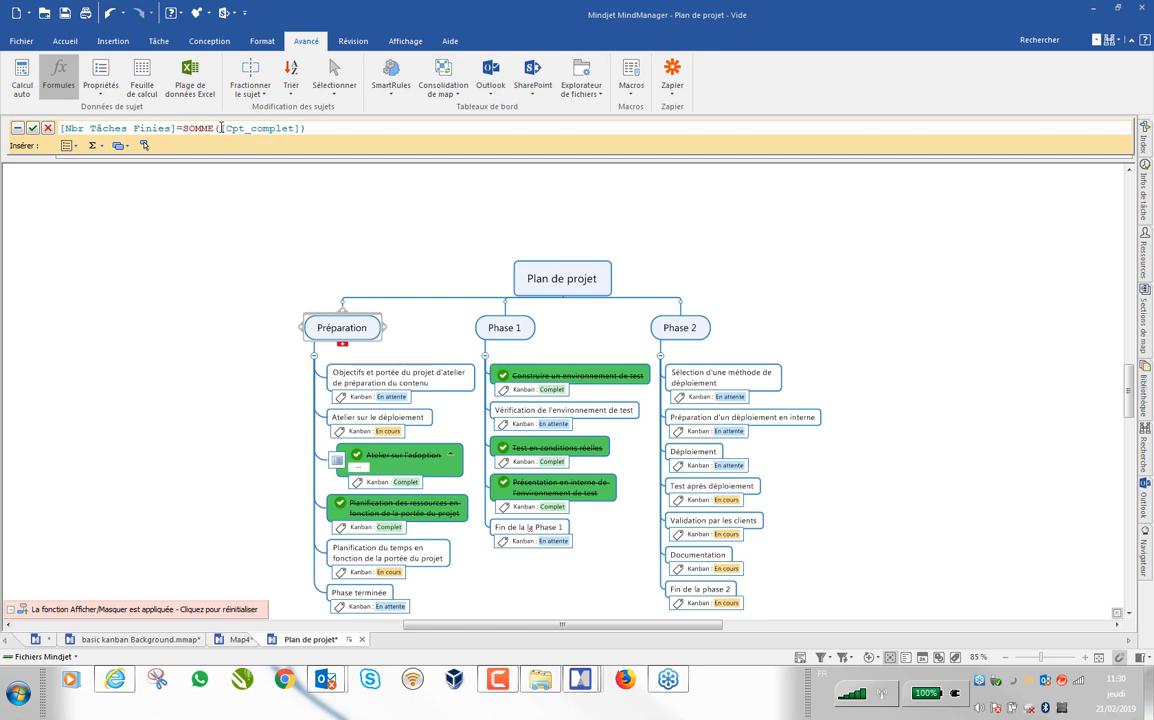
pyautogui.click(118, 145)
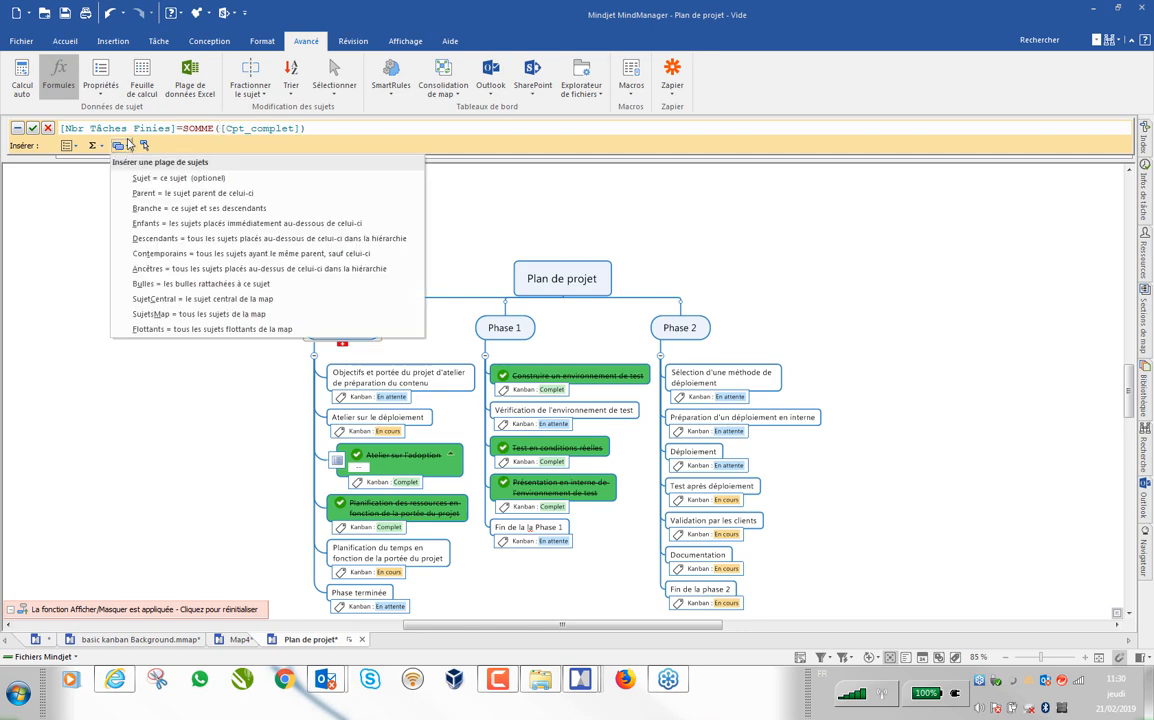
pyautogui.click(153, 240)
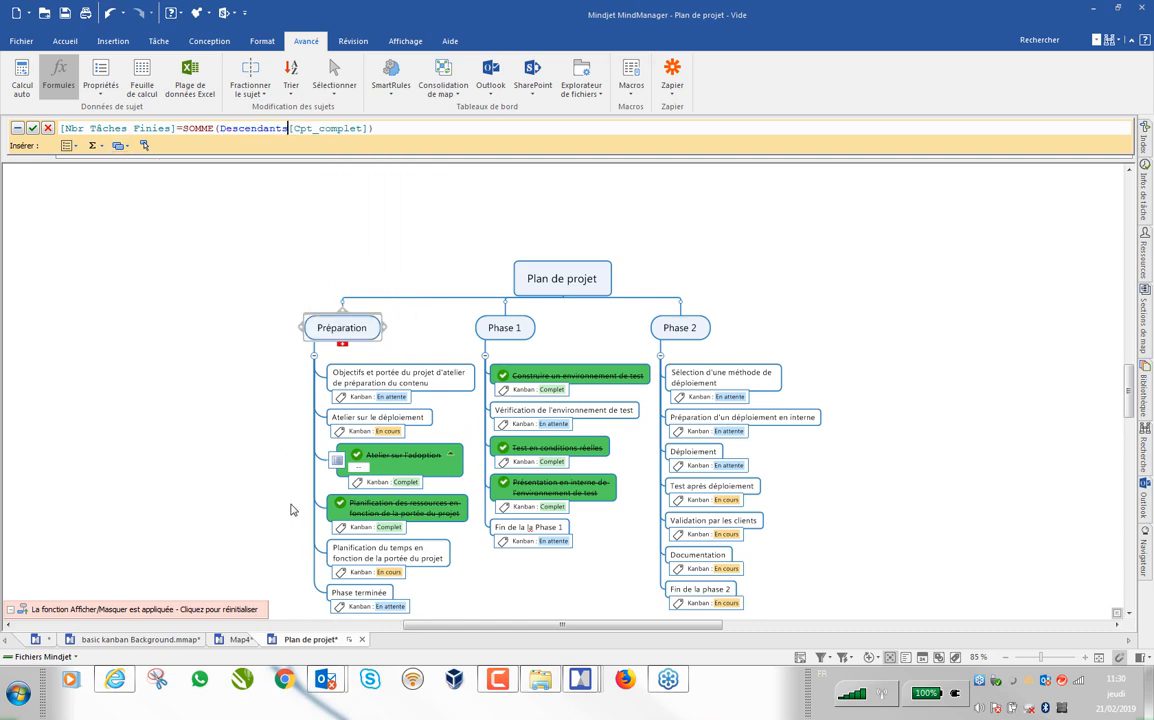
pyautogui.click(32, 129)
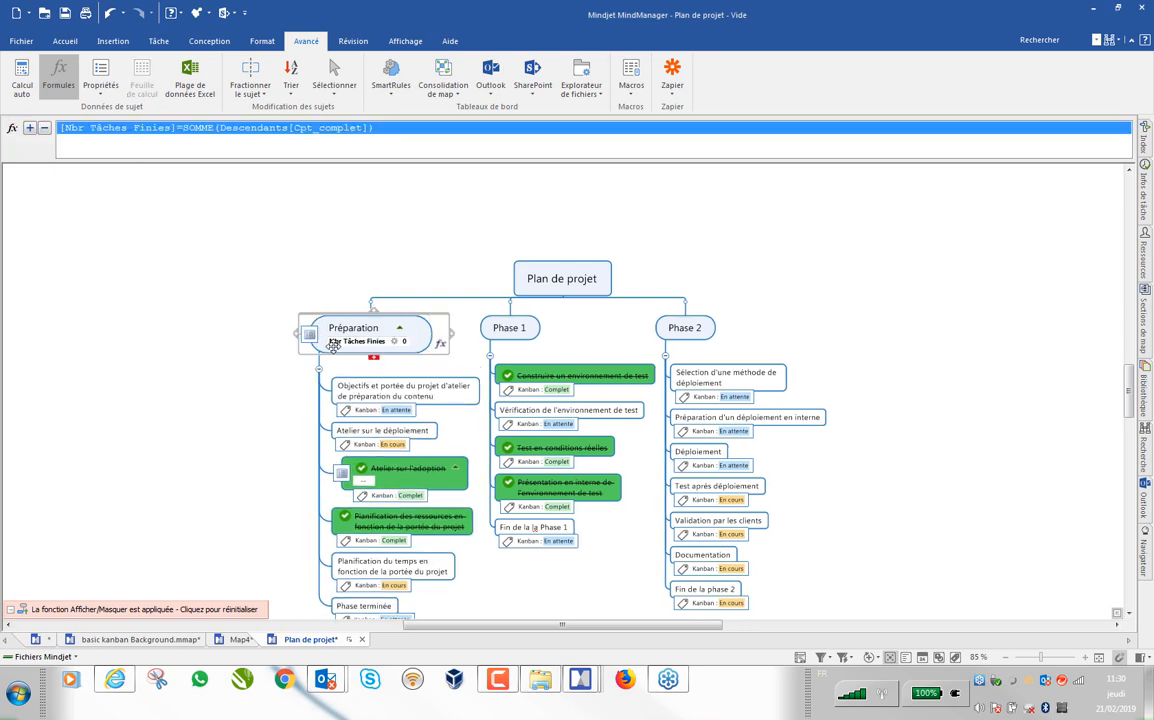
pyautogui.click(395, 342)
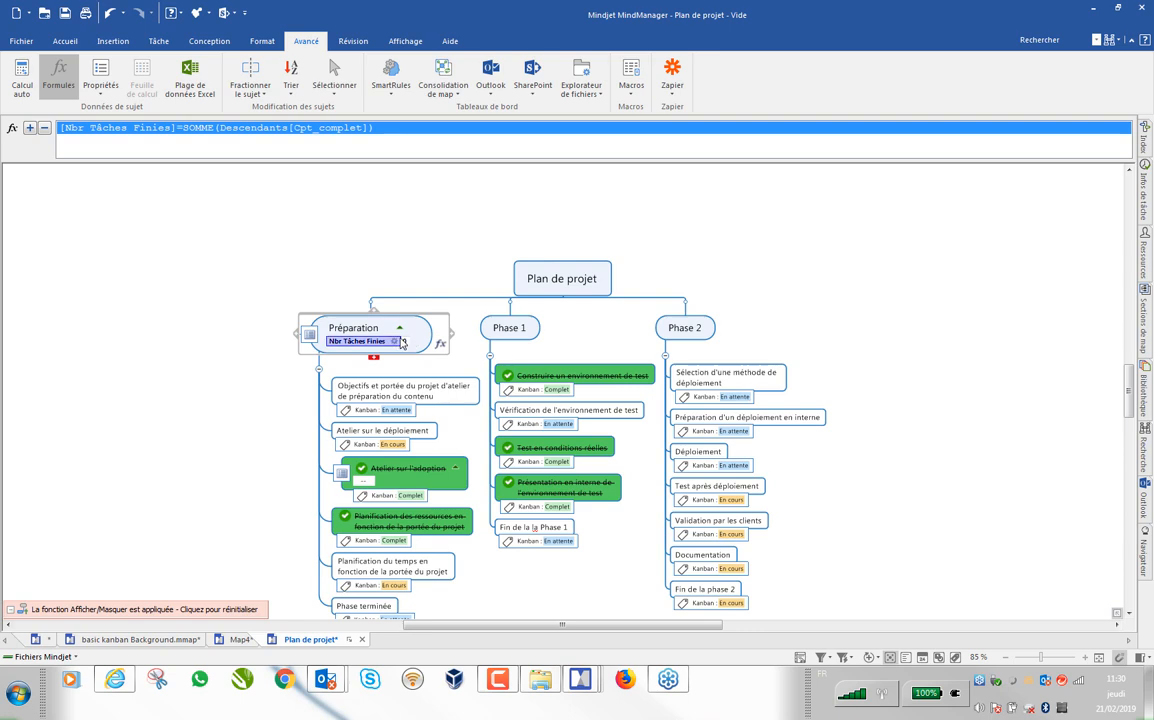
pyautogui.click(365, 485)
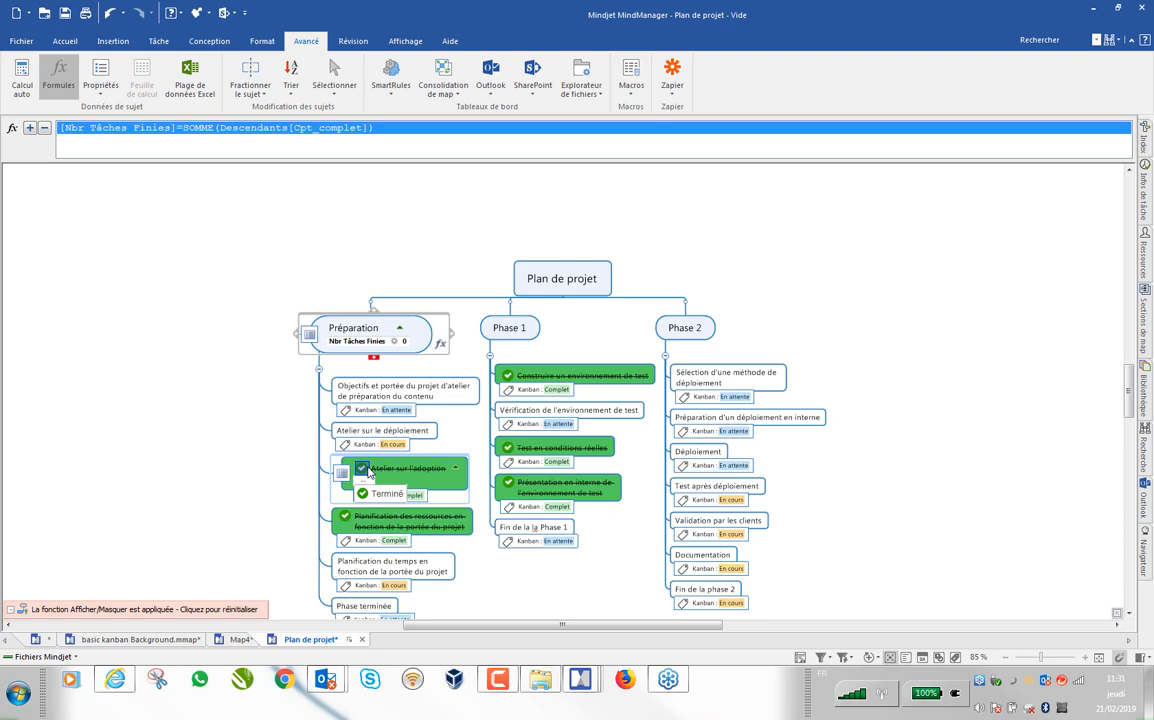
# Step: Add an effect to the Kanban - Complet SmartRule that sets the Cpt_complet (Nombre) property to 1, and apply the rule
pyautogui.click(389, 78)
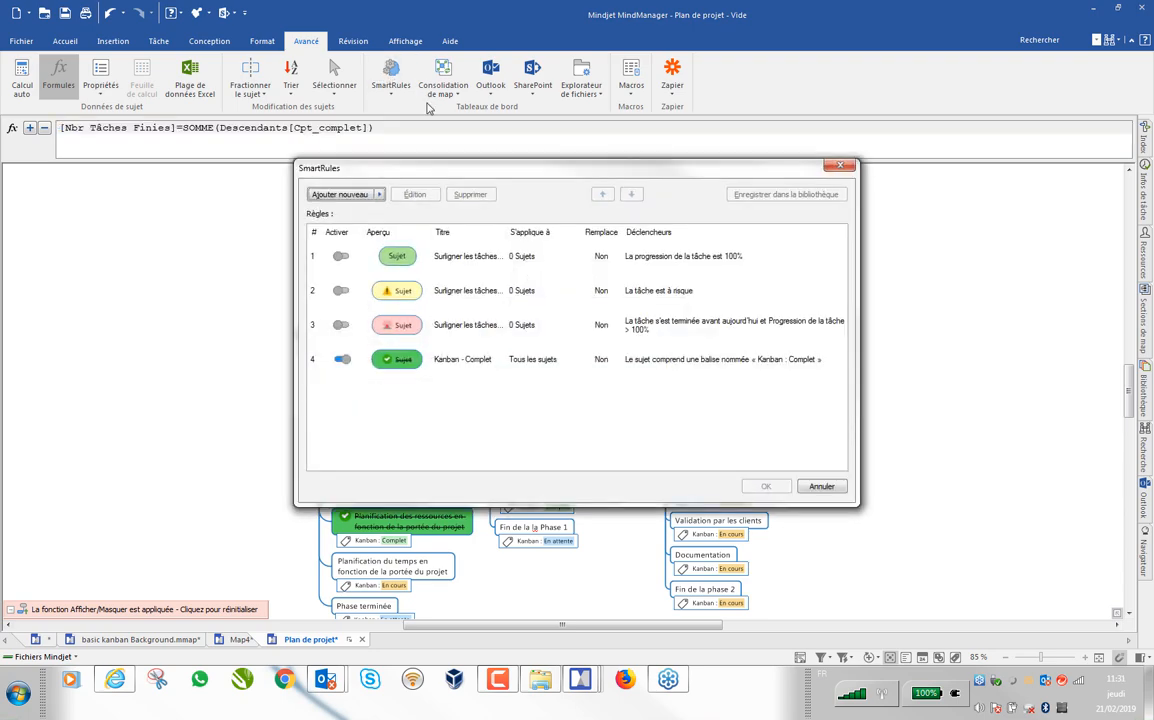
pyautogui.click(410, 361)
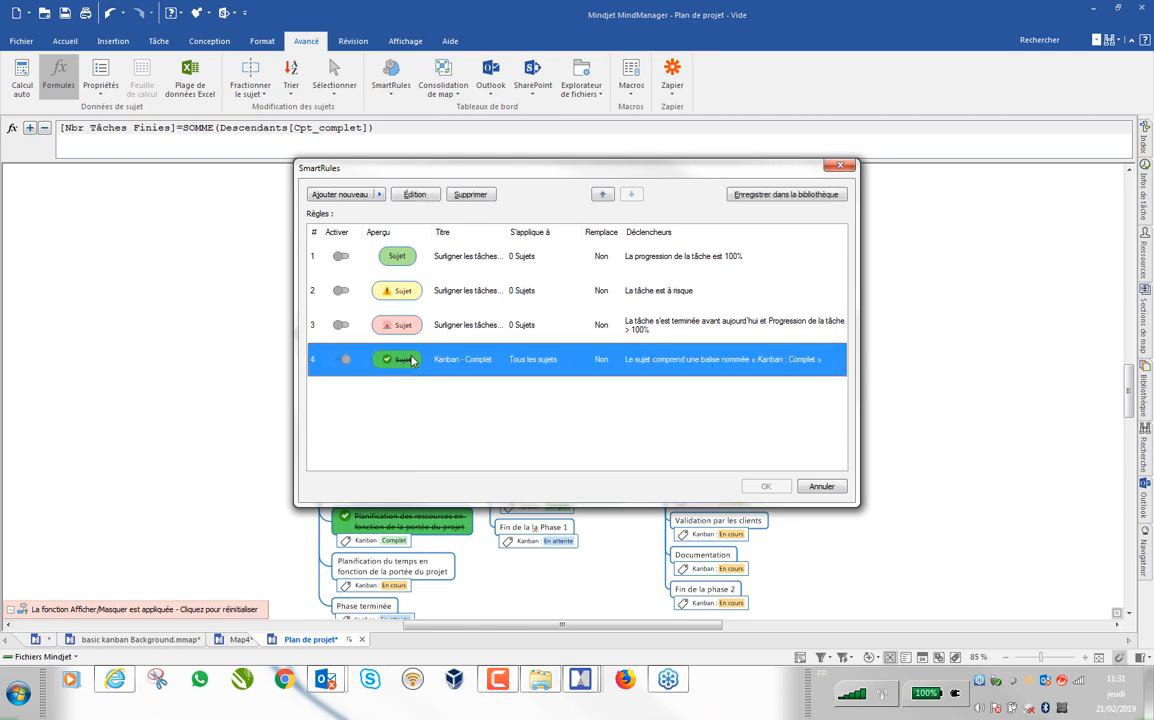
pyautogui.doubleClick(410, 361)
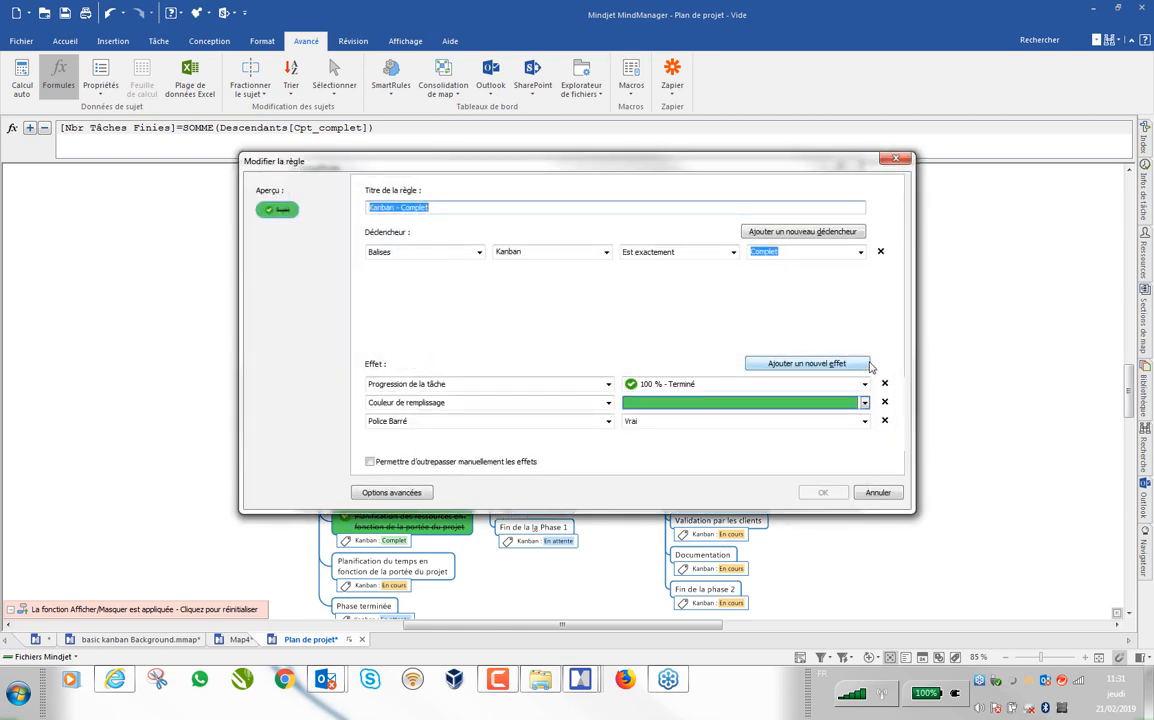
pyautogui.click(826, 366)
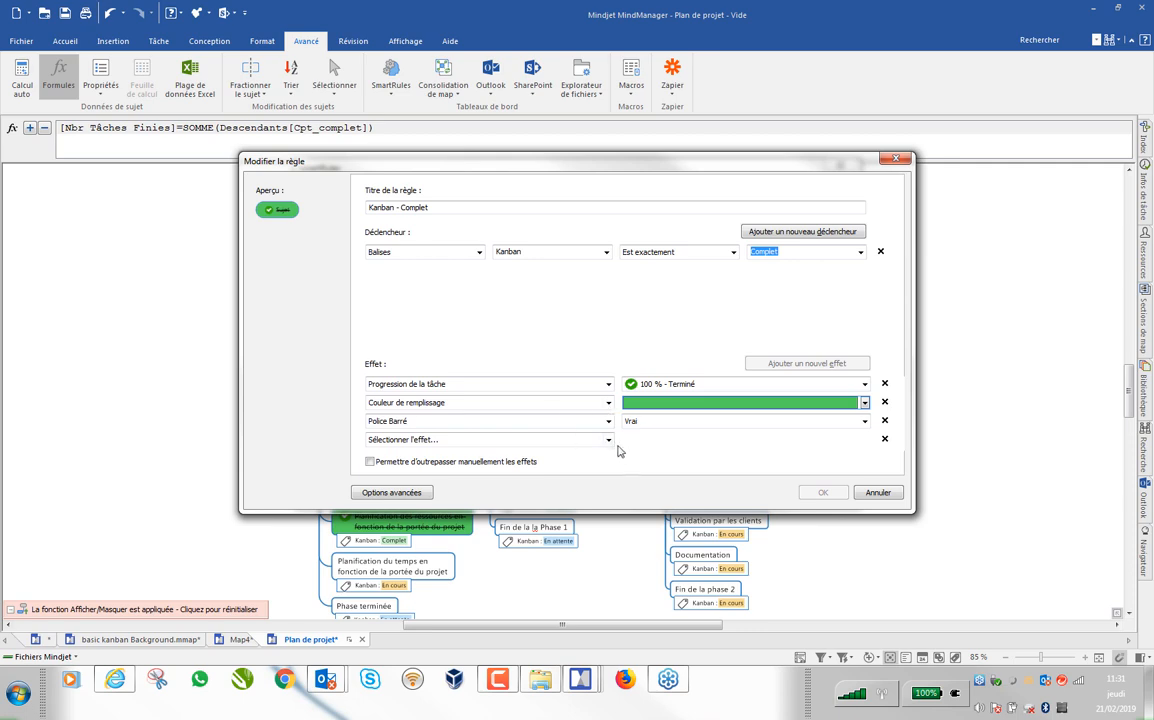
pyautogui.click(608, 441)
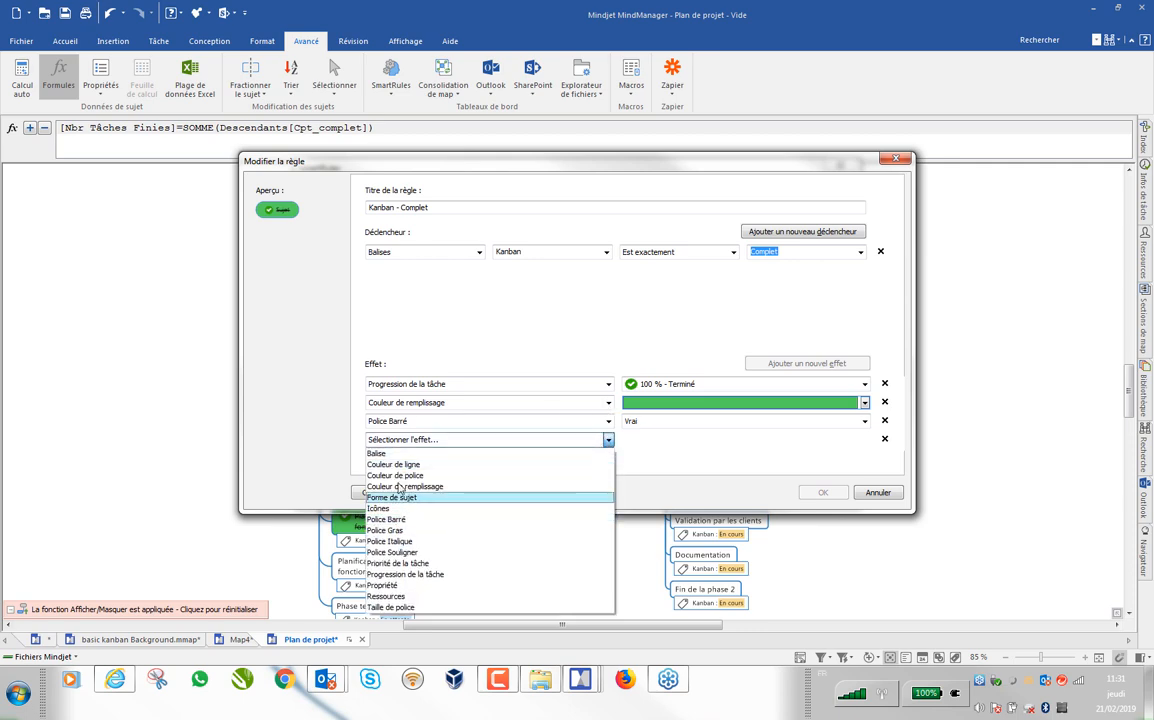
pyautogui.click(384, 585)
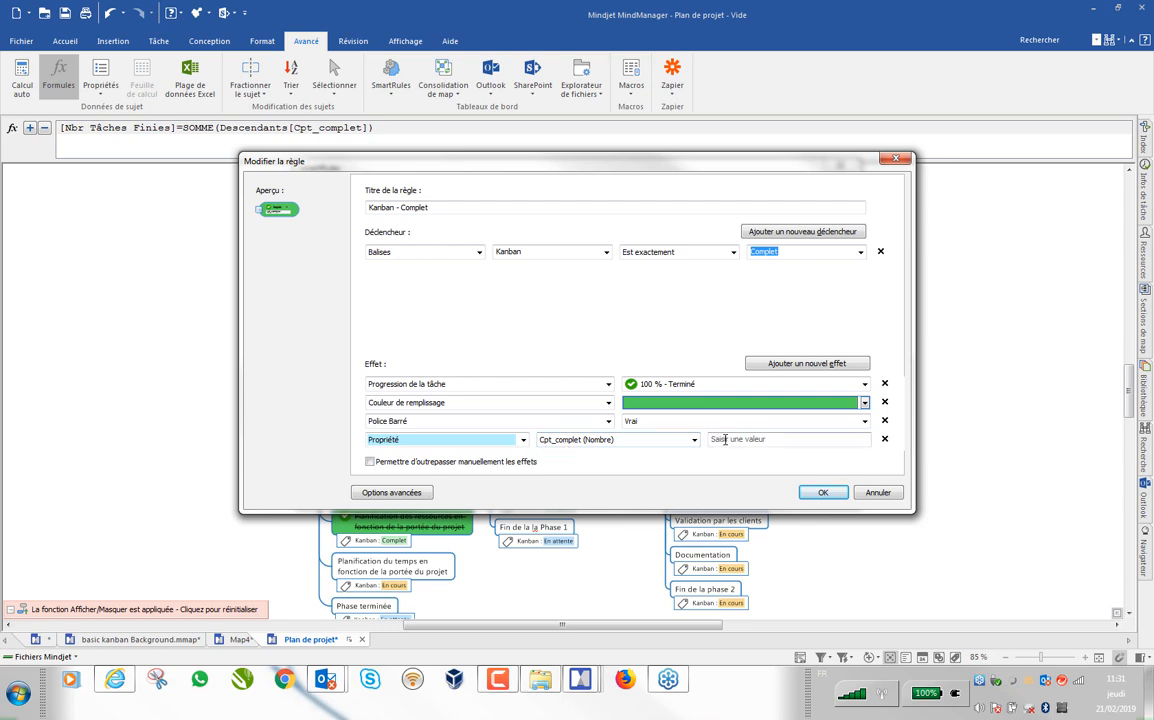
pyautogui.click(724, 438)
pyautogui.write('1')
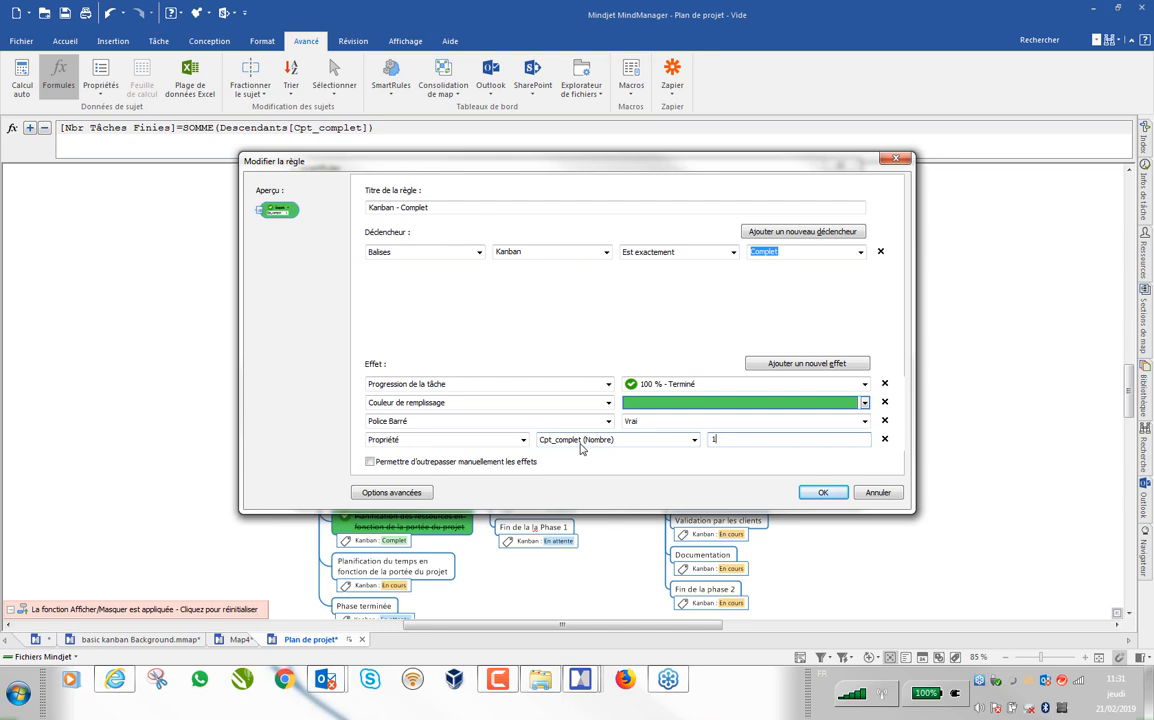
pyautogui.click(818, 493)
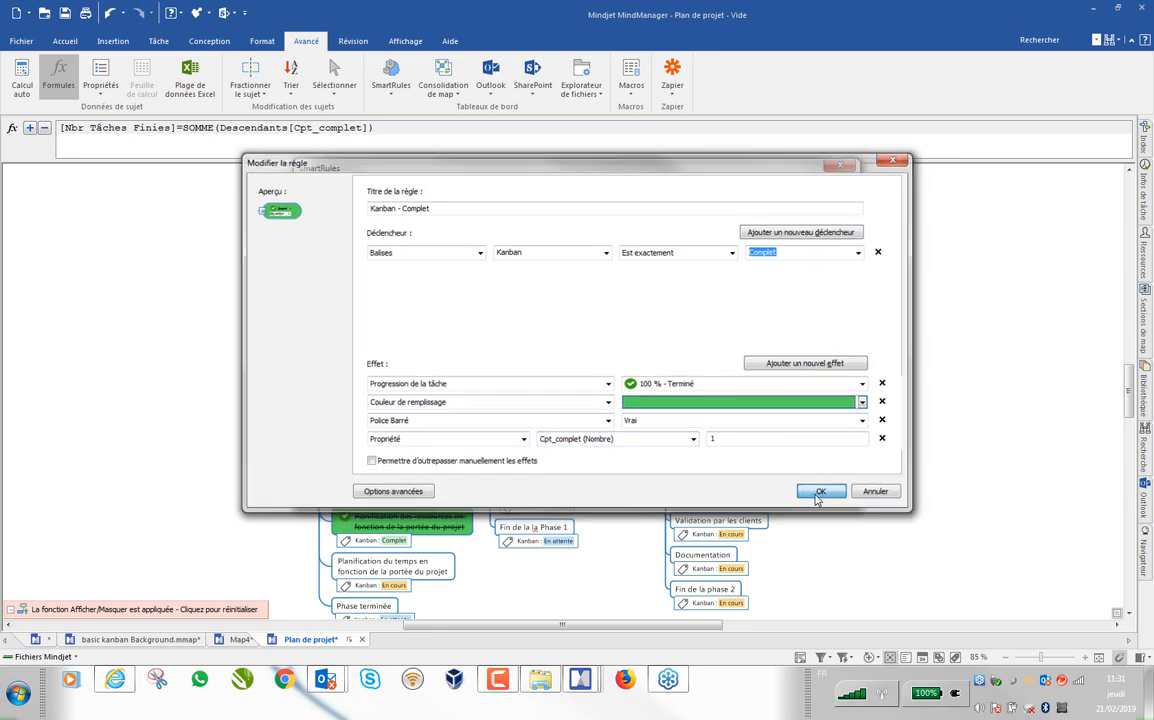
pyautogui.click(764, 486)
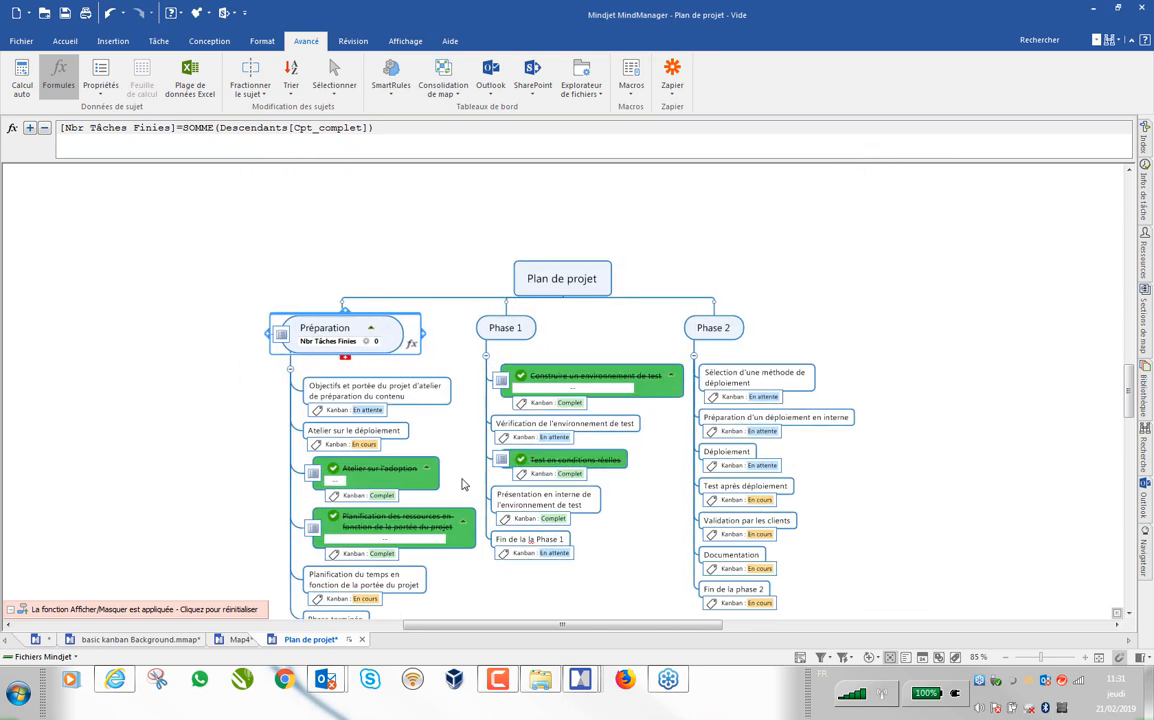
# Step: Copy the Nbr Tâches Finies property with its formula from the Préparation topic to the Phase 1 and Phase 2 topics
pyautogui.scroll(-2, 150, 329)
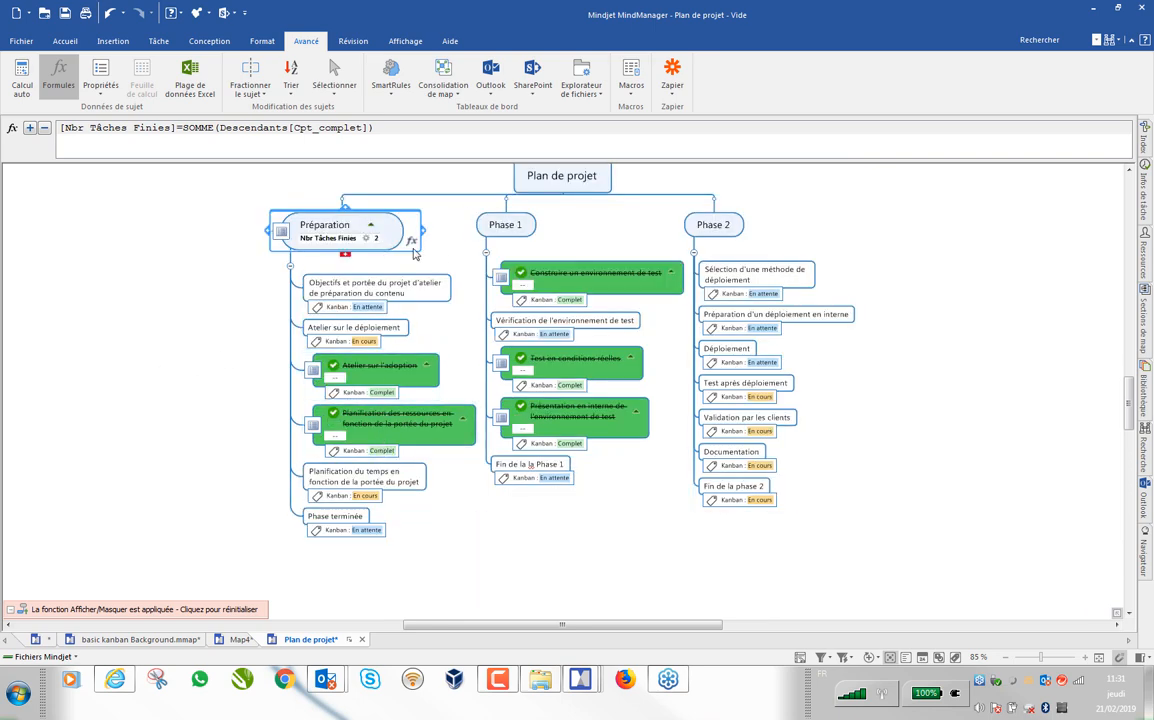
pyautogui.click(365, 240)
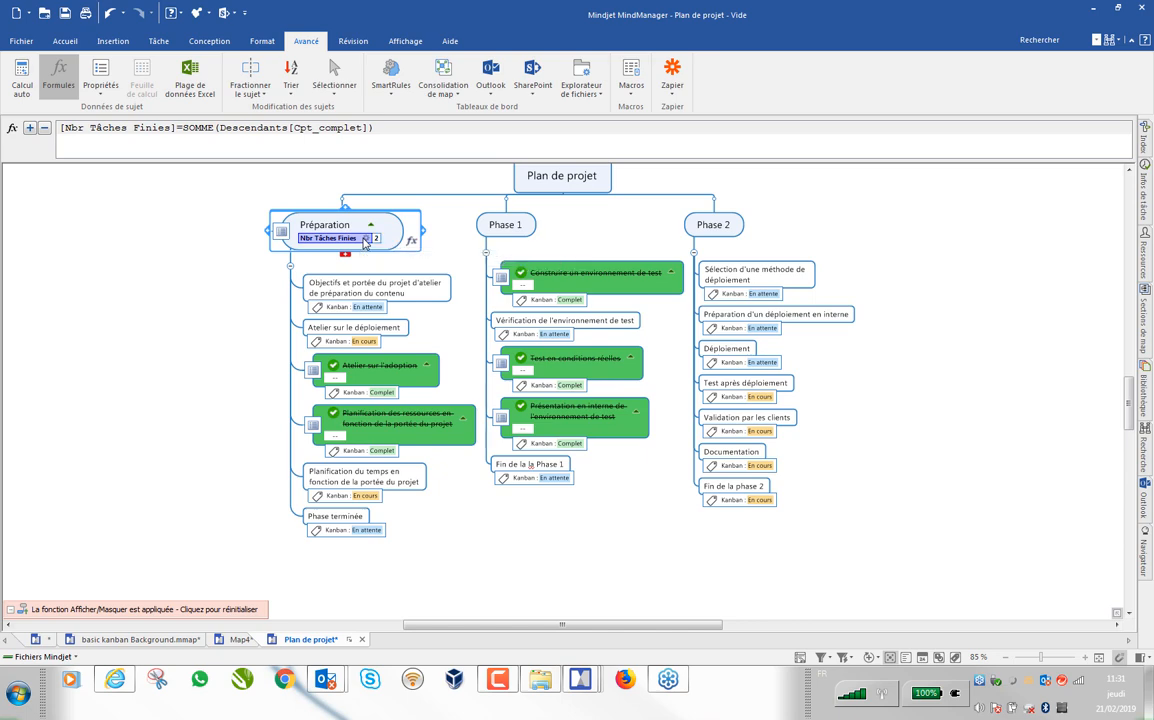
pyautogui.moveTo(365, 243); pyautogui.dragTo(517, 235)
pyautogui.moveTo(538, 237); pyautogui.dragTo(646, 207)
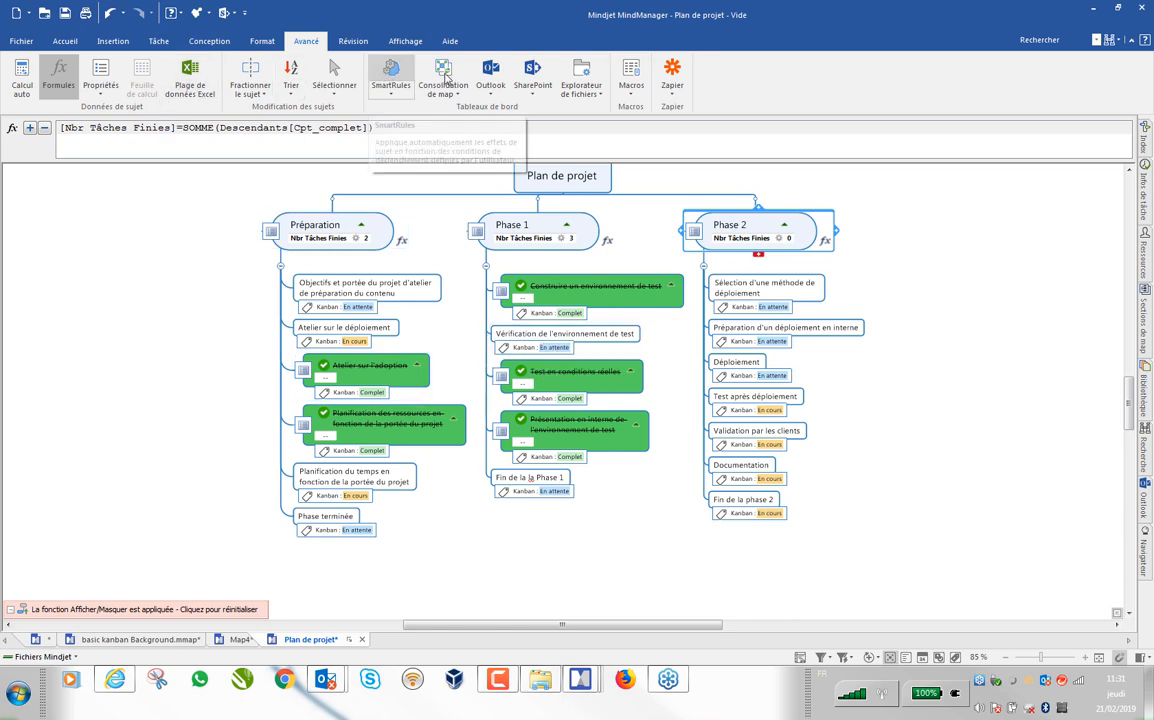
# Step: Move the Fin de la phase 2 task from En cours to Complet in the Kanban tag view and return to map view
pyautogui.click(406, 42)
pyautogui.click(186, 75)
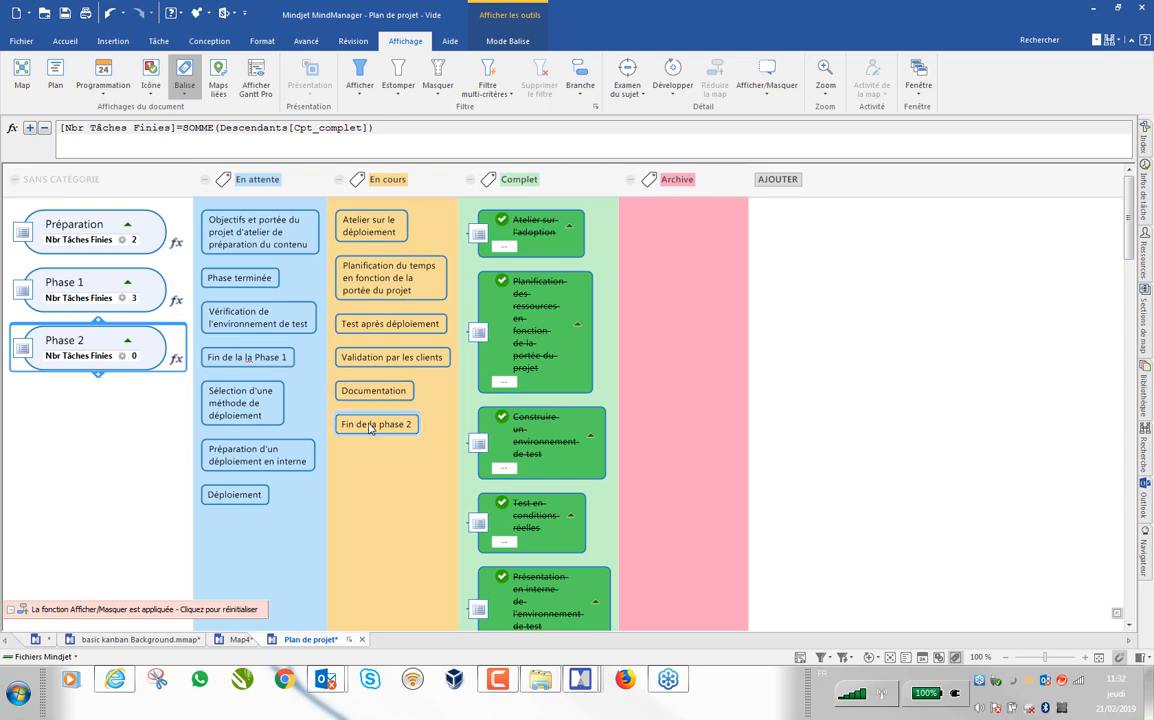
pyautogui.moveTo(370, 428); pyautogui.dragTo(470, 400)
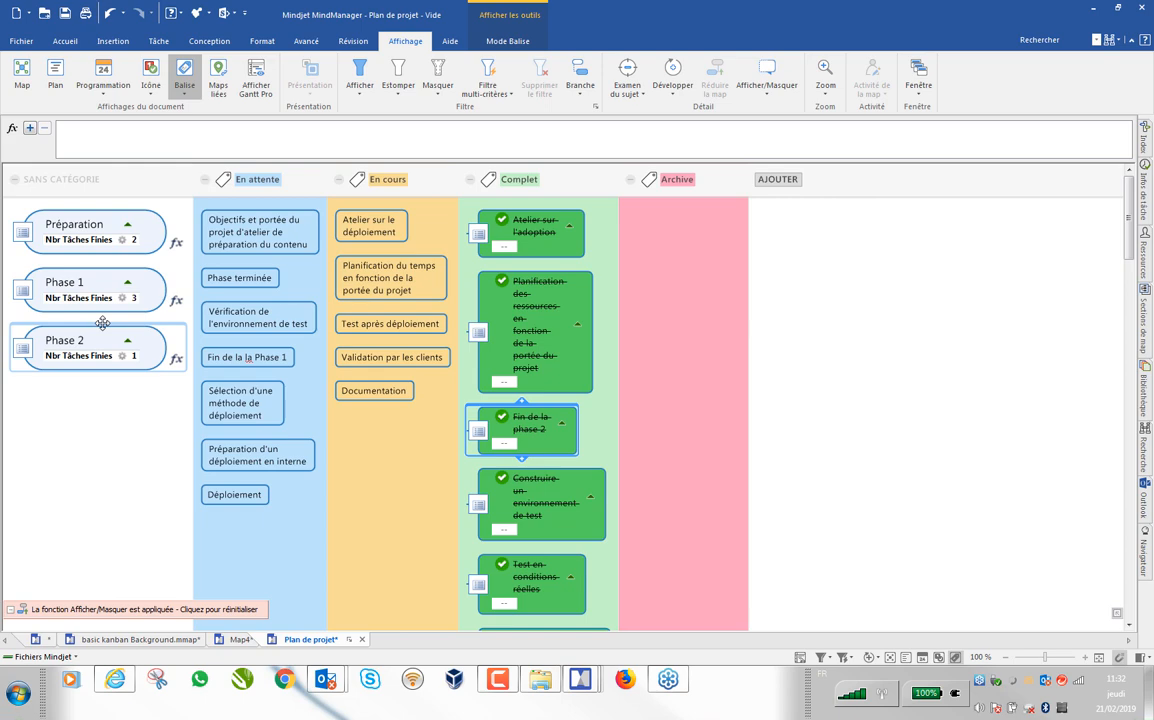
pyautogui.click(22, 72)
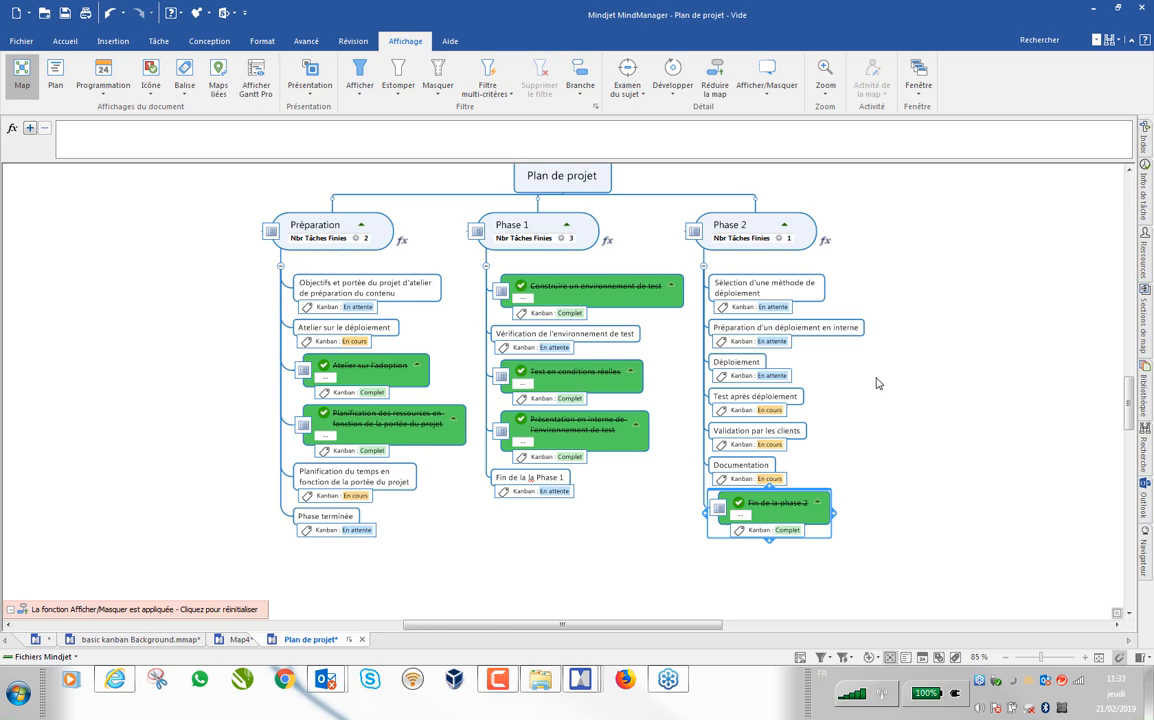
# Step: Switch to the basic kanban Background map and delete the Sujet topic from the En cours column
pyautogui.click(237, 640)
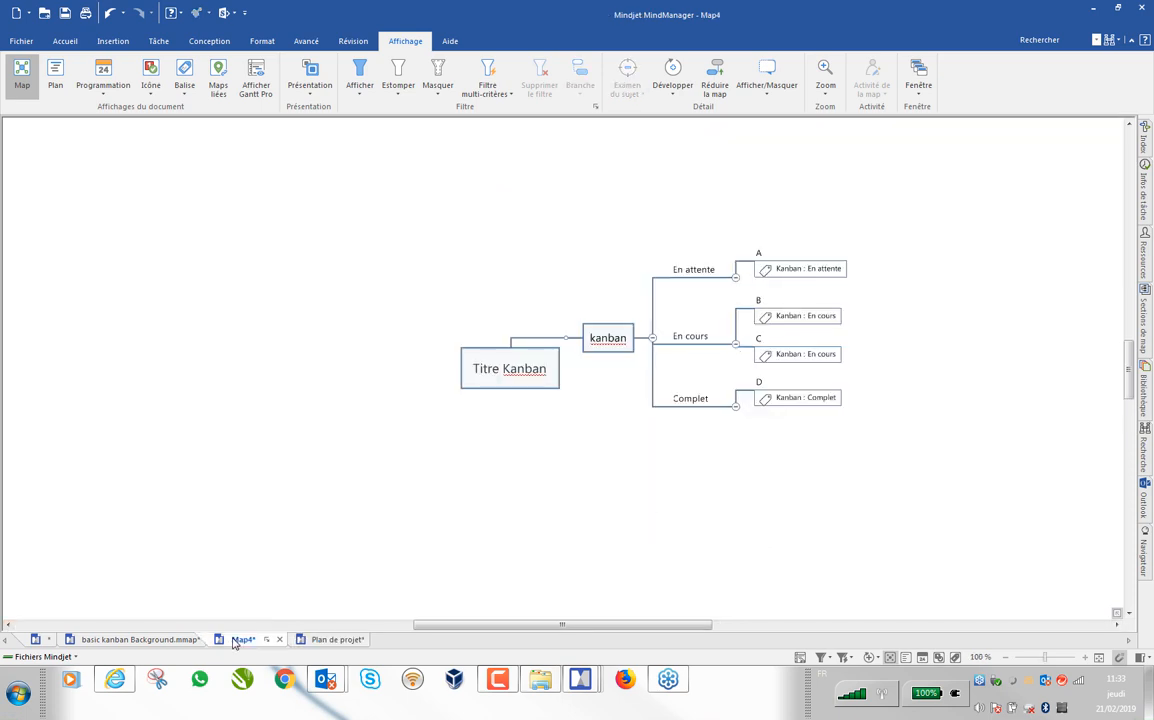
pyautogui.click(130, 640)
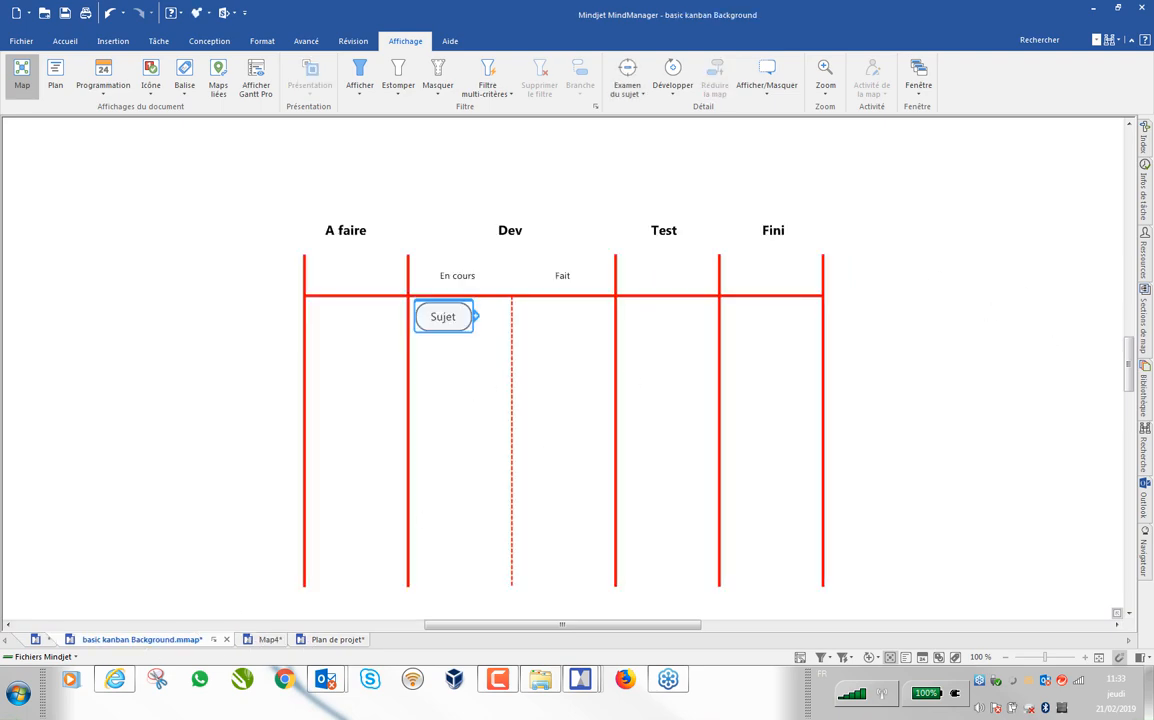
pyautogui.scroll(-2, 1018, 340)
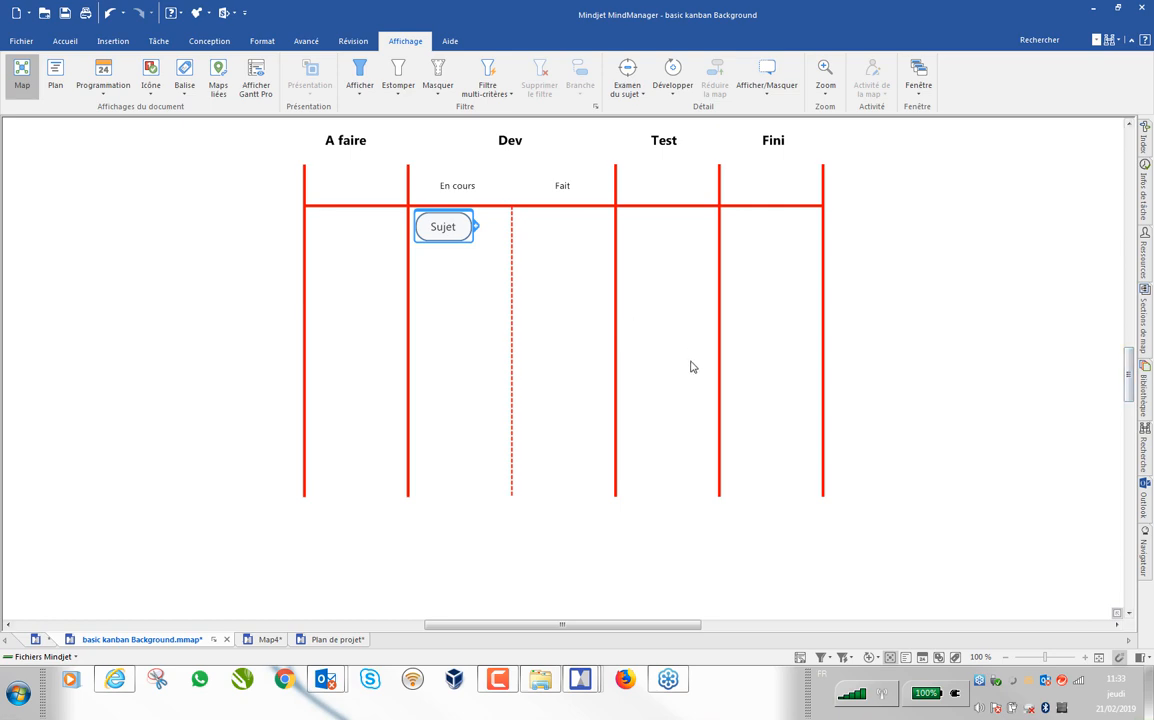
pyautogui.click(464, 283)
pyautogui.click(449, 234)
pyautogui.press('Delete')
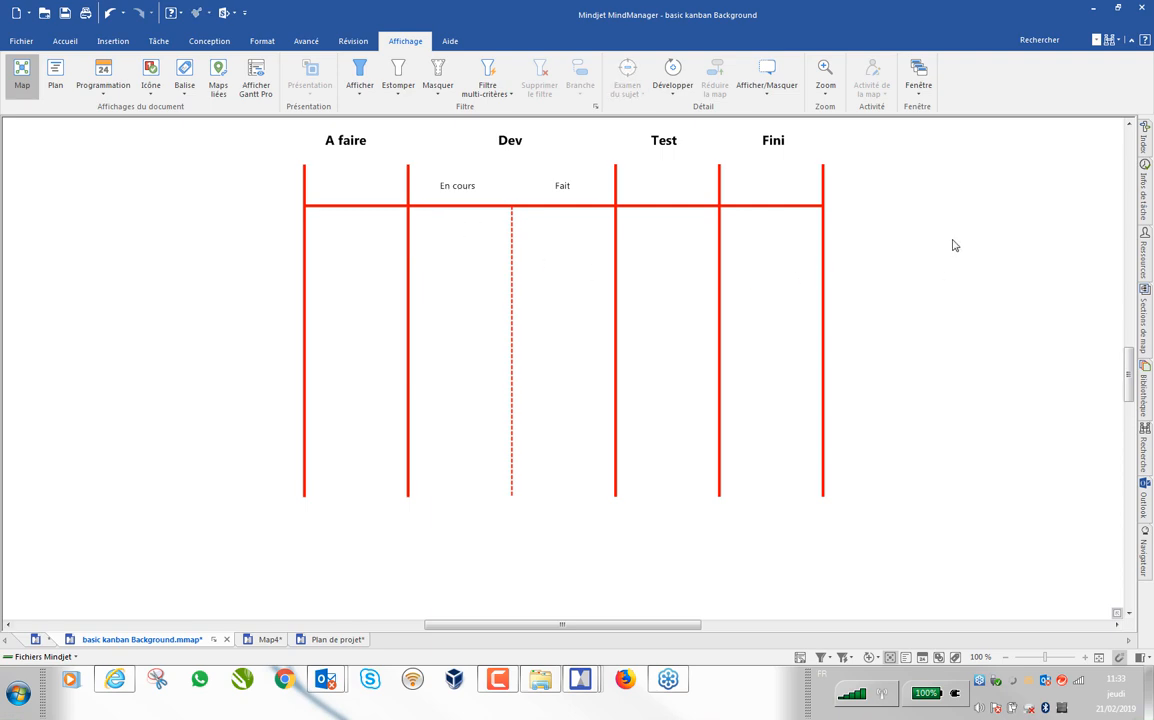
# Step: Examine the available shapes and the horizontal swimlane options of the smart shapes without inserting any
pyautogui.scroll(1, 953, 245)
pyautogui.scroll(-1, 952, 246)
pyautogui.click(117, 43)
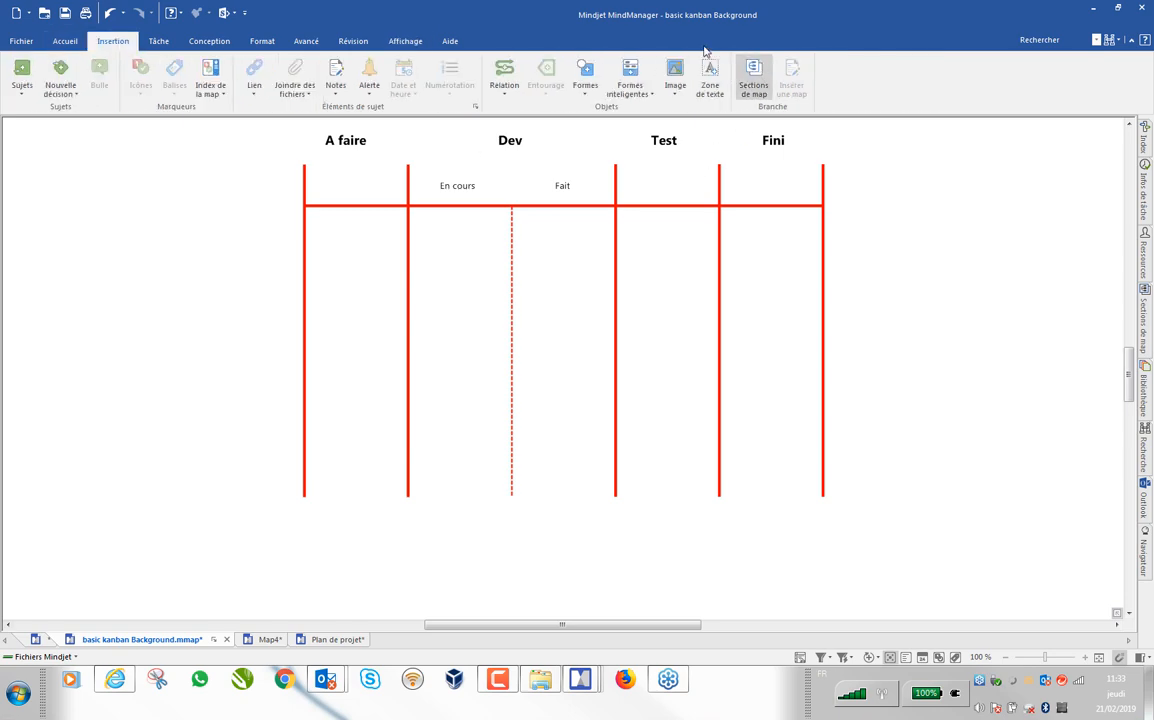
pyautogui.click(589, 92)
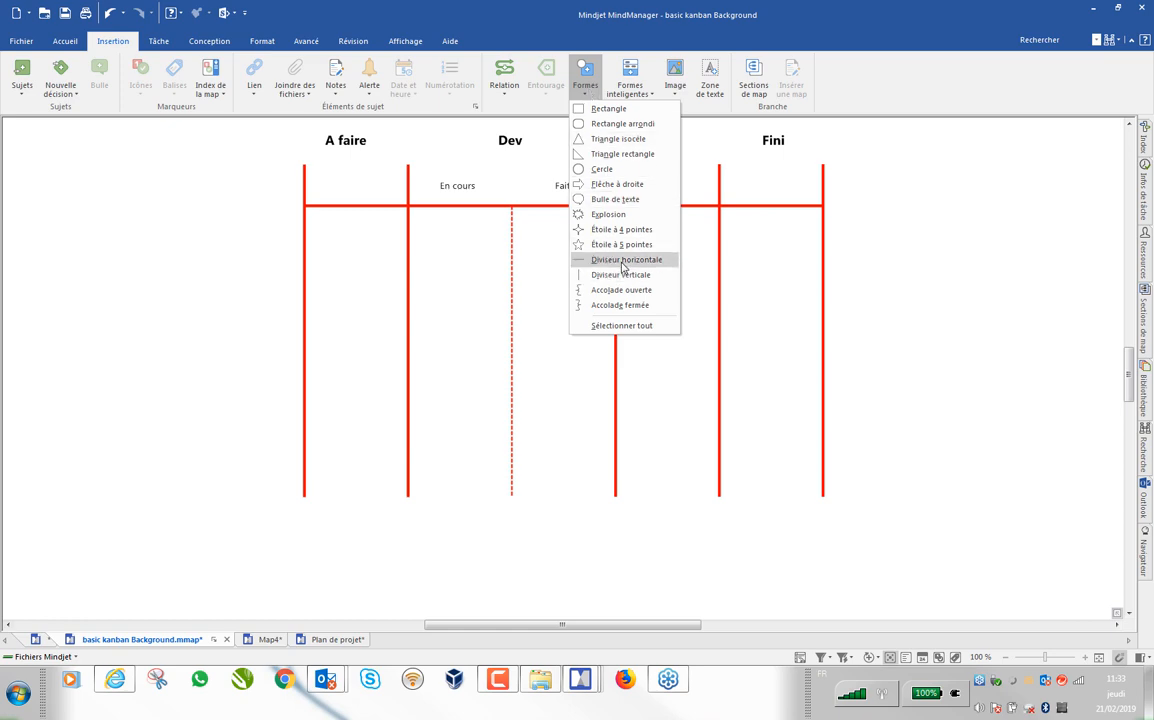
pyautogui.click(440, 167)
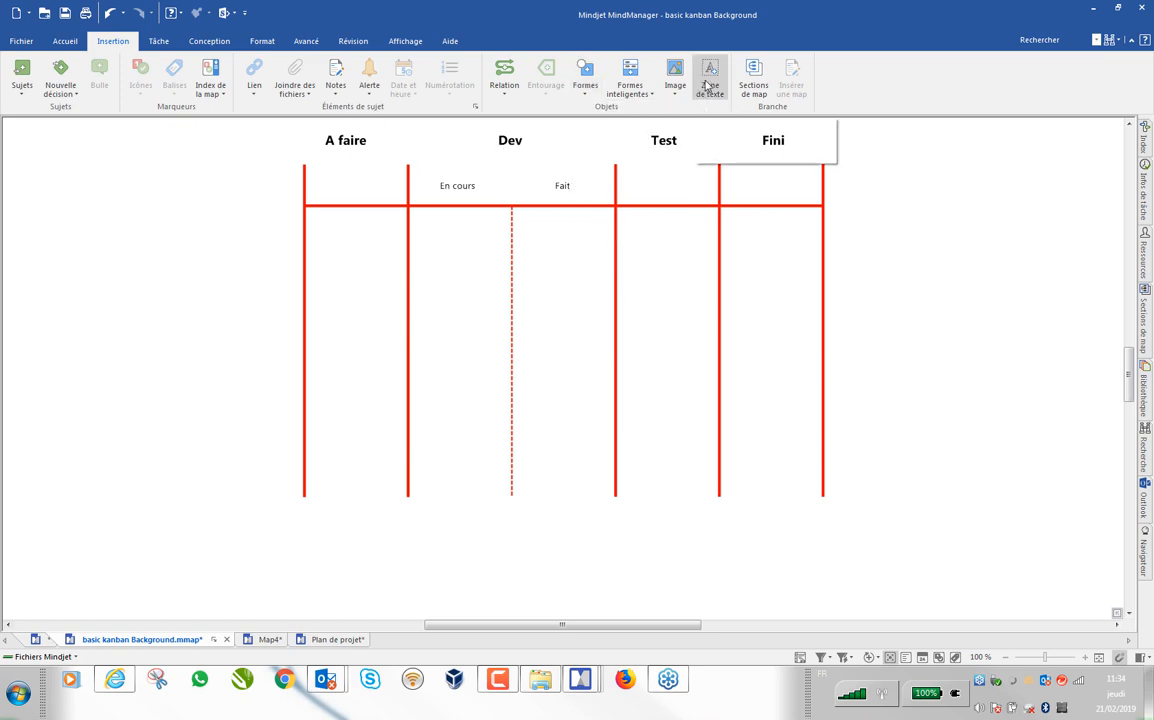
pyautogui.click(630, 88)
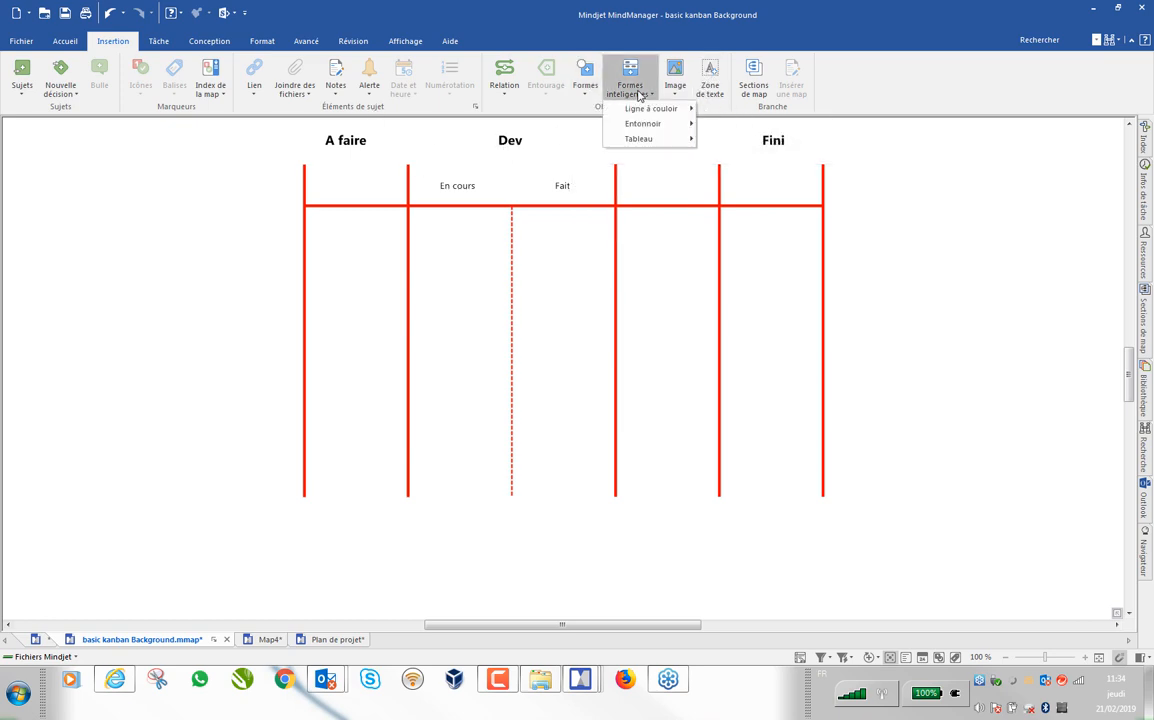
pyautogui.moveTo(641, 112)
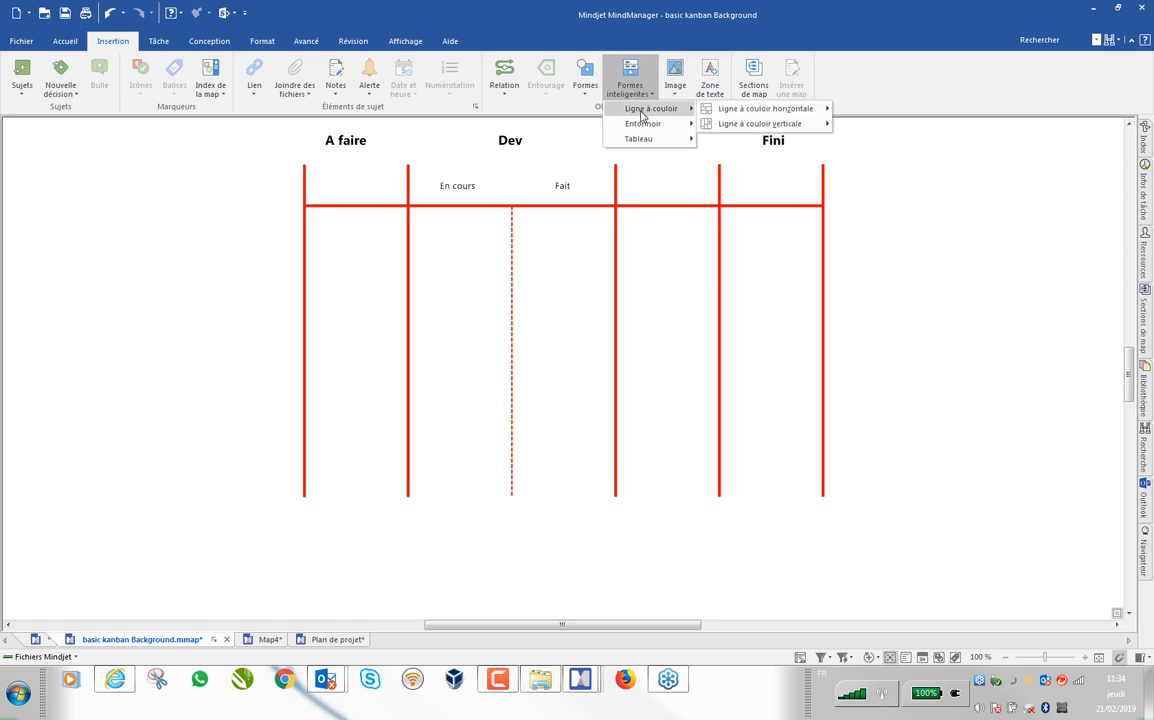
pyautogui.moveTo(667, 143)
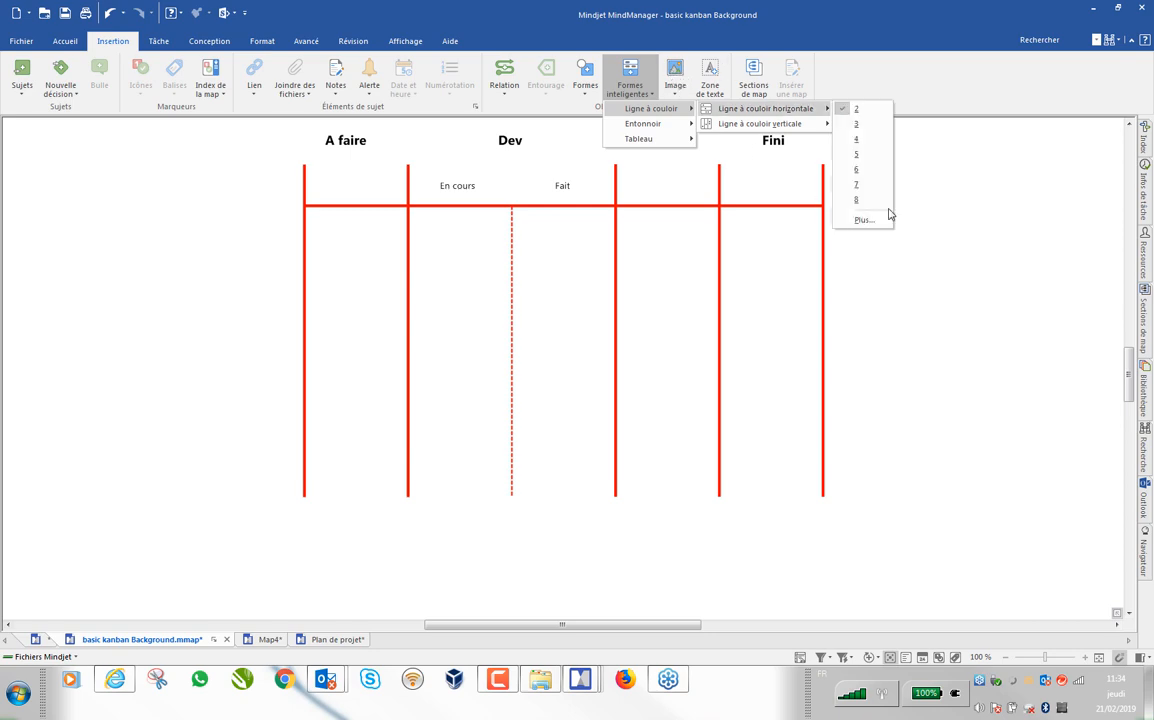
pyautogui.click(868, 322)
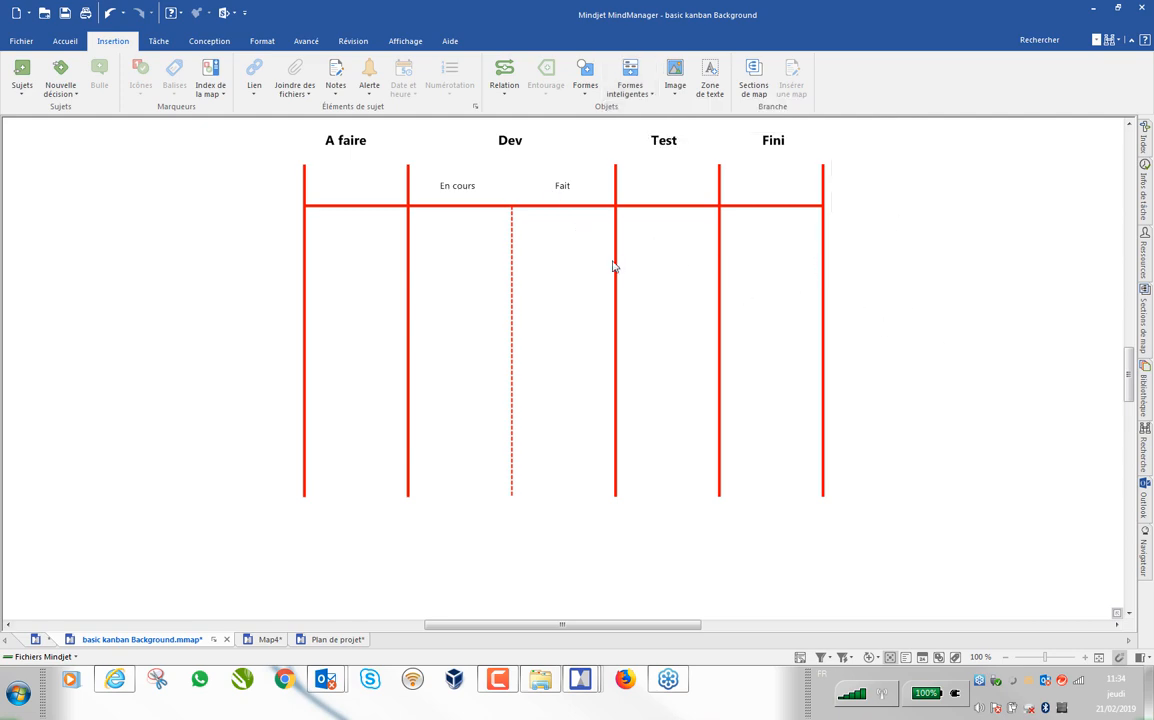
# Step: Unlock the background objects of the Kanban board and check that its dashed and solid vertical dividers can be selected
pyautogui.rightClick(848, 308)
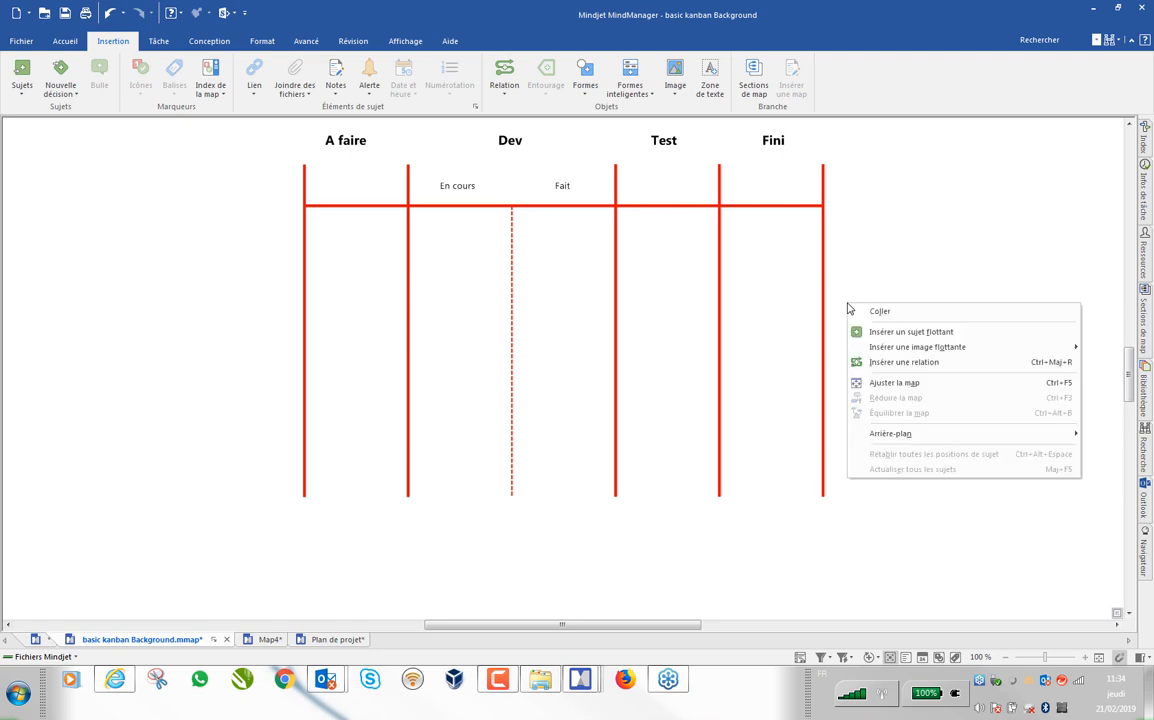
pyautogui.moveTo(885, 434)
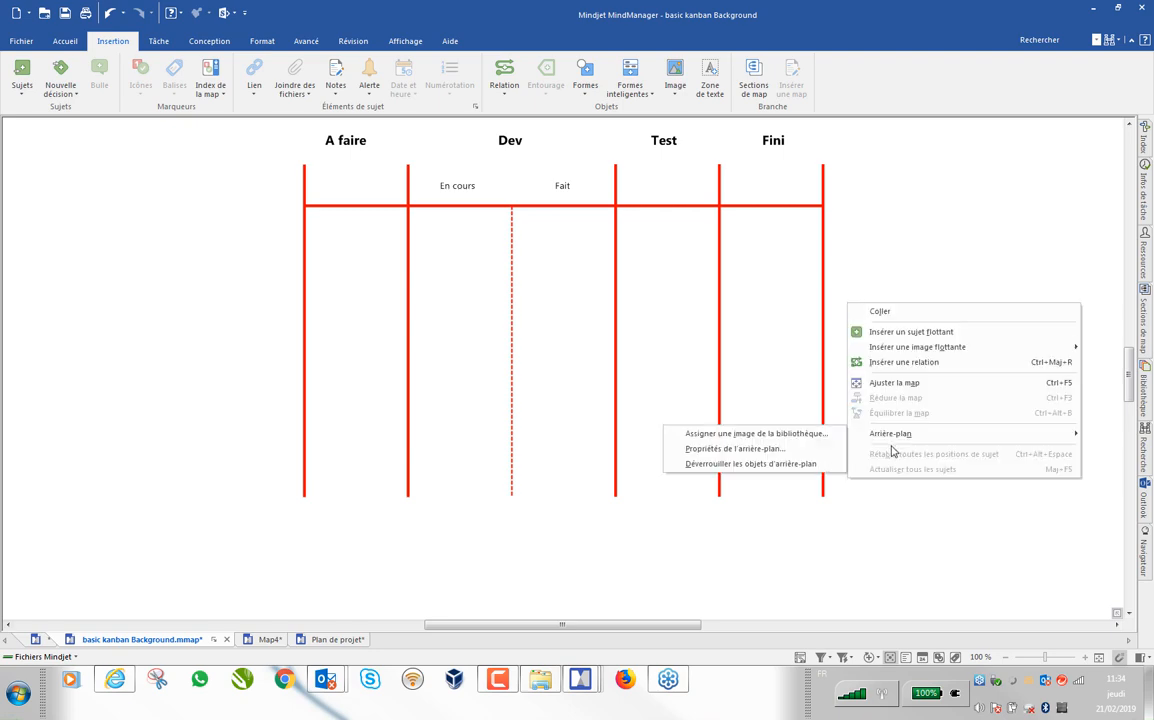
pyautogui.click(757, 464)
pyautogui.click(512, 362)
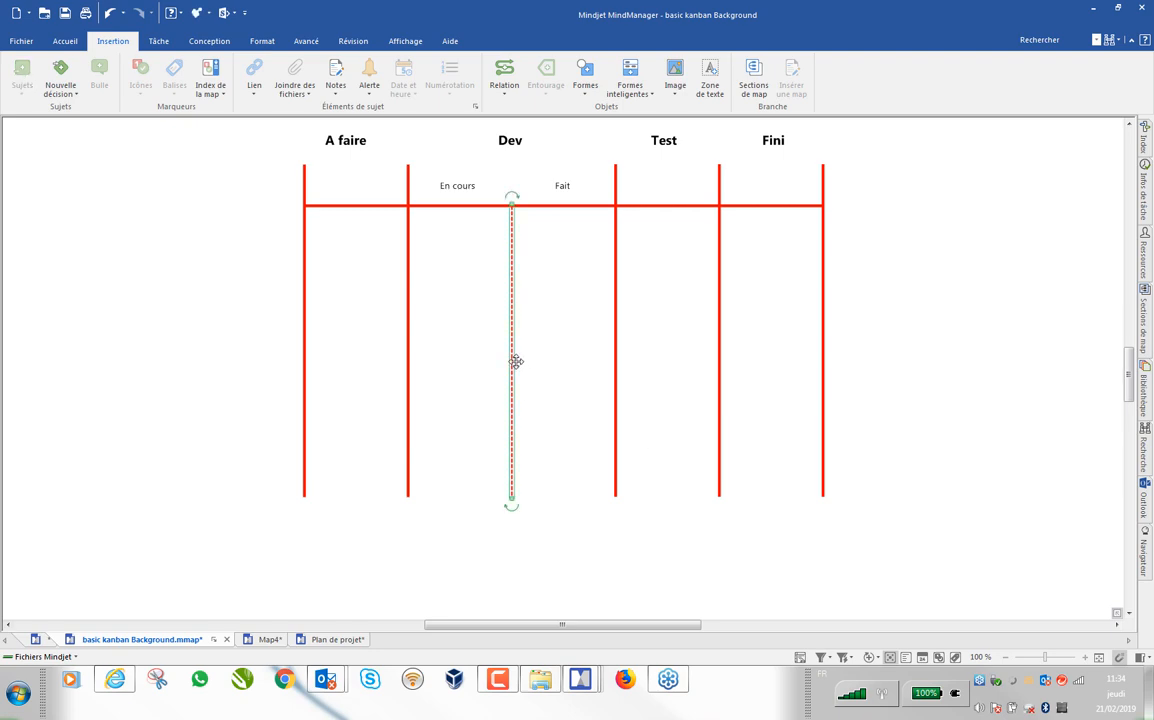
pyautogui.click(408, 340)
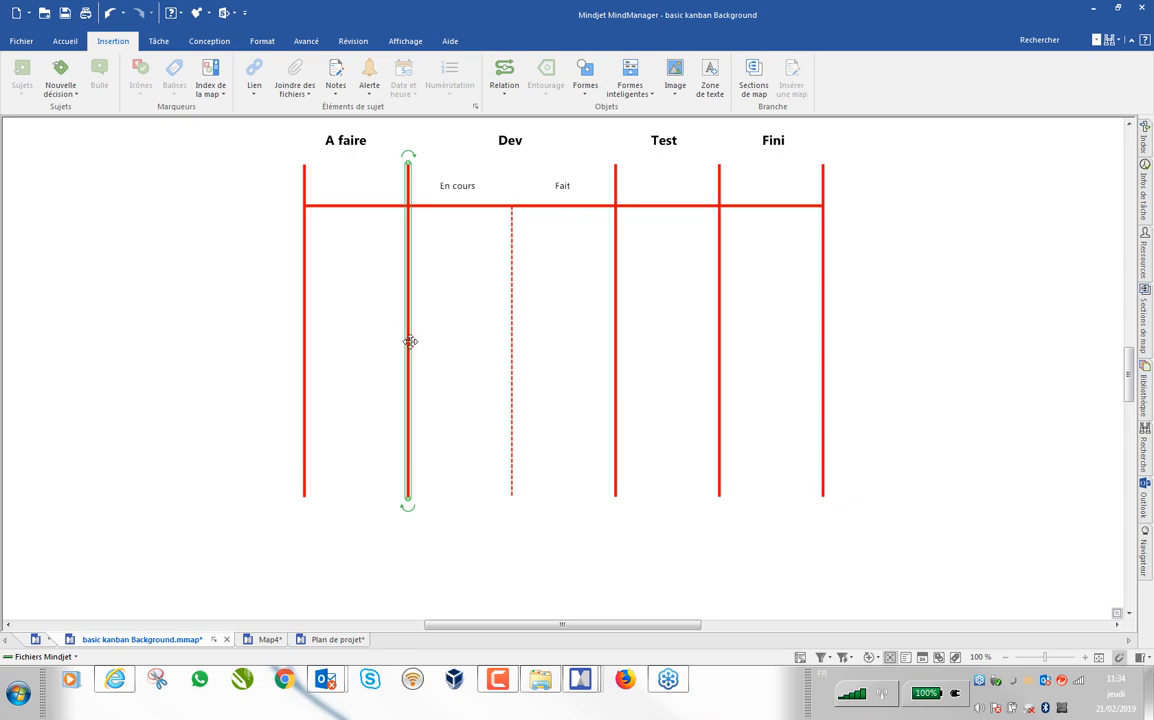
pyautogui.click(922, 303)
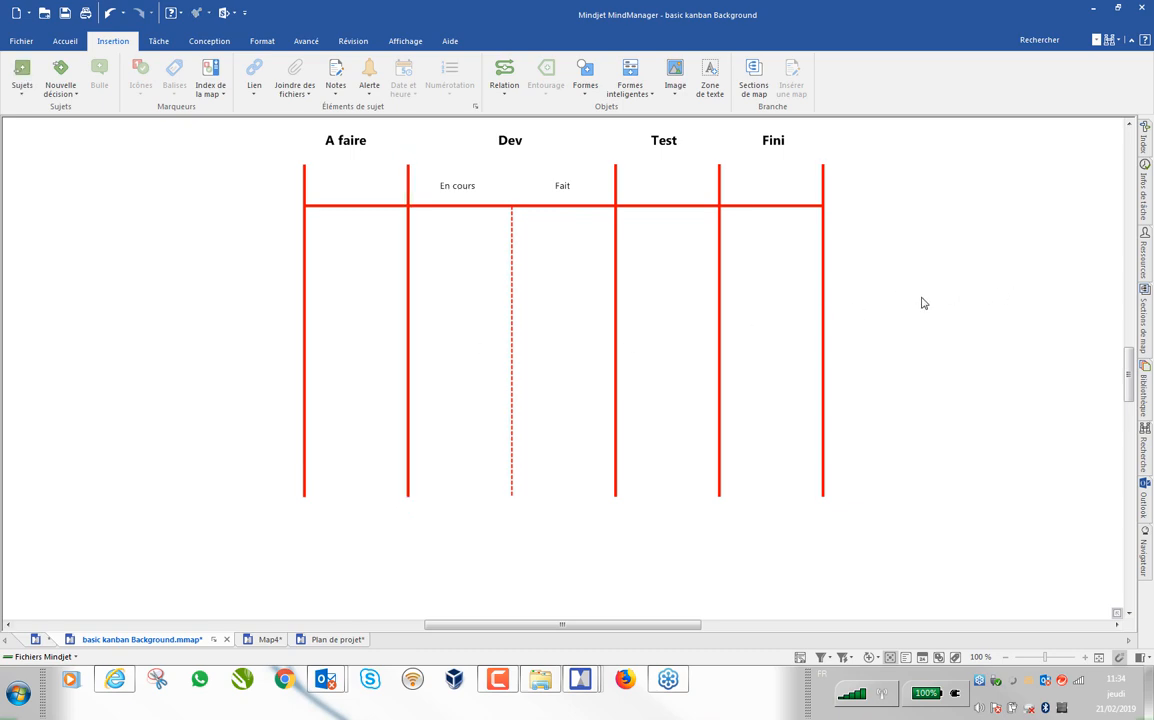
# Step: List the board's objects among the elements of the map index and select Diviseur vertical 1
pyautogui.click(1145, 142)
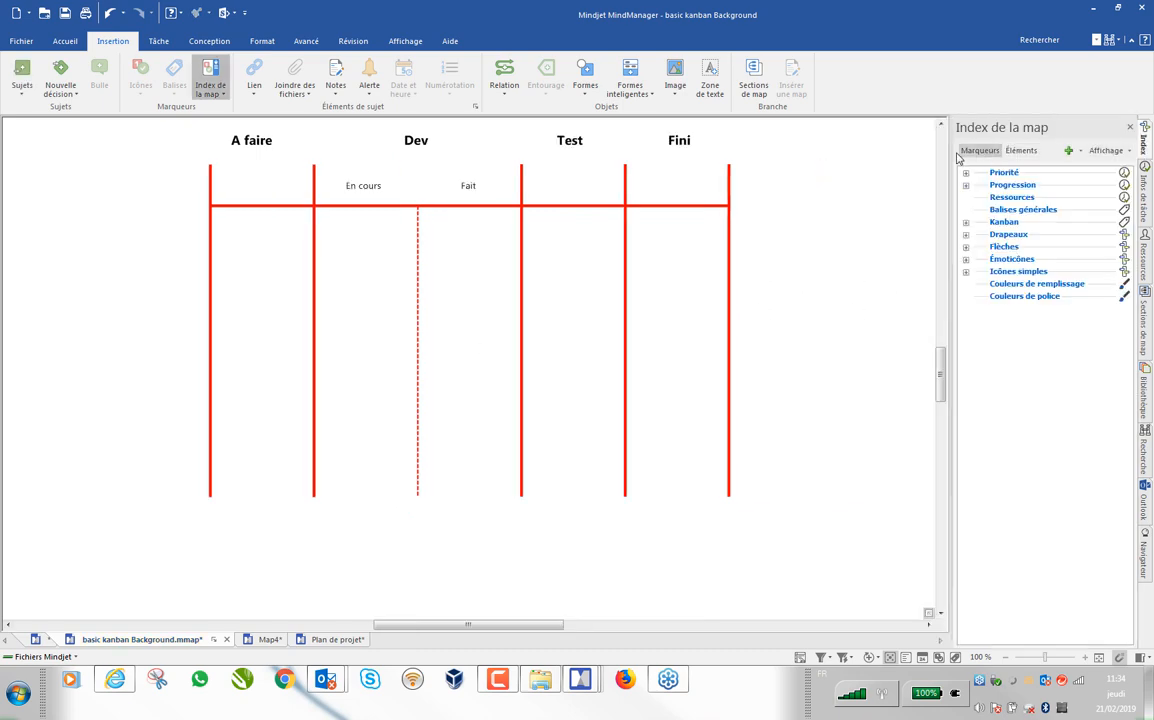
pyautogui.click(1022, 151)
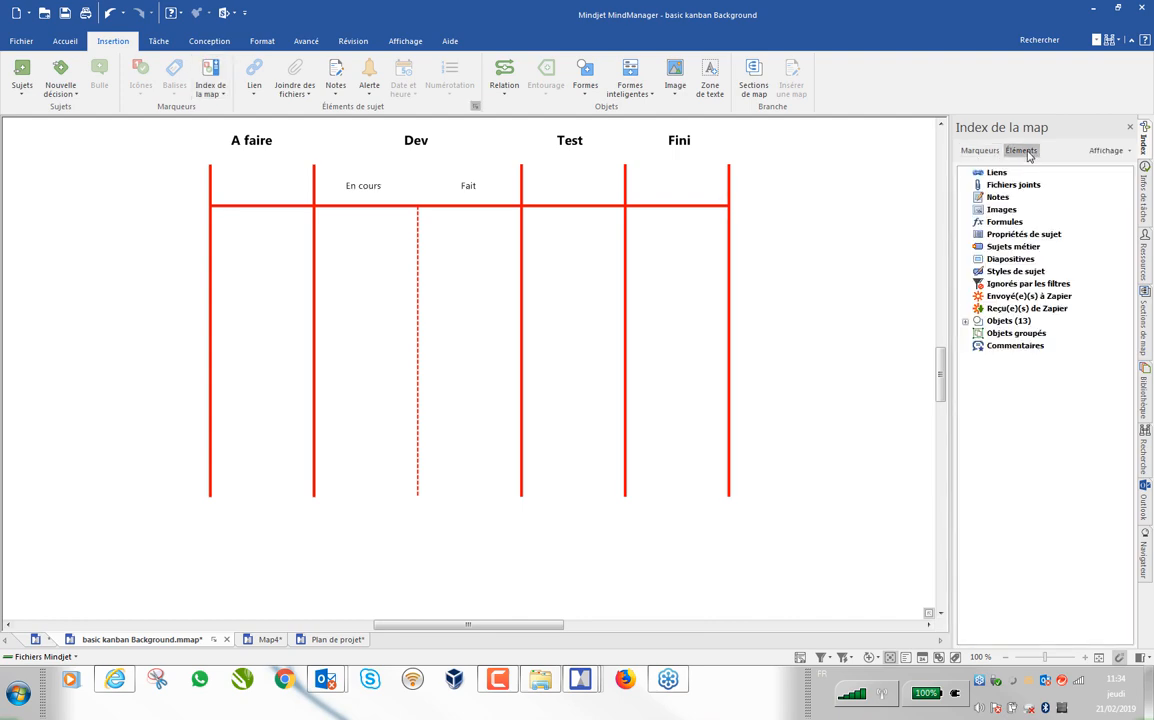
pyautogui.click(965, 321)
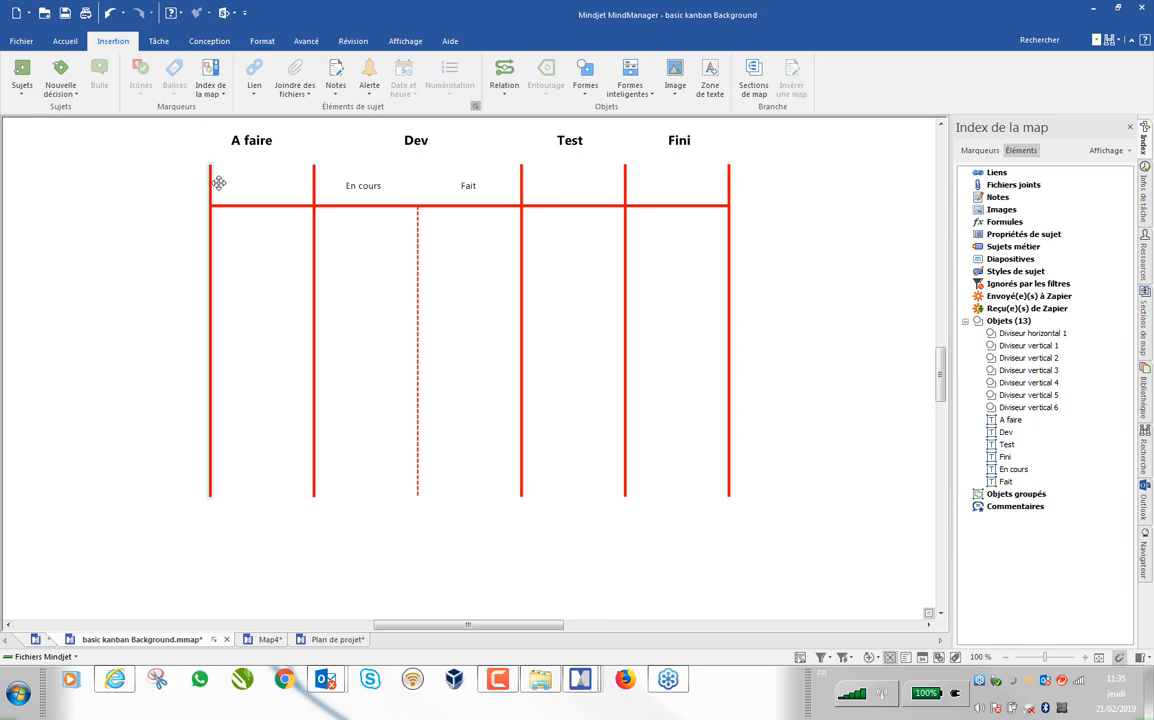
pyautogui.click(1028, 345)
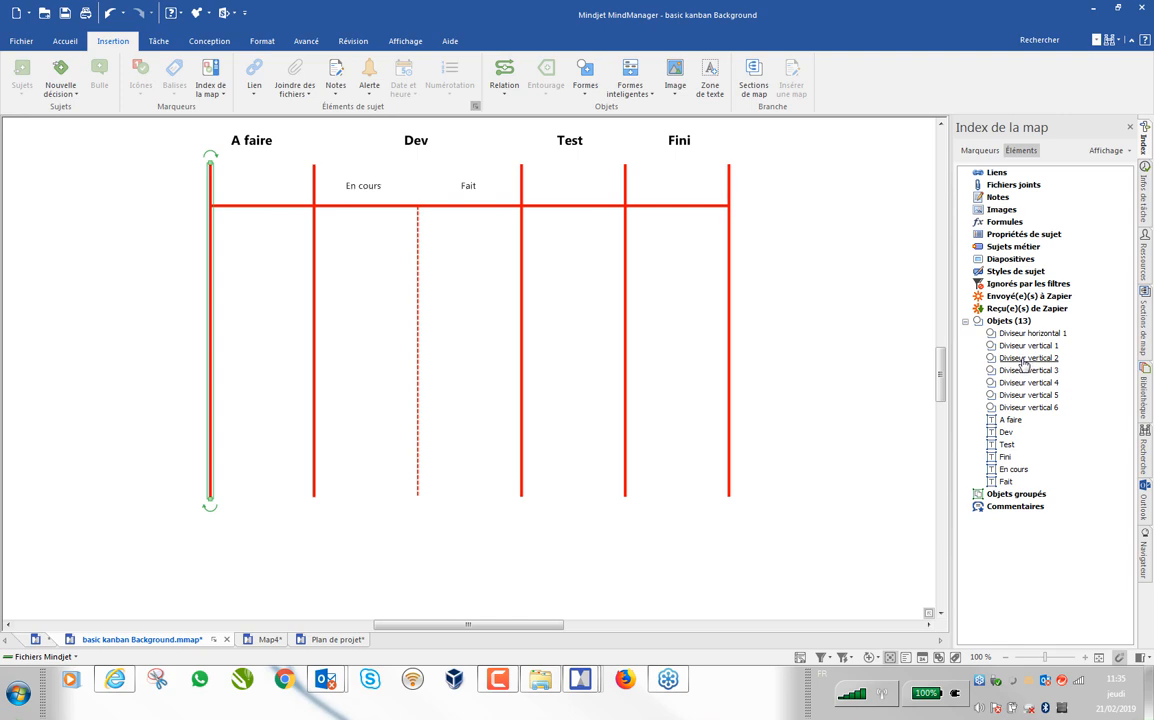
# Step: Rename the object Diviseur vertical 2 in the map index as Div 2
pyautogui.click(1023, 361)
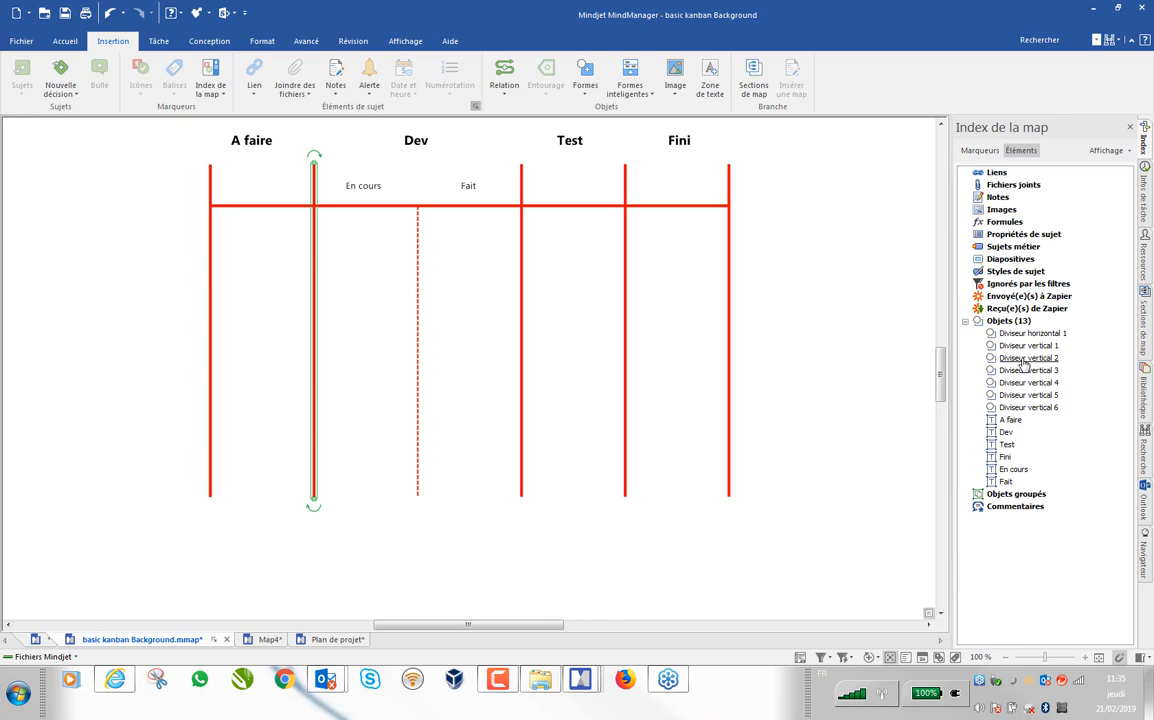
pyautogui.rightClick(1023, 363)
pyautogui.click(1055, 373)
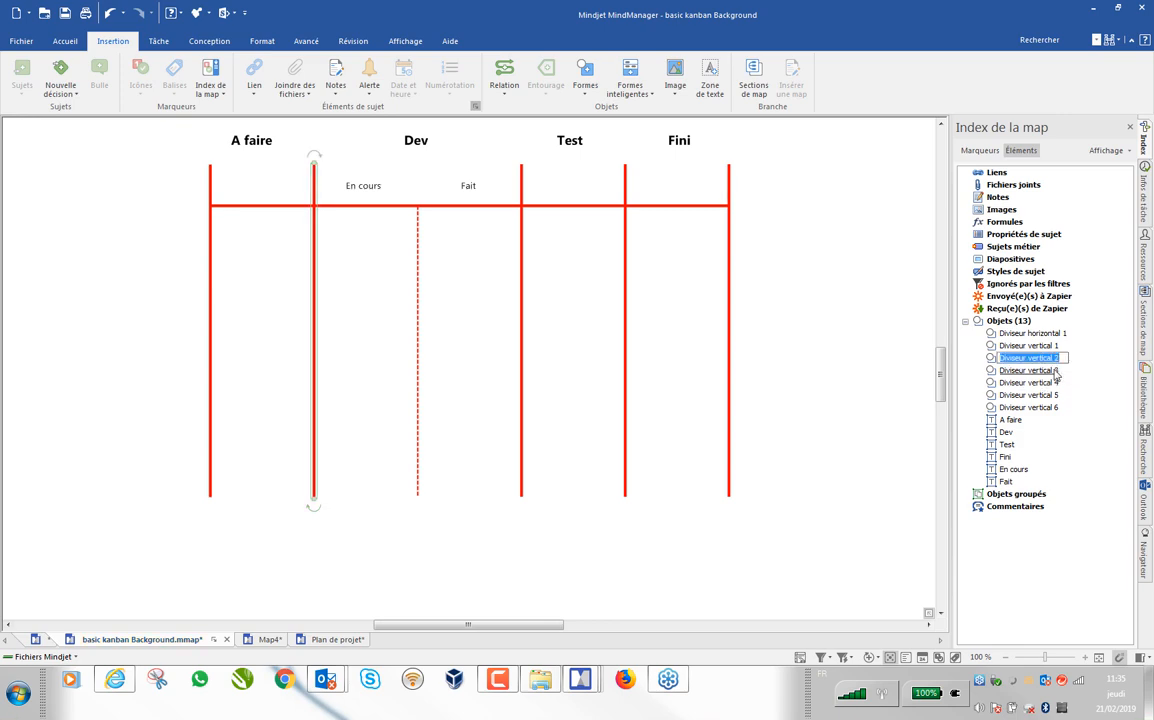
pyautogui.write('Div')
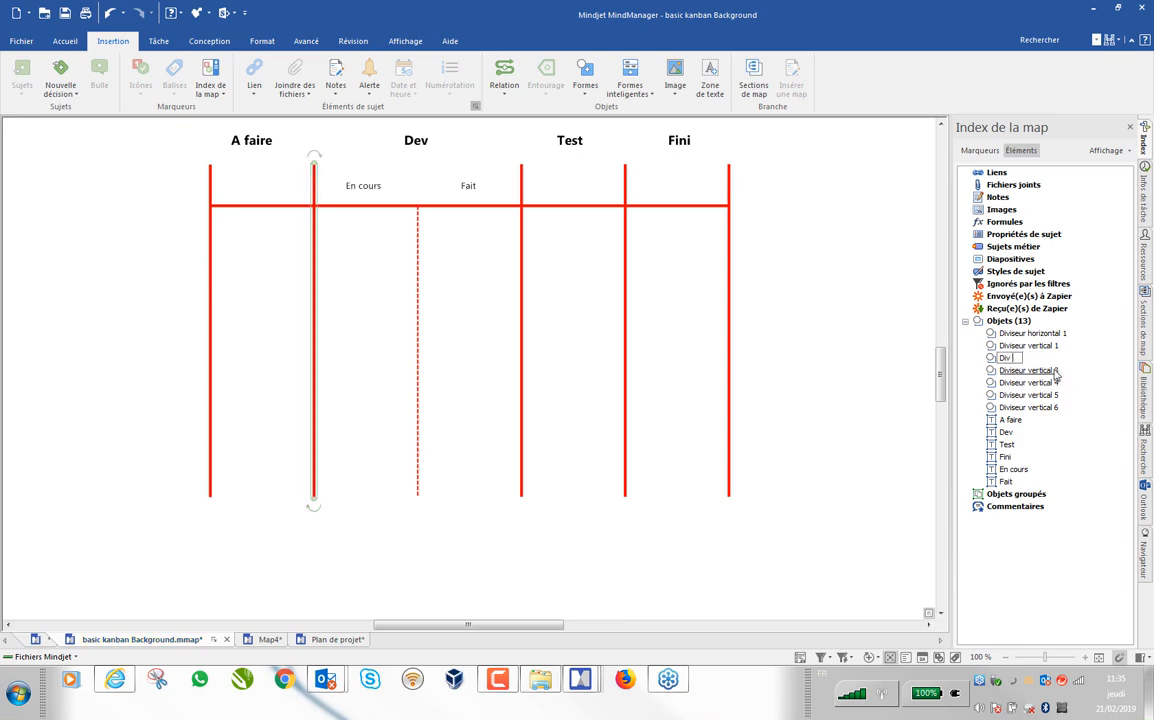
pyautogui.click(809, 352)
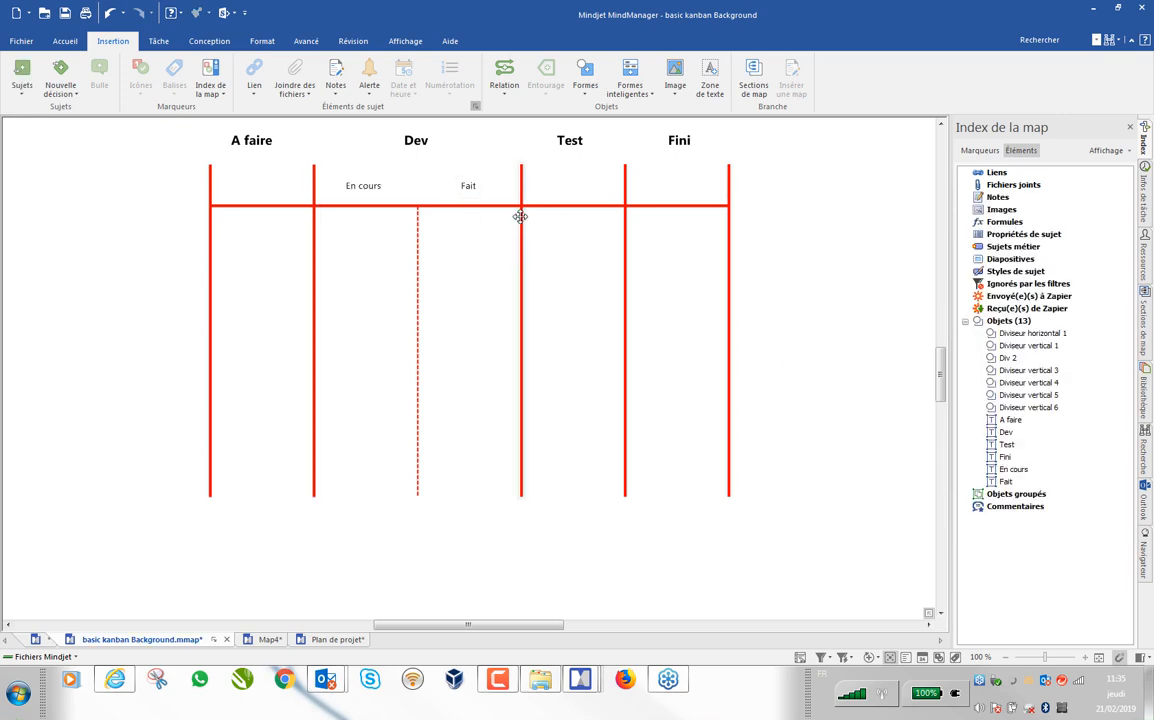
# Step: Rename the object Diviseur vertical 3 in the map index as Div 3
pyautogui.click(1025, 371)
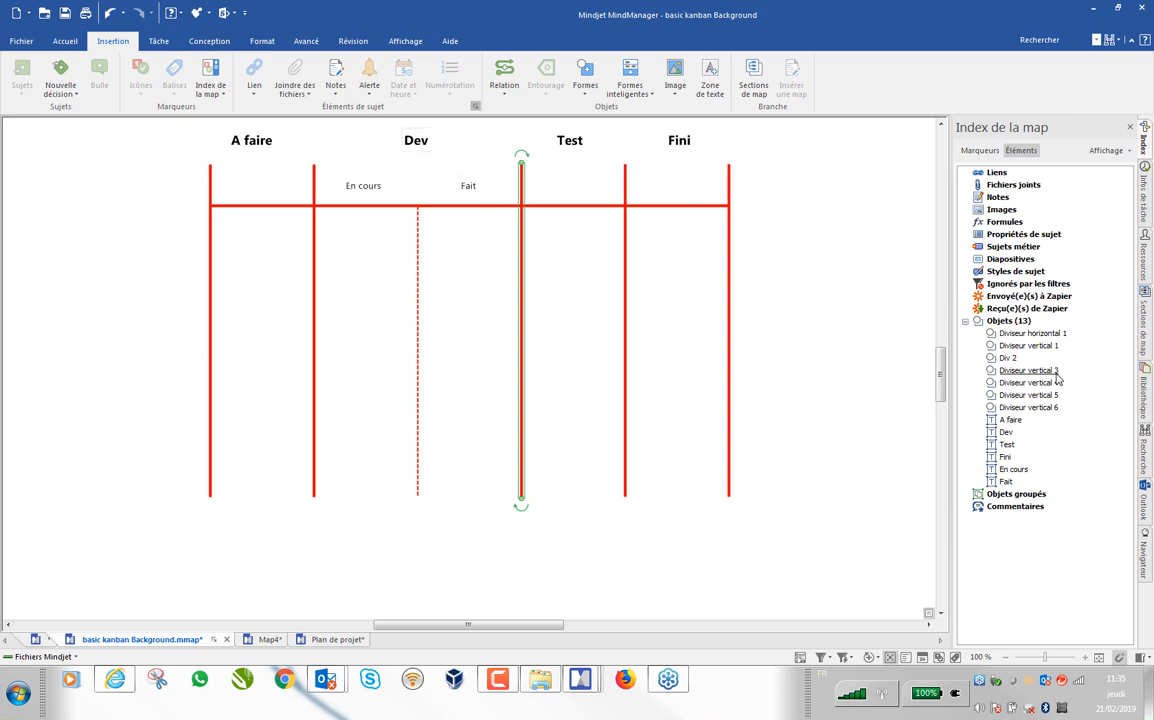
pyautogui.rightClick(1025, 373)
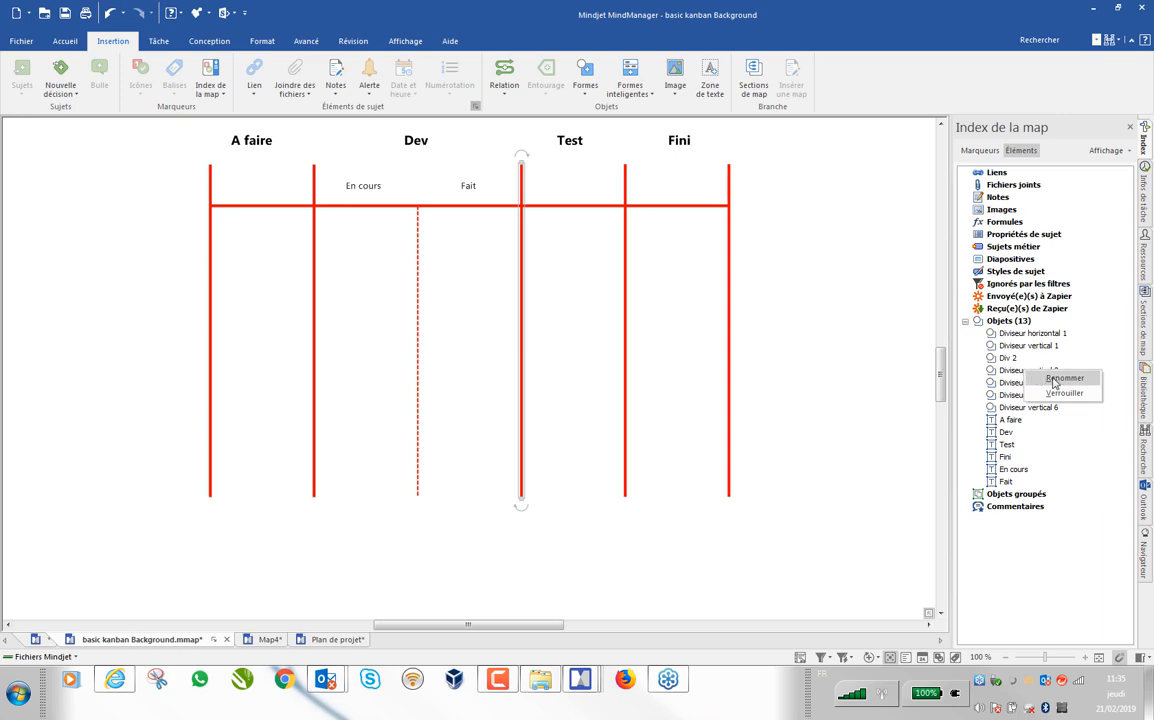
pyautogui.click(1062, 378)
pyautogui.write('Div 3')
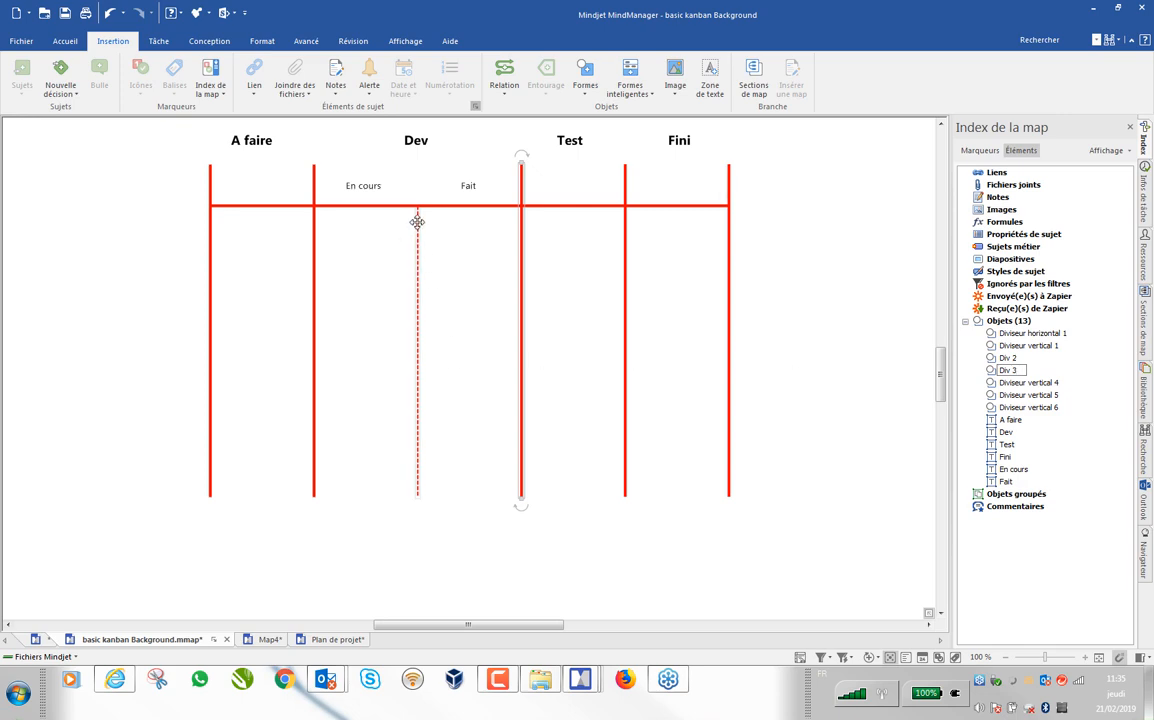
# Step: Rename the dashed divider, Diviseur vertical 6, in the map index as Div Dev
pyautogui.click(1031, 409)
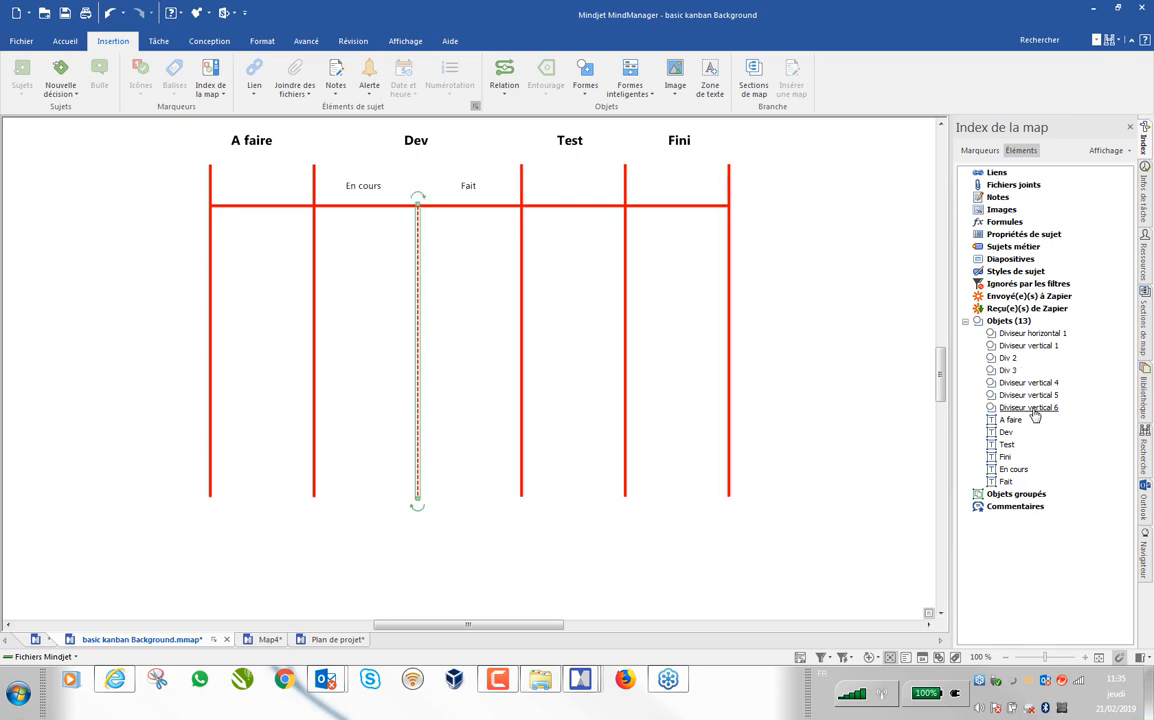
pyautogui.rightClick(1035, 416)
pyautogui.click(1012, 420)
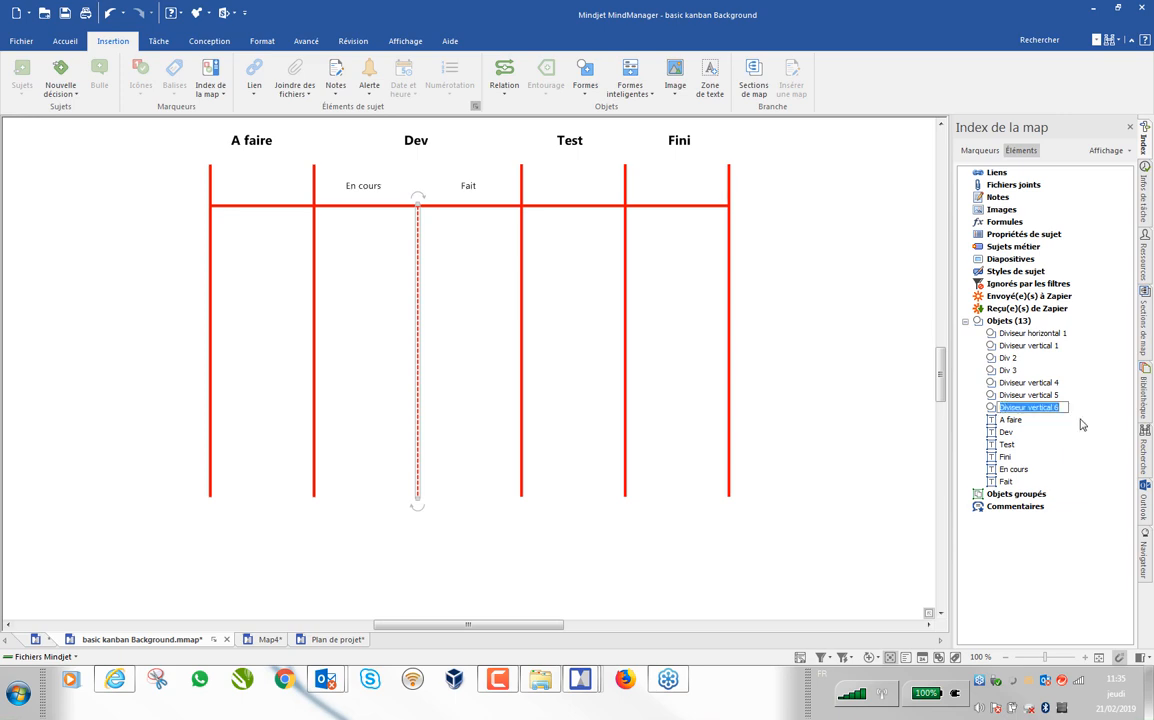
pyautogui.write('Div Dev')
pyautogui.click(851, 448)
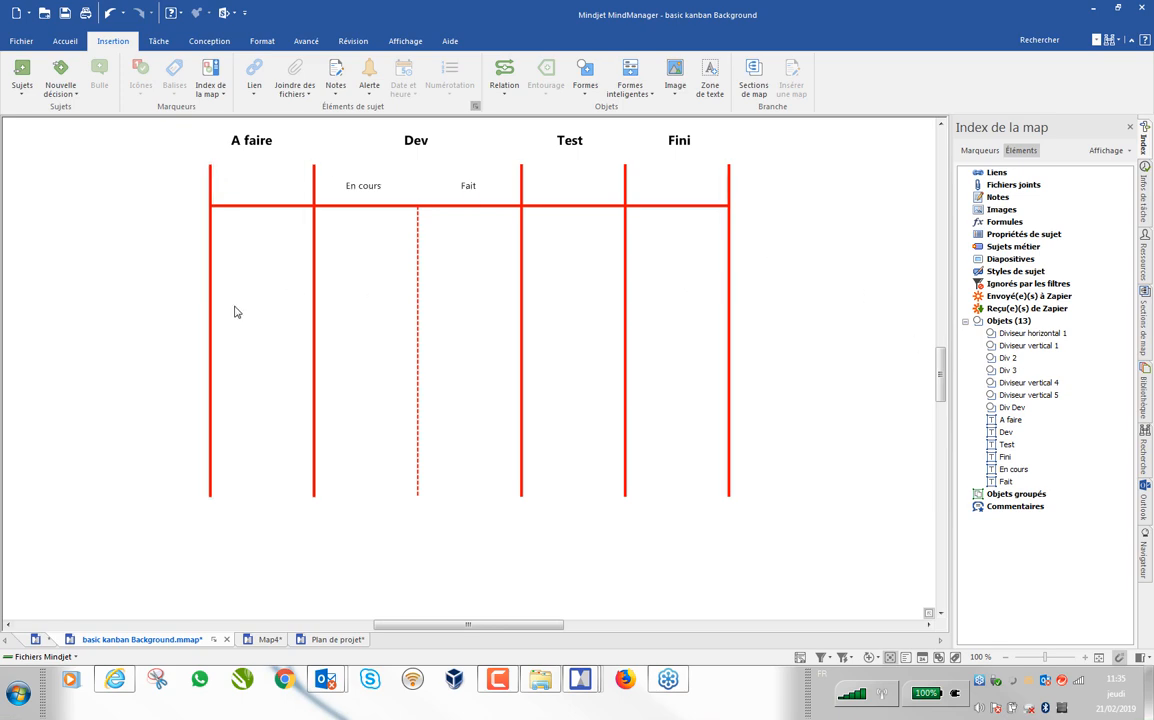
pyautogui.doubleClick(72, 354)
pyautogui.moveTo(82, 358); pyautogui.dragTo(131, 260)
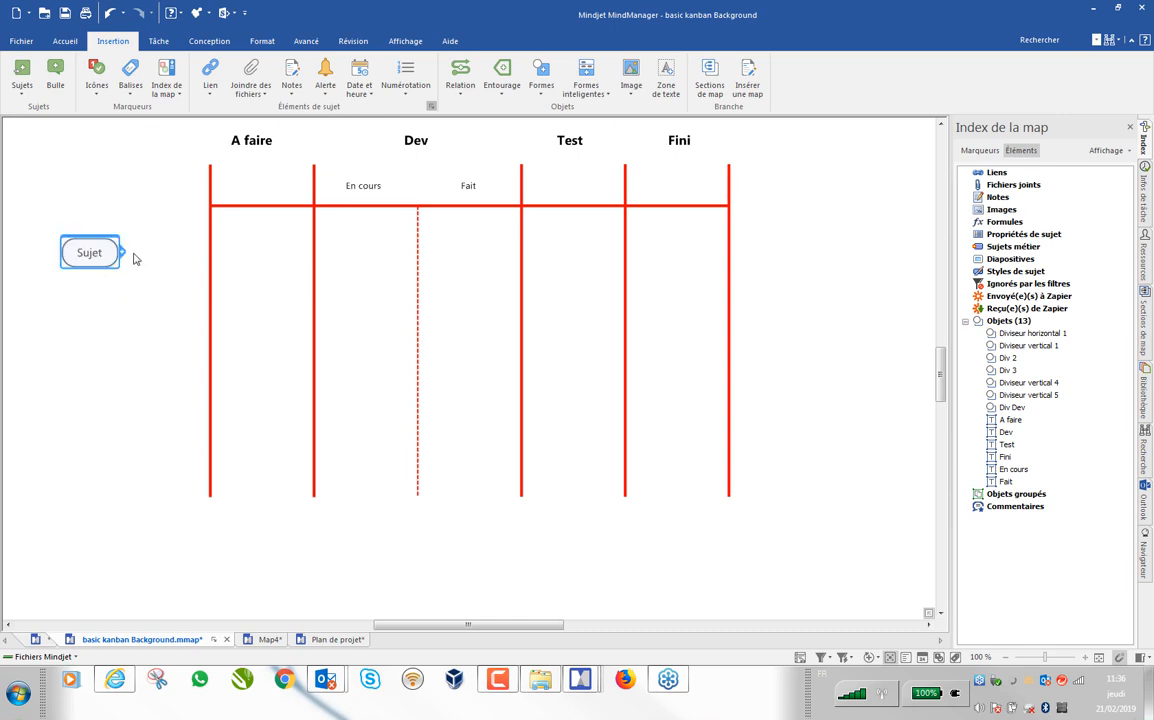
pyautogui.press('Delete')
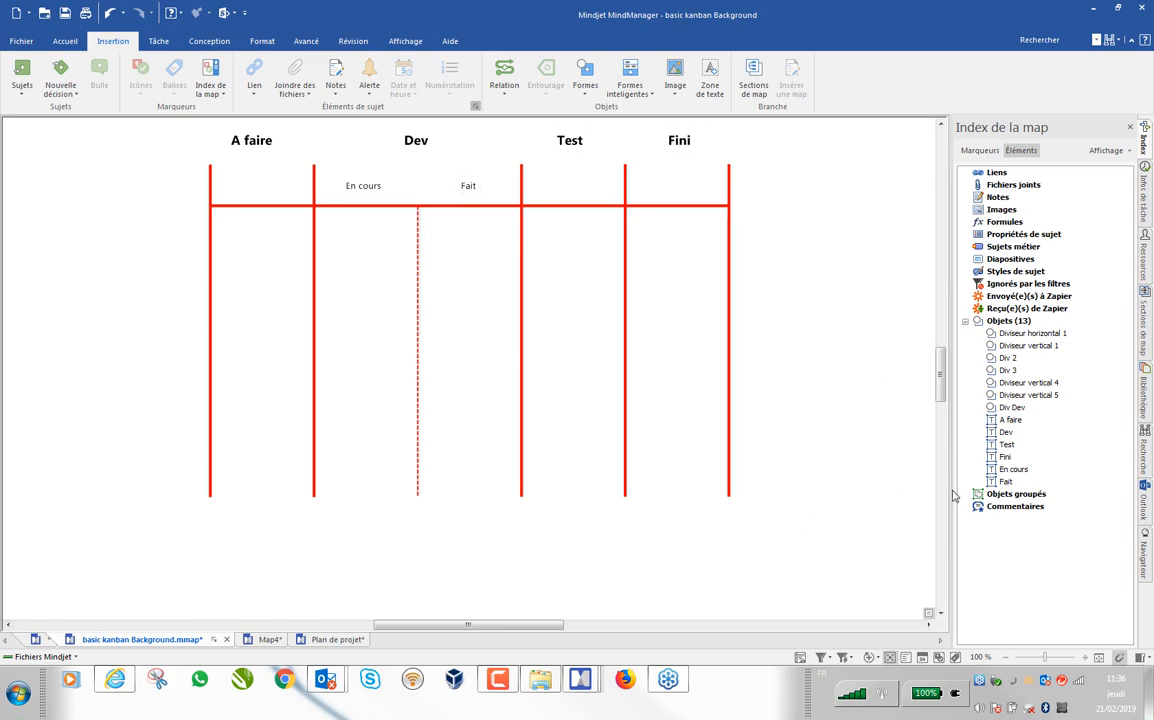
# Step: Group all dividers and headings of the Kanban board into one object and expand the grouped objects in the index
pyautogui.moveTo(837, 533); pyautogui.dragTo(295, 198)
pyautogui.moveTo(250, 163); pyautogui.dragTo(120, 238)
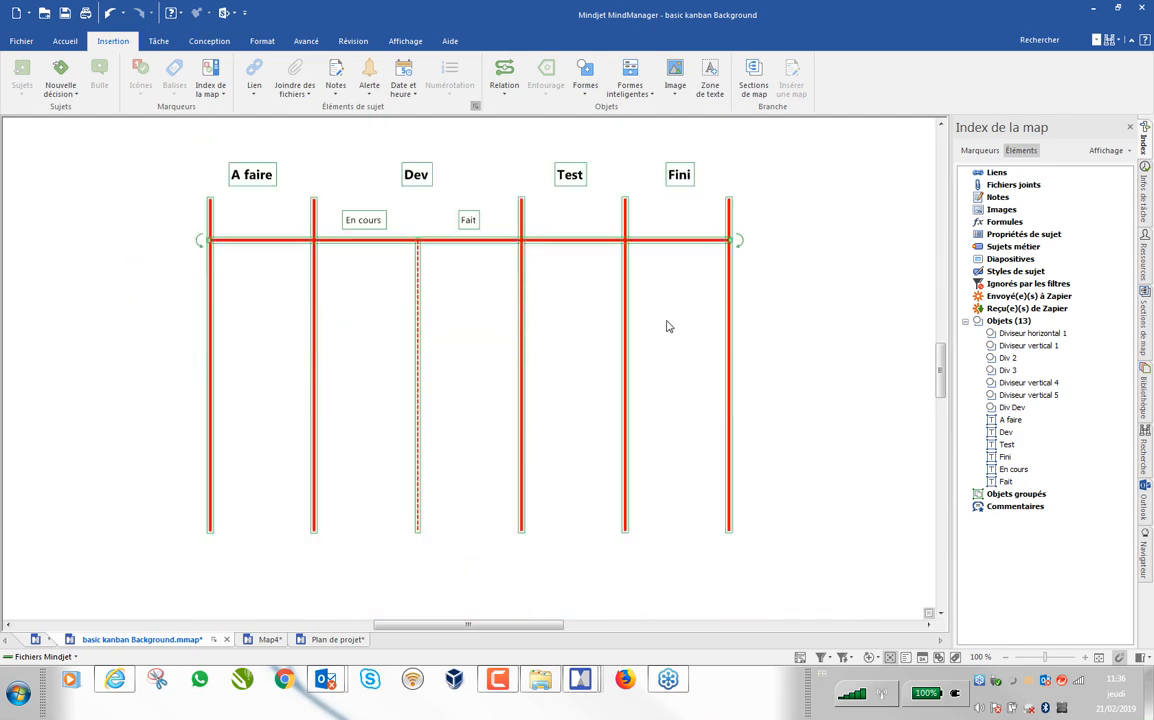
pyautogui.rightClick(728, 331)
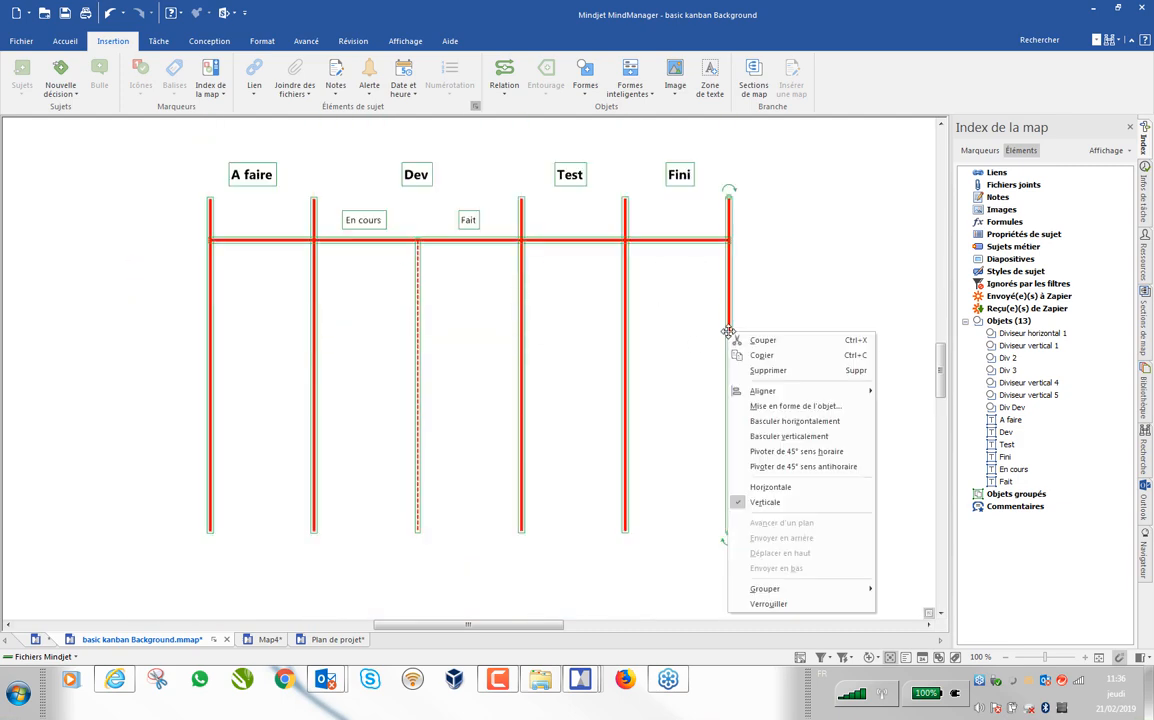
pyautogui.moveTo(766, 590)
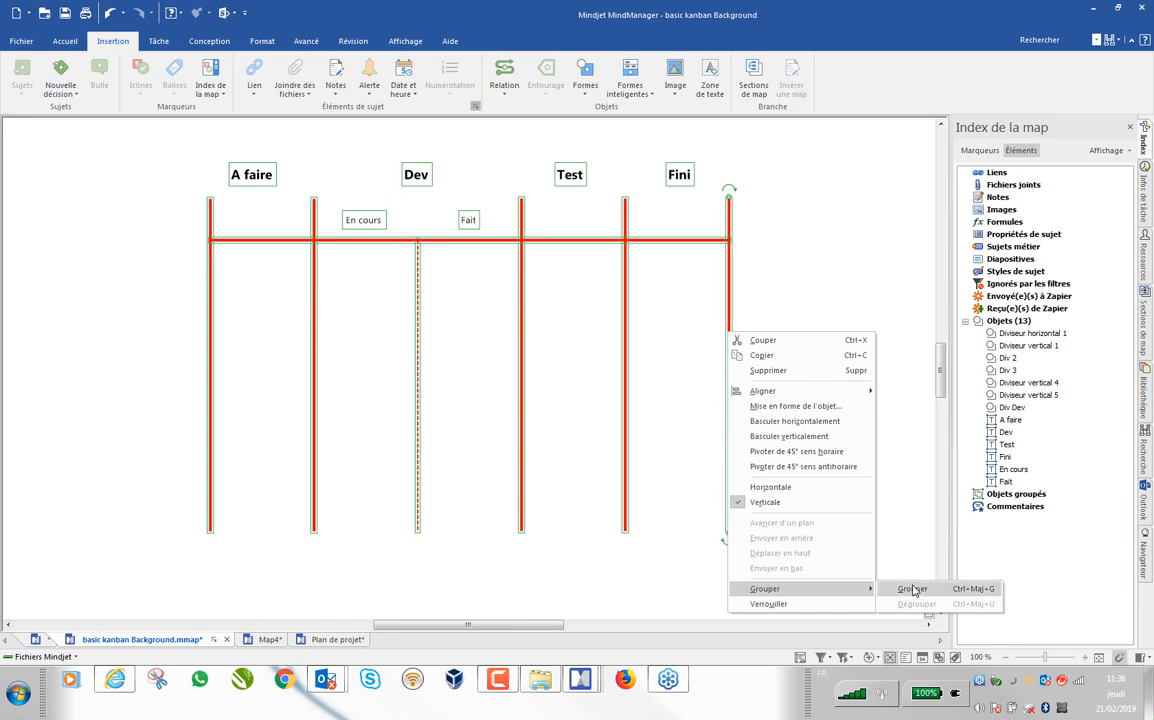
pyautogui.click(912, 589)
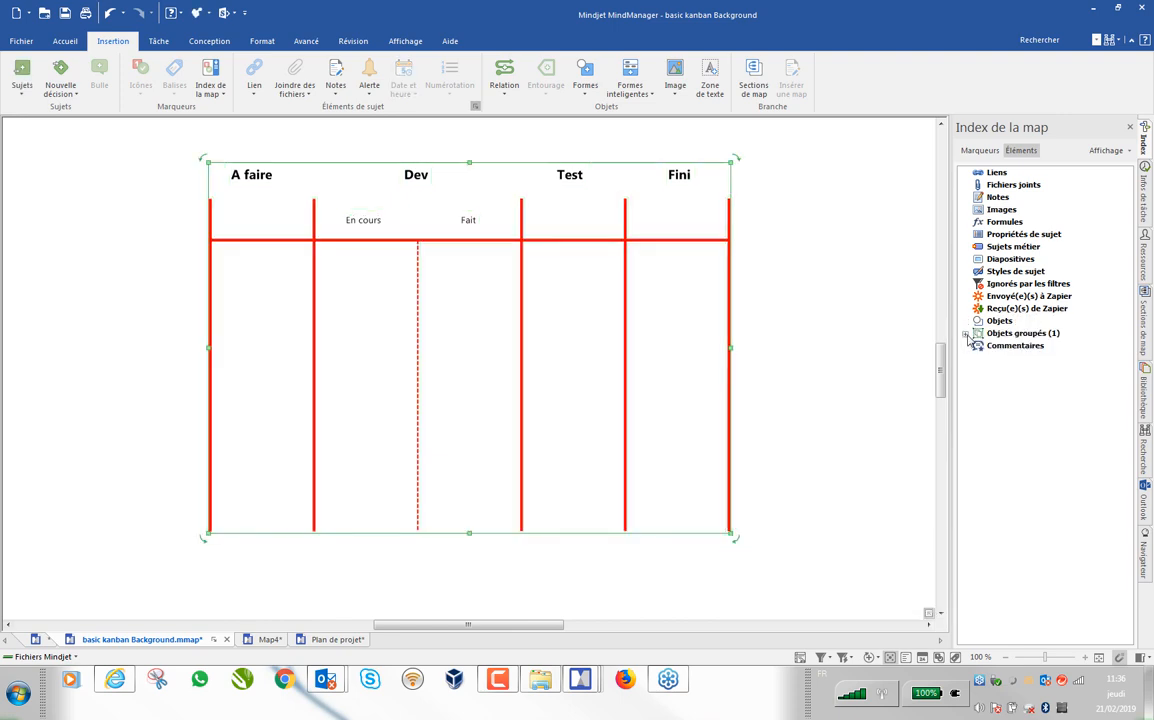
pyautogui.click(965, 333)
pyautogui.click(817, 366)
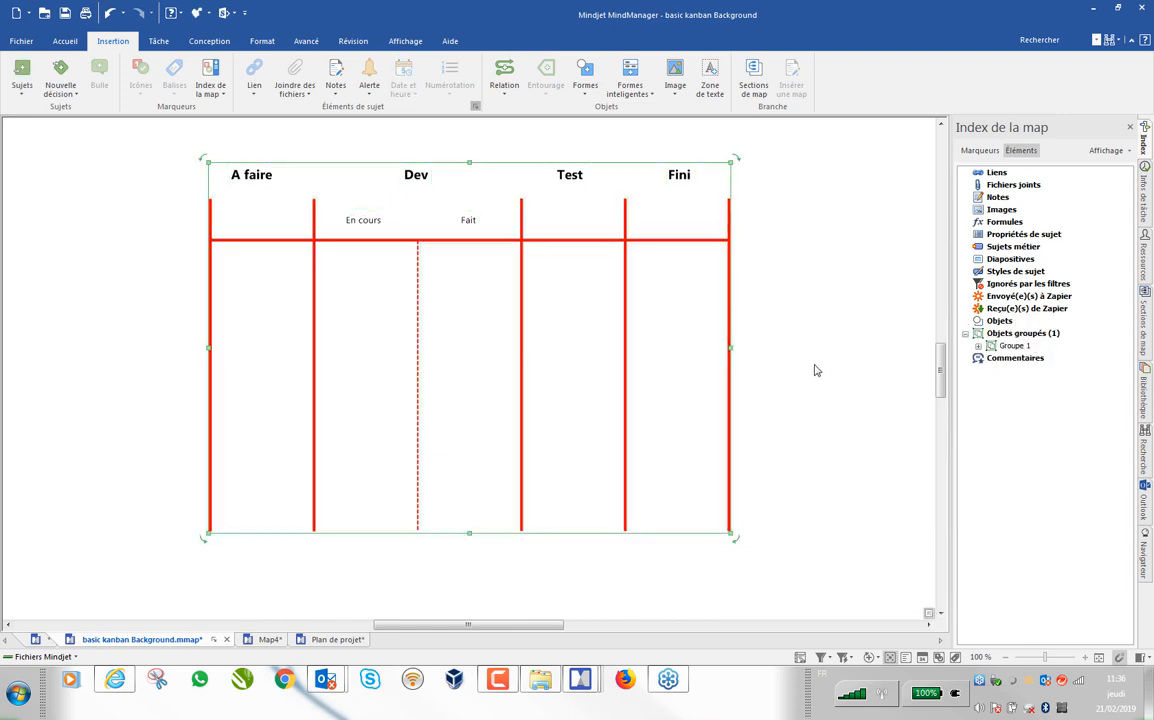
# Step: Enlarge the grouped Kanban board in both width and height from its lower-right corner
pyautogui.scroll(-2, 650, 433)
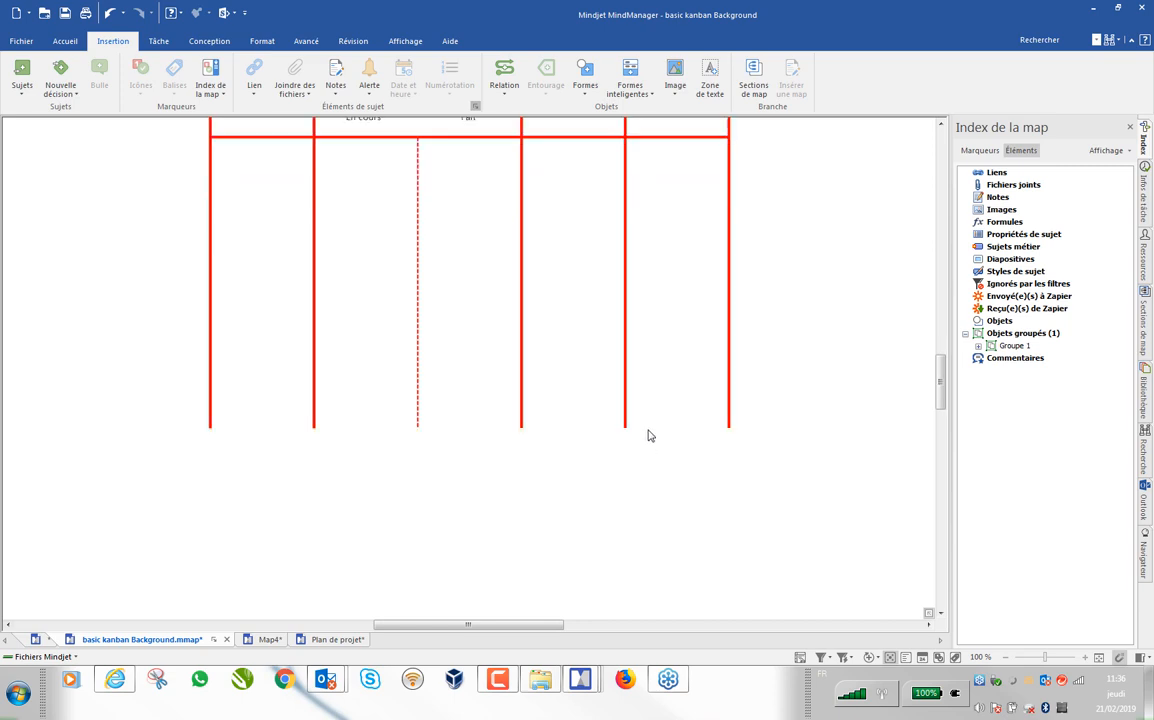
pyautogui.scroll(2, 650, 433)
pyautogui.scroll(-1, 653, 430)
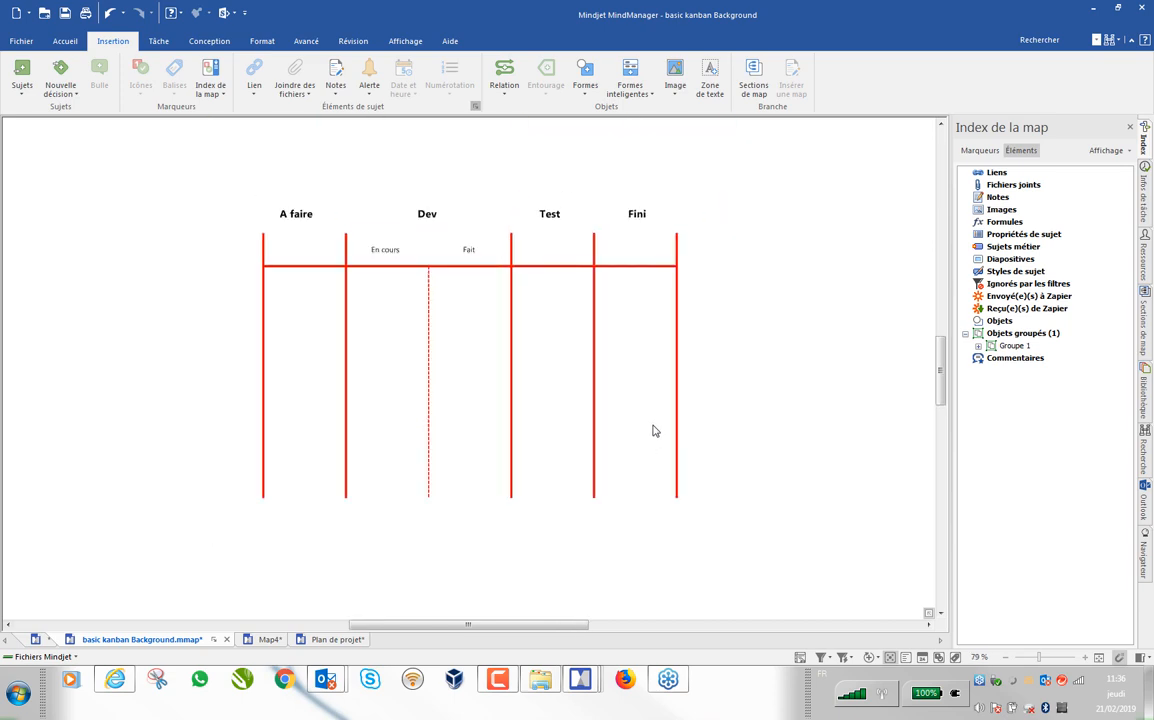
pyautogui.scroll(2, 653, 430)
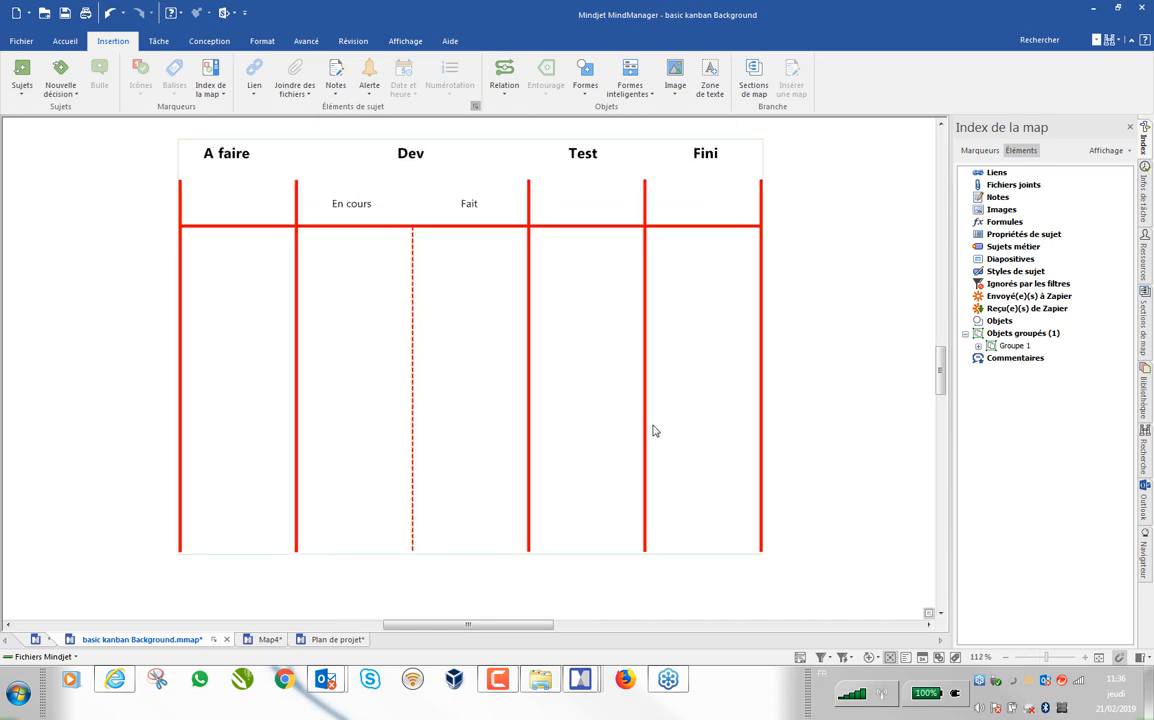
pyautogui.click(762, 553)
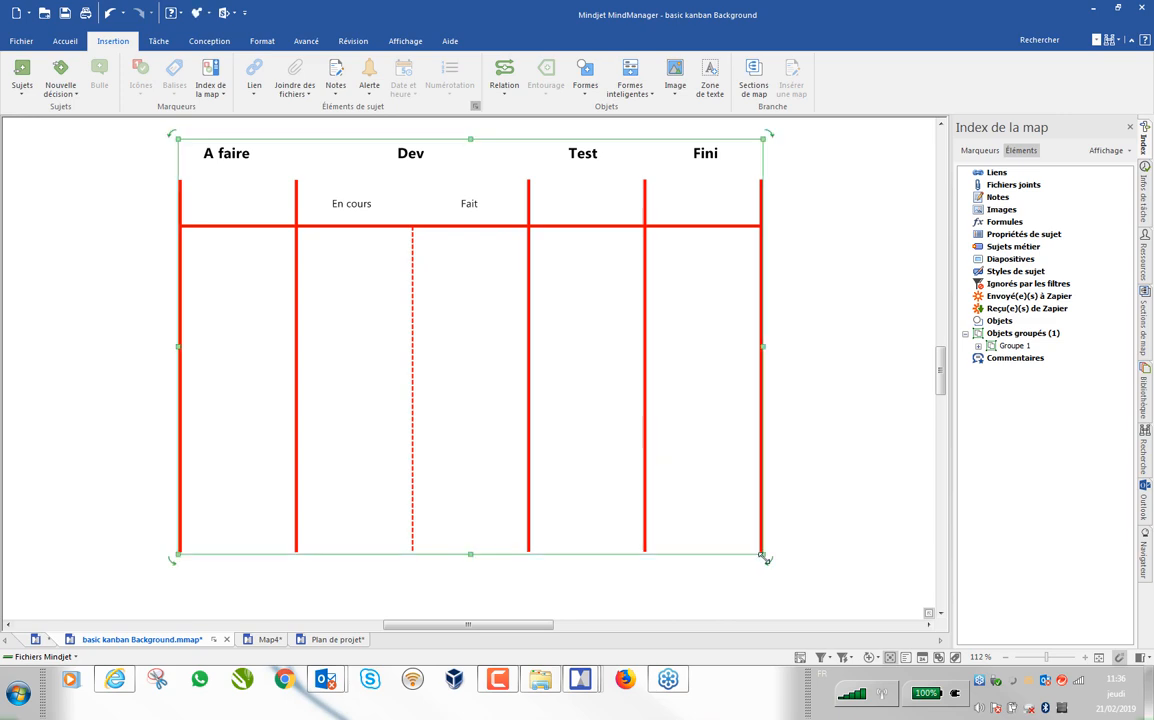
pyautogui.moveTo(765, 558); pyautogui.dragTo(857, 621)
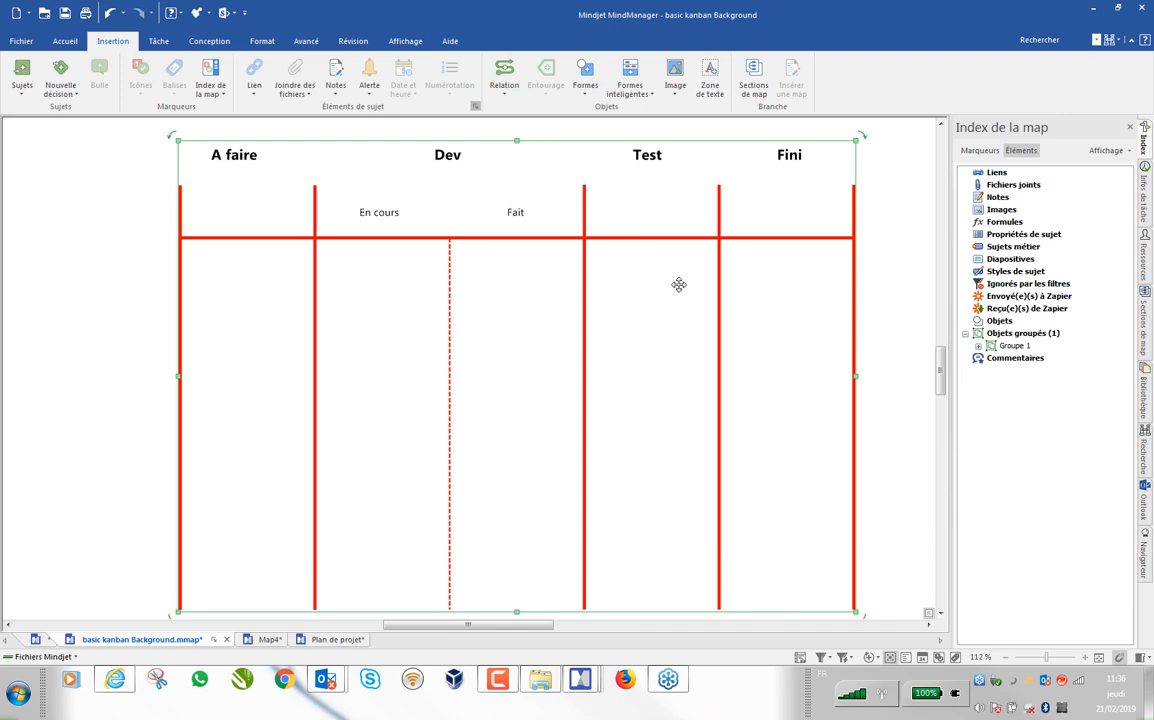
# Step: Lock the background objects of the map and close the map index
pyautogui.rightClick(877, 318)
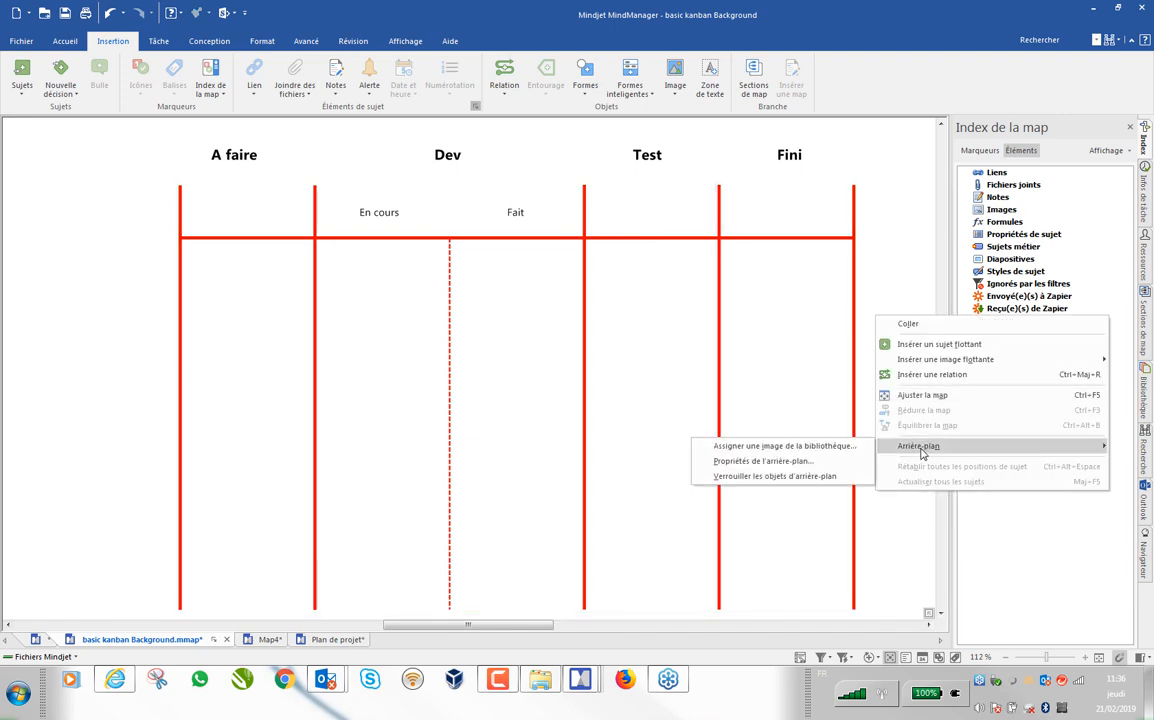
pyautogui.moveTo(853, 445)
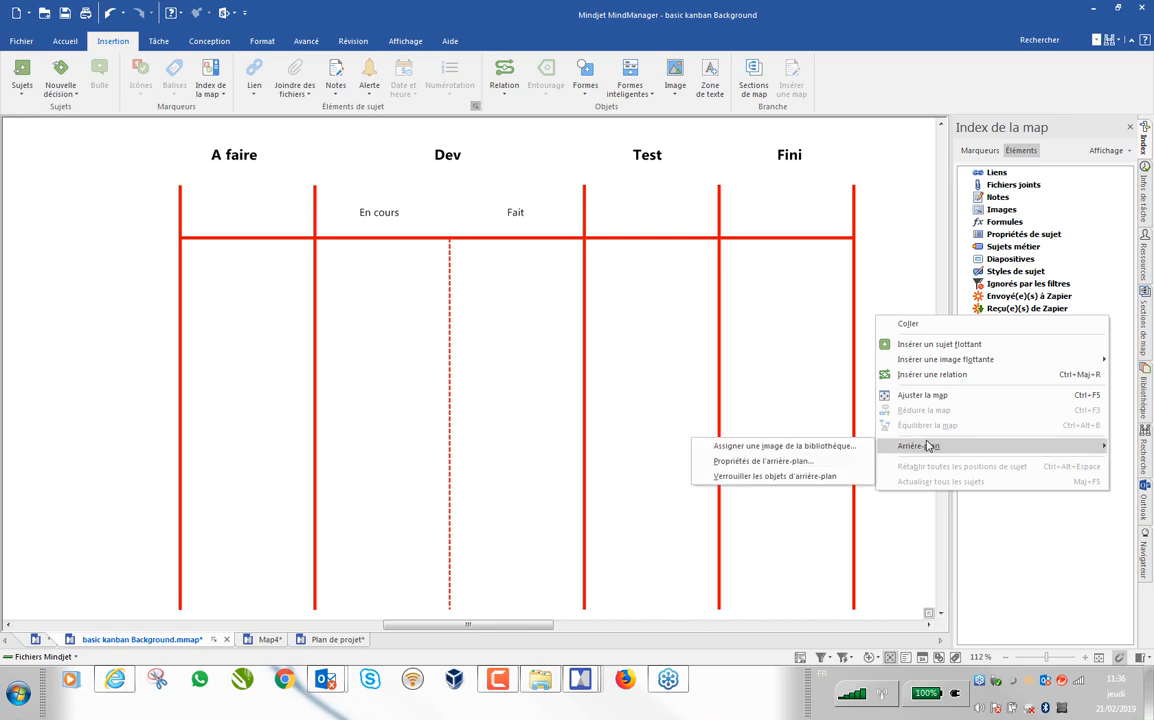
pyautogui.click(818, 477)
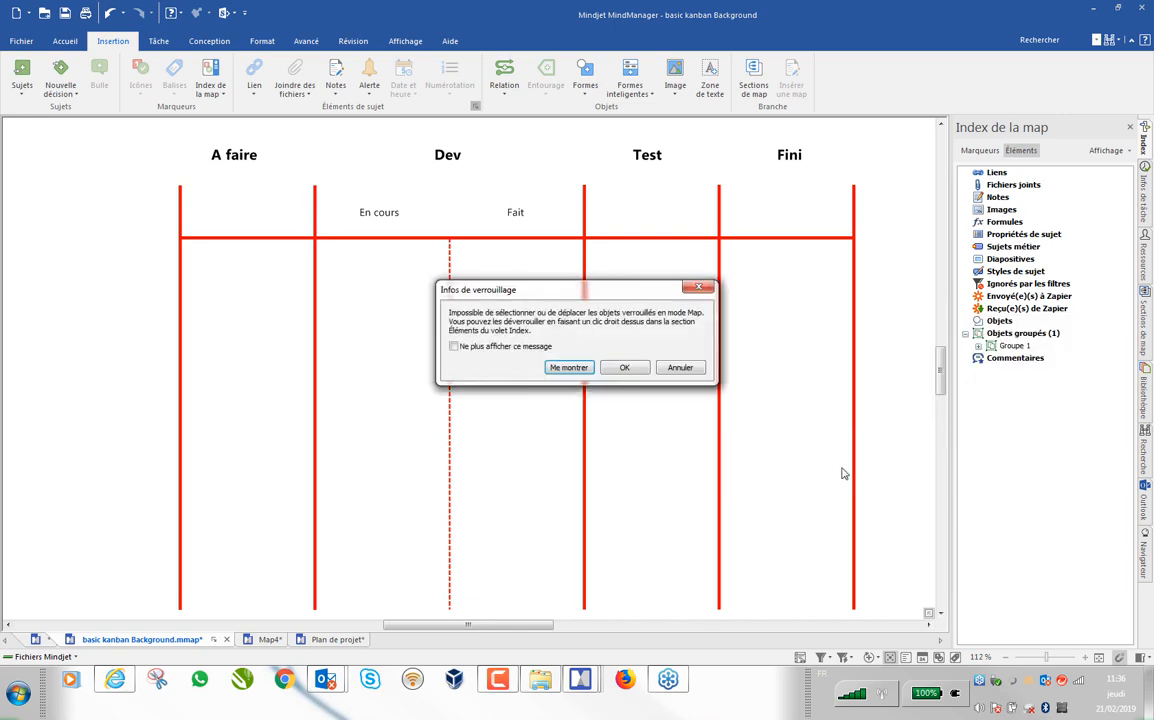
pyautogui.click(626, 368)
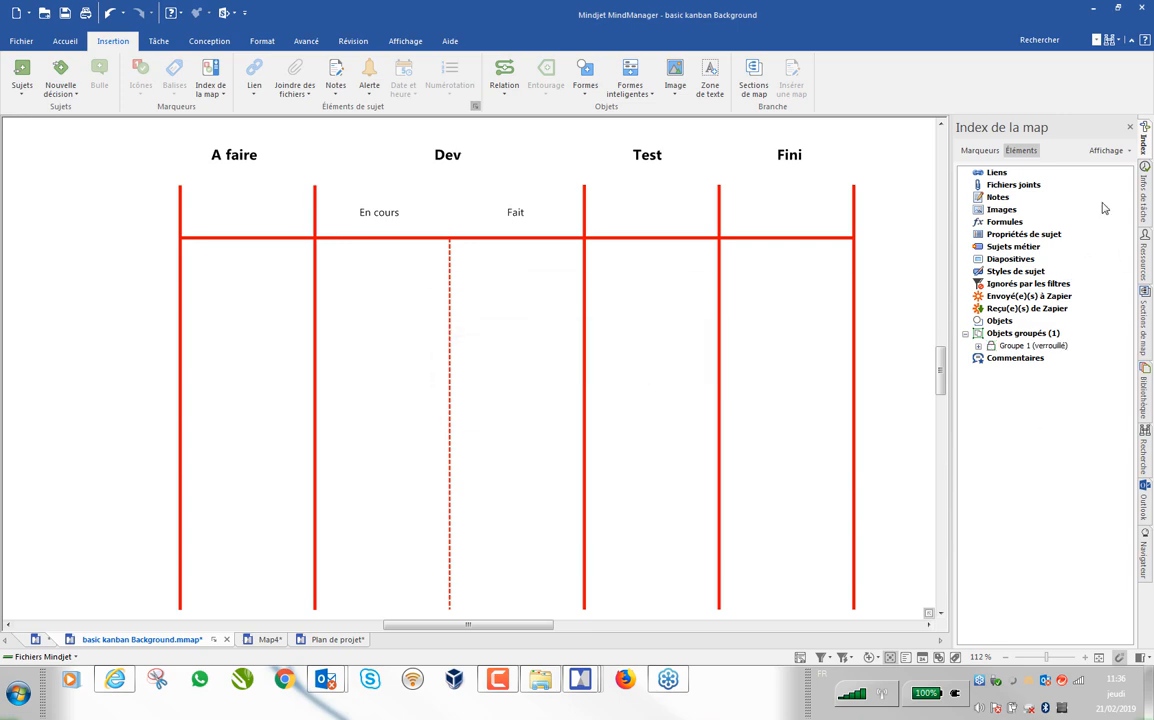
pyautogui.click(1130, 127)
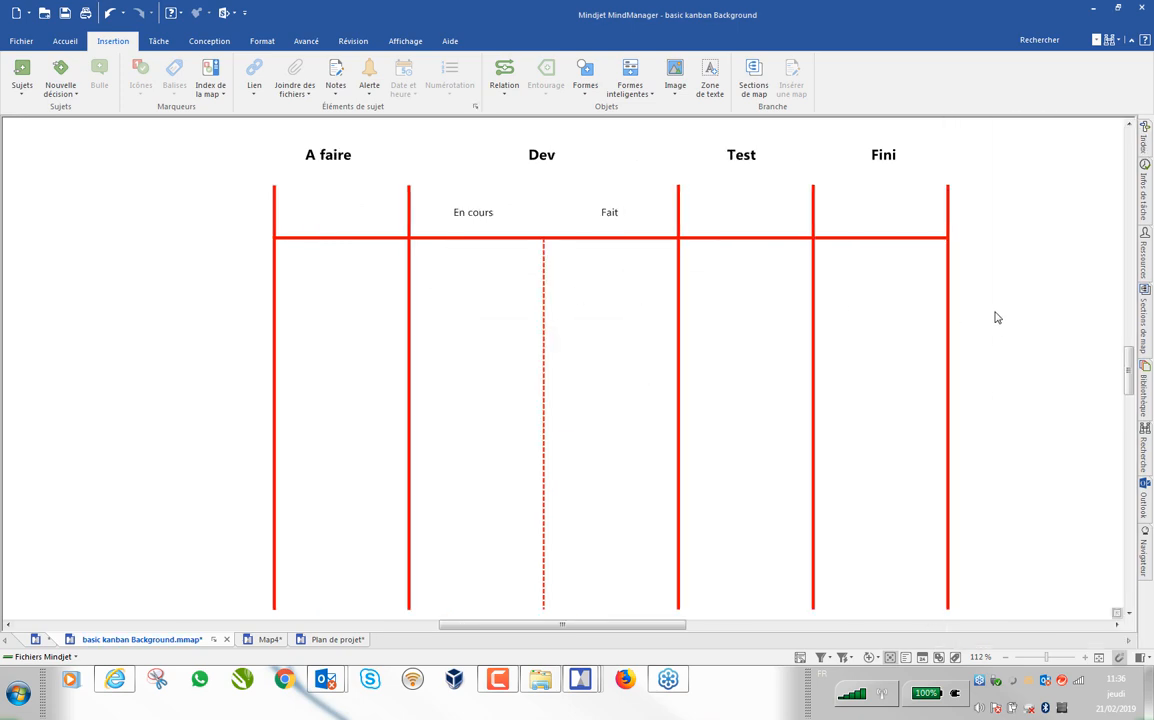
# Step: Insert a floating topic and place it in the En cours column under Dev
pyautogui.scroll(-2, 1130, 388)
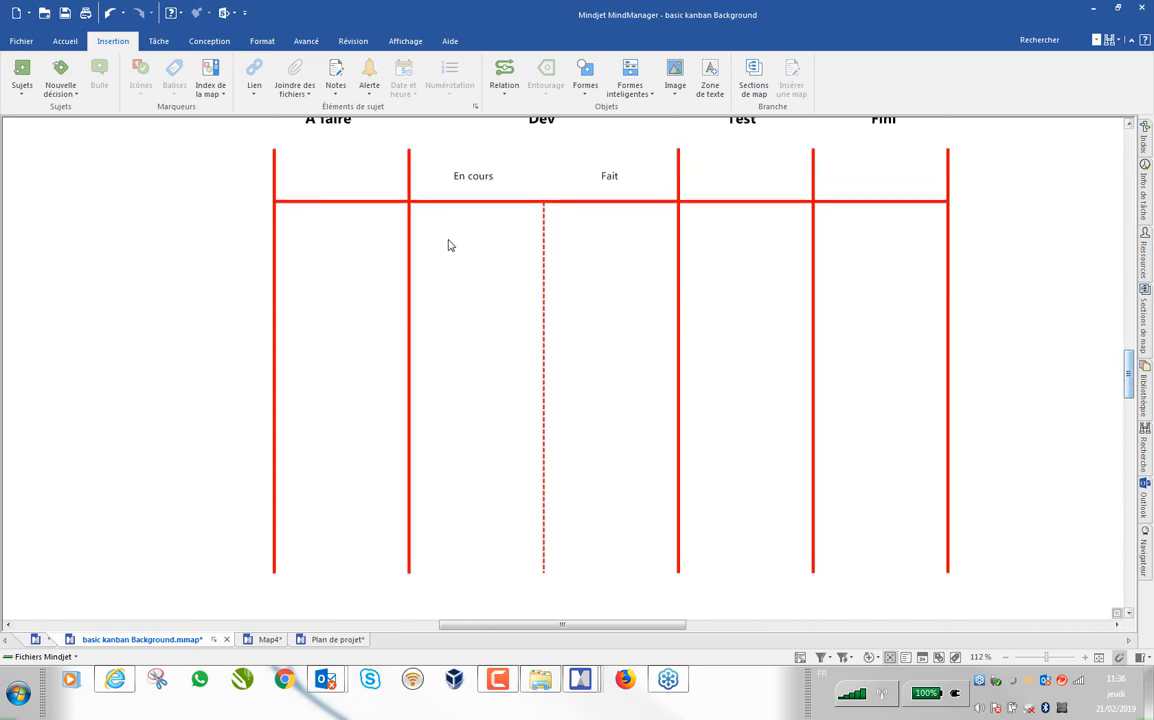
pyautogui.doubleClick(440, 278)
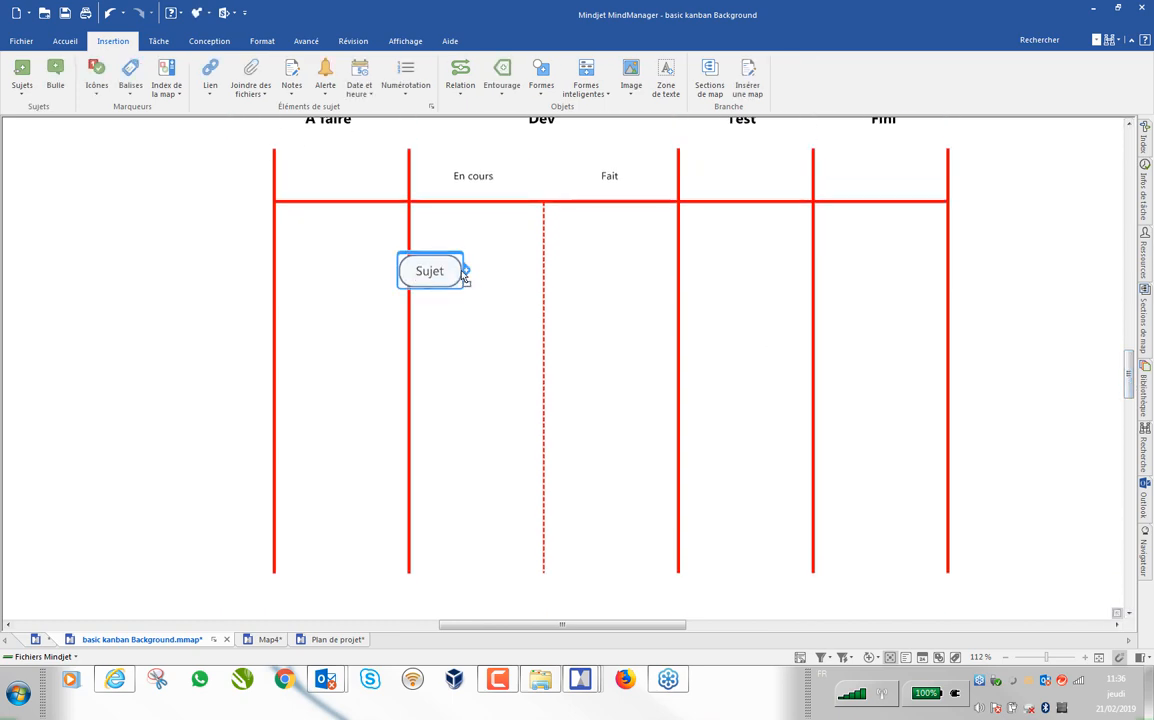
pyautogui.moveTo(440, 278); pyautogui.dragTo(480, 275)
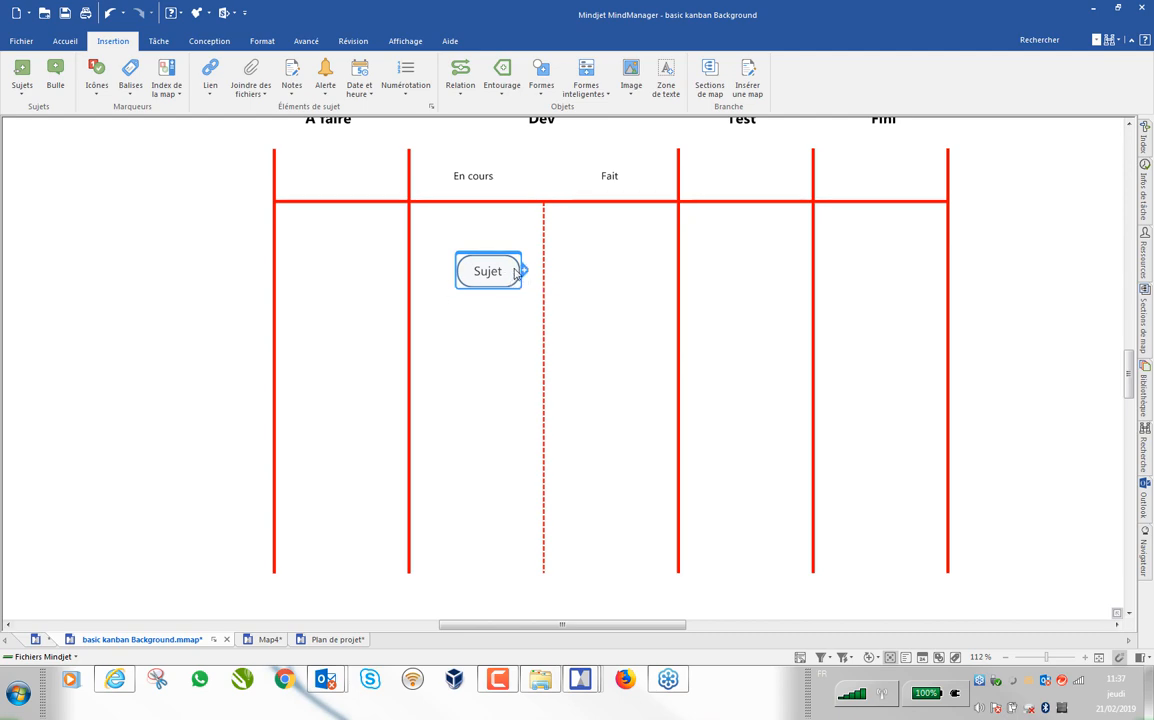
# Step: Add a new tag named Dev - En cours to the Kanban group of the map's markers
pyautogui.click(1145, 140)
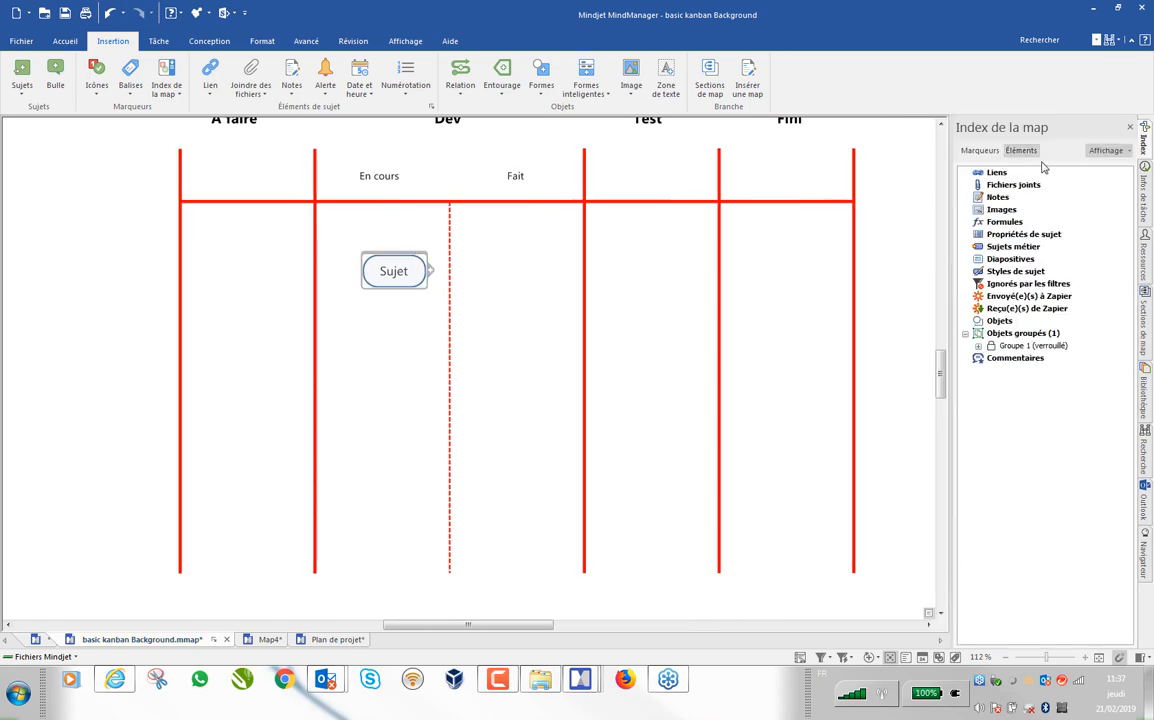
pyautogui.click(980, 150)
pyautogui.click(967, 224)
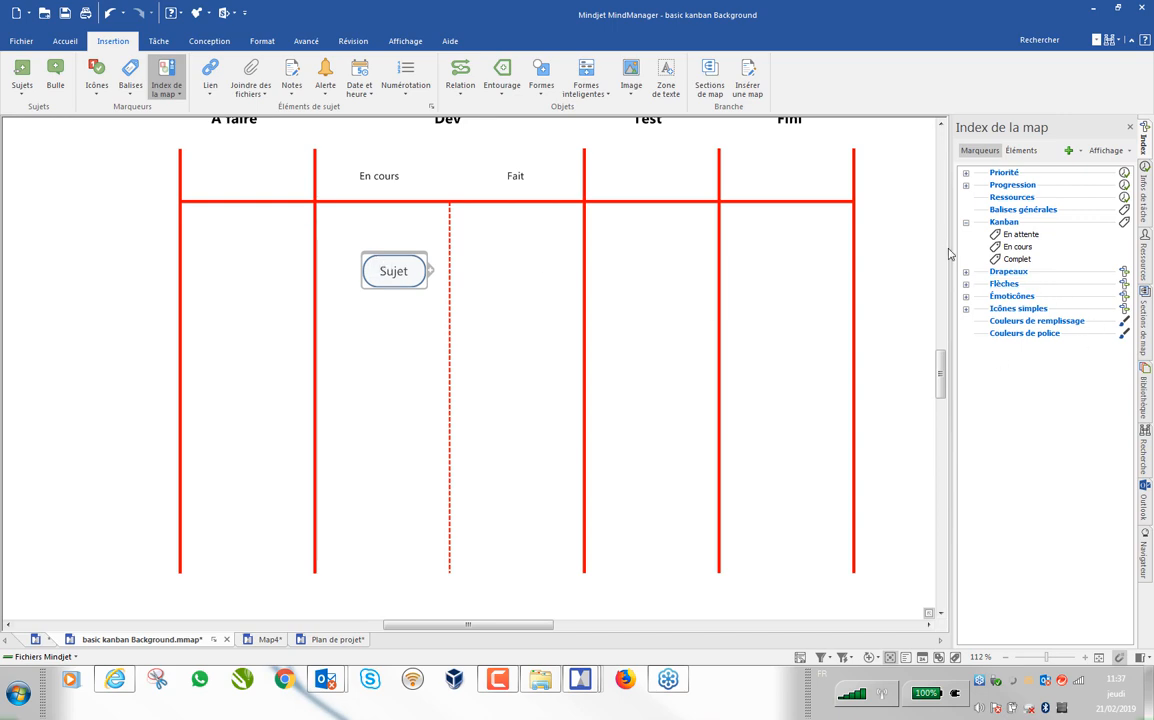
pyautogui.rightClick(1000, 223)
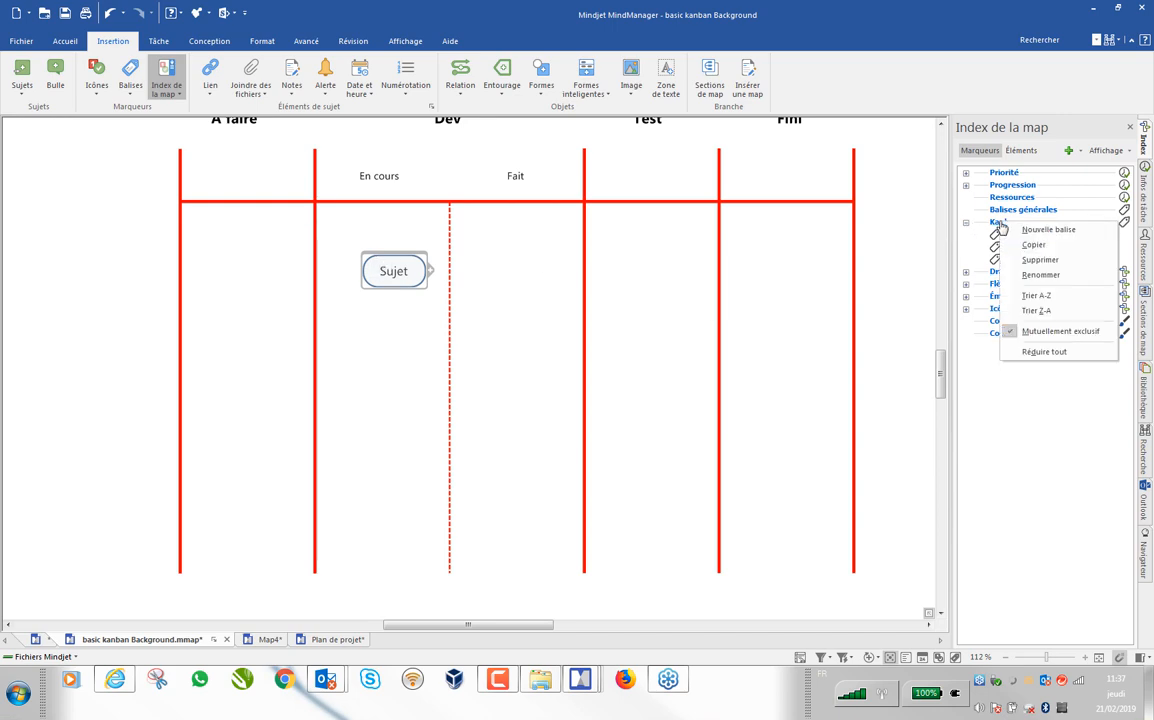
pyautogui.click(1040, 242)
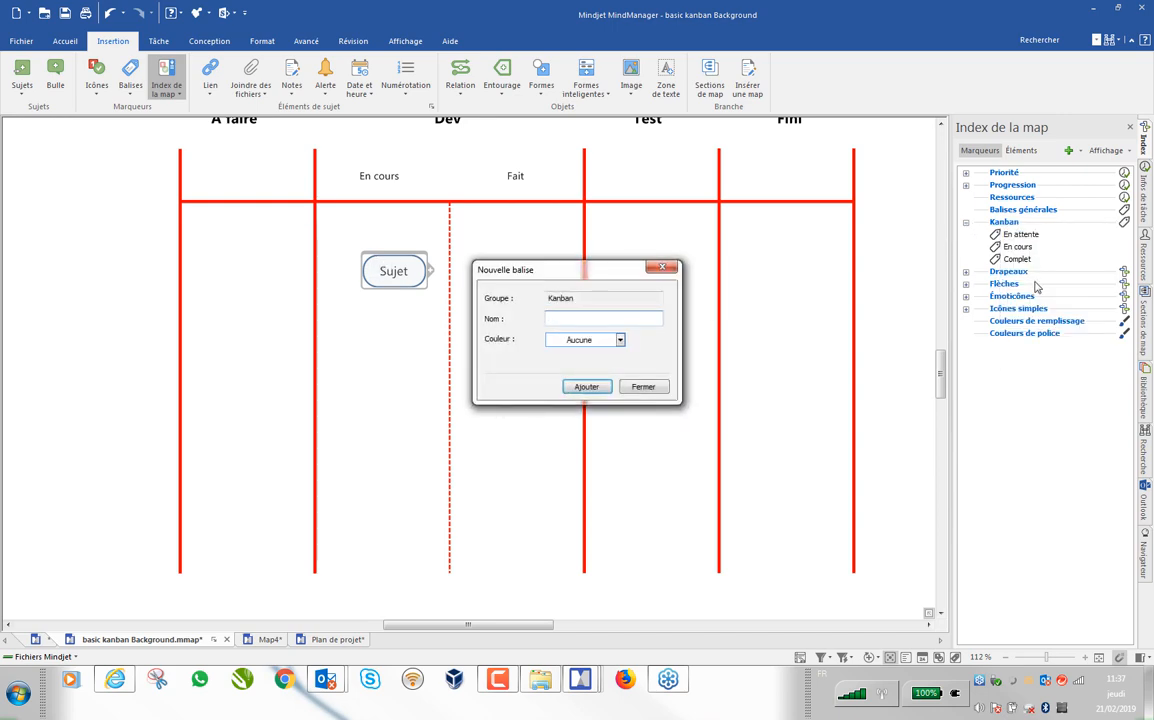
pyautogui.write('Dev - En cours')
pyautogui.click(589, 388)
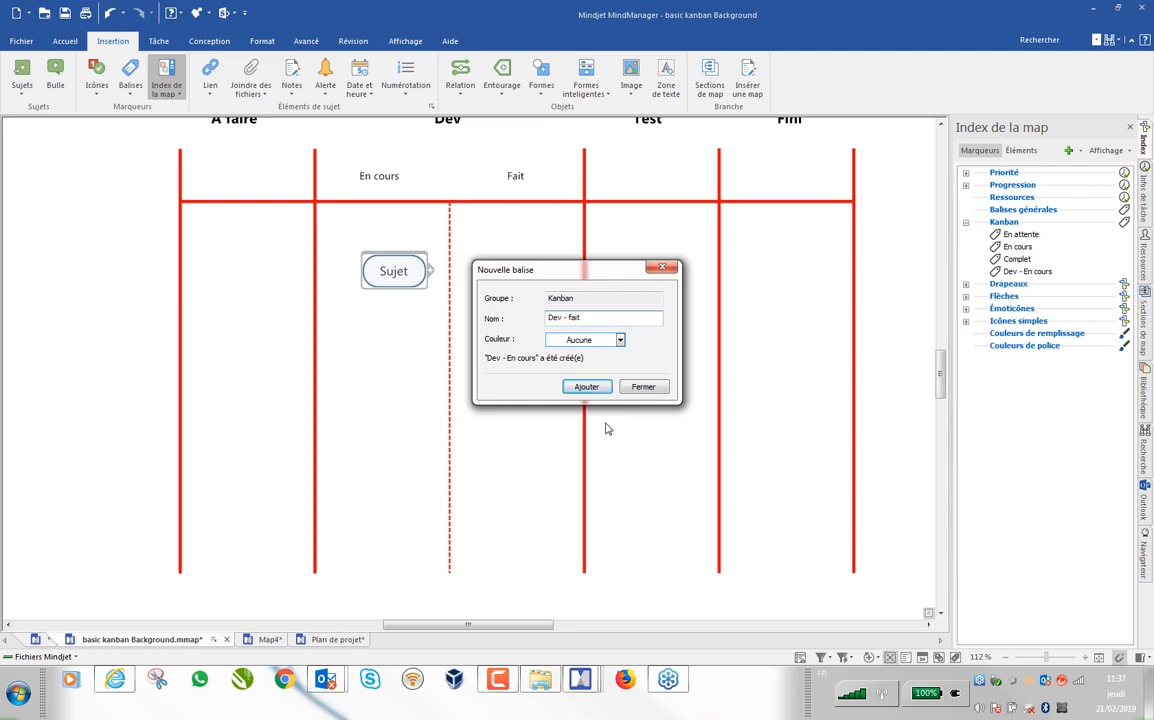
# Step: Add the tag Dev - fait to the Kanban group and finish creating tags
pyautogui.click(588, 388)
pyautogui.click(644, 388)
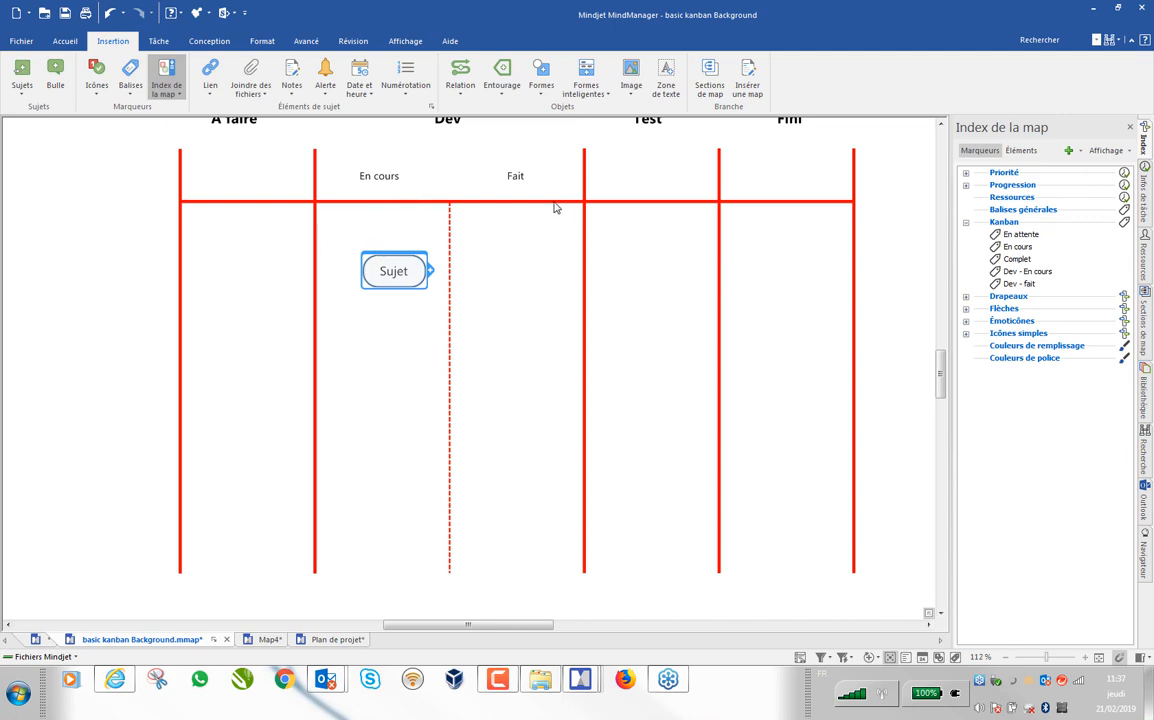
# Step: Open the map's SmartRules and deactivate the three existing task-highlighting rules
pyautogui.click(306, 41)
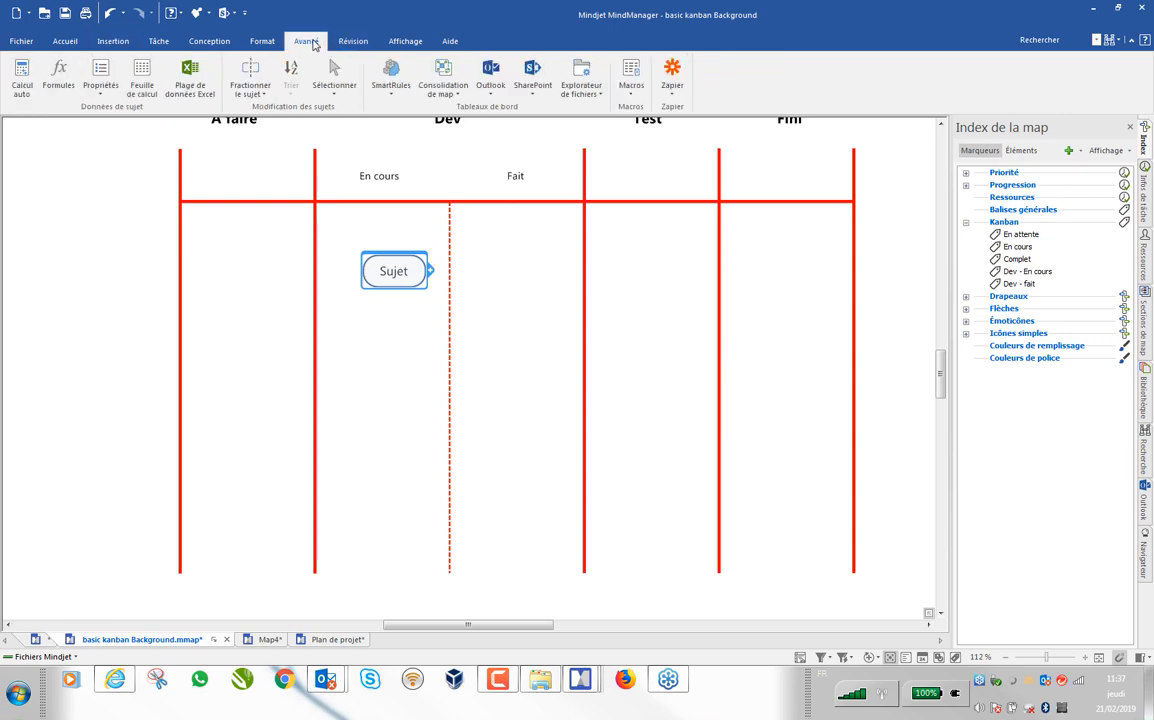
pyautogui.click(388, 76)
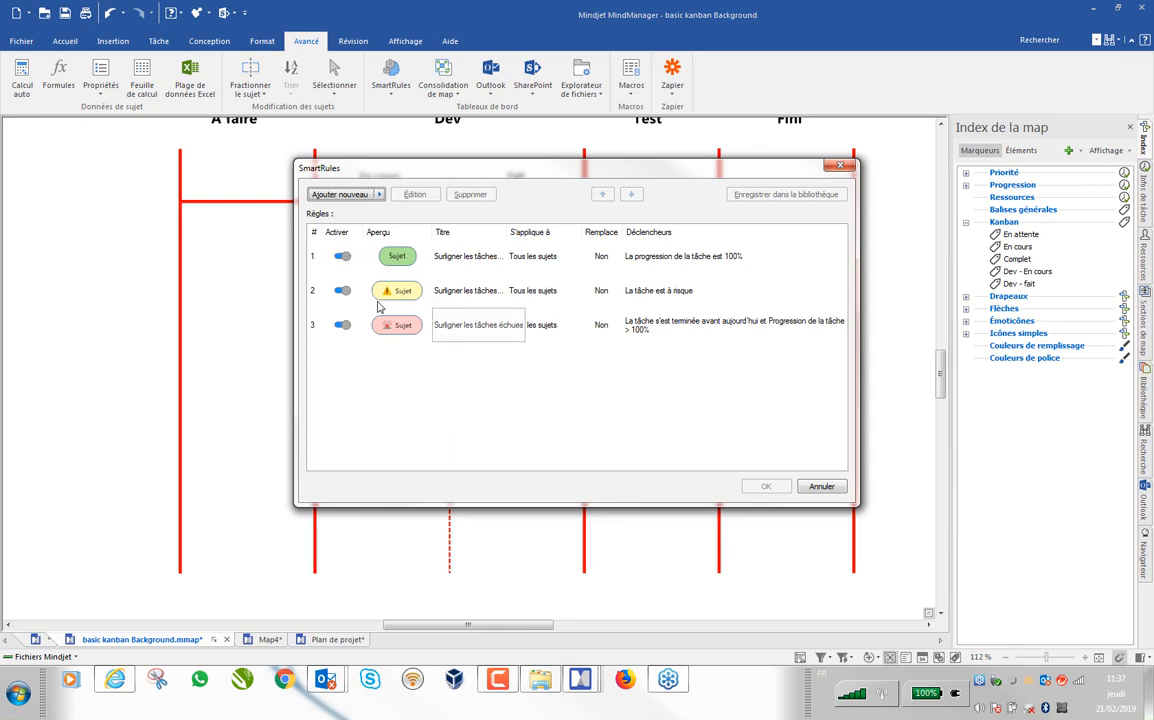
pyautogui.click(346, 258)
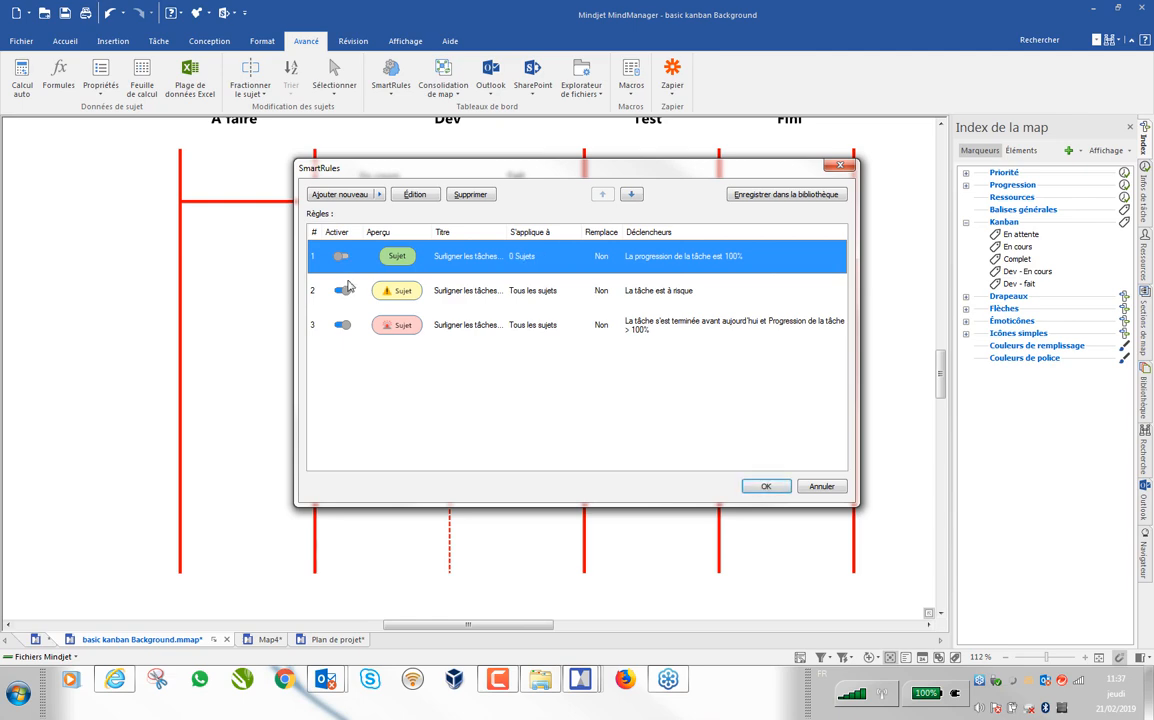
pyautogui.click(342, 290)
pyautogui.click(341, 326)
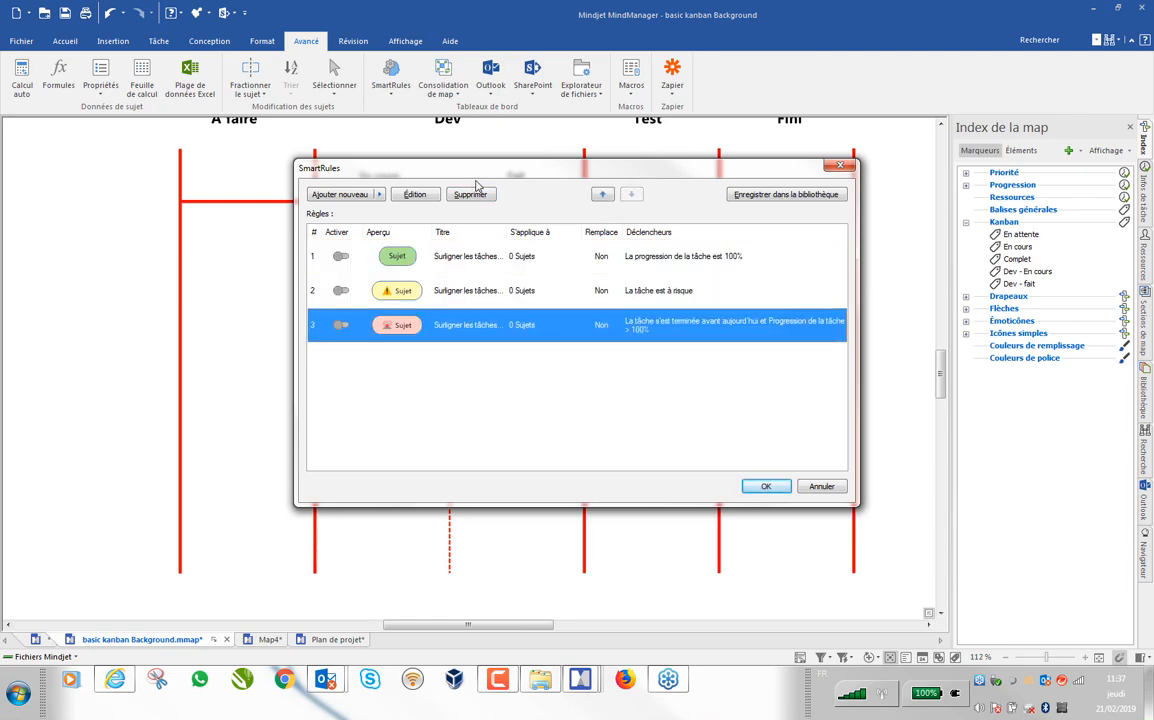
# Step: Create a rule titled Kanban Dev - en cours with the trigger Position du sujet, Est en dessous, on Diviseur horizontal 1
pyautogui.click(368, 196)
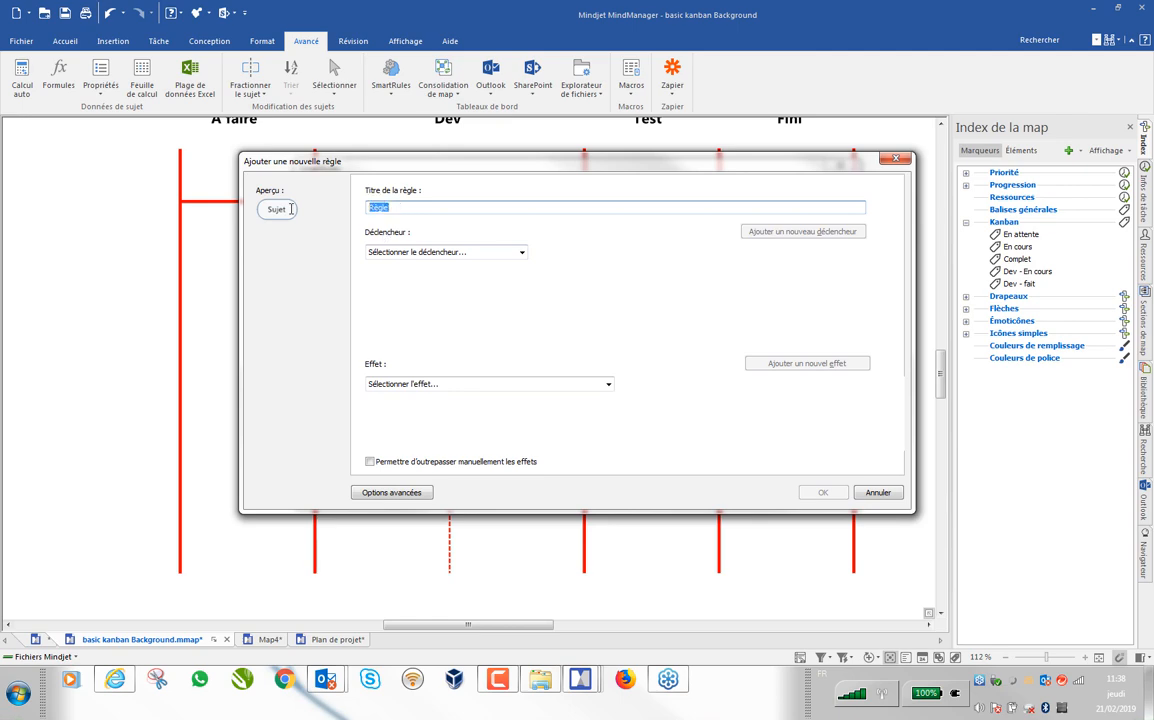
pyautogui.write('Kanban Dev - en cours')
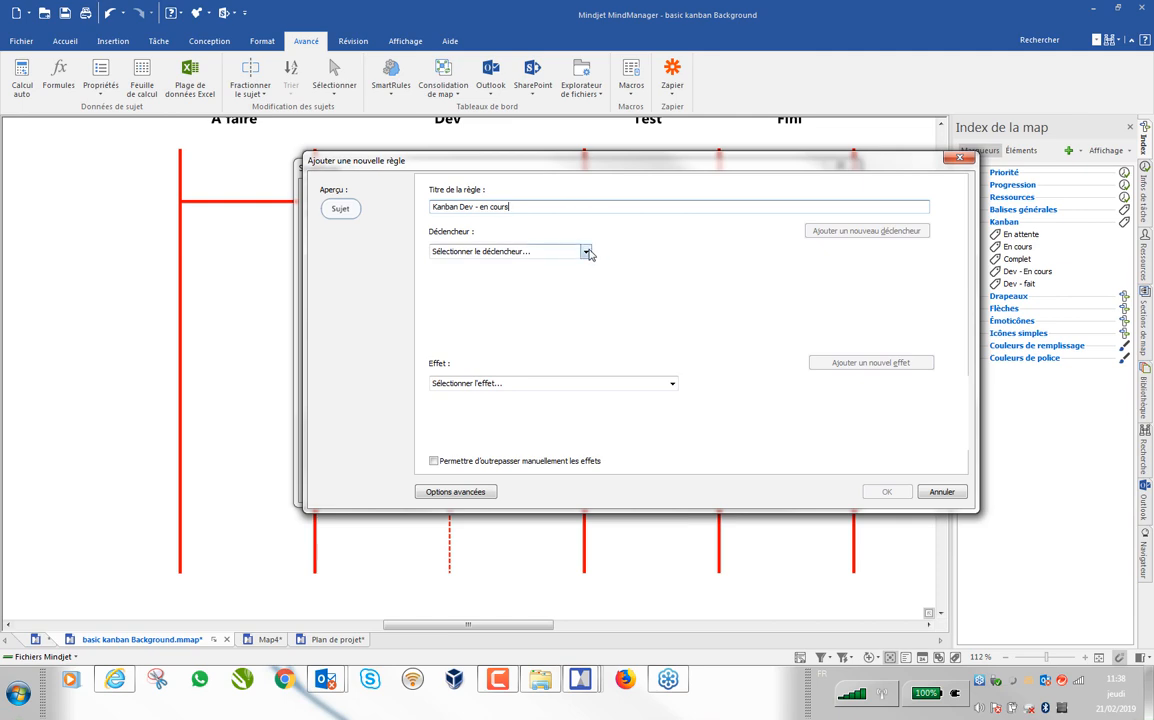
pyautogui.click(587, 252)
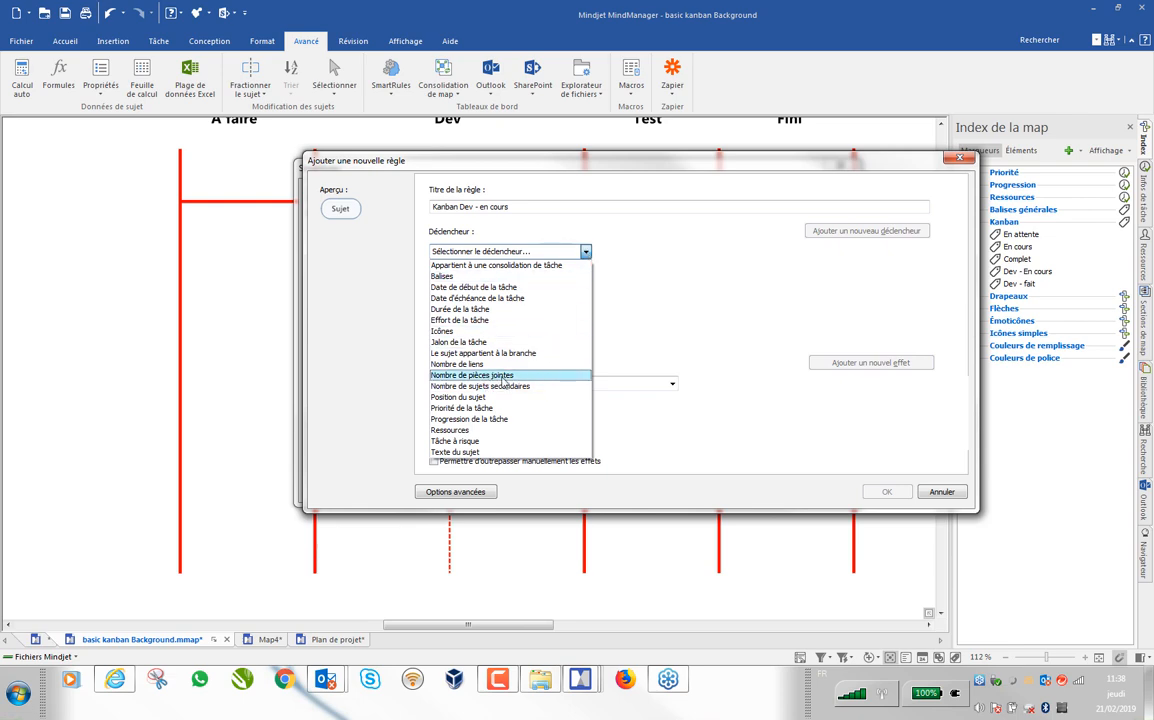
pyautogui.click(468, 398)
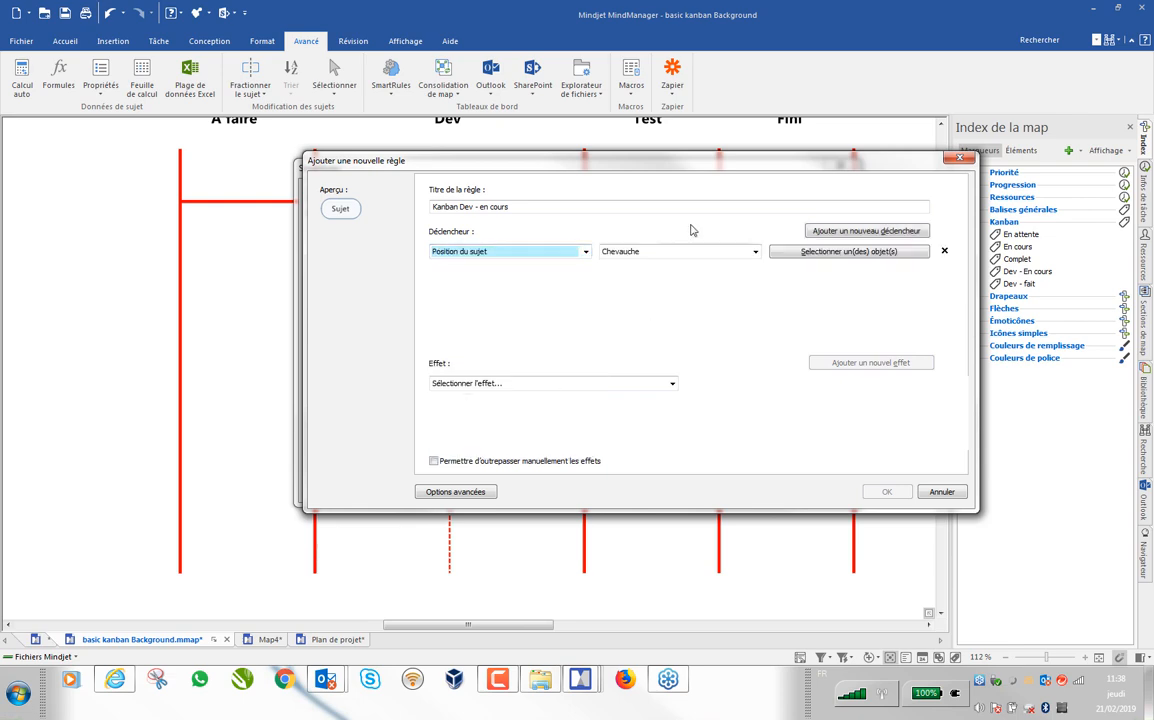
pyautogui.click(756, 253)
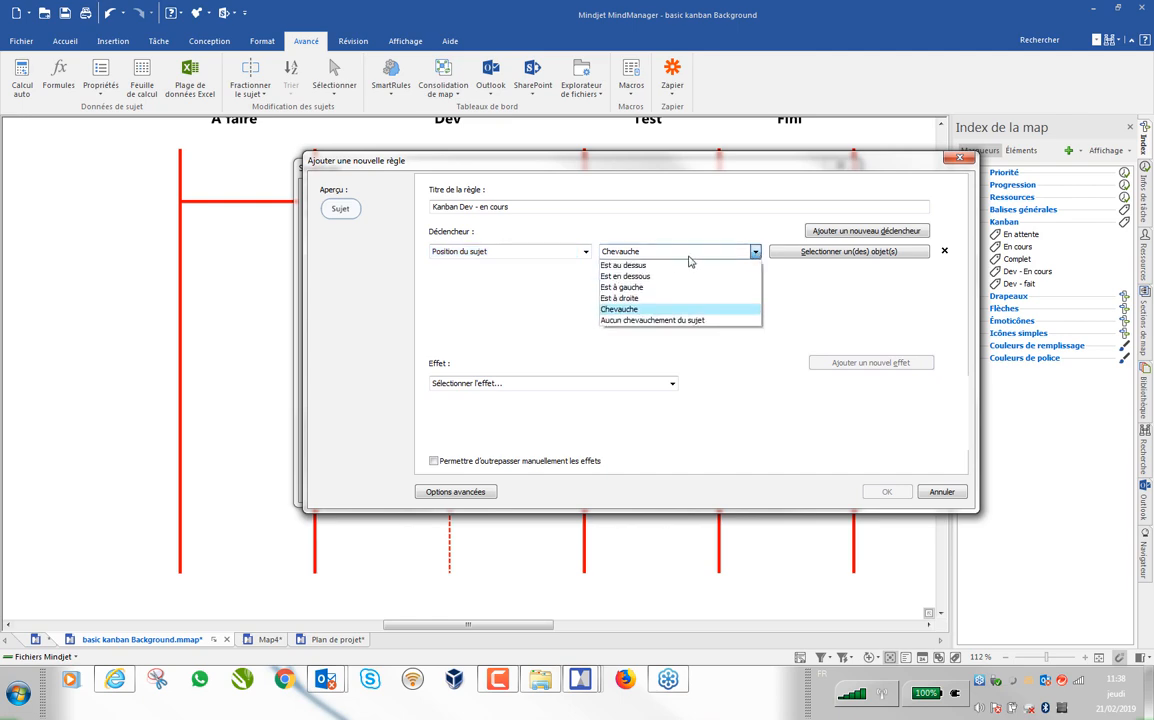
pyautogui.click(642, 277)
pyautogui.click(840, 252)
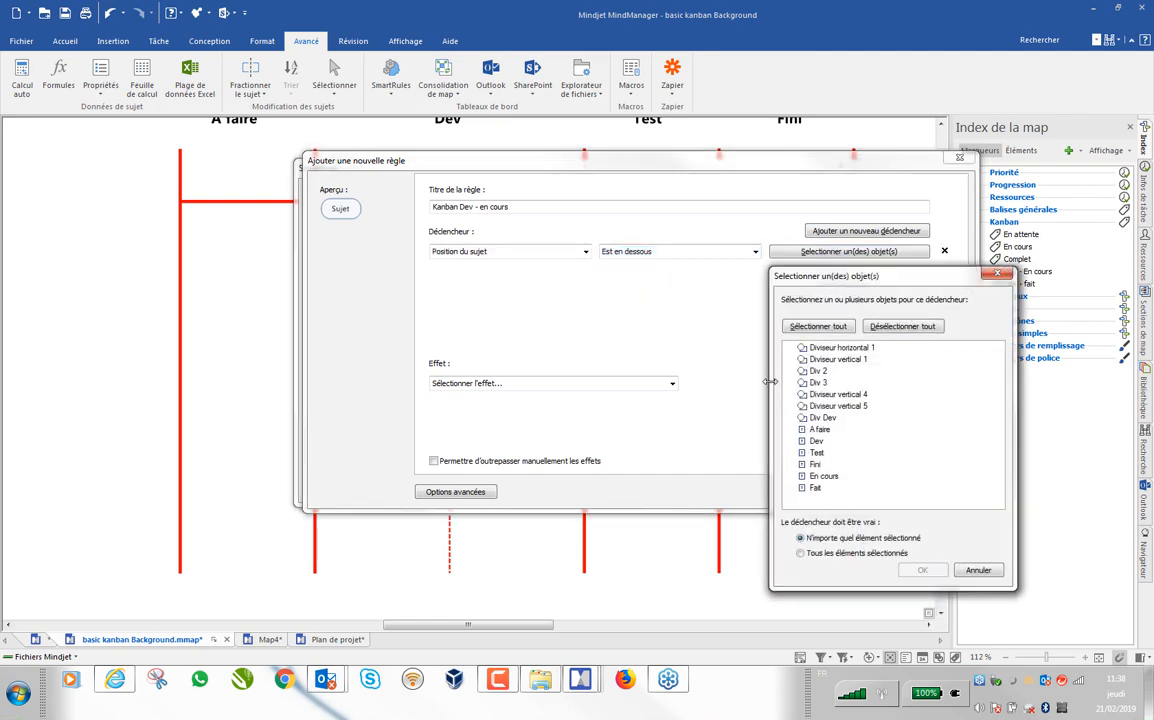
pyautogui.click(845, 348)
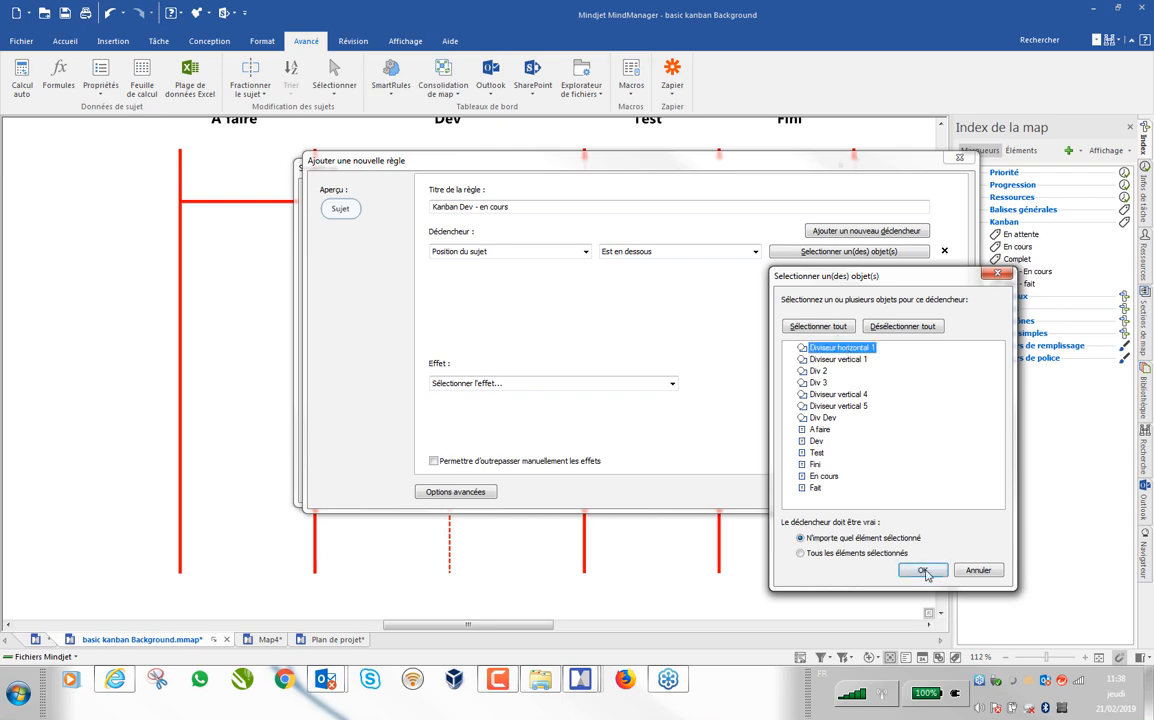
pyautogui.click(922, 571)
pyautogui.click(585, 252)
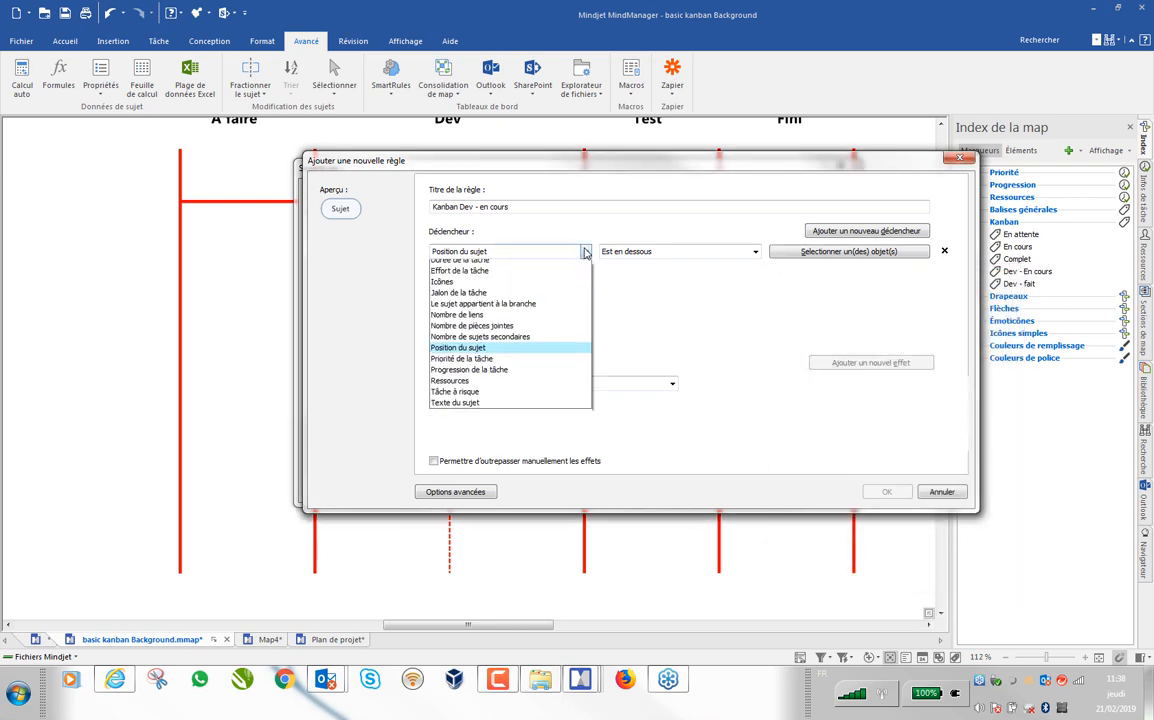
pyautogui.click(473, 399)
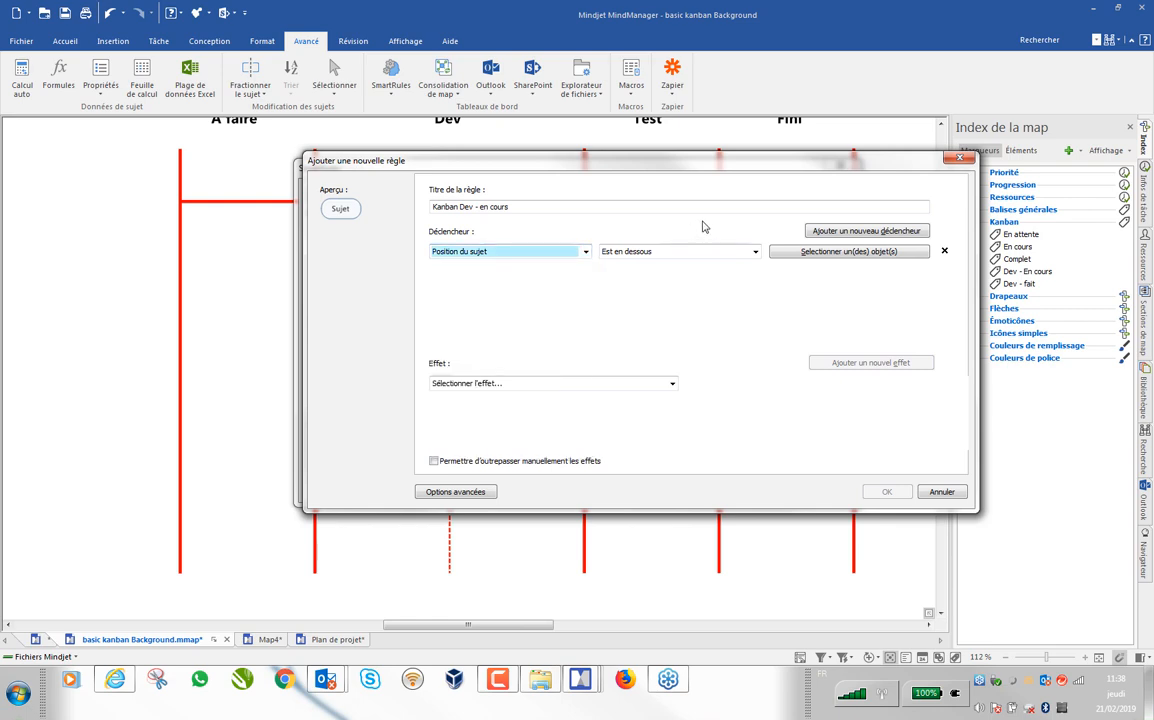
pyautogui.click(754, 252)
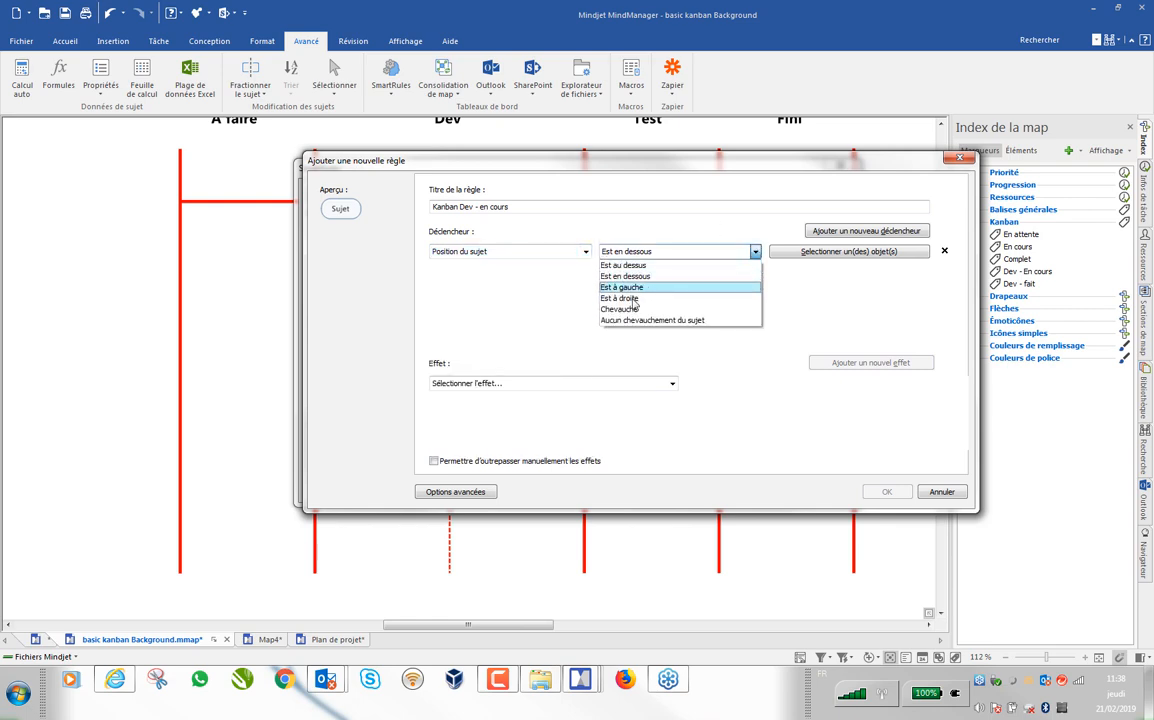
pyautogui.click(655, 298)
pyautogui.click(825, 252)
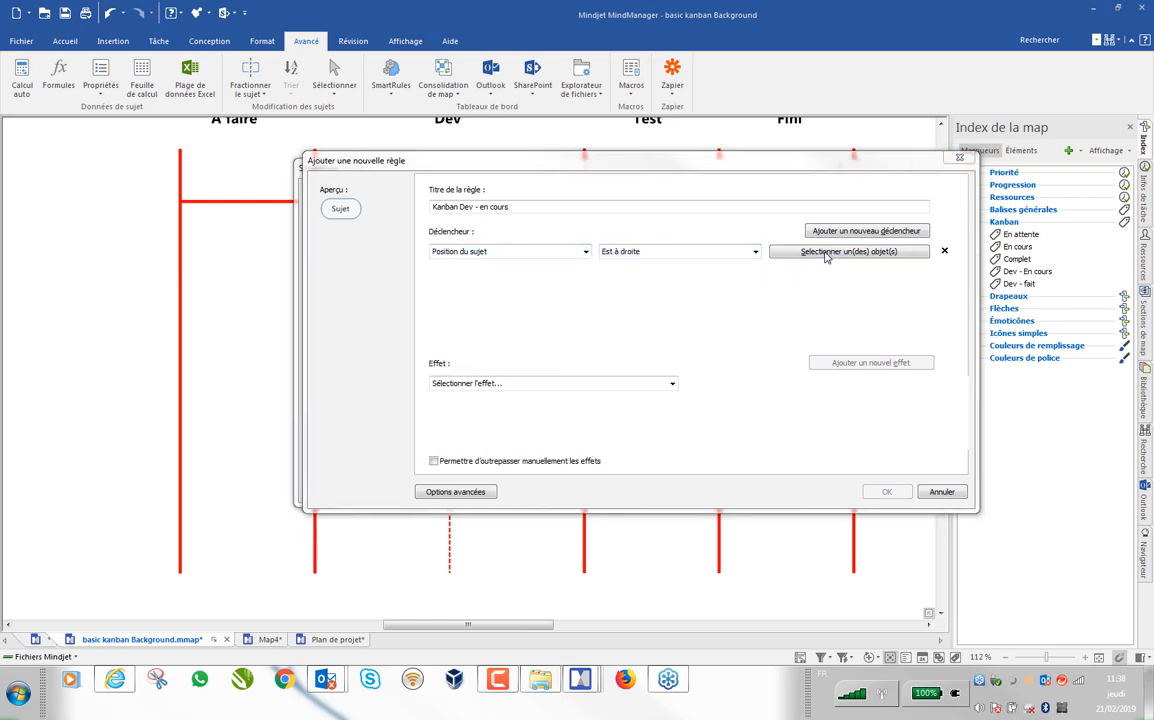
pyautogui.press('Escape')
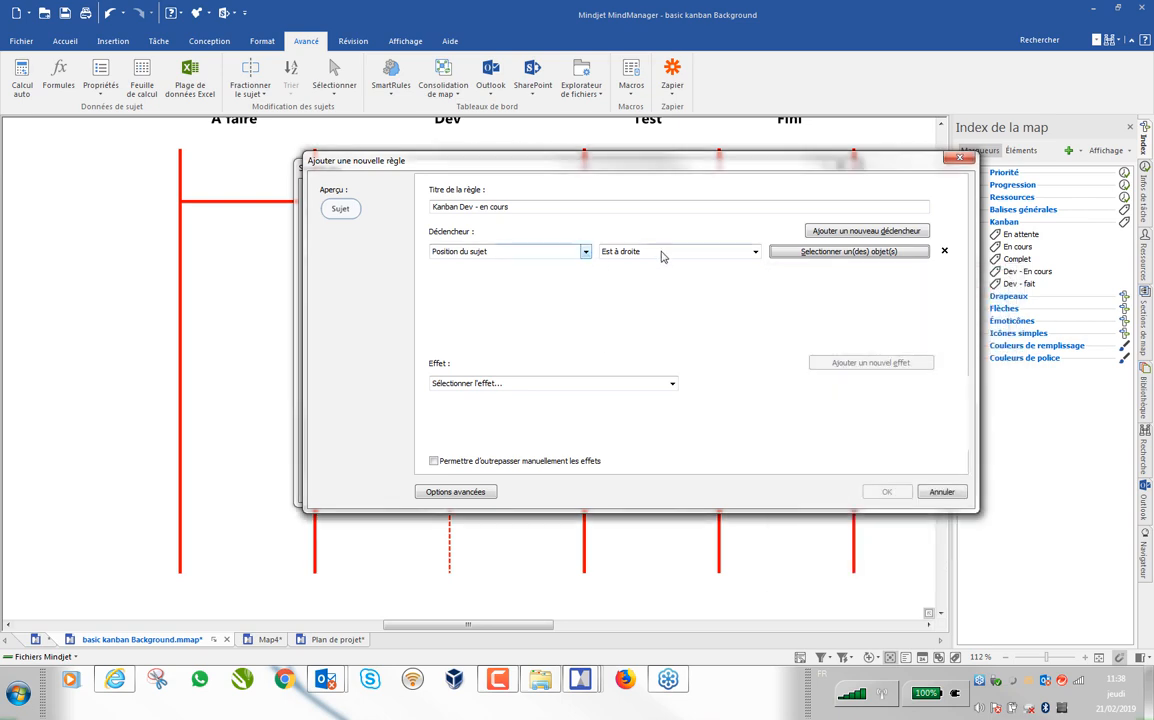
pyautogui.click(756, 251)
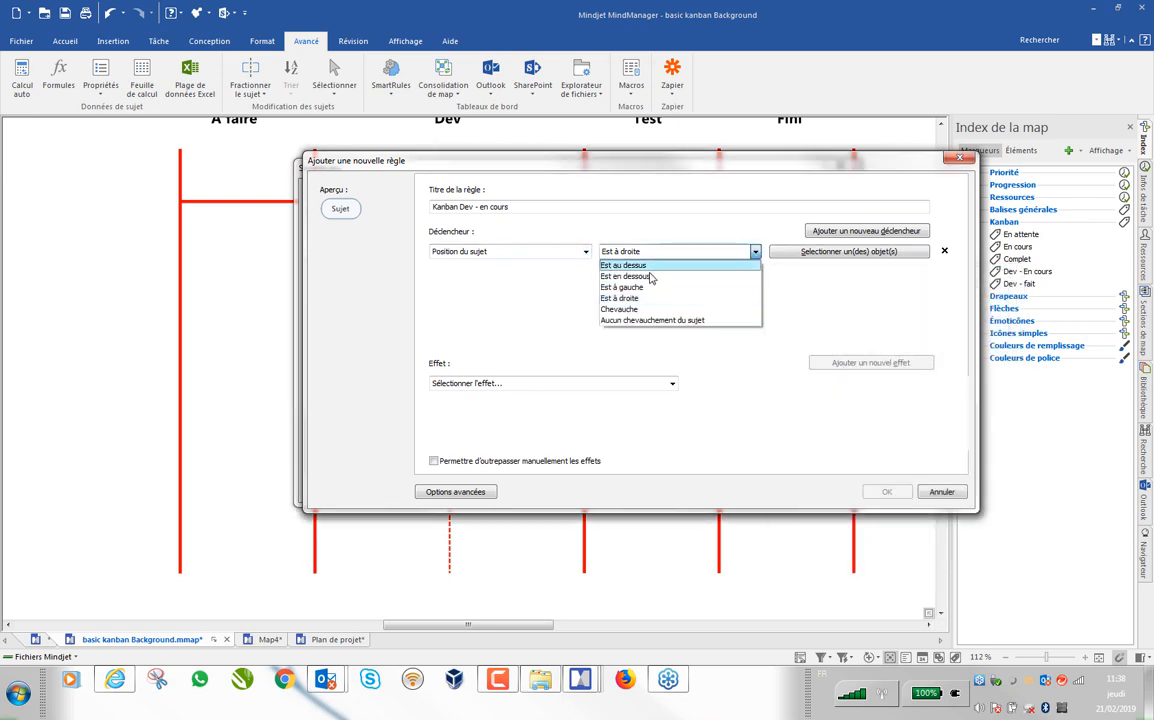
pyautogui.click(700, 278)
pyautogui.click(842, 252)
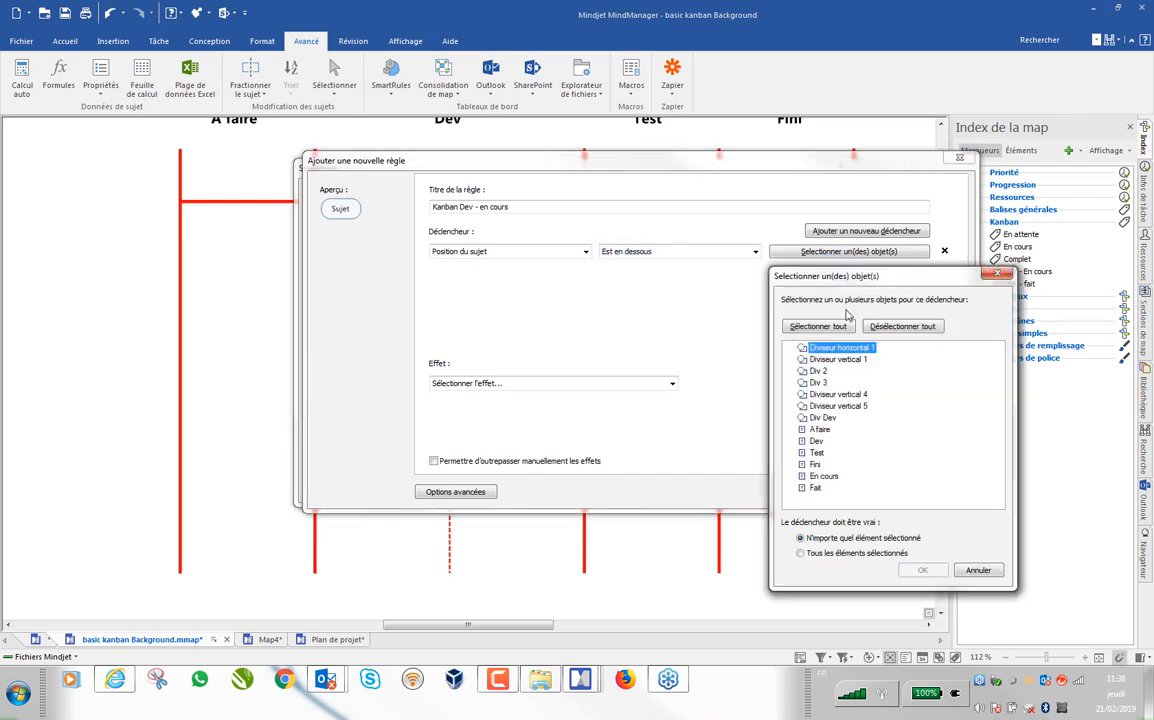
pyautogui.click(978, 571)
# Step: Add a second trigger to the rule: Position du sujet, Est à droite, on the object Div 2
pyautogui.click(842, 232)
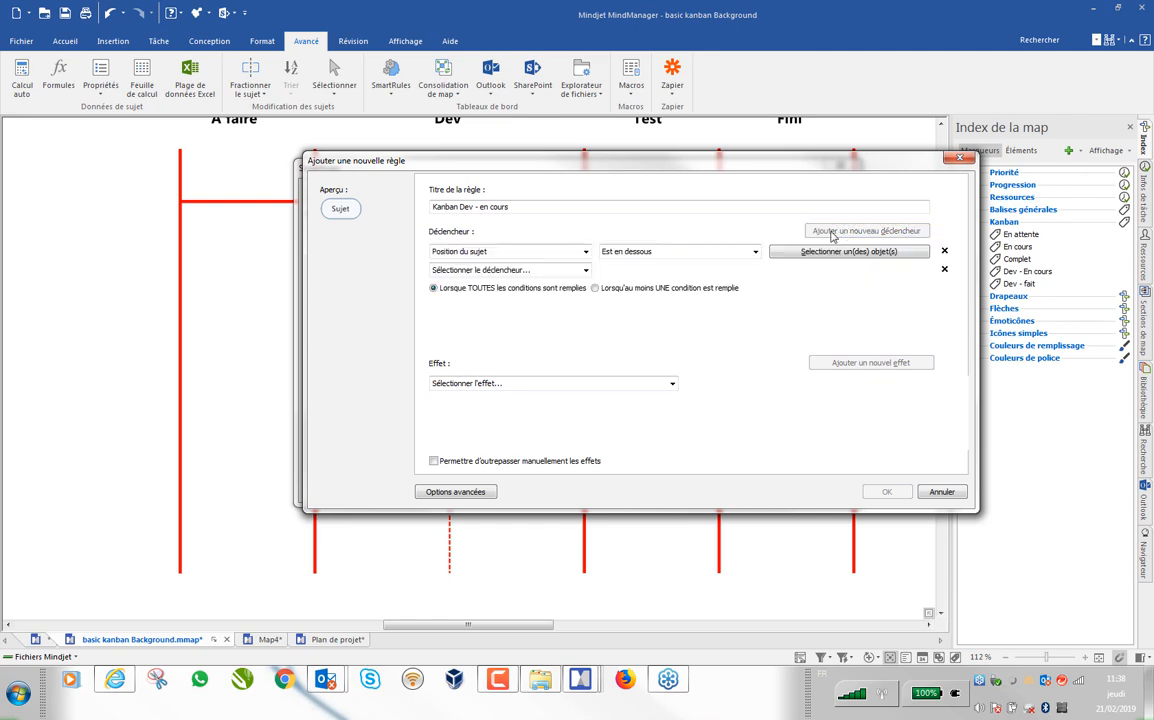
pyautogui.click(585, 270)
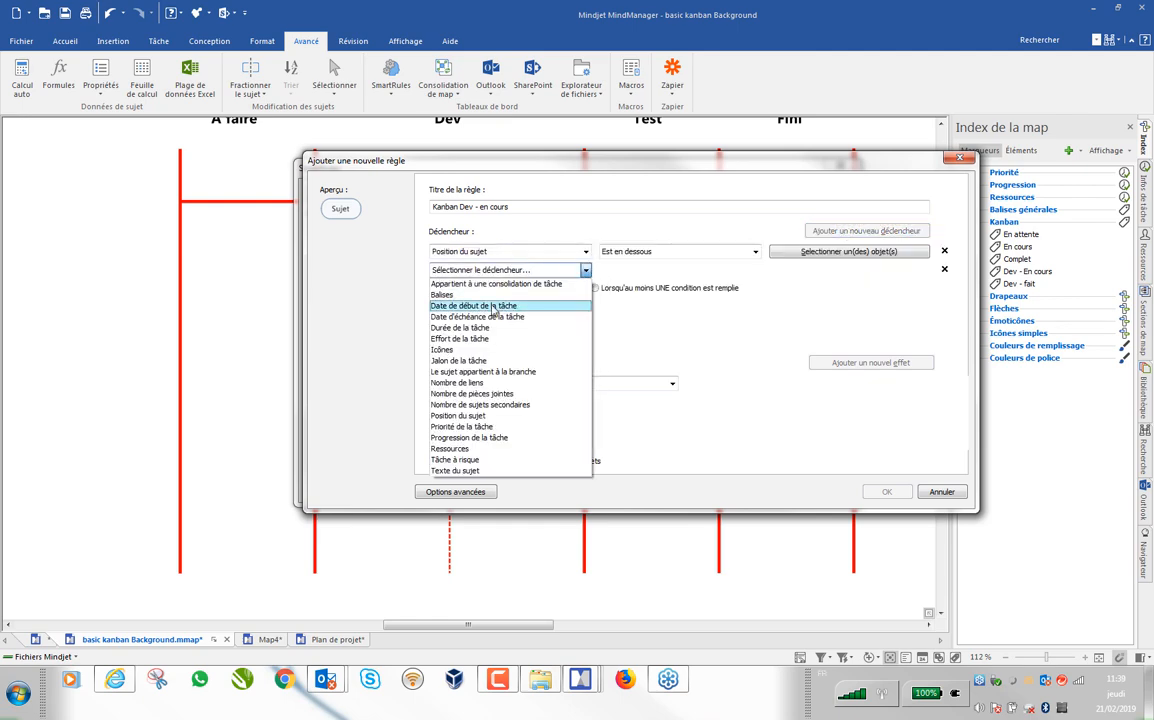
pyautogui.click(460, 415)
pyautogui.click(755, 270)
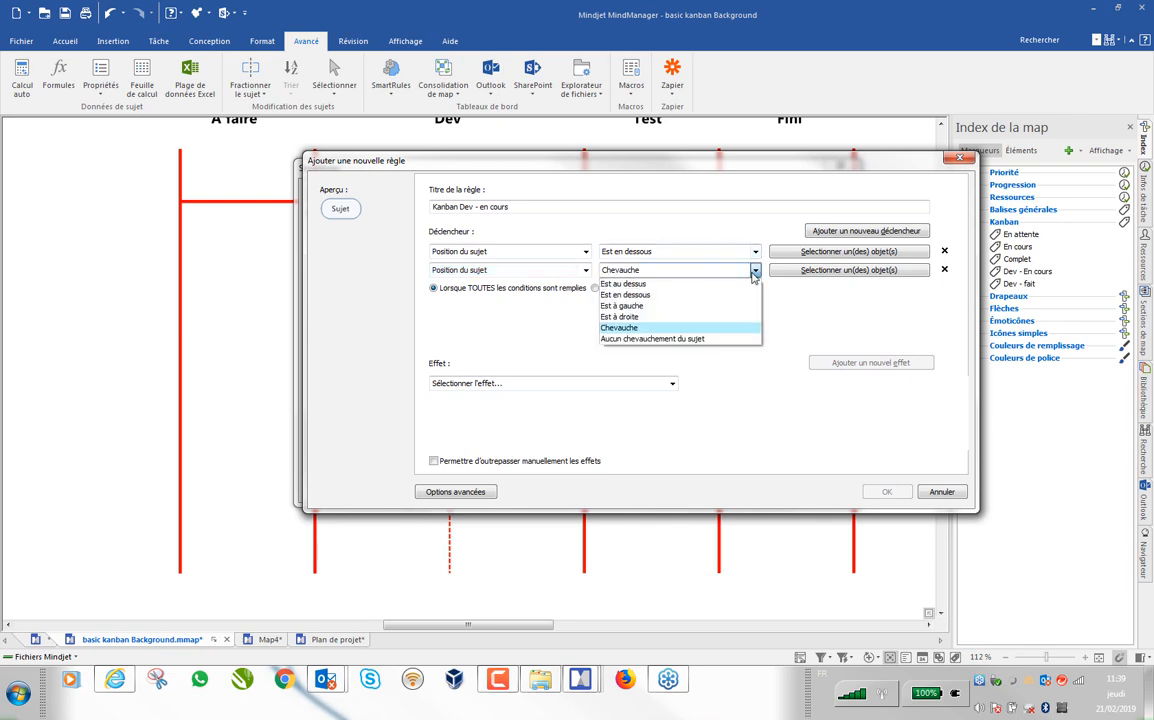
pyautogui.click(638, 317)
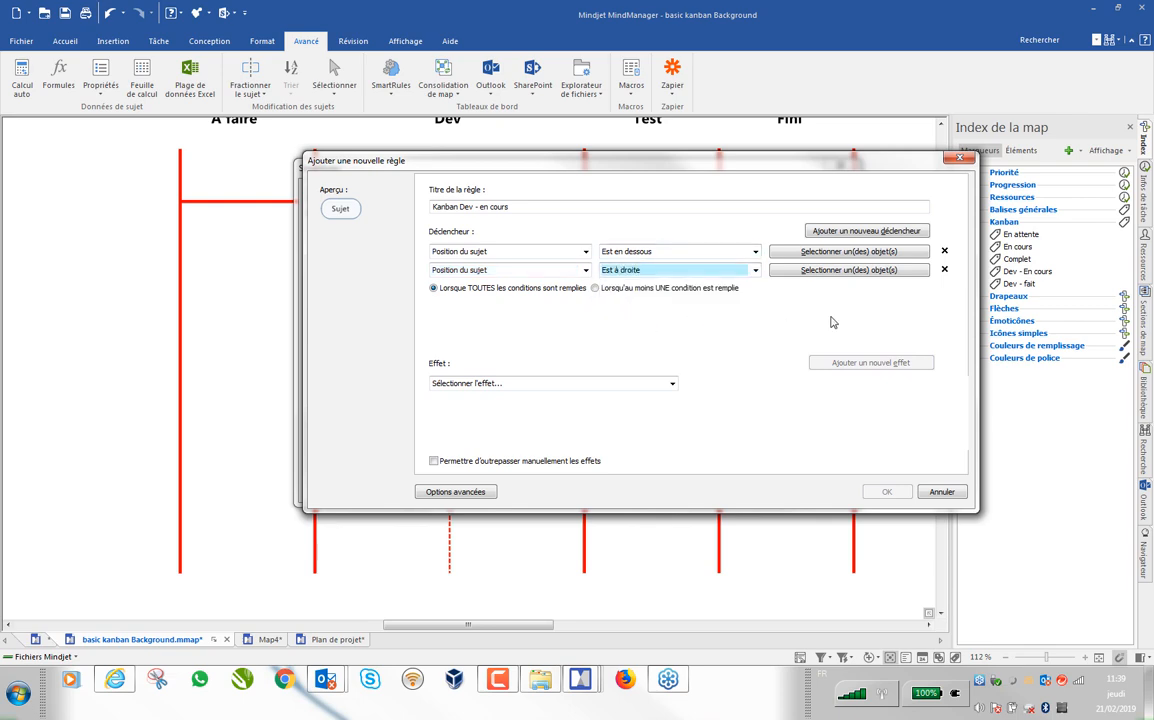
pyautogui.click(888, 272)
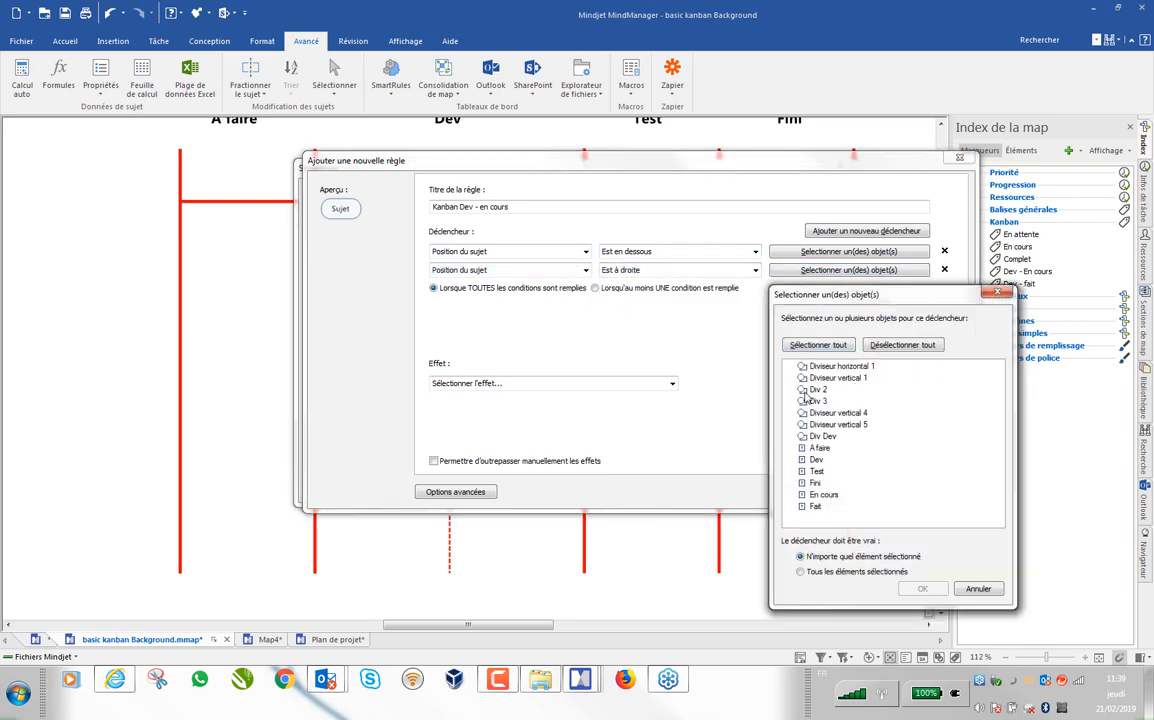
pyautogui.click(813, 389)
pyautogui.click(922, 590)
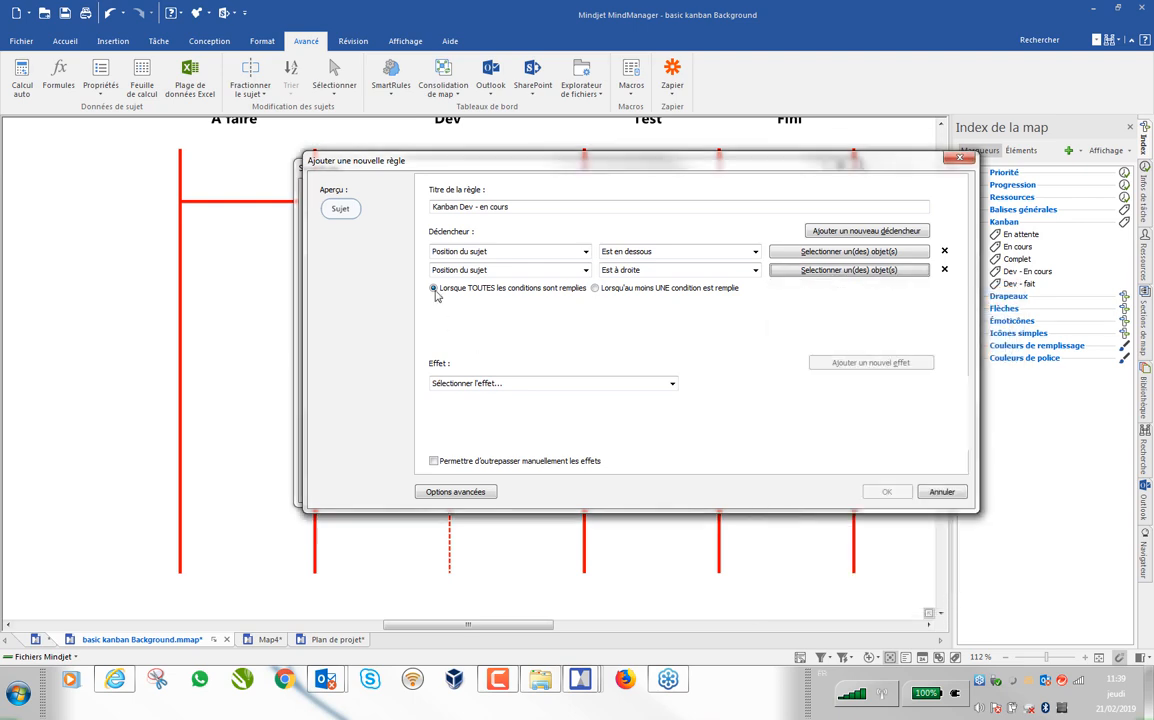
# Step: Add a third trigger to the rule: Position du sujet, Est à gauche, on the object Div Dev
pyautogui.click(866, 231)
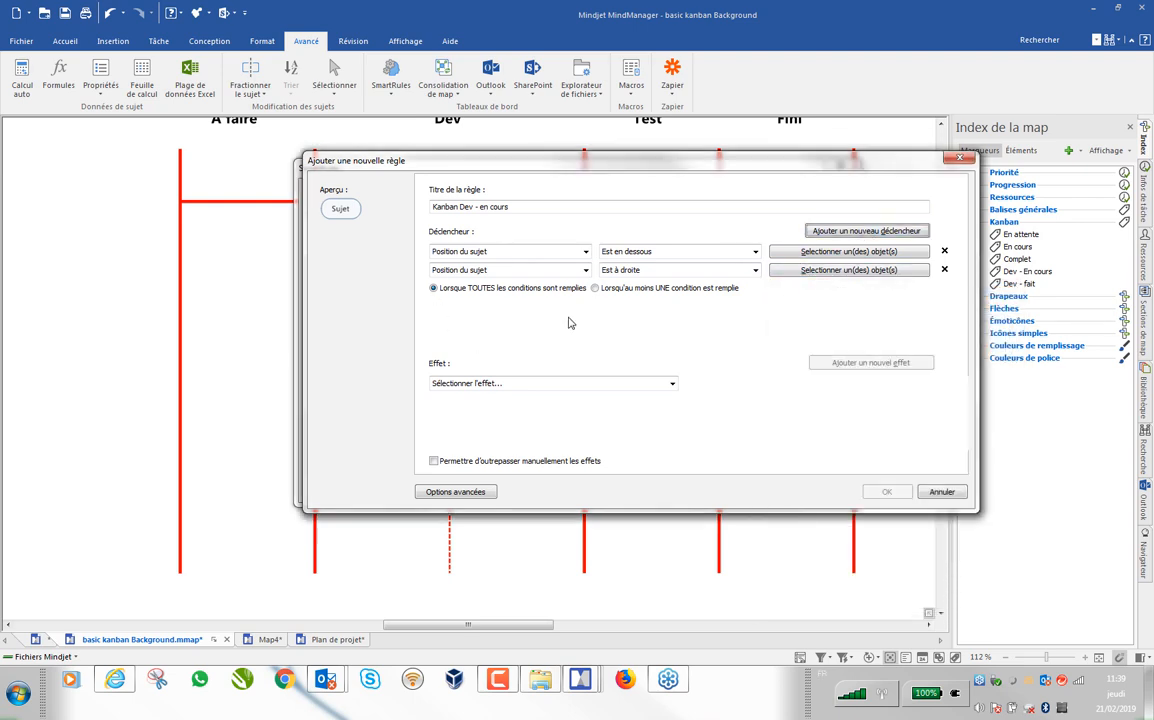
pyautogui.click(586, 288)
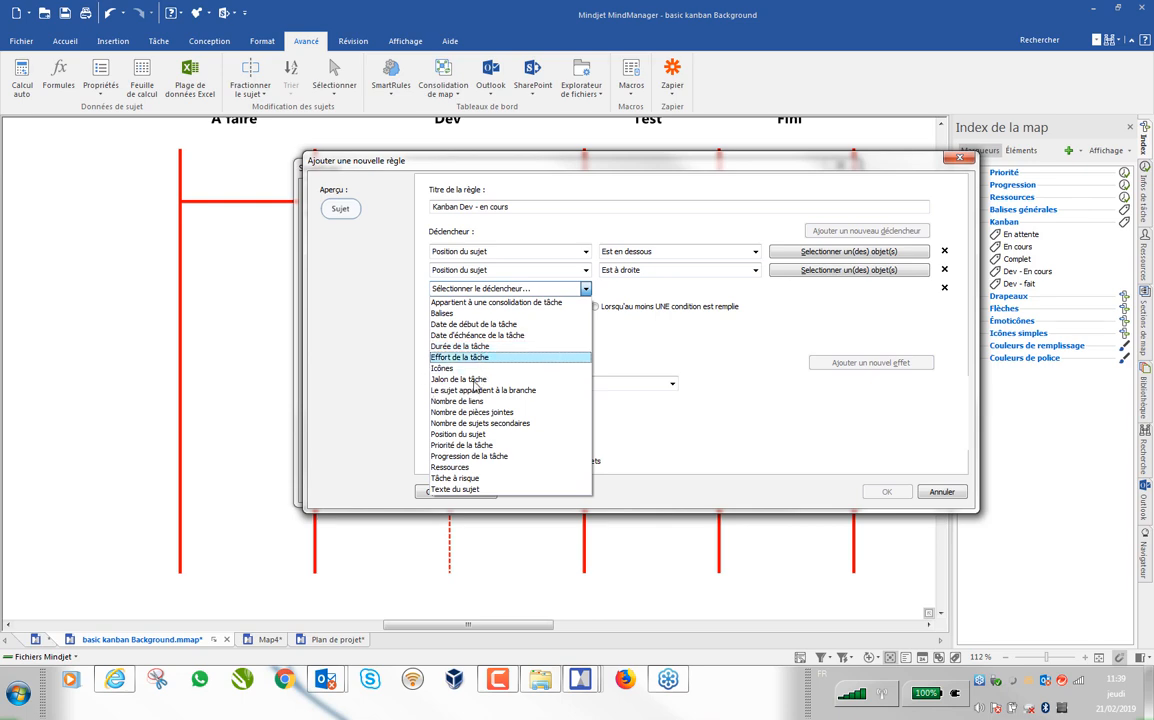
pyautogui.click(440, 434)
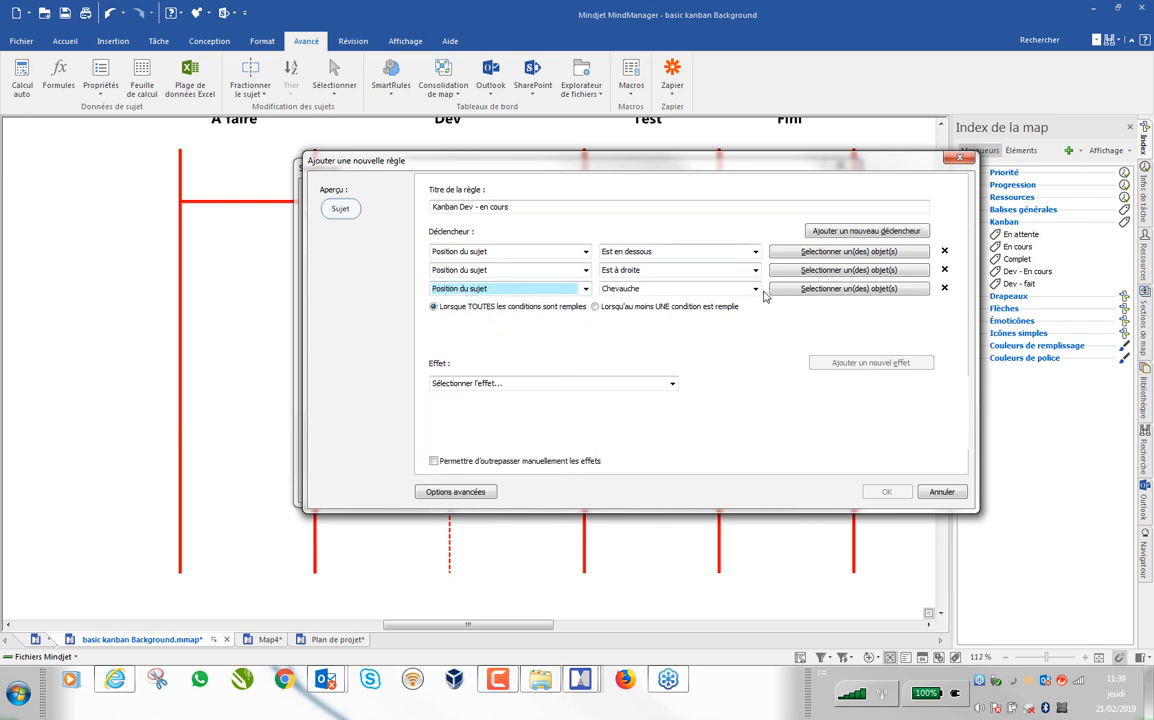
pyautogui.click(755, 288)
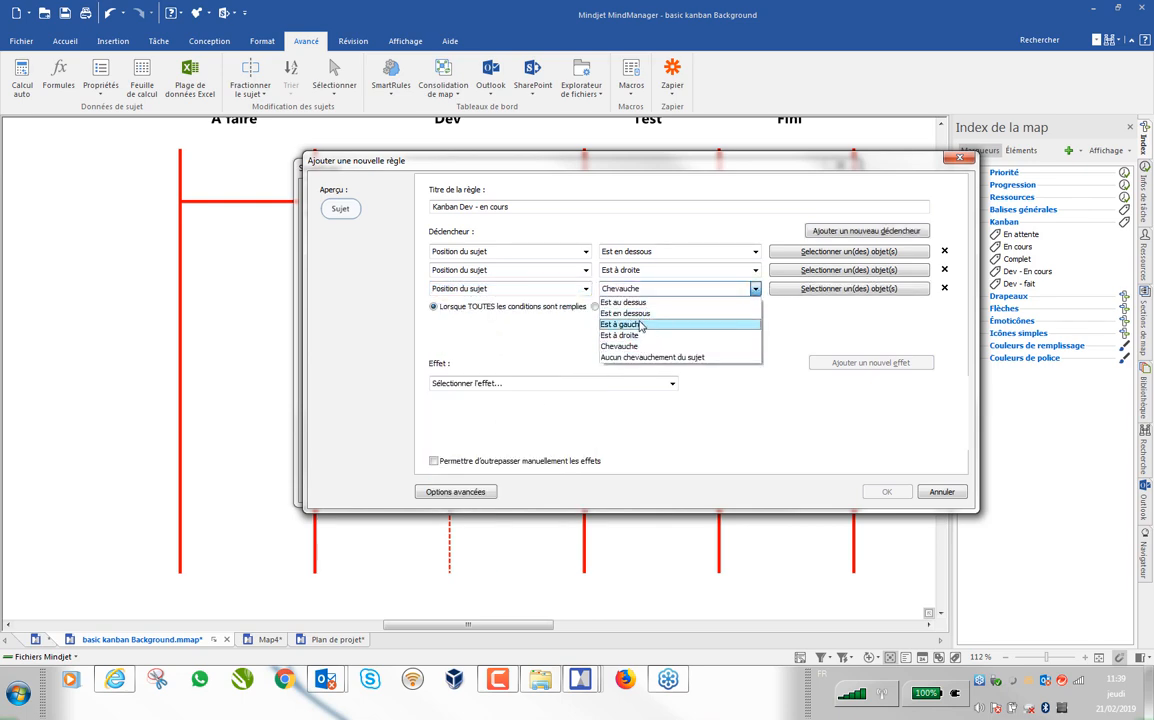
pyautogui.click(640, 326)
pyautogui.click(847, 289)
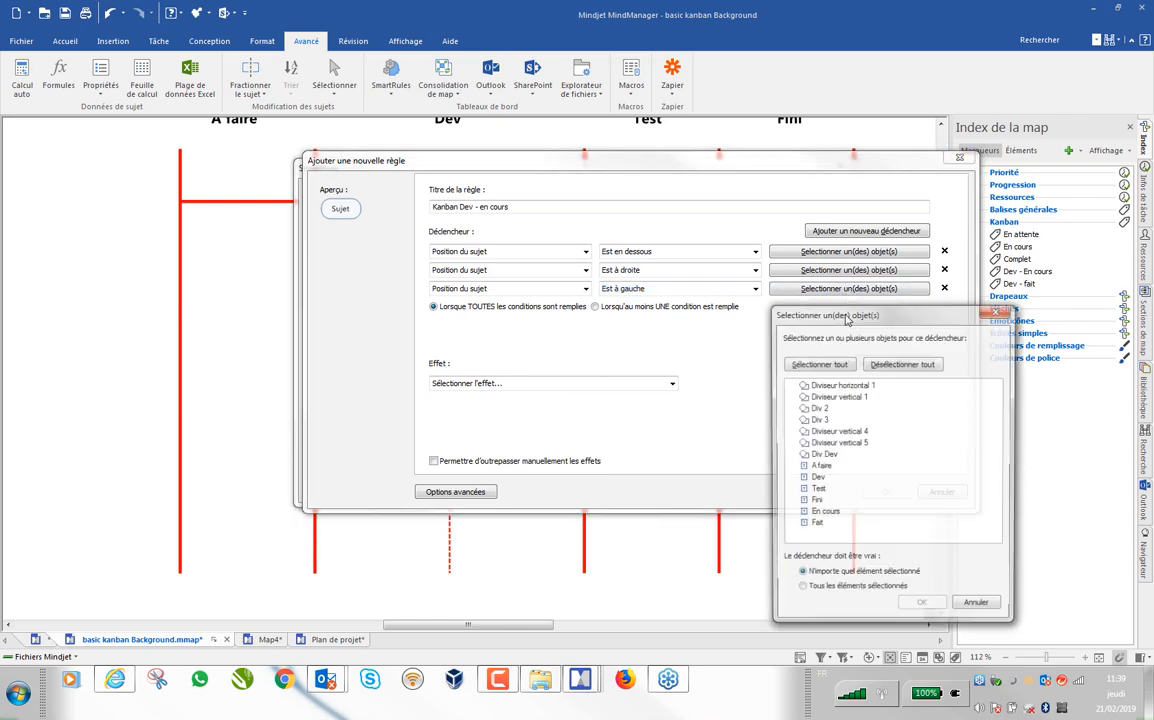
pyautogui.click(826, 456)
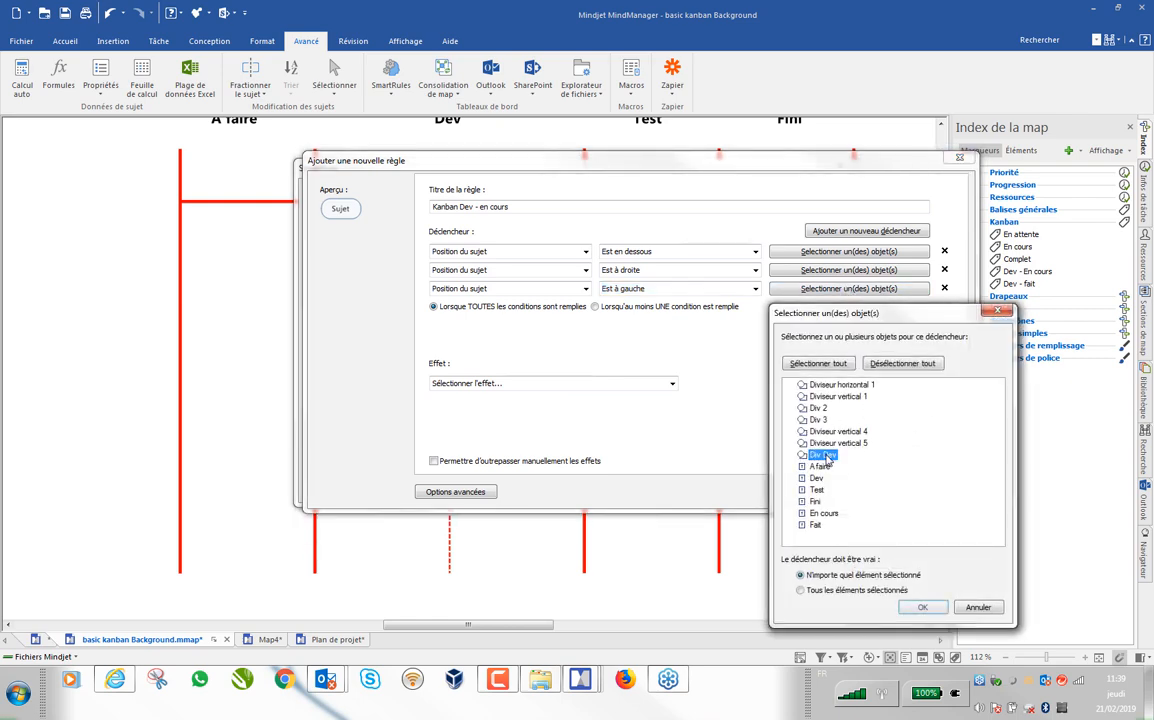
pyautogui.click(923, 609)
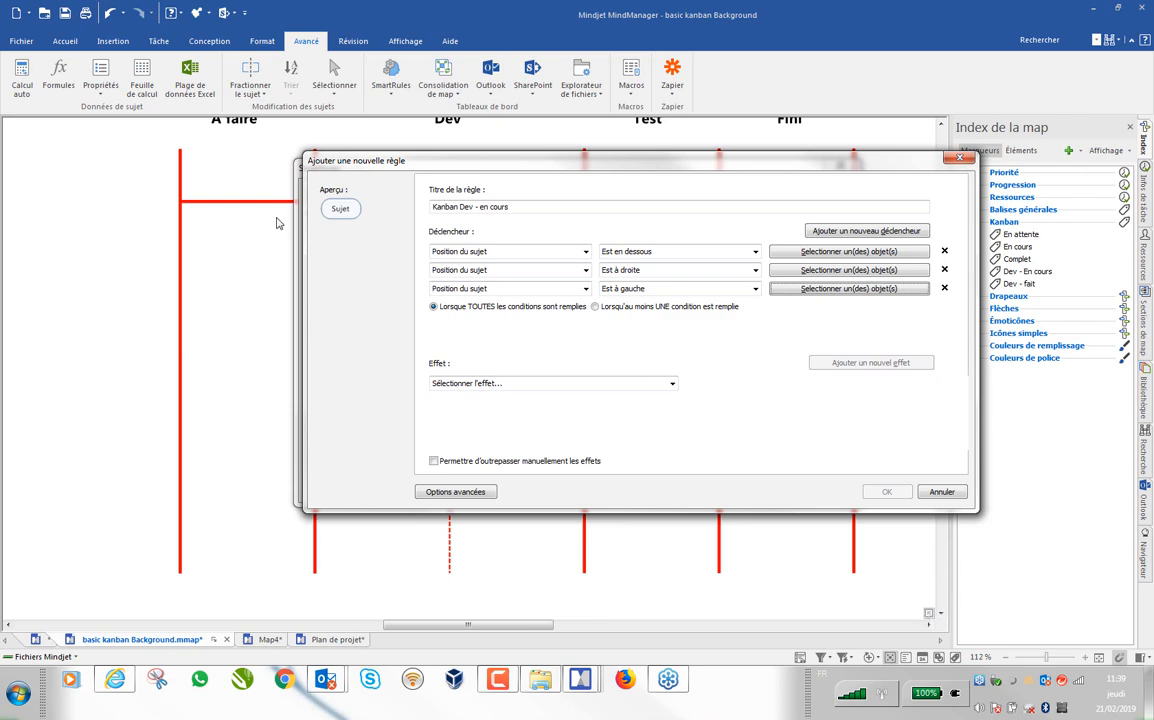
# Step: Give the rule the effect Balise, Kanban, Dev - En cours, then save the rule and the map's SmartRules
pyautogui.click(668, 383)
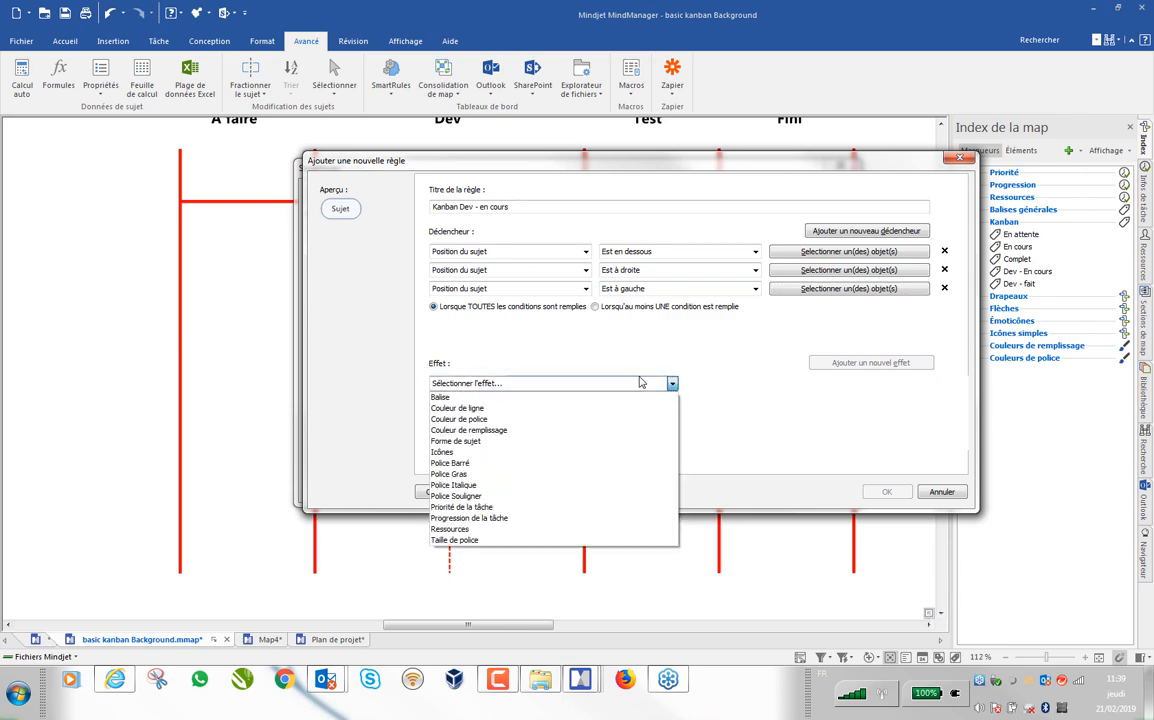
pyautogui.click(443, 397)
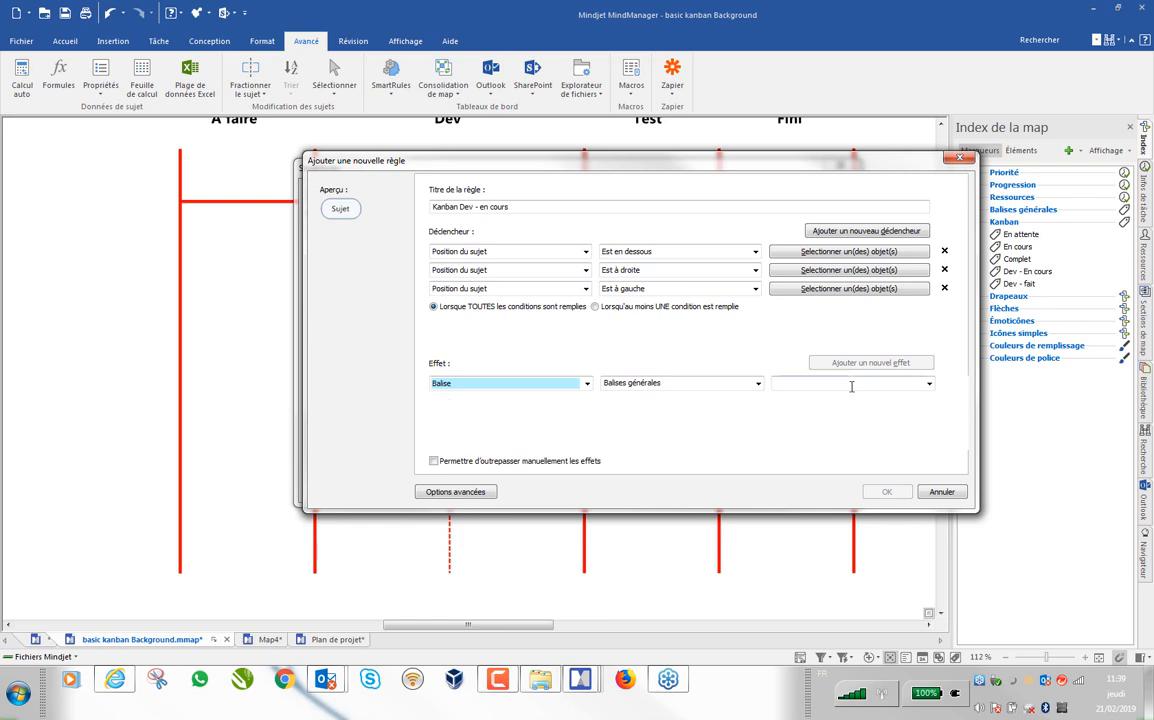
pyautogui.click(759, 384)
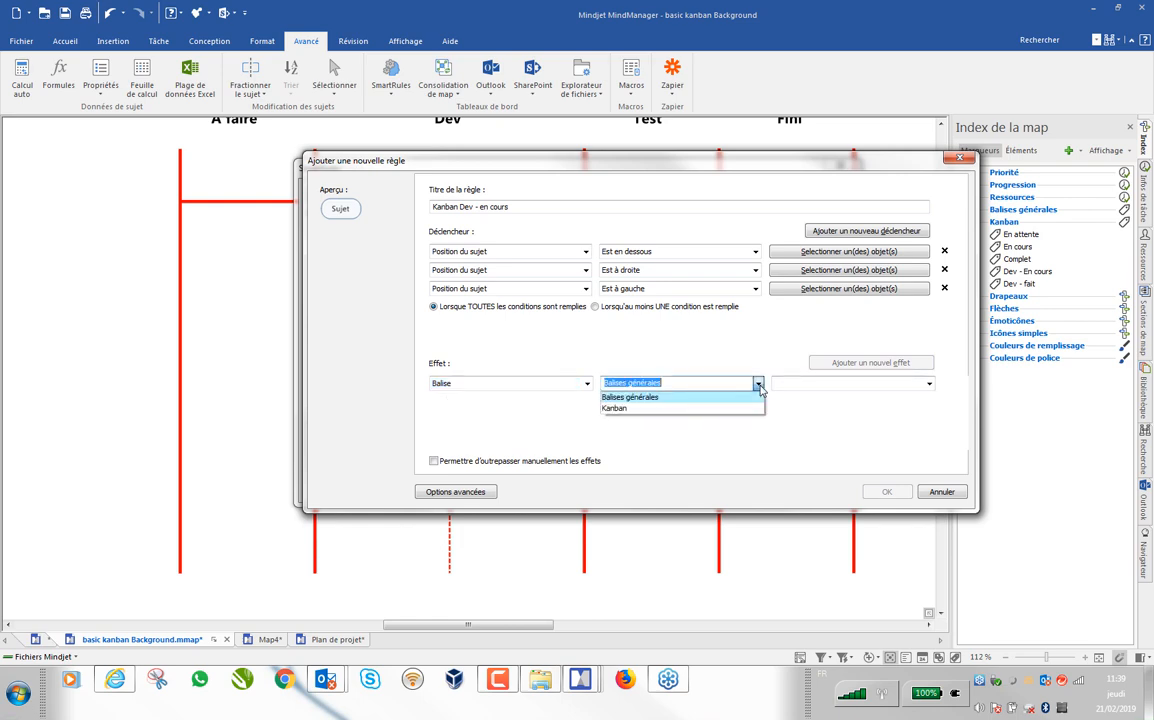
pyautogui.click(625, 410)
pyautogui.click(929, 385)
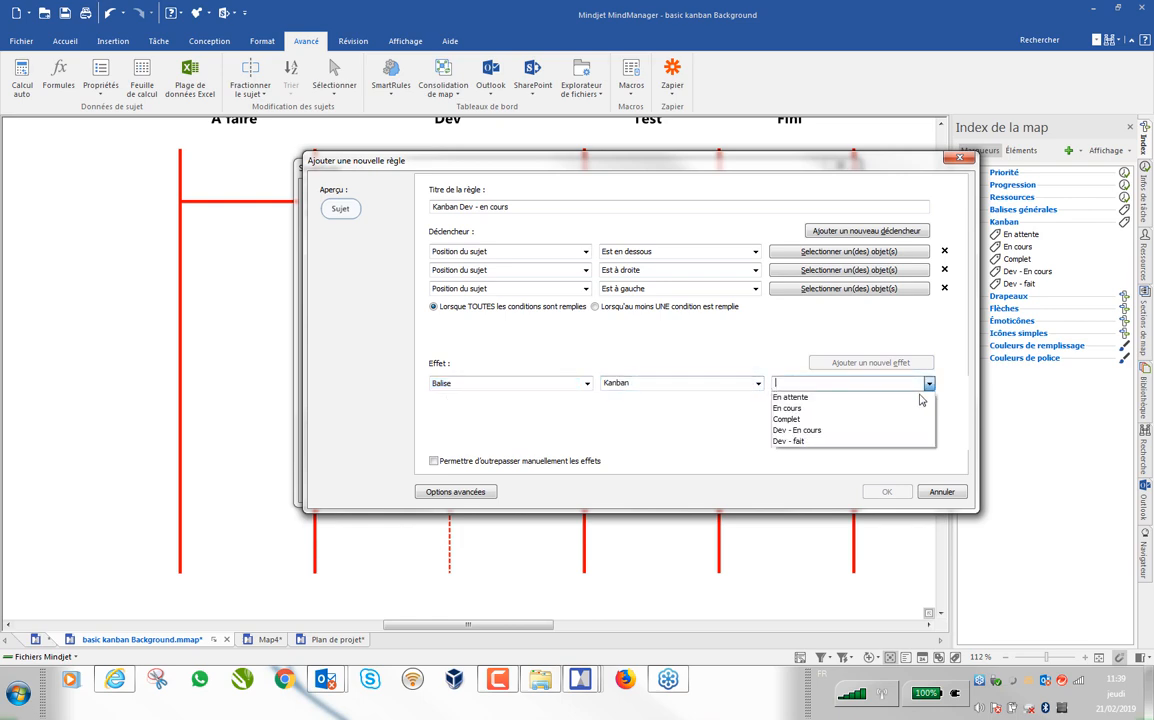
pyautogui.click(817, 431)
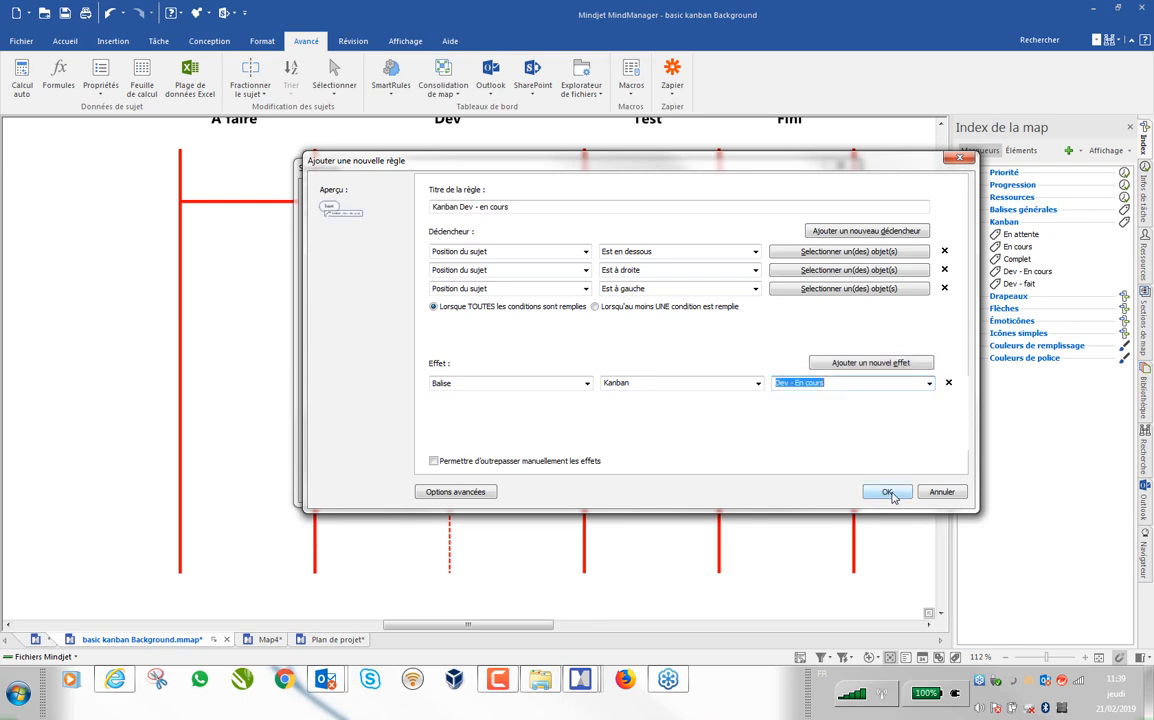
pyautogui.click(886, 492)
pyautogui.click(764, 486)
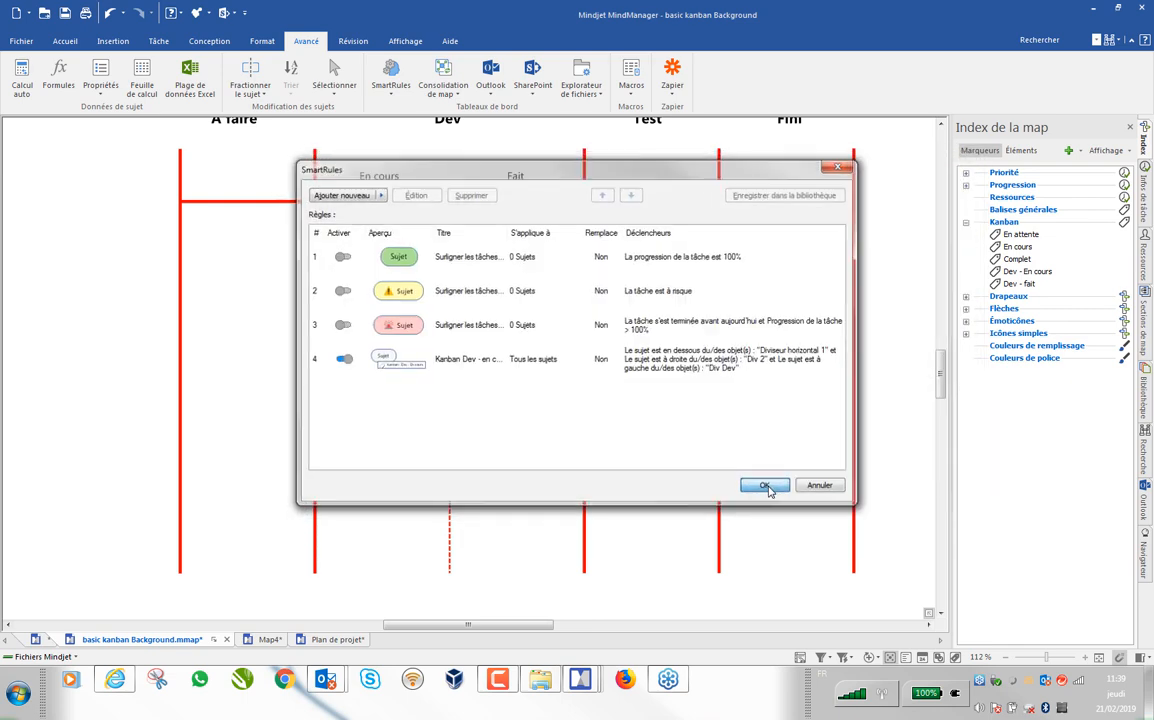
# Step: Place the floating topic in Dev's En cours column below the horizontal divider and close the map index
pyautogui.moveTo(384, 276); pyautogui.dragTo(355, 247)
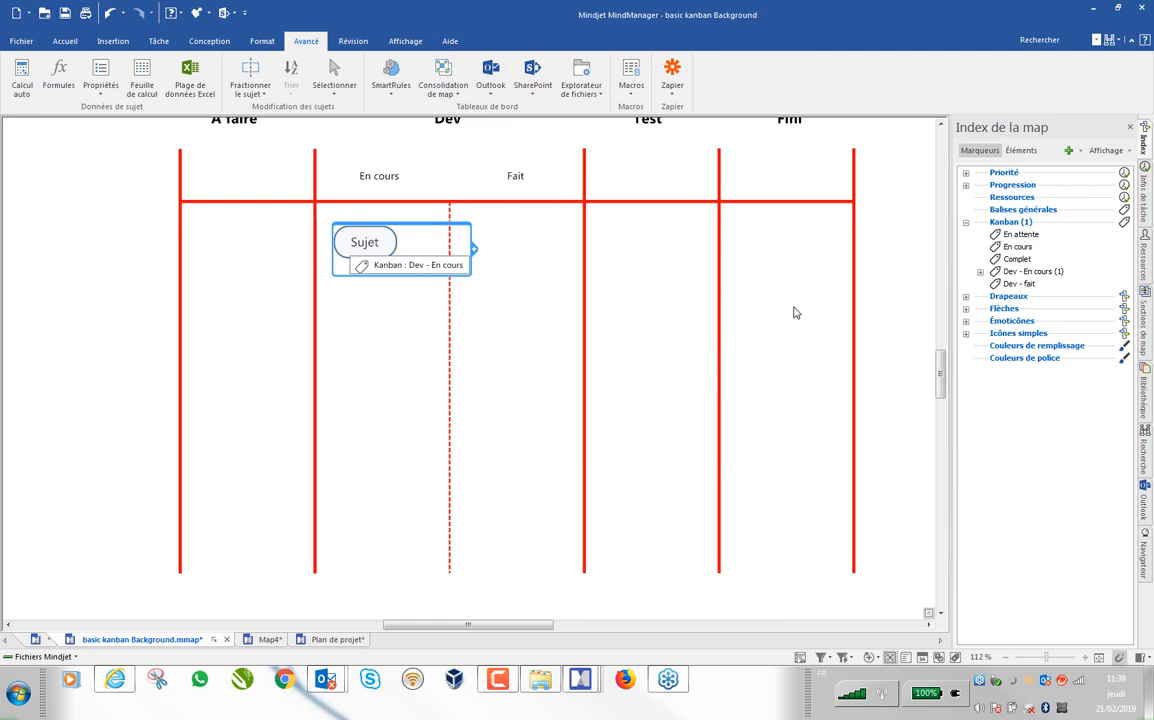
pyautogui.click(1130, 127)
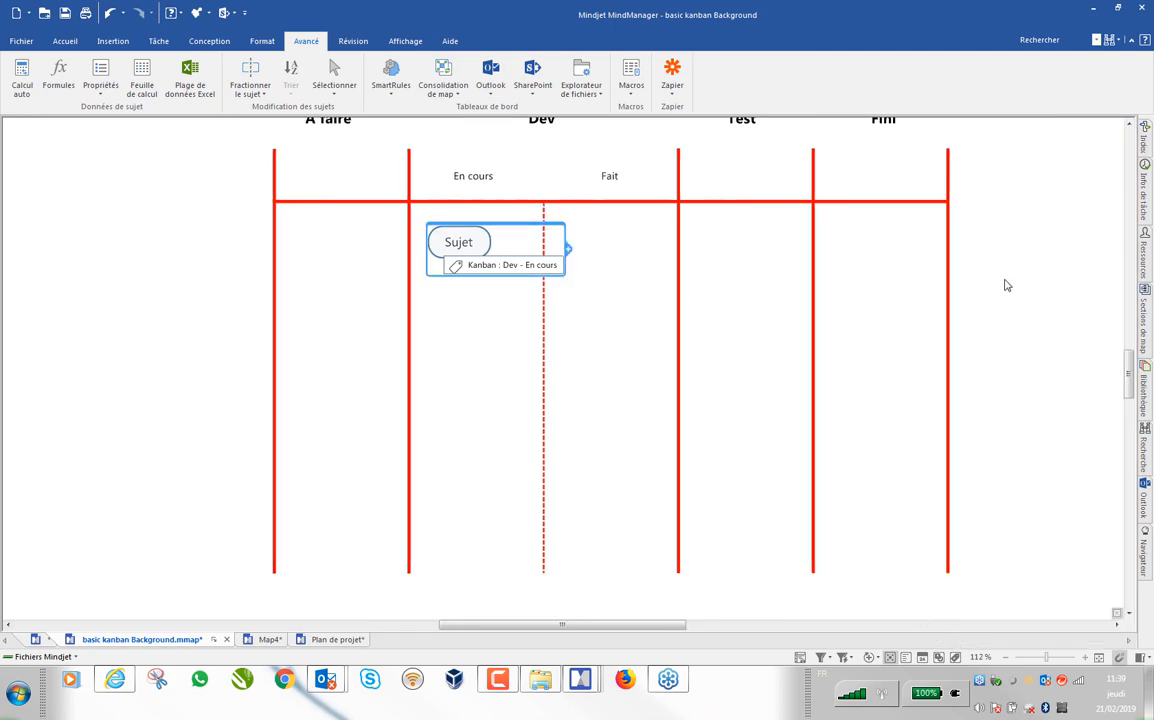
# Step: Unlock the background objects and enlarge the whole Kanban board by stretching its lower-right corner outward
pyautogui.rightClick(953, 300)
pyautogui.moveTo(960, 427)
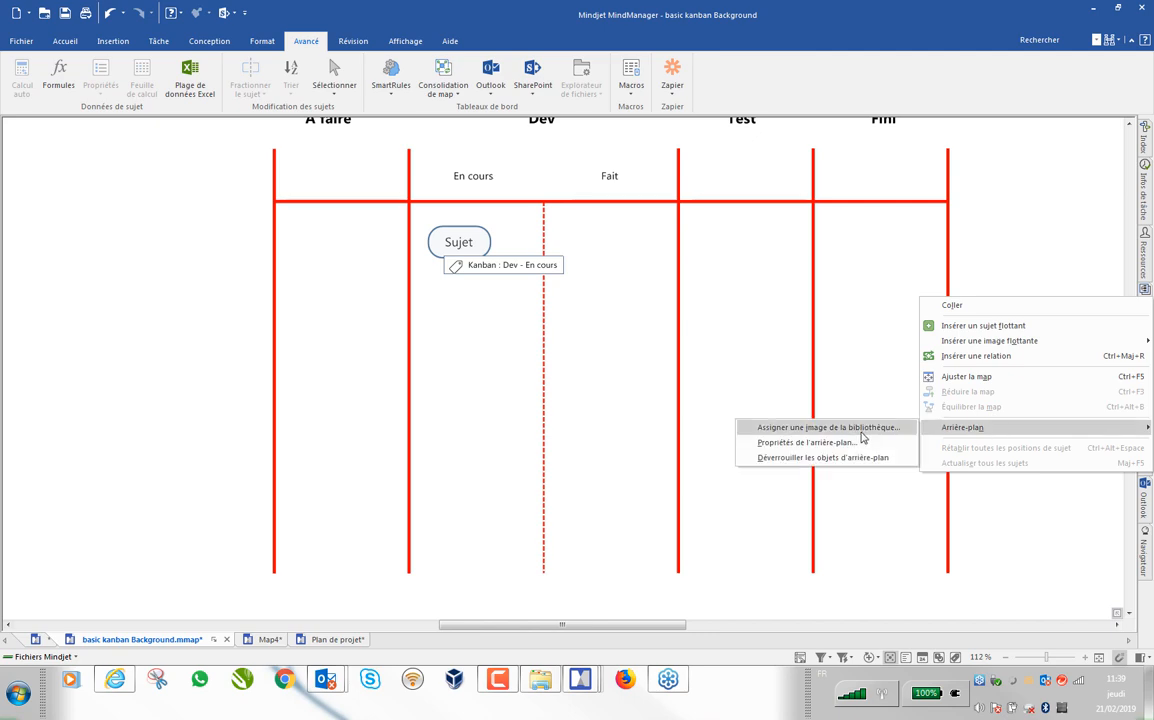
pyautogui.click(882, 457)
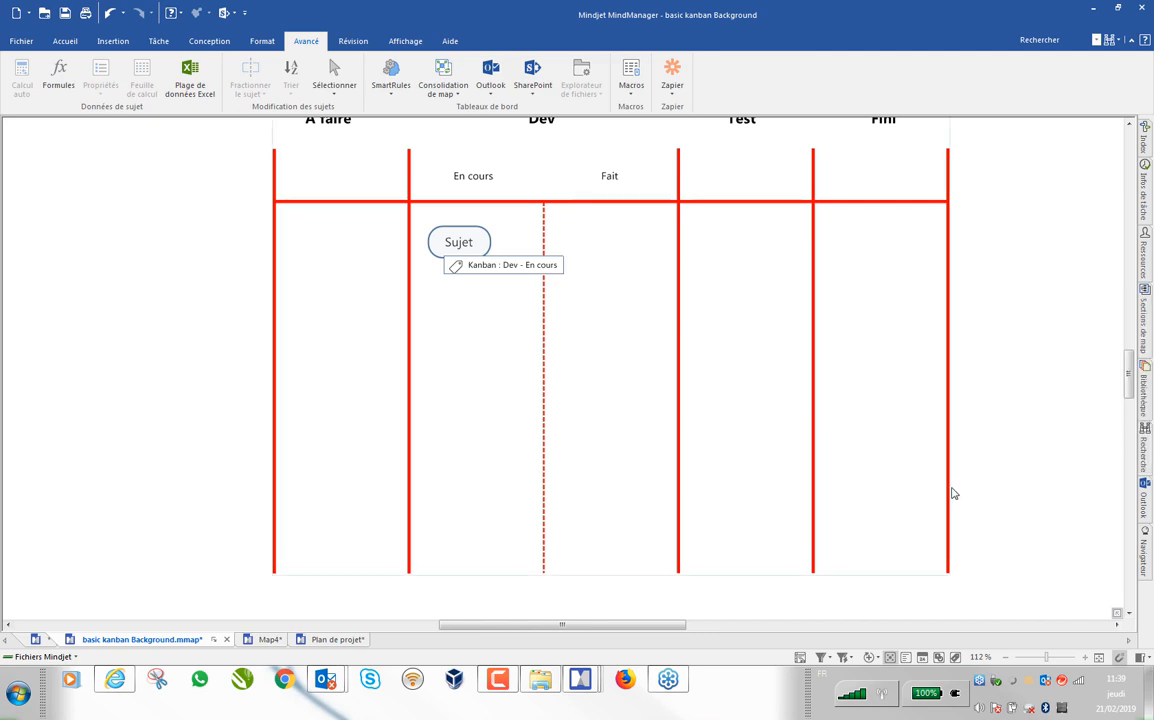
pyautogui.scroll(-2, 979, 492)
pyautogui.scroll(2, 987, 407)
pyautogui.scroll(-3, 990, 407)
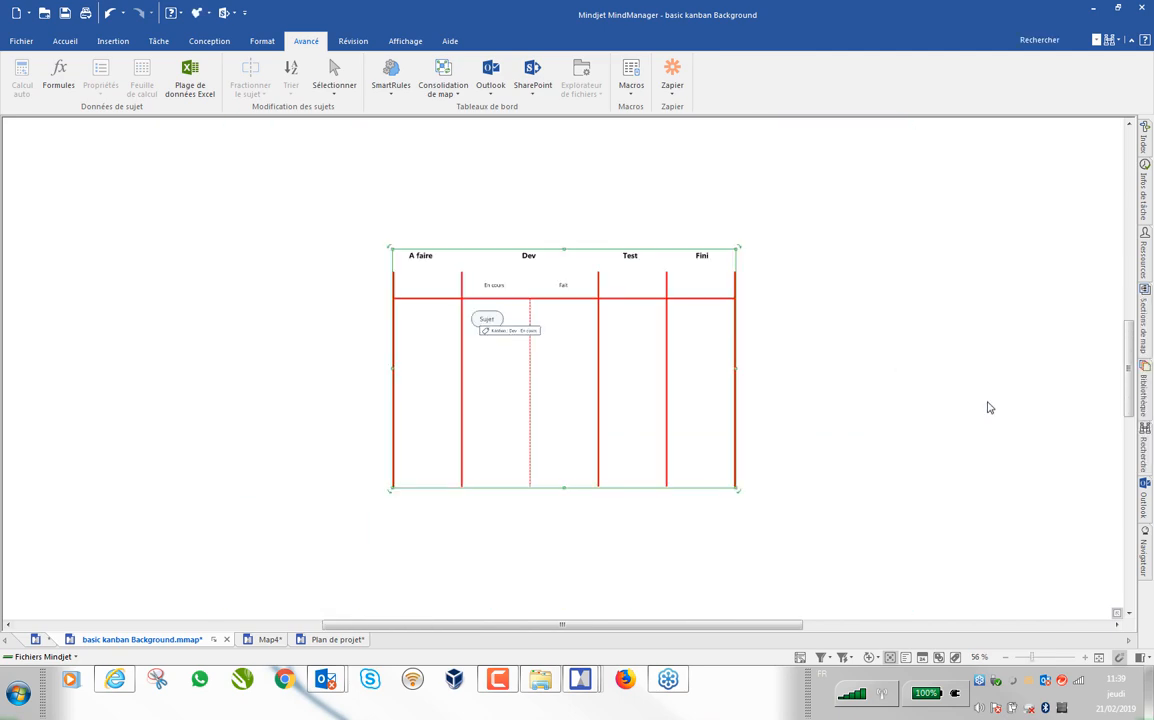
pyautogui.moveTo(738, 489); pyautogui.dragTo(882, 587)
pyautogui.click(921, 458)
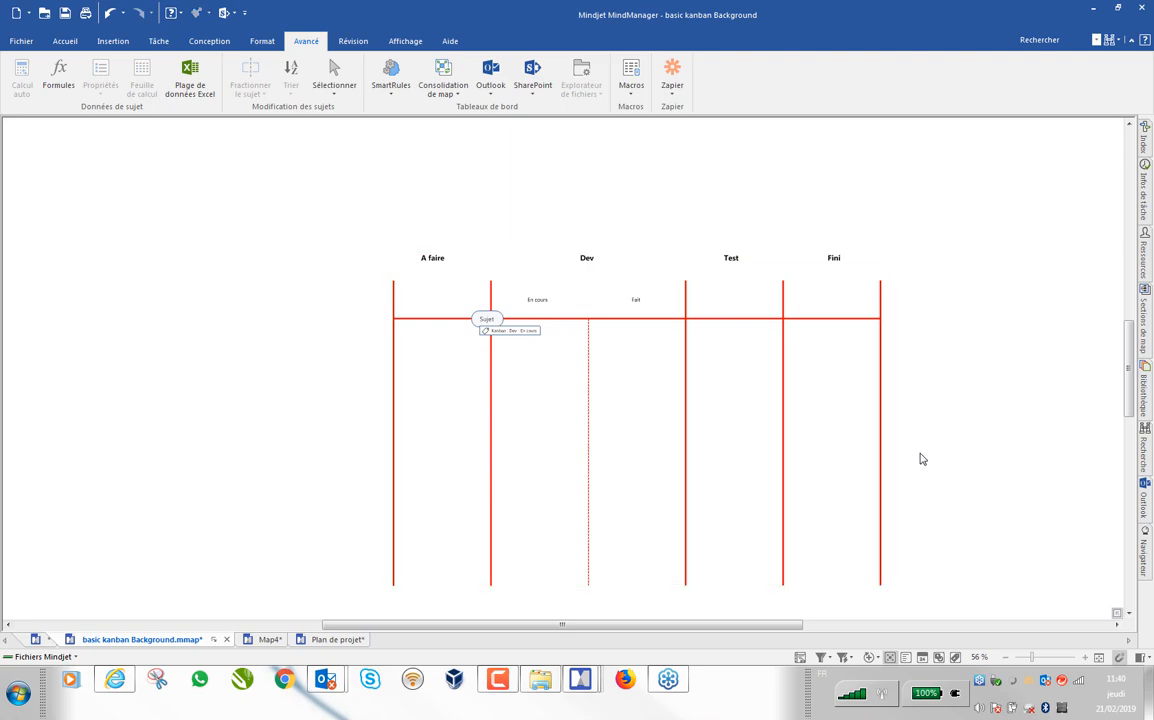
# Step: Lock the background objects of the enlarged Kanban board
pyautogui.rightClick(920, 455)
pyautogui.moveTo(985, 584)
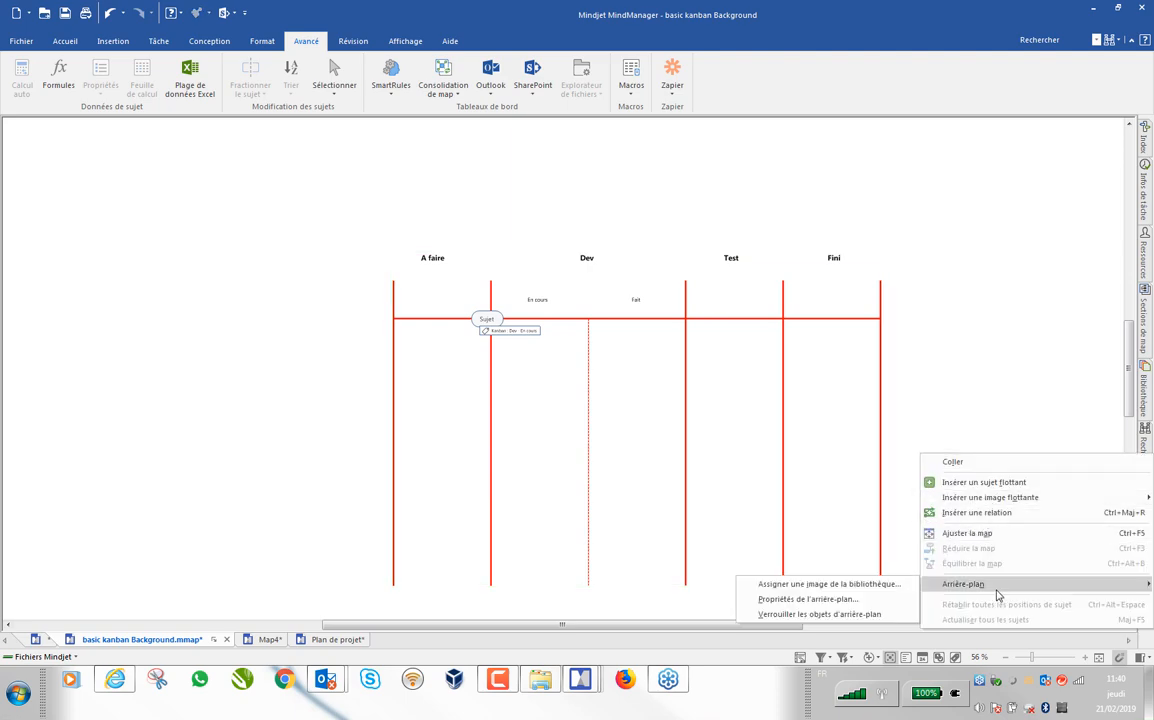
# Step: Lock the background objects of the kanban board and accept the locking information message
pyautogui.click(826, 556)
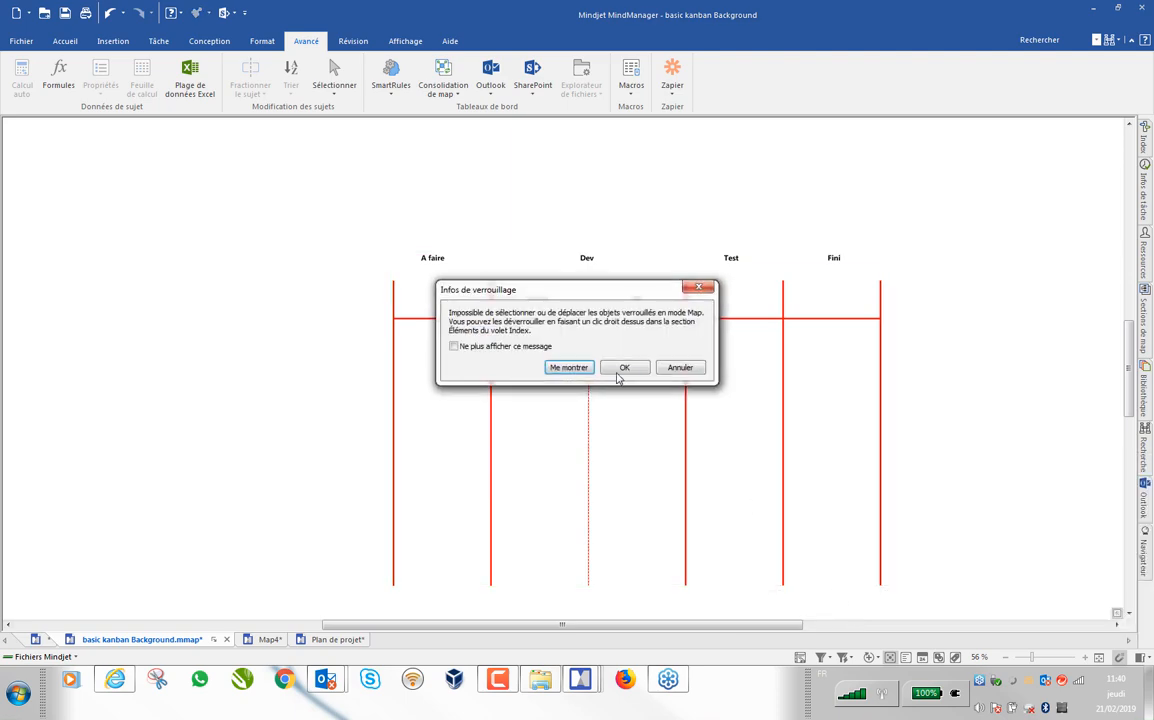
pyautogui.click(620, 369)
# Step: Move the Sujet topic below the horizontal divider into Dev's En cours area, then across into the Fait area
pyautogui.moveTo(488, 326); pyautogui.dragTo(528, 372)
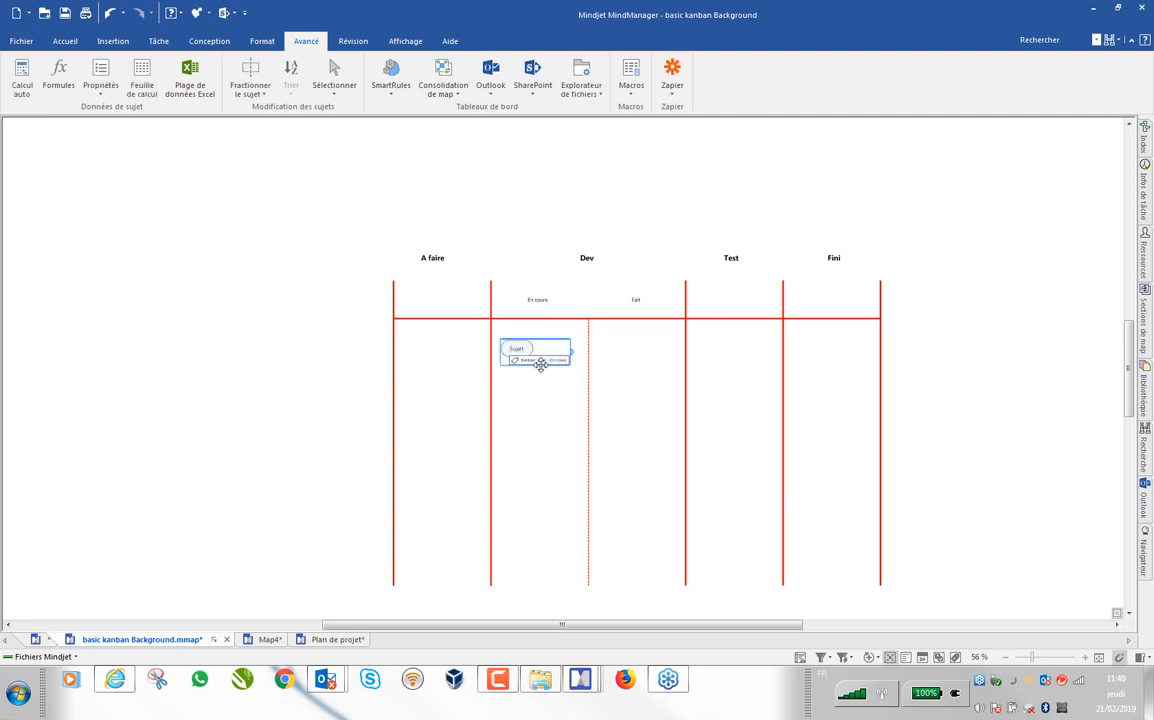
pyautogui.scroll(3, 891, 294)
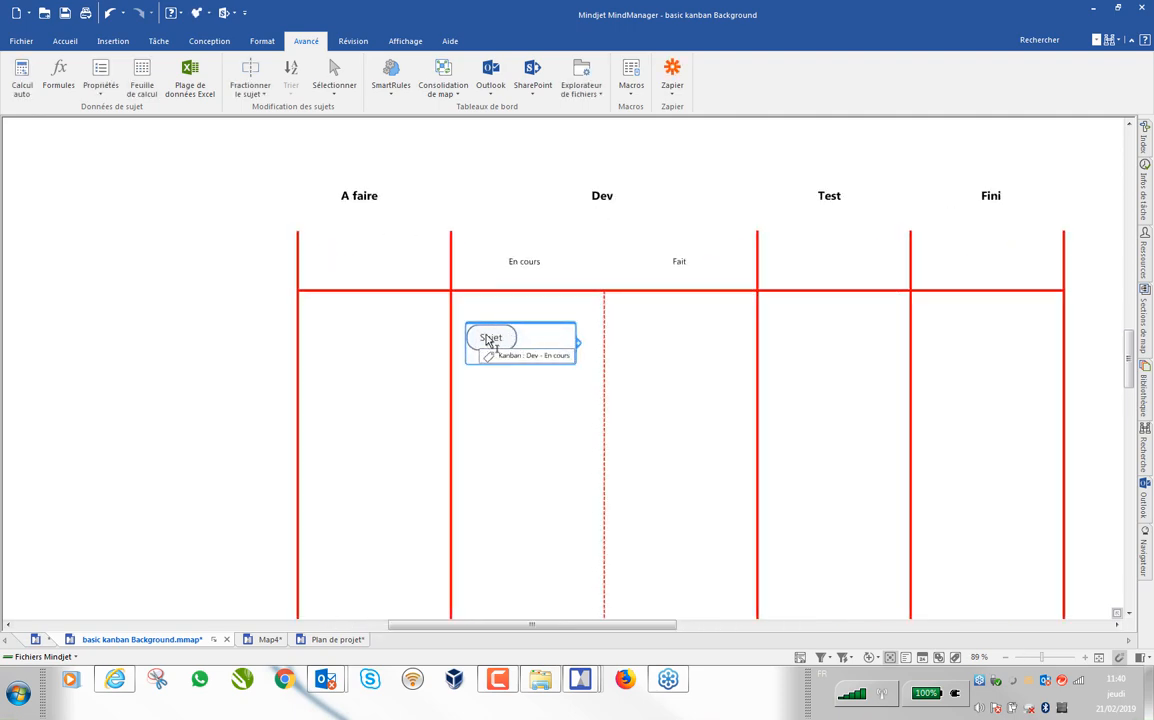
pyautogui.moveTo(488, 340); pyautogui.dragTo(641, 338)
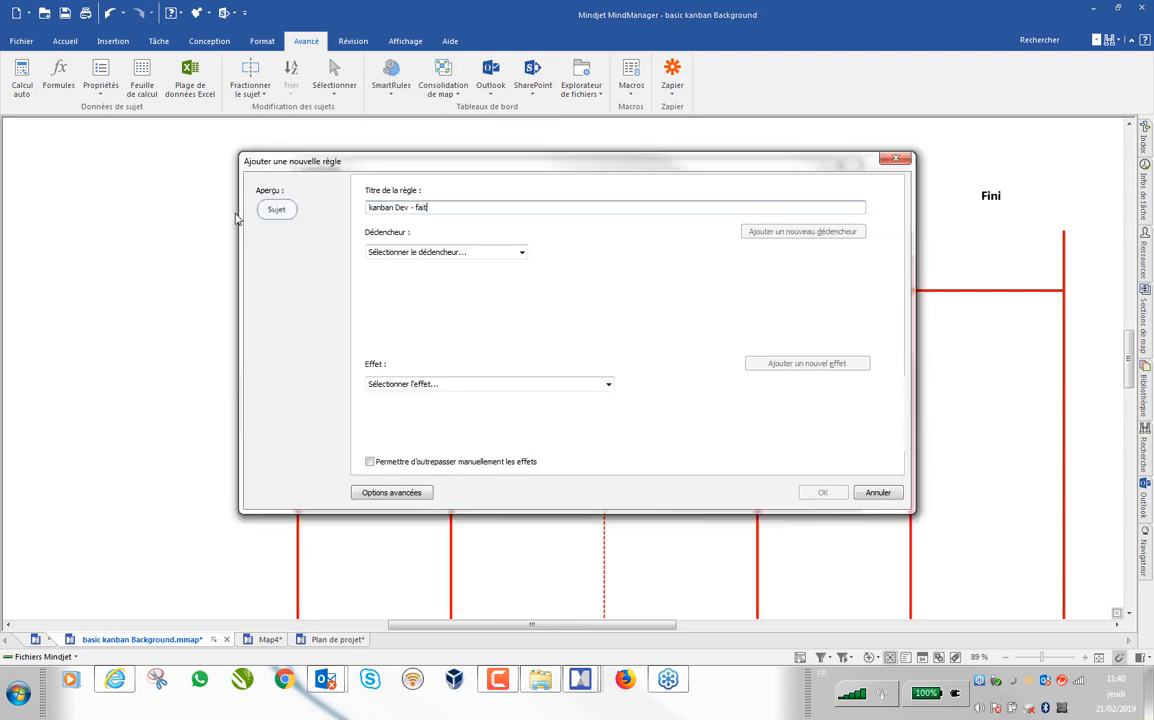
# Step: In a new SmartRule titled "kanban Dev - fait", add a Position du sujet trigger: Est en dessous of Diviseur horizontal 1
pyautogui.click(521, 252)
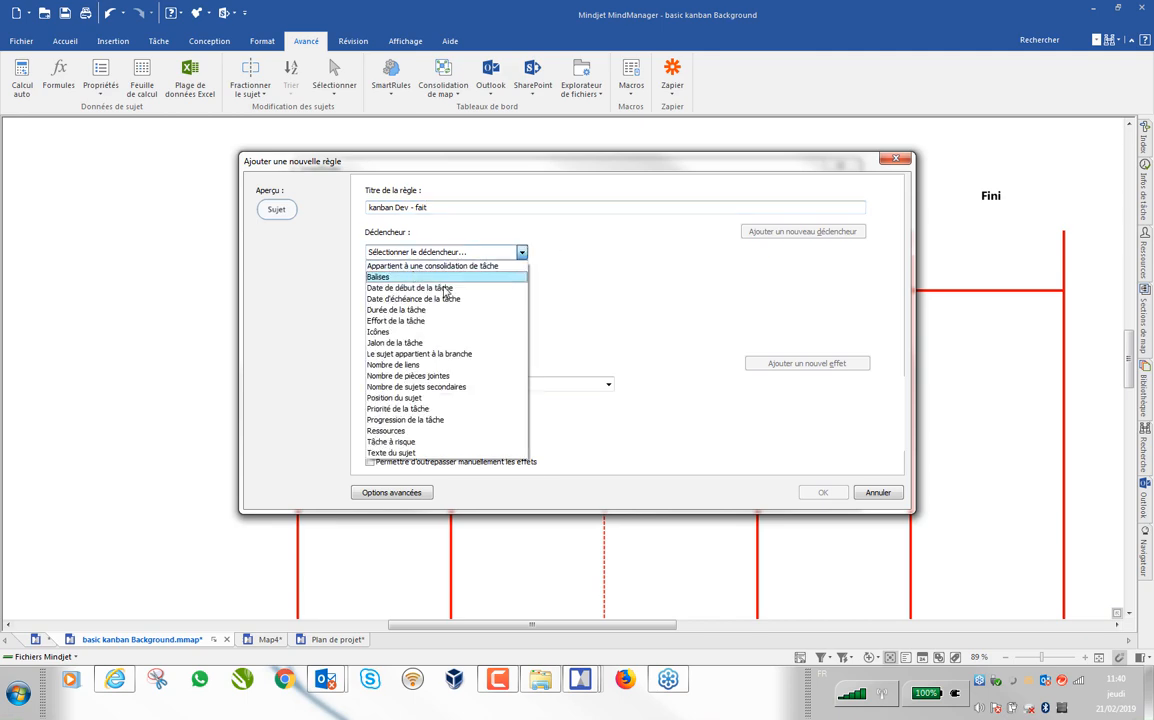
pyautogui.click(420, 398)
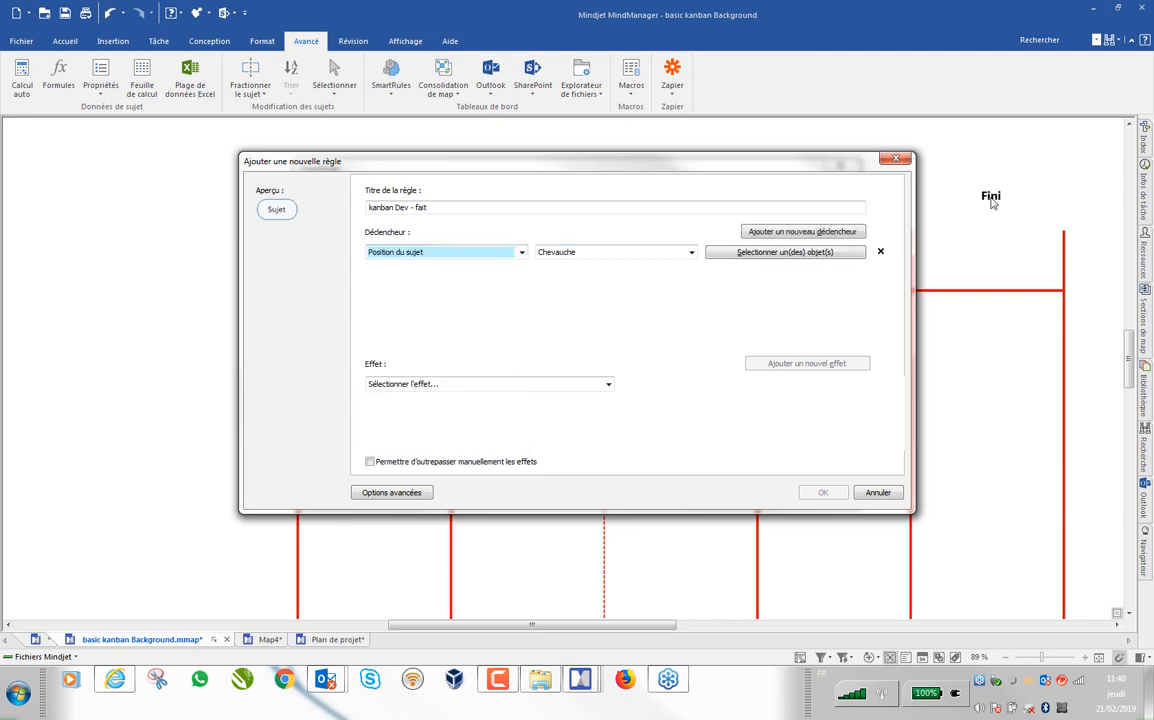
pyautogui.click(690, 253)
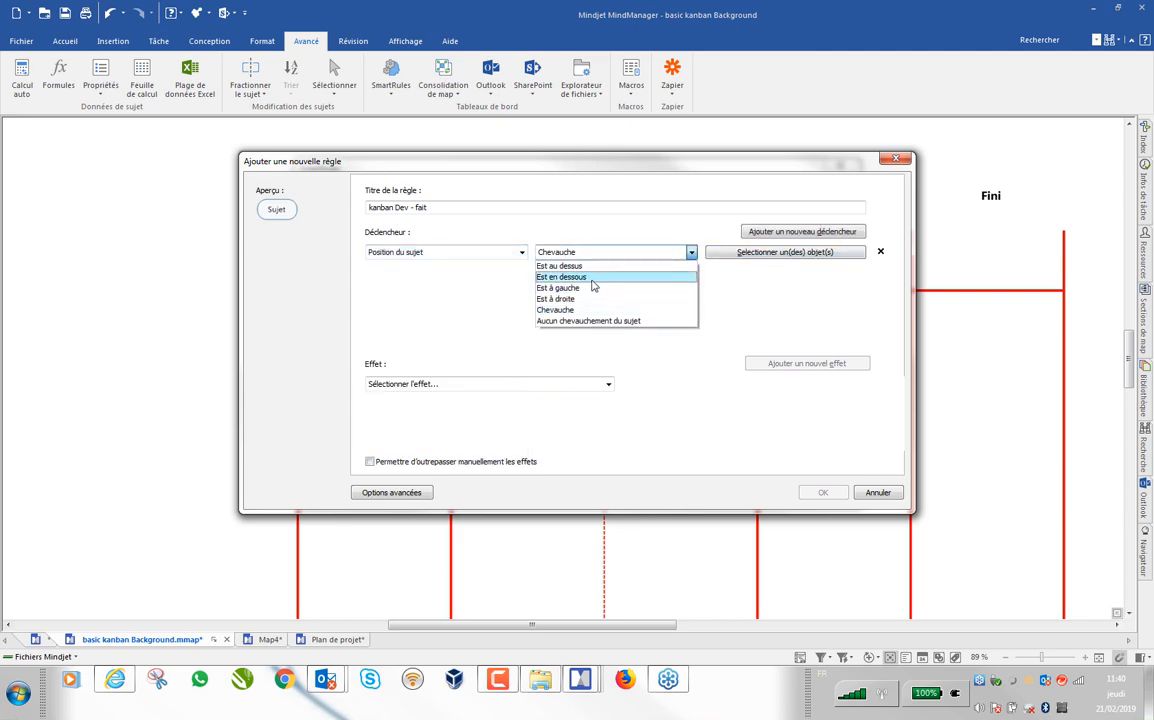
pyautogui.click(562, 277)
pyautogui.click(810, 253)
pyautogui.click(780, 349)
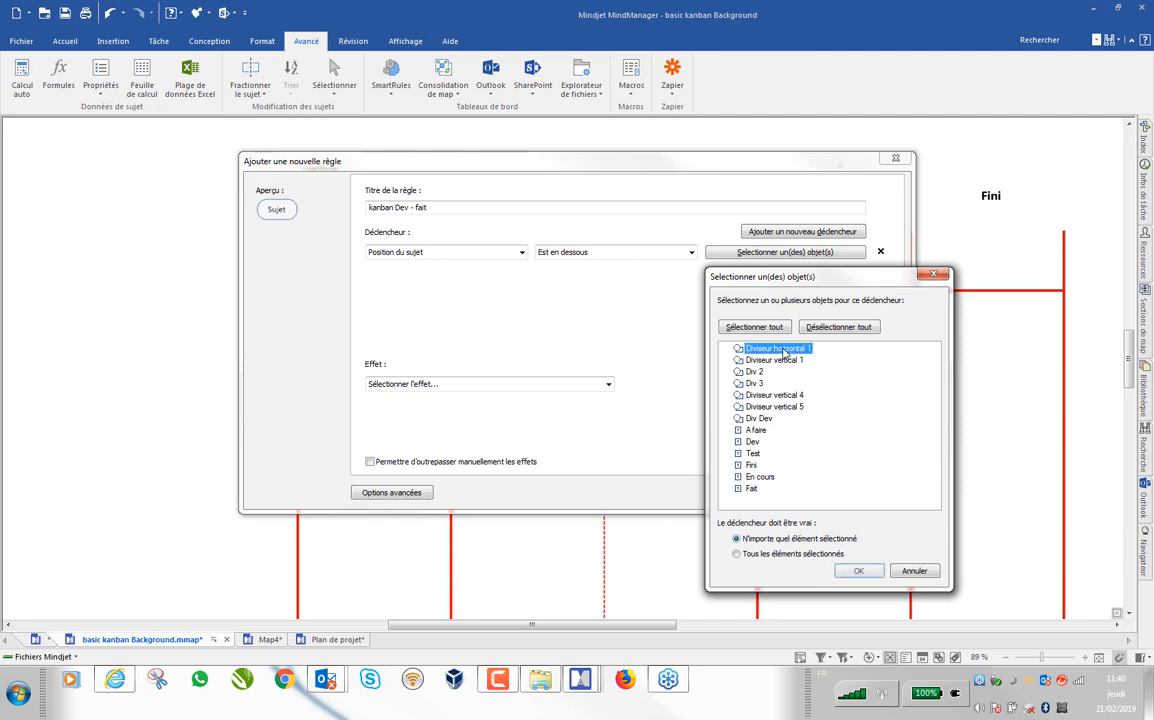
pyautogui.click(872, 571)
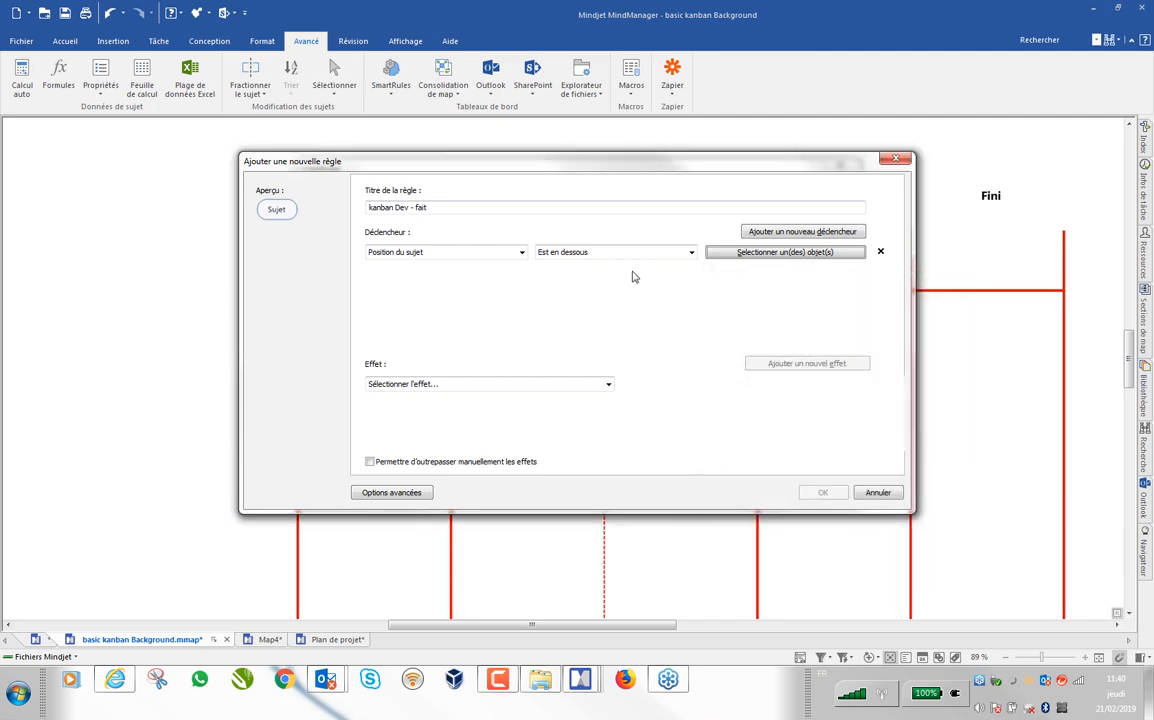
# Step: Add a second Position du sujet trigger to the rule: Est à droite of Div Dev
pyautogui.click(808, 231)
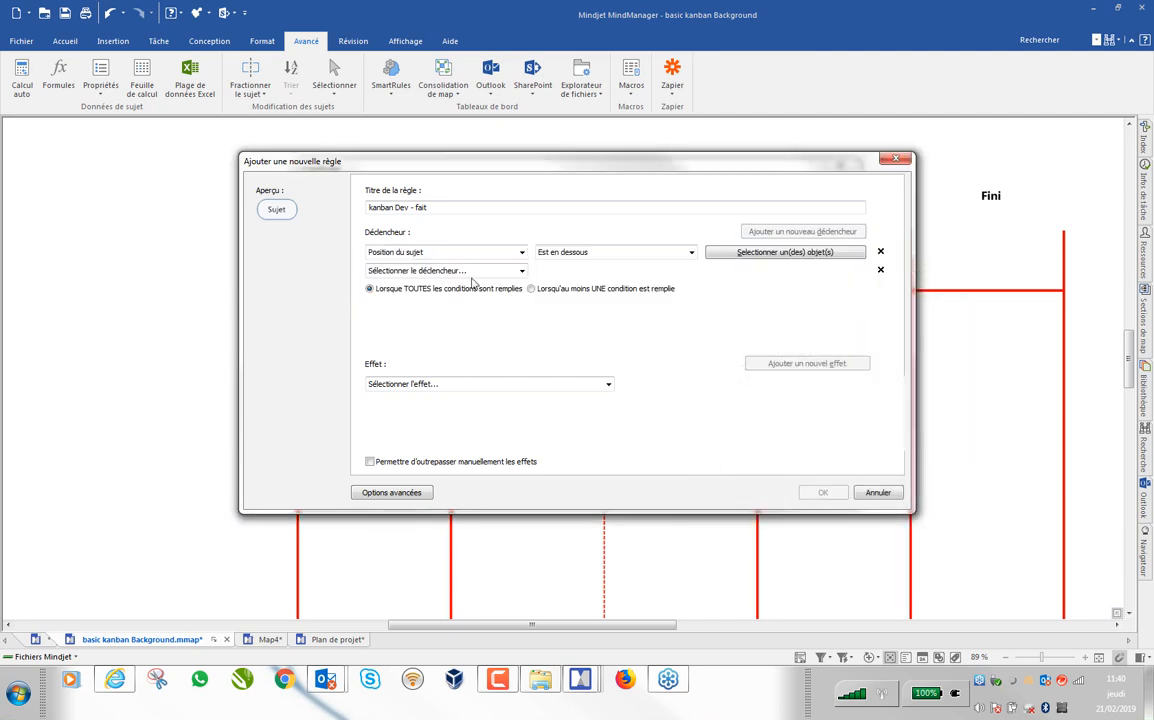
pyautogui.click(519, 272)
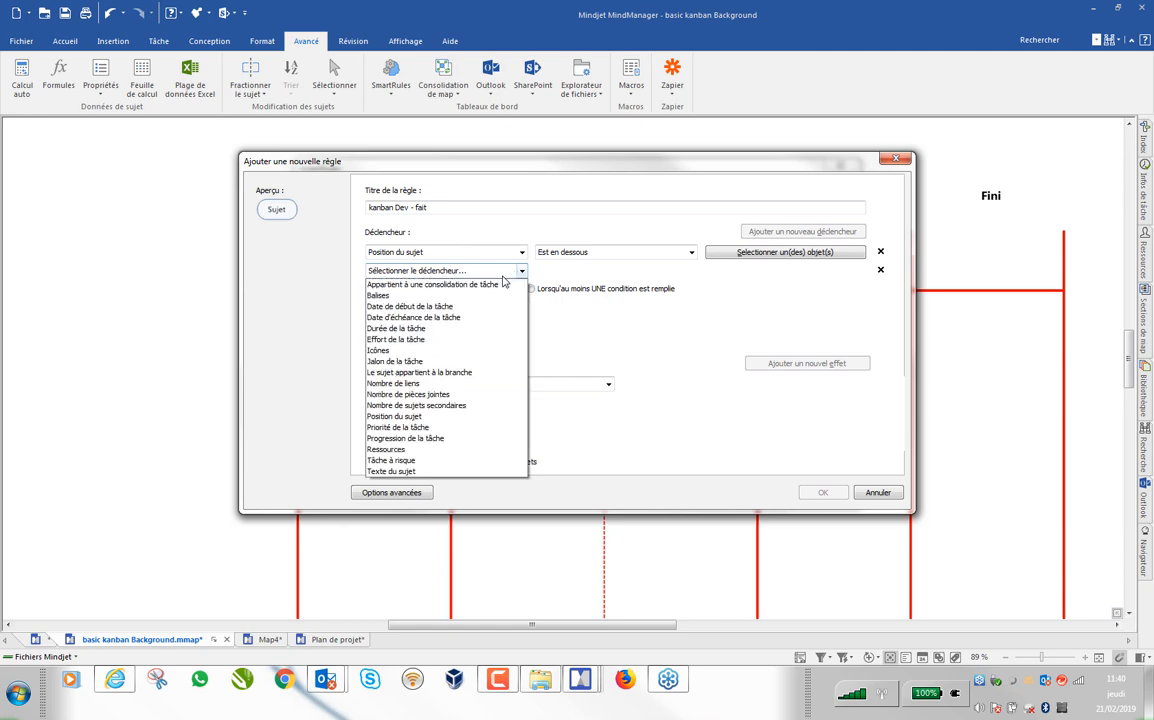
pyautogui.click(412, 419)
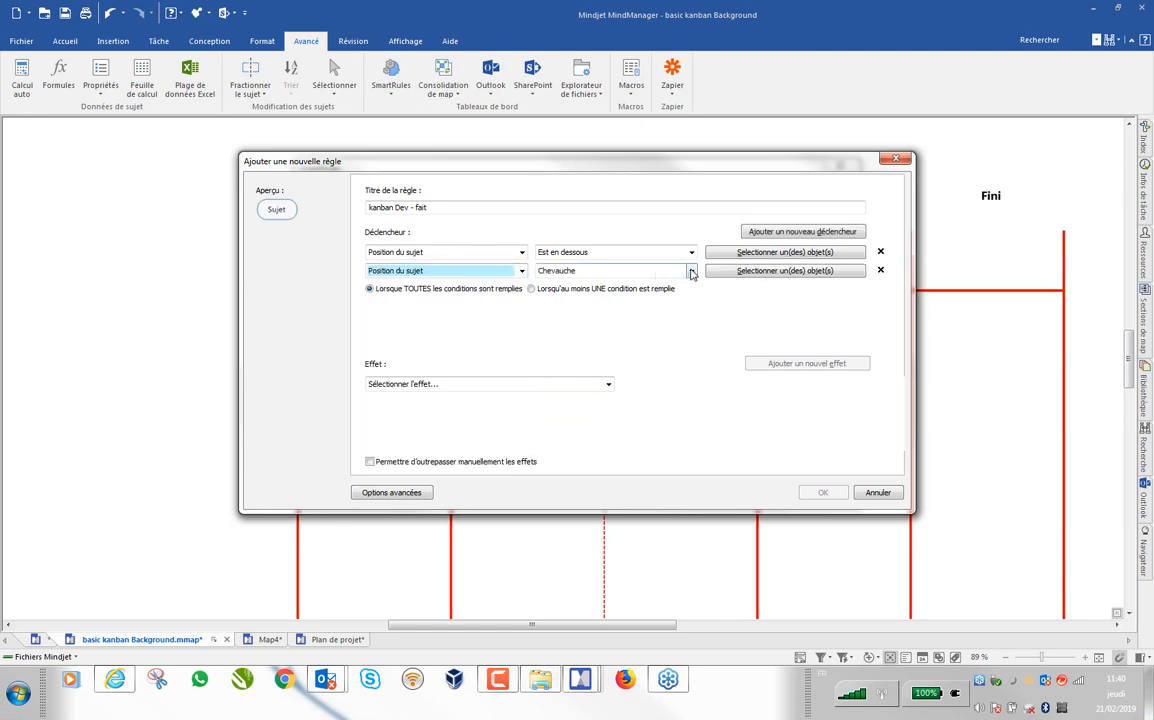
pyautogui.click(691, 272)
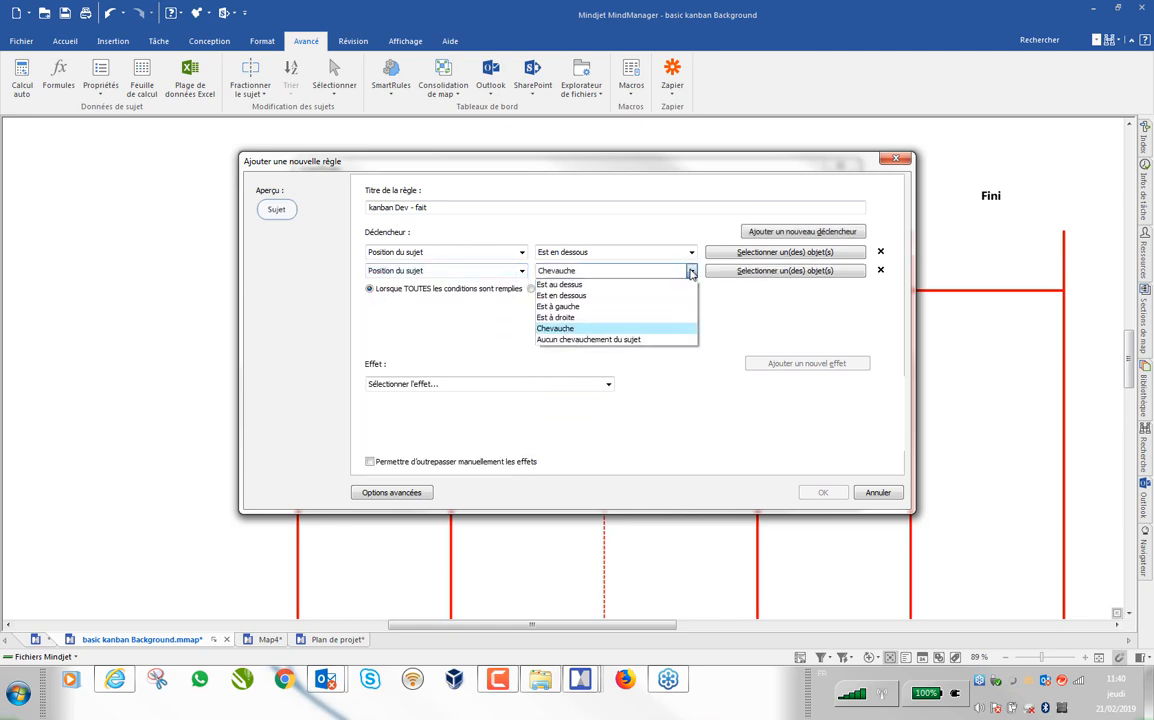
pyautogui.click(558, 317)
pyautogui.click(782, 271)
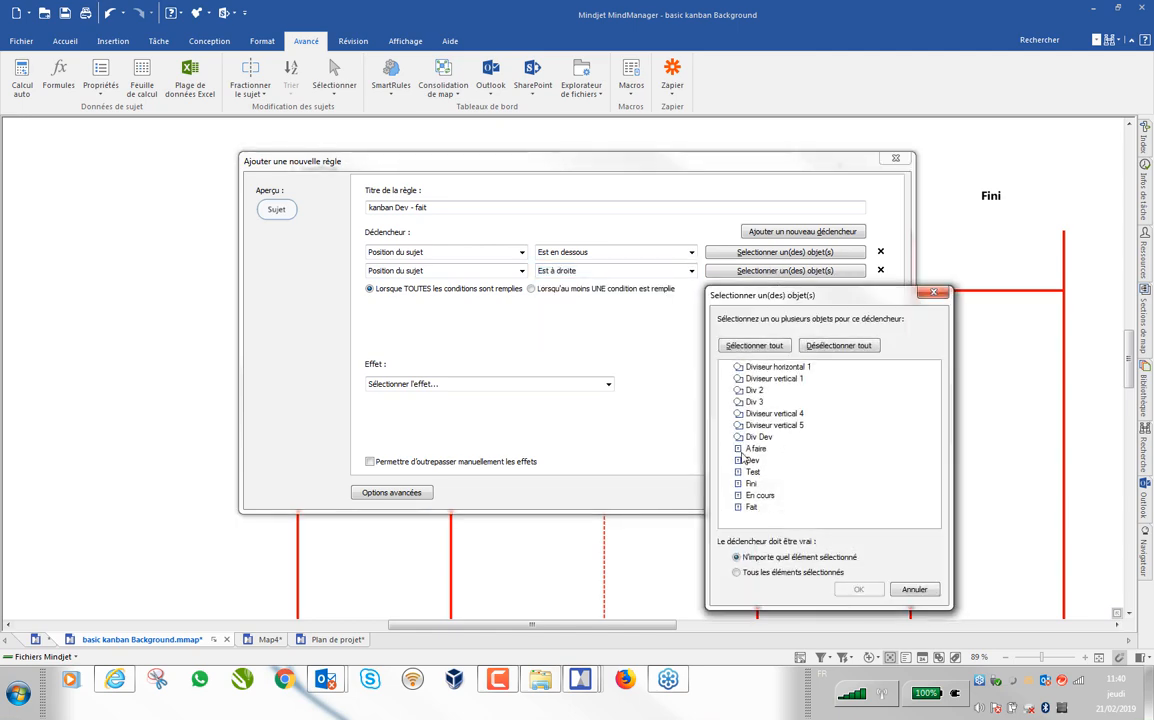
pyautogui.click(760, 437)
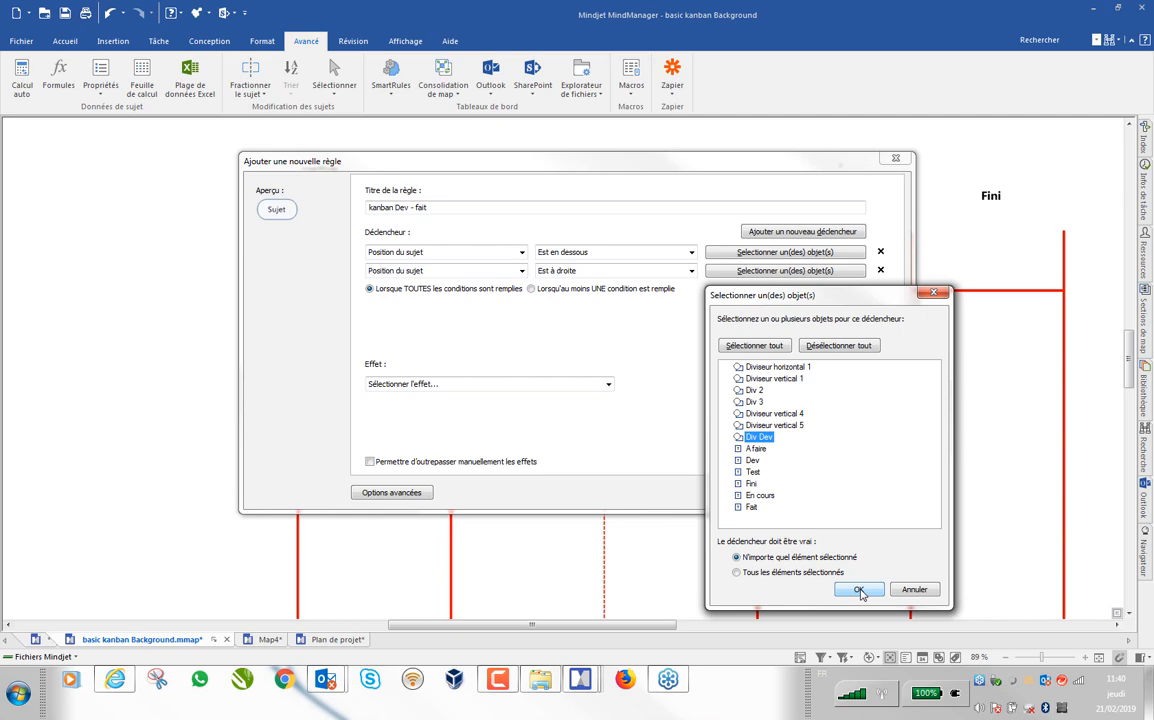
pyautogui.click(859, 590)
# Step: Add a third Position du sujet trigger to the rule: Est à gauche of Div 3
pyautogui.click(785, 232)
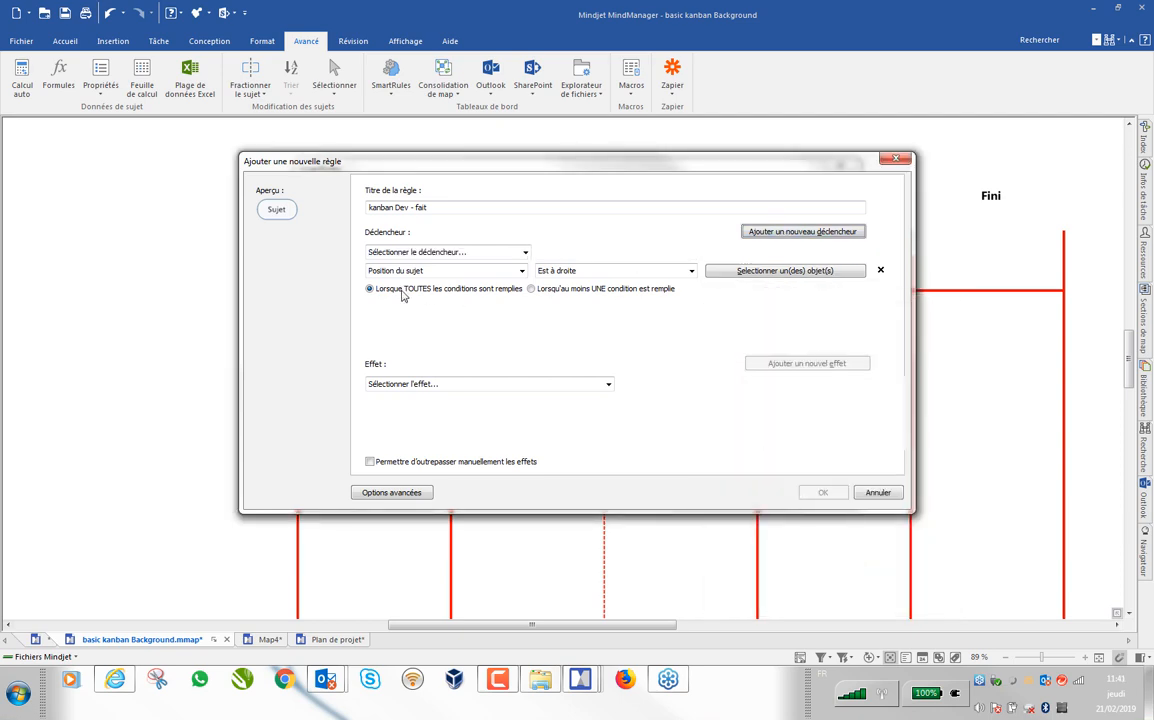
pyautogui.click(521, 289)
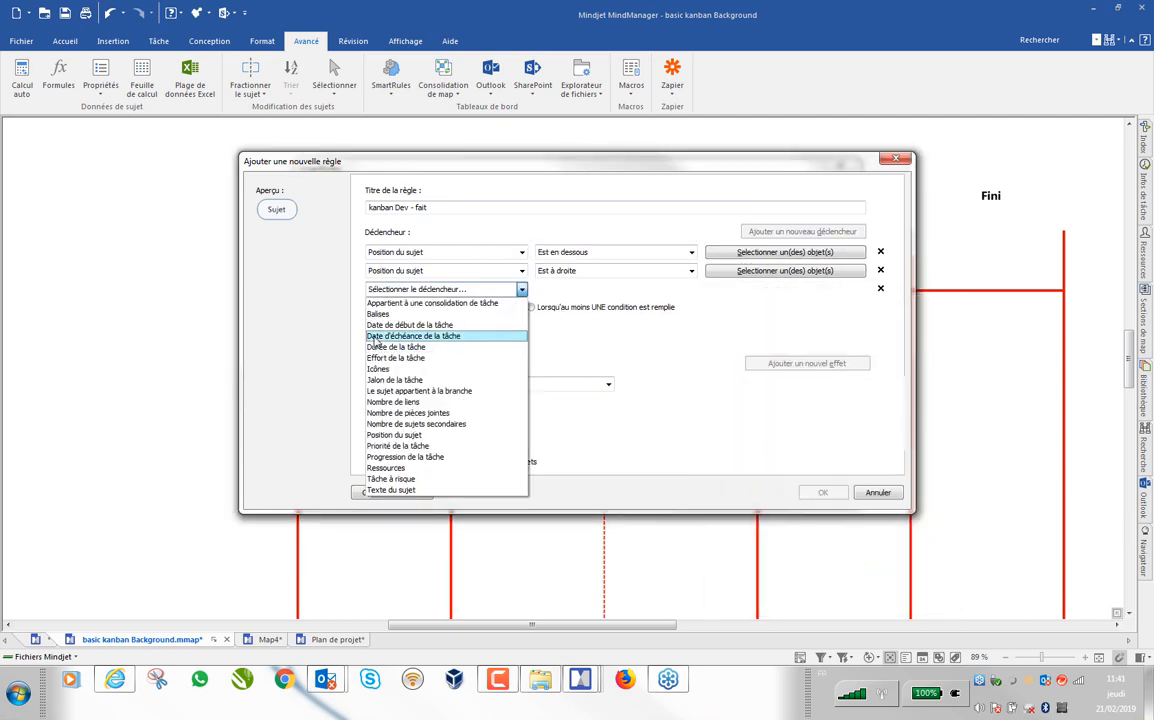
pyautogui.click(395, 436)
pyautogui.click(689, 289)
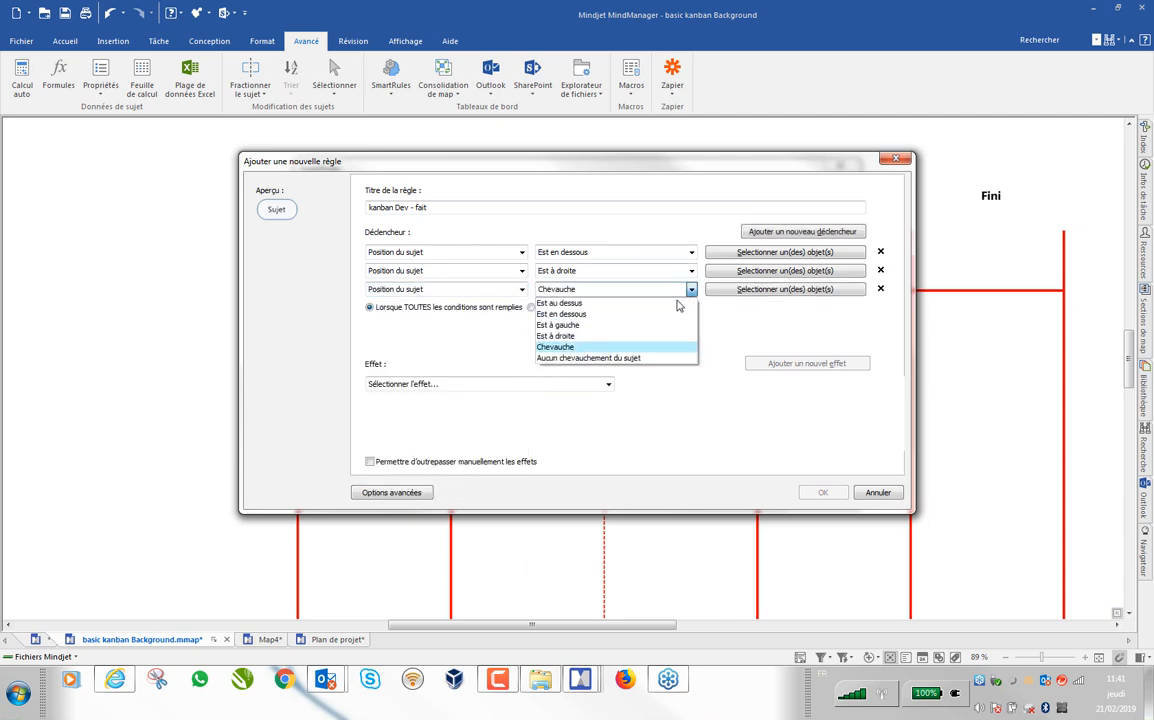
pyautogui.click(590, 323)
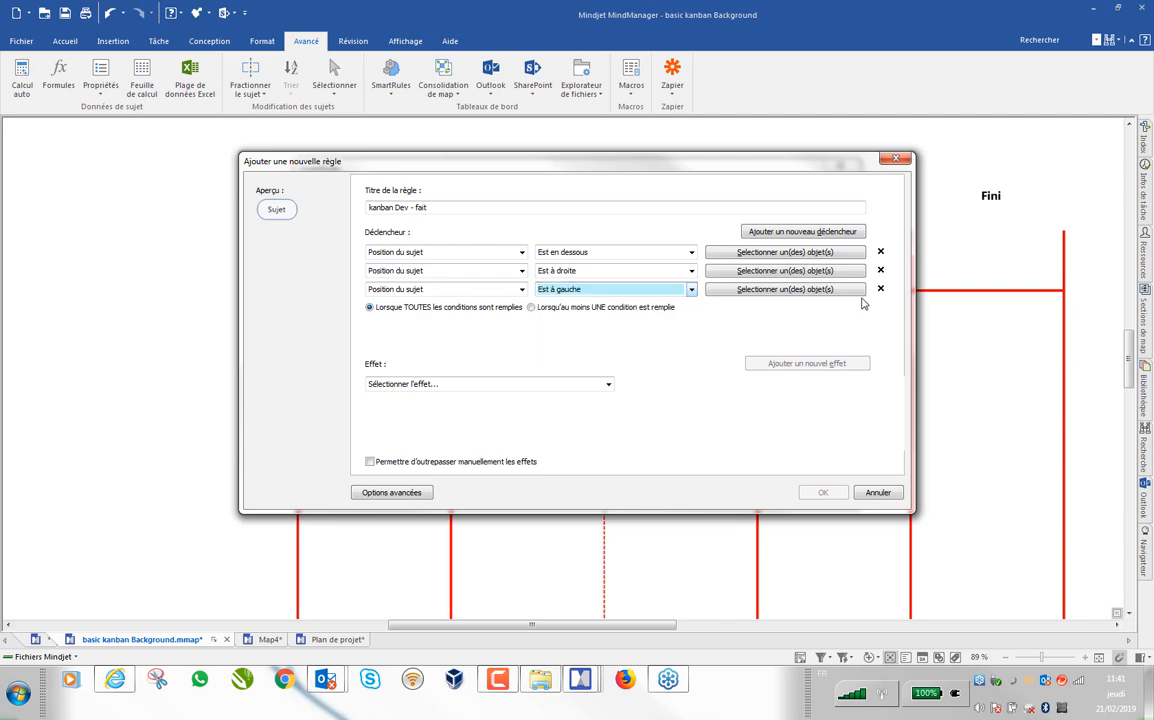
pyautogui.click(796, 289)
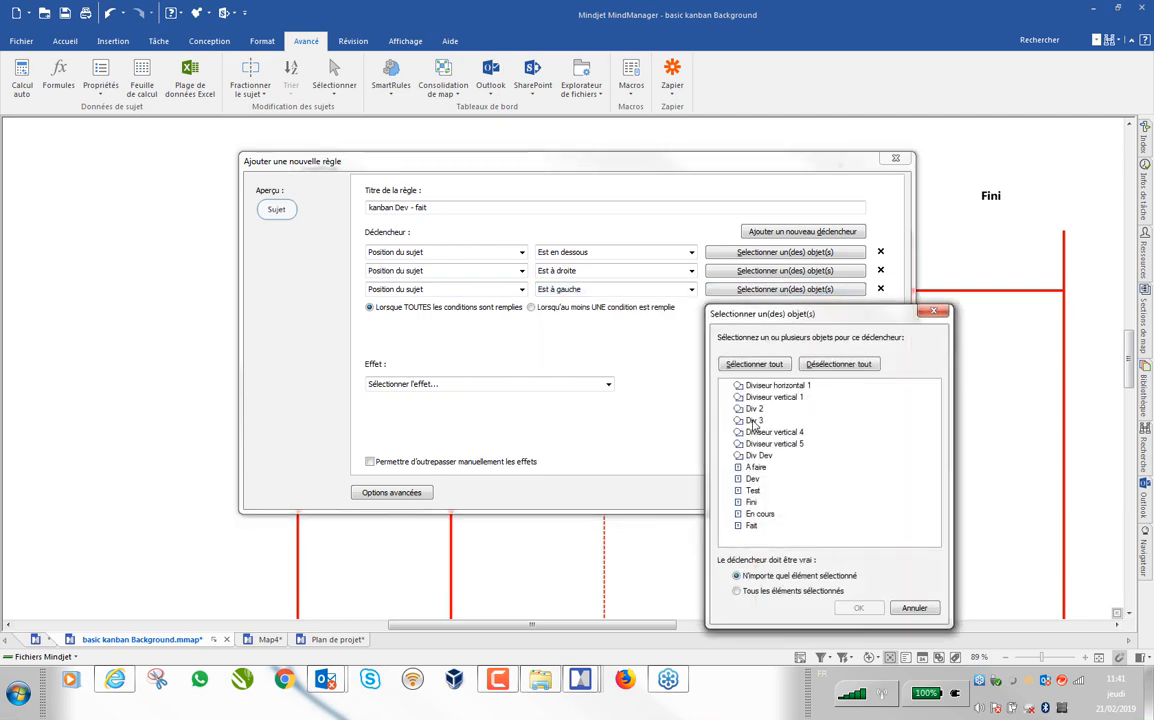
pyautogui.click(753, 422)
pyautogui.click(858, 608)
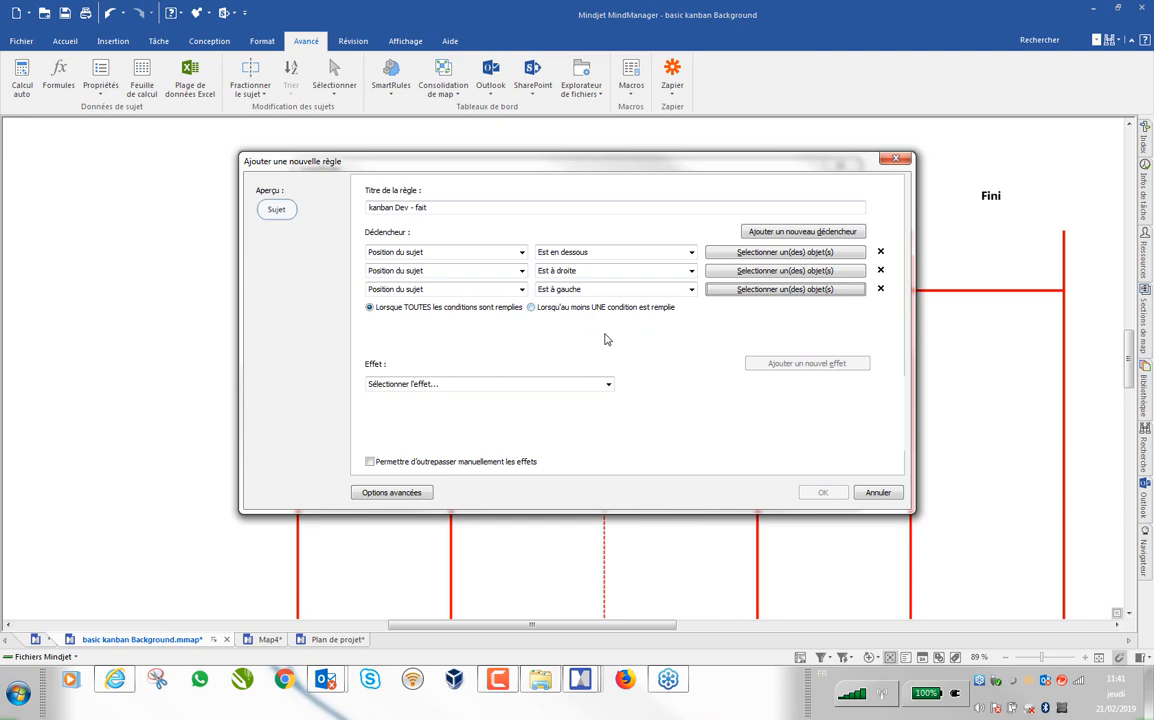
# Step: Set the rule's effect to the Balise "Dev - fait" from the Kanban group and save the SmartRules
pyautogui.click(609, 384)
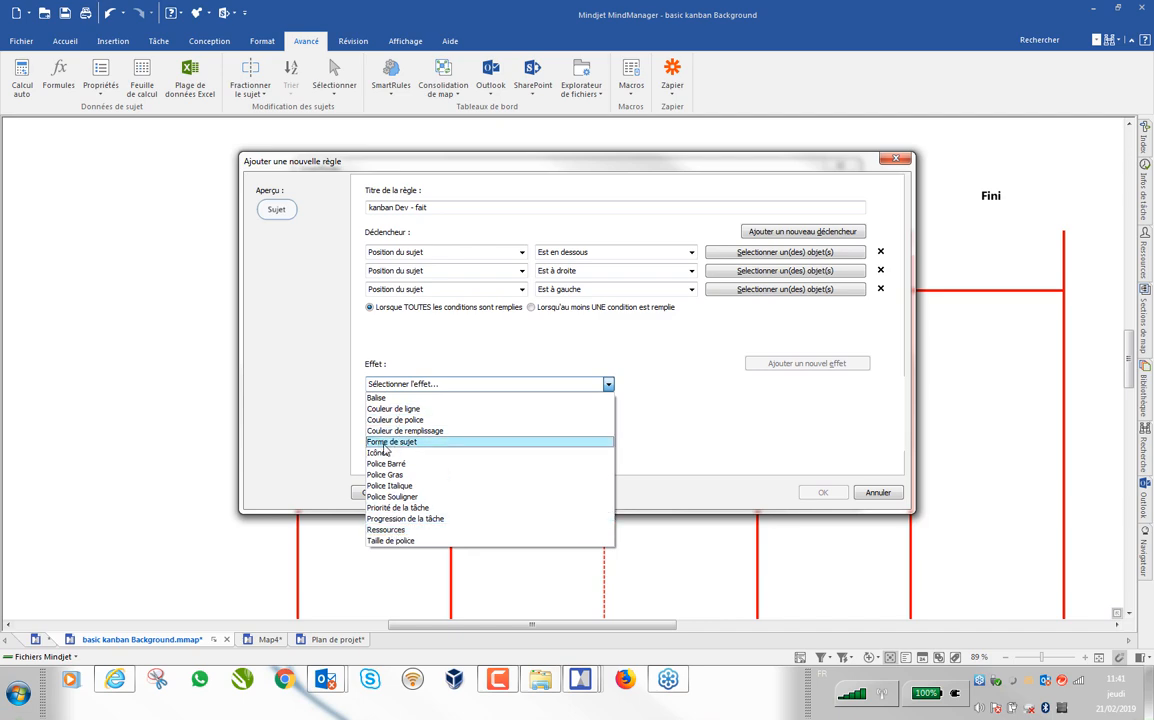
pyautogui.click(378, 397)
pyautogui.click(693, 384)
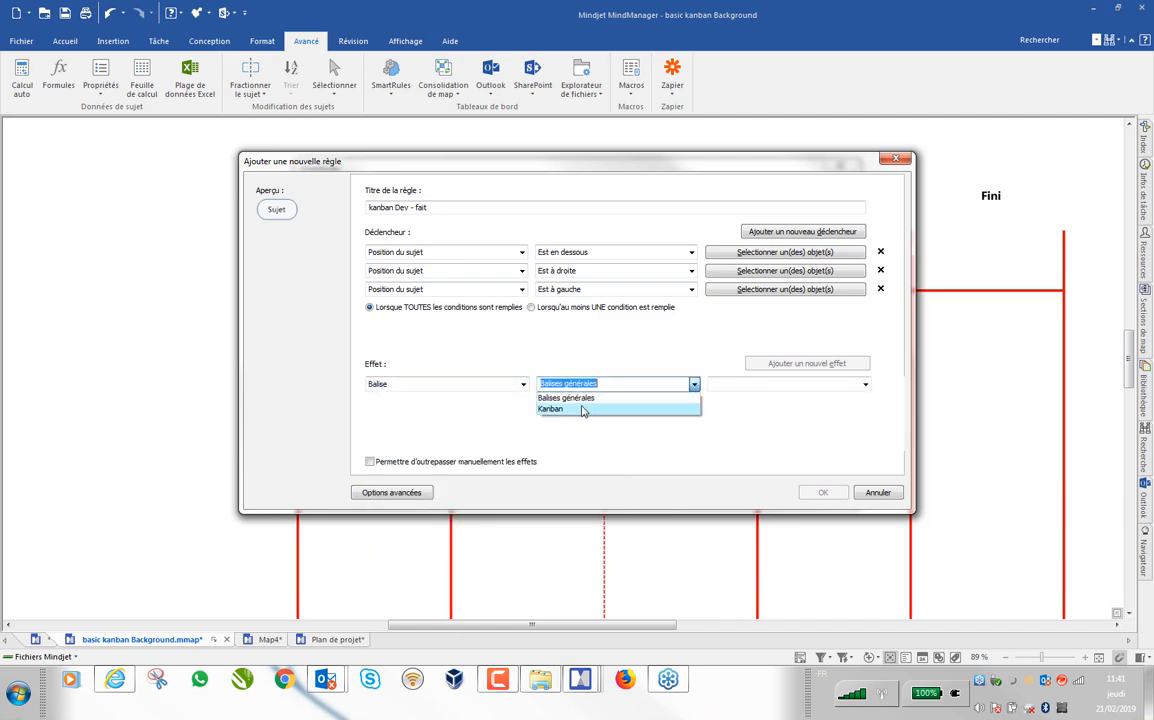
pyautogui.click(582, 410)
pyautogui.click(865, 384)
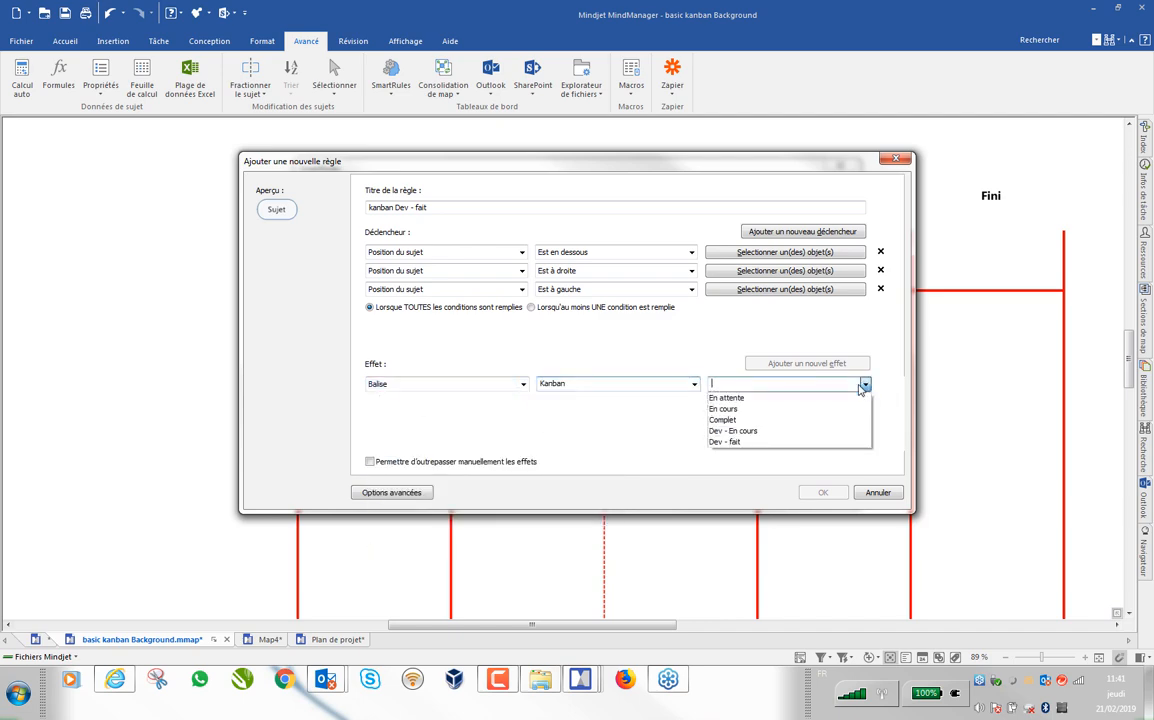
pyautogui.click(733, 442)
pyautogui.click(821, 492)
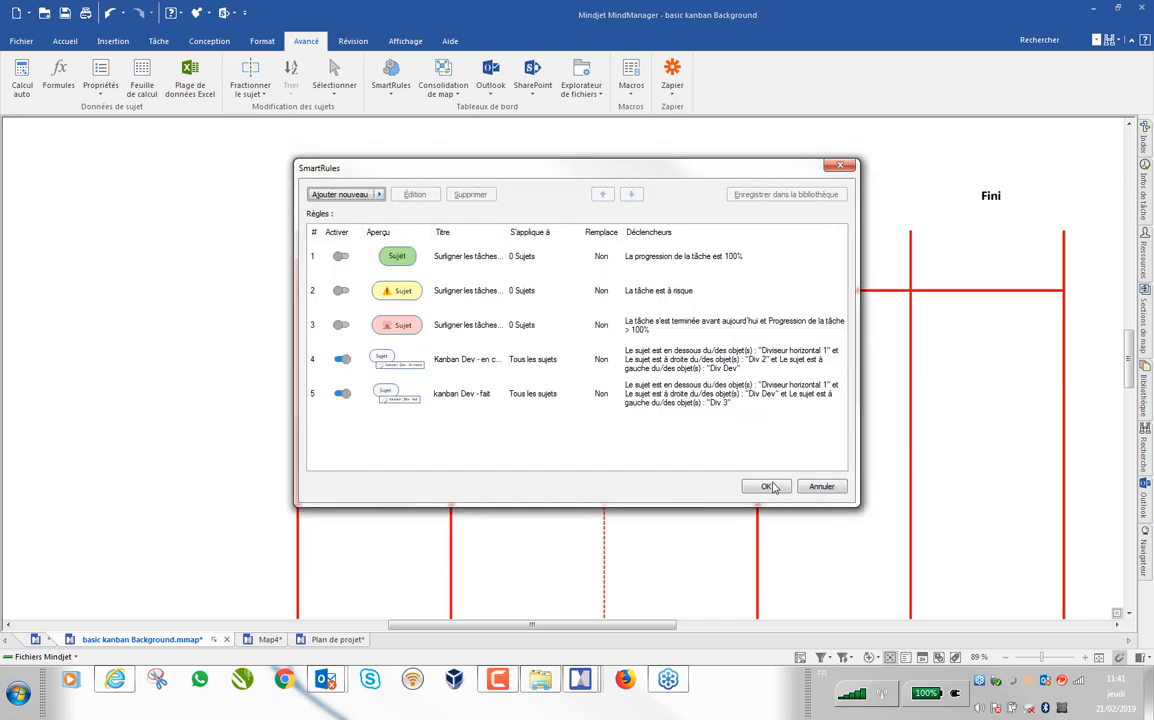
pyautogui.click(768, 487)
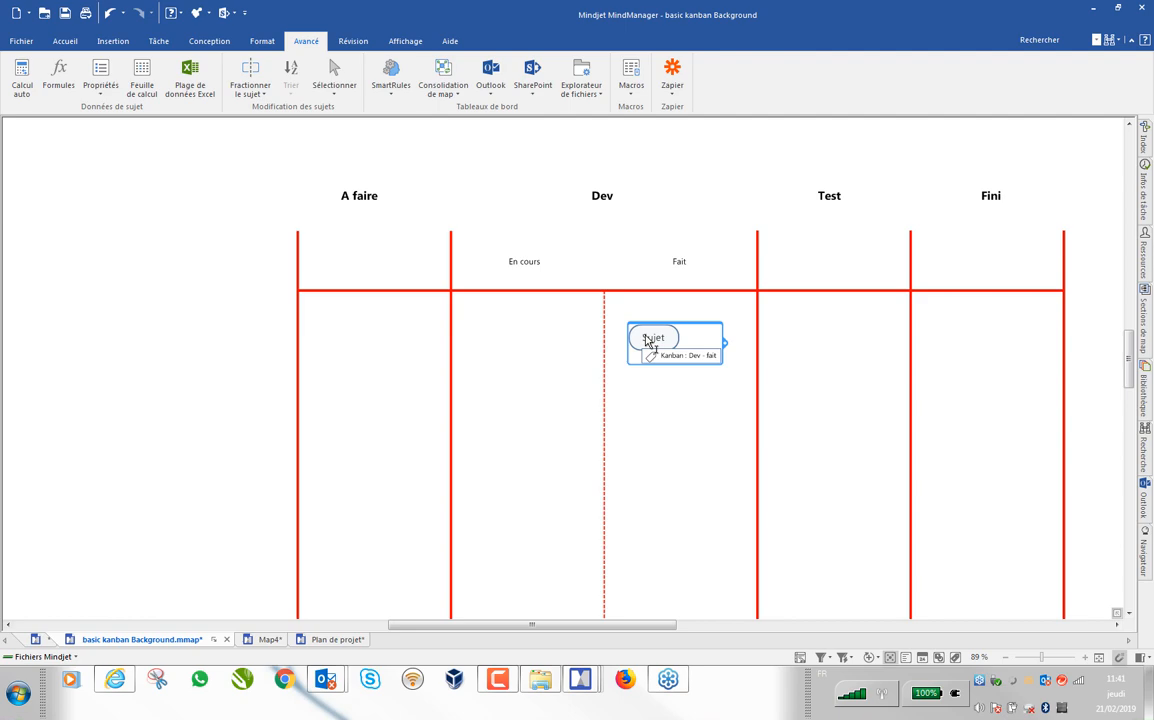
# Step: Move the topic back to En cours and add one floating topic each in the Fait and En cours areas
pyautogui.moveTo(672, 340); pyautogui.dragTo(516, 340)
pyautogui.doubleClick(683, 462)
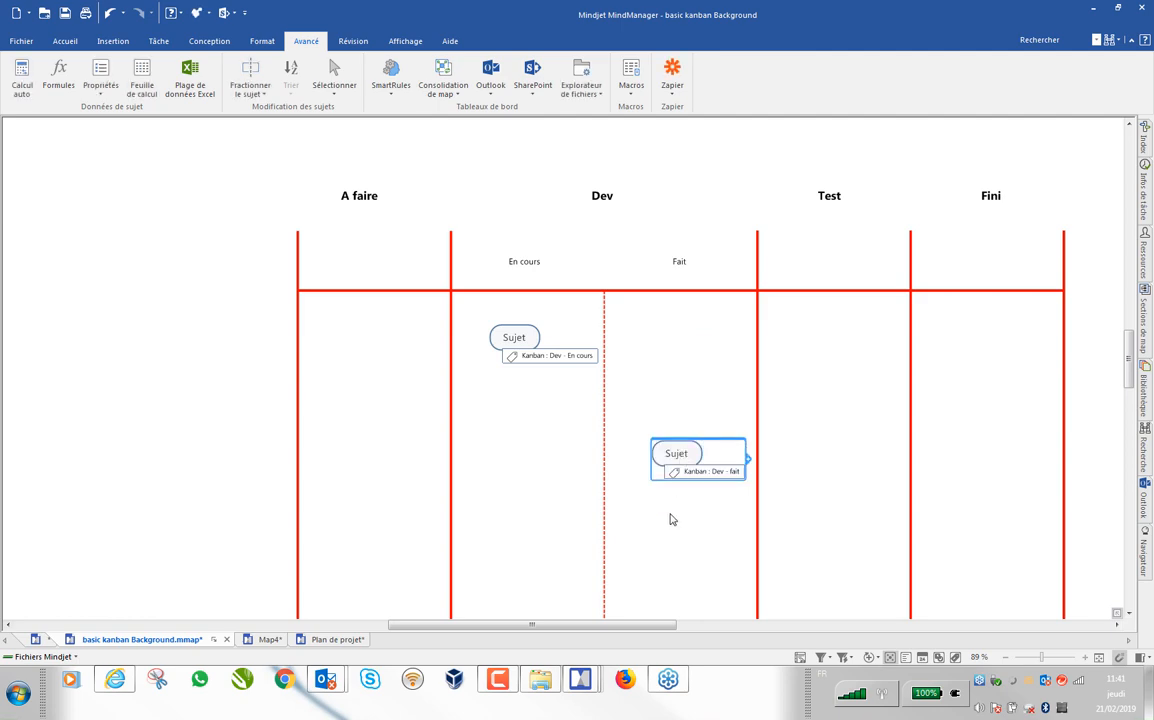
pyautogui.doubleClick(517, 451)
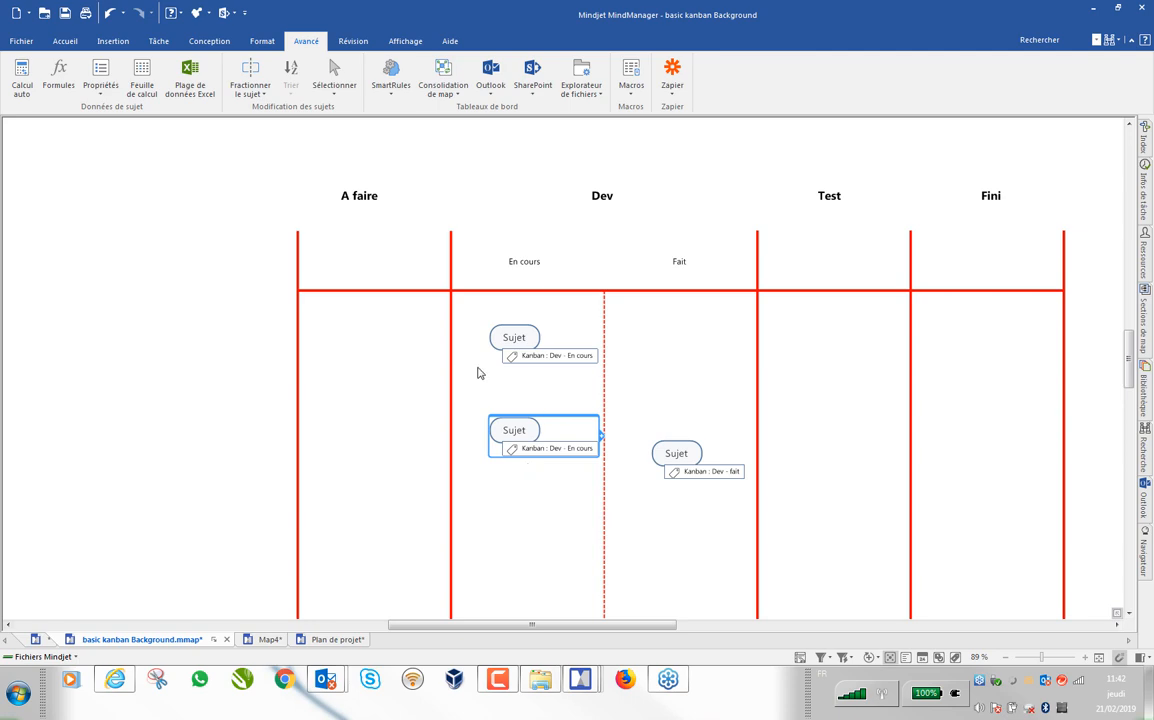
# Step: Give the upper En cours topic a start date of 11/02/2019 and a due date of 28/02/2019
pyautogui.click(528, 335)
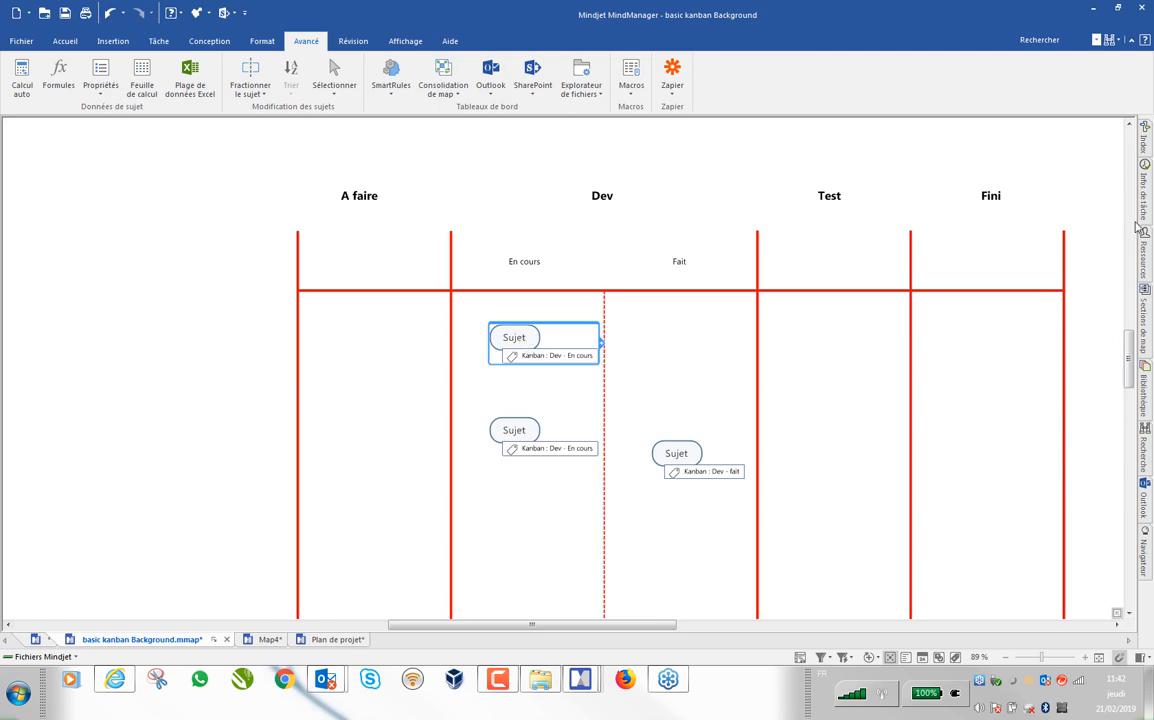
pyautogui.click(1146, 186)
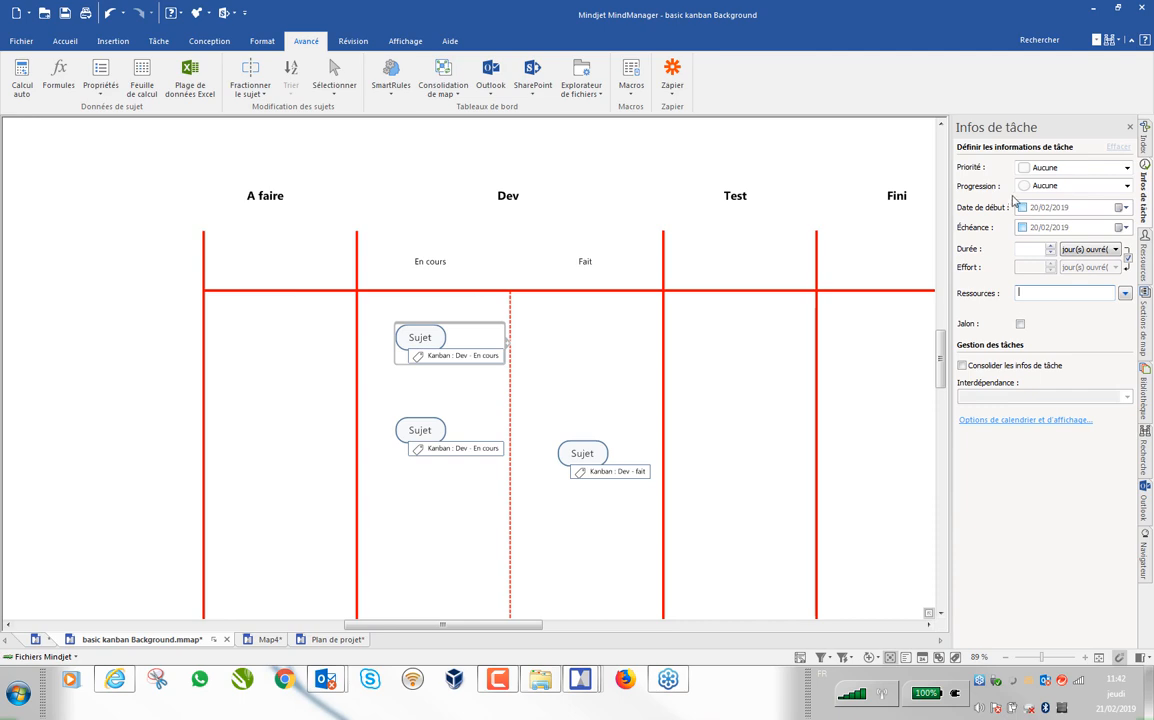
pyautogui.click(1128, 207)
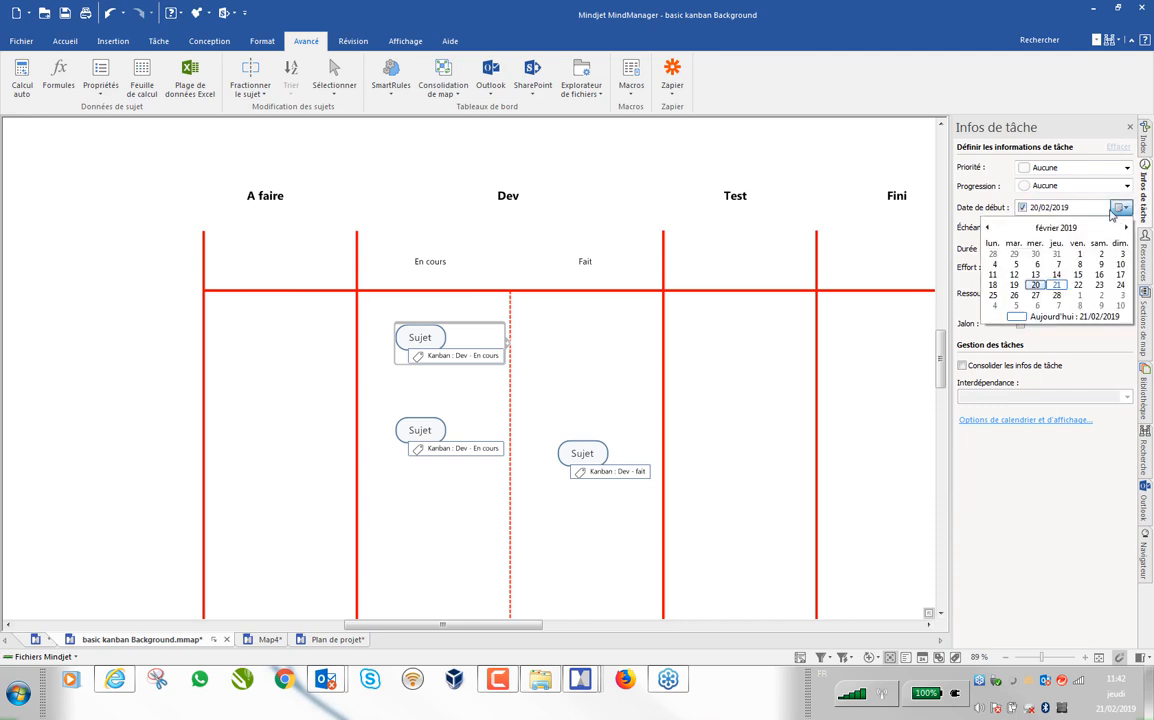
pyautogui.click(992, 274)
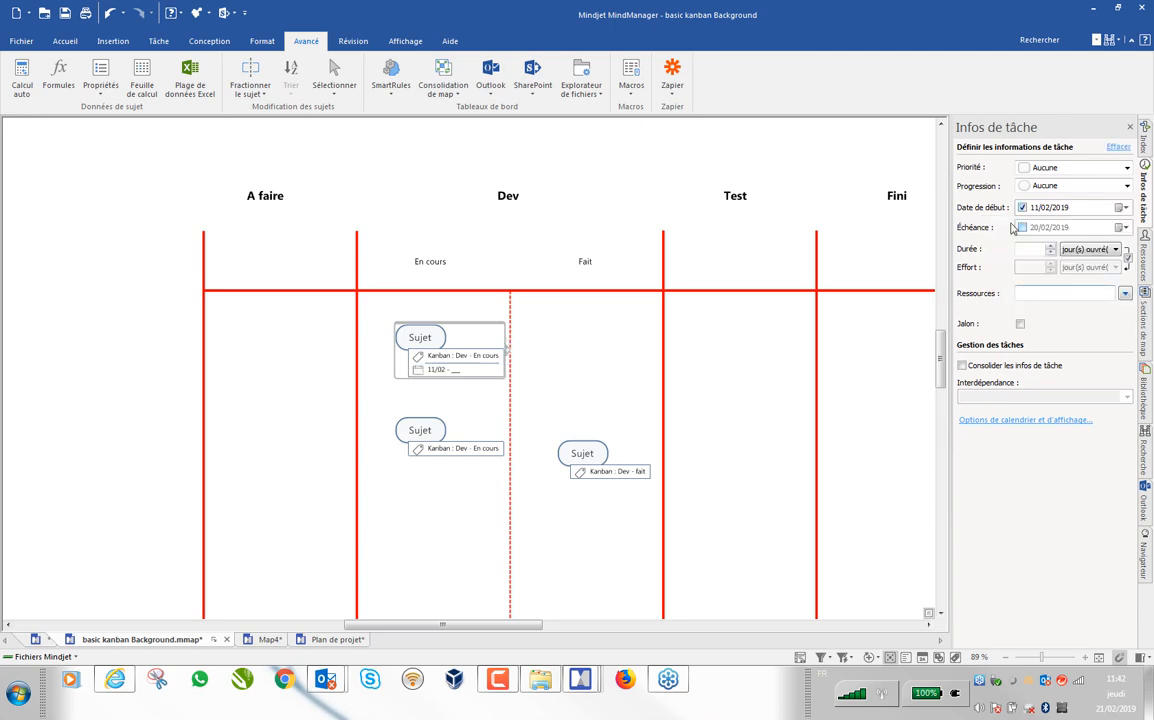
pyautogui.click(1122, 227)
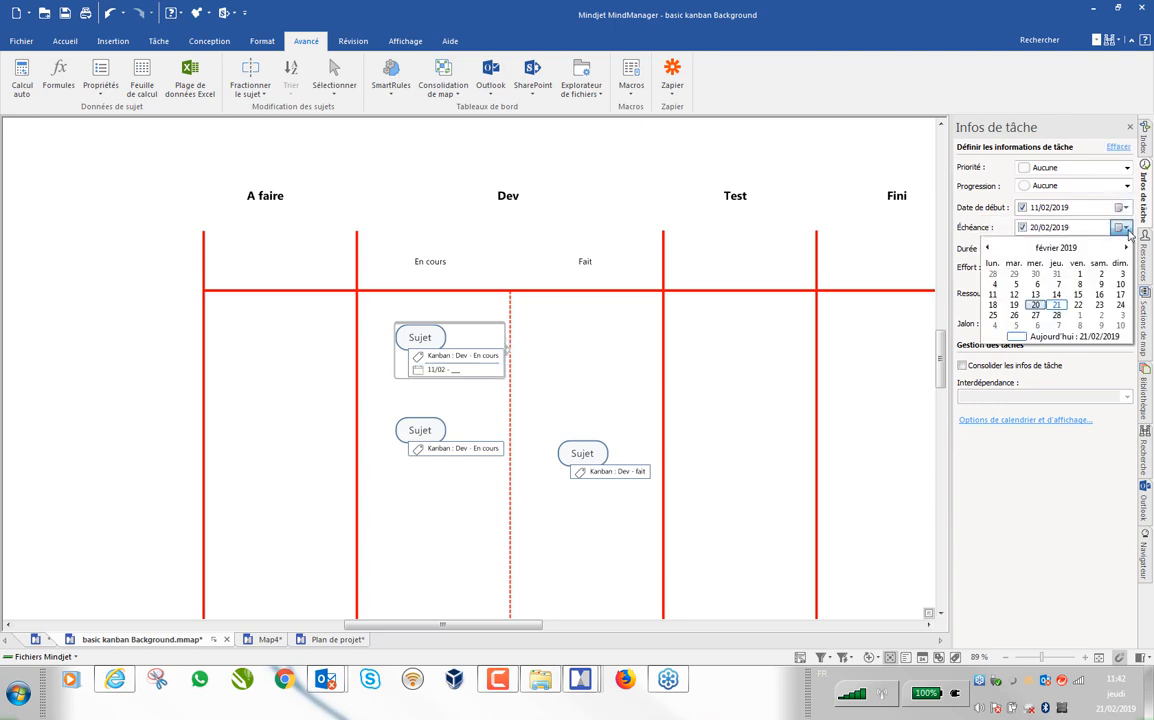
pyautogui.click(1056, 317)
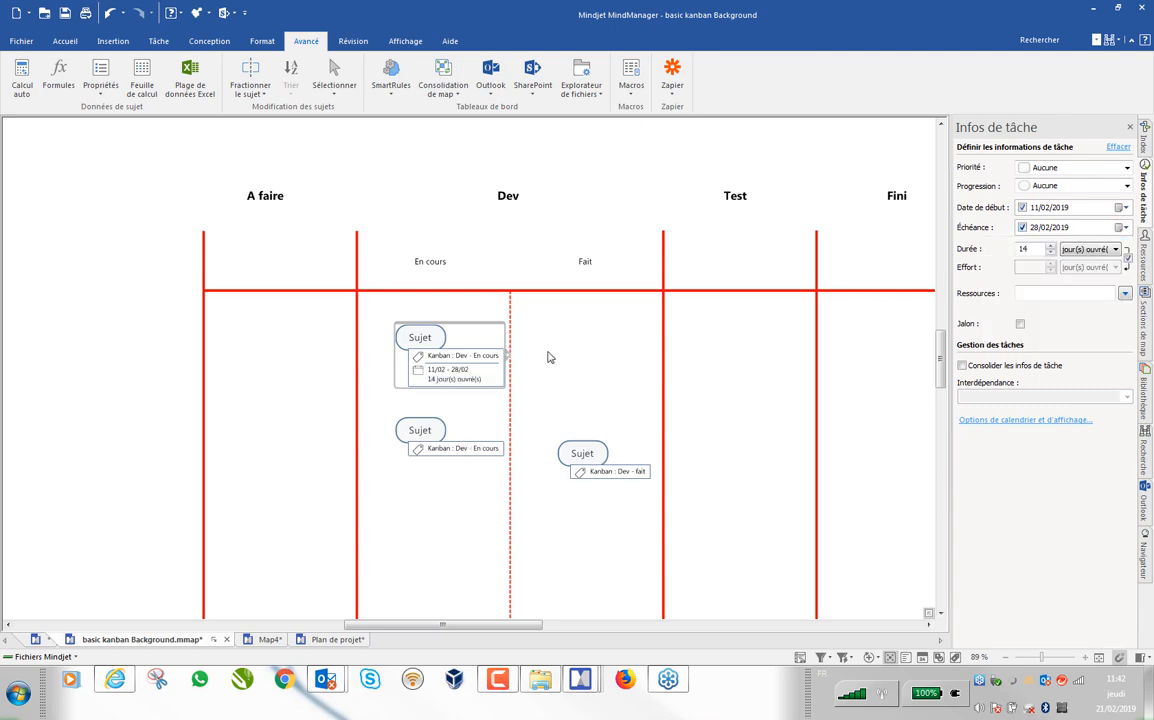
pyautogui.click(569, 389)
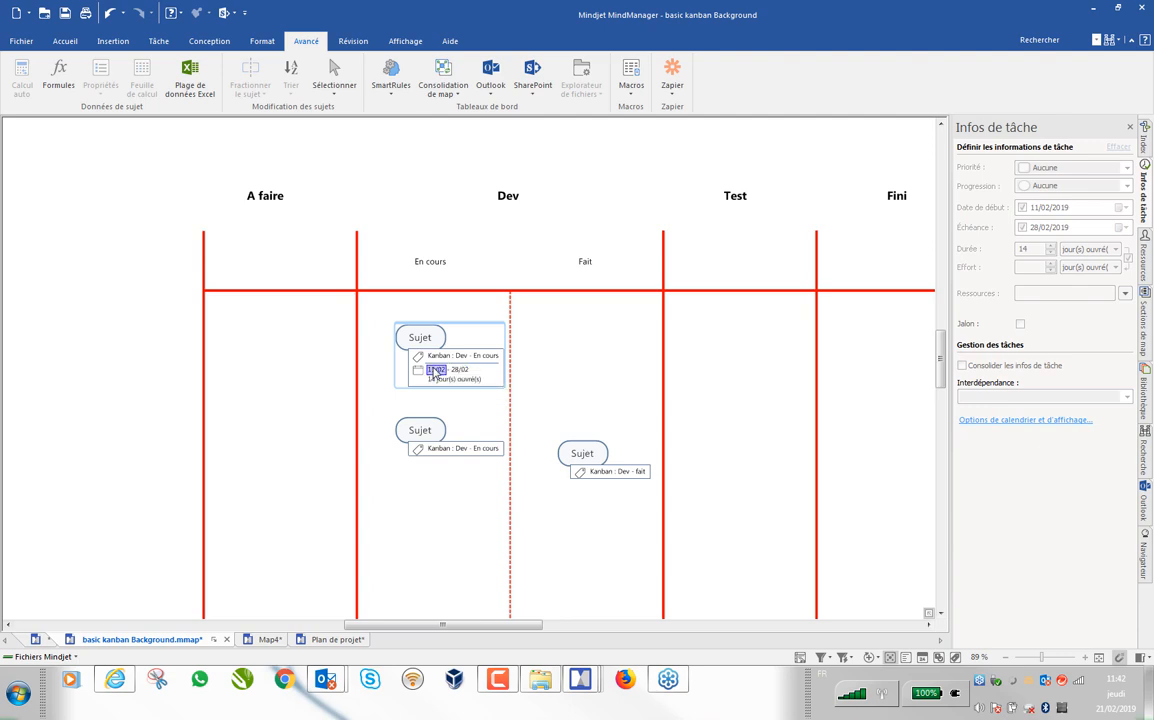
# Step: Copy the start date 11/02 and due date 28/02 from the upper En cours topic onto the lower one
pyautogui.moveTo(455, 372); pyautogui.dragTo(425, 437)
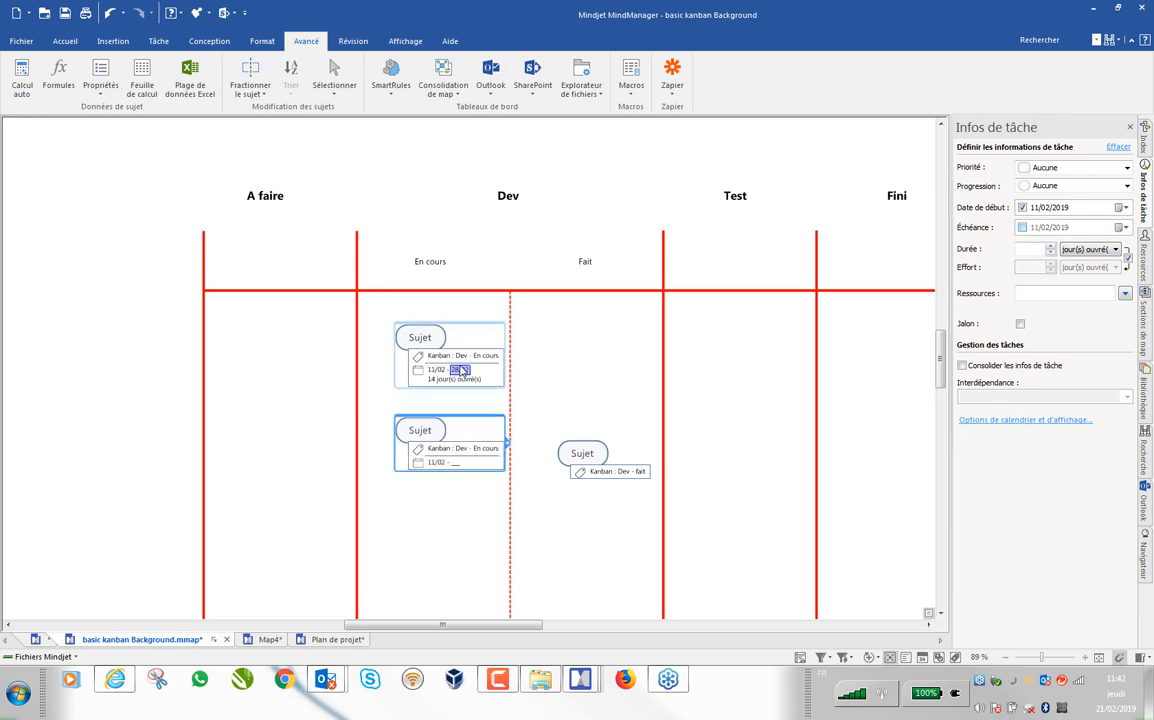
pyautogui.moveTo(461, 372); pyautogui.dragTo(425, 431)
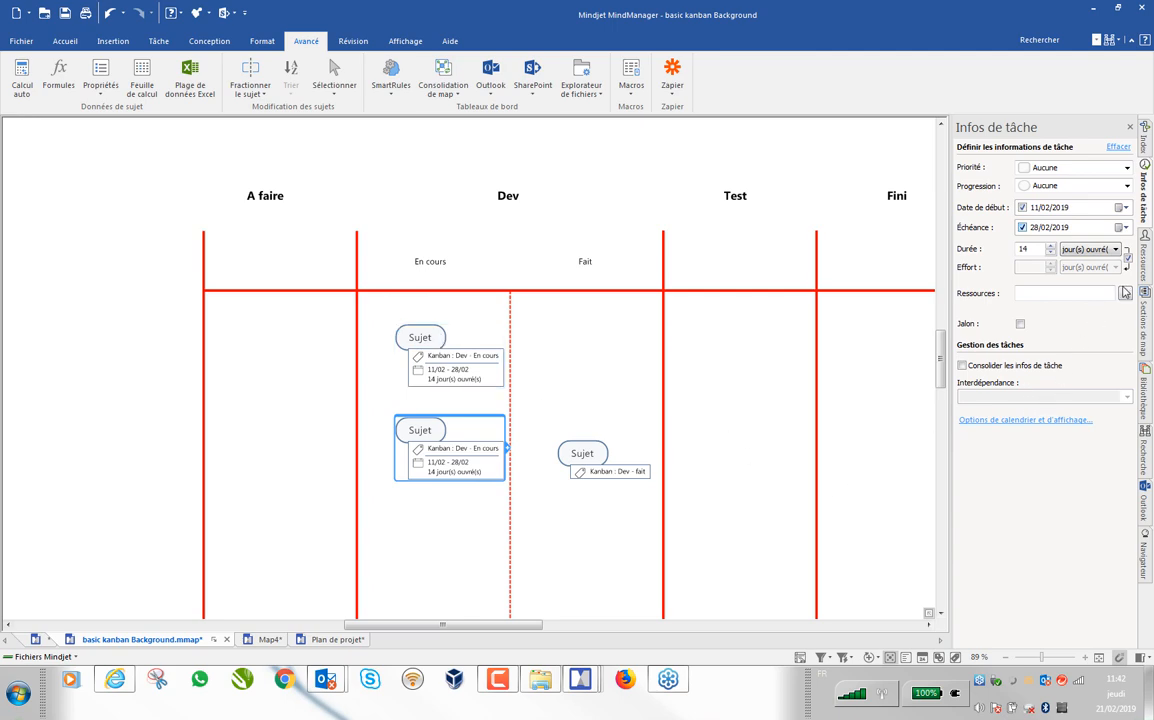
# Step: Add a new tag group named Sprint to the map index
pyautogui.click(1145, 140)
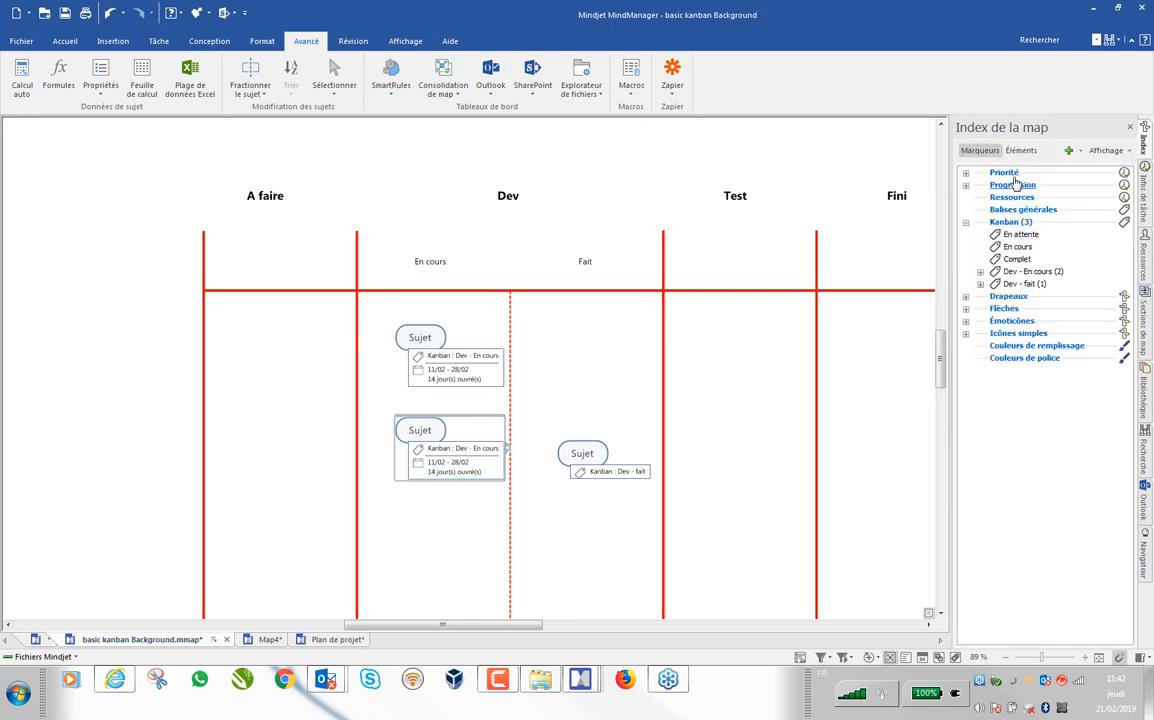
pyautogui.click(1070, 150)
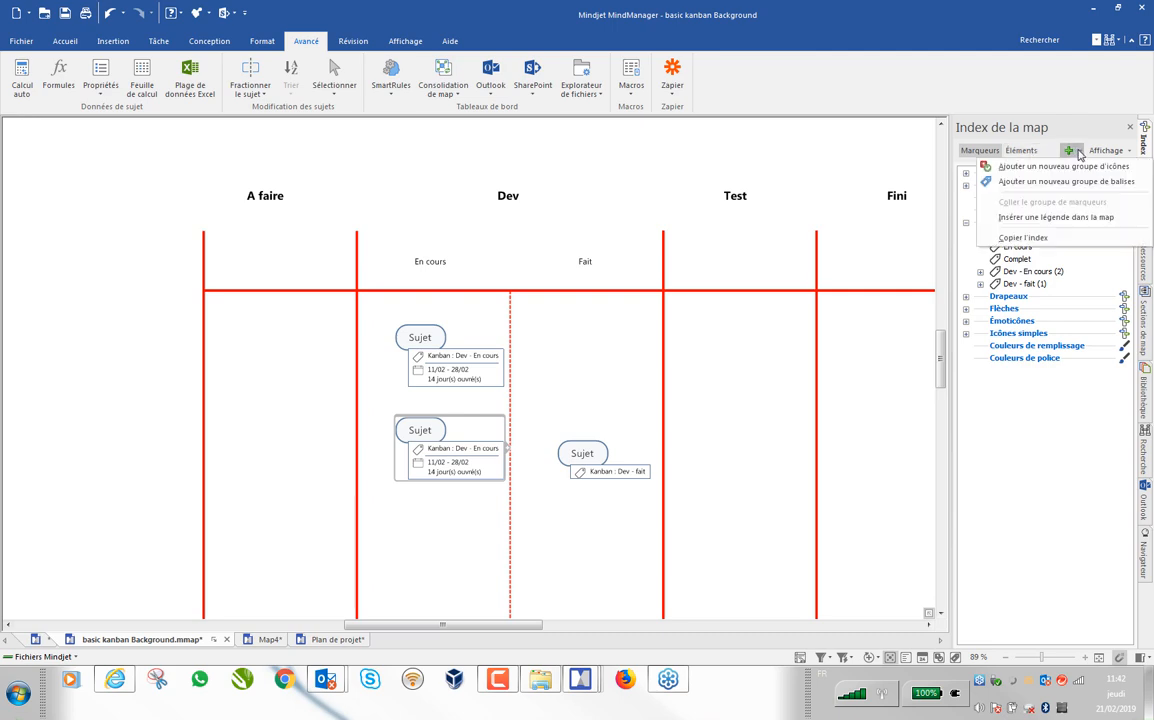
pyautogui.click(1027, 182)
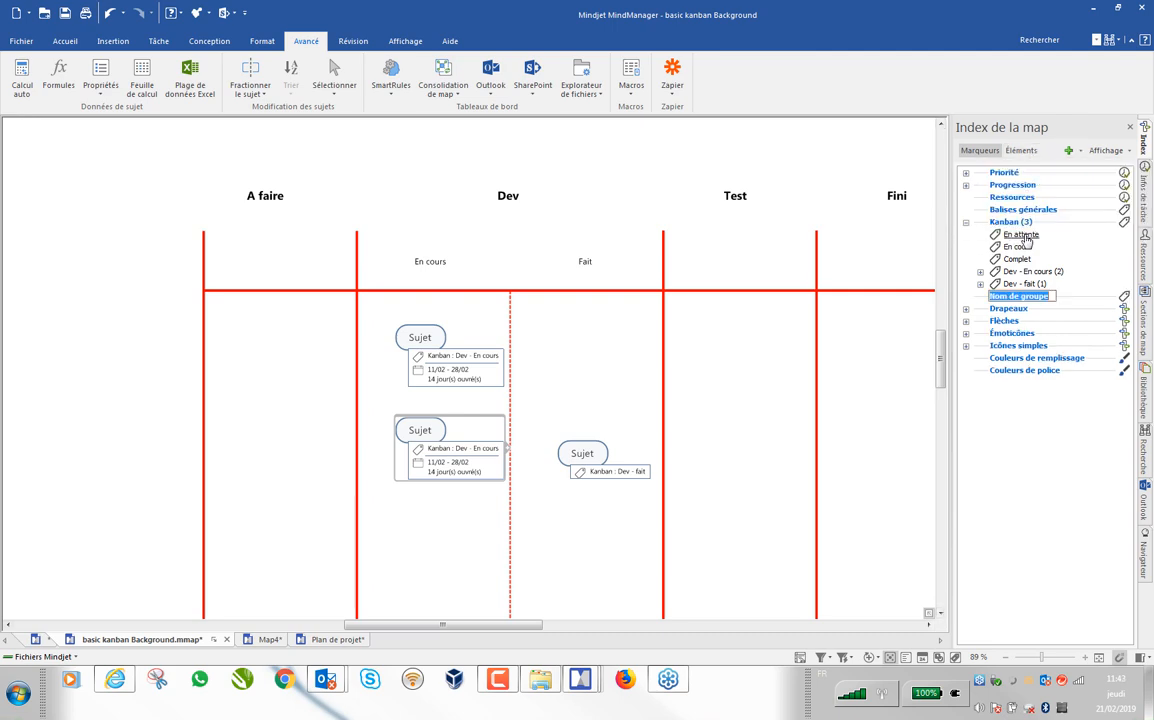
pyautogui.write('Sprint')
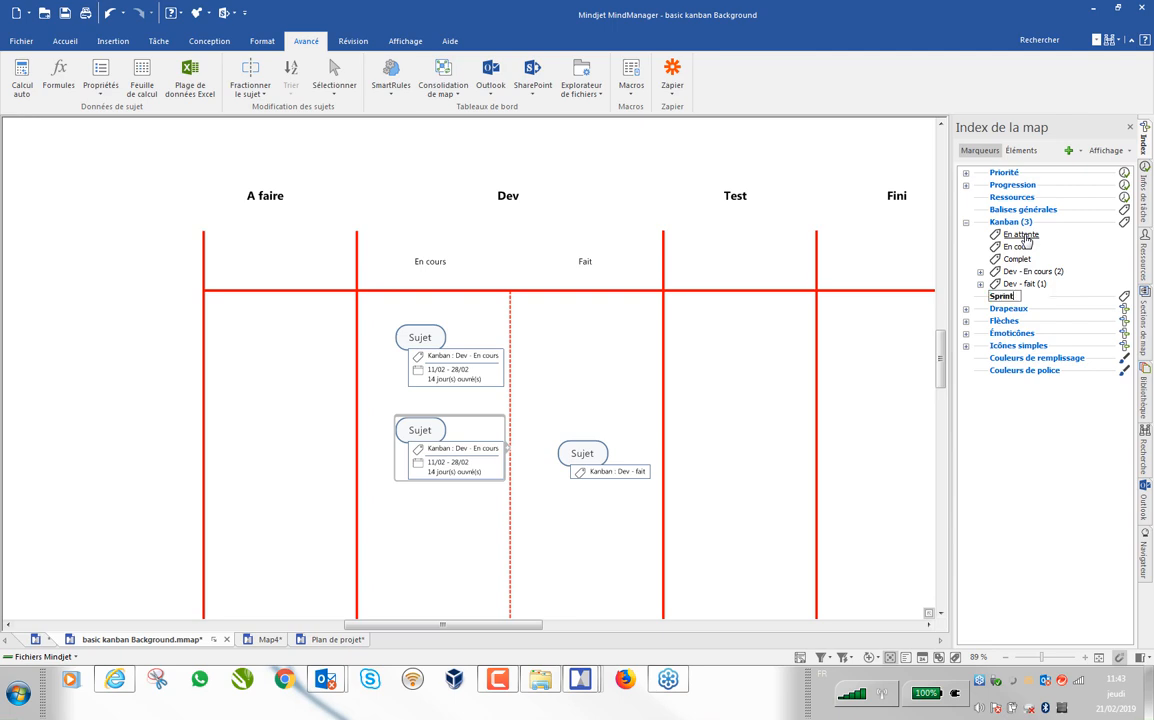
pyautogui.click(1031, 445)
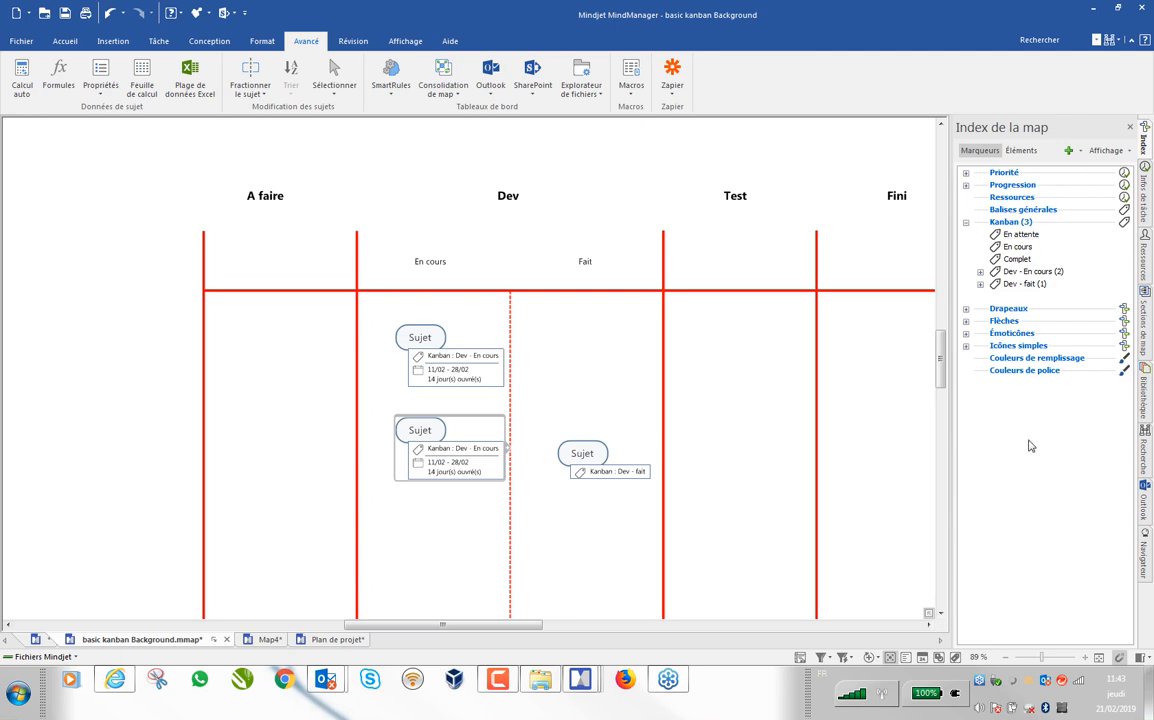
# Step: Add the tags Sprint 1 and Sprint 2 to the Sprint group and apply Sprint 1 to the upper En cours topic
pyautogui.rightClick(1000, 298)
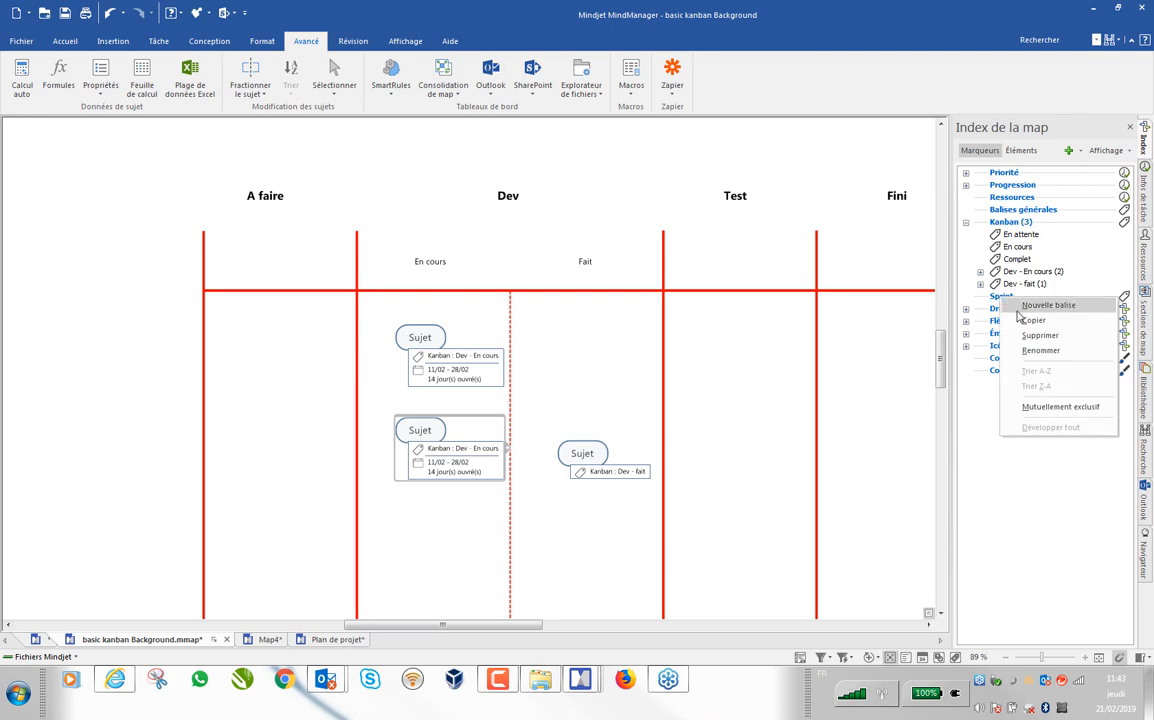
pyautogui.click(1061, 311)
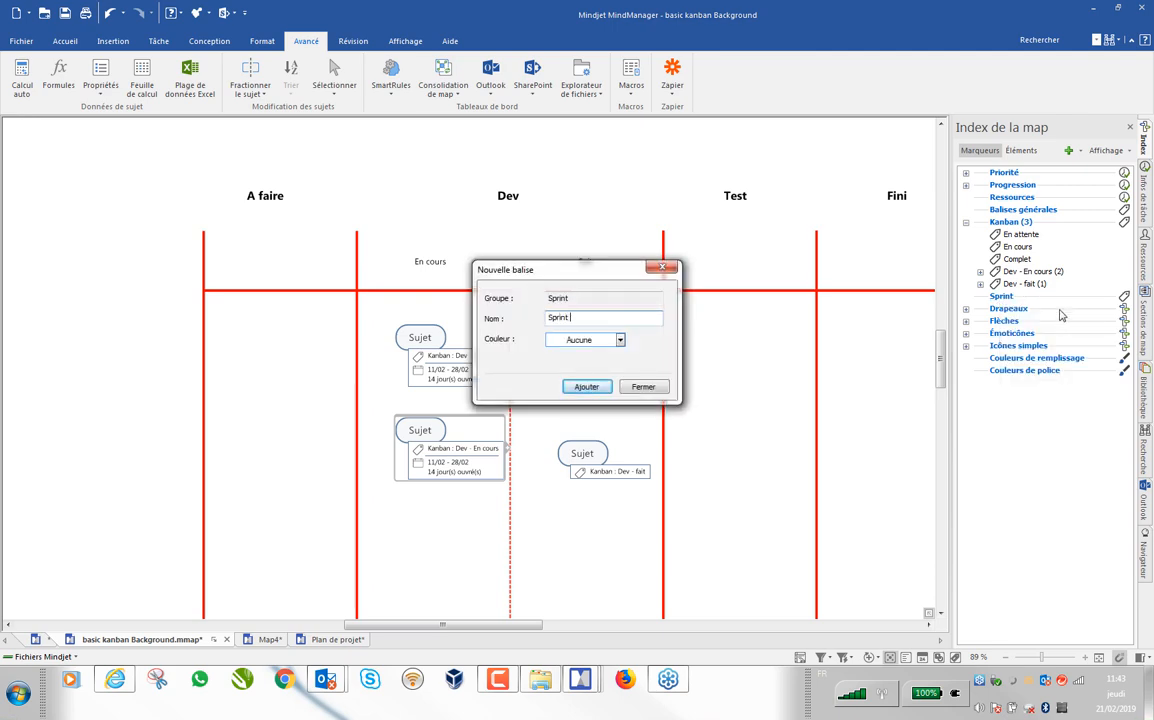
pyautogui.press('Return')
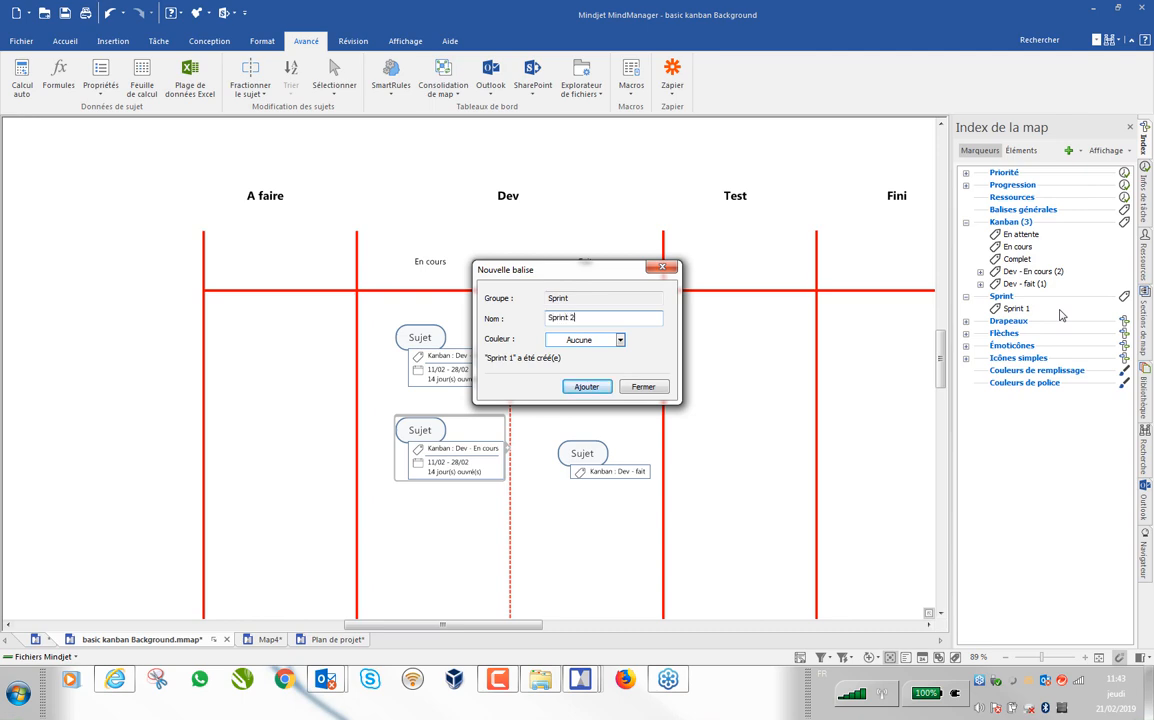
pyautogui.write('Sprint 2')
pyautogui.press('Return')
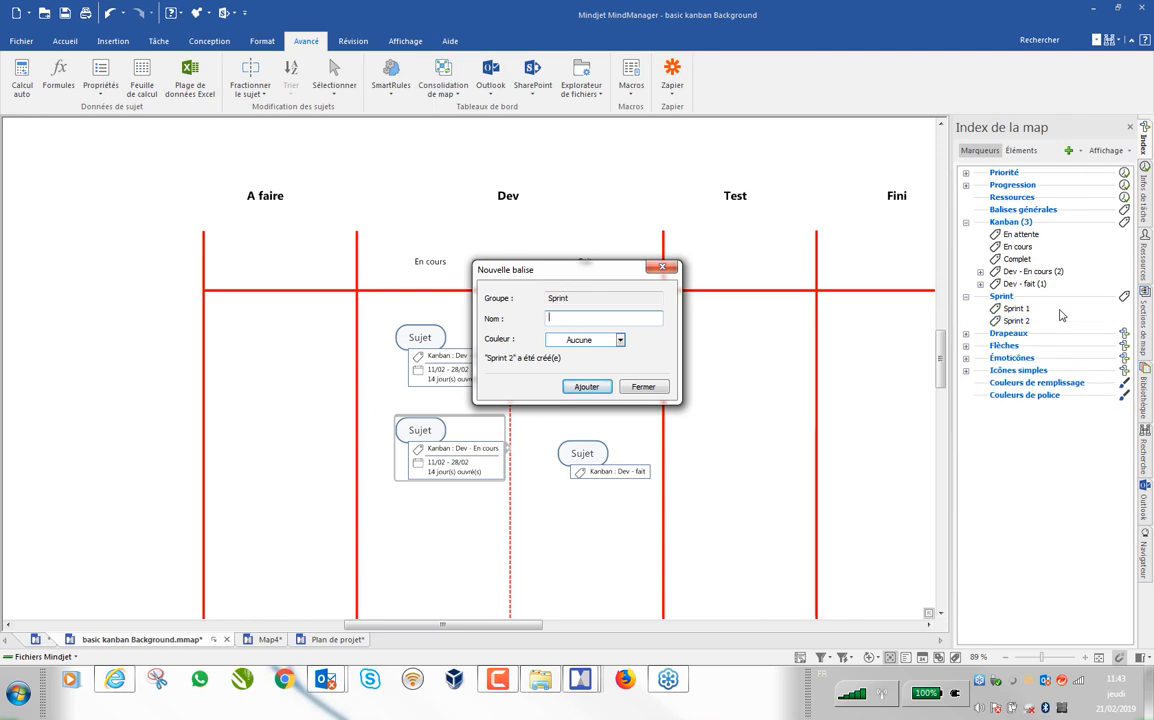
pyautogui.click(645, 387)
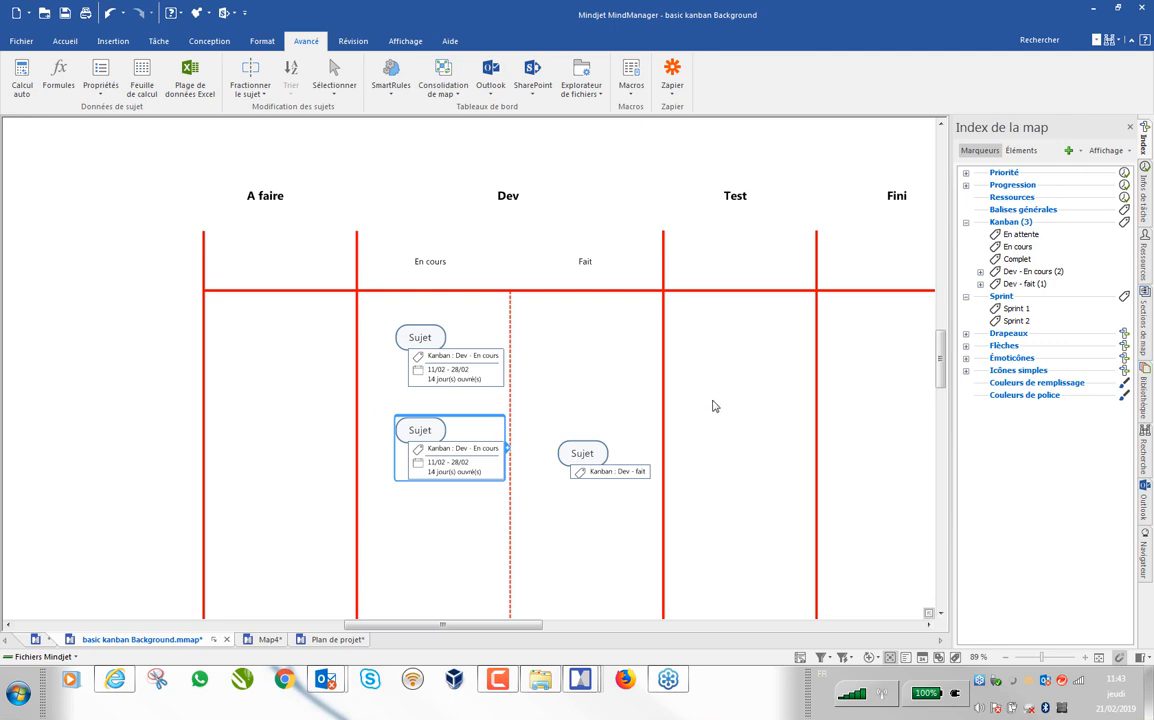
pyautogui.moveTo(1016, 308)
pyautogui.mouseDown()
pyautogui.moveTo(788, 306)
pyautogui.moveTo(437, 343)
pyautogui.mouseUp()
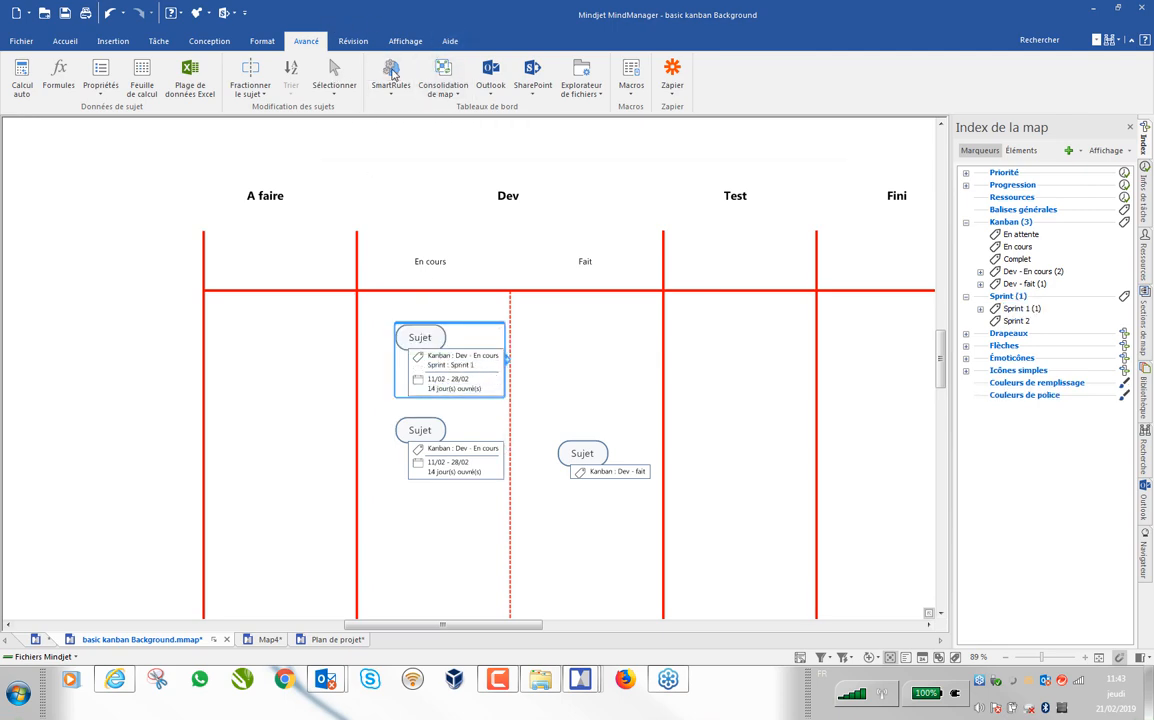
pyautogui.click(391, 75)
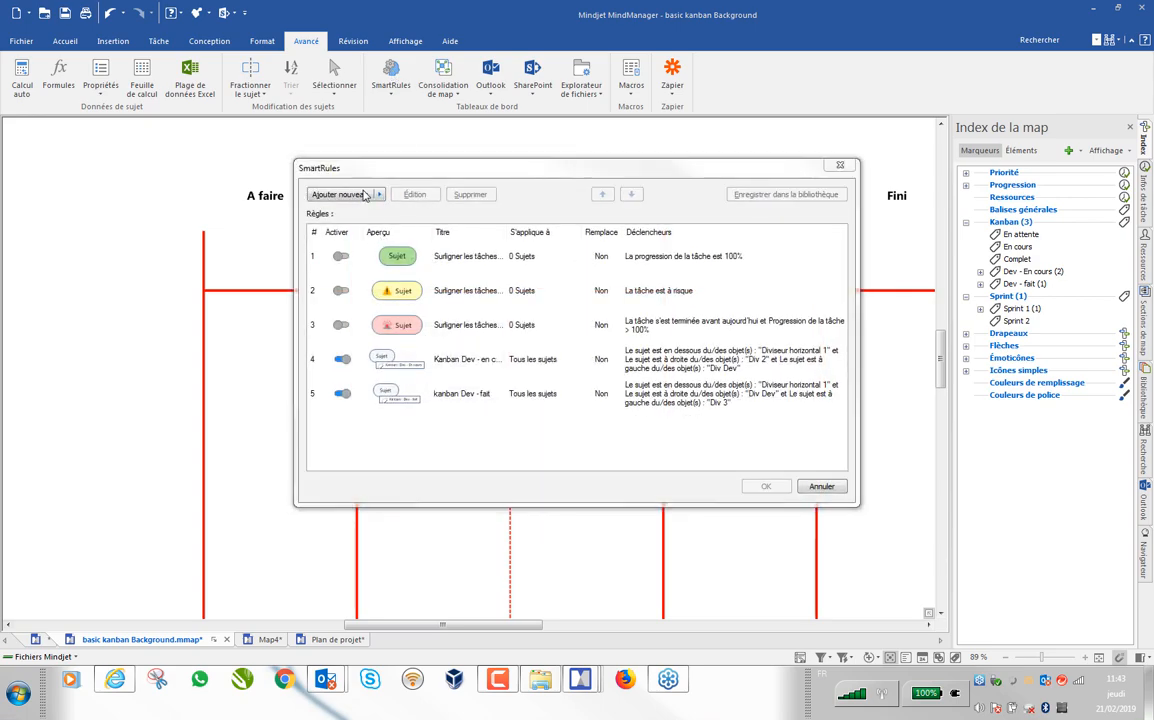
pyautogui.click(365, 195)
pyautogui.click(521, 253)
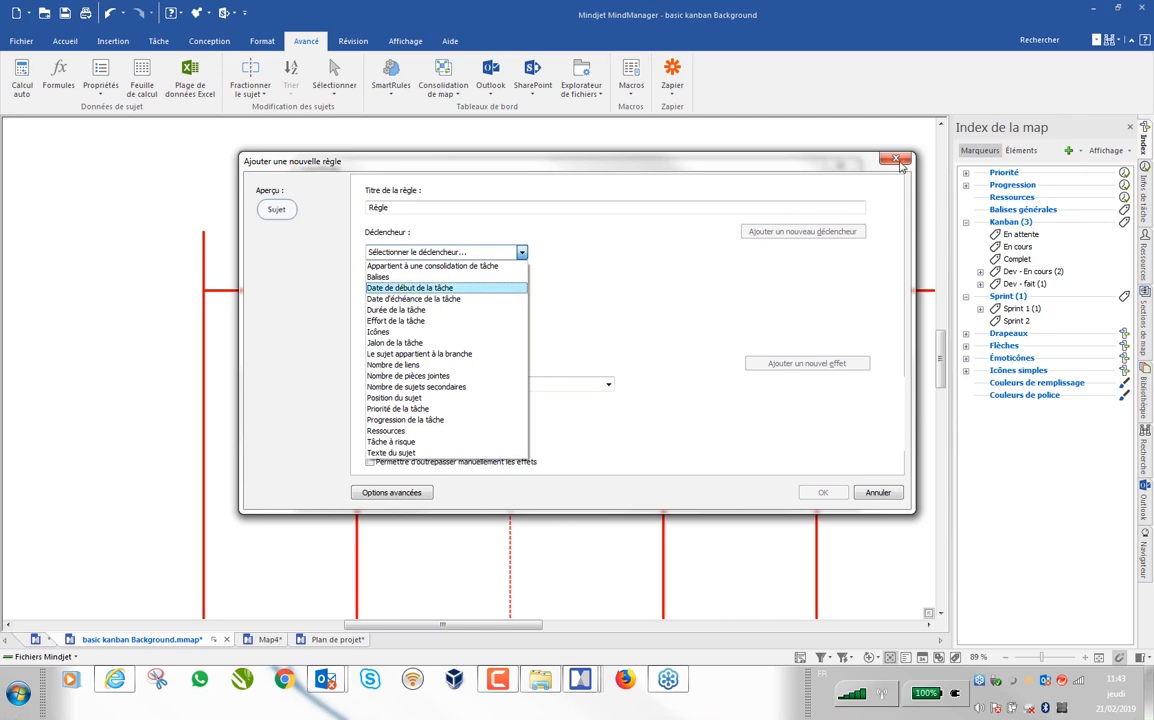
pyautogui.click(817, 158)
pyautogui.click(897, 159)
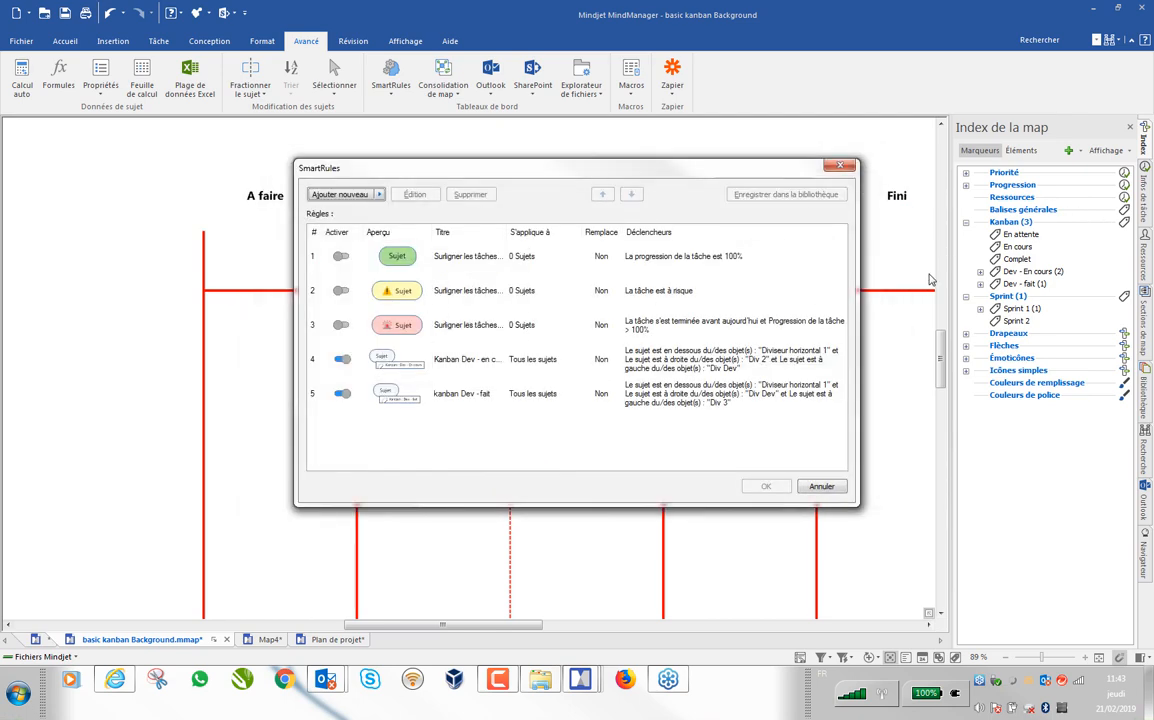
pyautogui.press('Escape')
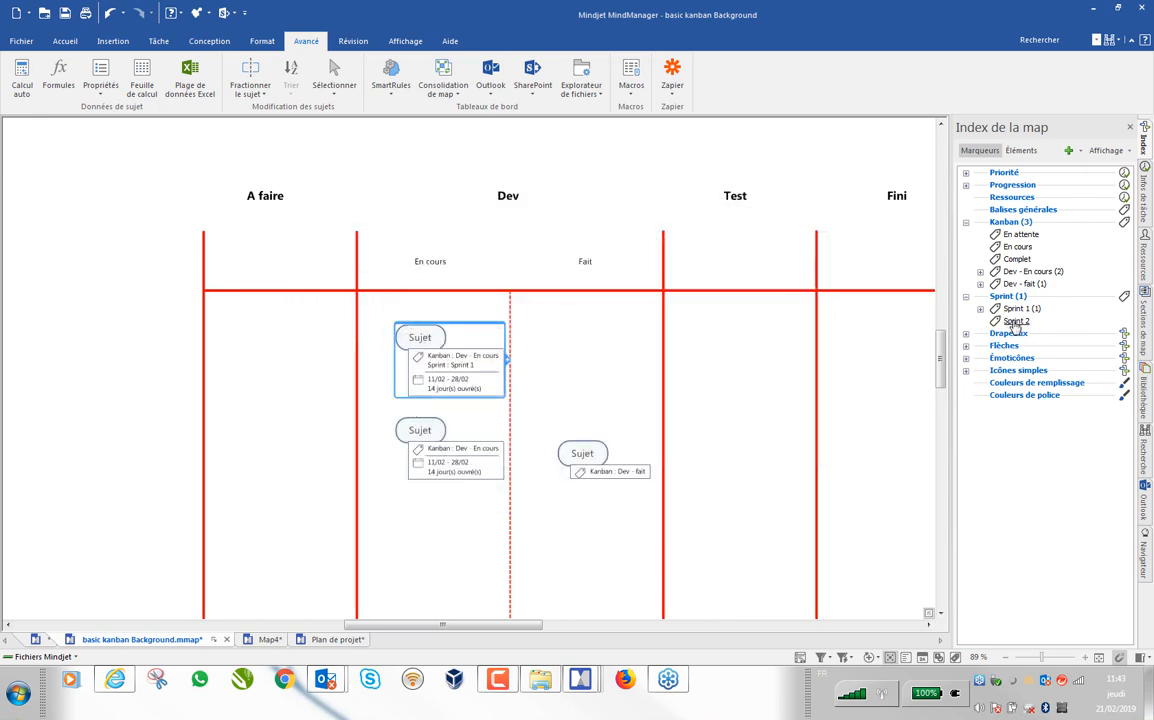
# Step: Apply the Sprint 2 tag to the lower En cours topic, and rename the upper topic A and the lower one B
pyautogui.moveTo(1015, 325); pyautogui.dragTo(405, 420)
pyautogui.doubleClick(418, 336)
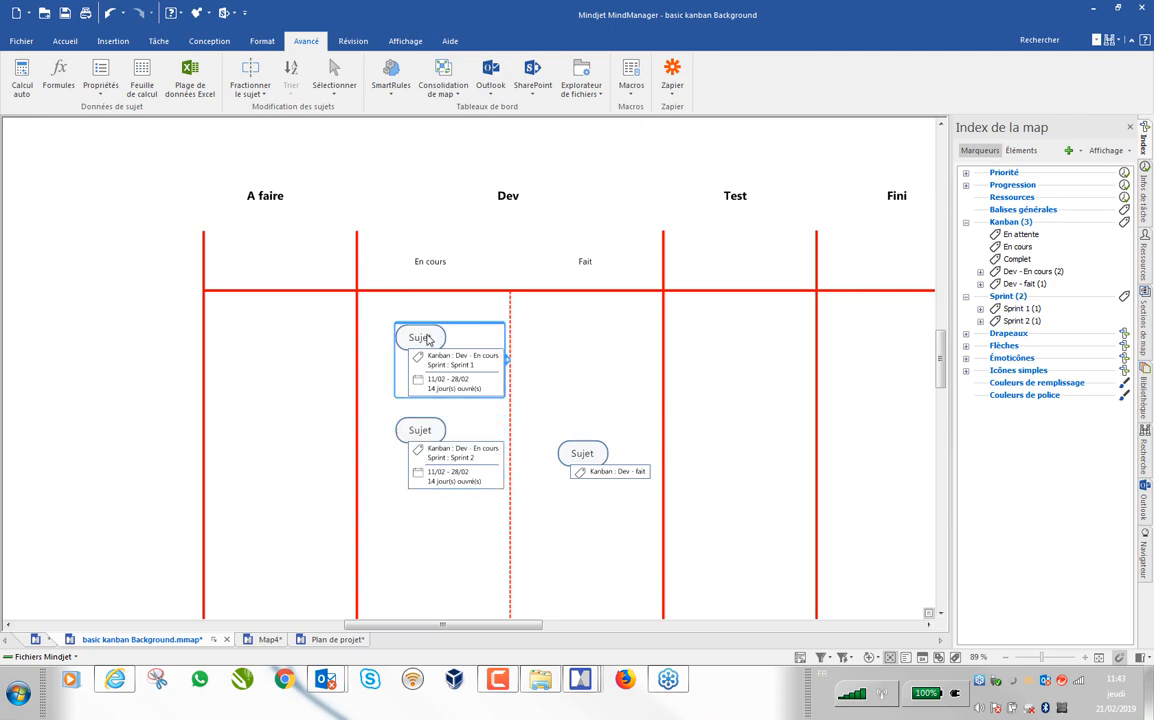
pyautogui.press('BackSpace')
pyautogui.write('A')
pyautogui.doubleClick(422, 428)
pyautogui.press('BackSpace')
pyautogui.write('B')
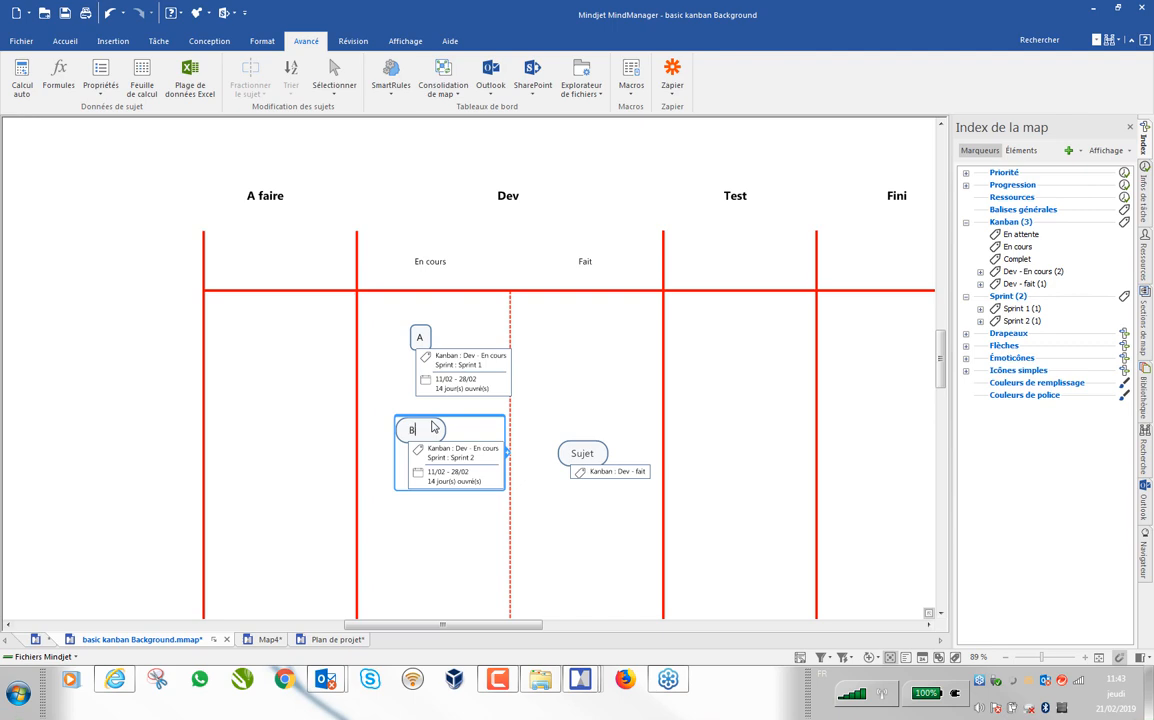
pyautogui.click(617, 377)
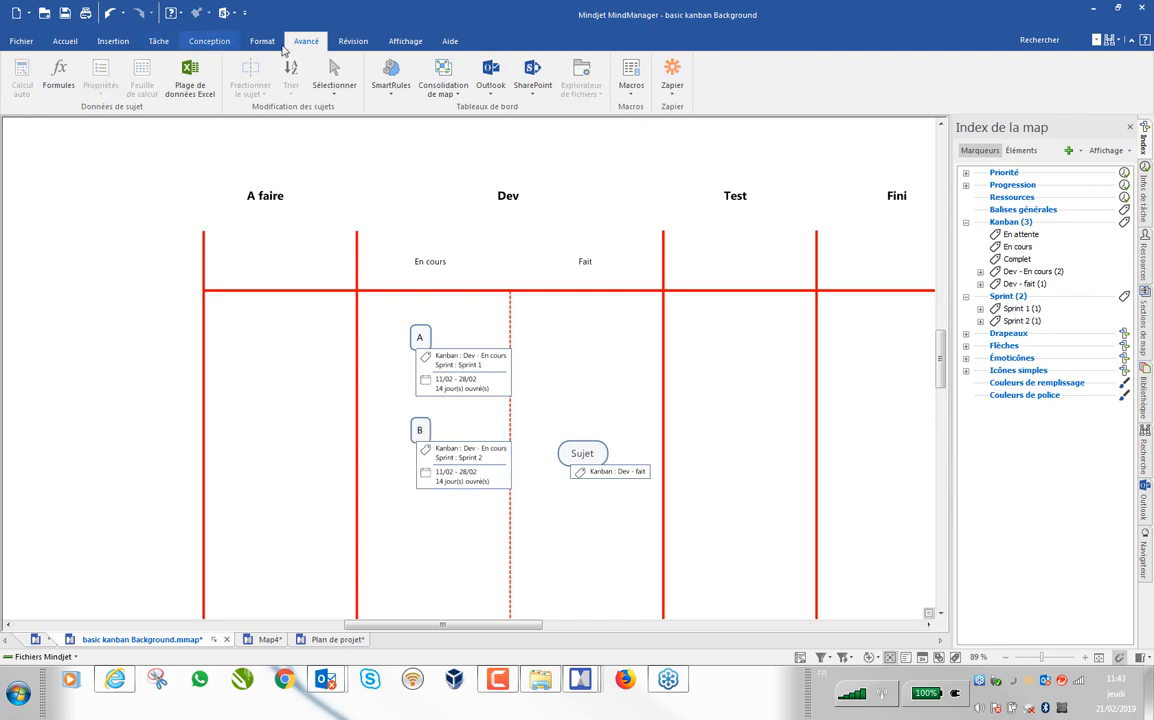
# Step: Display the map as tag columns using the Sprint tag group
pyautogui.click(405, 42)
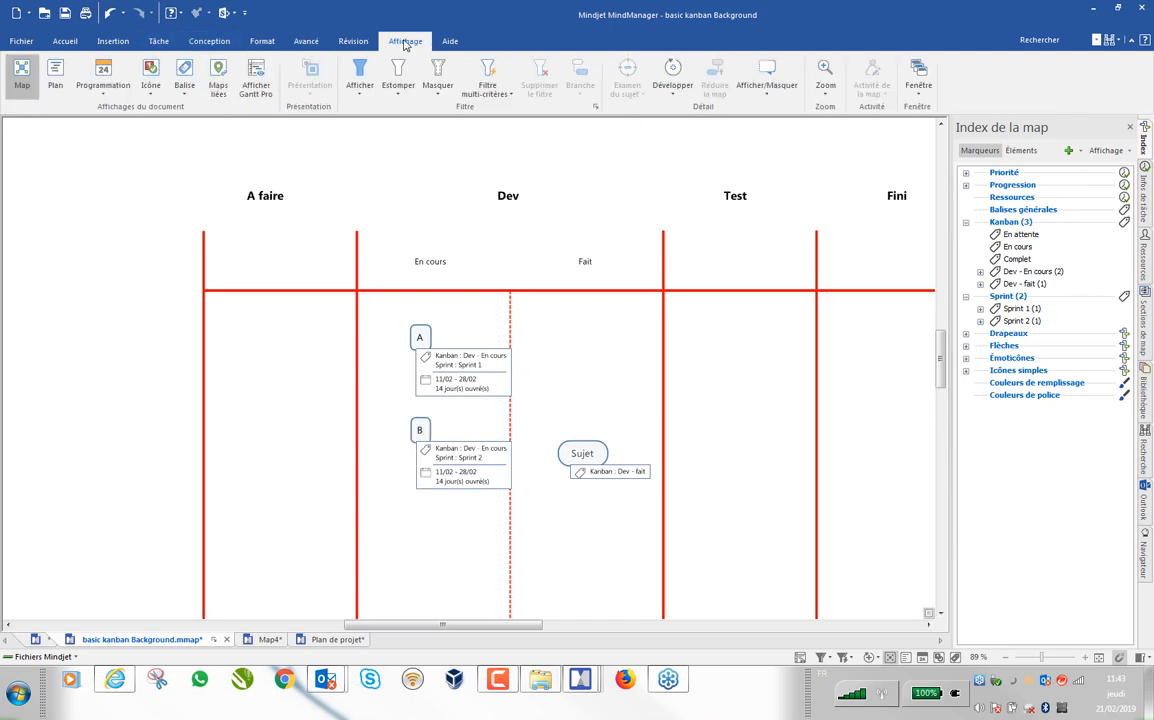
pyautogui.click(184, 72)
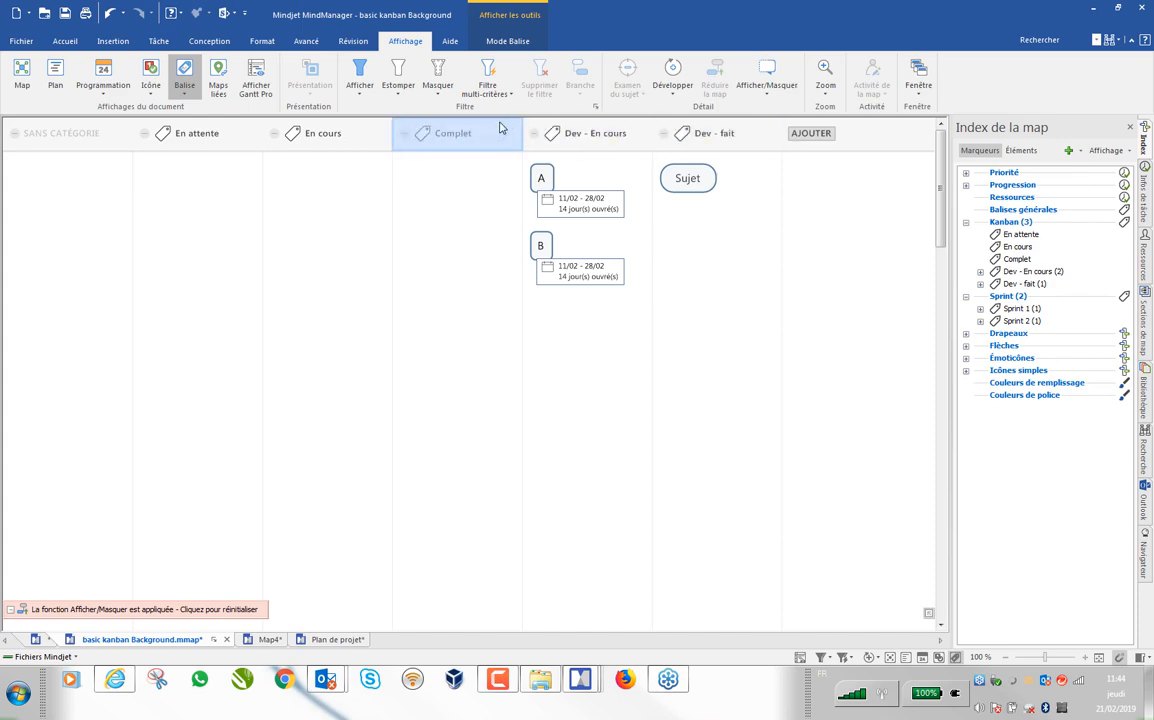
pyautogui.click(507, 41)
pyautogui.click(84, 87)
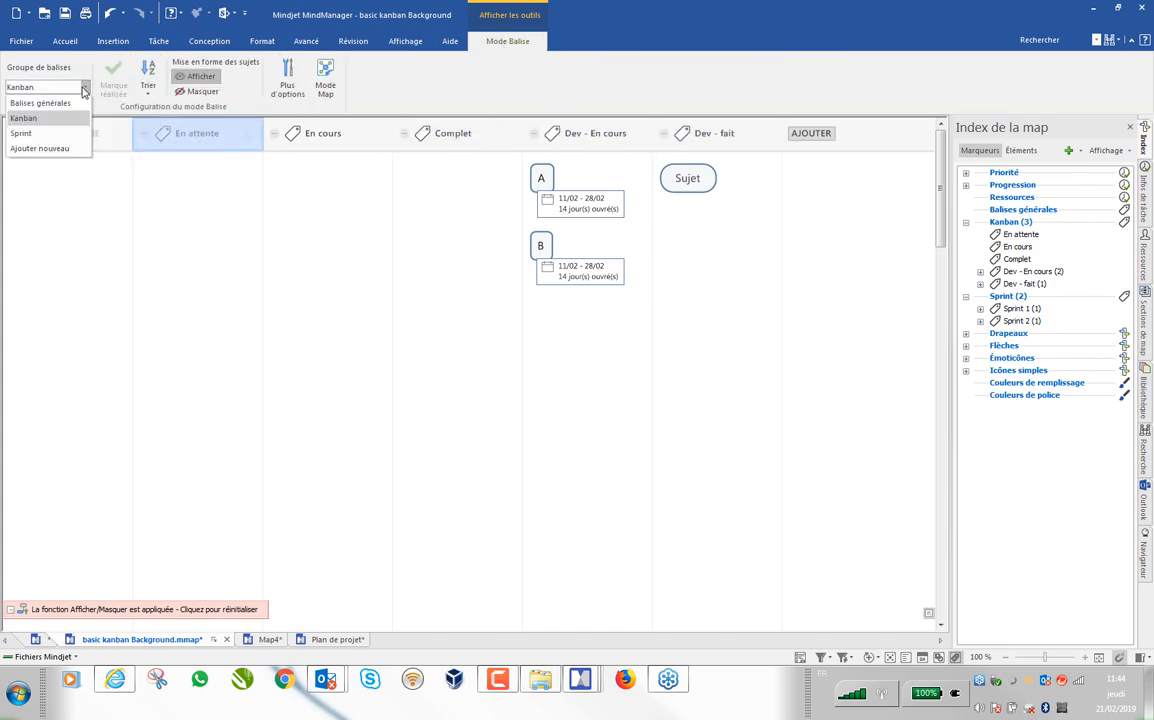
pyautogui.click(34, 134)
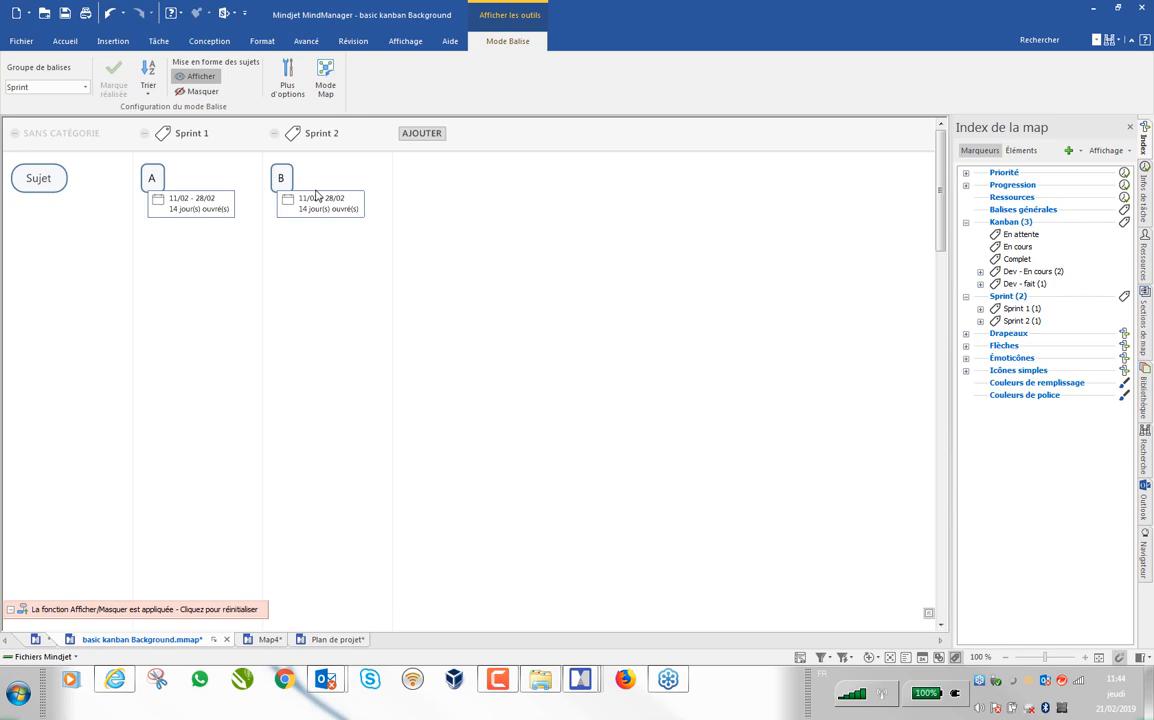
# Step: Move topic A from the Sprint 1 column to the Sprint 2 column and return to the map view
pyautogui.click(152, 180)
pyautogui.moveTo(152, 180); pyautogui.dragTo(309, 266)
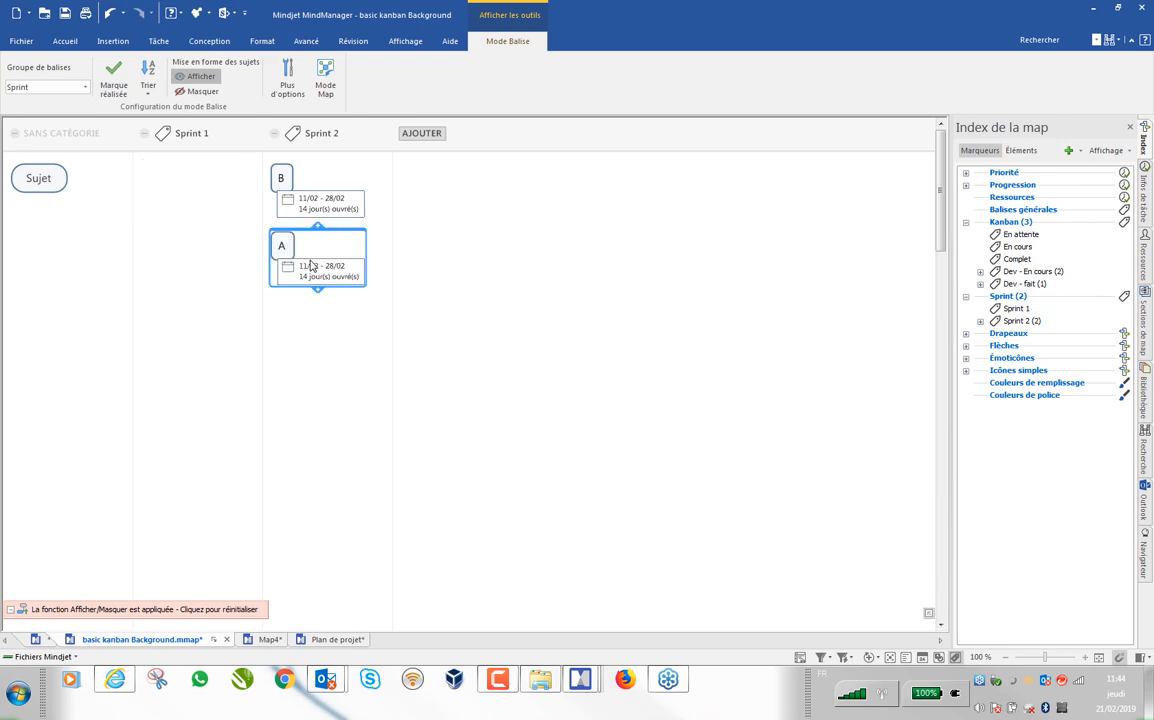
pyautogui.click(325, 77)
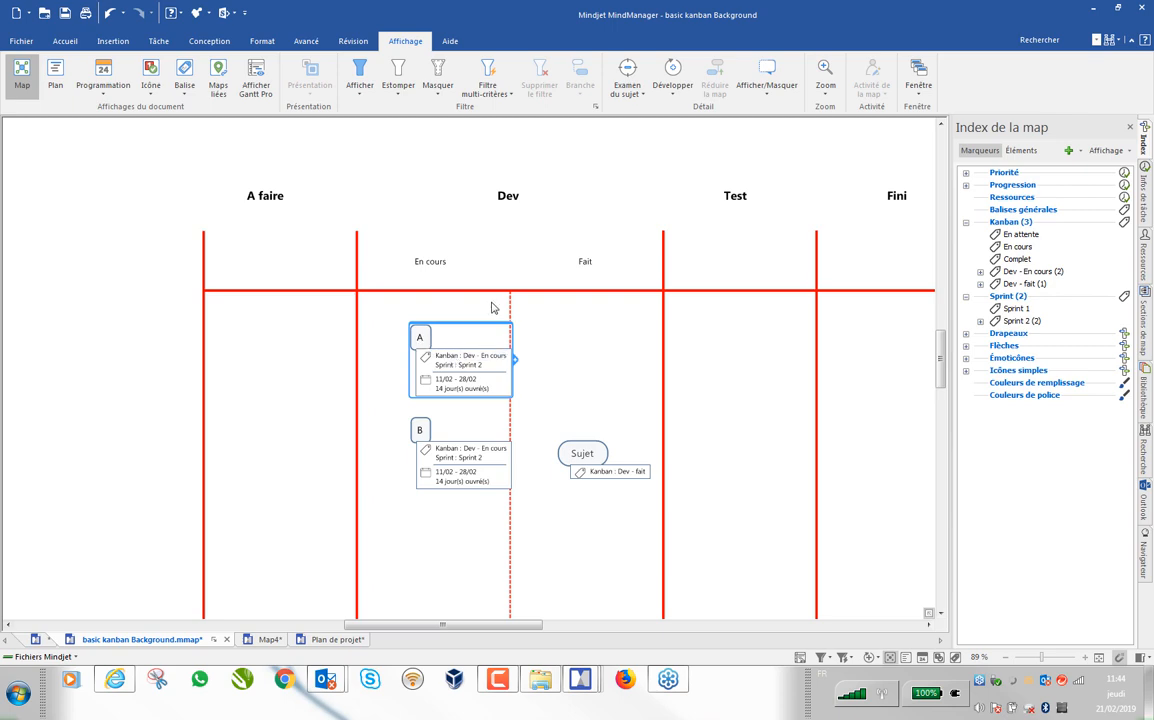
pyautogui.click(332, 302)
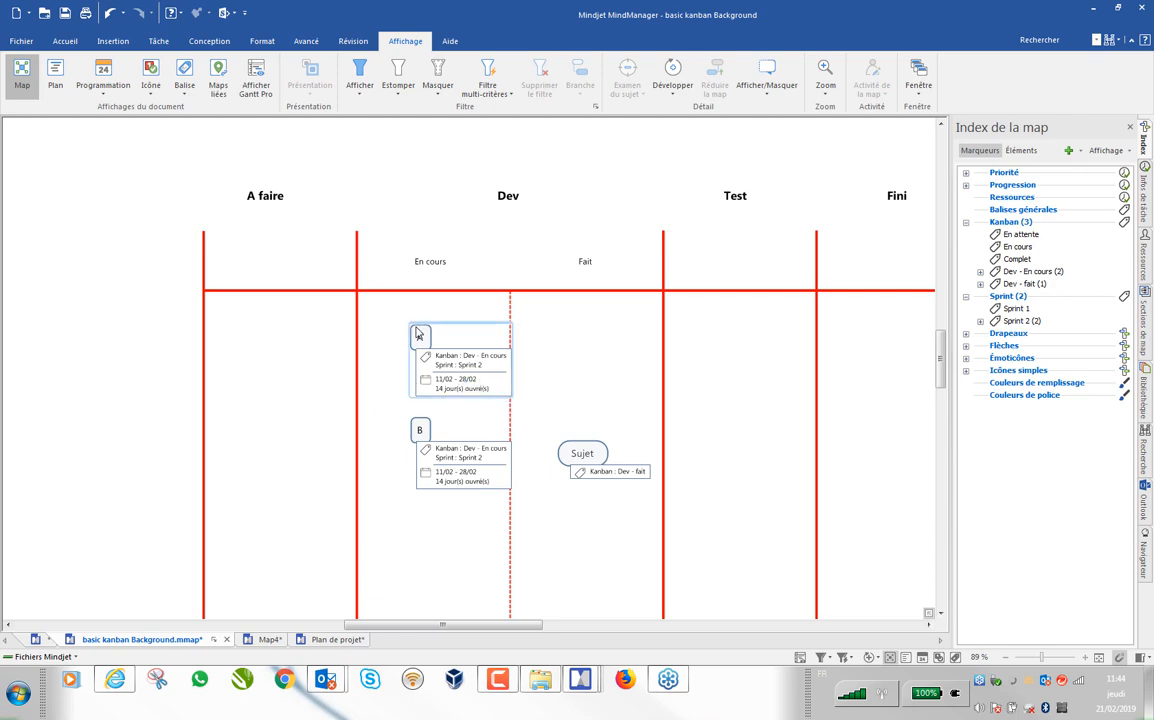
# Step: Add a note to topic A with the lines "gdfgdfgd", "dfjlqskdfjklsdjf" and "dfsdhjkl"
pyautogui.click(421, 337)
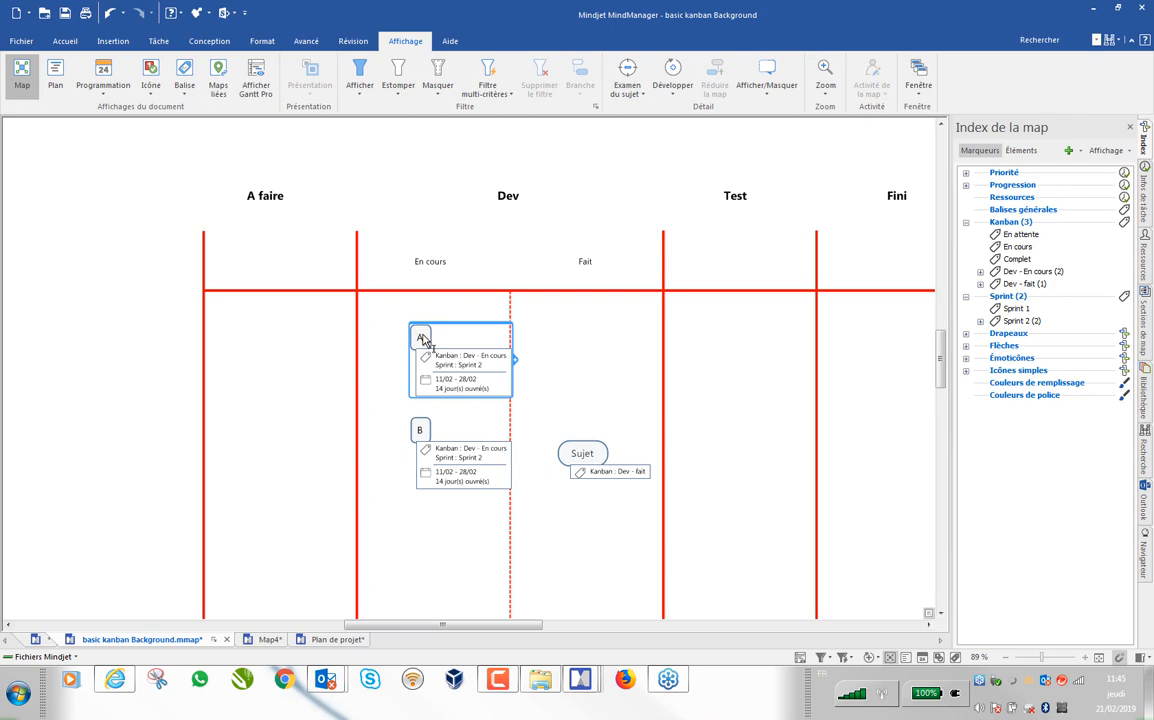
pyautogui.hotkey('ctrl', 't')
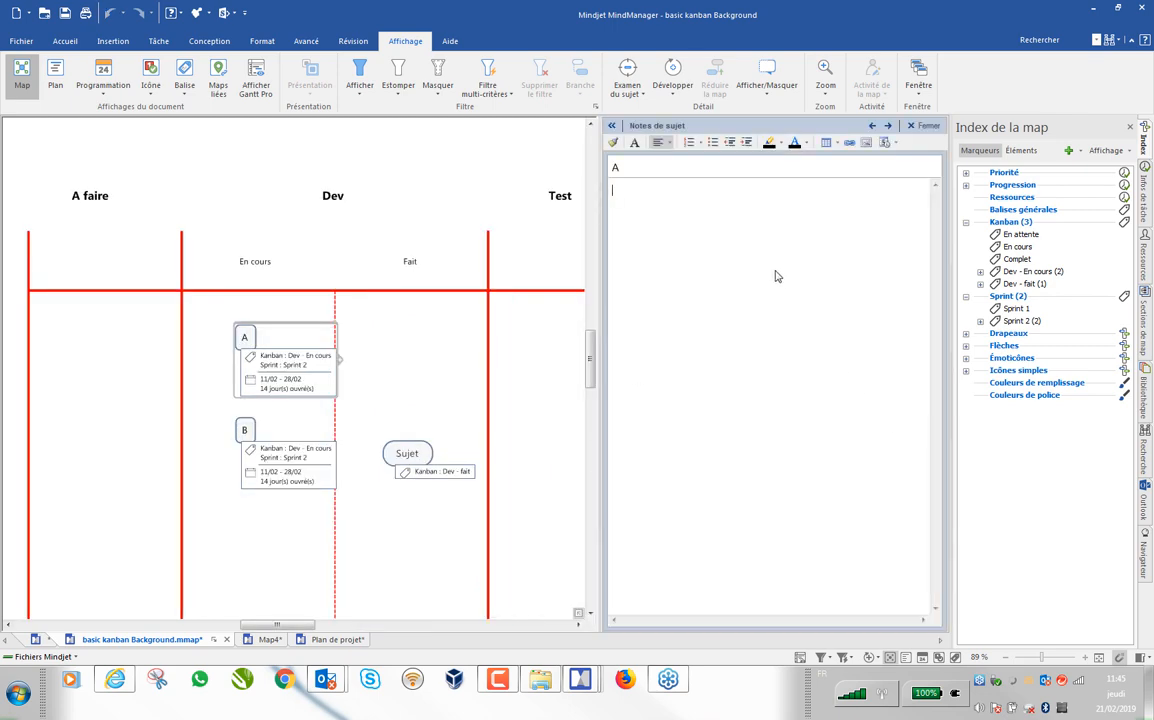
pyautogui.write('gdfgdfgd')
pyautogui.press('Return')
pyautogui.write('dfjlqskdfjklsdjf')
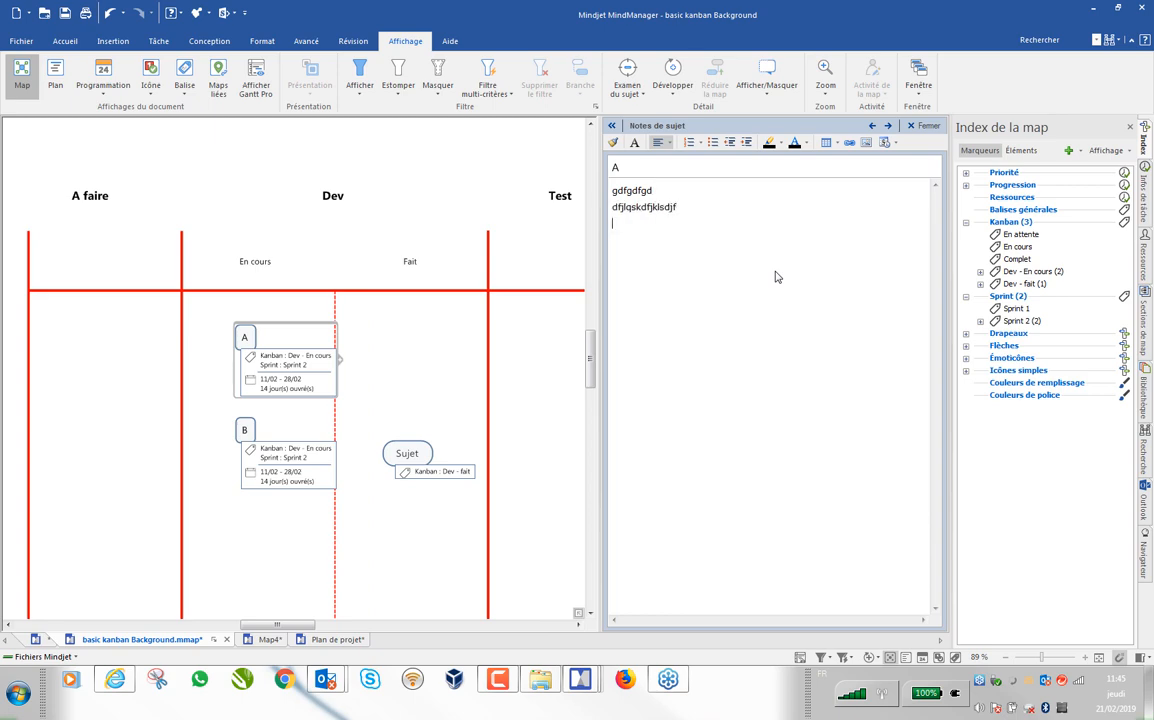
pyautogui.press('Return')
pyautogui.write('dfsdhjkl')
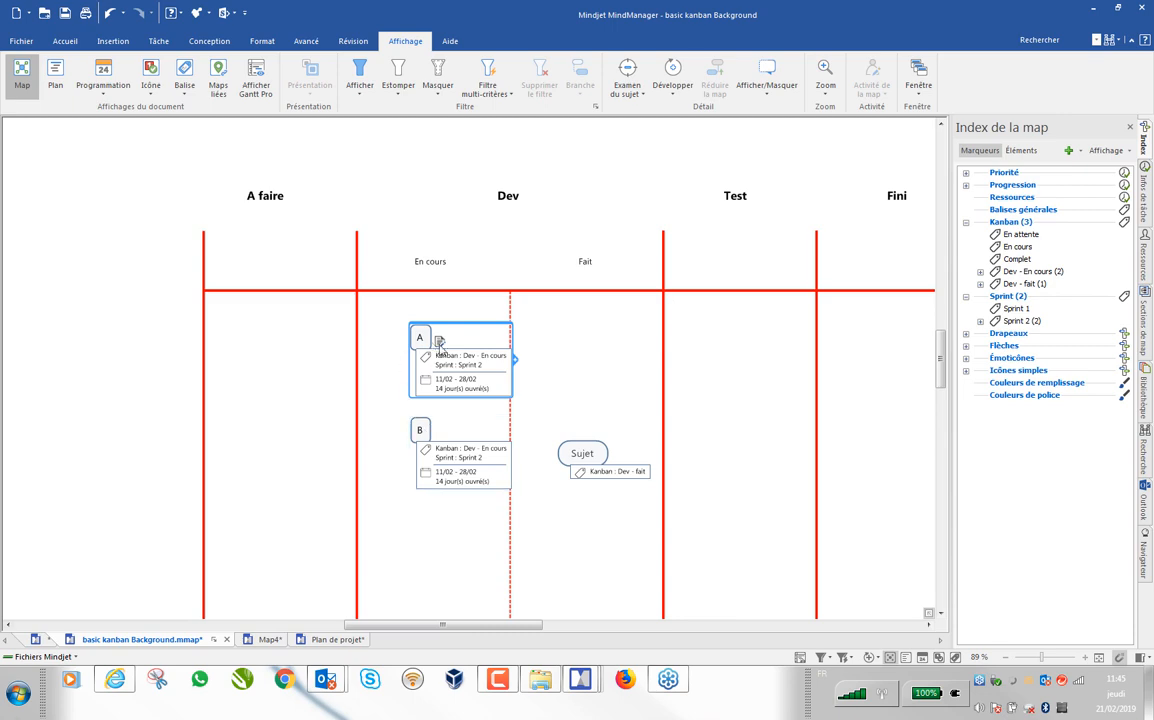
pyautogui.moveTo(441, 345)
# Step: Add a list-type topic property named Propriété to topic A with the options 1, 2 and 3
pyautogui.click(306, 41)
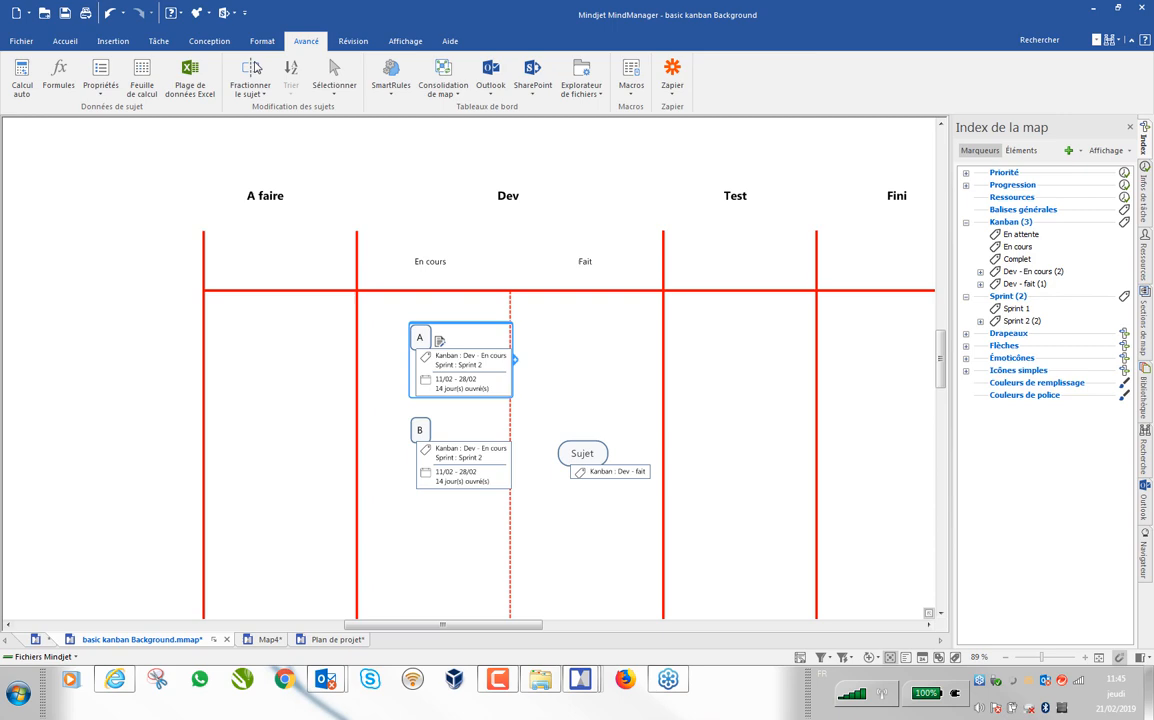
pyautogui.click(101, 72)
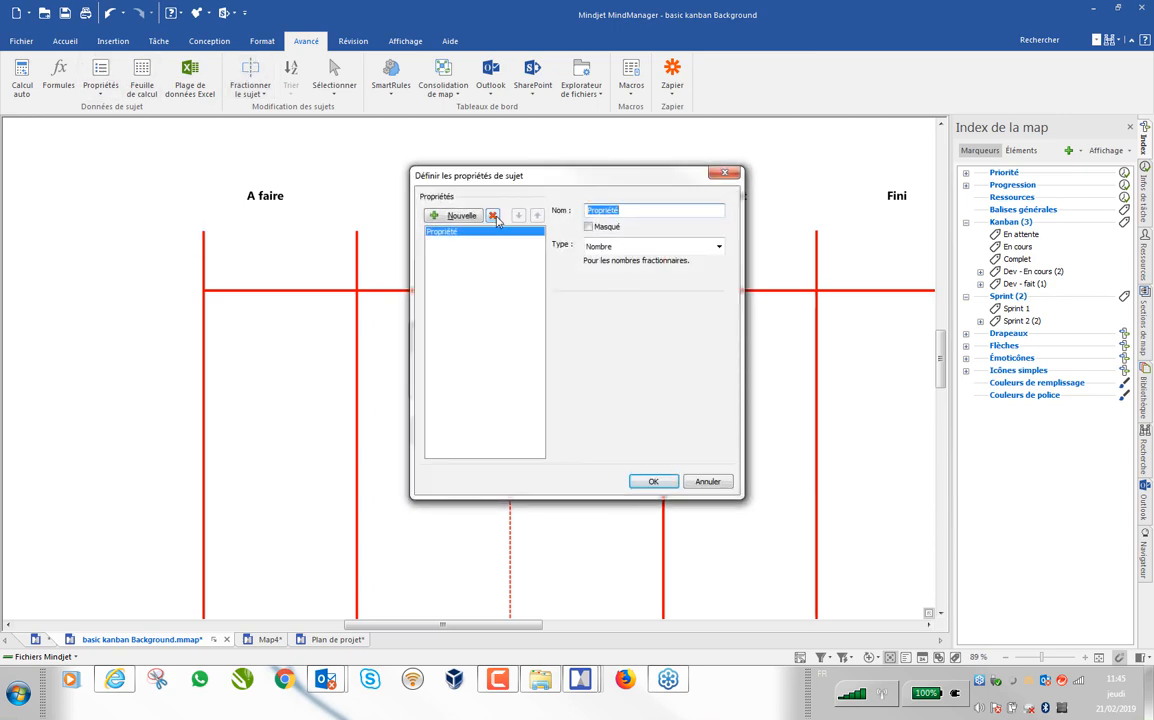
pyautogui.click(637, 248)
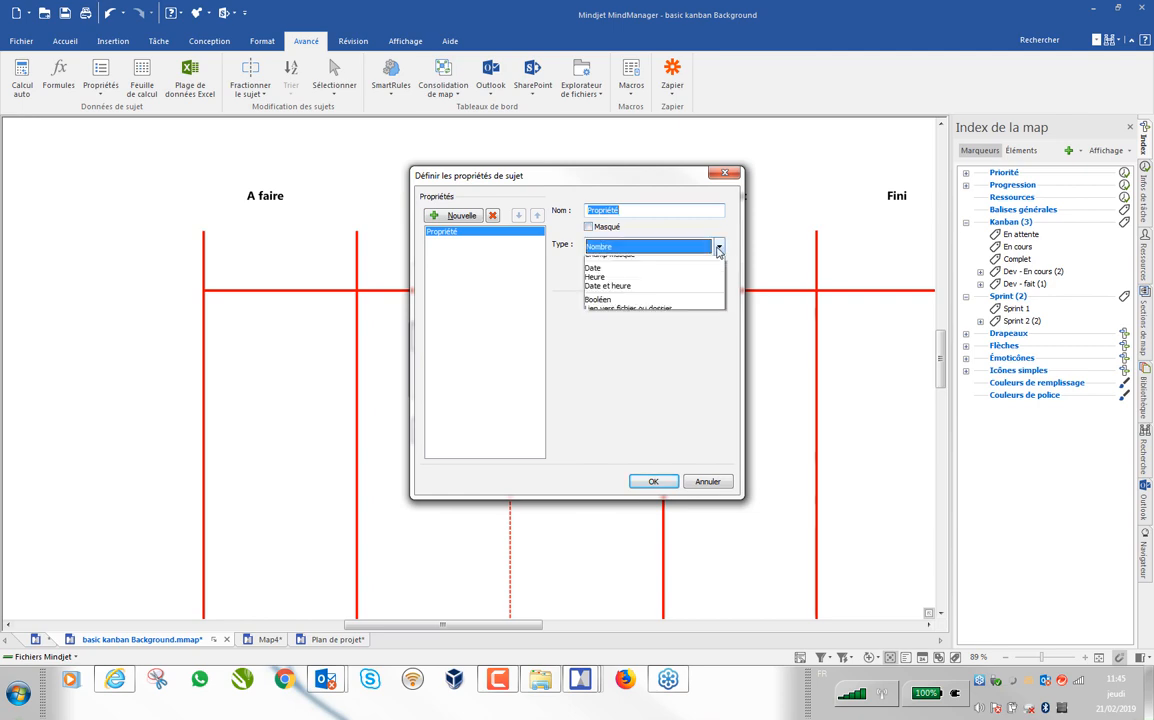
pyautogui.click(619, 320)
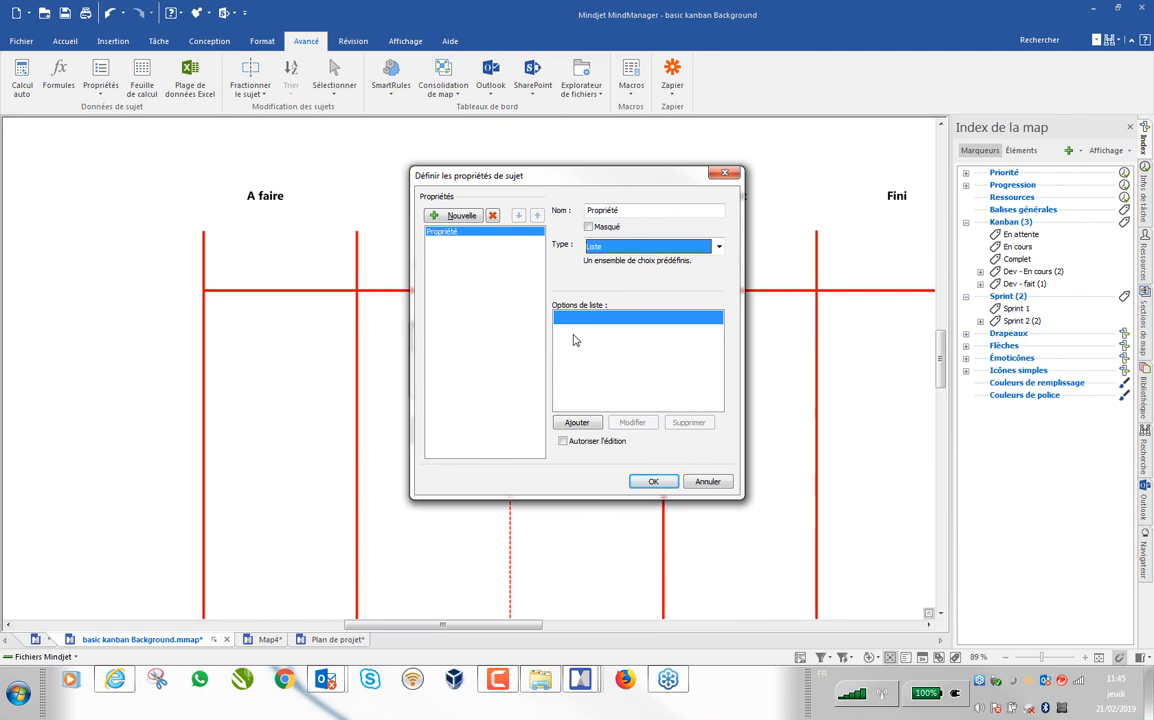
pyautogui.click(577, 422)
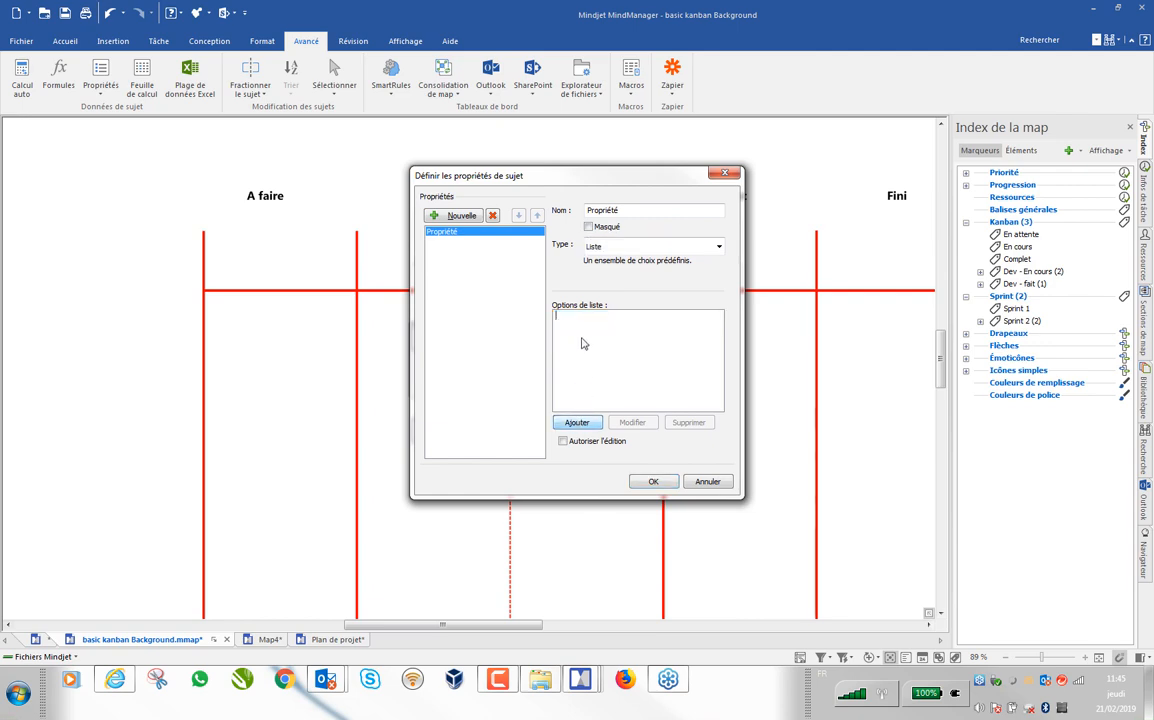
pyautogui.write('1')
pyautogui.click(576, 423)
pyautogui.click(579, 418)
pyautogui.click(659, 482)
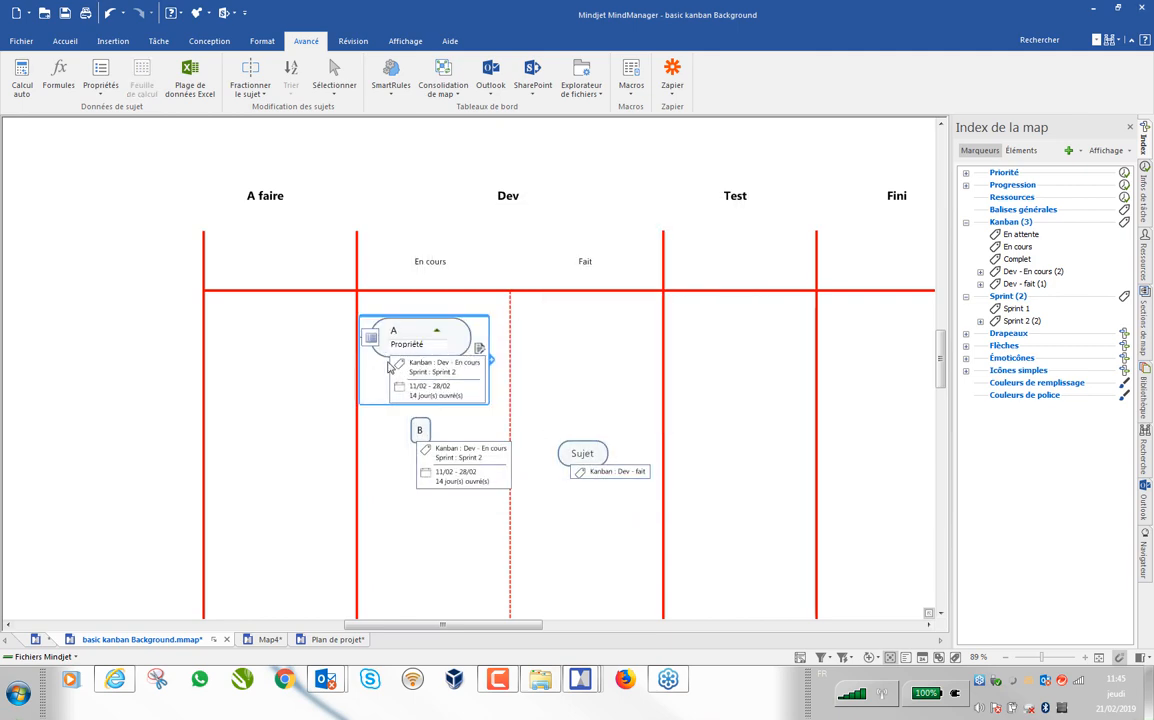
# Step: Set topic A's Propriété value to 2 and close the map index
pyautogui.click(438, 343)
pyautogui.click(444, 344)
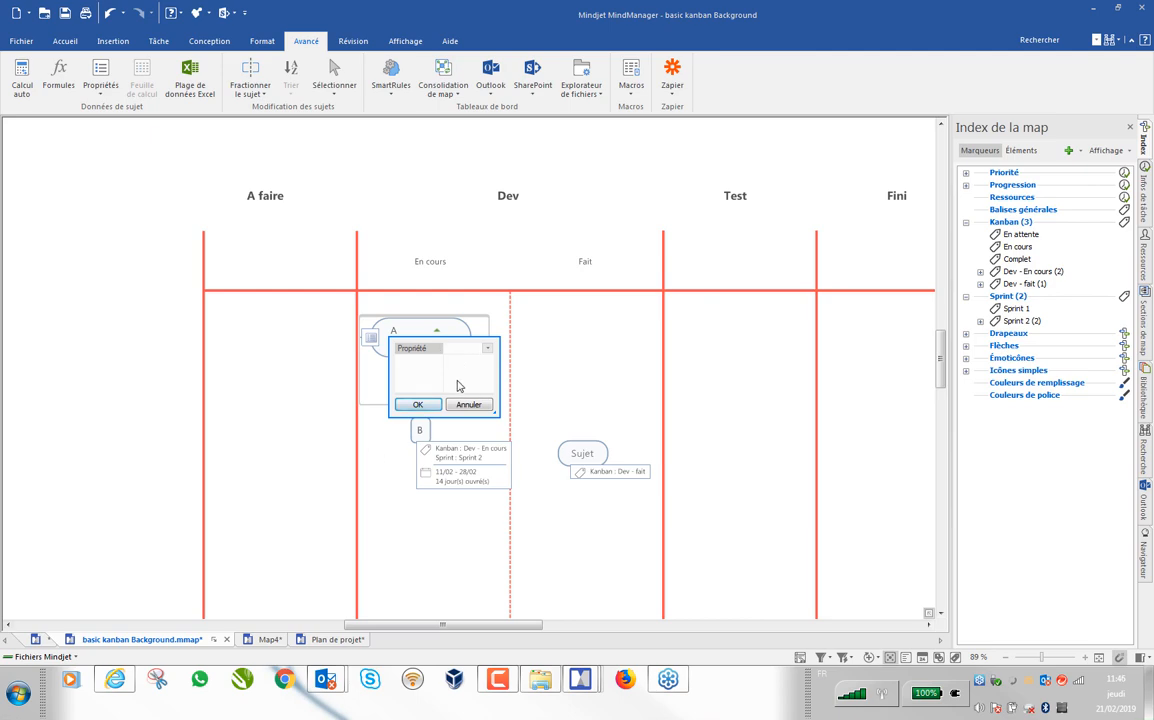
pyautogui.click(487, 349)
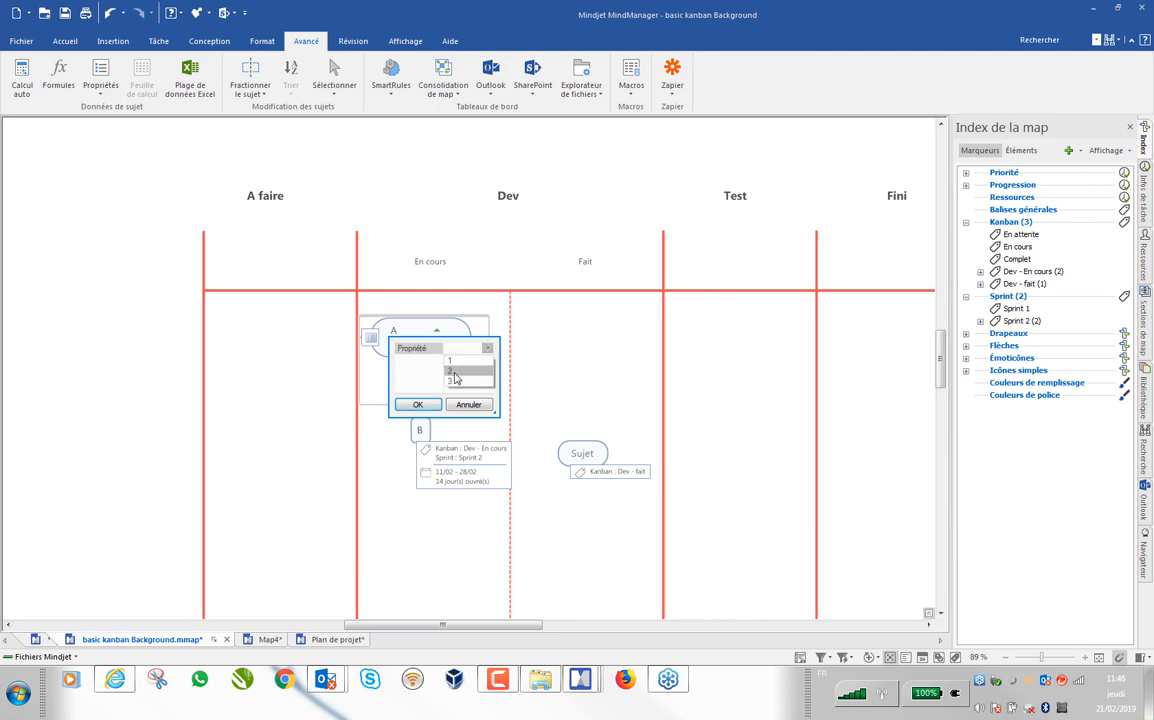
pyautogui.click(458, 371)
pyautogui.click(418, 404)
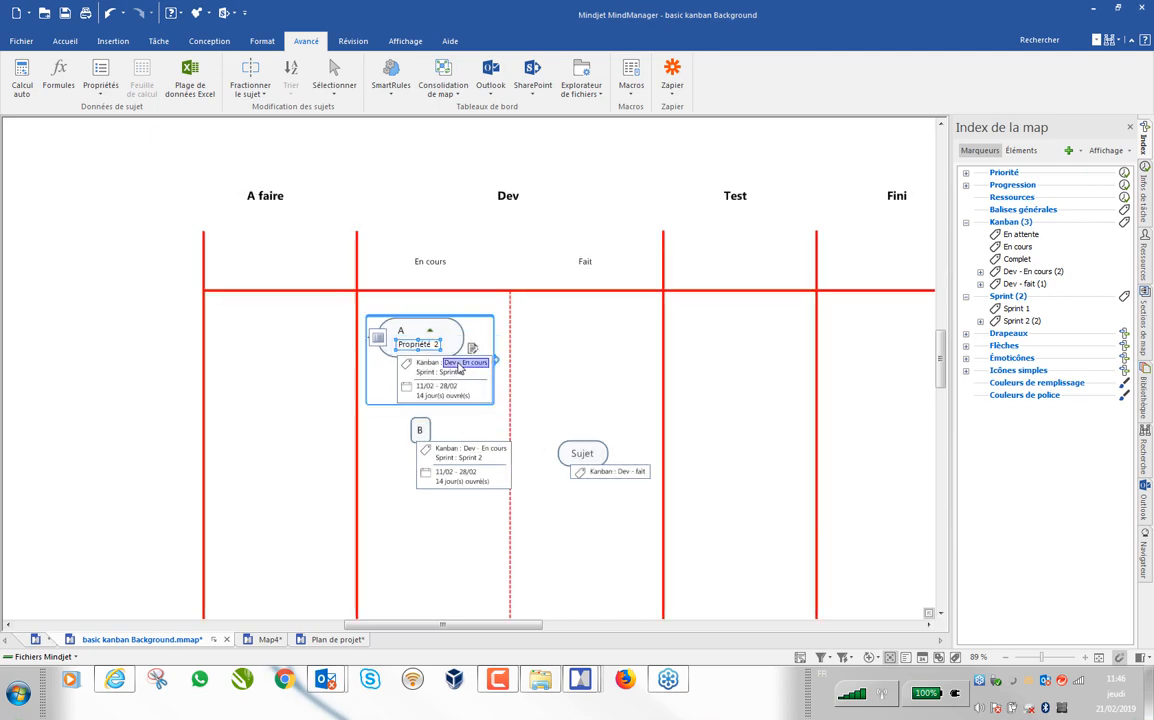
pyautogui.click(1130, 128)
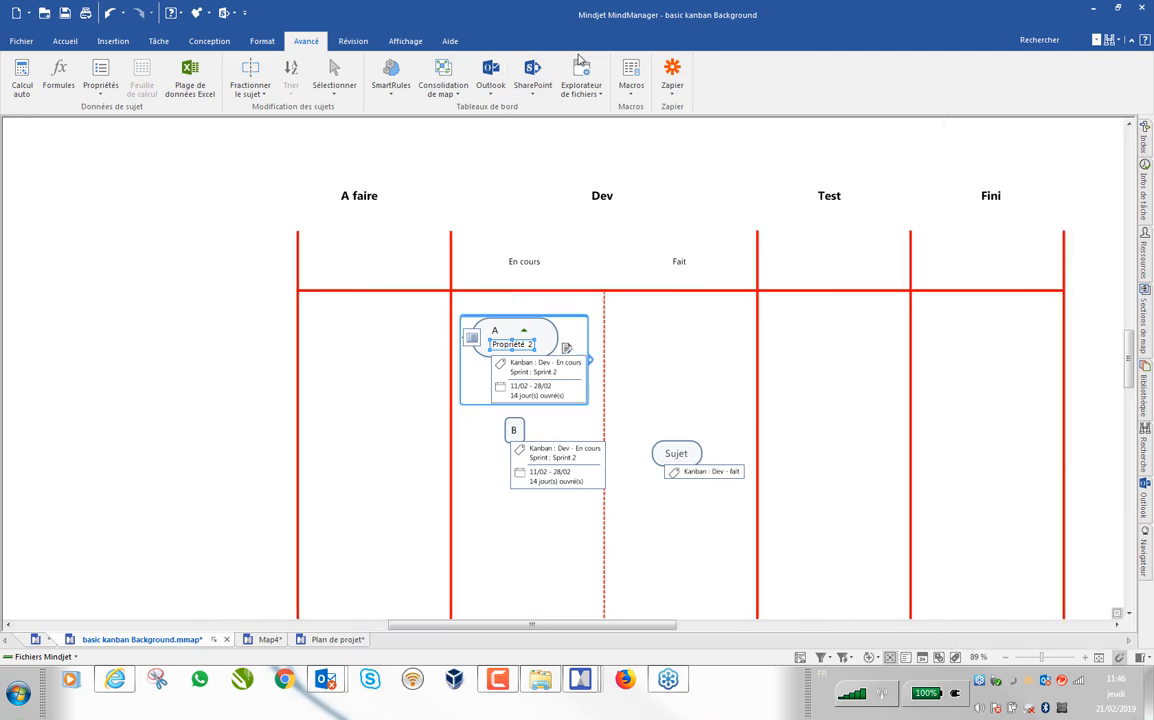
# Step: Filter the map to show only topics whose Propriété value is exactly 2
pyautogui.click(406, 42)
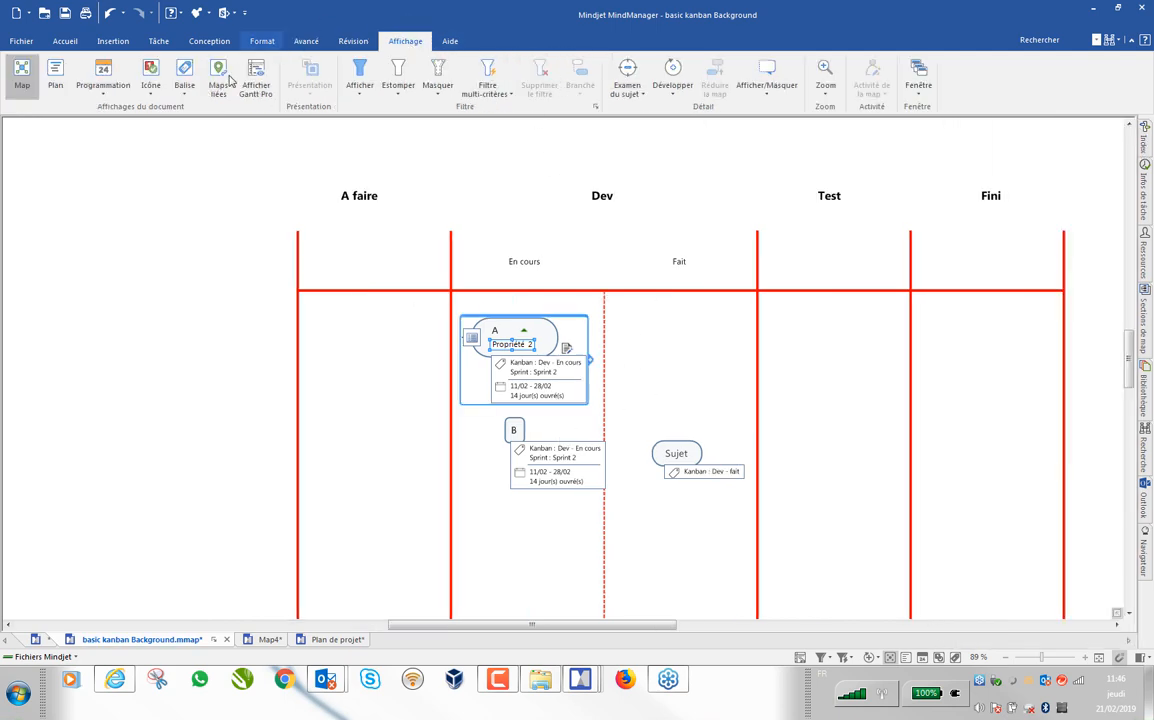
pyautogui.click(487, 75)
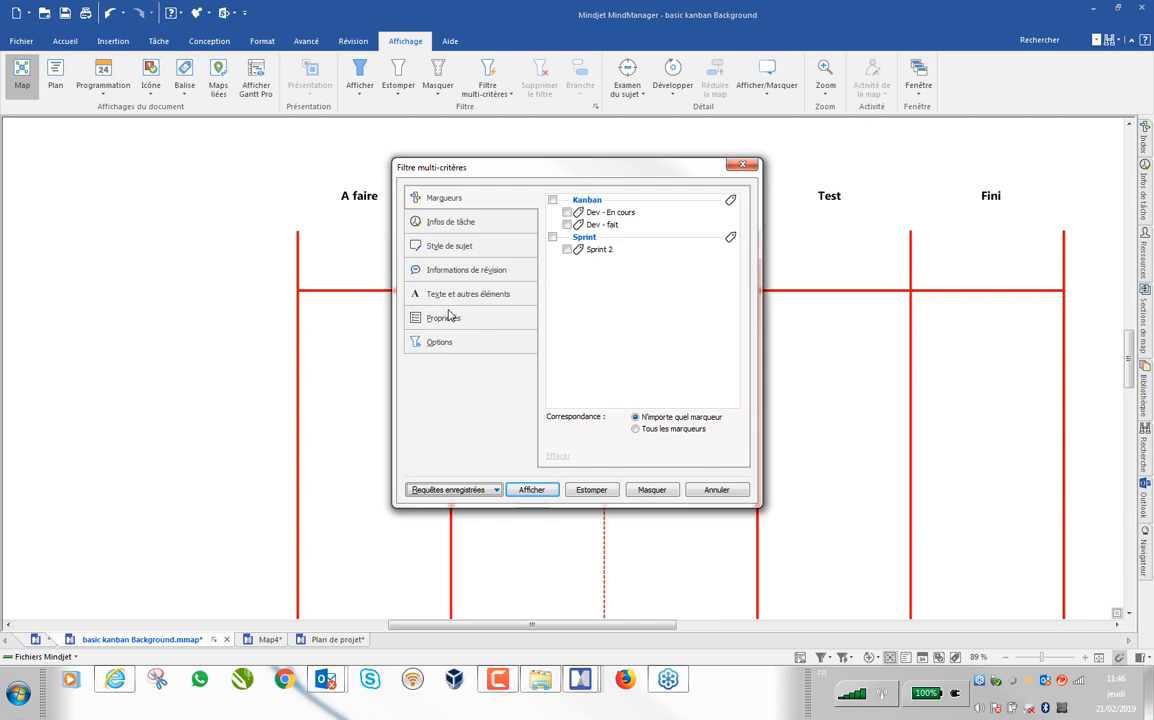
pyautogui.click(446, 321)
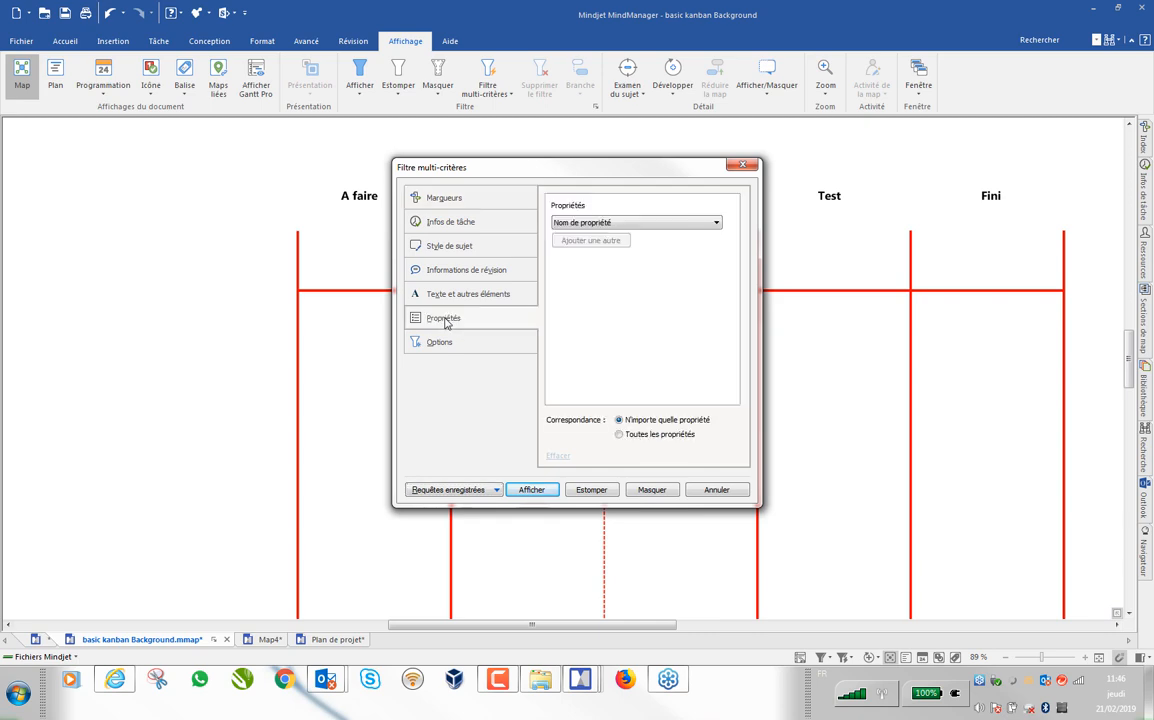
pyautogui.click(671, 227)
pyautogui.click(660, 247)
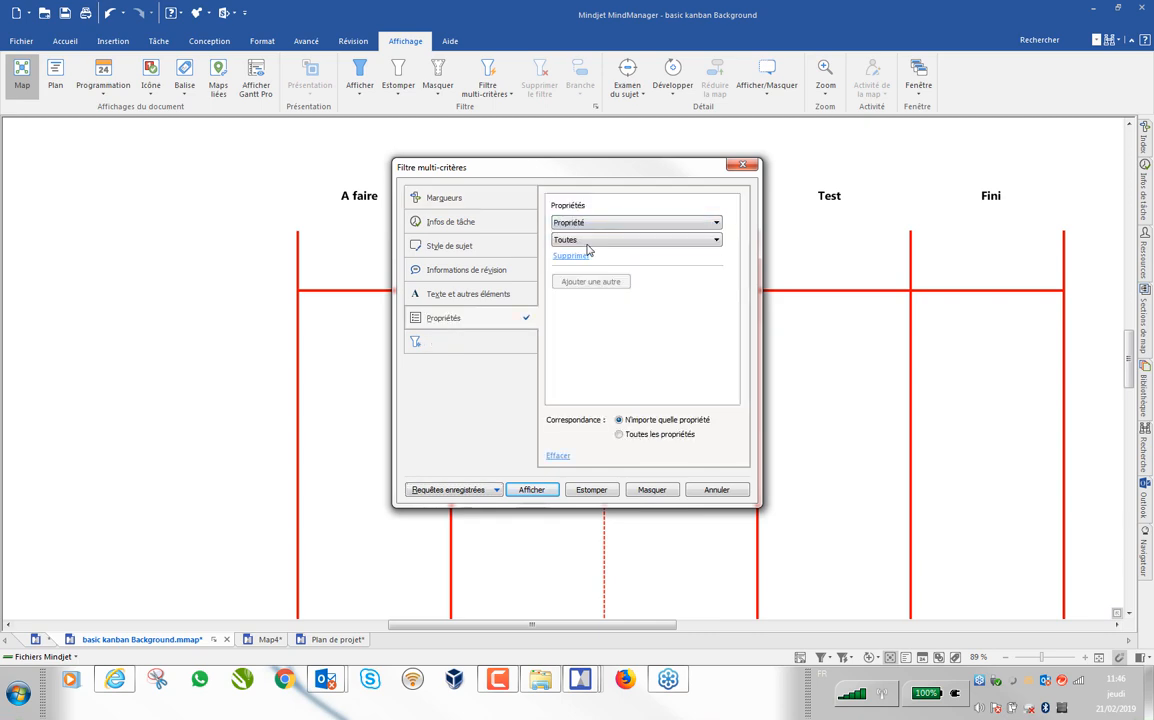
pyautogui.moveTo(550, 170); pyautogui.dragTo(303, 173)
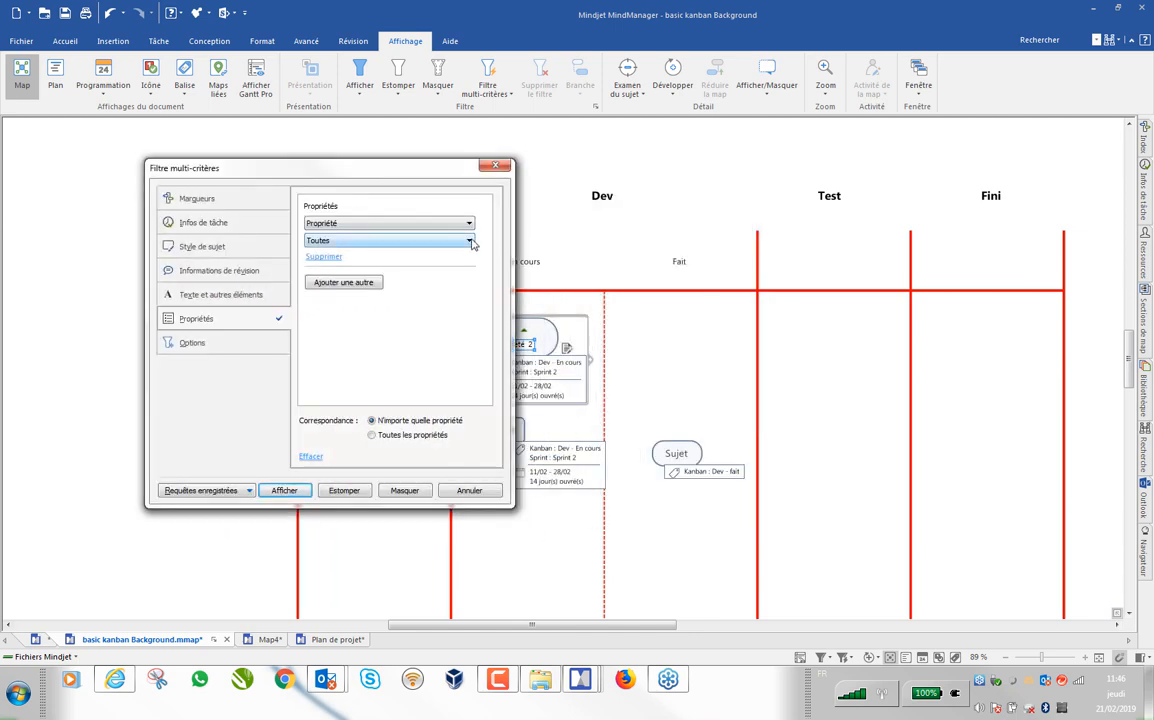
pyautogui.click(470, 242)
pyautogui.click(355, 269)
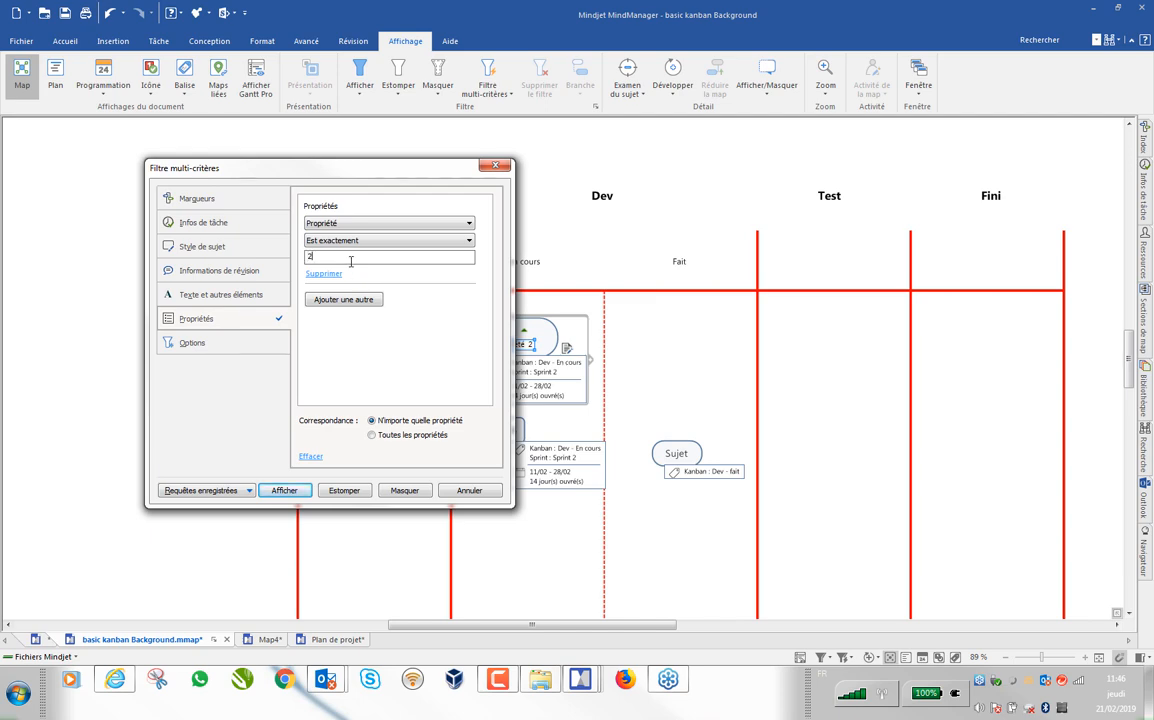
pyautogui.click(284, 490)
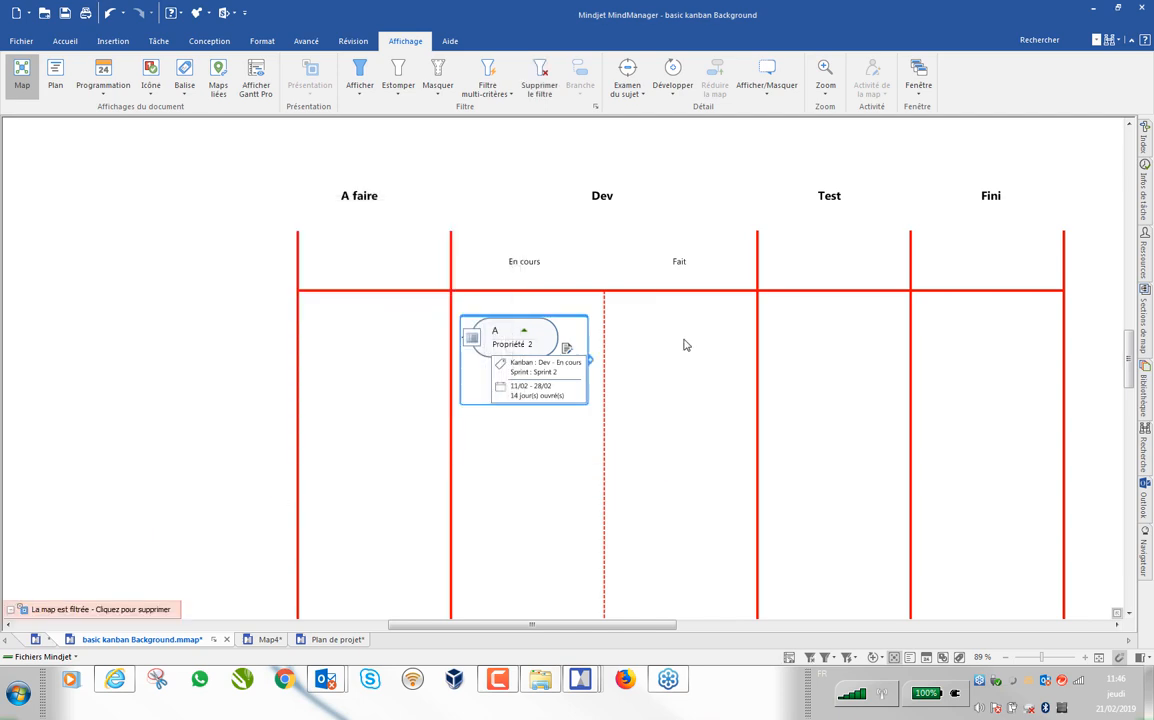
# Step: Remove the property filter from the map
pyautogui.scroll(-2, 873, 387)
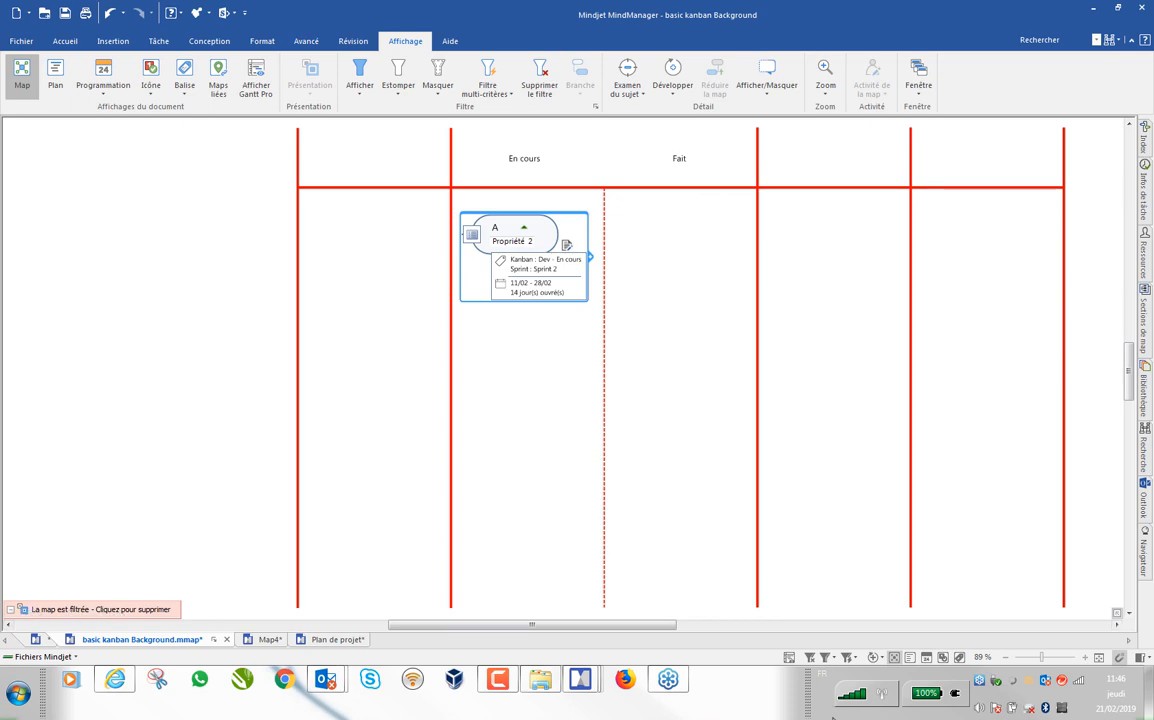
pyautogui.click(811, 658)
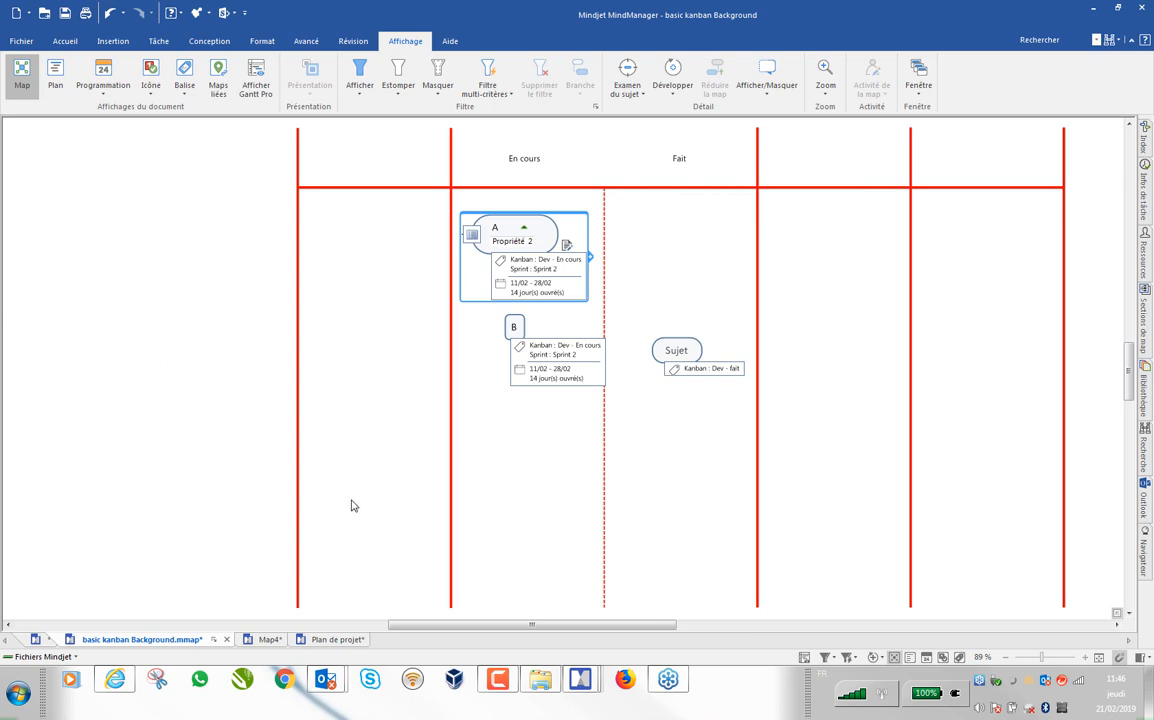
# Step: Open the linked map tableau kanban - Software Dev.mmap from the Démo branch of the agenda map and bring its board into view
pyautogui.click(37, 640)
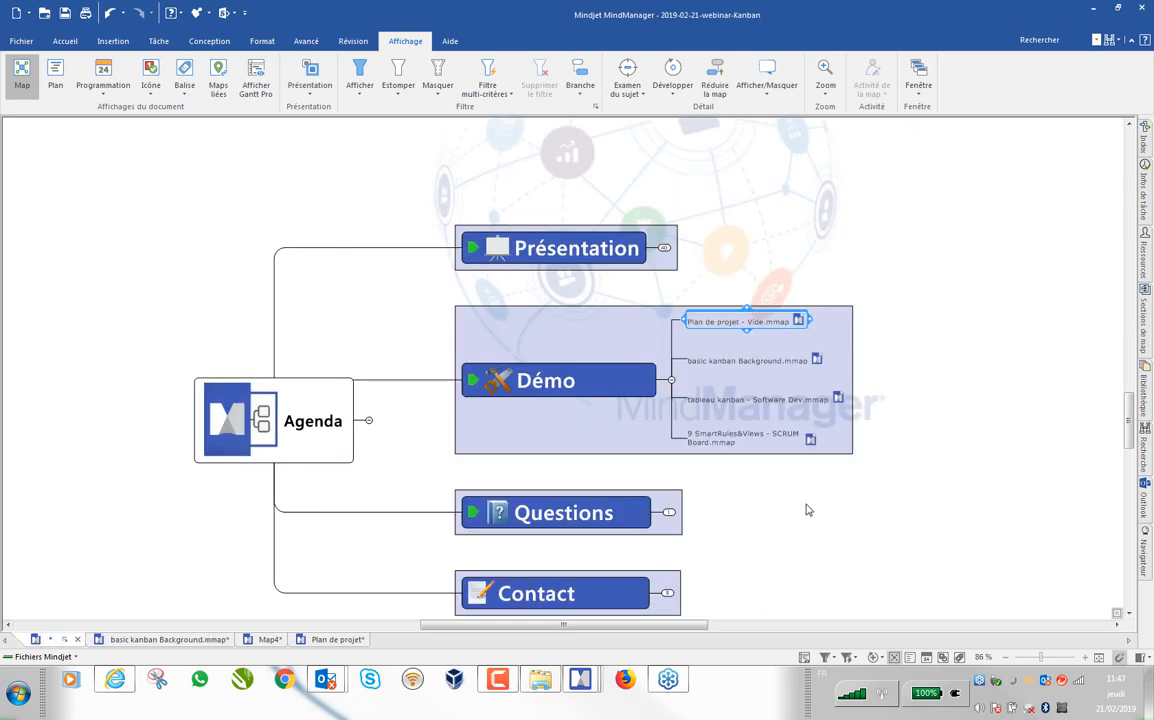
pyautogui.click(839, 402)
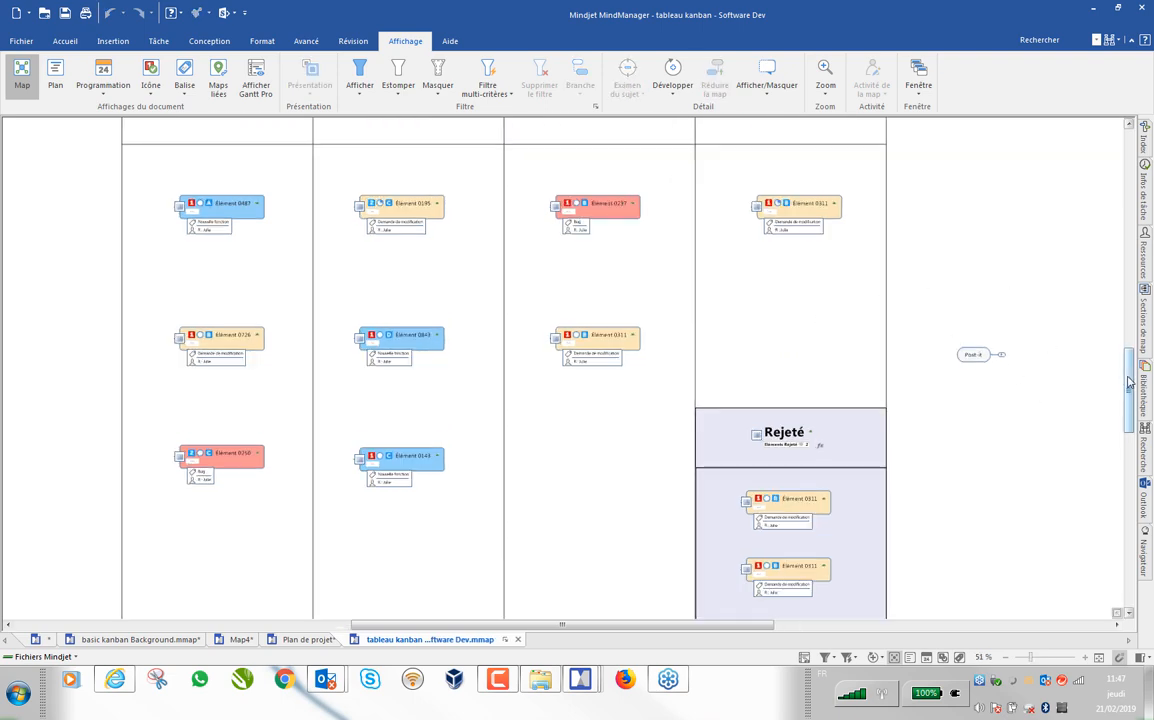
pyautogui.scroll(3, 1017, 340)
pyautogui.scroll(-1, 497, 335)
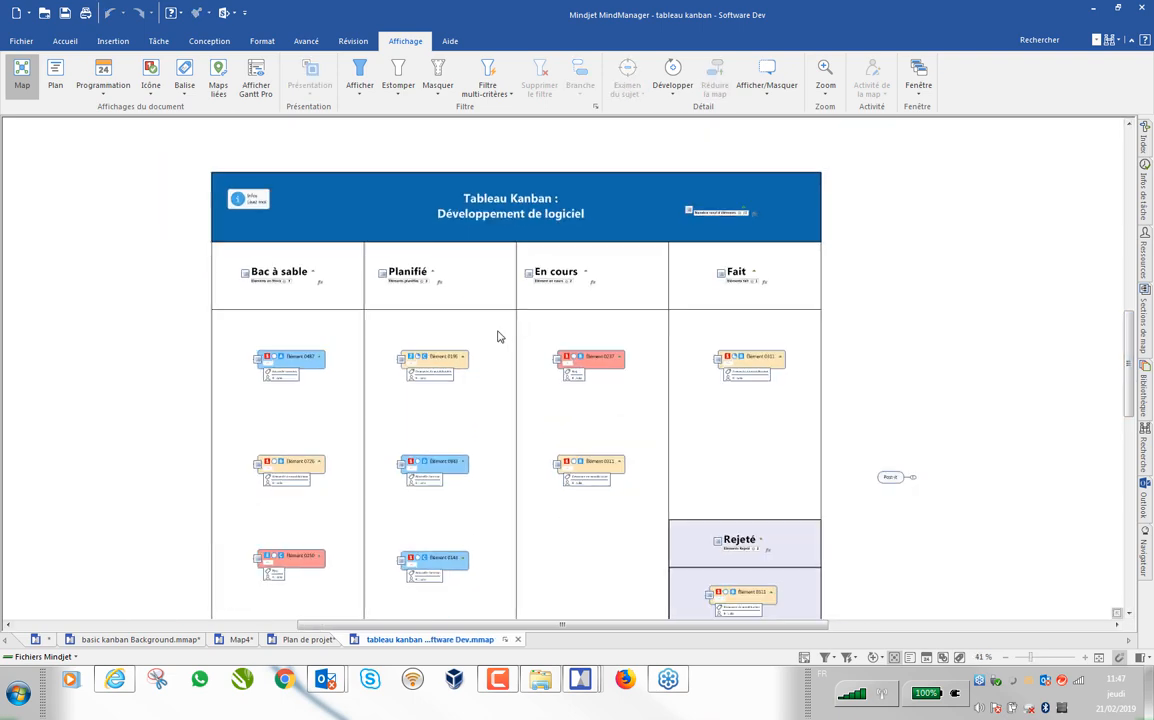
pyautogui.scroll(-2, 527, 317)
pyautogui.scroll(2, 305, 176)
# Step: Look at the smart shape types available for insertion, including the Tableau shapes
pyautogui.click(123, 45)
pyautogui.click(630, 82)
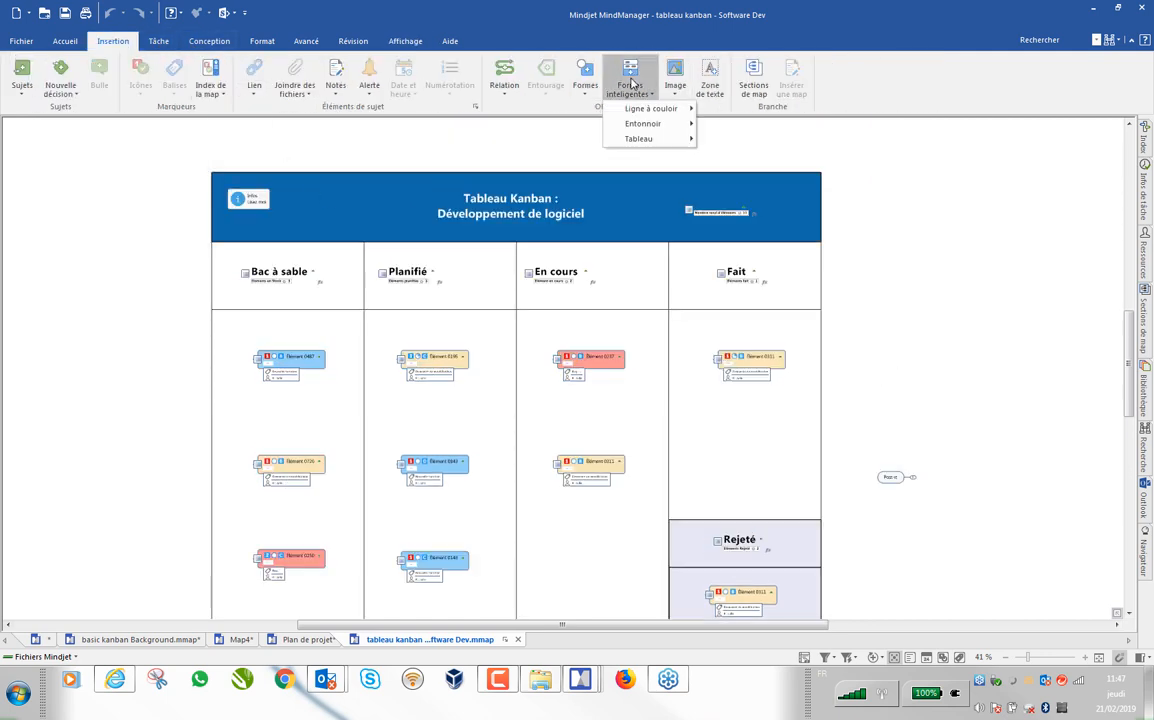
pyautogui.moveTo(677, 145)
pyautogui.click(1132, 314)
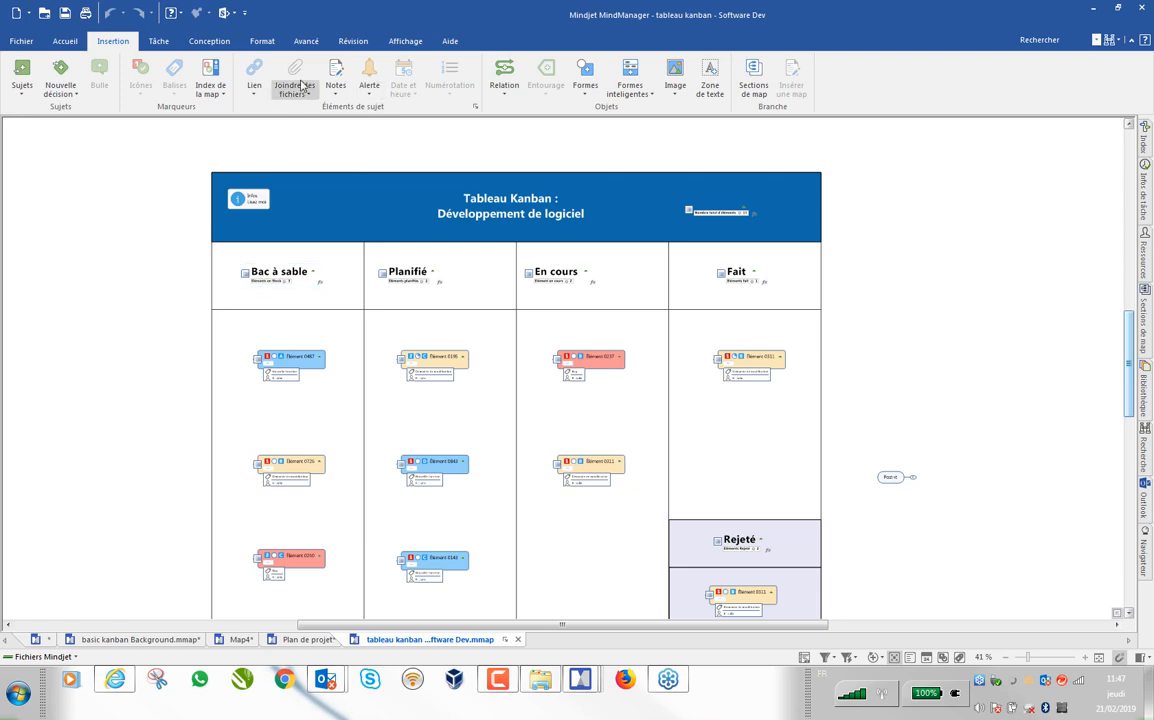
# Step: Inspect the map's SmartRules, including the trigger object and effect of the Compteur - Stock rule, and close them without changes
pyautogui.click(308, 45)
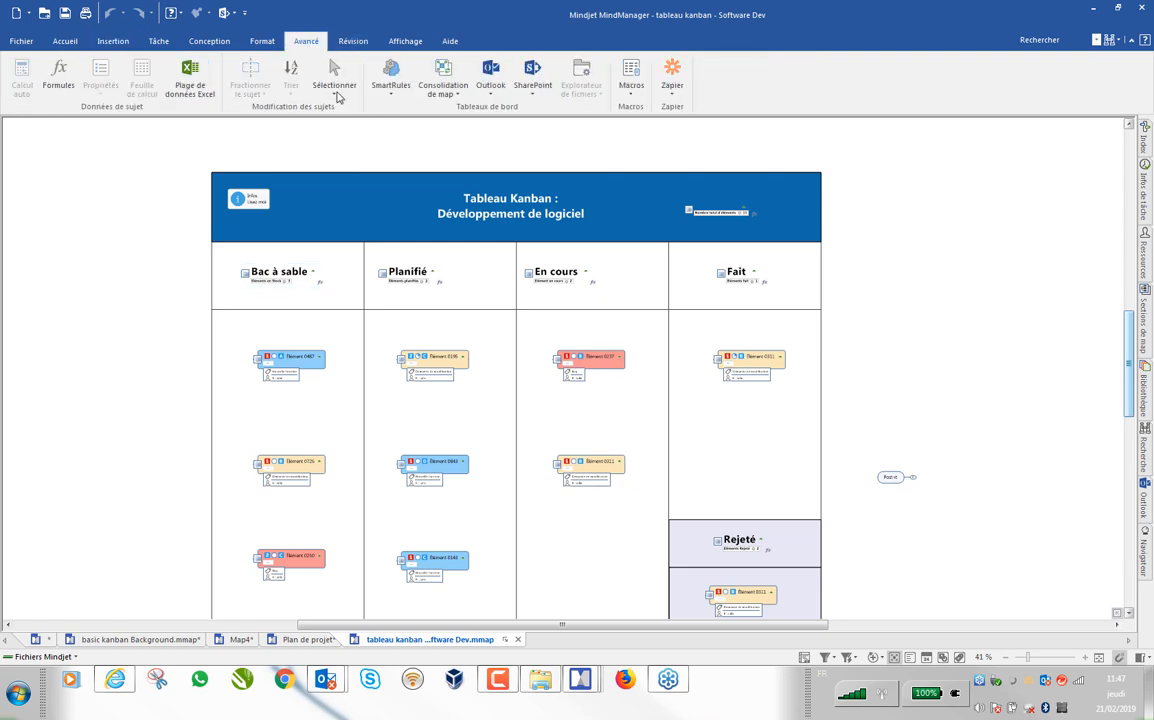
pyautogui.click(389, 72)
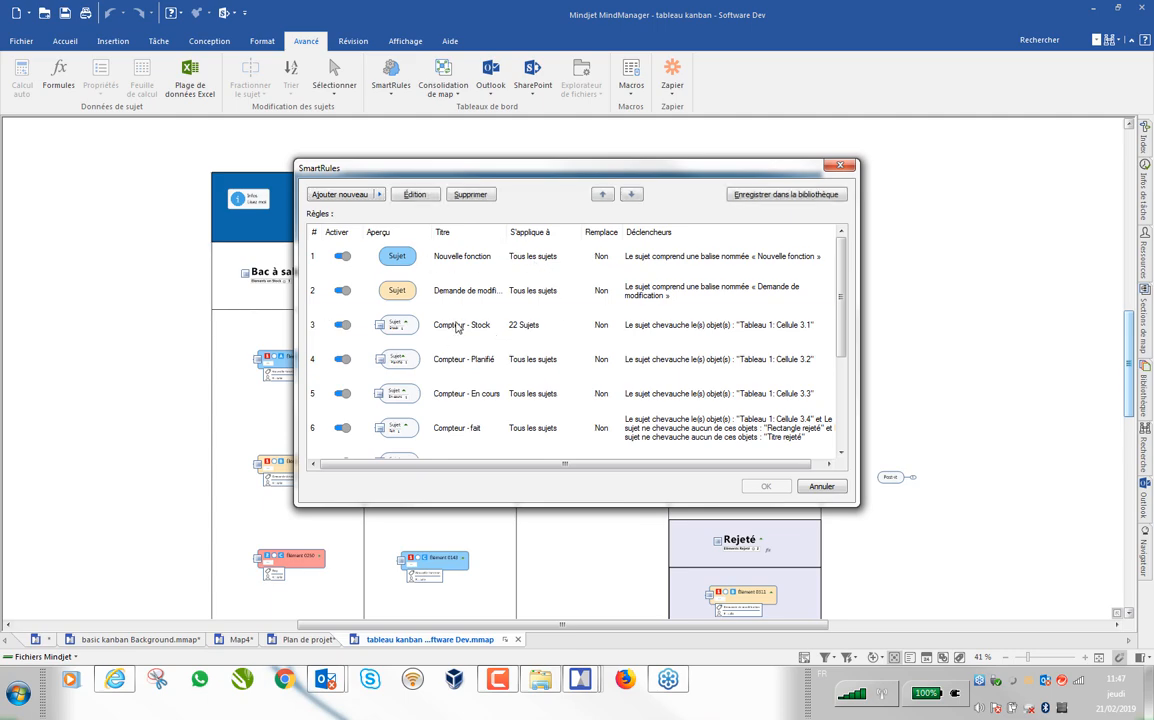
pyautogui.click(456, 327)
pyautogui.doubleClick(456, 325)
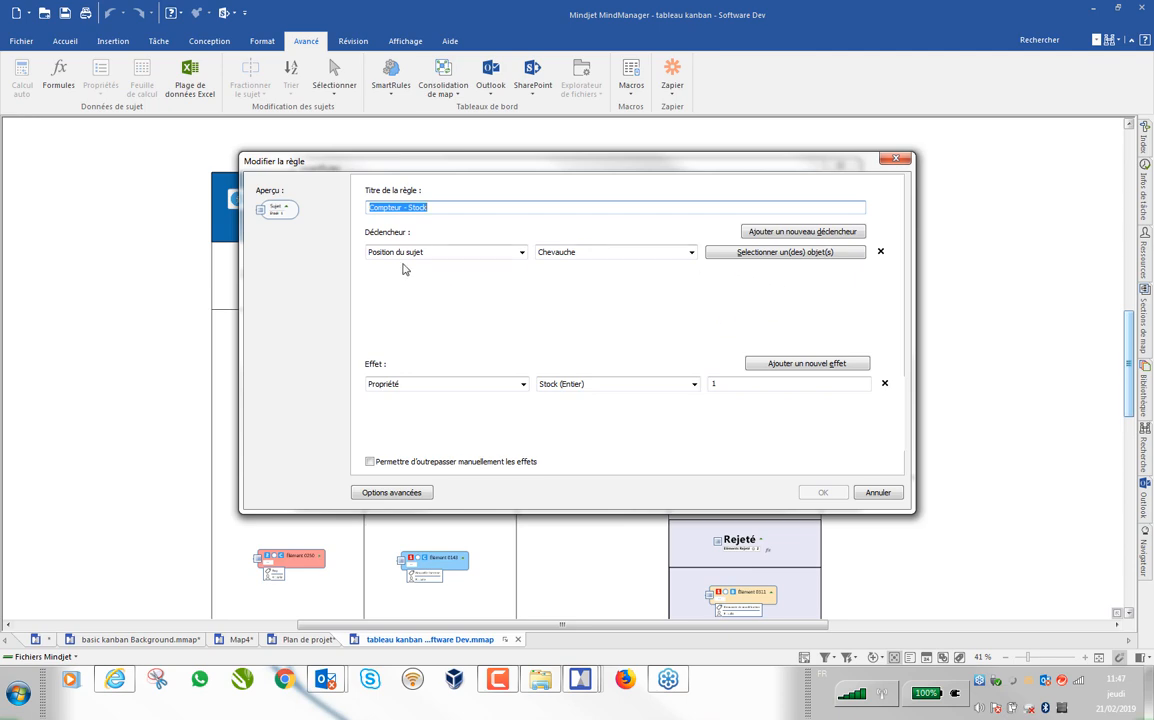
pyautogui.click(766, 253)
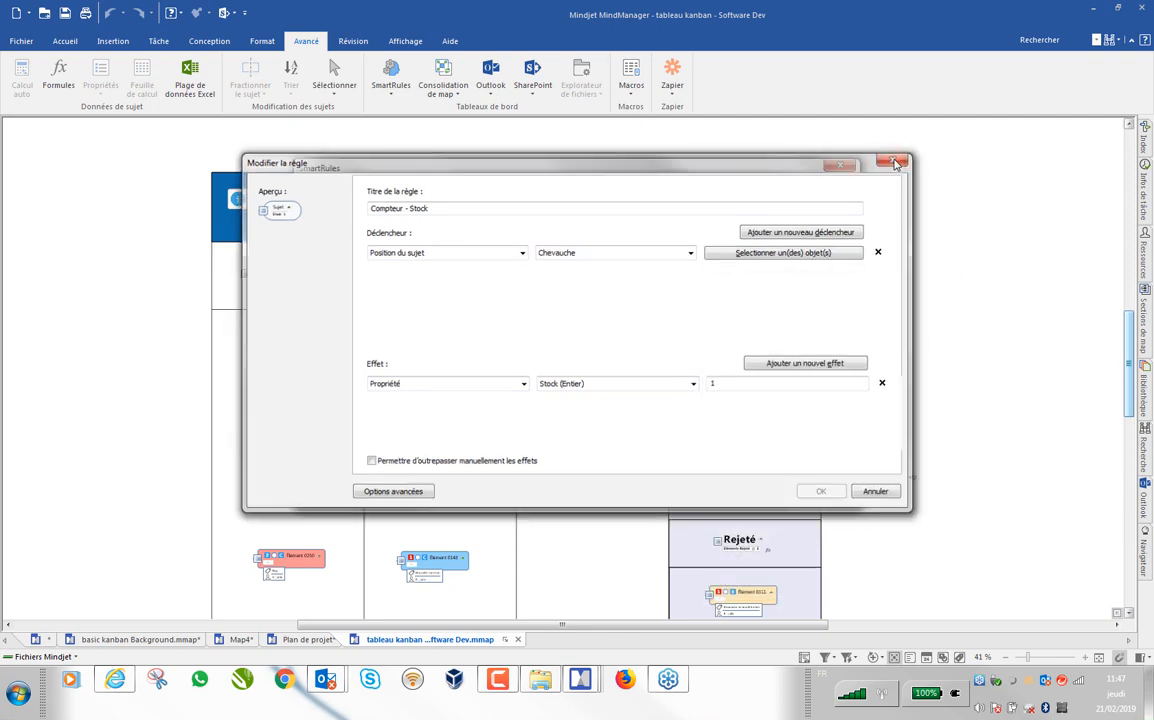
pyautogui.click(818, 492)
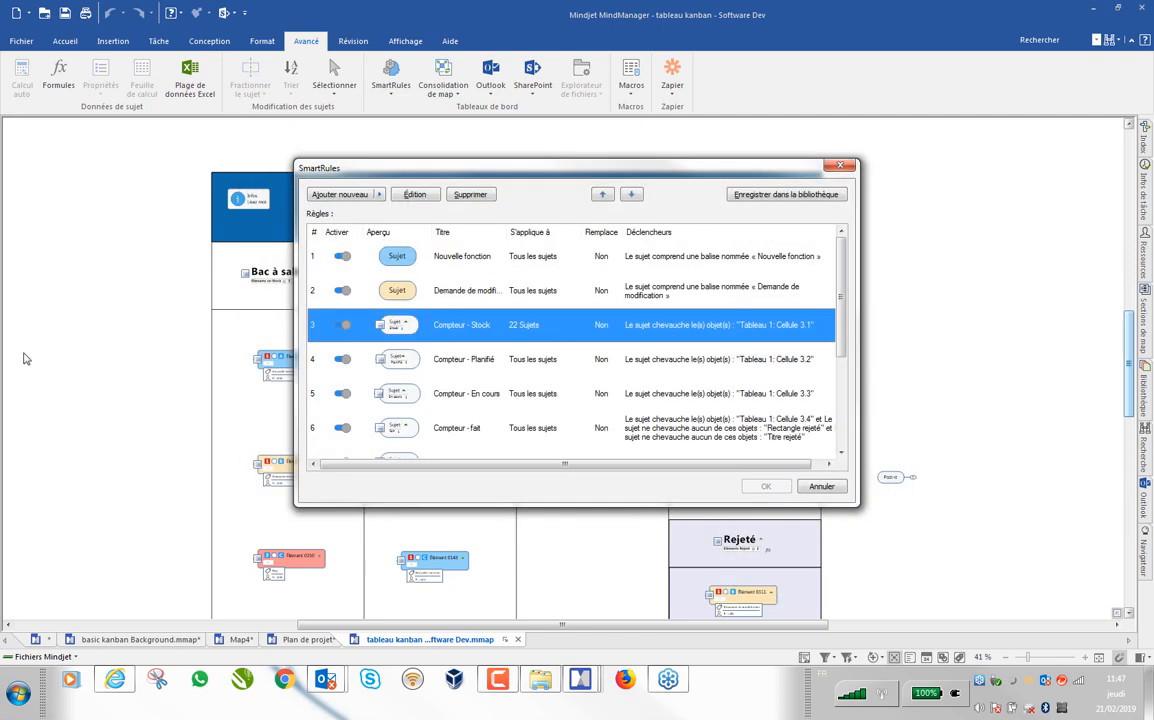
pyautogui.click(848, 168)
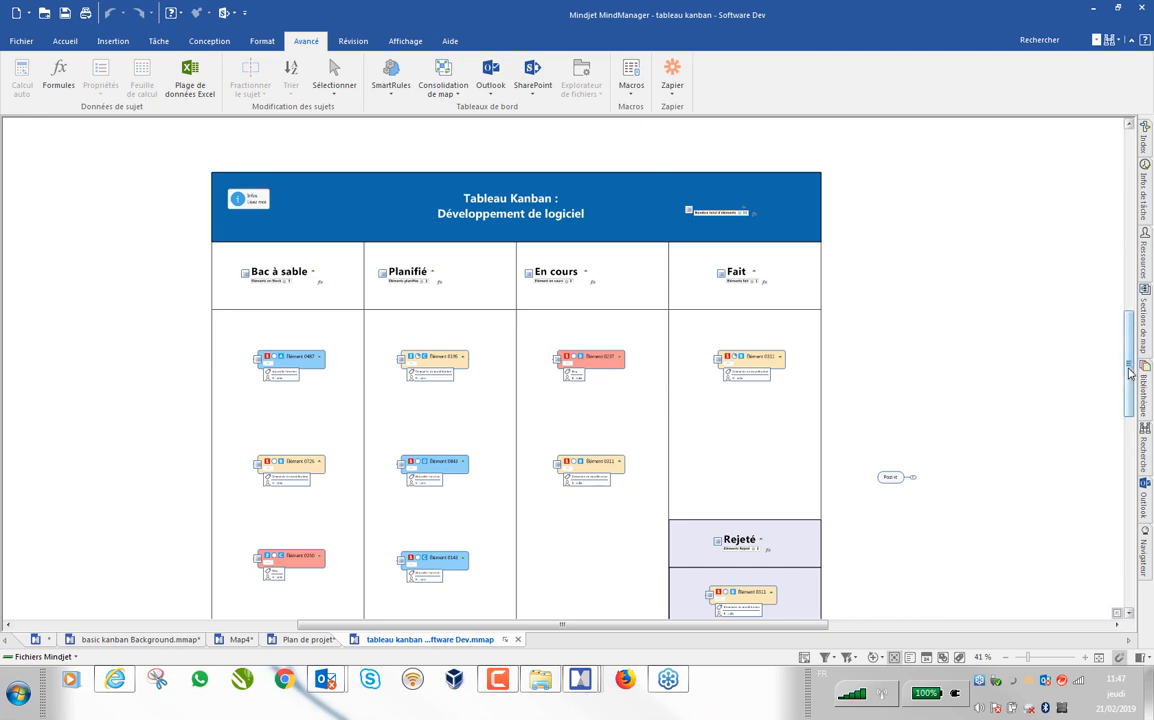
# Step: Display the software development kanban map in the icon view, grouped in priority columns
pyautogui.scroll(-1, 1022, 345)
pyautogui.scroll(-2, 752, 340)
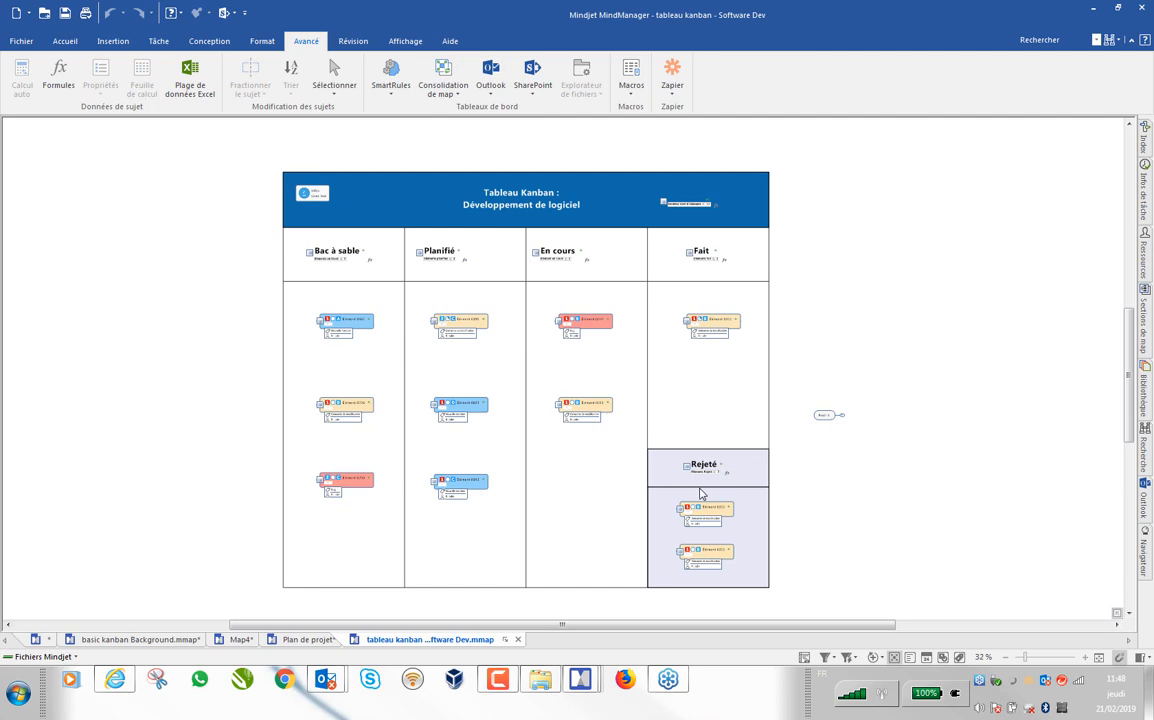
pyautogui.scroll(3, 648, 400)
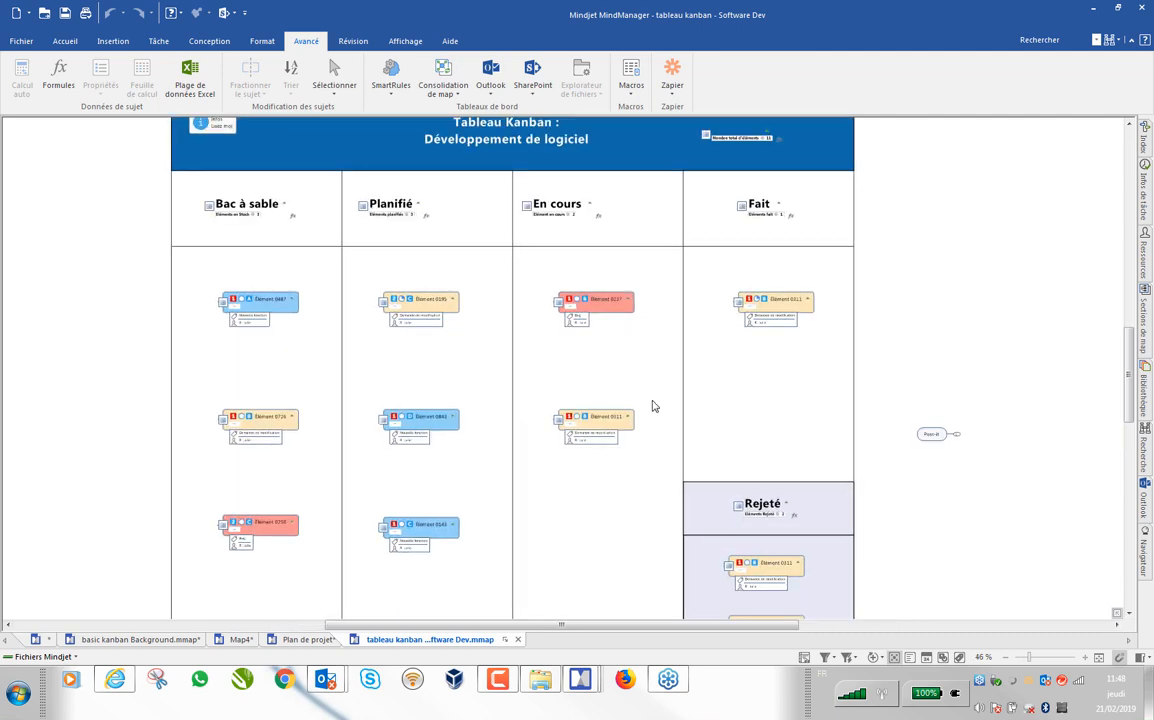
pyautogui.scroll(2, 641, 387)
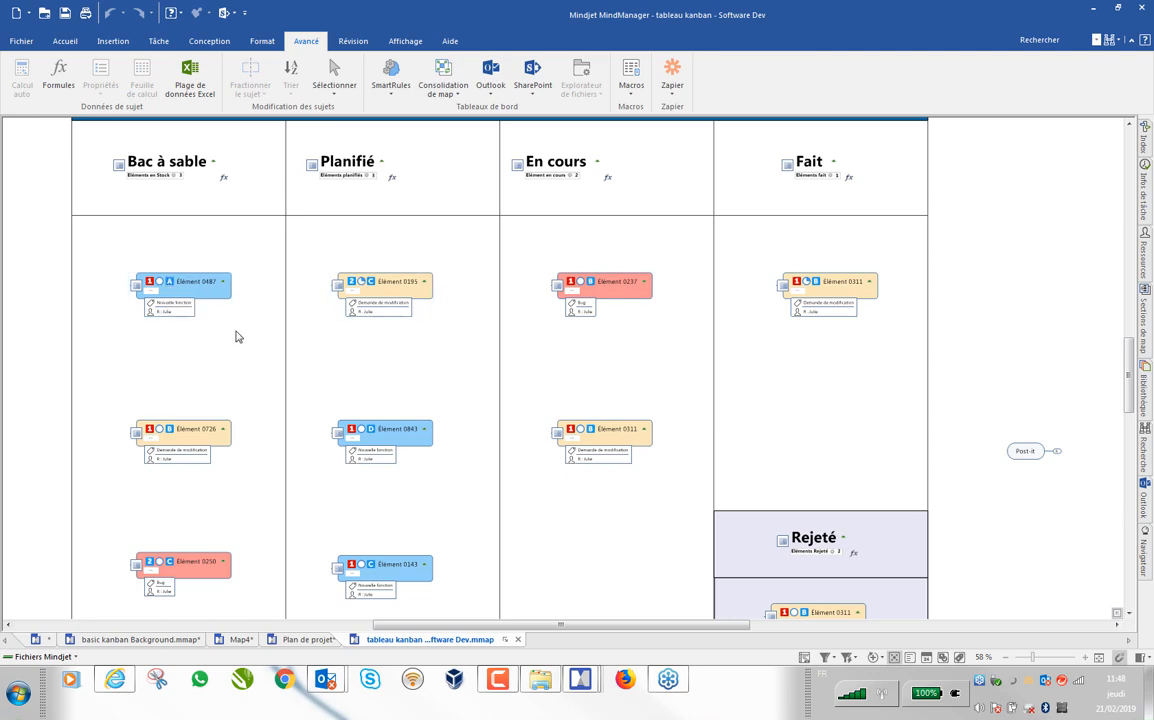
pyautogui.click(393, 42)
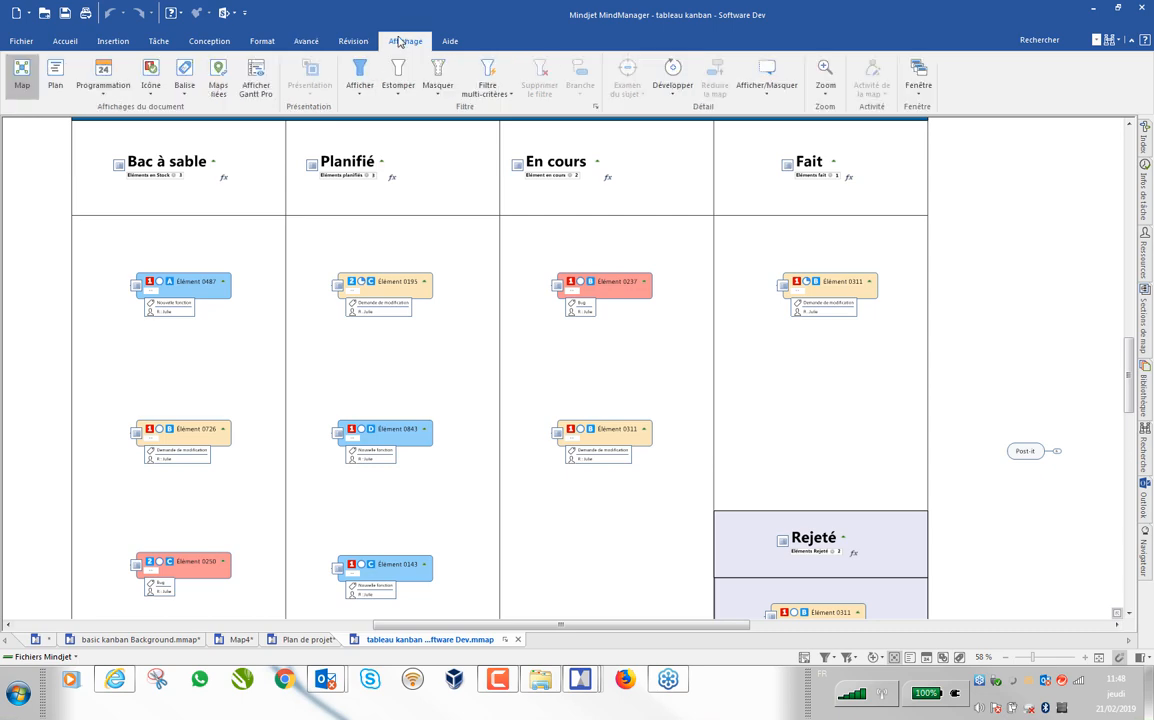
pyautogui.click(151, 70)
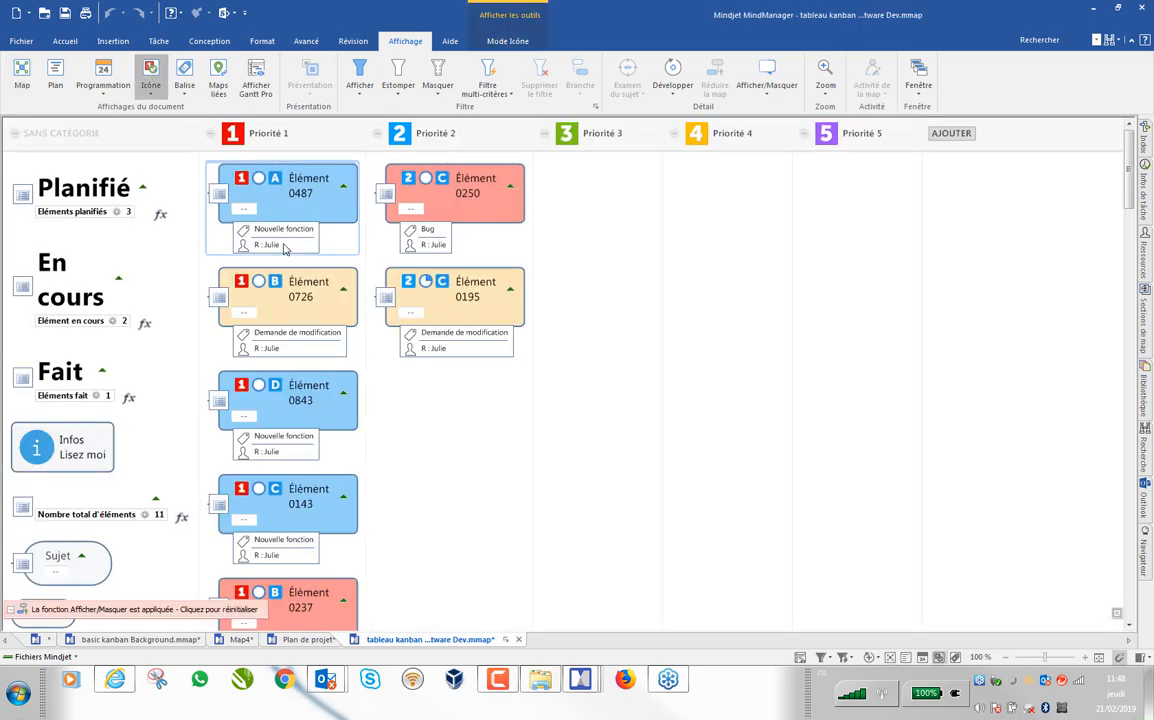
# Step: Group the software development kanban's icon view by the Produit icon group, and return to the map view
pyautogui.click(503, 41)
pyautogui.click(84, 88)
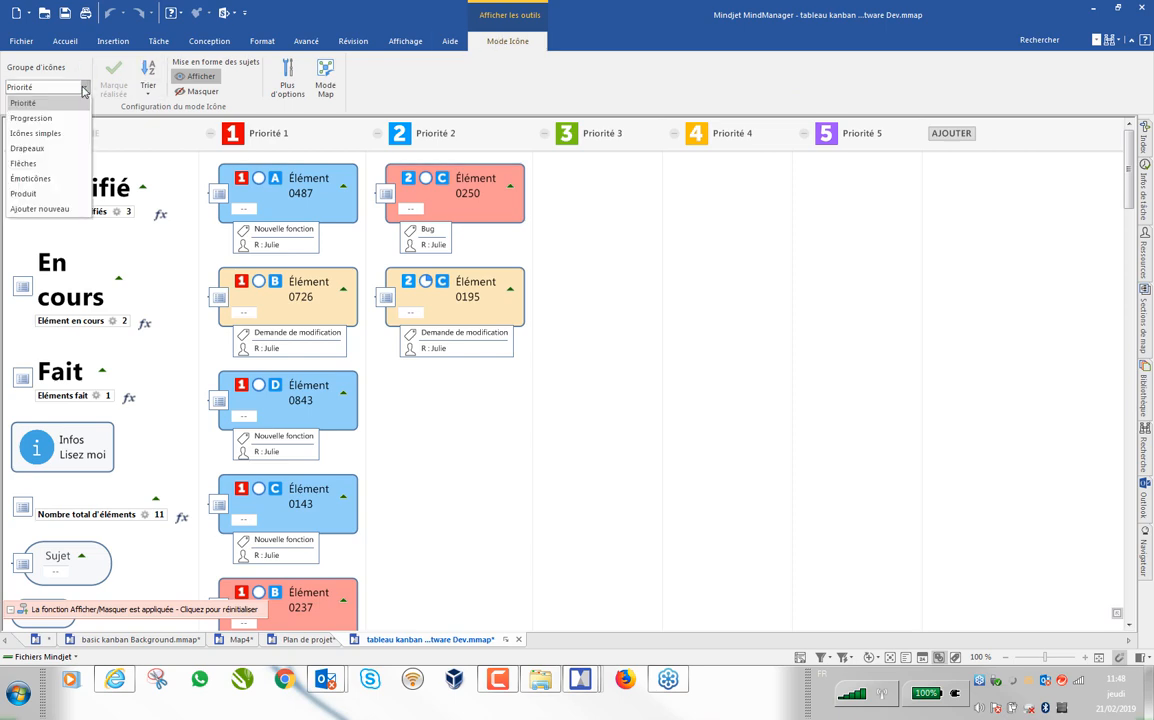
pyautogui.click(22, 194)
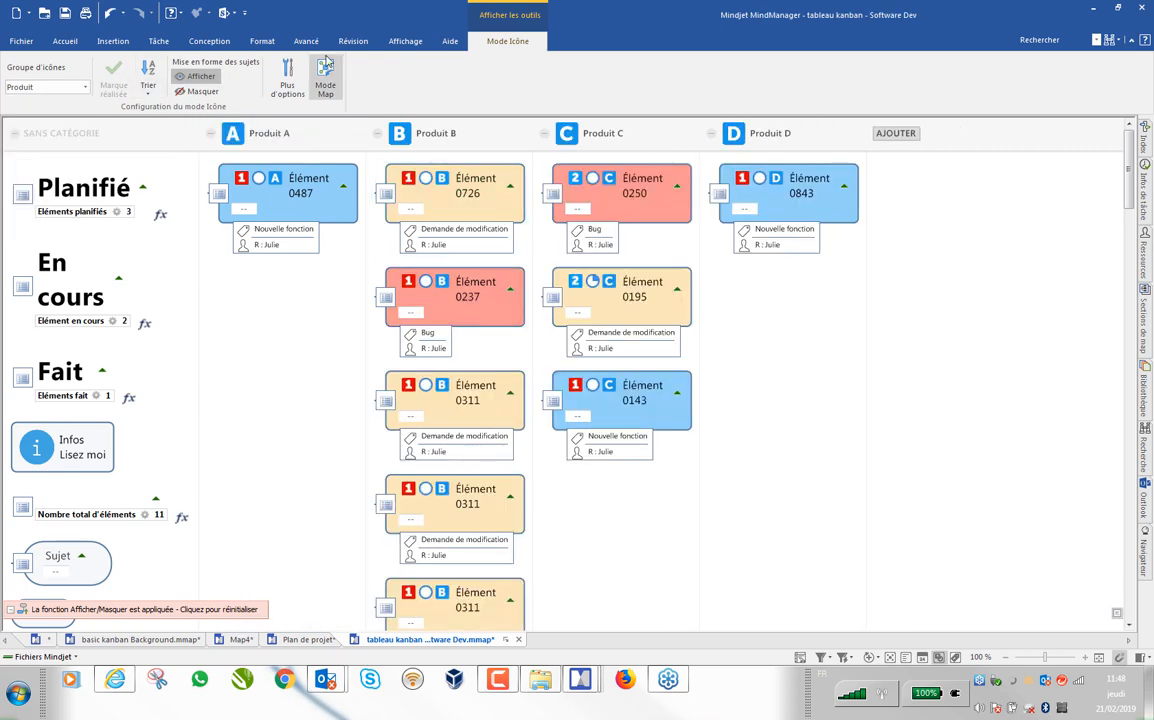
pyautogui.click(325, 66)
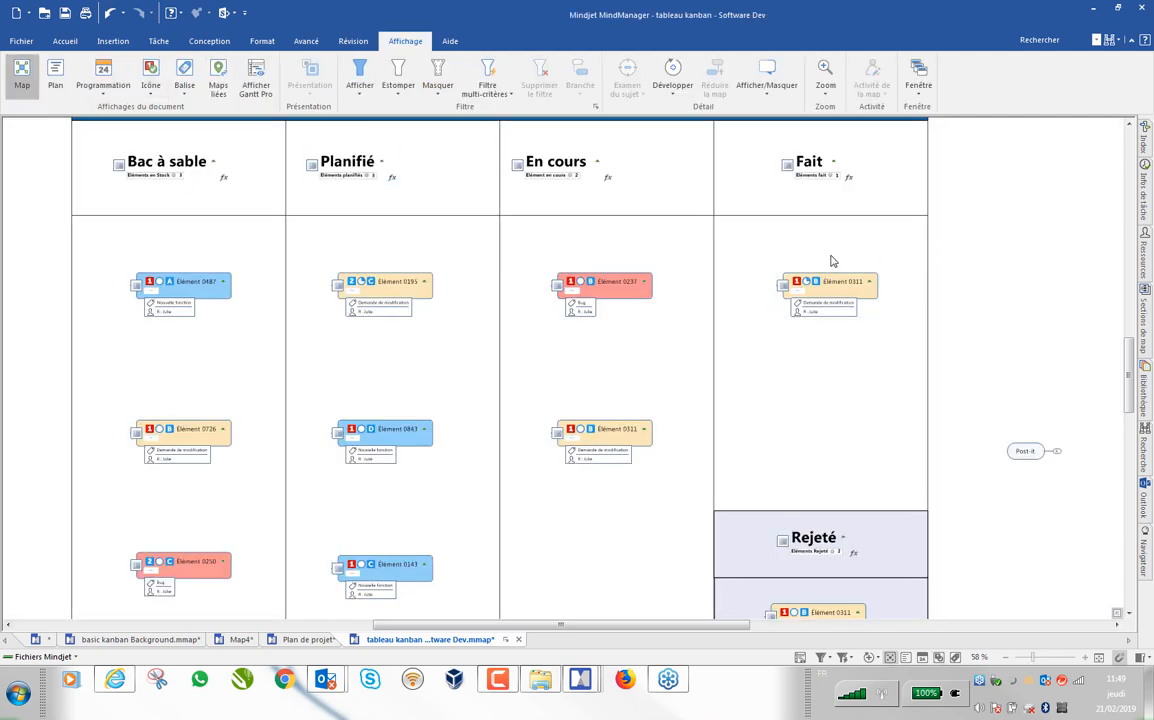
# Step: Expand the Post-it topic beside the kanban board and rename its red sticky note as "ab"
pyautogui.moveTo(600, 631); pyautogui.dragTo(660, 631)
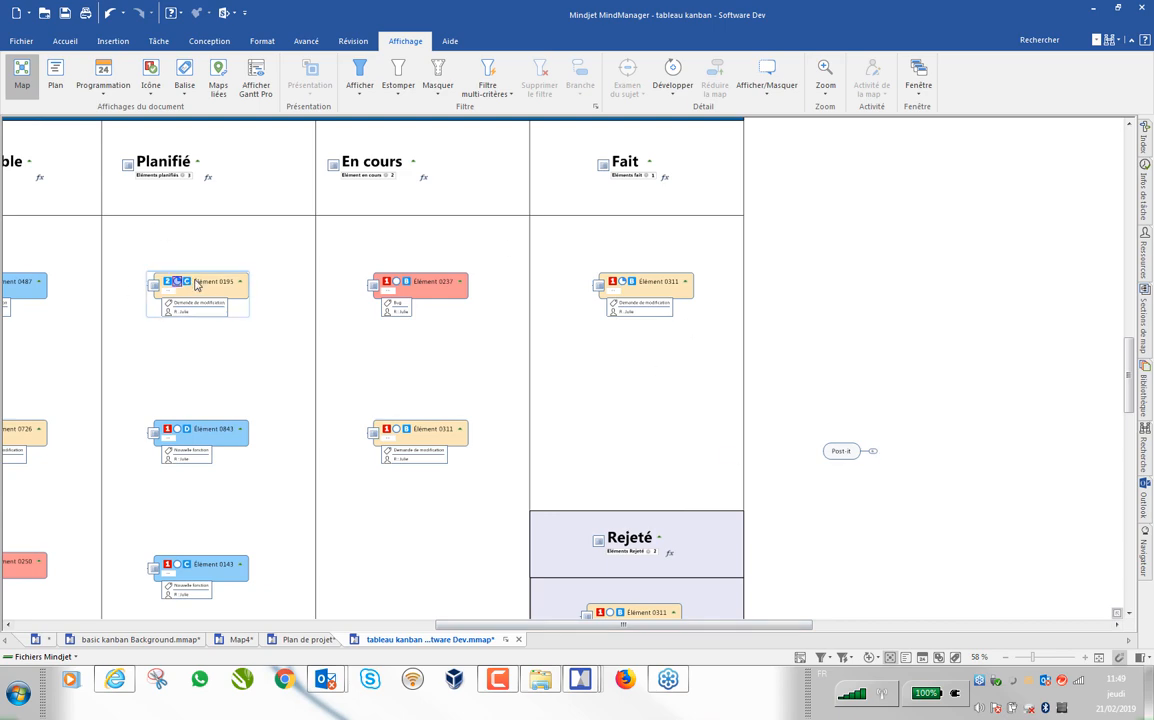
pyautogui.click(873, 451)
pyautogui.keyDown('ctrl'); pyautogui.scroll(5, 713, 634); pyautogui.keyUp('ctrl')
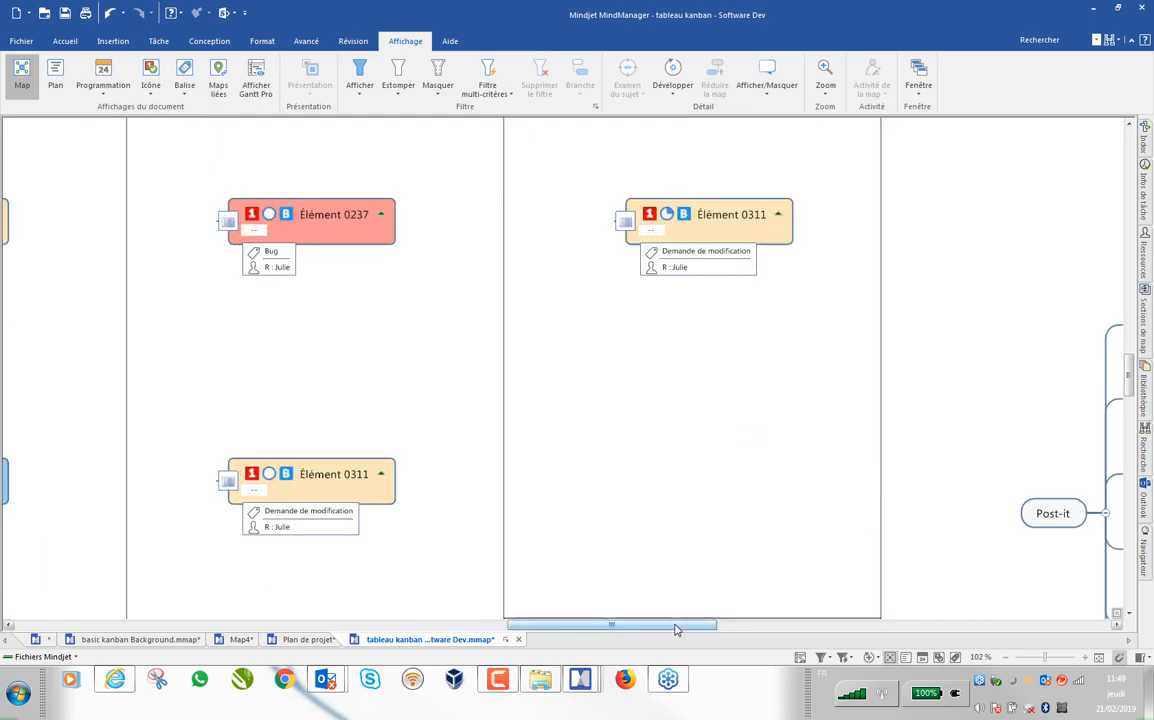
pyautogui.moveTo(712, 626); pyautogui.dragTo(824, 626)
pyautogui.click(575, 326)
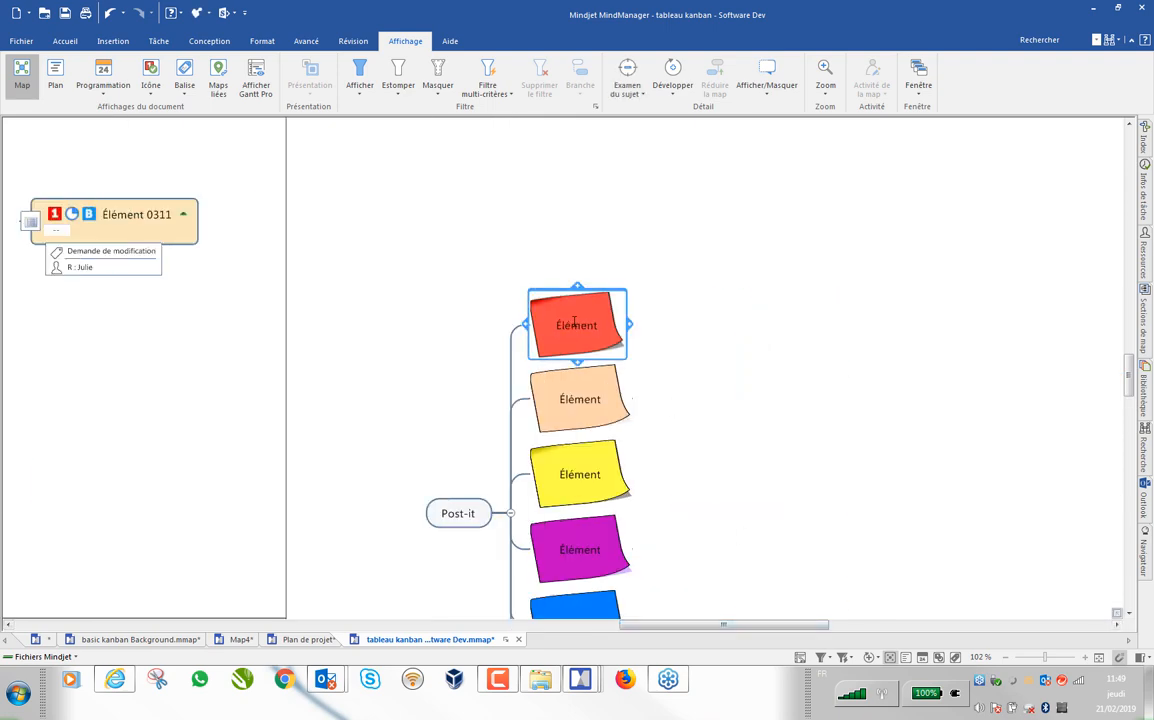
pyautogui.click(575, 326)
pyautogui.write('ab')
pyautogui.click(717, 368)
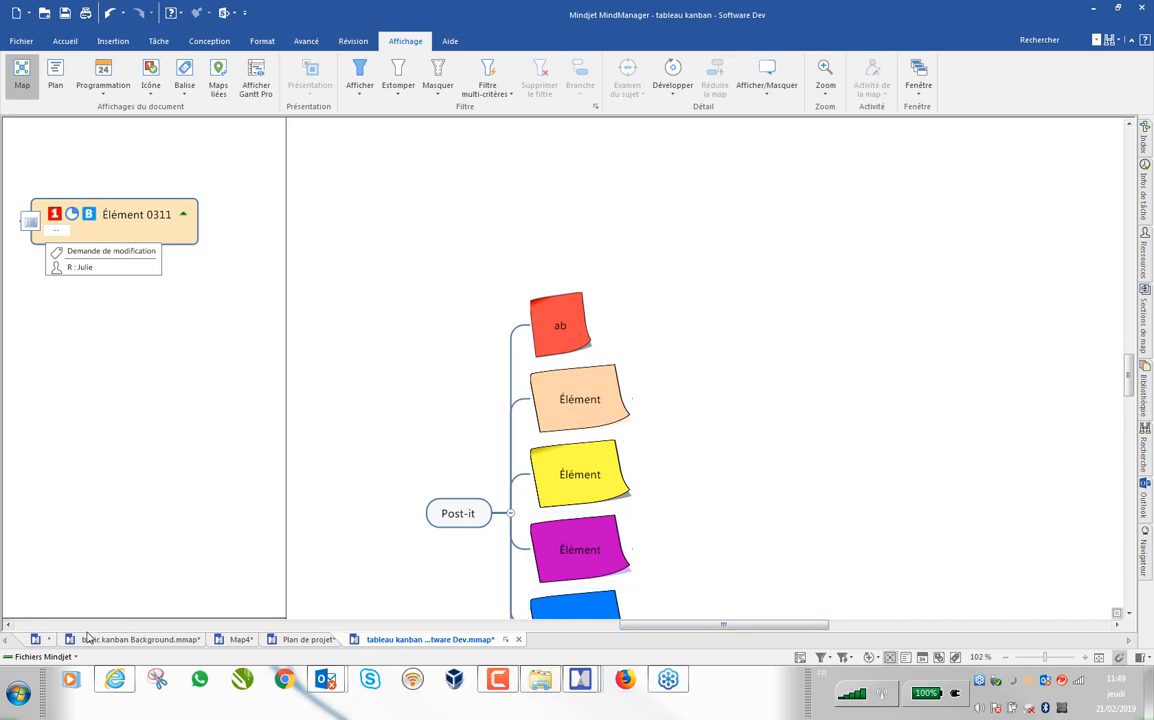
# Step: Open the linked 9 SmartRules&Views - SCRUM Board.mmap from the agenda map's Démo branch and look over its cards and Calcul de l'effort topic
pyautogui.click(35, 639)
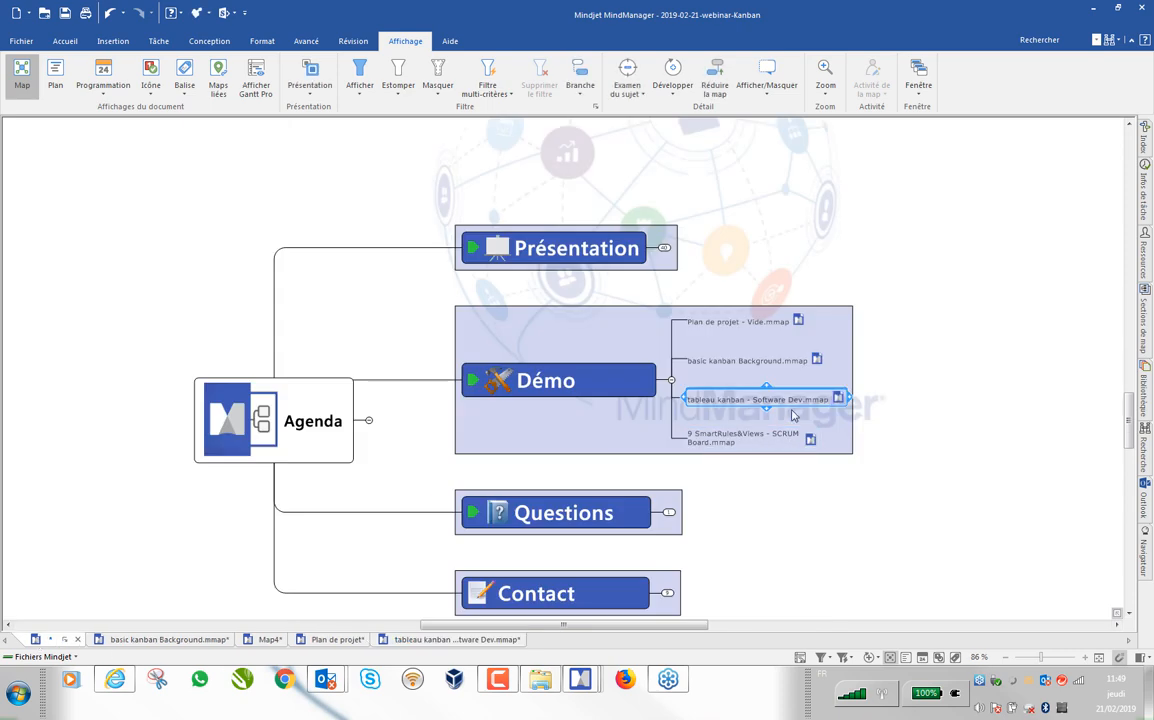
pyautogui.click(811, 440)
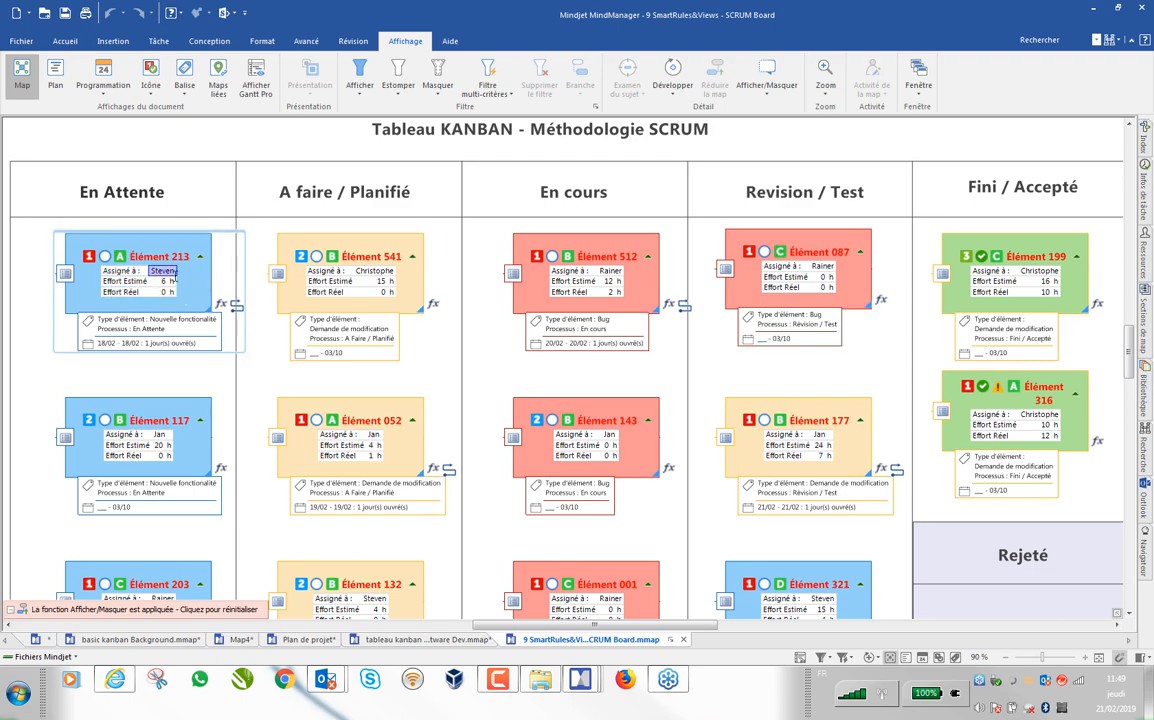
pyautogui.click(165, 281)
pyautogui.click(167, 375)
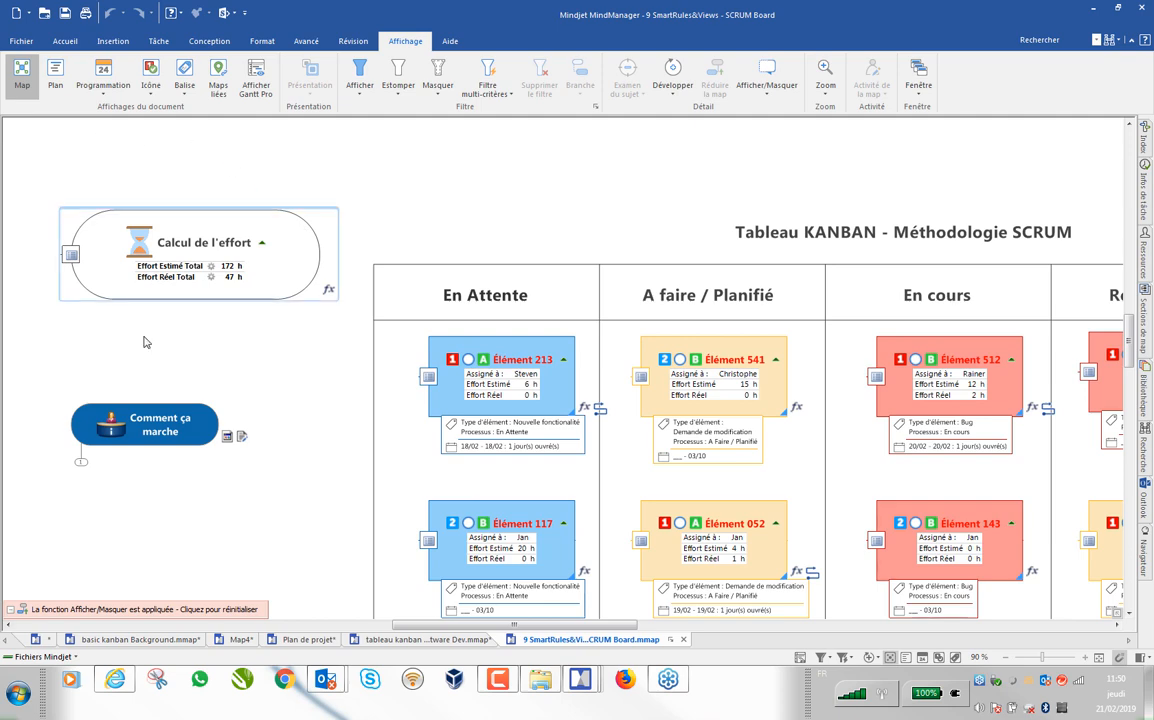
pyautogui.click(155, 266)
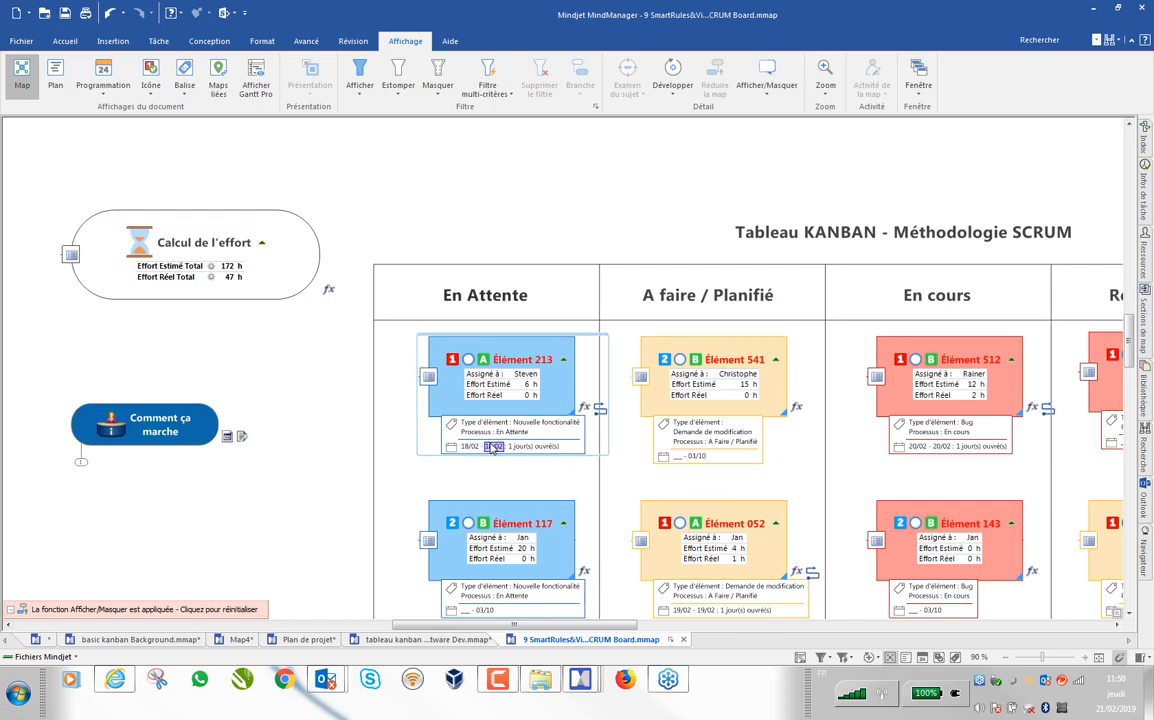
pyautogui.scroll(-3, 492, 447)
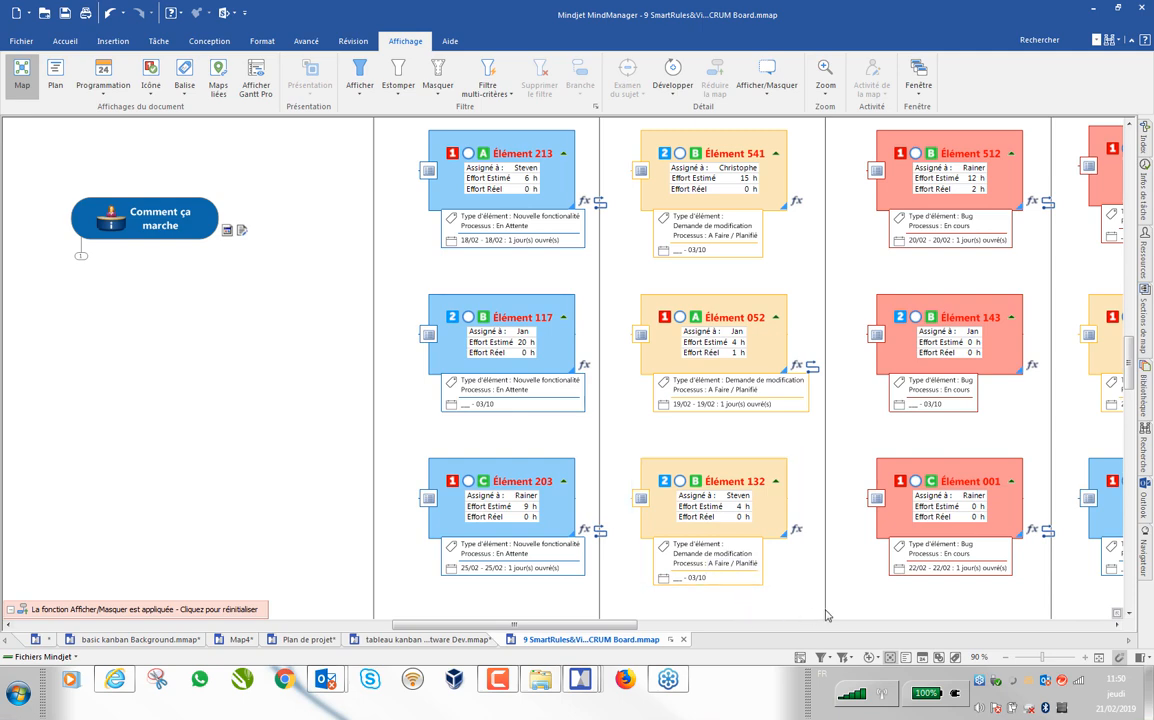
# Step: View the SCRUM board's dated tasks in Gantt Pro with a closer timeline scale, and return to the map
pyautogui.click(800, 658)
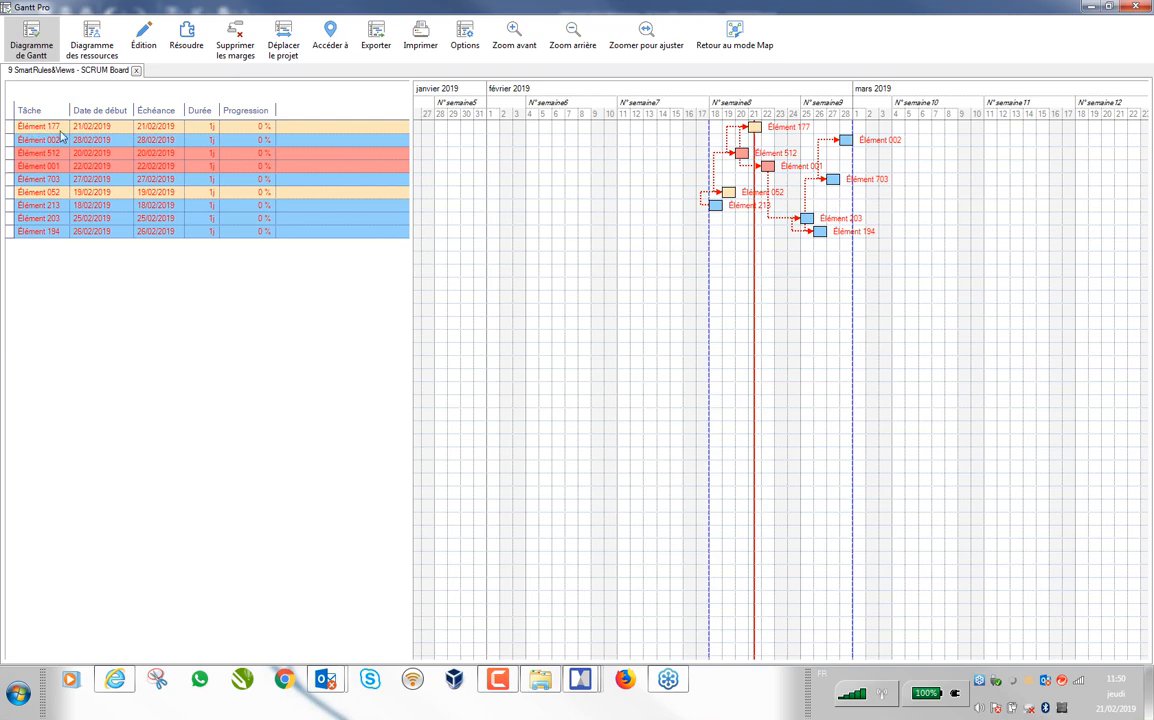
pyautogui.moveTo(745, 153)
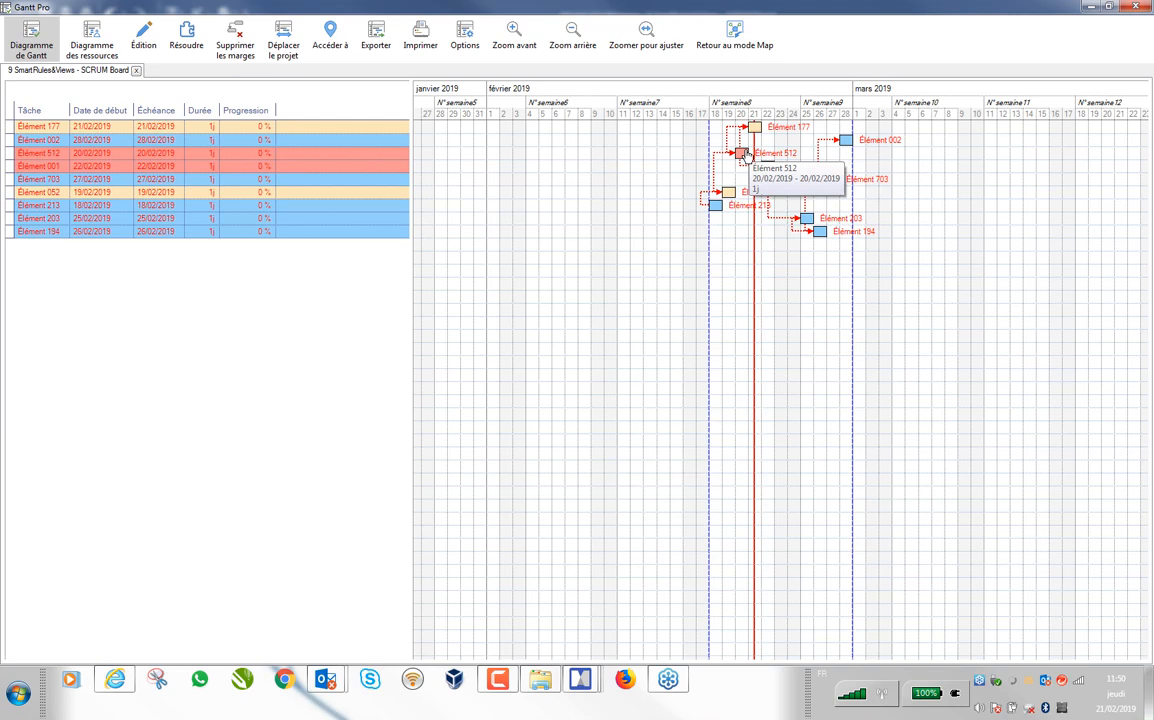
pyautogui.scroll(2, 905, 236)
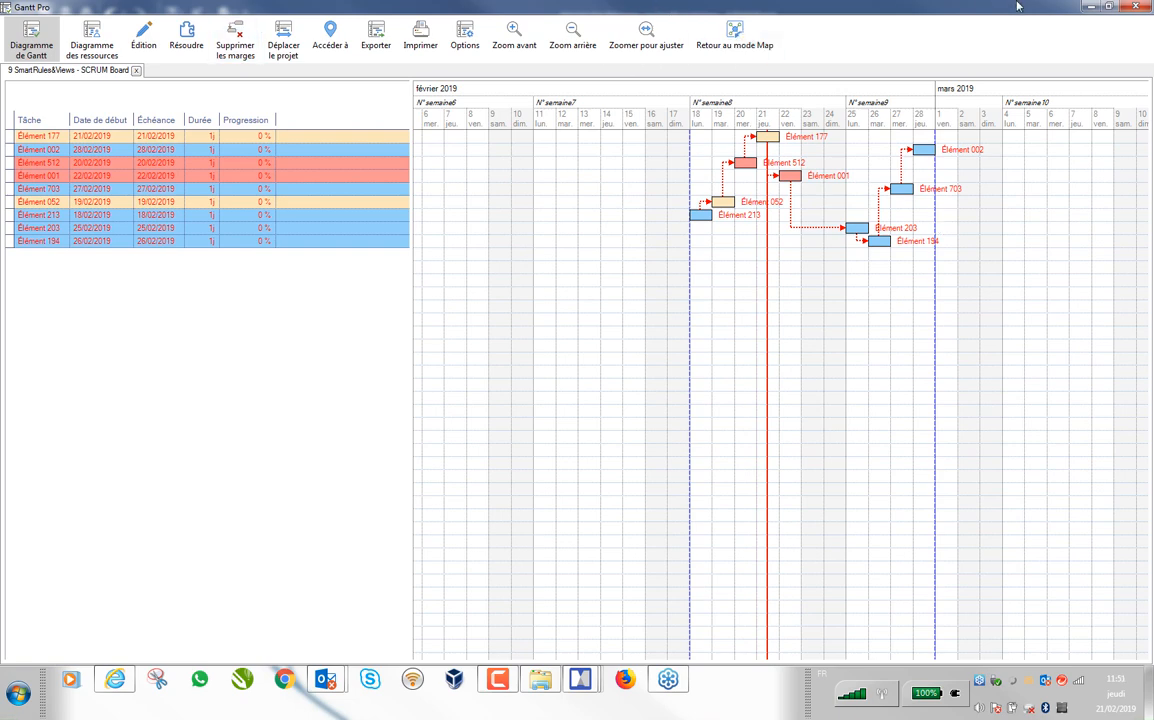
pyautogui.click(1136, 6)
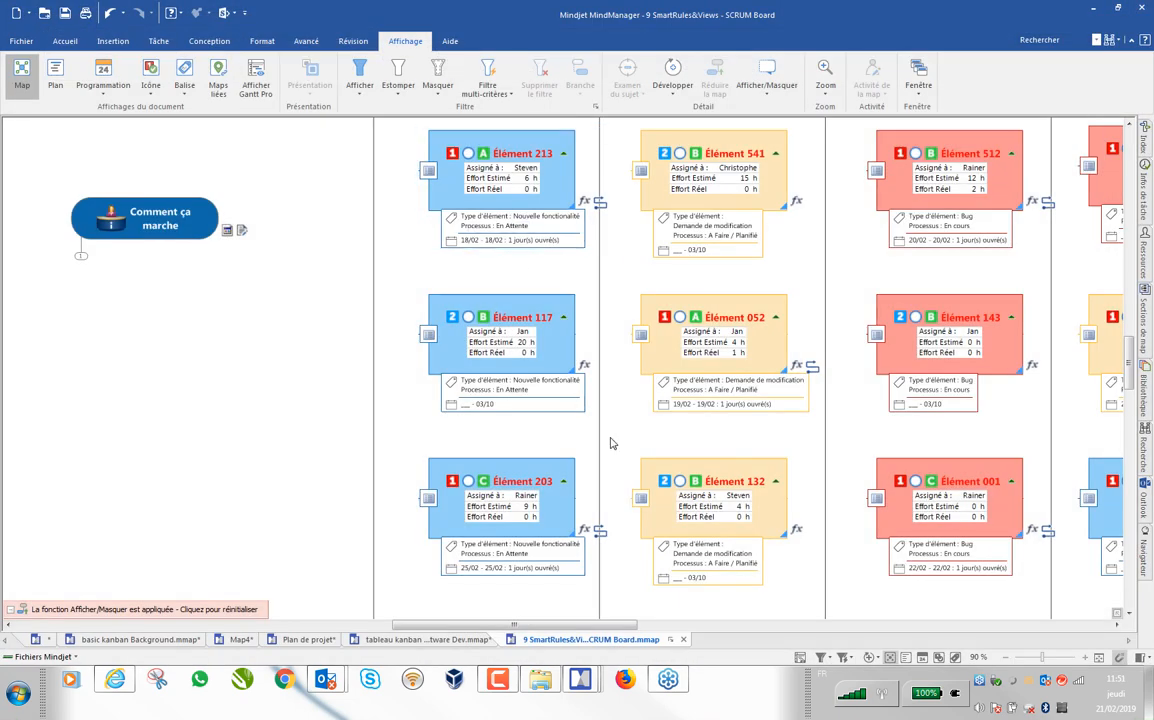
# Step: Examine the whole SCRUM board at a reduced scale, from the En Attente column to the Rejeté area
pyautogui.scroll(-2, 611, 440)
pyautogui.scroll(-2, 830, 418)
pyautogui.scroll(-2, 825, 418)
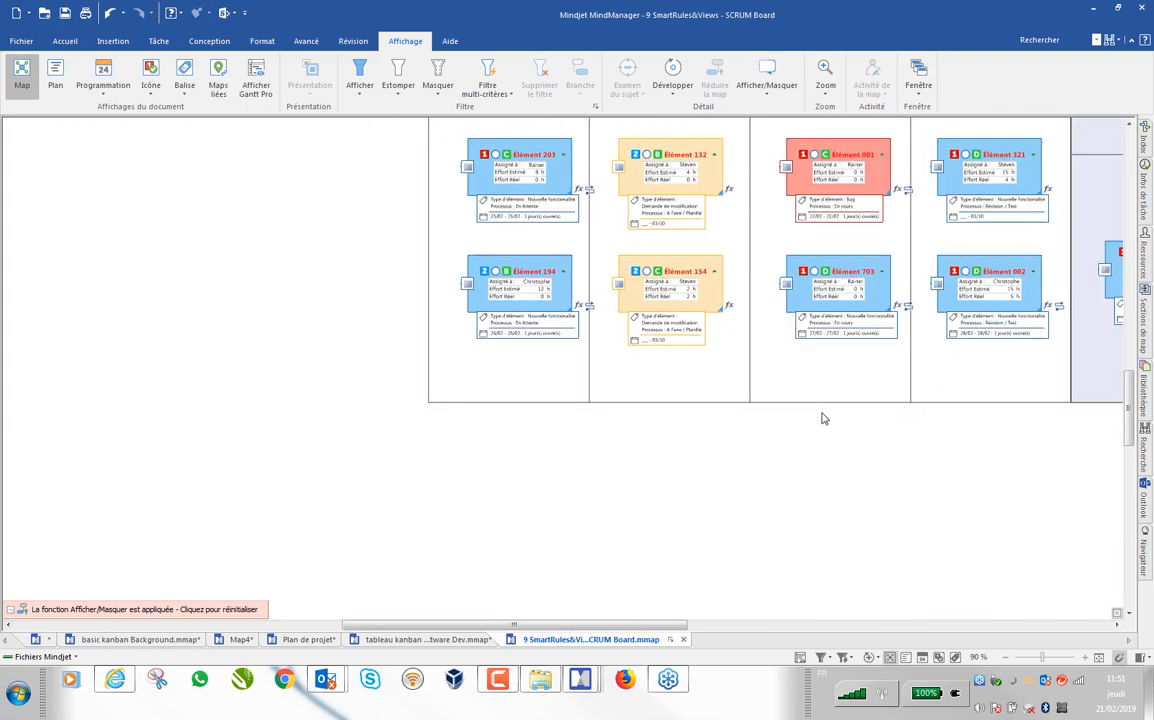
pyautogui.scroll(-2, 822, 418)
pyautogui.moveTo(663, 626); pyautogui.dragTo(743, 629)
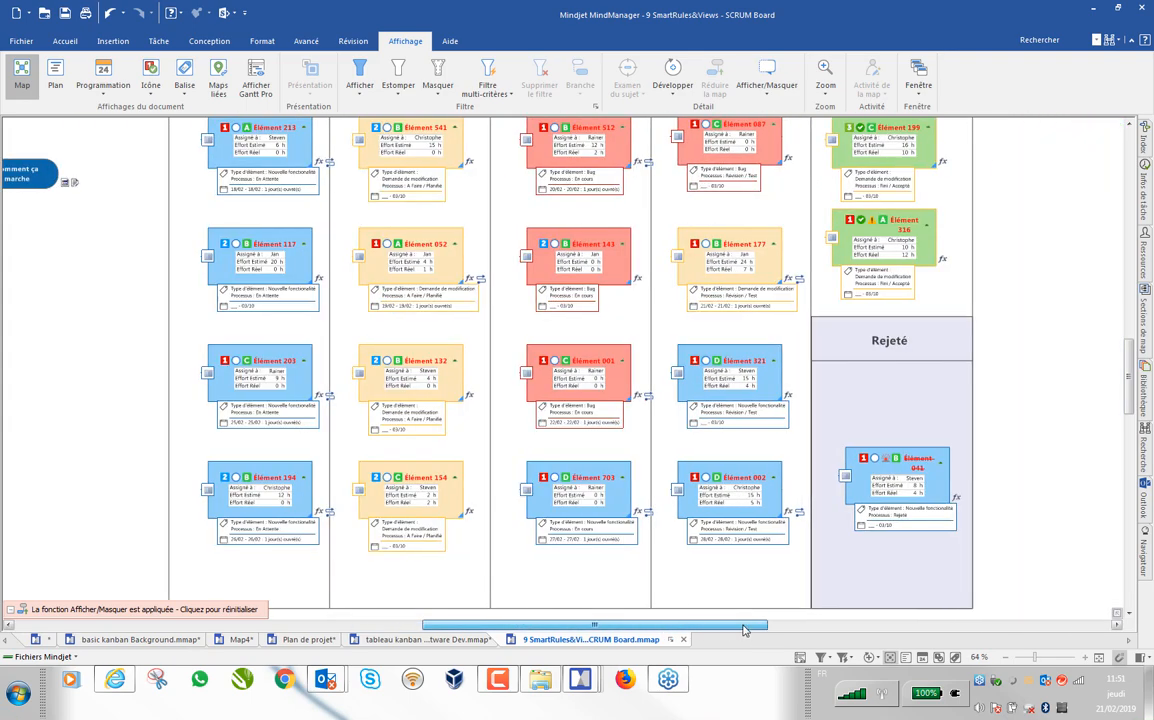
pyautogui.scroll(-2, 558, 426)
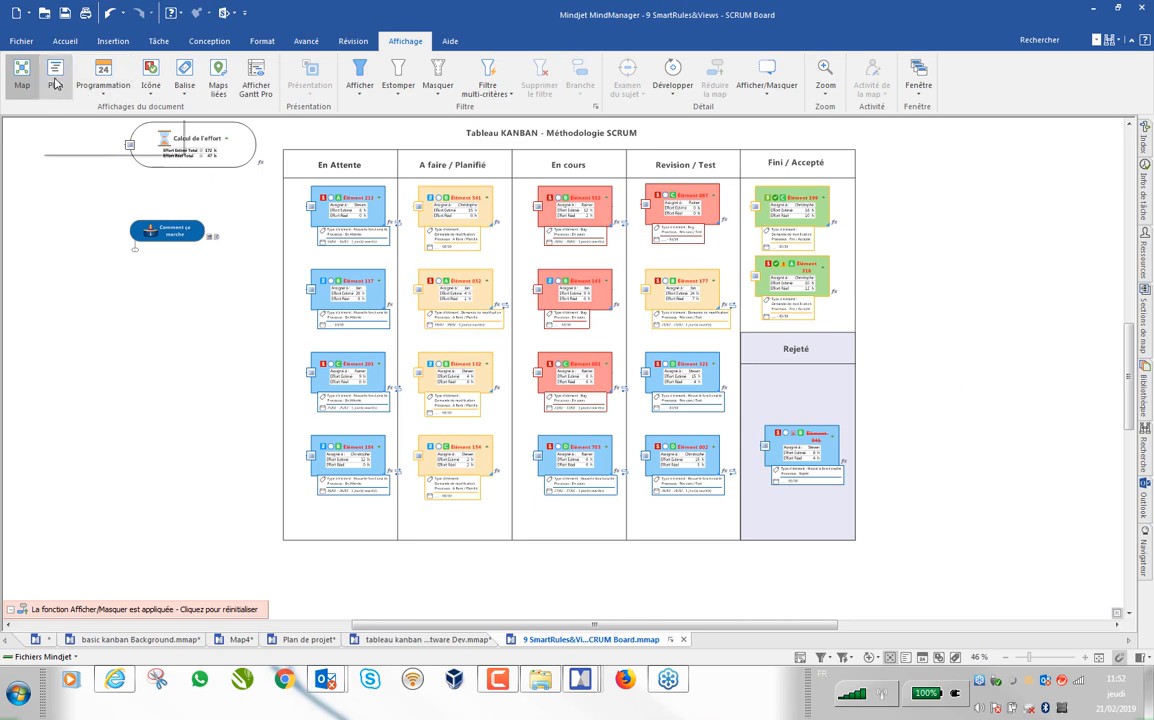
# Step: Save the SCRUM board map as the MindManager template 9 SmartRules&Views - SCRUM Board (2).mmat in the 2019-02-21-Webinar-Kanban folder
pyautogui.click(20, 42)
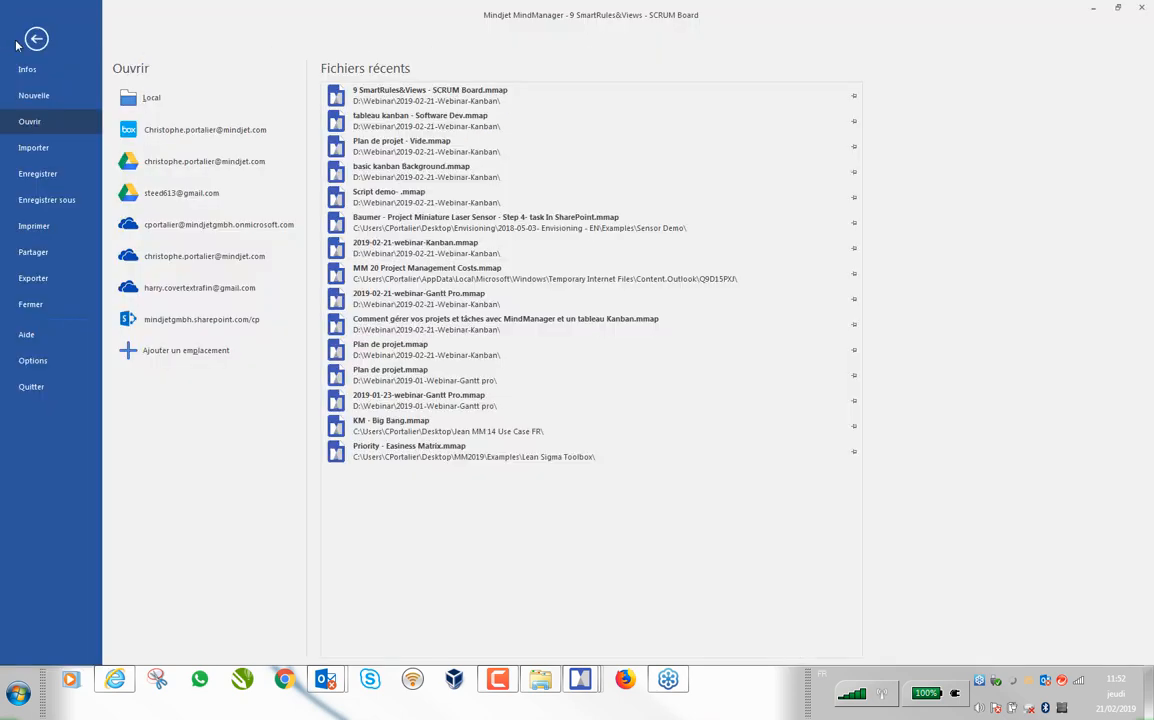
pyautogui.click(62, 200)
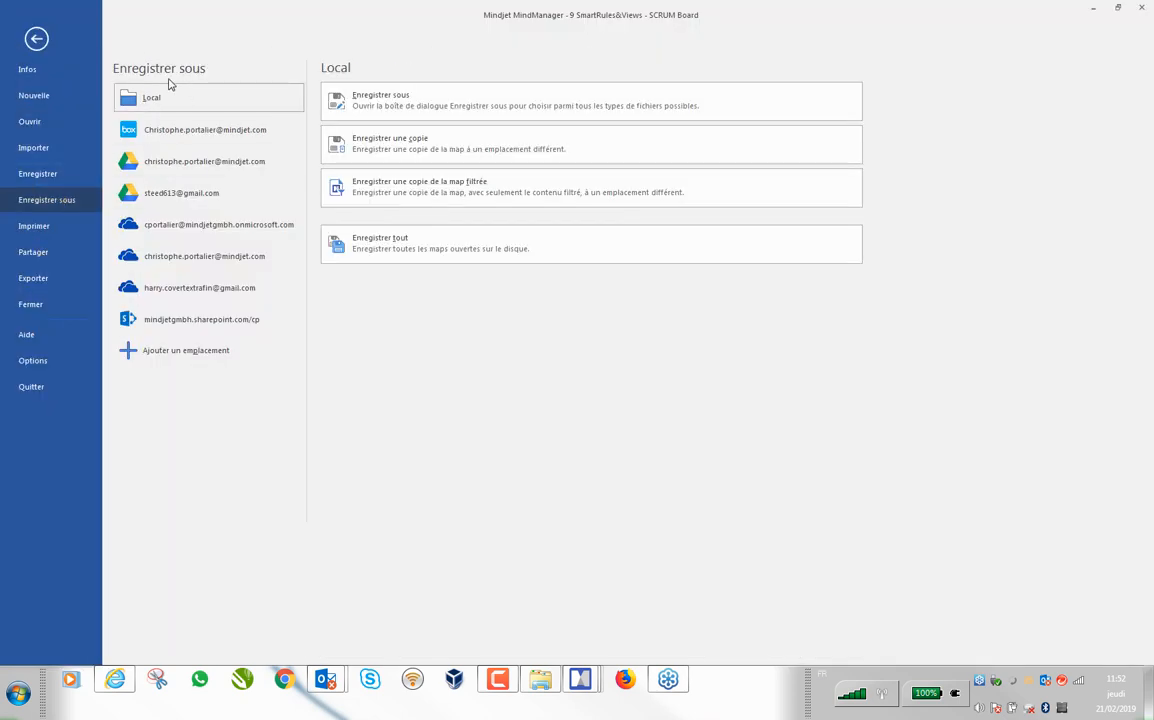
pyautogui.click(147, 102)
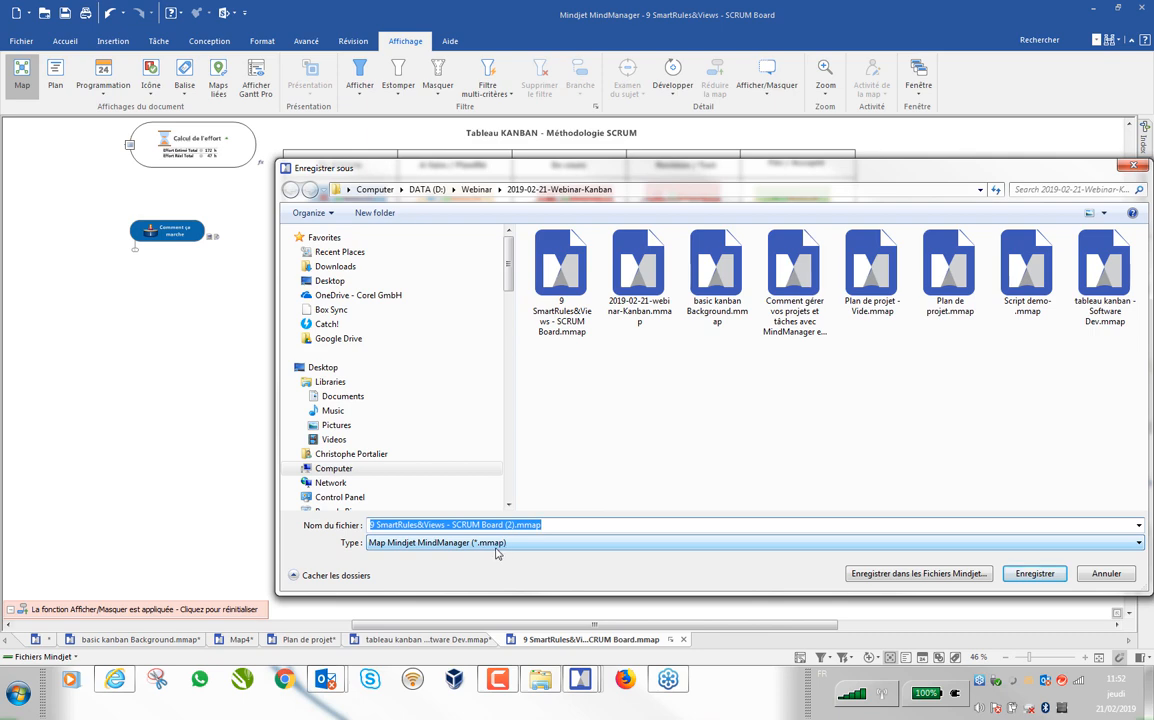
pyautogui.click(1139, 542)
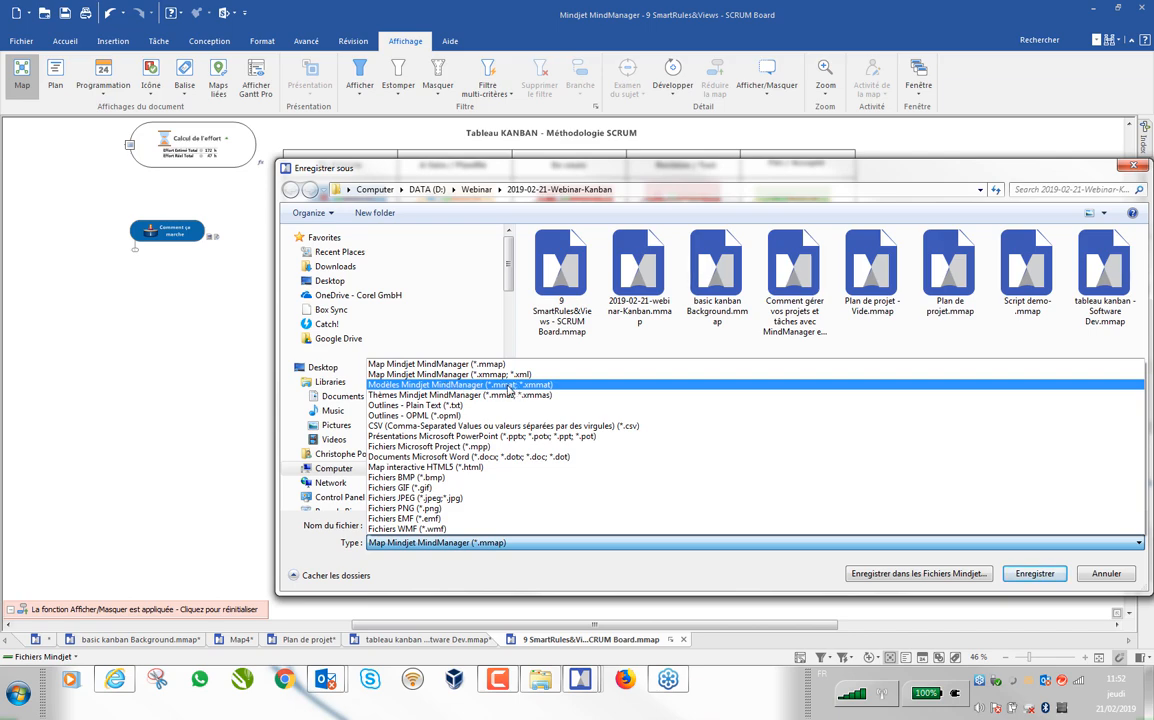
pyautogui.click(470, 385)
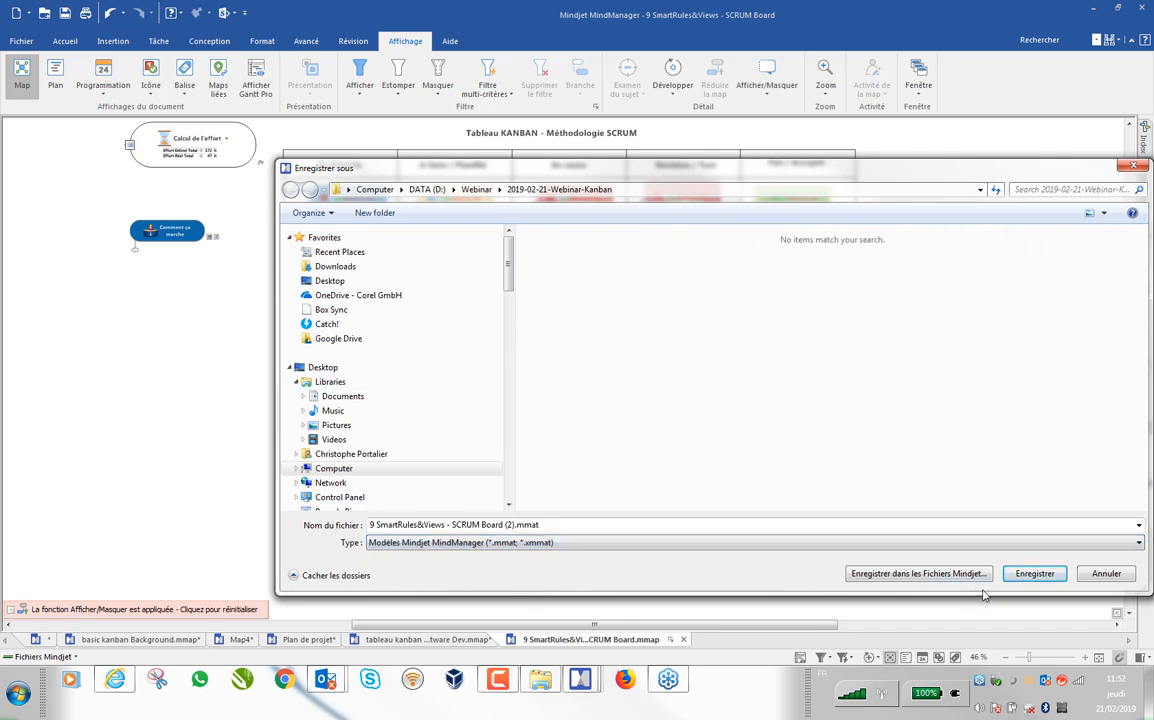
pyautogui.click(1035, 574)
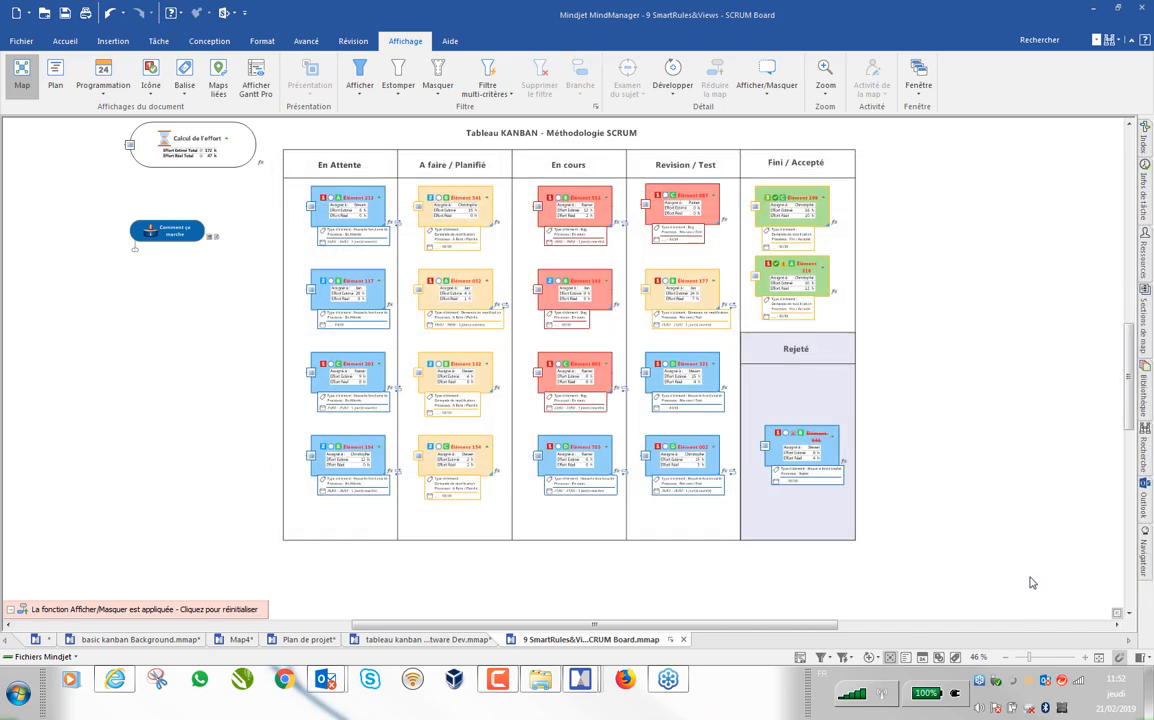
# Step: Add 9 SmartRules&Views - SCRUM Board (2).mmat from D:\Webinar\2019-02-21-Webinar-Kanban to the map templates, and return to the board
pyautogui.click(20, 41)
pyautogui.click(34, 96)
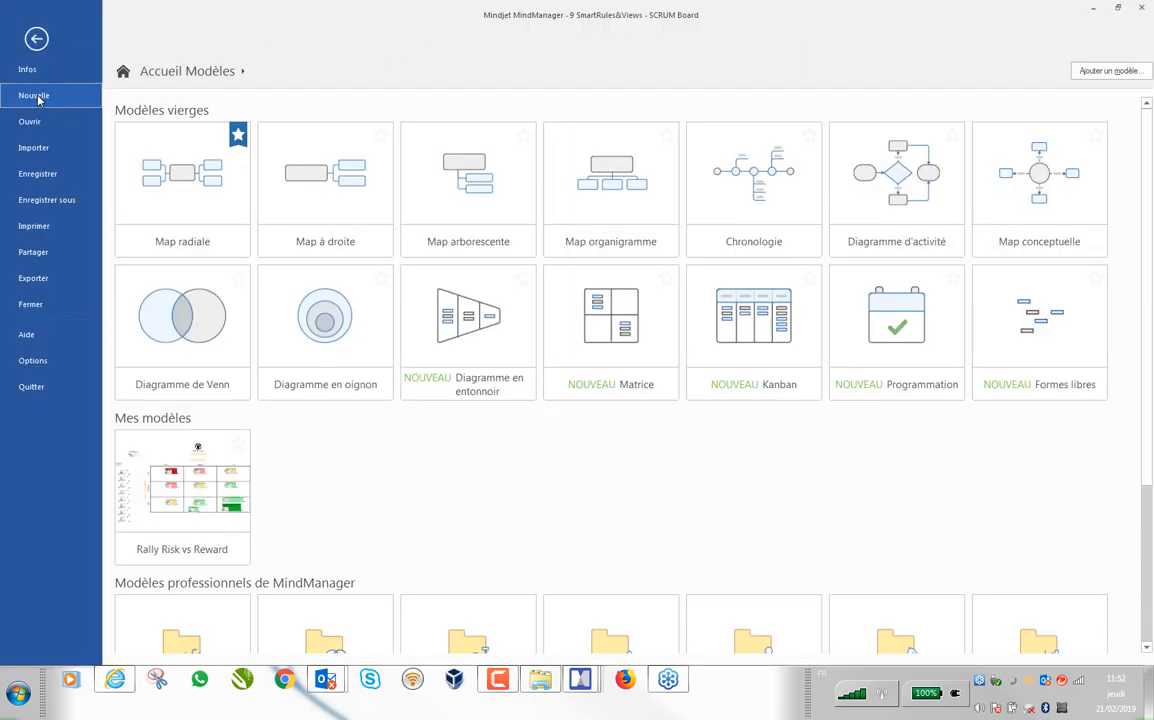
pyautogui.click(1100, 72)
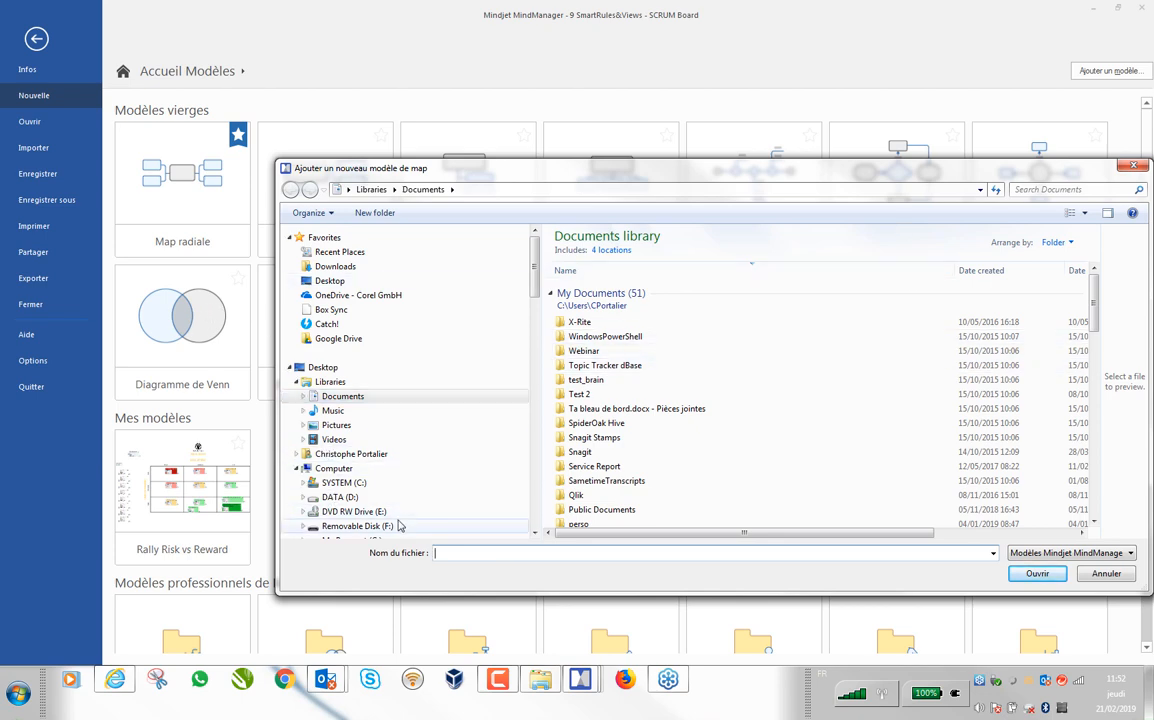
pyautogui.click(340, 497)
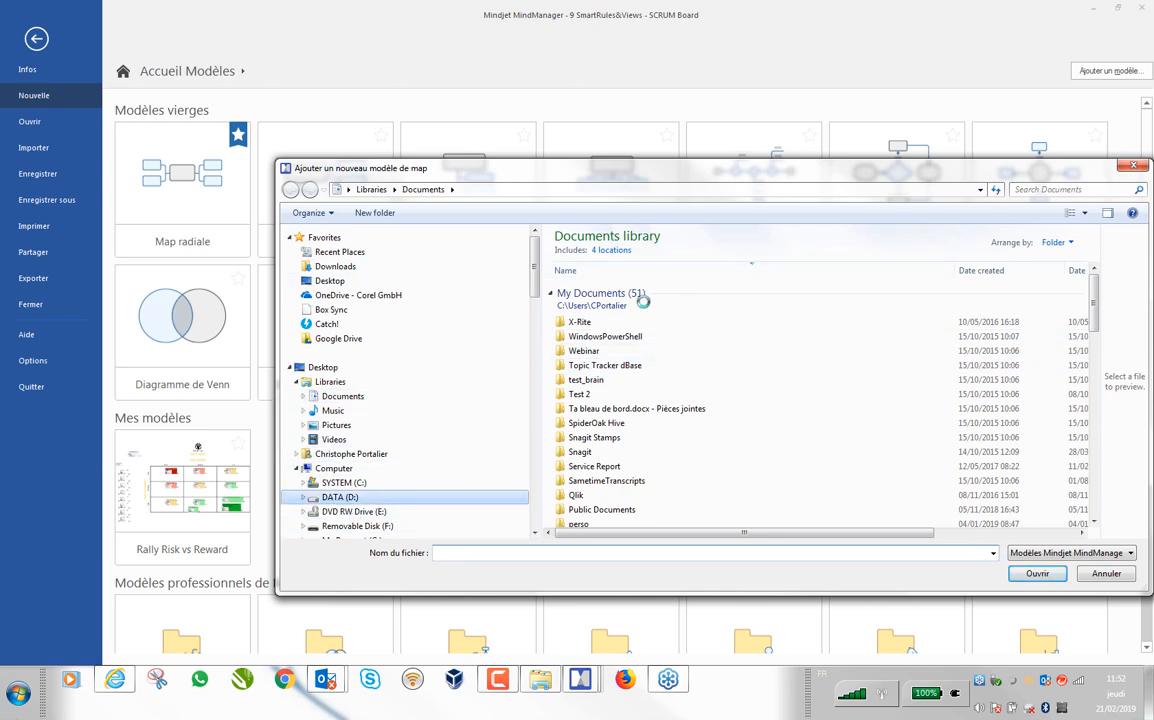
pyautogui.click(578, 428)
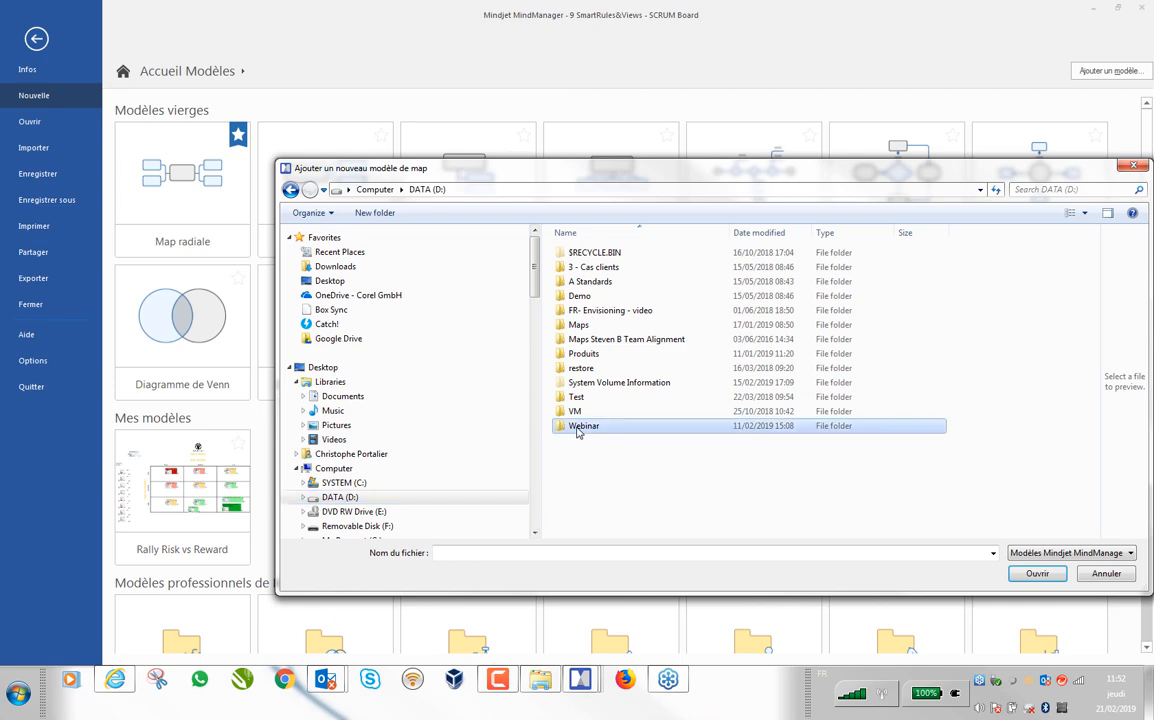
pyautogui.doubleClick(578, 428)
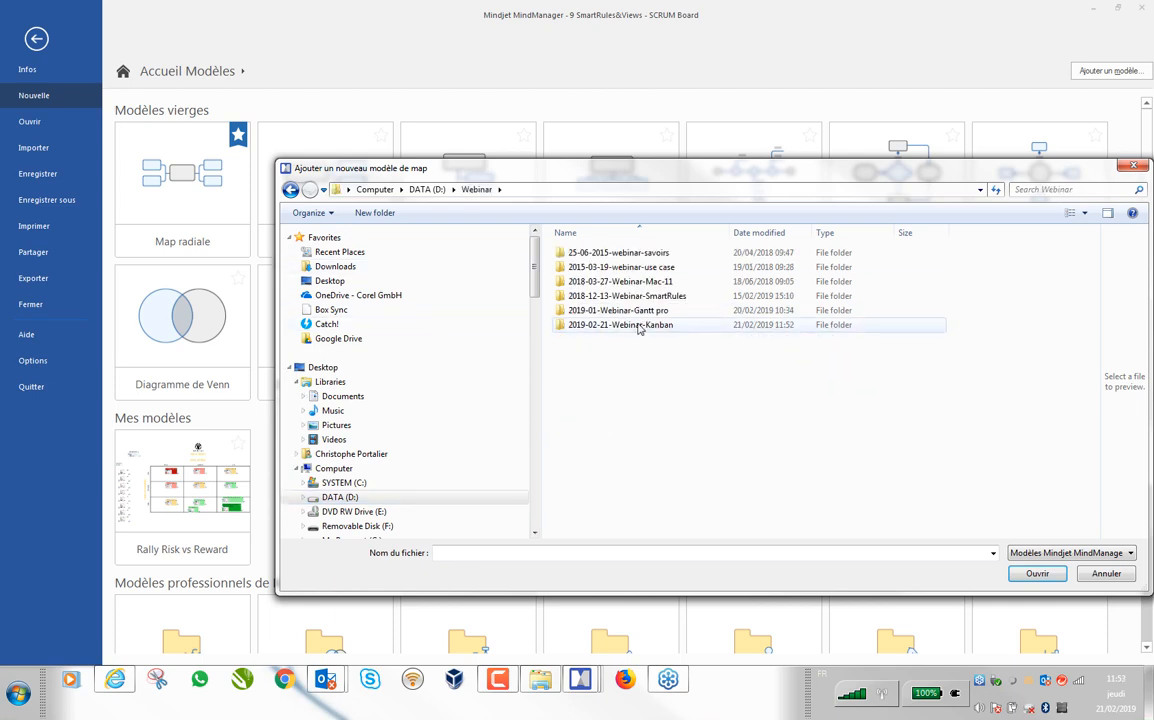
pyautogui.click(640, 326)
pyautogui.doubleClick(640, 326)
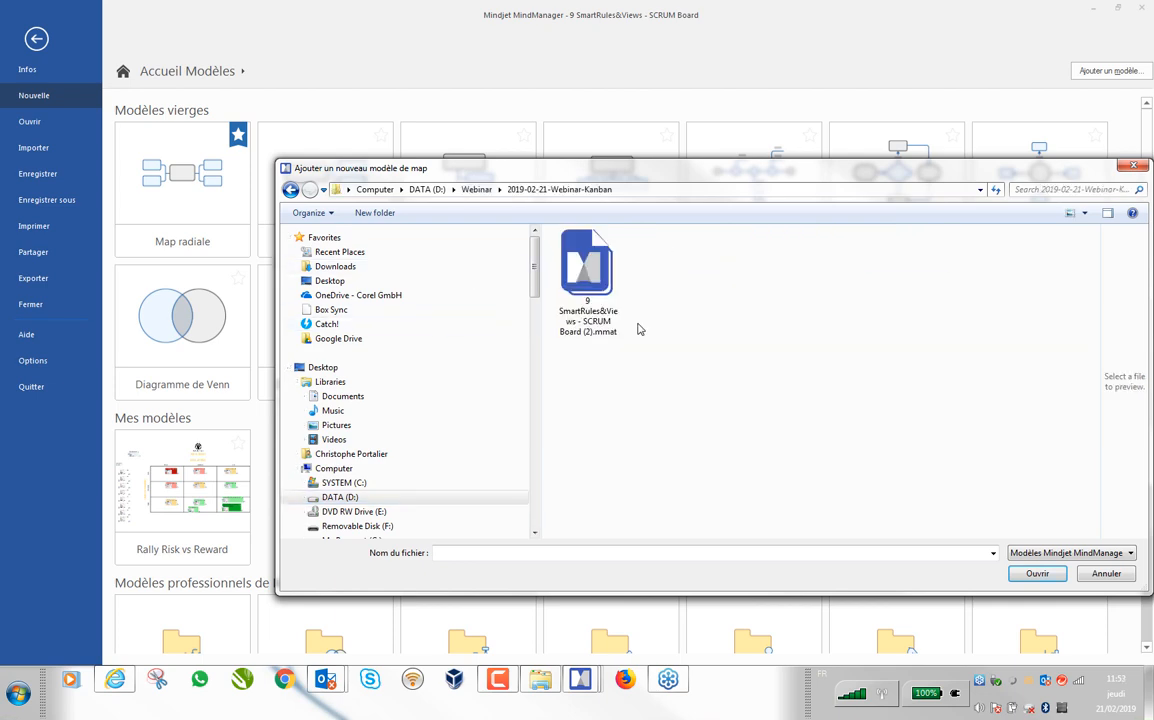
pyautogui.doubleClick(535, 250)
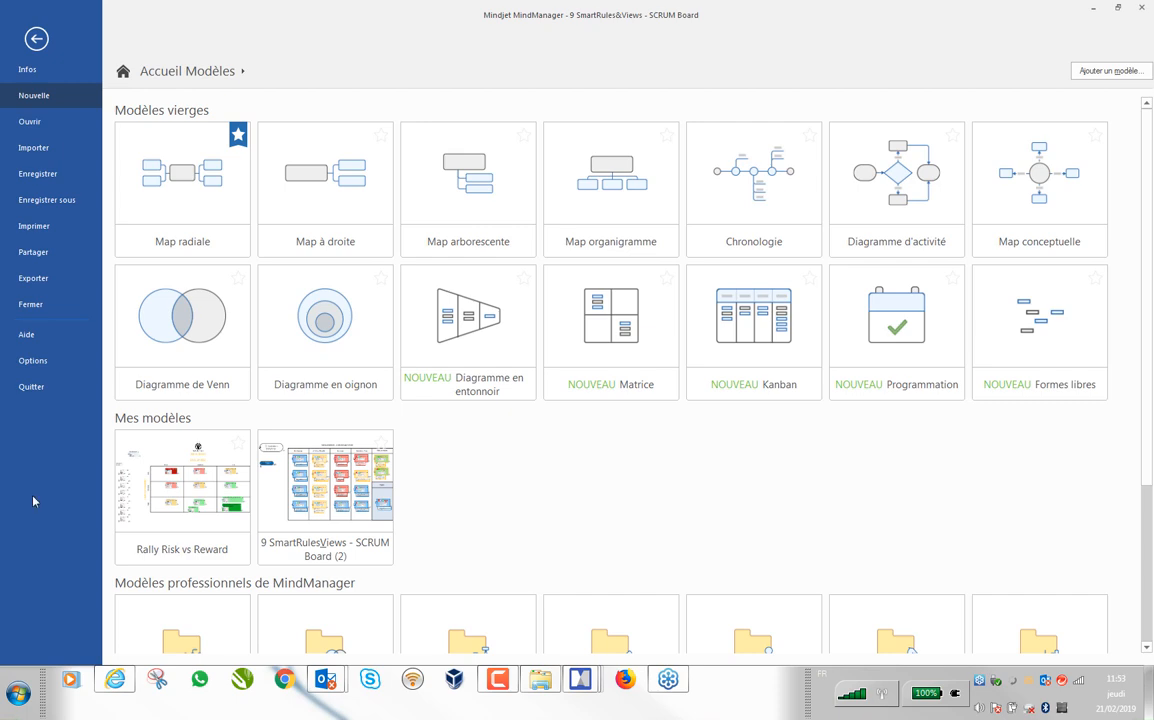
pyautogui.click(38, 39)
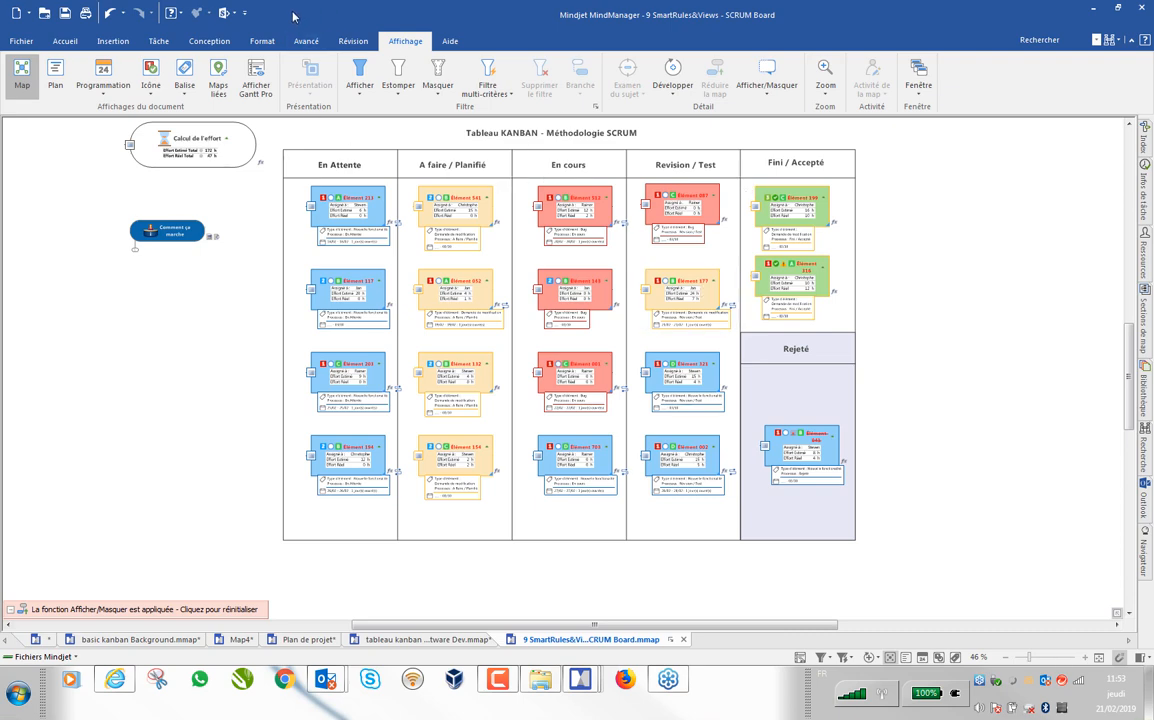
# Step: Review the predefined SmartRules in the rule library, and close it without adding a rule
pyautogui.click(306, 41)
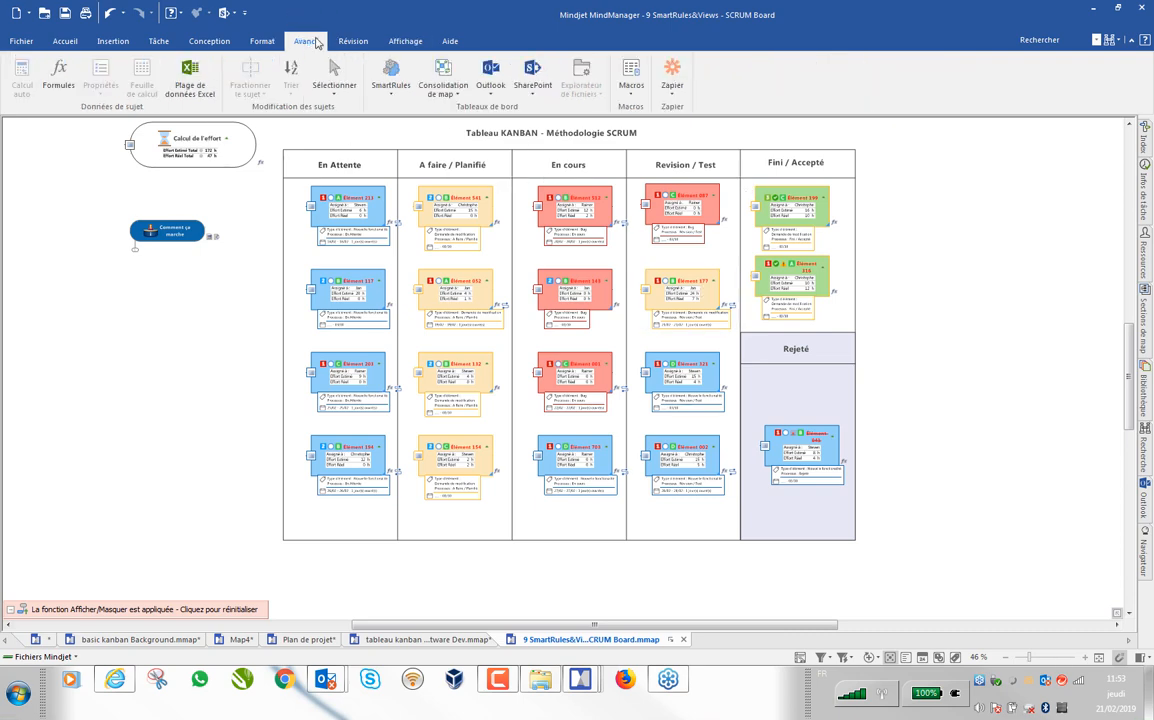
pyautogui.click(396, 92)
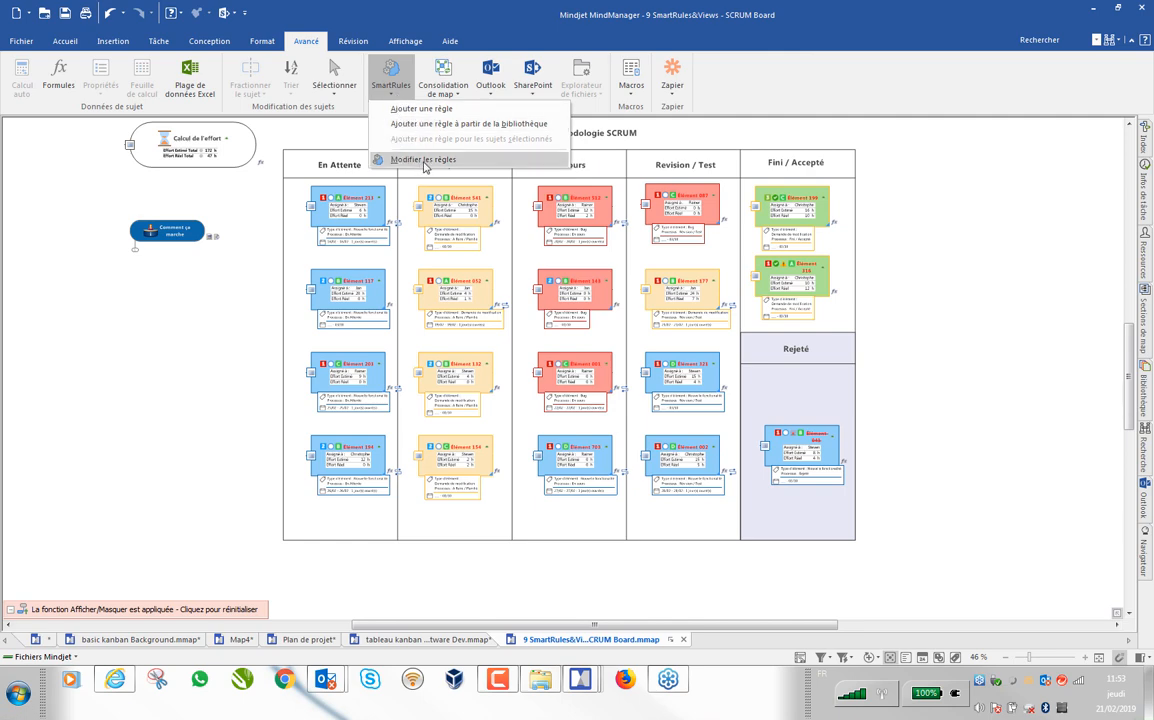
pyautogui.click(428, 125)
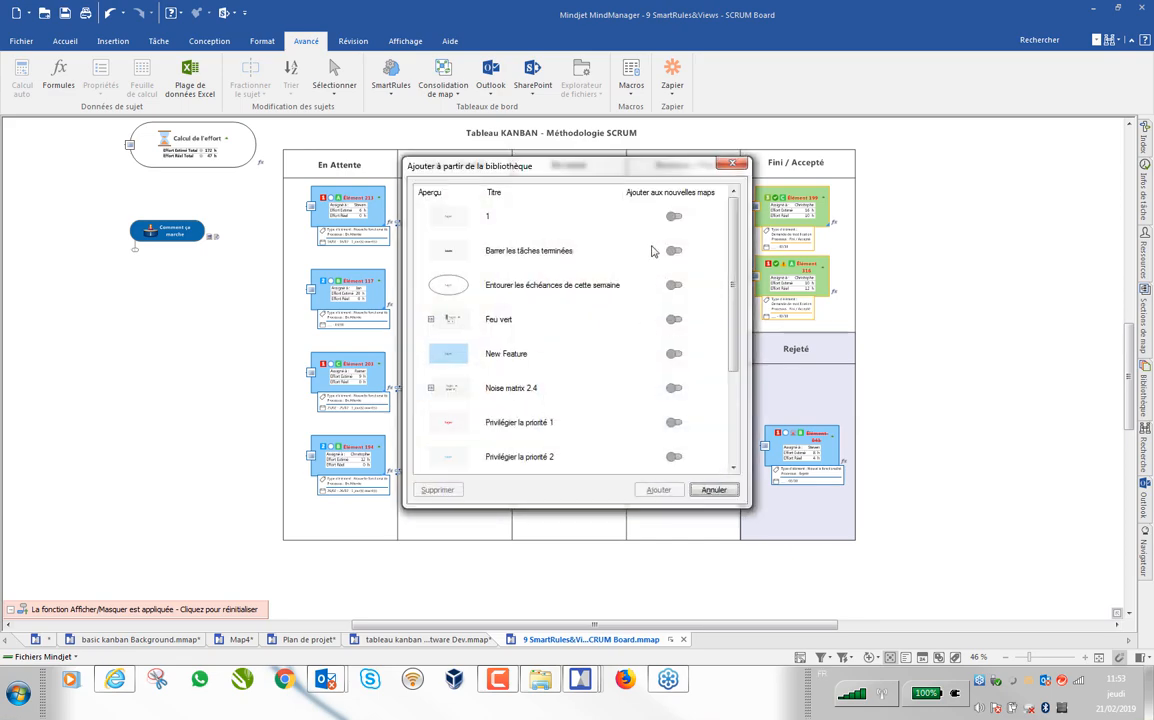
pyautogui.scroll(-4, 735, 295)
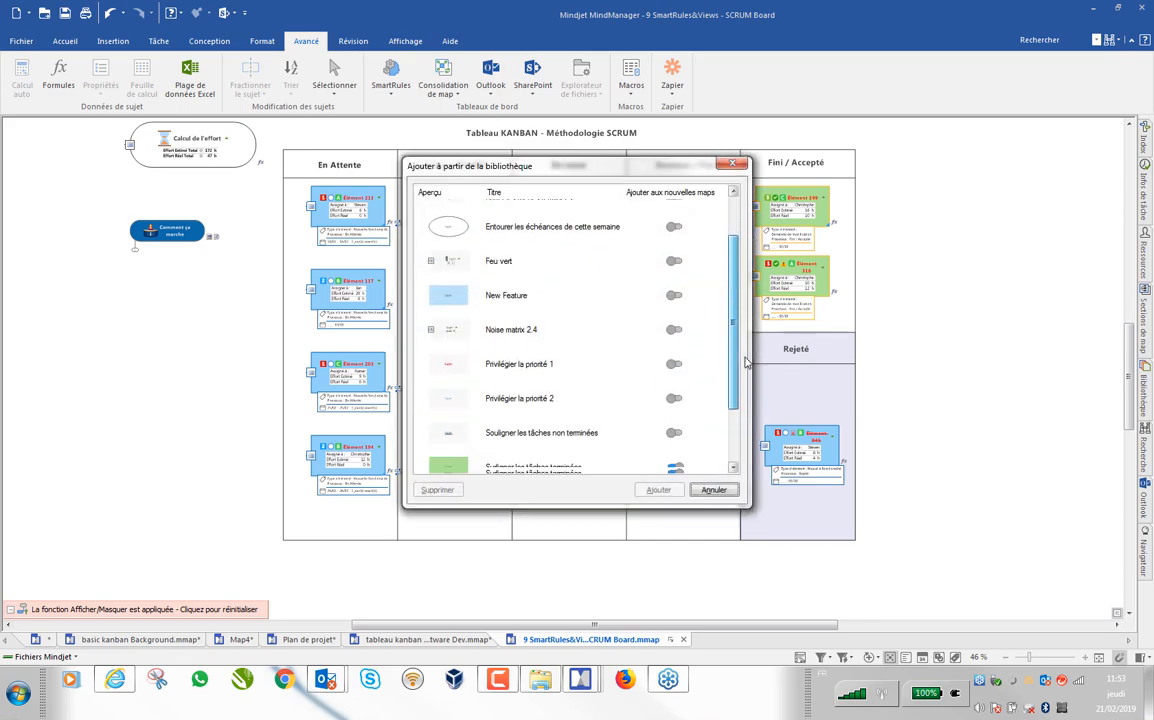
pyautogui.moveTo(729, 334); pyautogui.dragTo(735, 277)
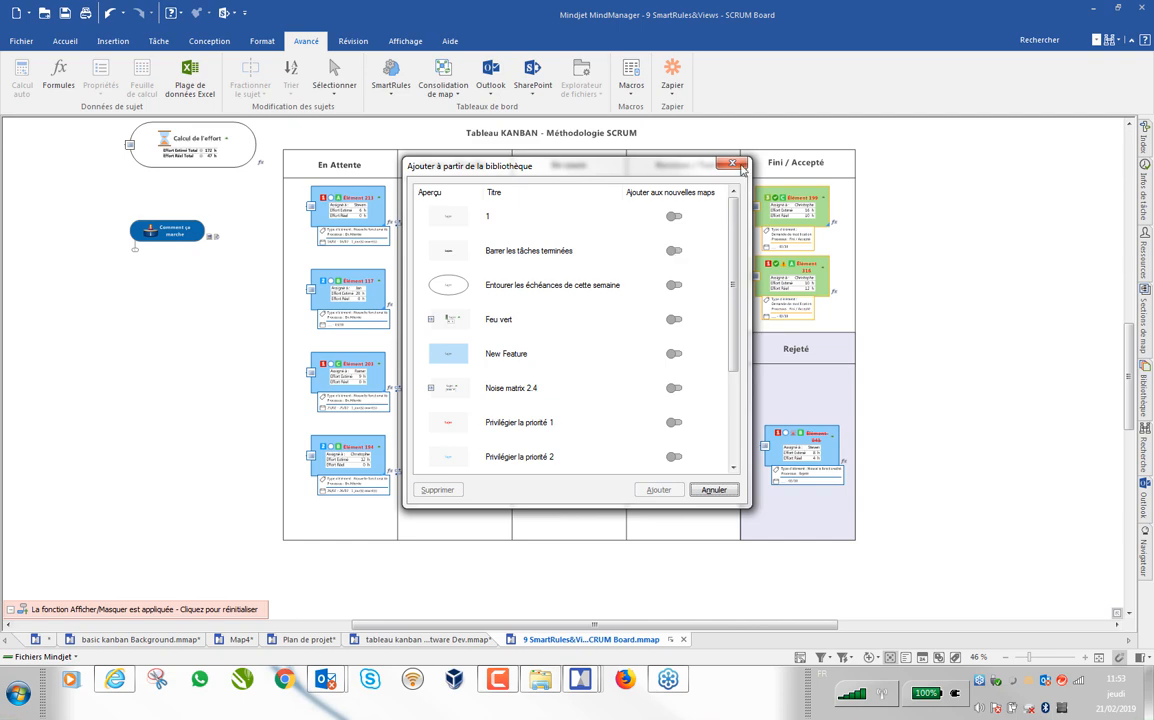
pyautogui.press('Escape')
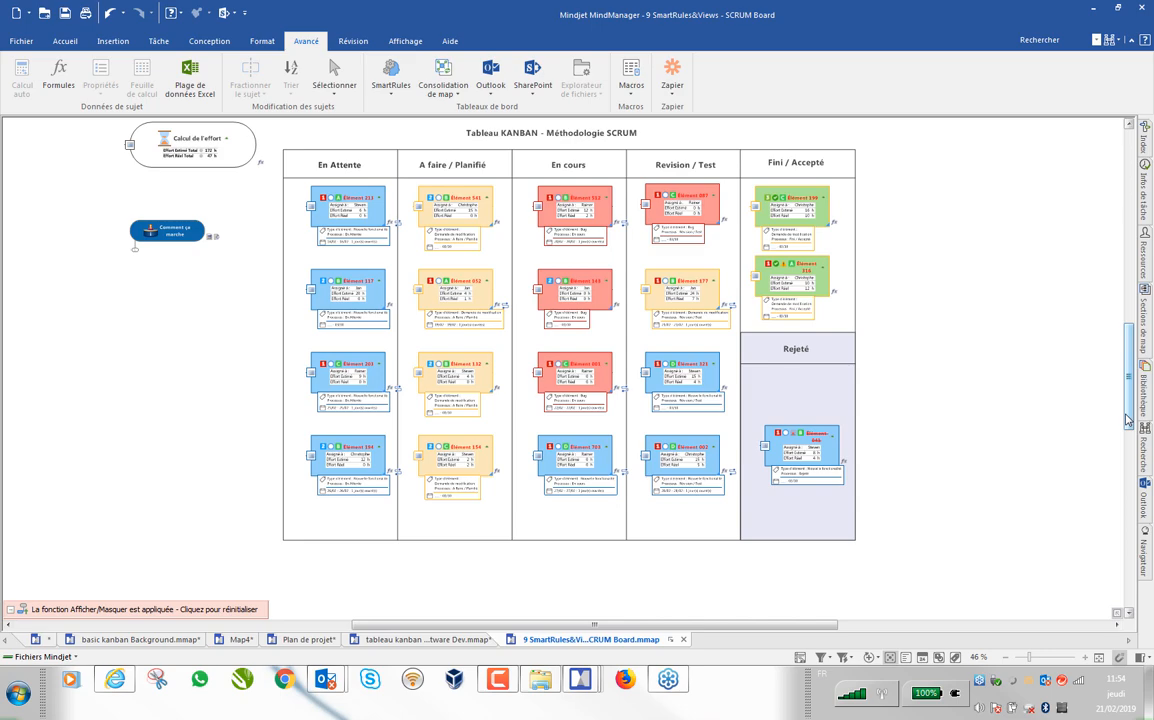
# Step: Open the map 4 - Project Miniature Laser Sensor - Step 4 and look over its budget estimation and Schedule (WBS) branches
pyautogui.keyDown('ctrl'); pyautogui.scroll(1, 280, 318); pyautogui.keyUp('ctrl')
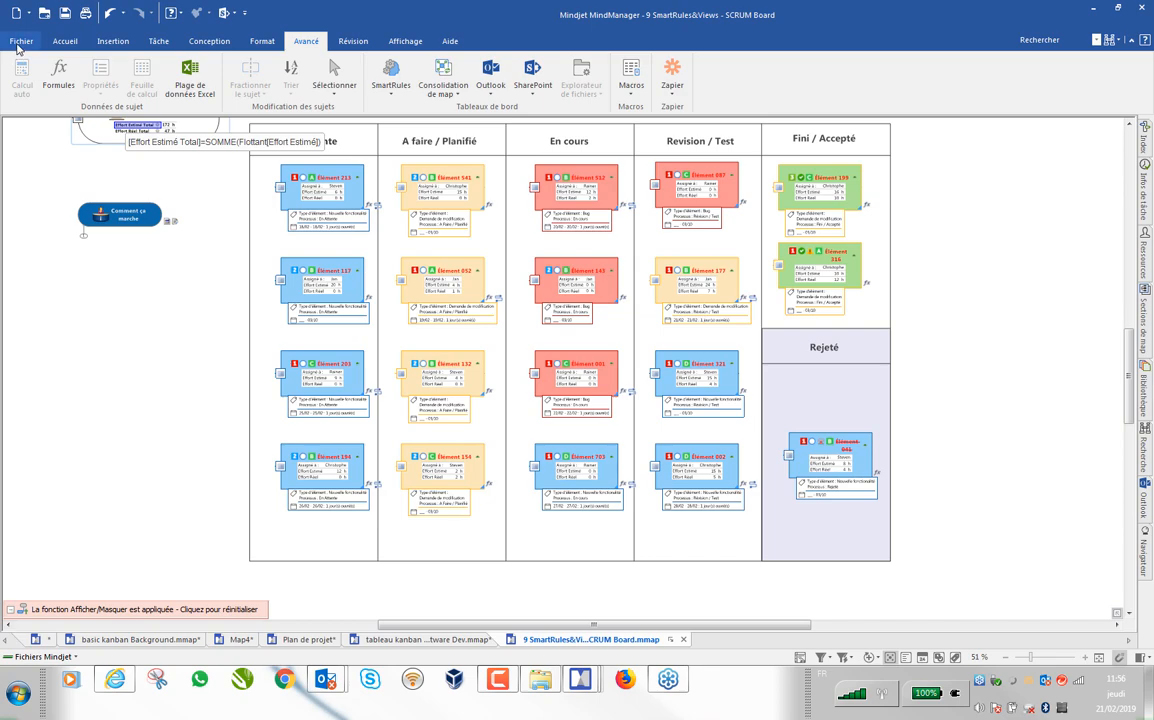
pyautogui.rightClick(543, 688)
pyautogui.click(528, 613)
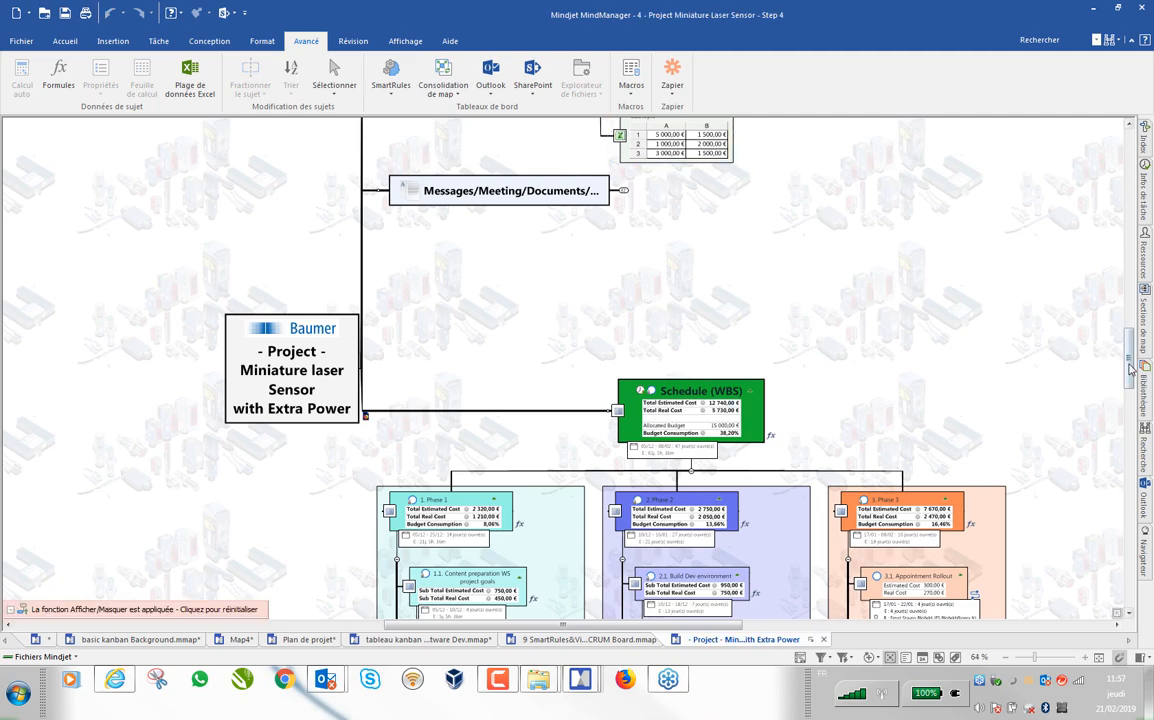
pyautogui.moveTo(1131, 369); pyautogui.dragTo(1128, 343)
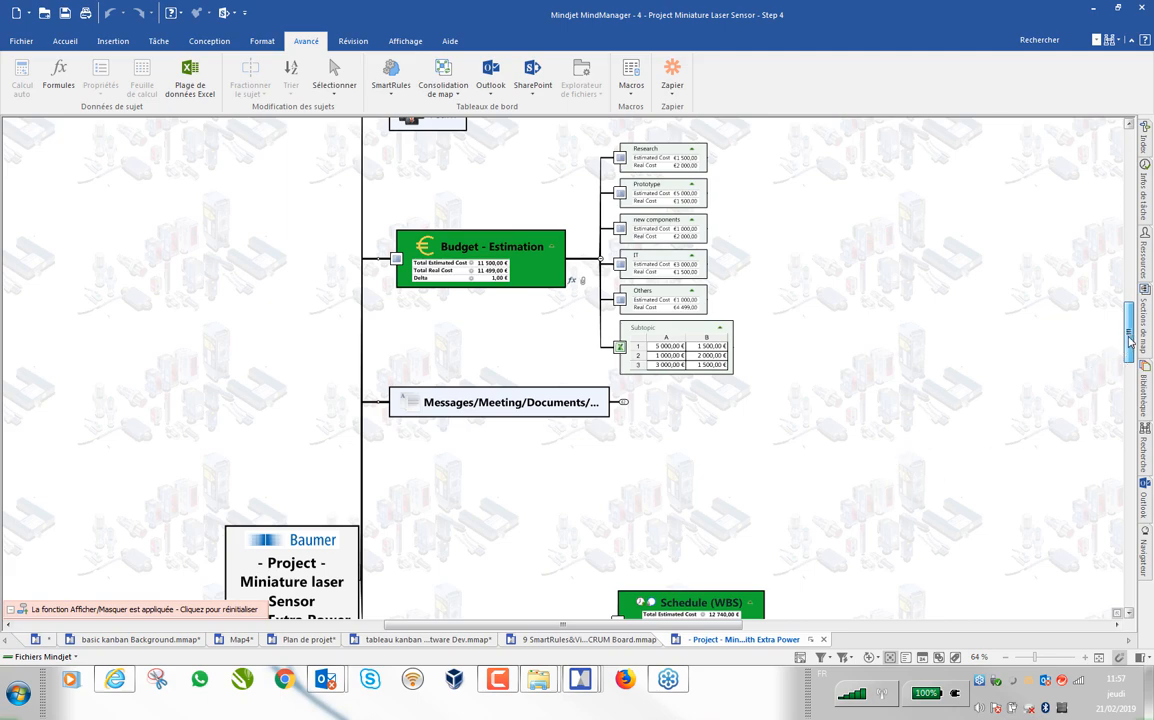
pyautogui.scroll(-2, 1130, 338)
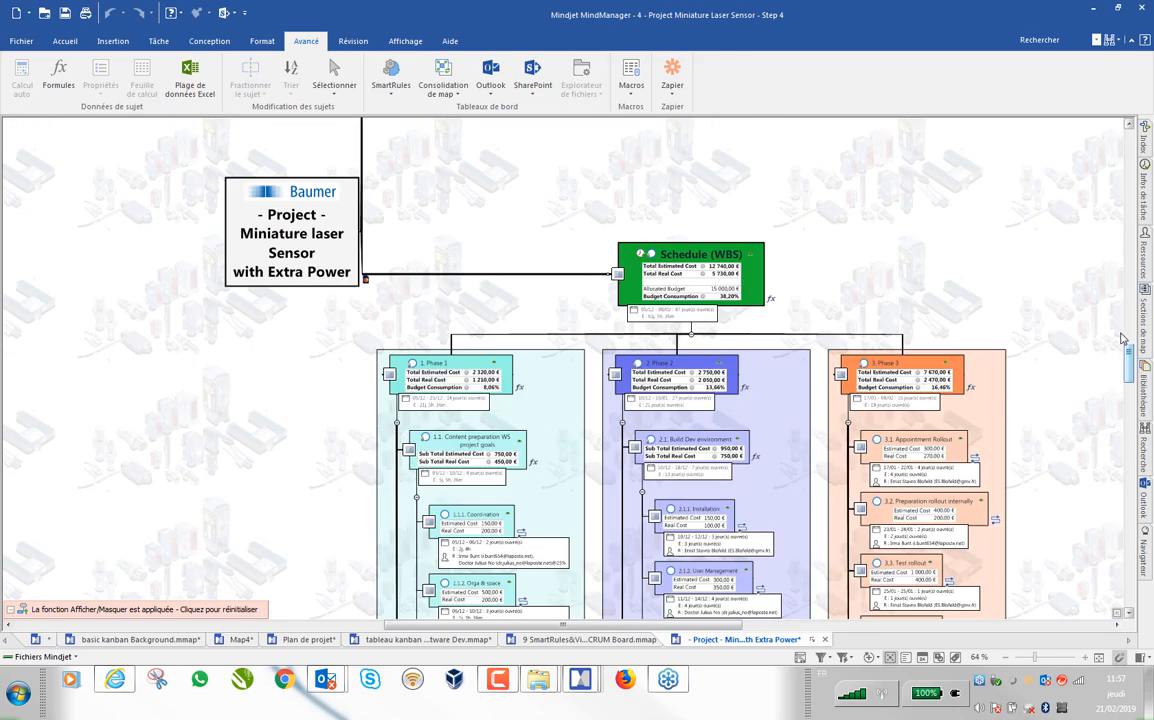
pyautogui.scroll(1, 505, 388)
pyautogui.scroll(-3, 533, 407)
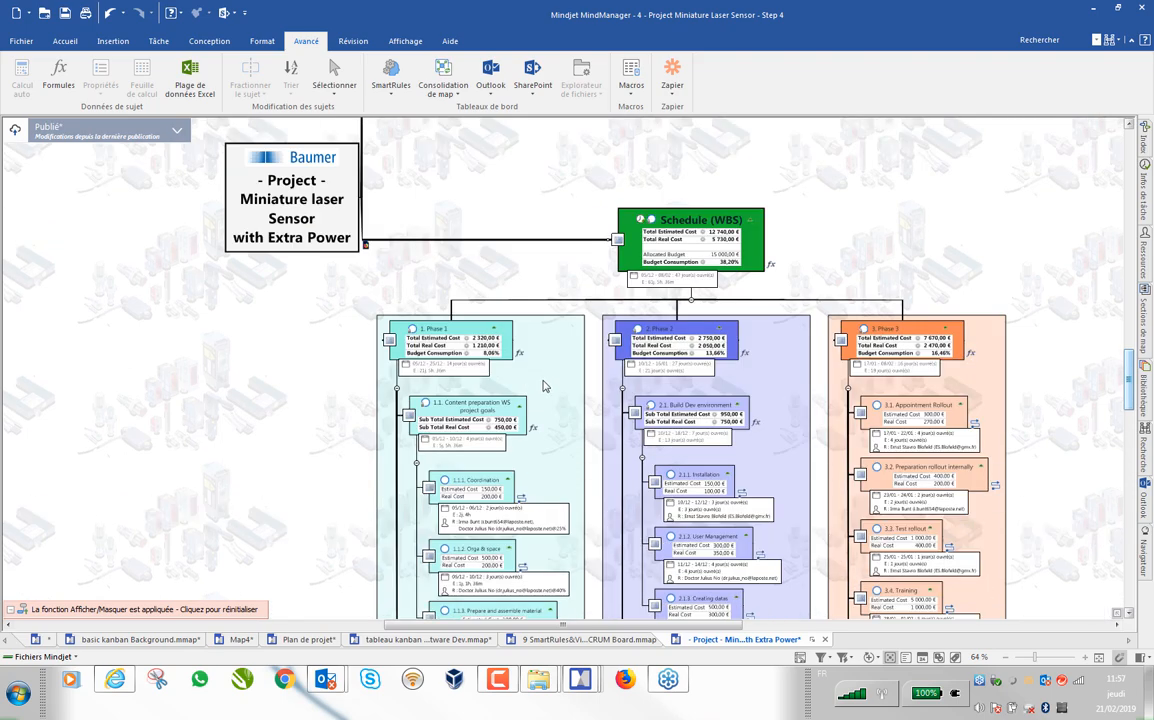
# Step: Select the tasks 1.1.1 Coordination, 2.1.2 User Management, 2.3 Transfer Test Dev to Live and 3.4 Training together
pyautogui.scroll(-3, 535, 418)
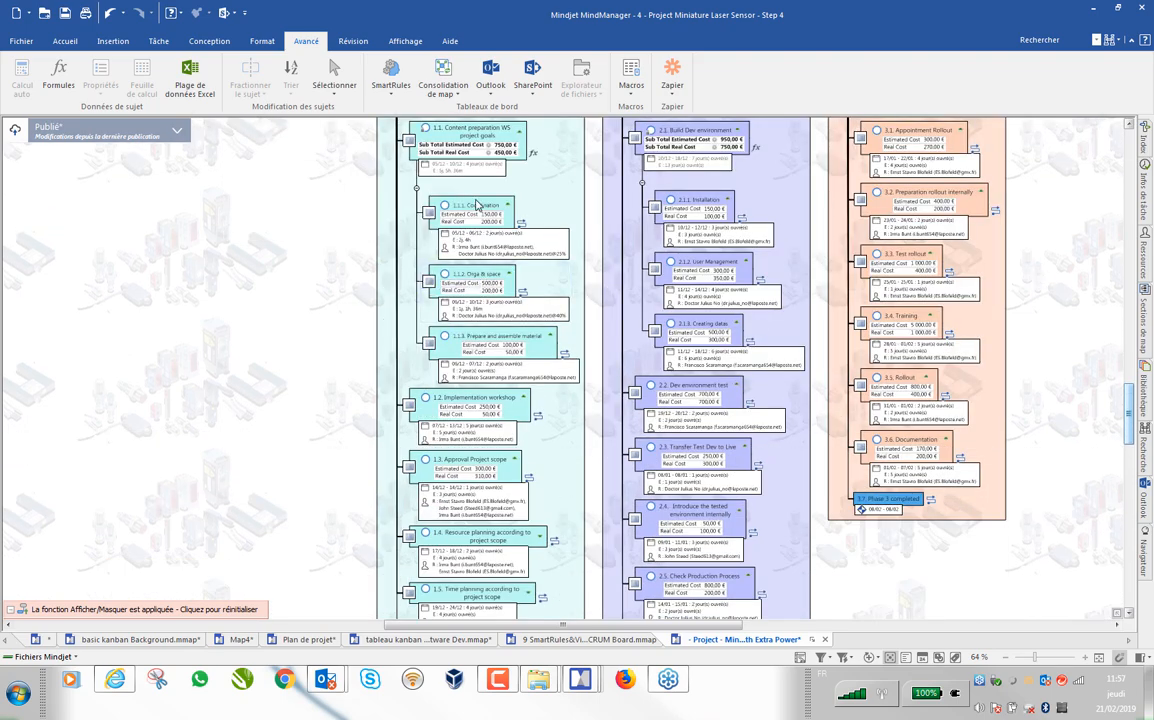
pyautogui.click(478, 205)
pyautogui.keyDown('ctrl'); pyautogui.click(716, 282); pyautogui.keyUp('ctrl')
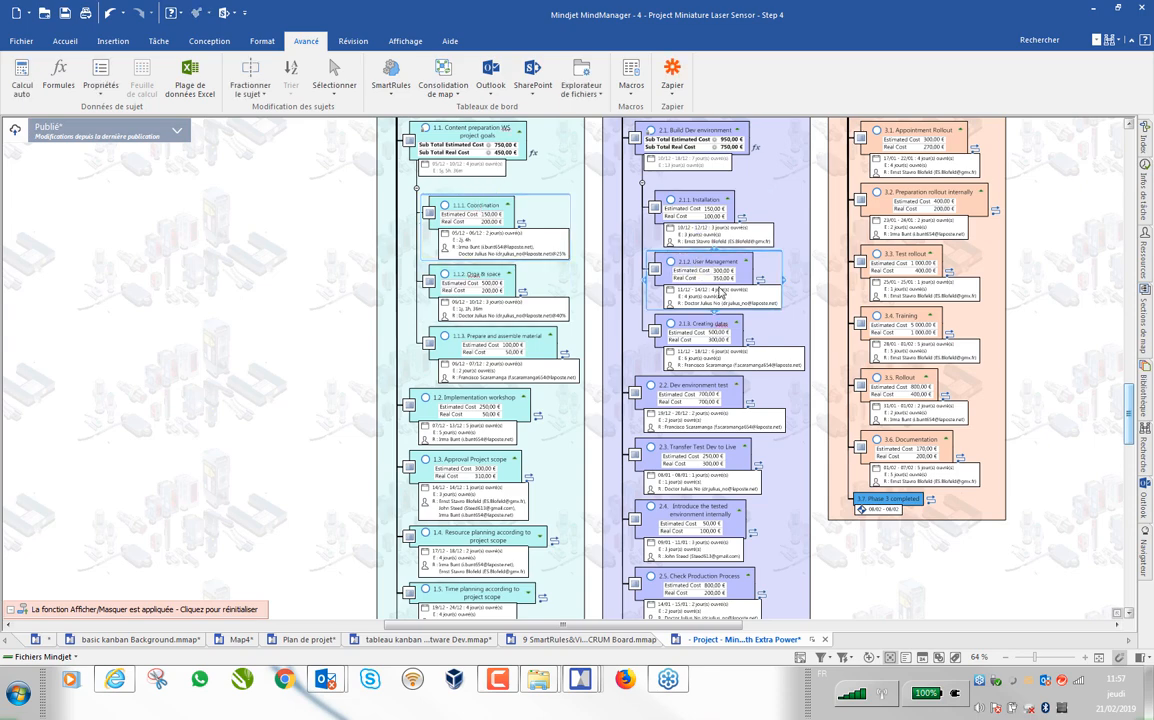
pyautogui.keyDown('ctrl'); pyautogui.click(679, 447); pyautogui.keyUp('ctrl')
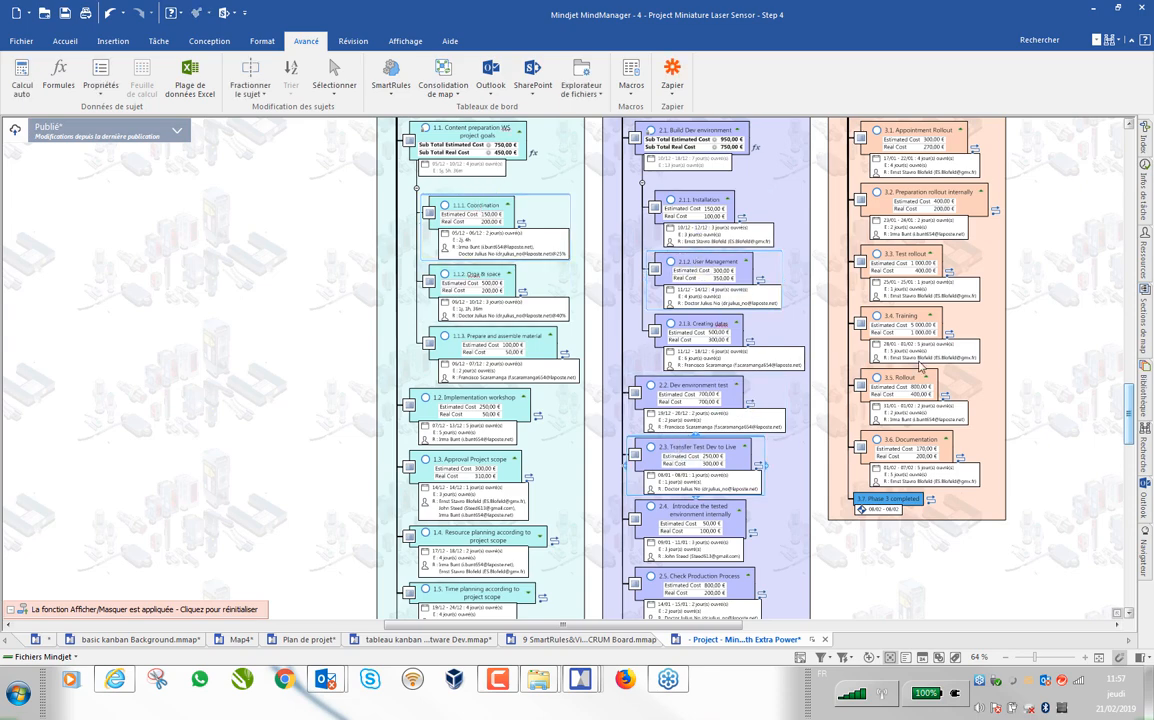
pyautogui.keyDown('ctrl'); pyautogui.click(919, 322); pyautogui.keyUp('ctrl')
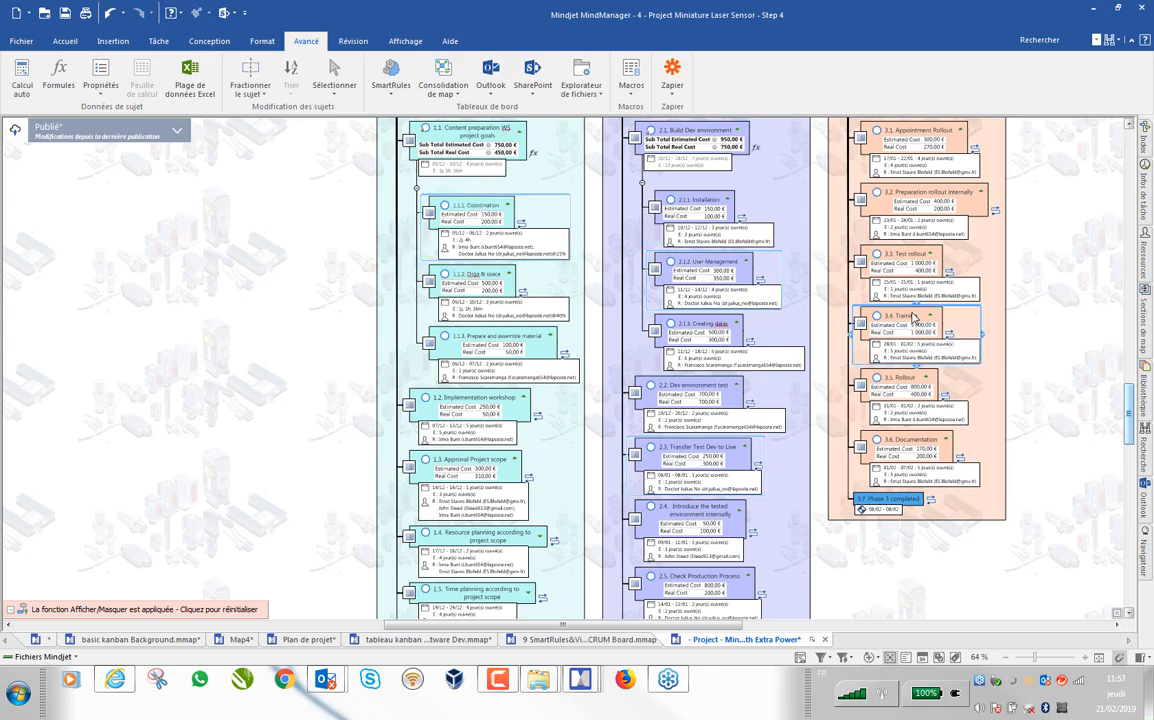
# Step: Add a new tag group named Kanban to the map index
pyautogui.click(1145, 136)
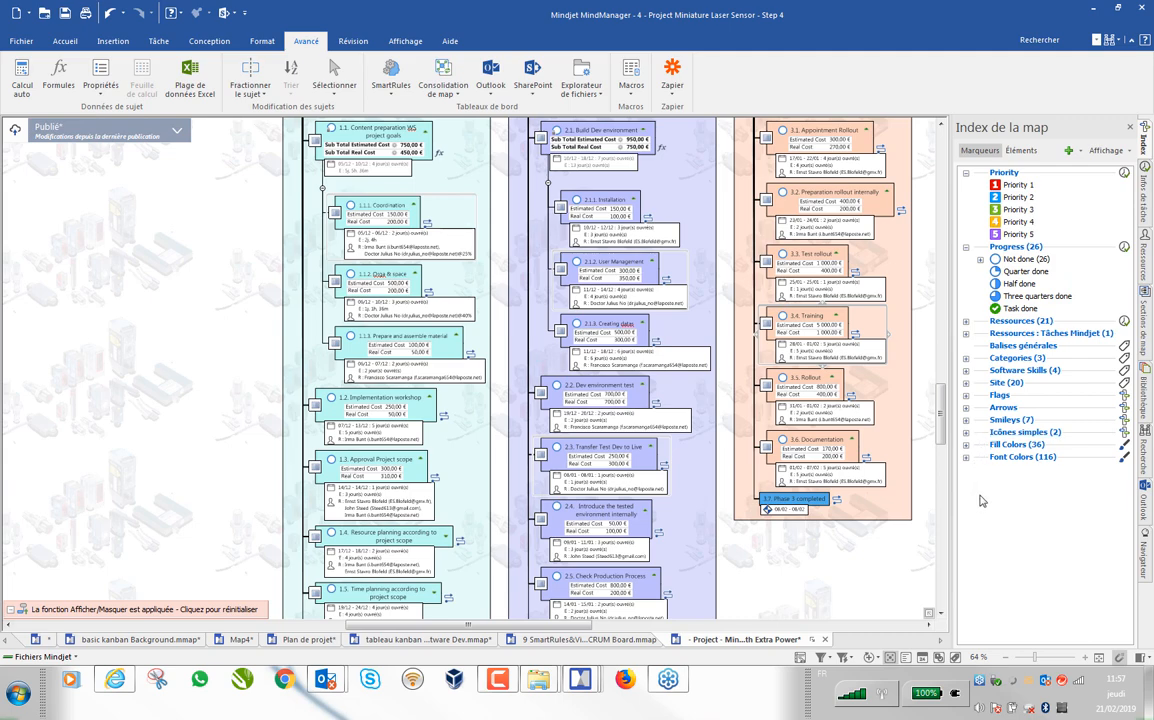
pyautogui.click(1078, 151)
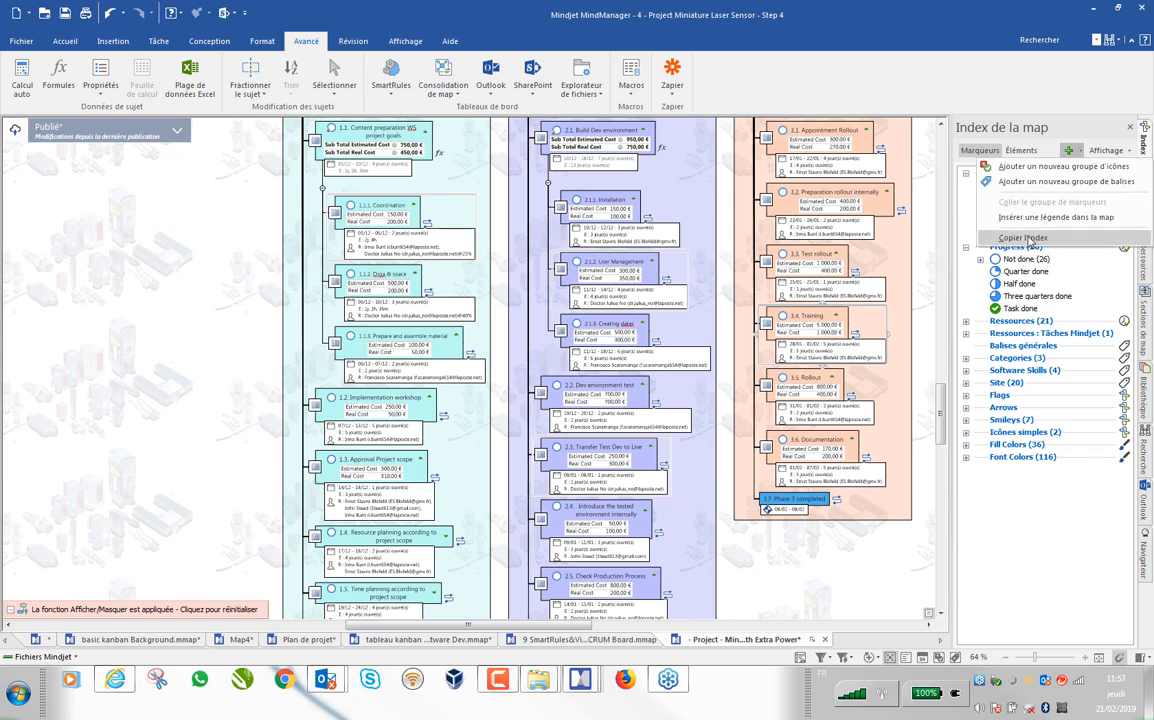
pyautogui.click(1027, 183)
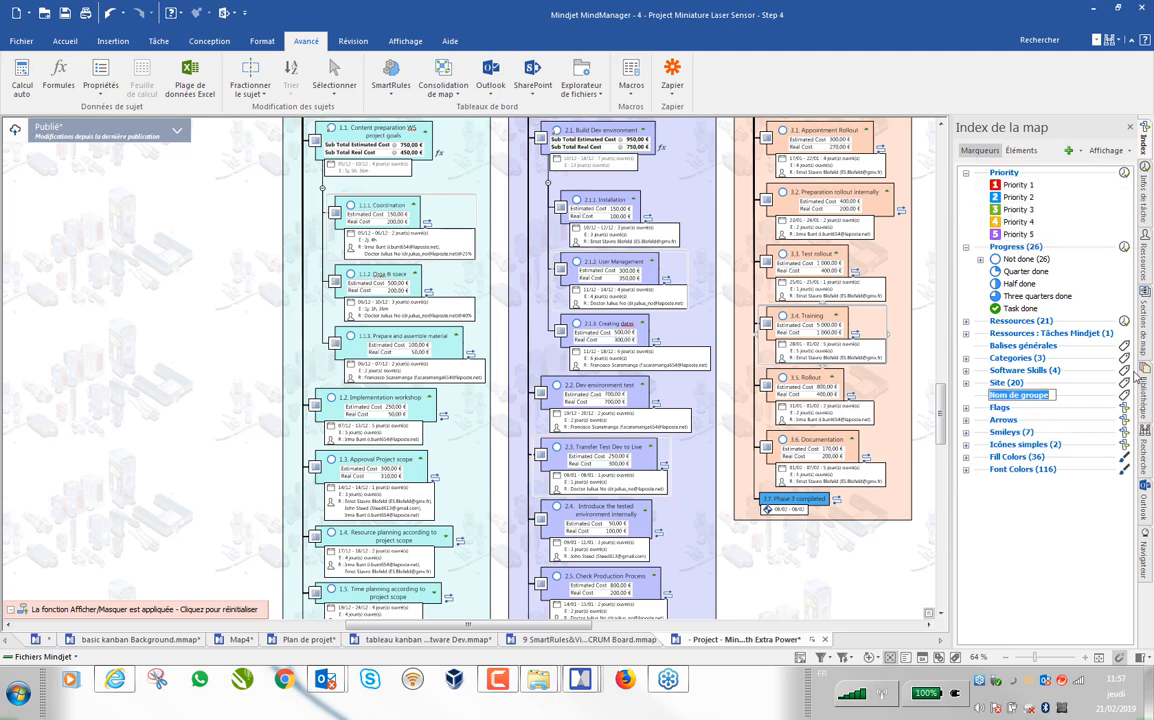
pyautogui.write('Kanban')
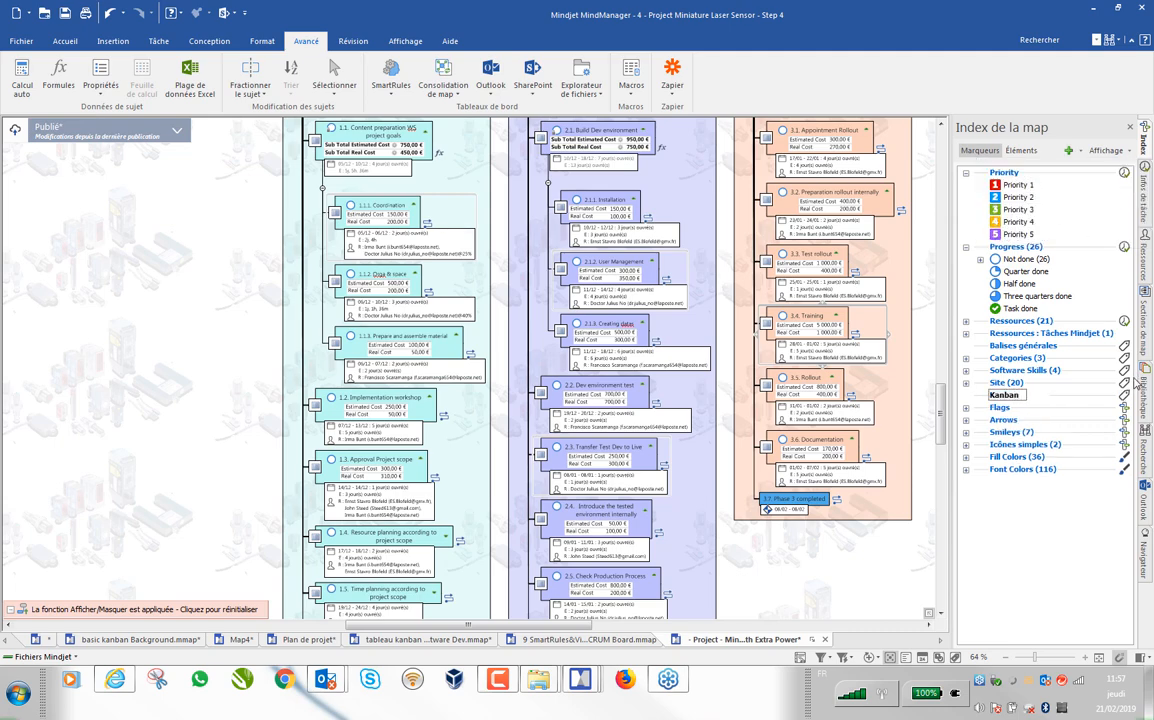
# Step: Add the tags A faire, En cours and fait to the Kanban group, without a colour
pyautogui.rightClick(998, 396)
pyautogui.click(1048, 402)
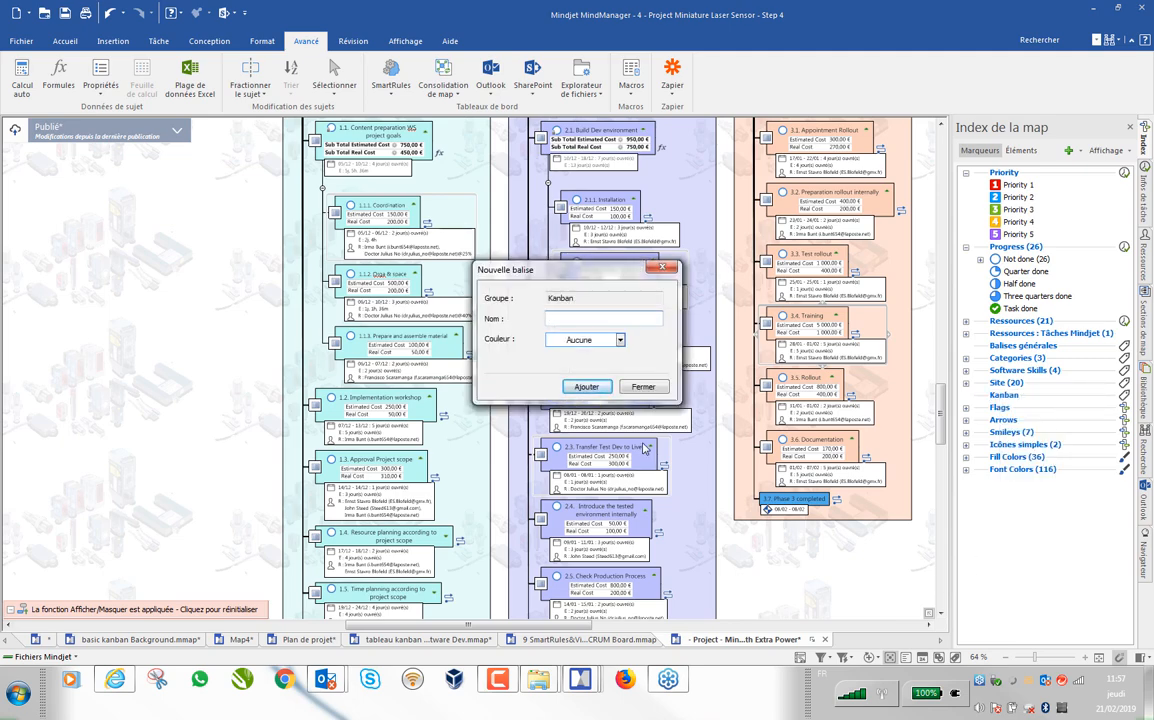
pyautogui.write('A faire')
pyautogui.click(587, 386)
pyautogui.click(588, 386)
pyautogui.click(630, 371)
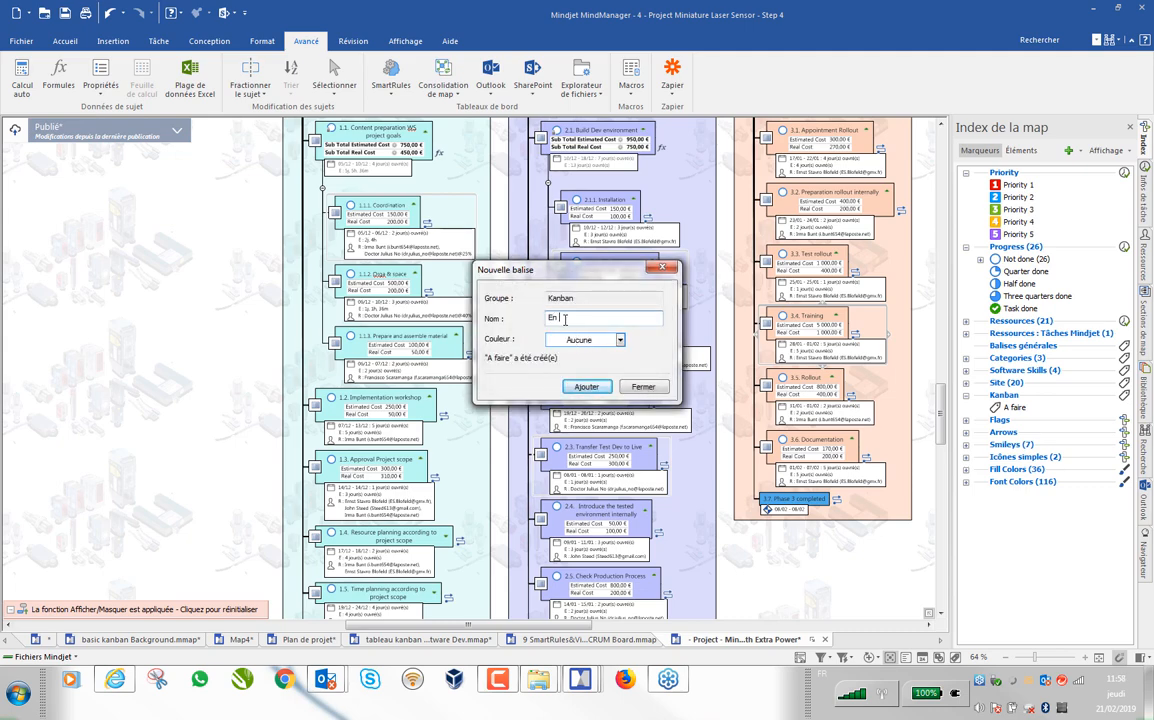
pyautogui.write('En cours')
pyautogui.click(587, 386)
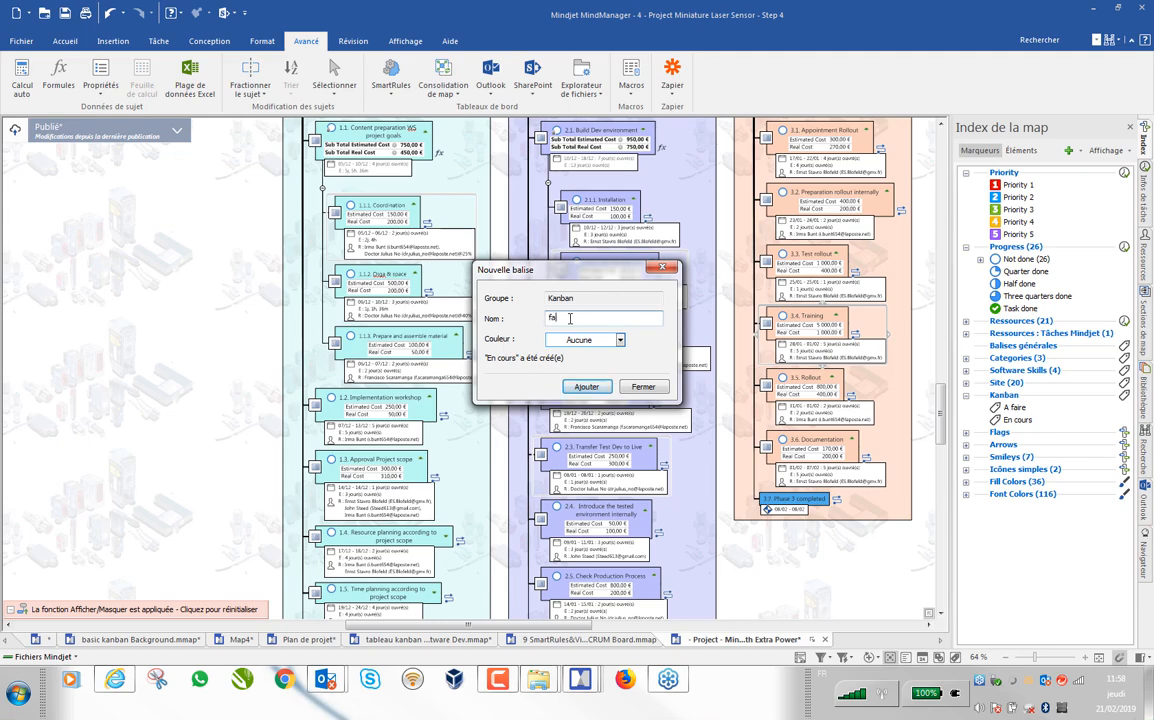
pyautogui.click(590, 388)
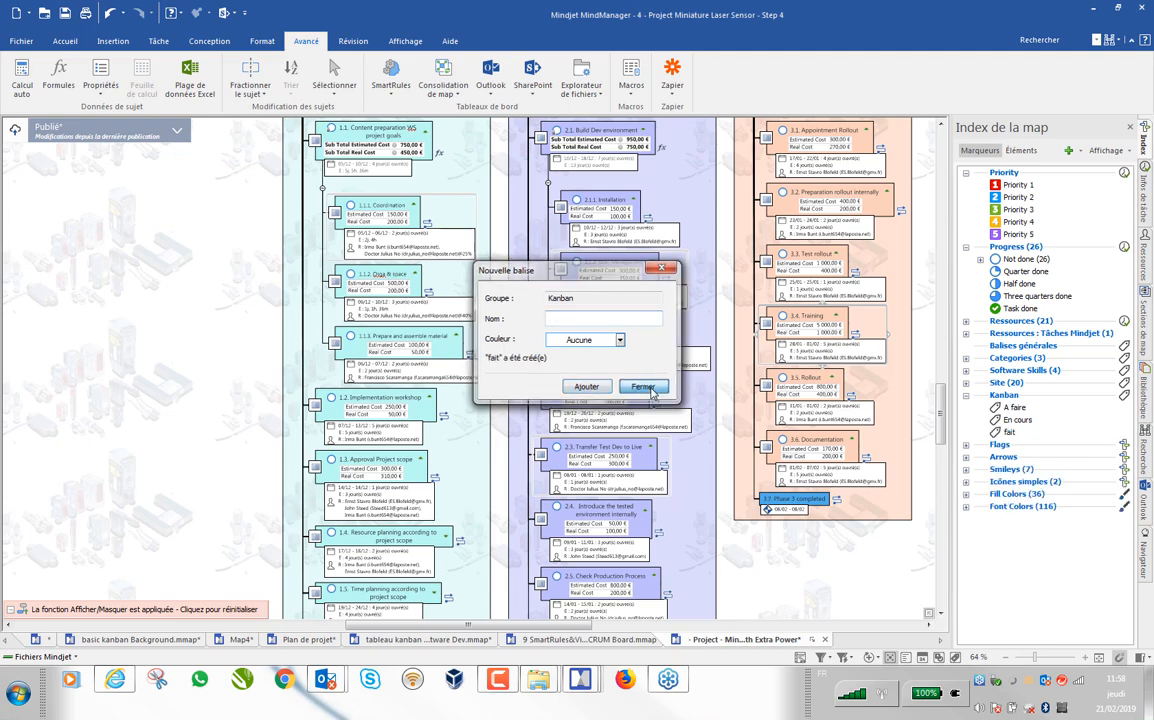
pyautogui.click(643, 387)
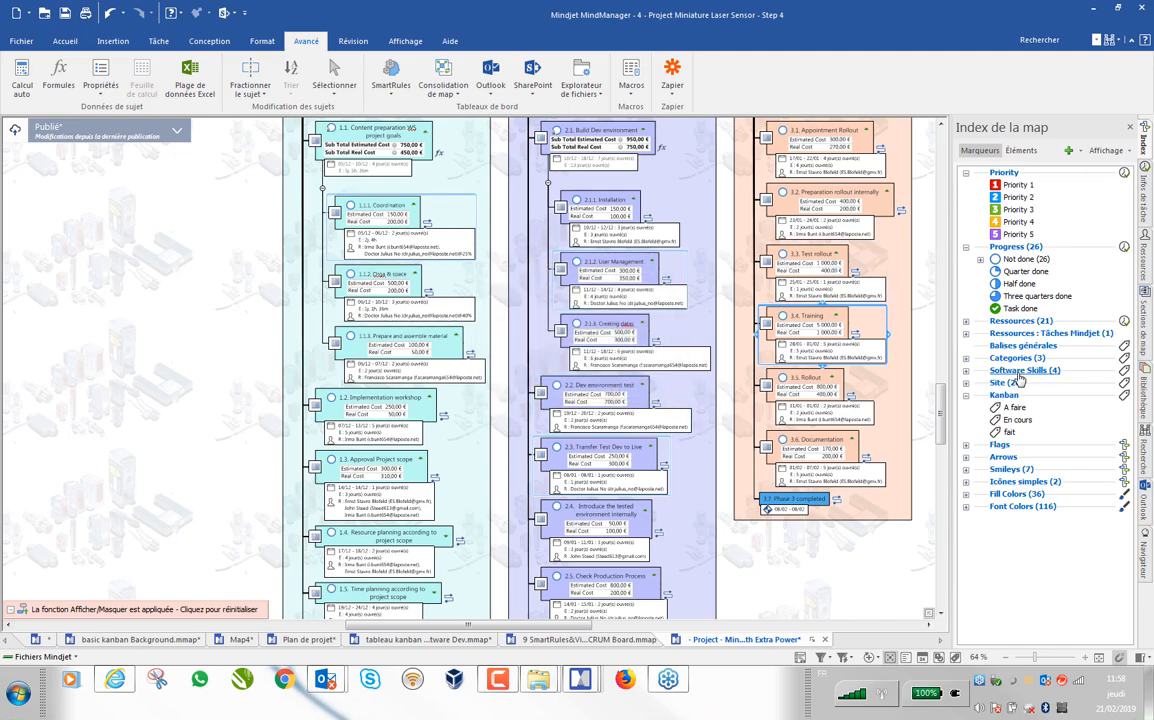
# Step: Tag the four selected tasks as A faire, and toggle the Kanban group's mutually exclusive setting
pyautogui.click(1014, 408)
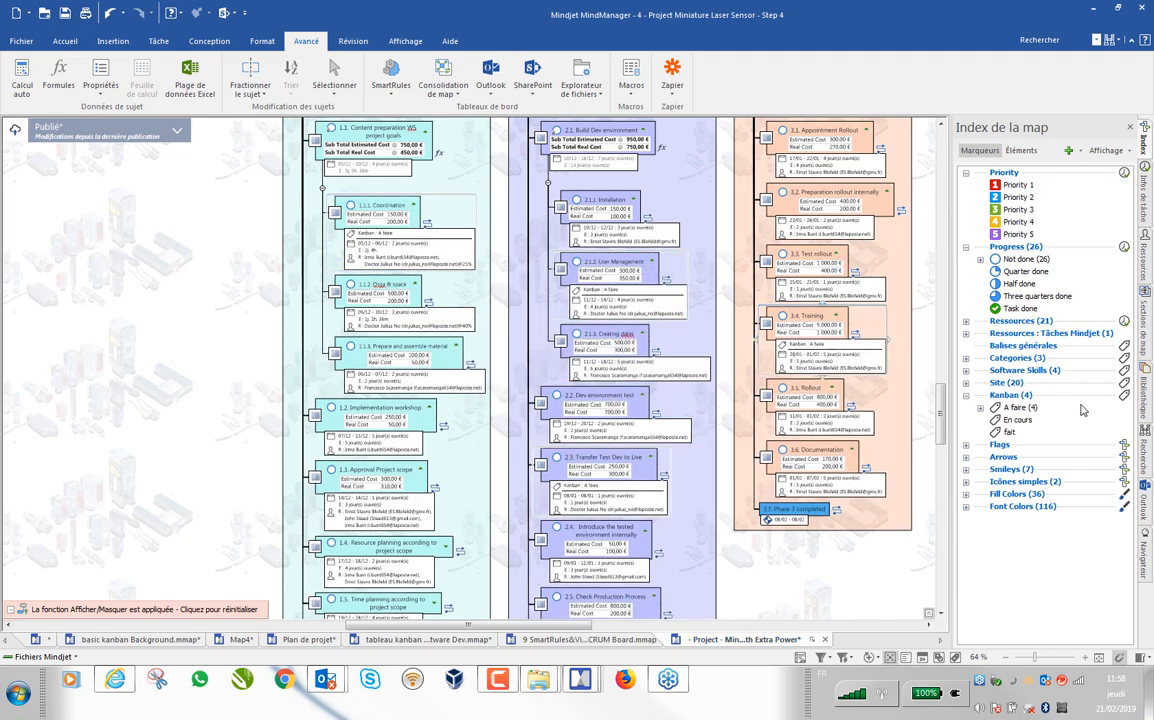
pyautogui.rightClick(1016, 400)
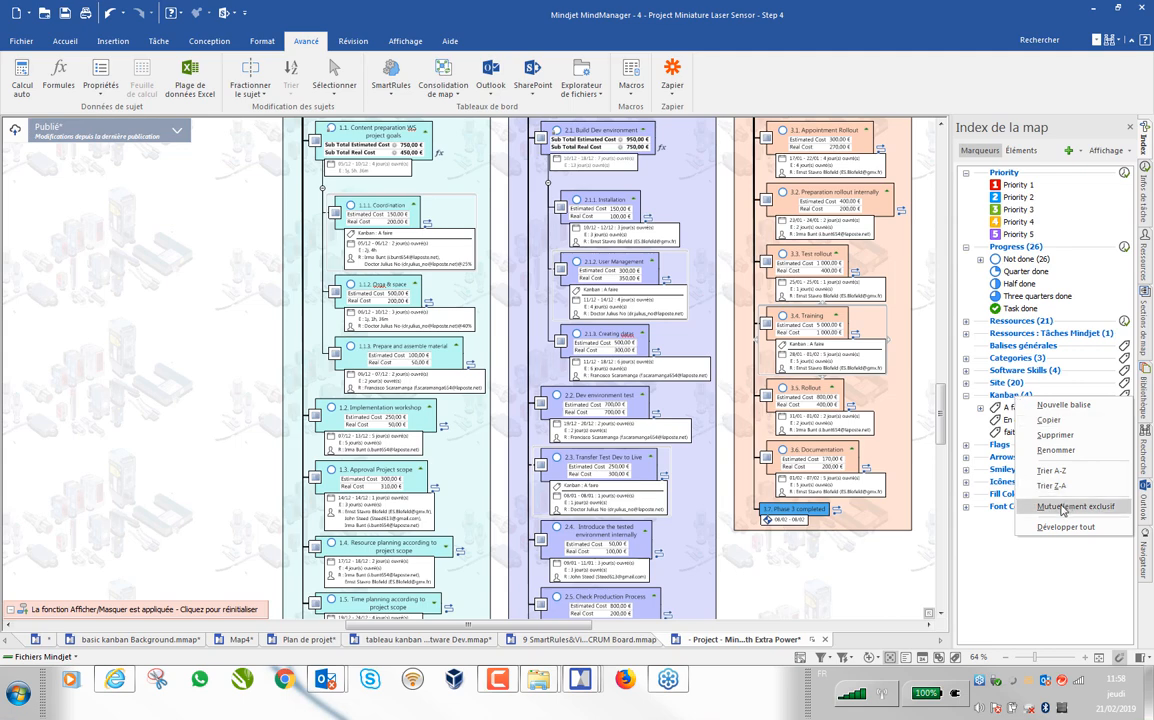
pyautogui.click(1037, 511)
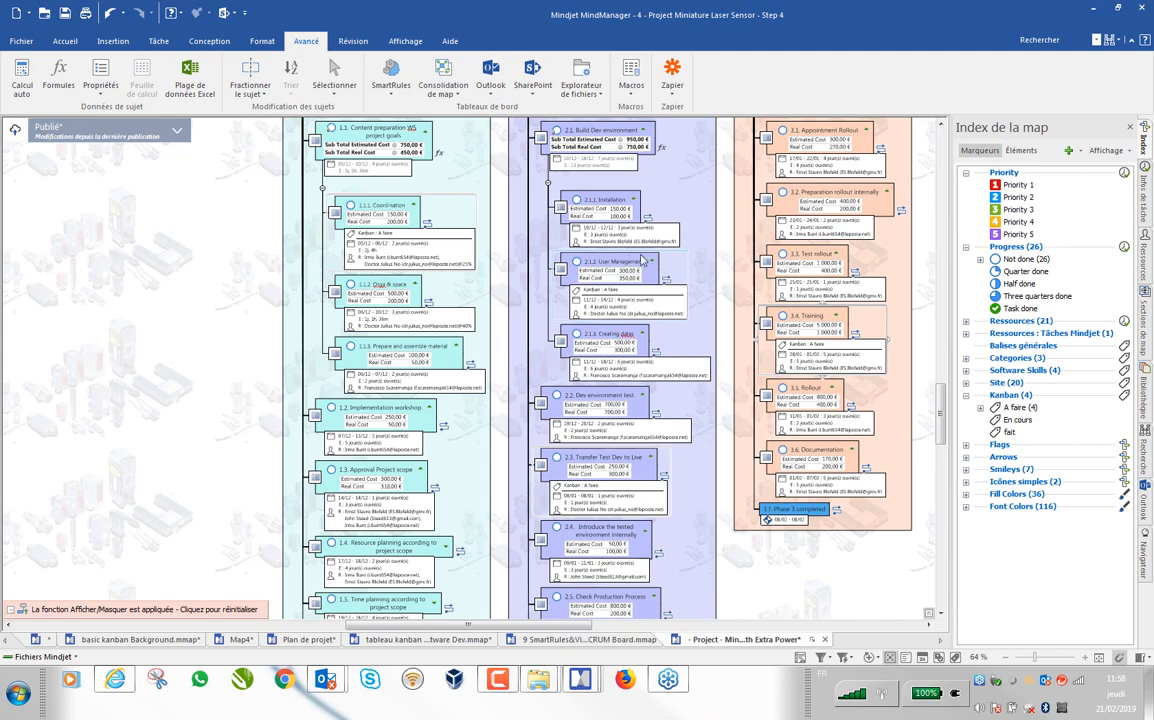
# Step: Tag the tasks 3.3 Test rollout and 1.3 Approval Project scope as fait
pyautogui.click(780, 287)
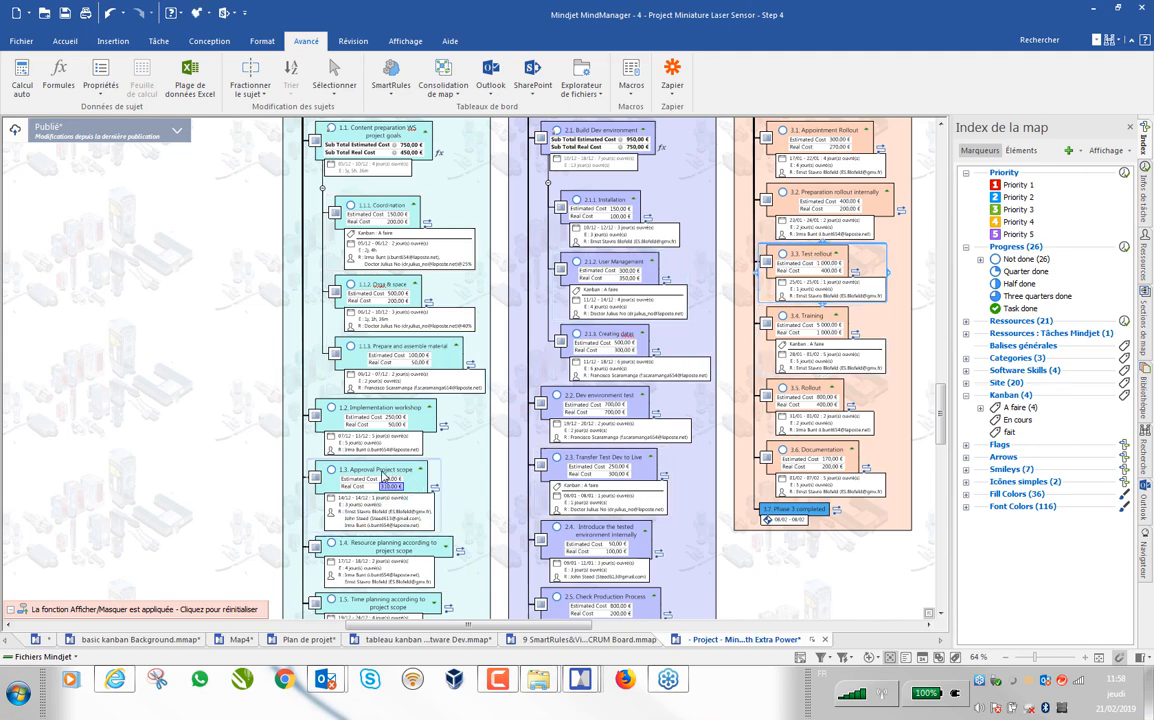
pyautogui.click(370, 470)
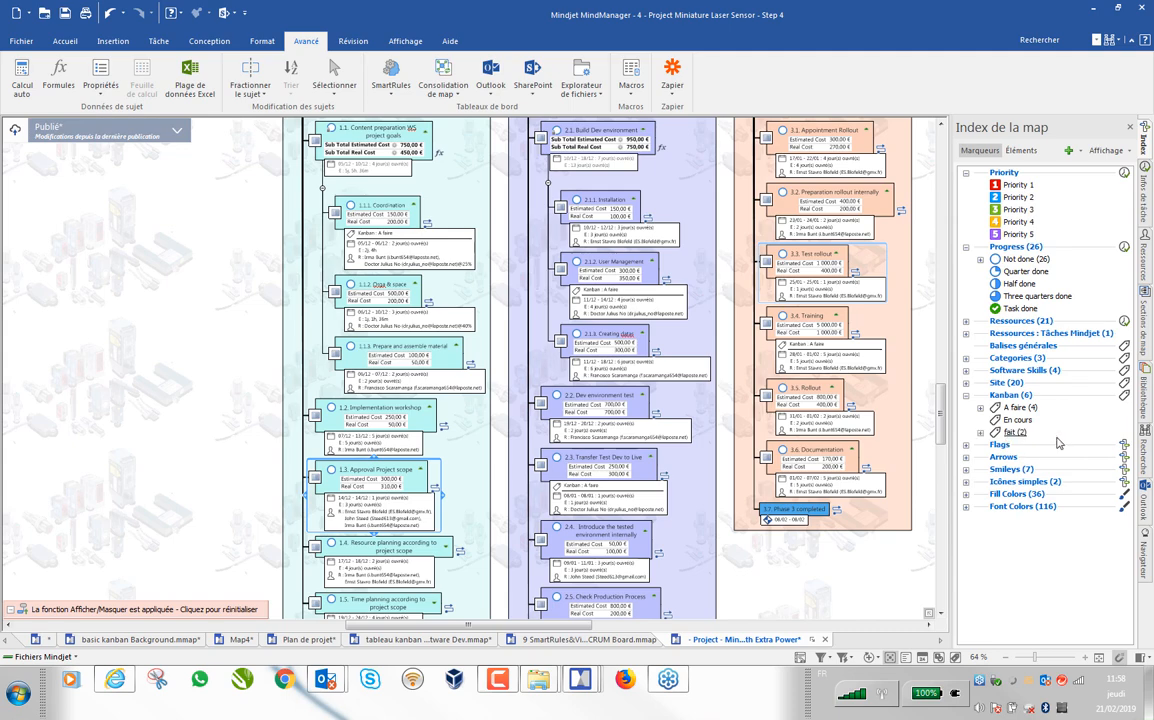
pyautogui.click(1008, 431)
# Step: Look through the project's tasks in the tag view arranged by Kanban tags, and return to the map view
pyautogui.click(405, 41)
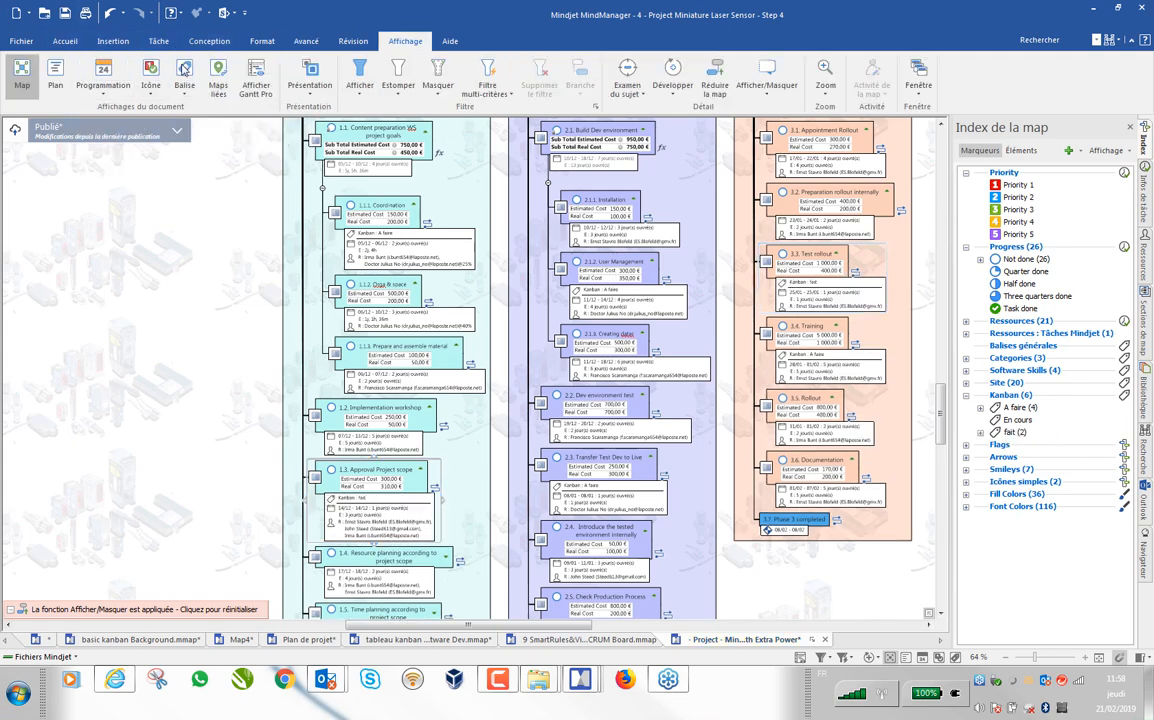
pyautogui.click(184, 68)
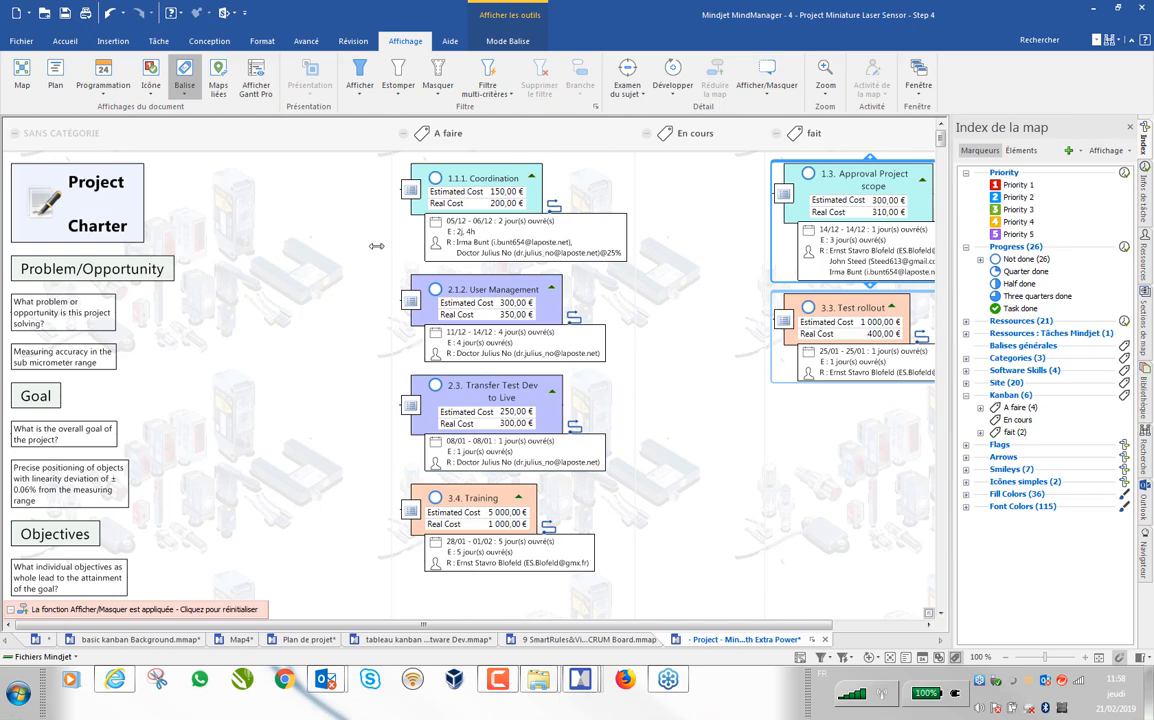
pyautogui.scroll(-5, 50, 150)
pyautogui.scroll(5, 30, 152)
pyautogui.click(22, 72)
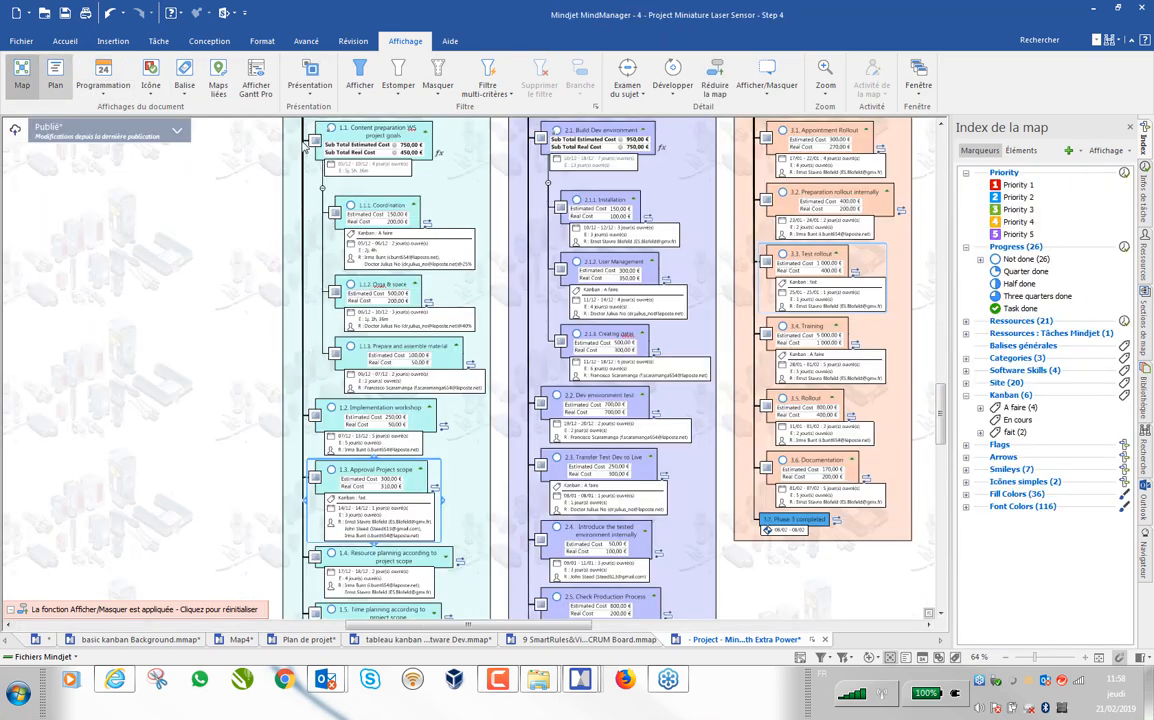
# Step: Select the Phase 3 tasks from 3.1 to 3.6 together in the map, and display the project in the tag view
pyautogui.scroll(-3, 710, 300)
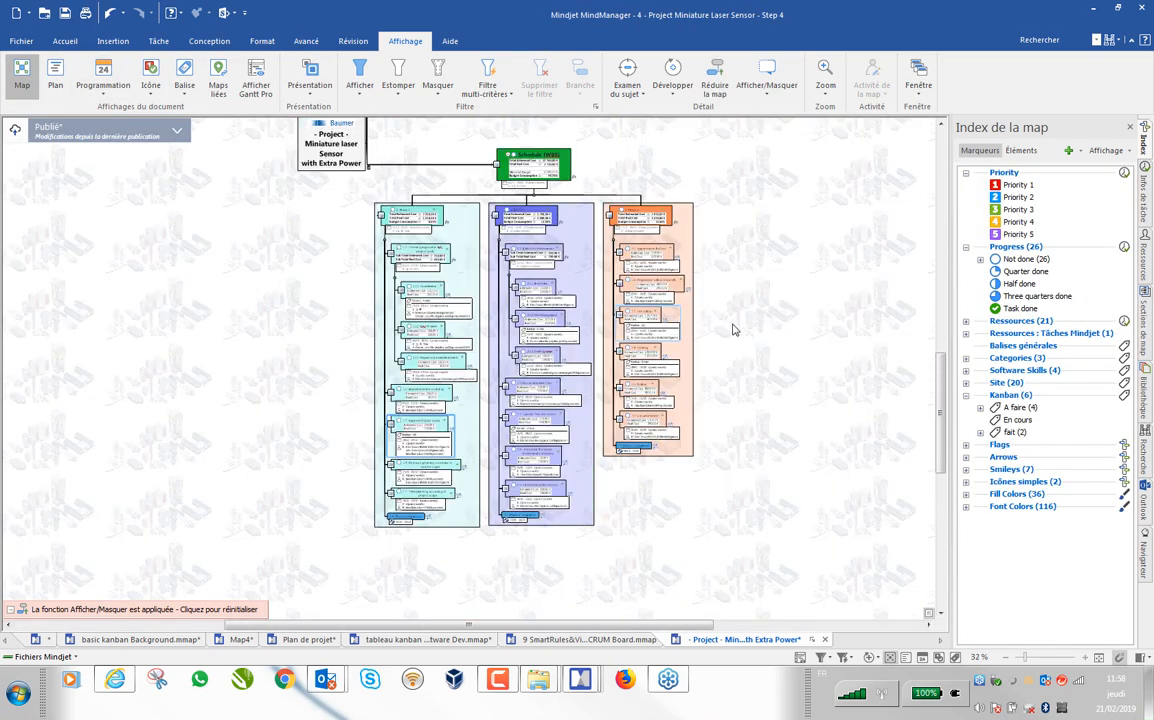
pyautogui.moveTo(744, 436); pyautogui.dragTo(570, 215)
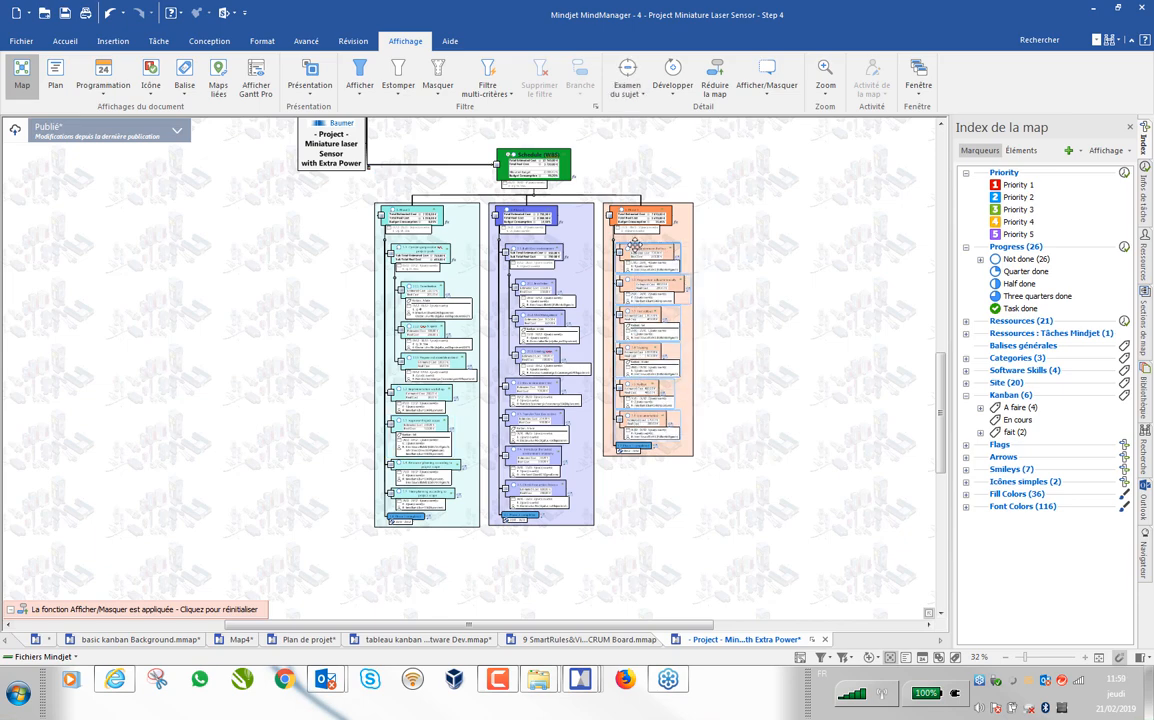
pyautogui.click(186, 72)
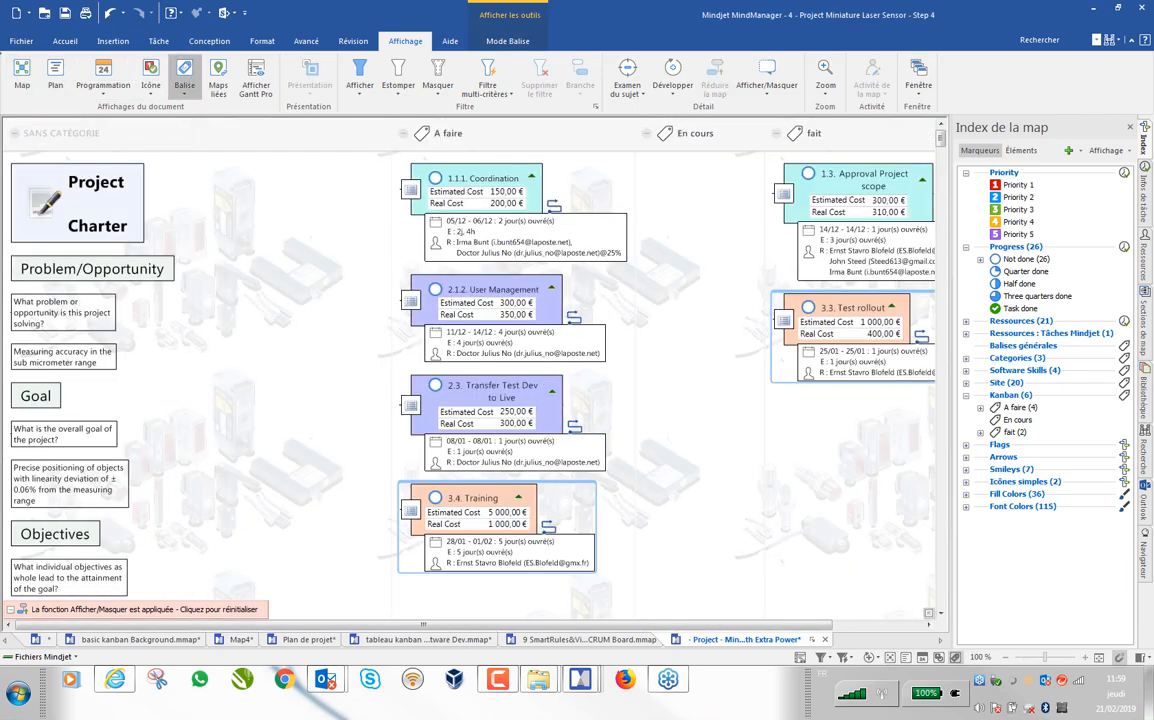
# Step: Return to the map view and display only the selected Phase 3 tasks in the tag view
pyautogui.click(18, 71)
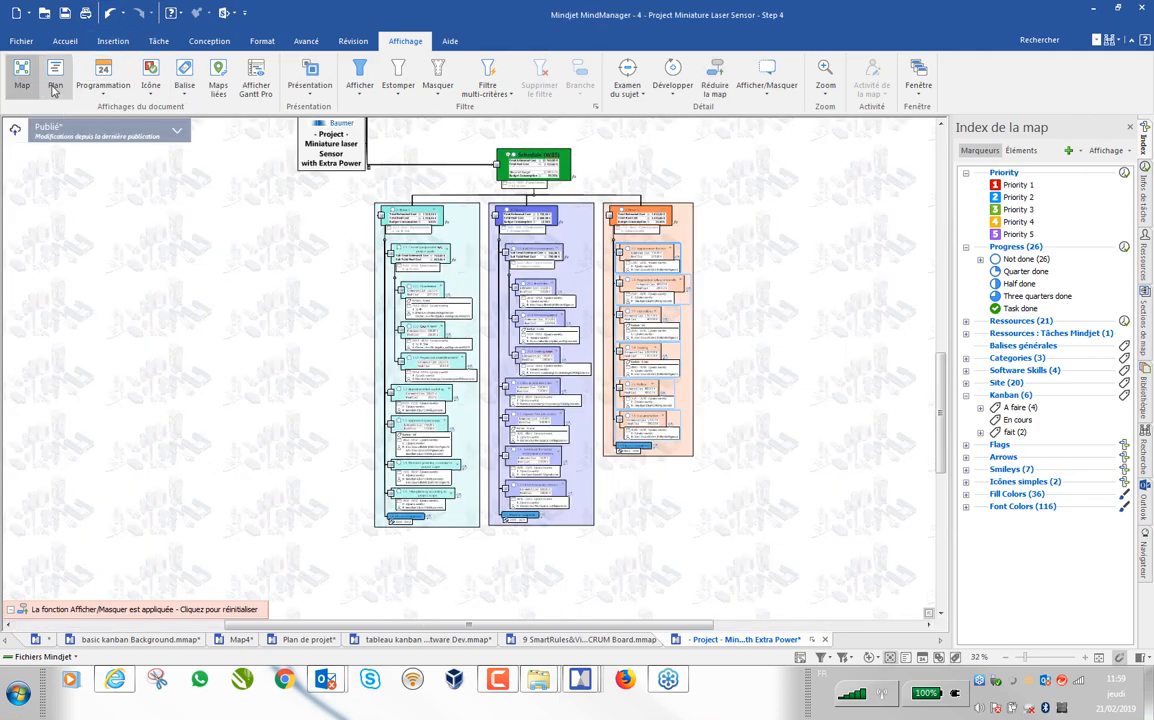
pyautogui.click(184, 93)
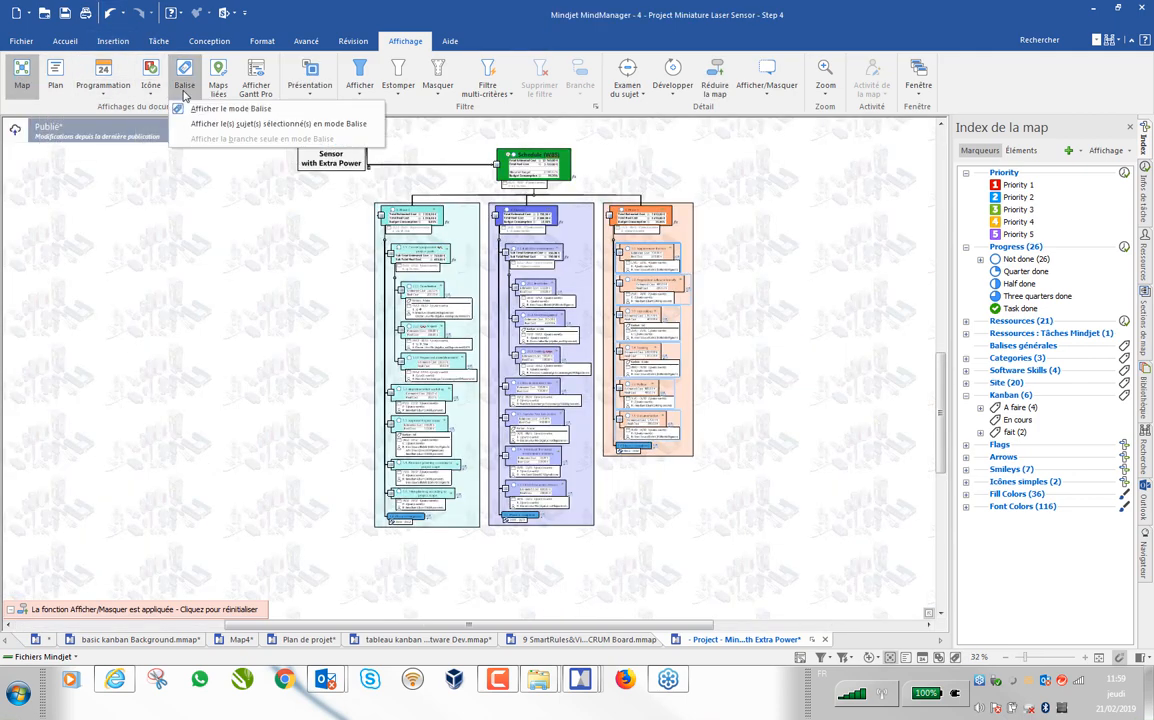
pyautogui.click(203, 128)
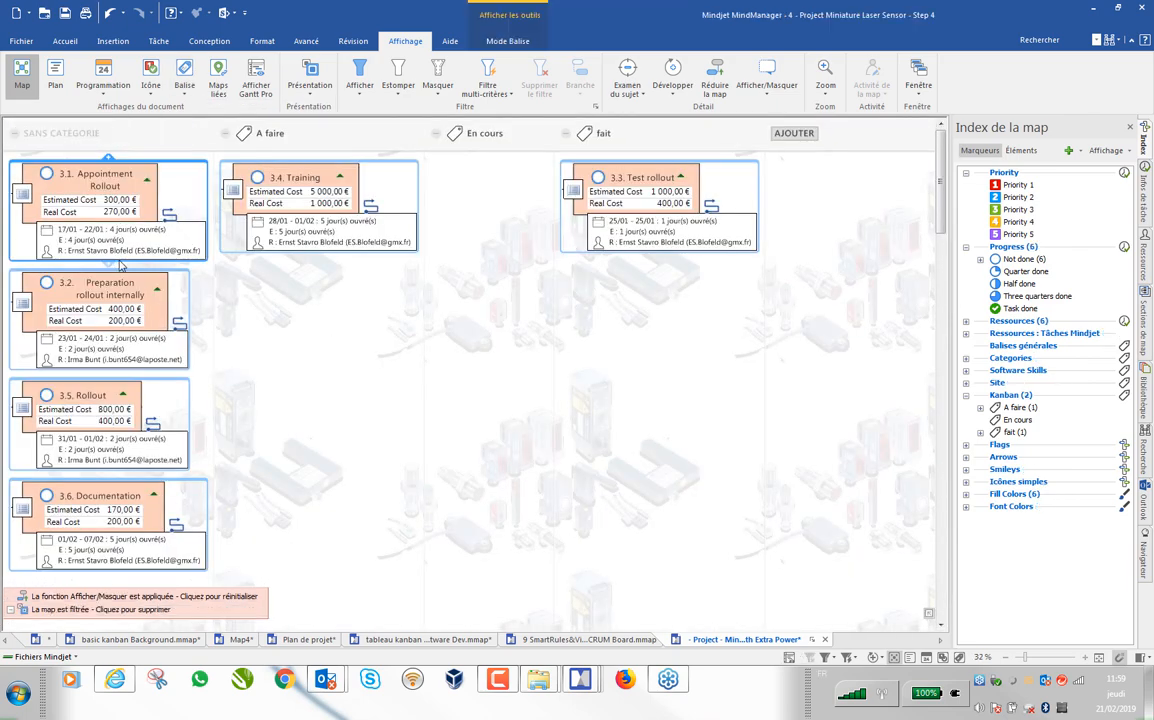
# Step: Distribute the Phase 3 tasks: 3.2 and 3.6 under A faire, 3.1, 3.3 and 3.5 under En cours, and 3.4 Training under fait
pyautogui.moveTo(70, 259); pyautogui.dragTo(410, 312)
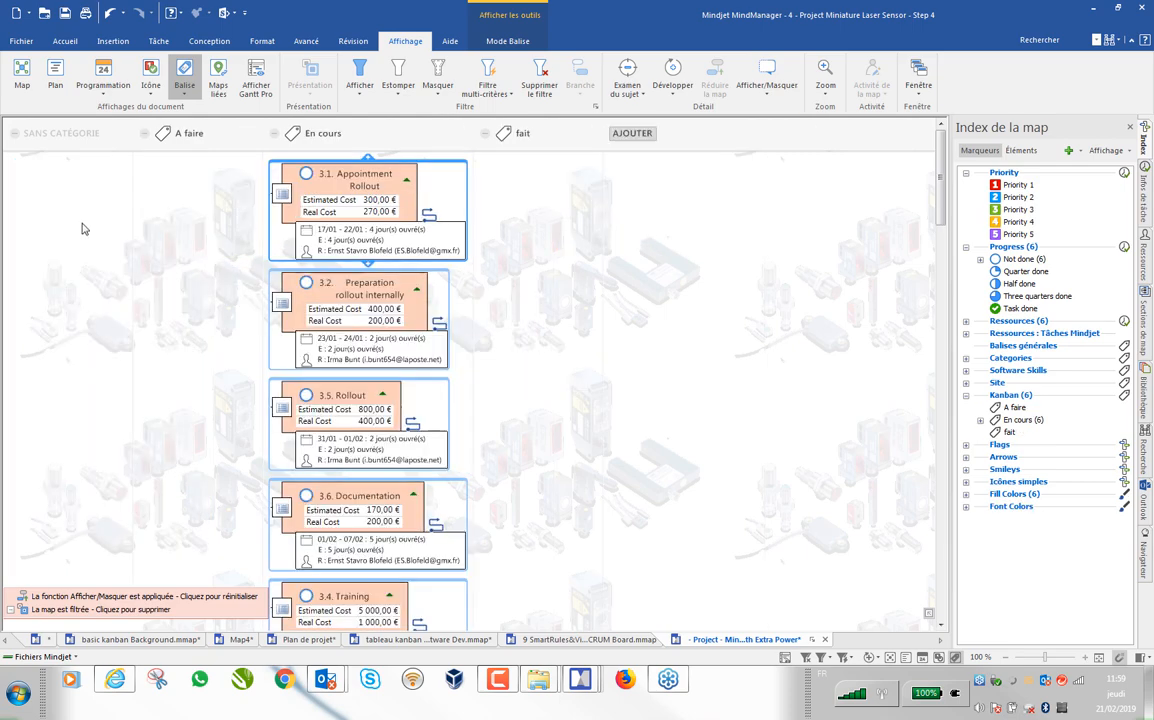
pyautogui.click(391, 238)
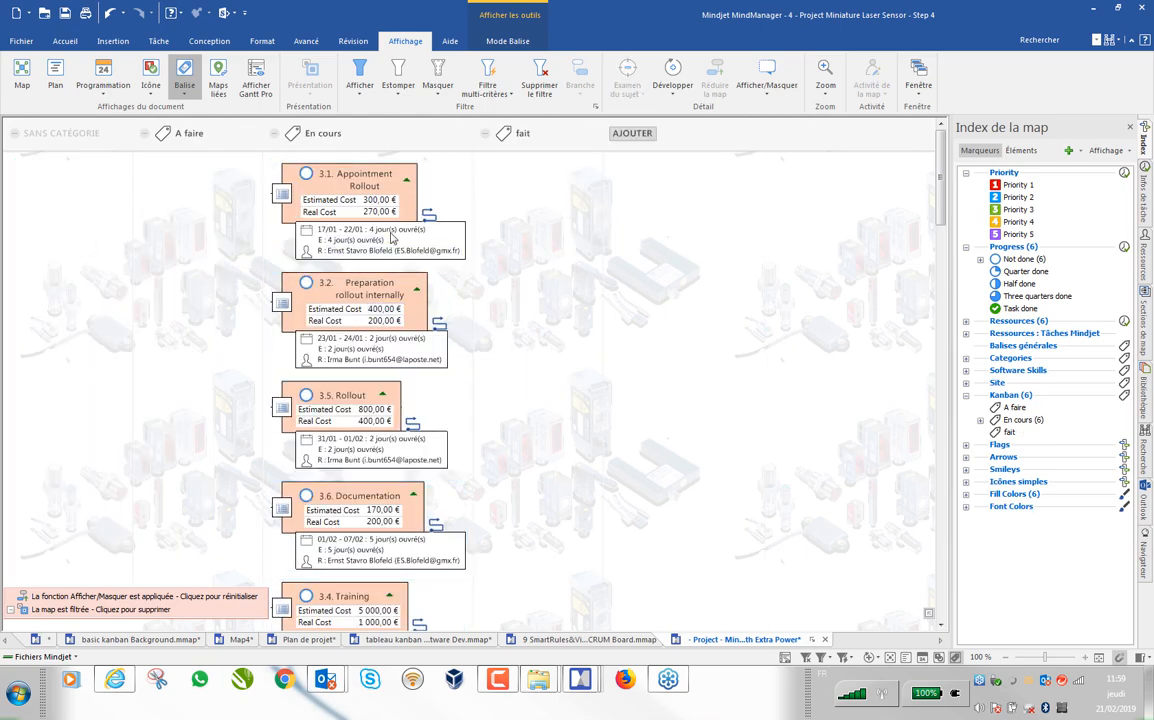
pyautogui.click(355, 192)
pyautogui.moveTo(330, 285); pyautogui.dragTo(227, 299)
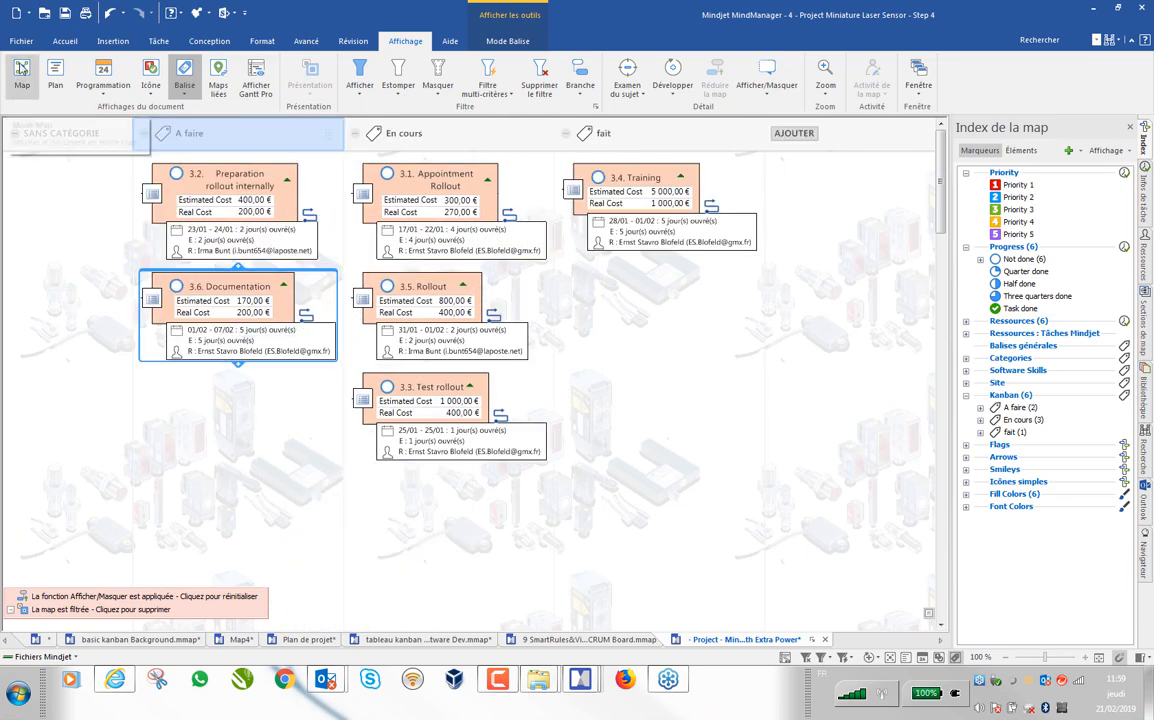
# Step: Return to the map view and examine the Kanban tags on the Phase 3 tasks
pyautogui.click(21, 67)
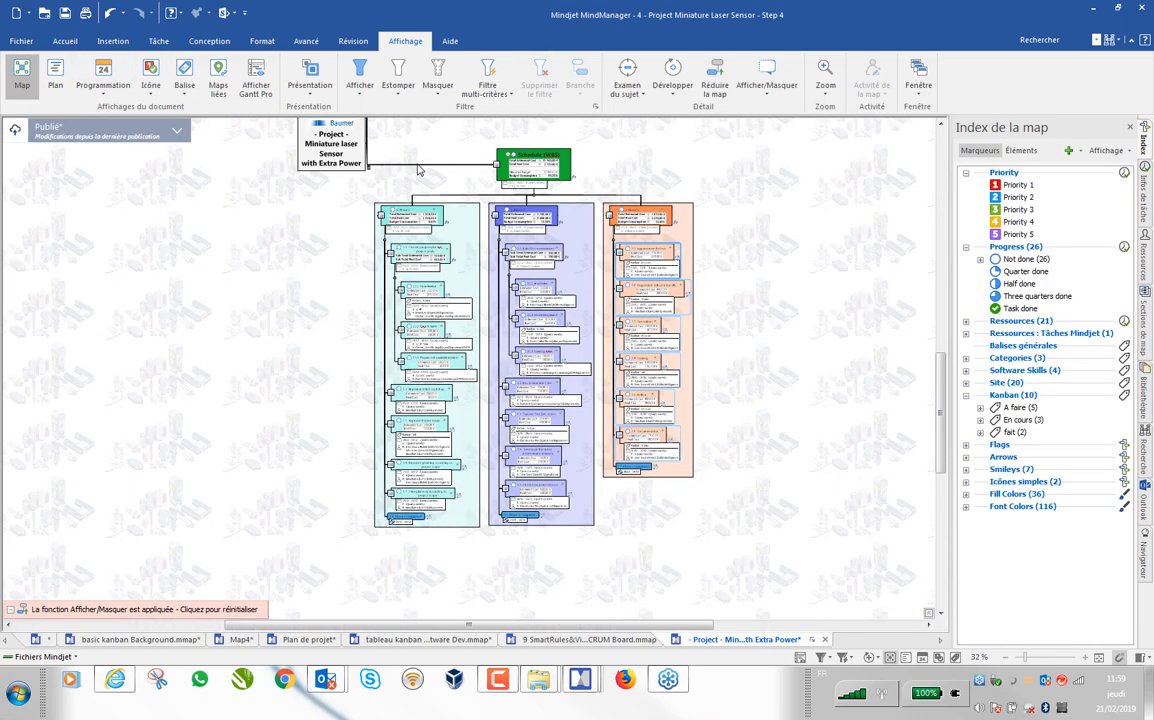
pyautogui.scroll(4, 720, 320)
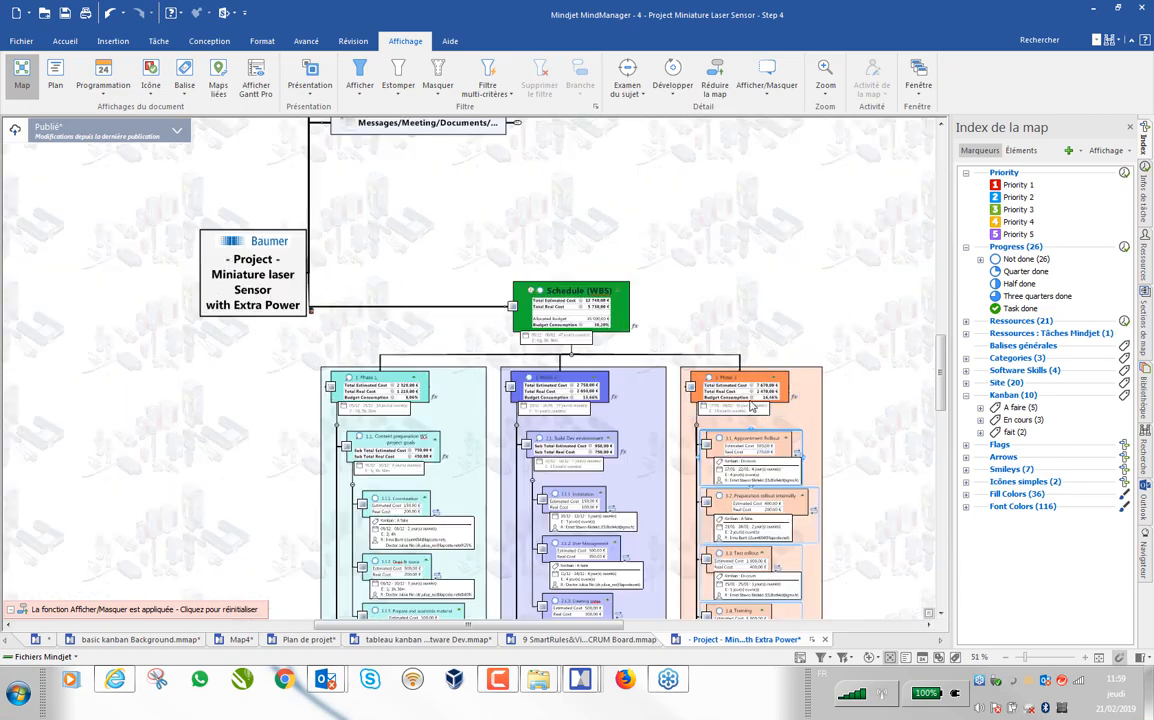
pyautogui.scroll(1, 851, 479)
pyautogui.scroll(-6, 830, 440)
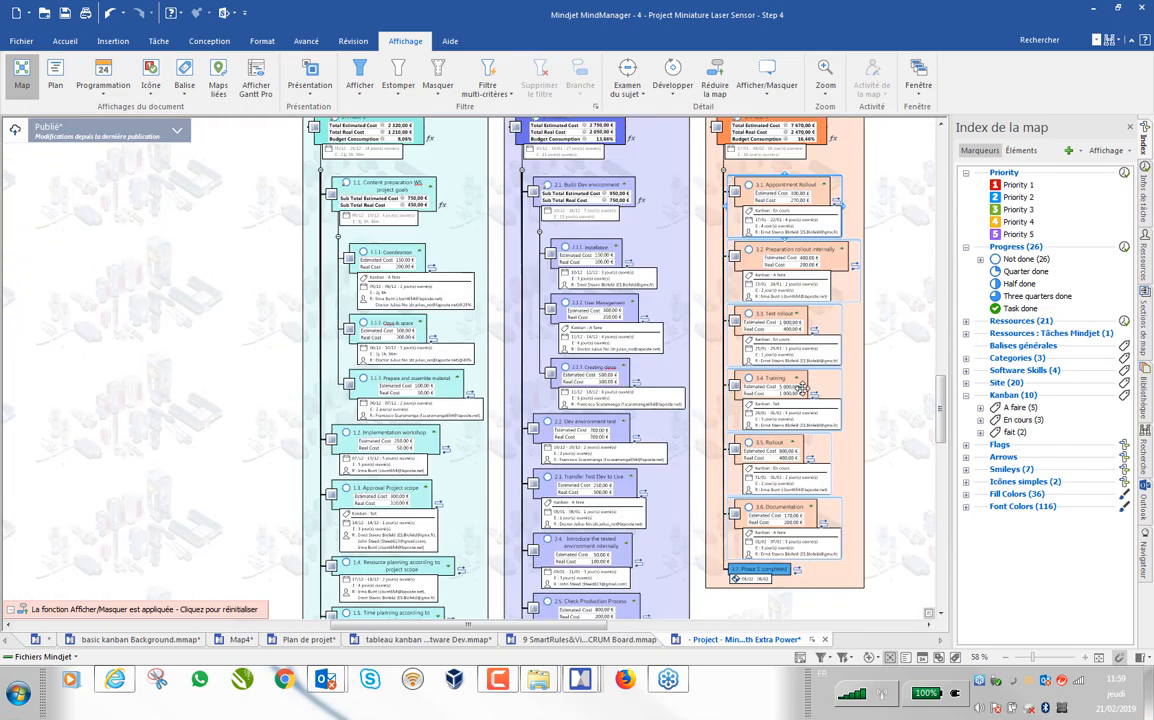
pyautogui.scroll(5, 806, 395)
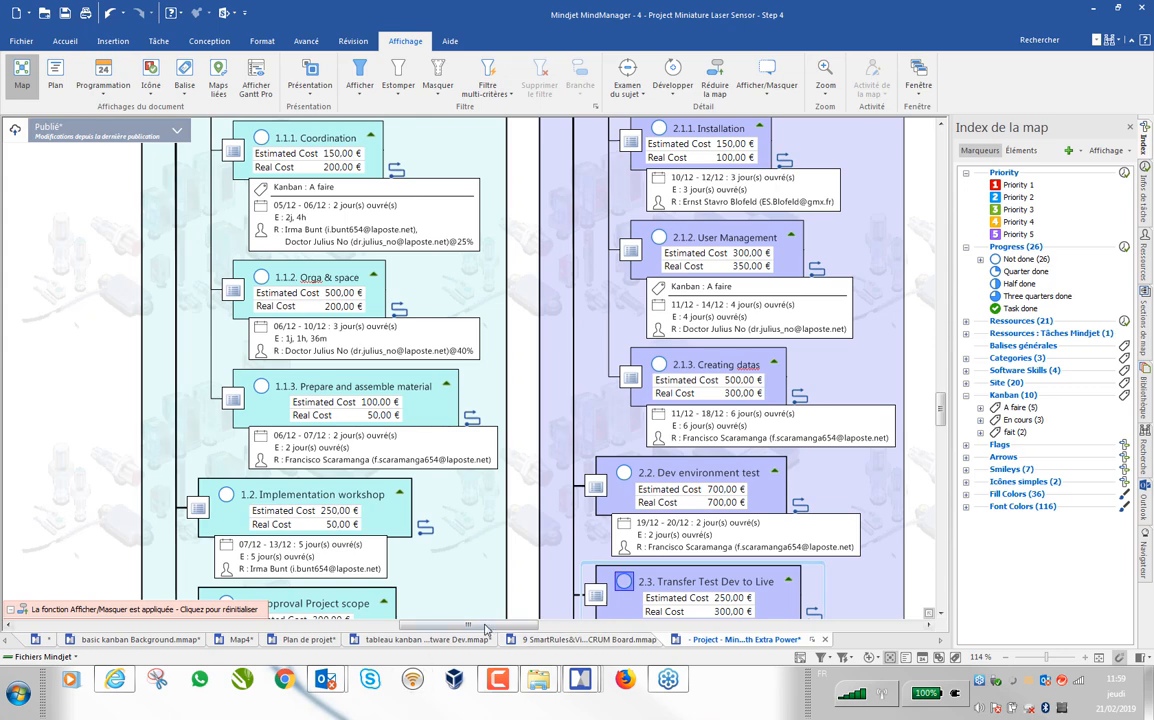
pyautogui.hscroll(5, 600, 570)
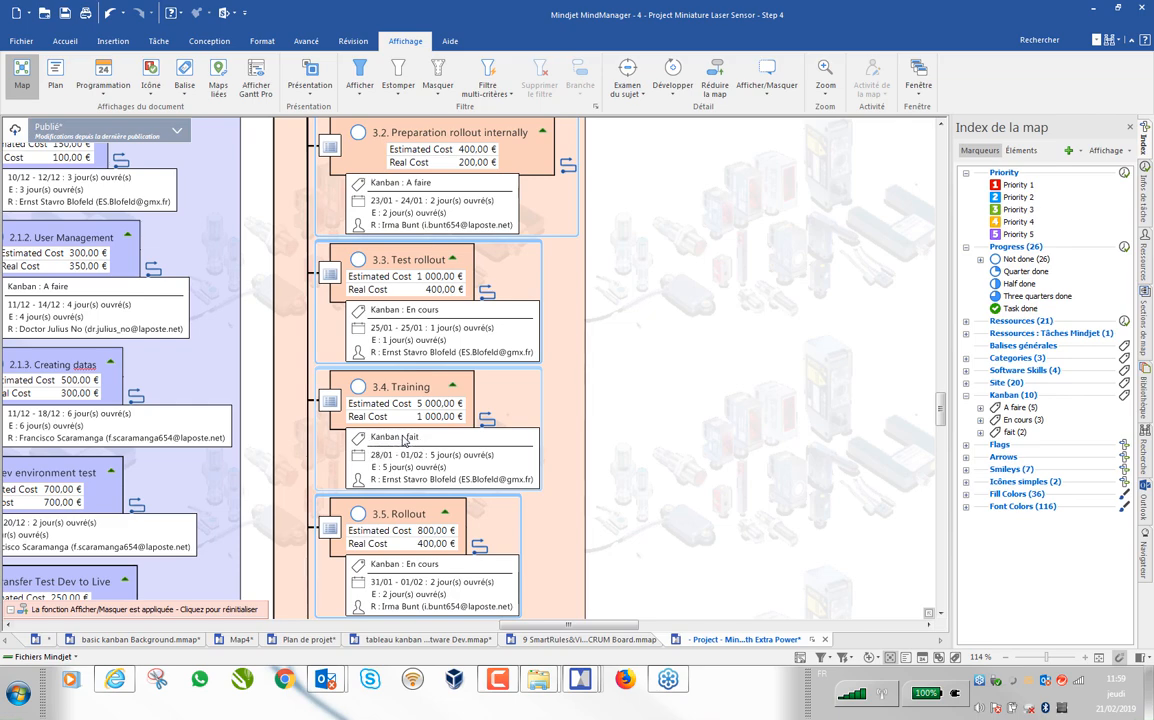
# Step: Close the map index and display the whole laser sensor project in the tag view
pyautogui.click(1130, 127)
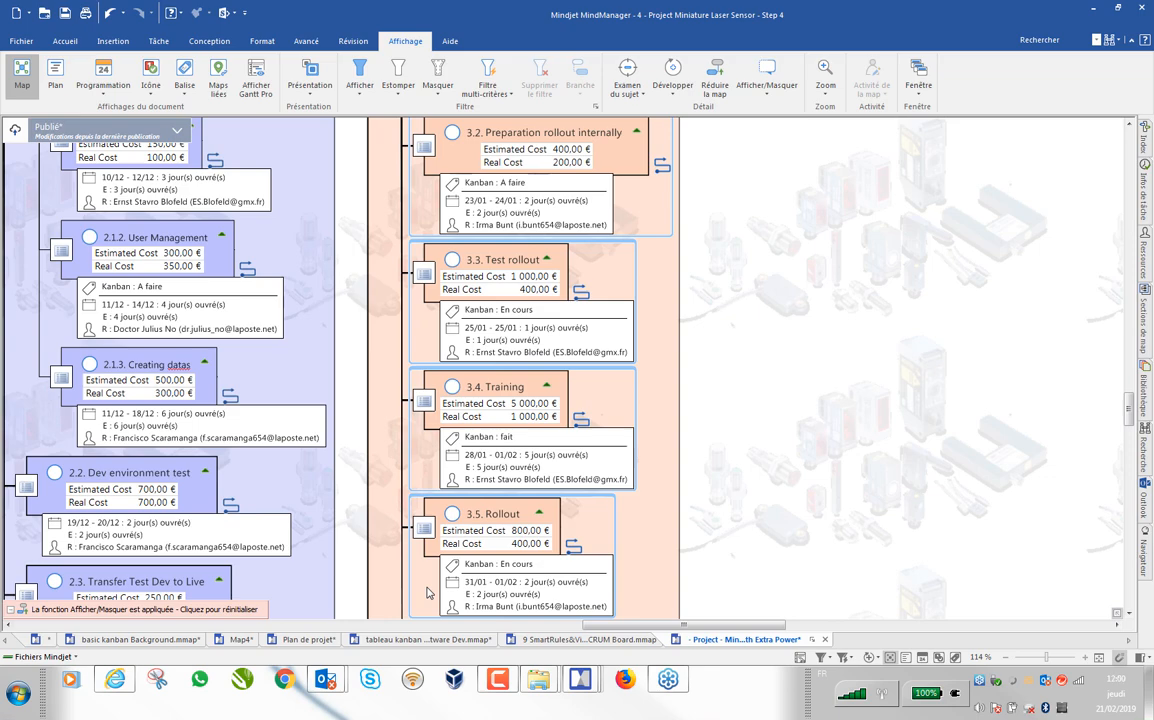
pyautogui.click(540, 640)
pyautogui.click(748, 640)
pyautogui.click(185, 68)
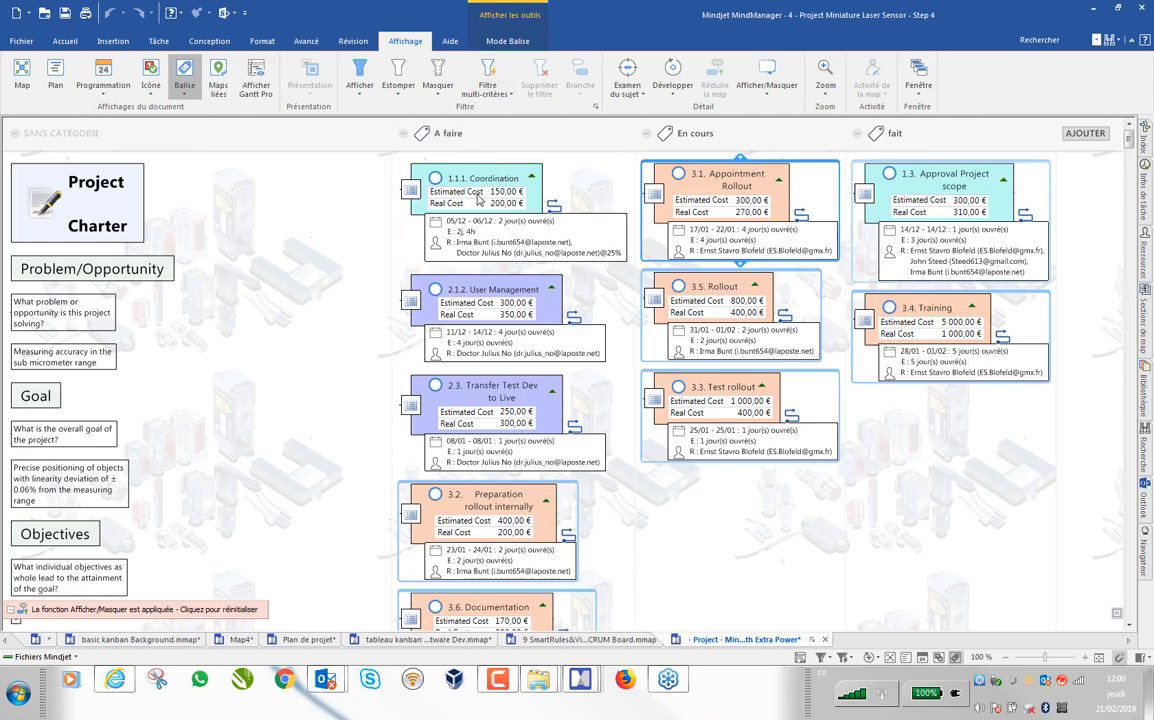
# Step: Start exporting the project's tag view as the PNG image 4 - Project Miniature Laser Sensor - Step 4.png in the 2019-02-21-Webinar-Kanban folder
pyautogui.click(19, 44)
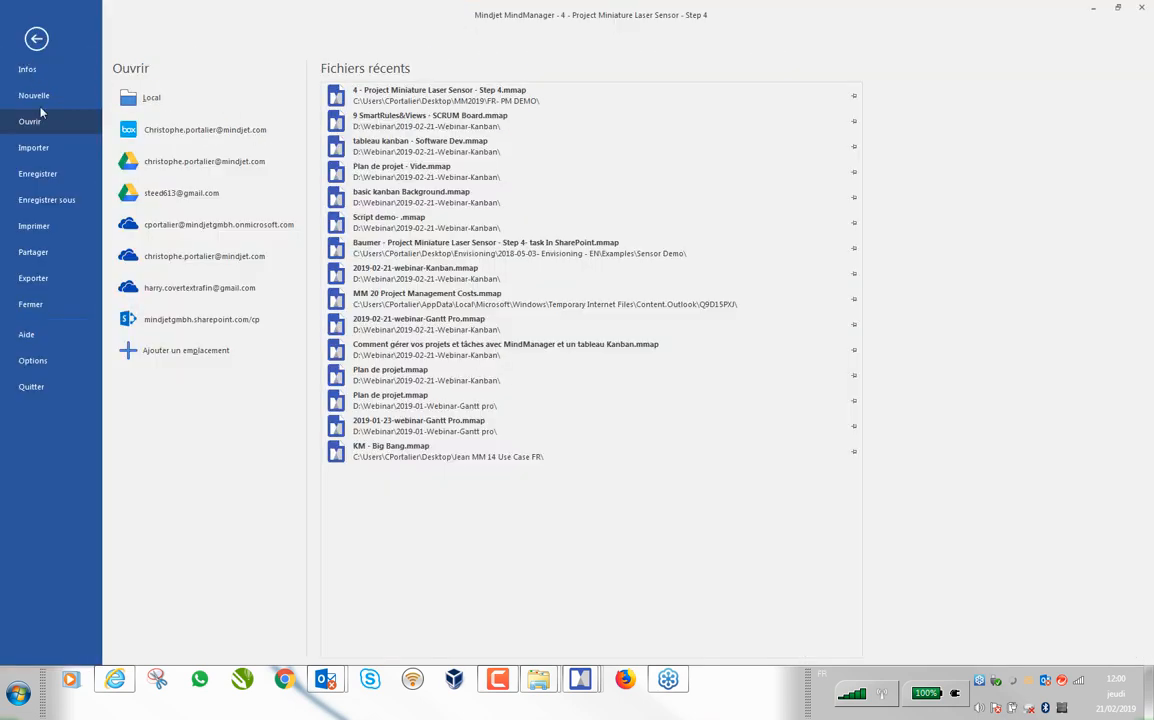
pyautogui.click(32, 278)
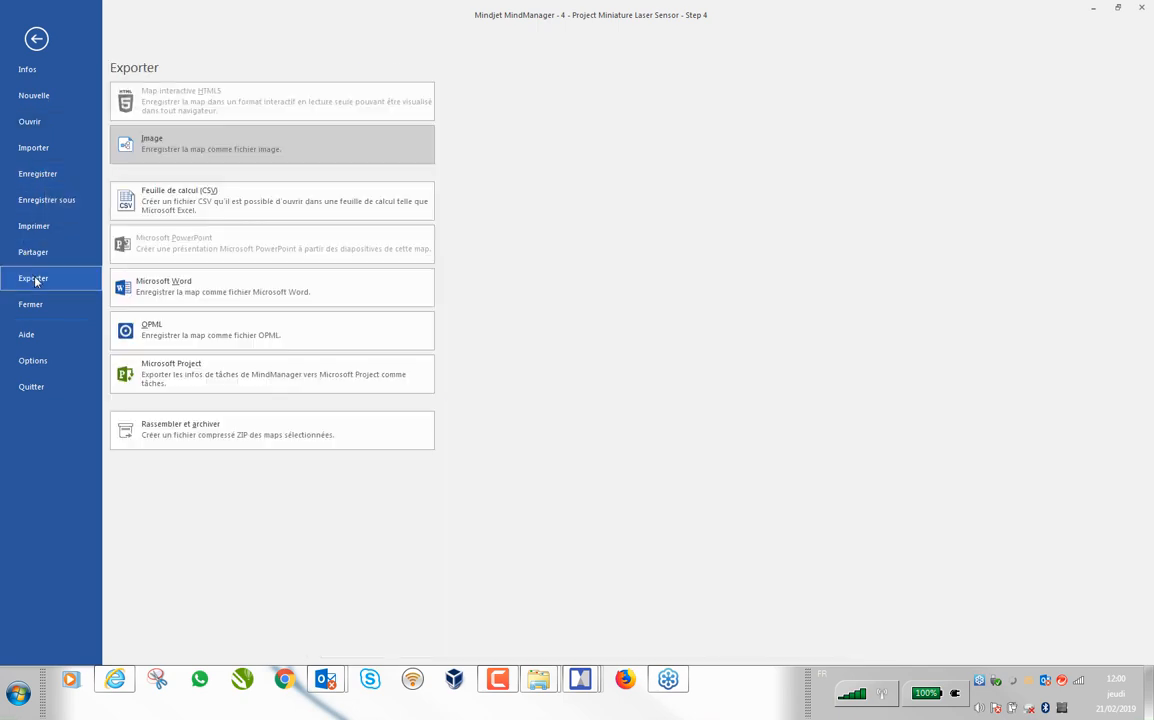
pyautogui.click(157, 150)
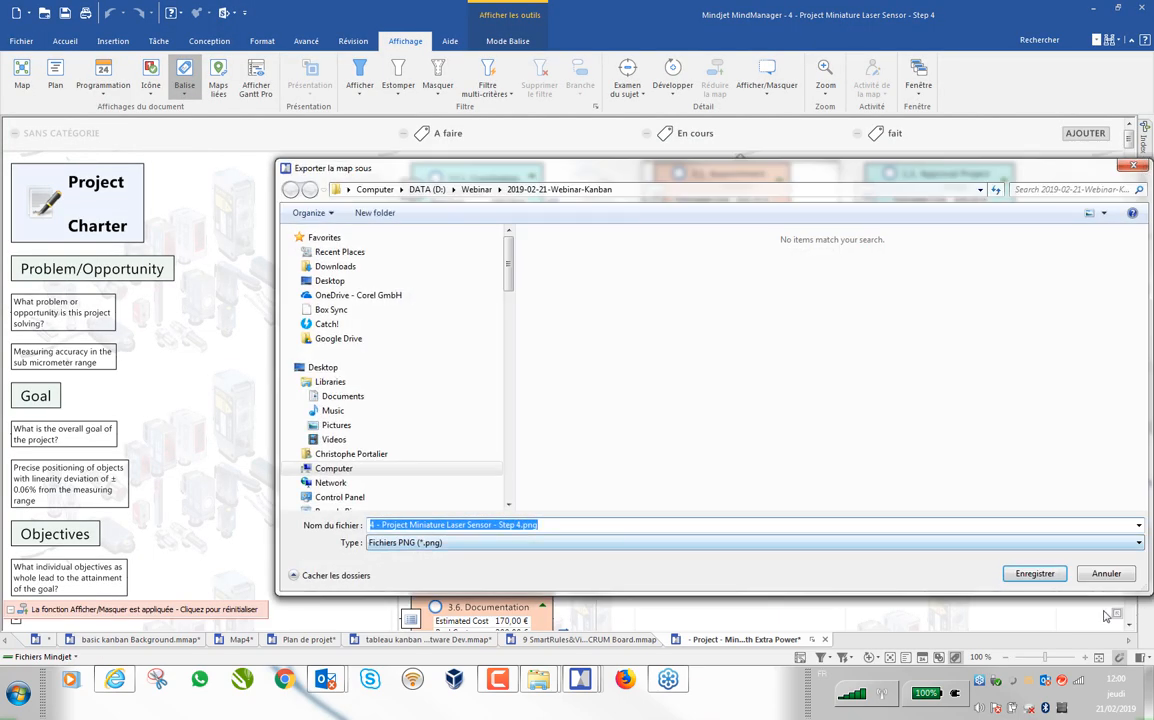
pyautogui.click(1033, 573)
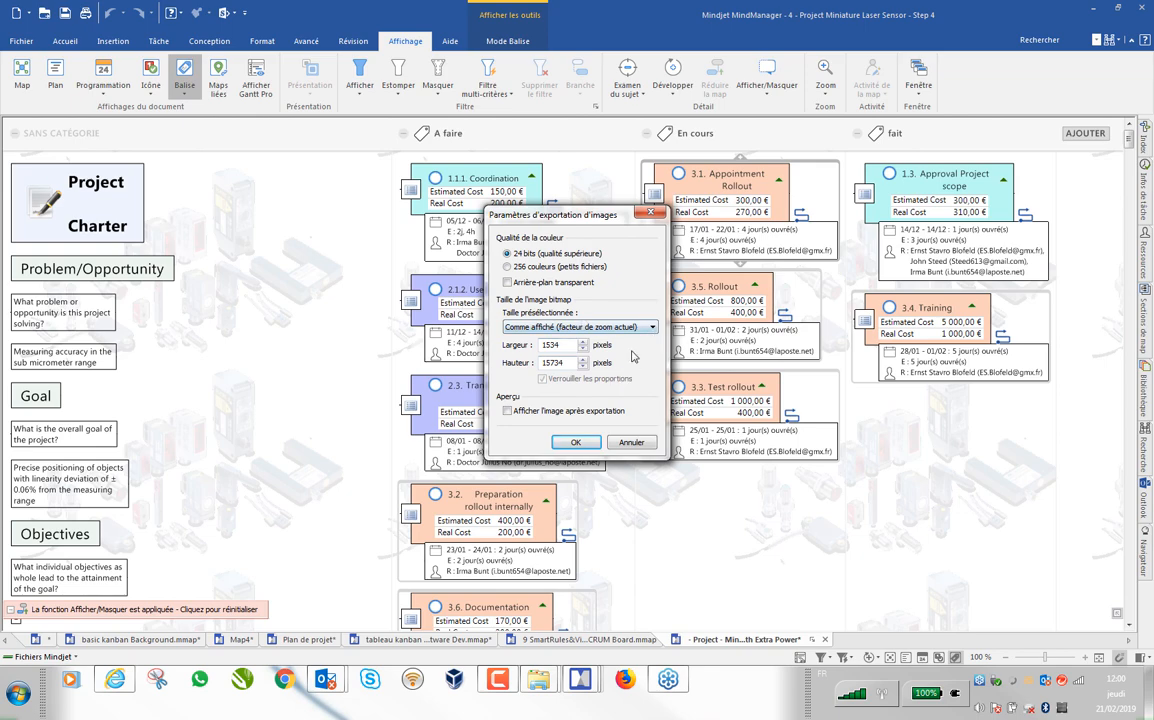
# Step: Set the image's preset size to high resolution 2000x1500, complete the export, and view the resulting picture before closing it
pyautogui.click(578, 327)
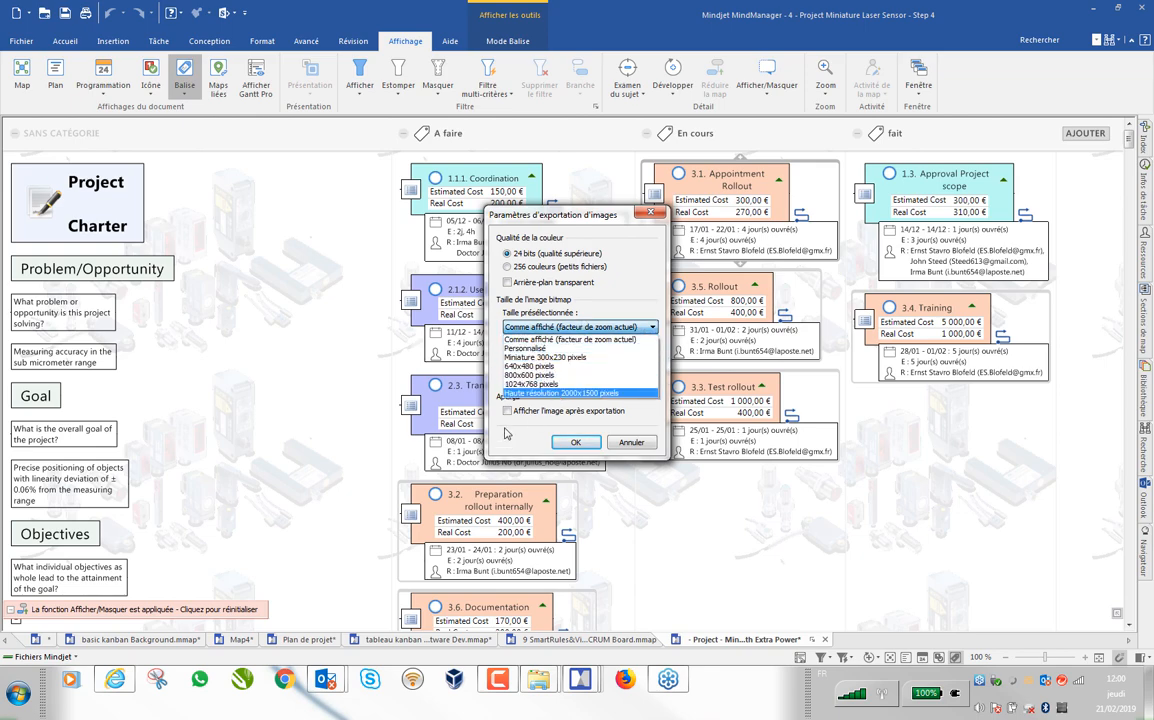
pyautogui.press('Return')
pyautogui.click(576, 442)
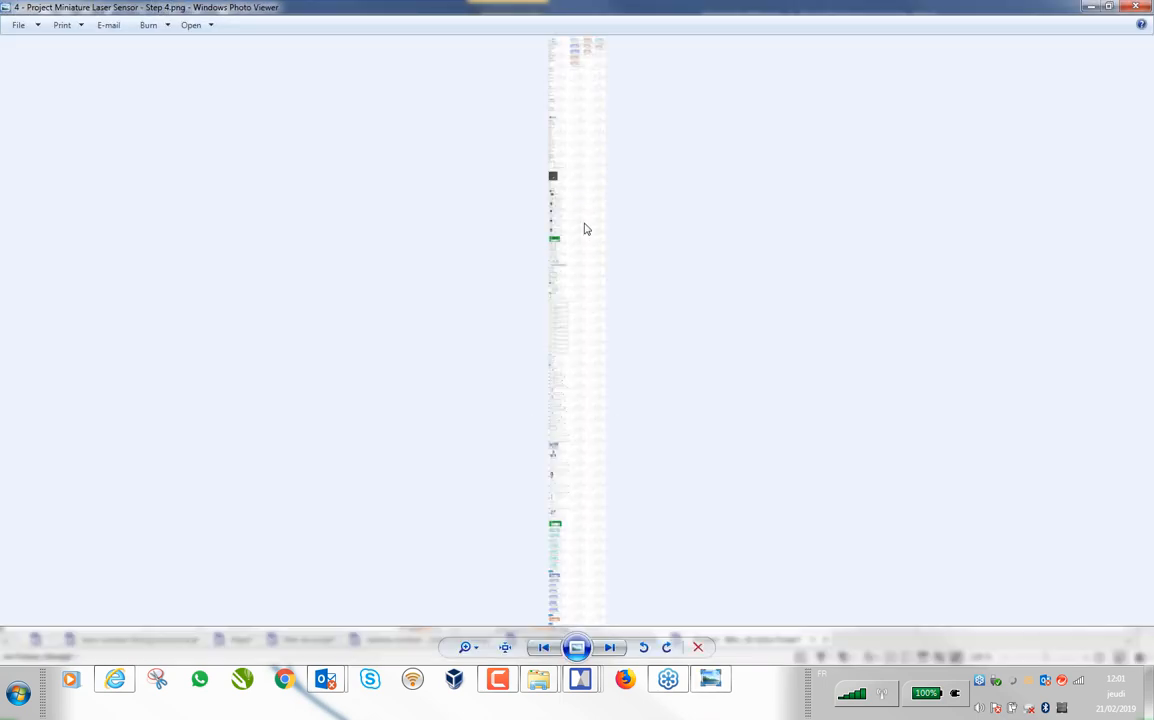
pyautogui.click(1136, 8)
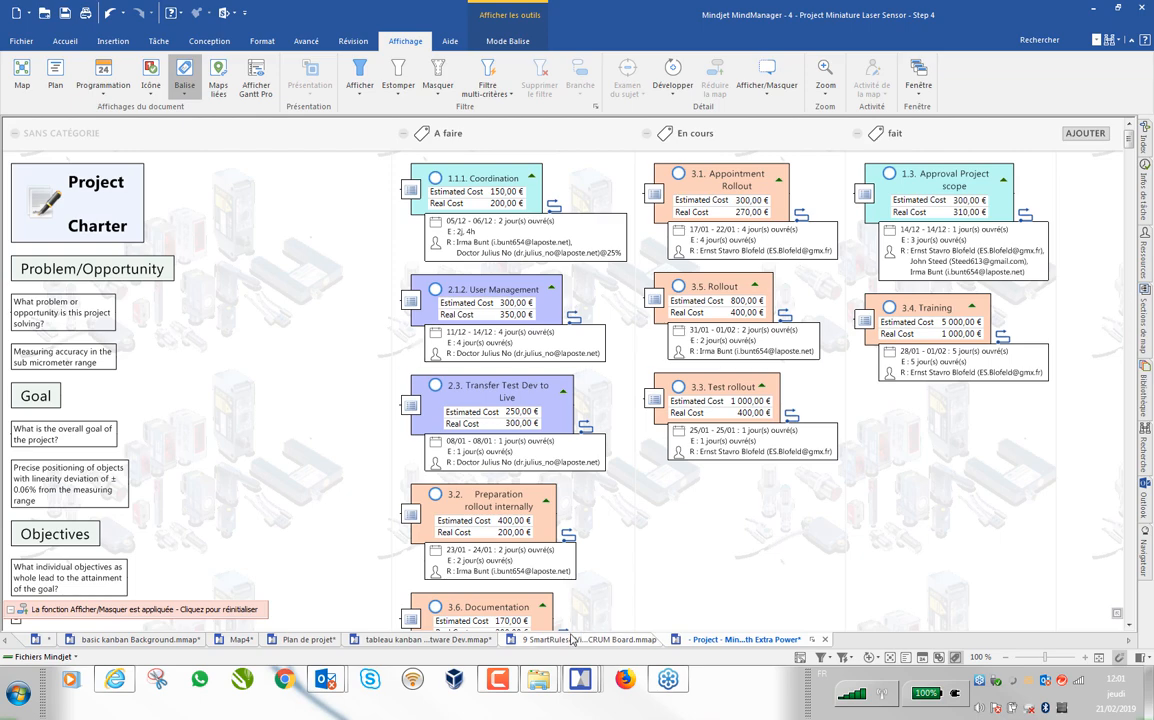
# Step: Display Map4 in the tag view and start its image export as Map4.png
pyautogui.click(250, 640)
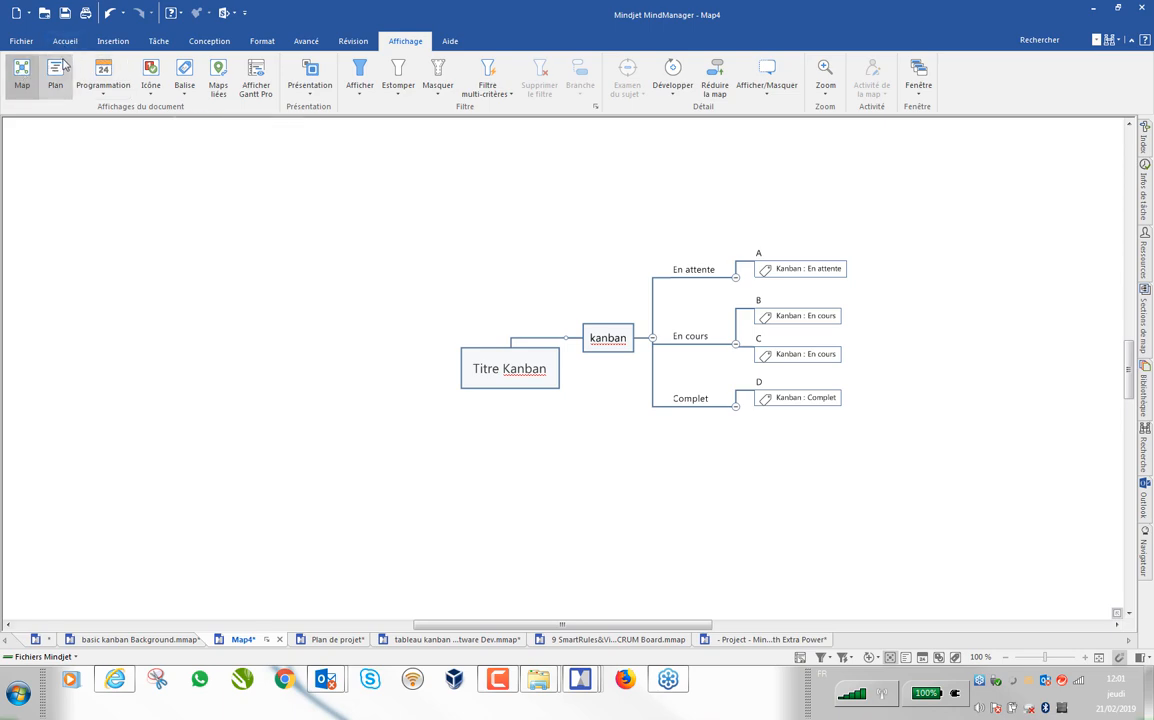
pyautogui.click(185, 75)
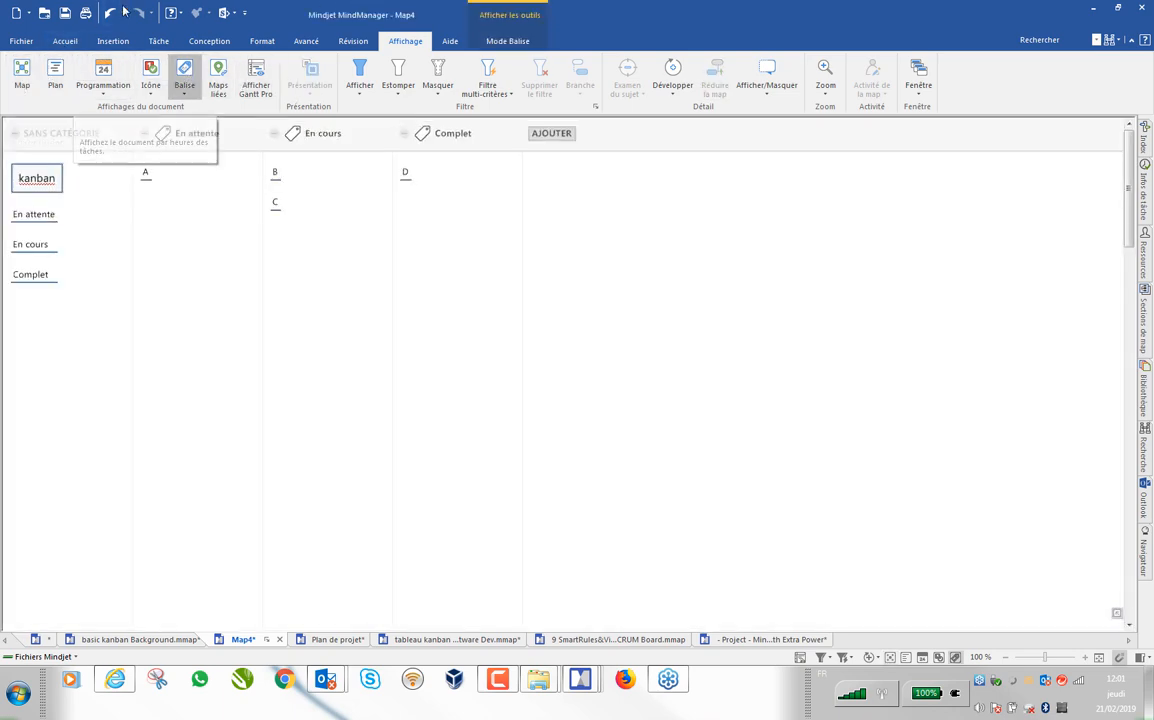
pyautogui.click(24, 41)
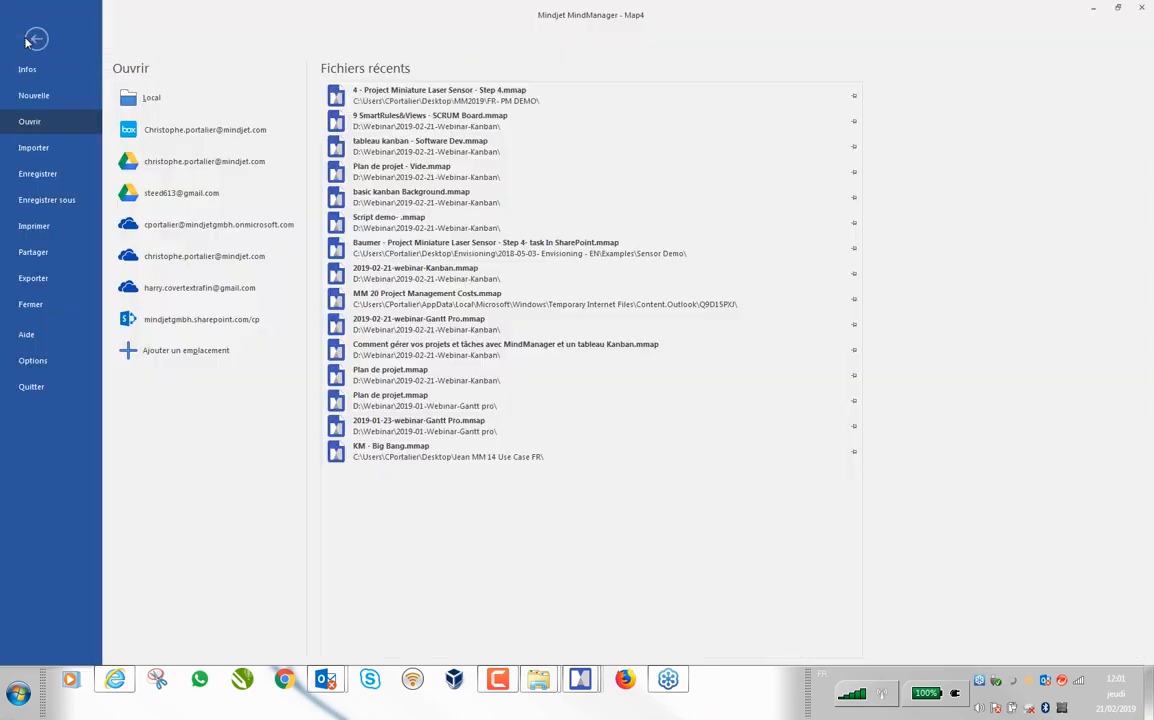
pyautogui.click(42, 284)
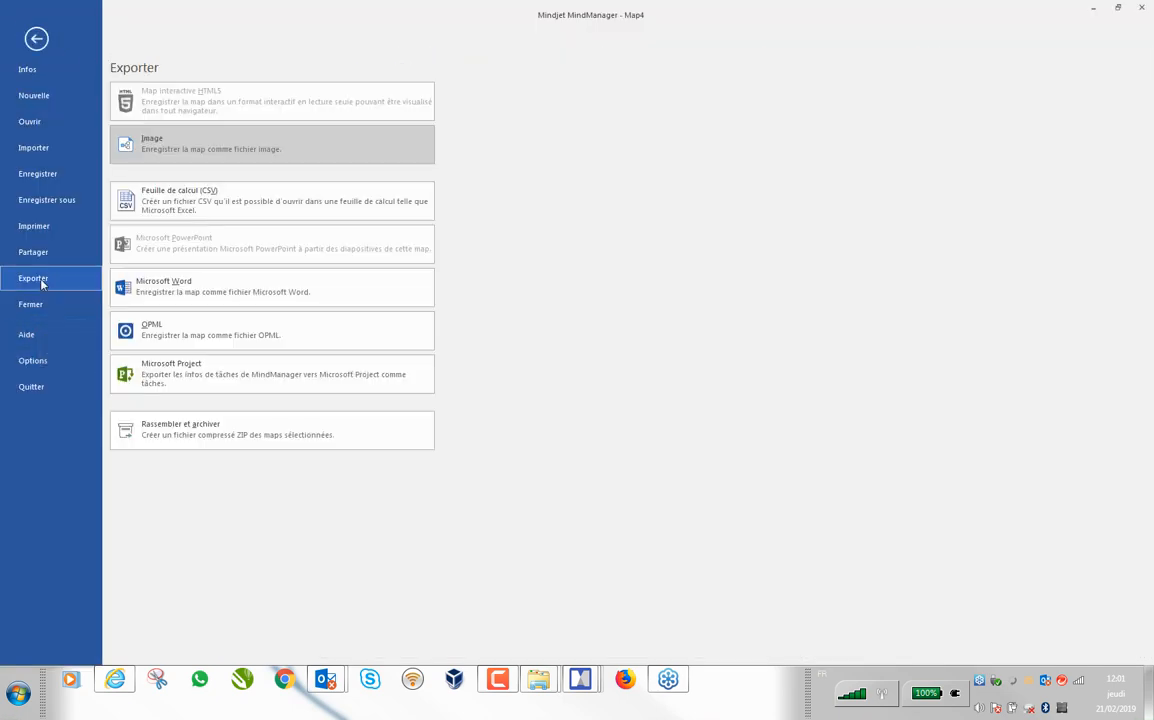
pyautogui.click(197, 150)
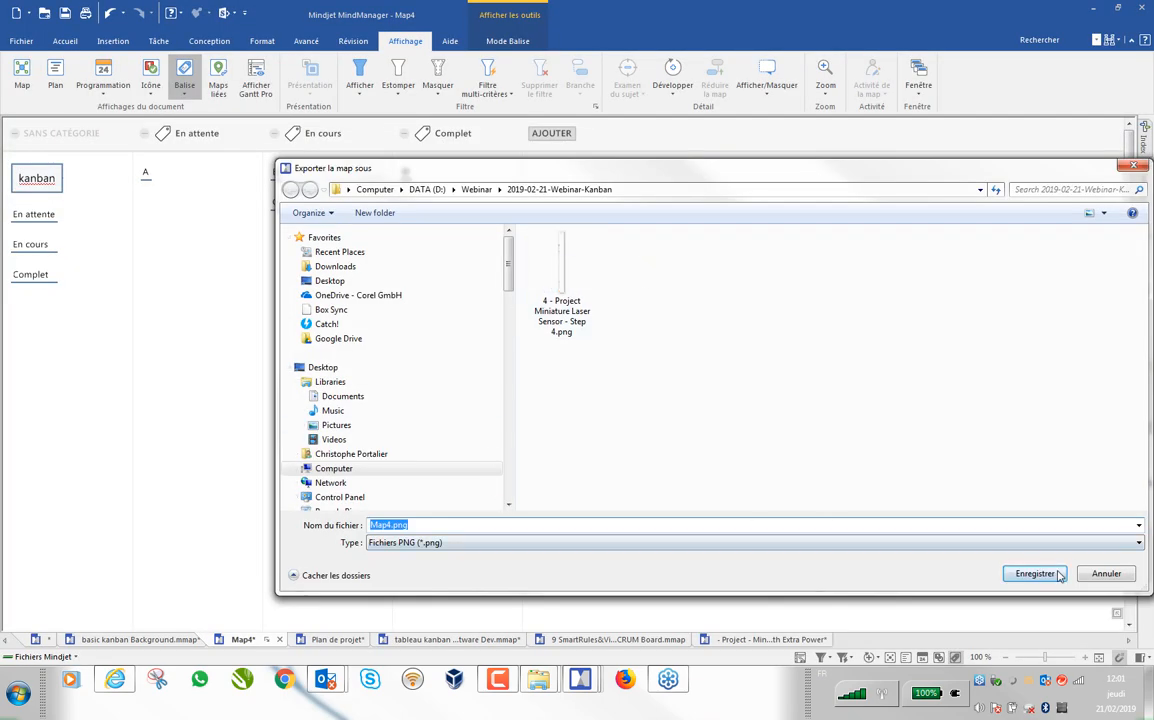
pyautogui.click(1059, 575)
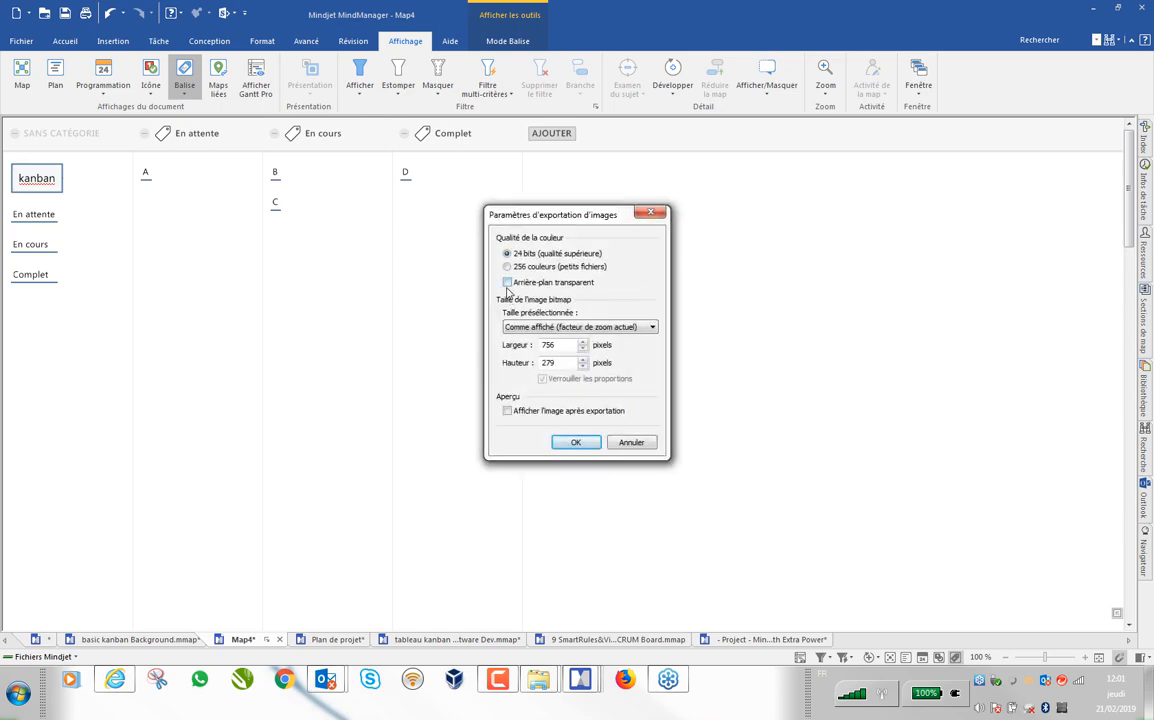
# Step: Complete the Map4 export with the image shown after exporting, and close the picture after viewing it
pyautogui.click(509, 411)
pyautogui.click(577, 442)
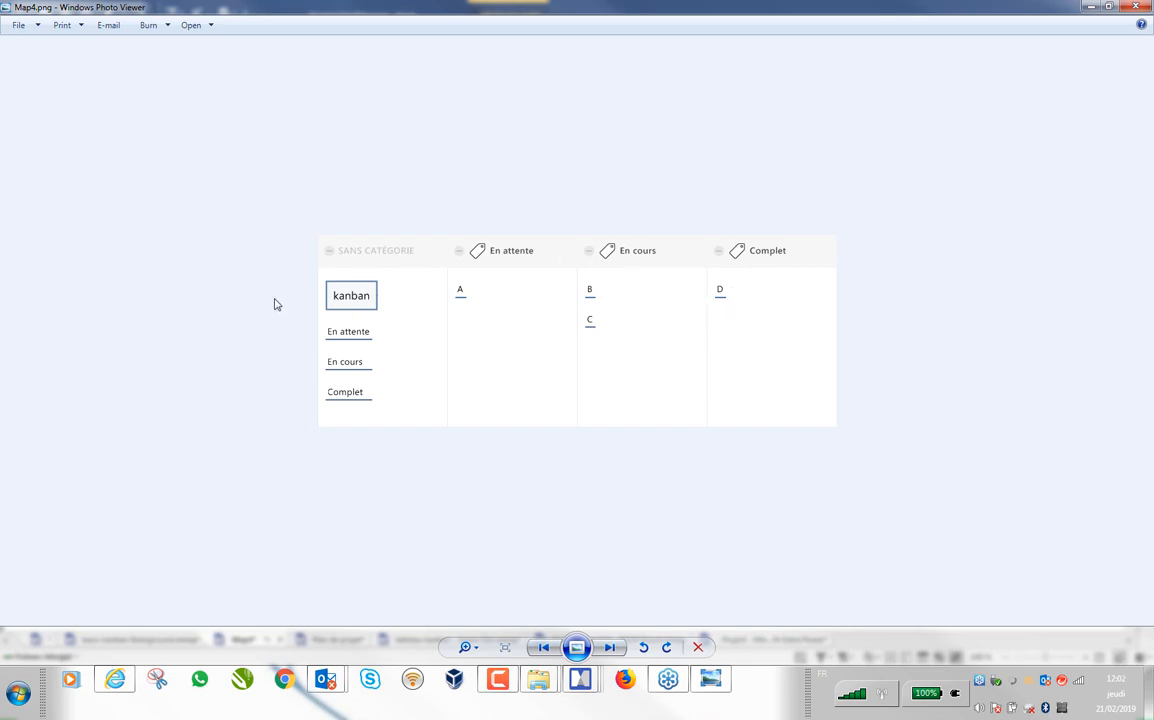
pyautogui.click(1138, 7)
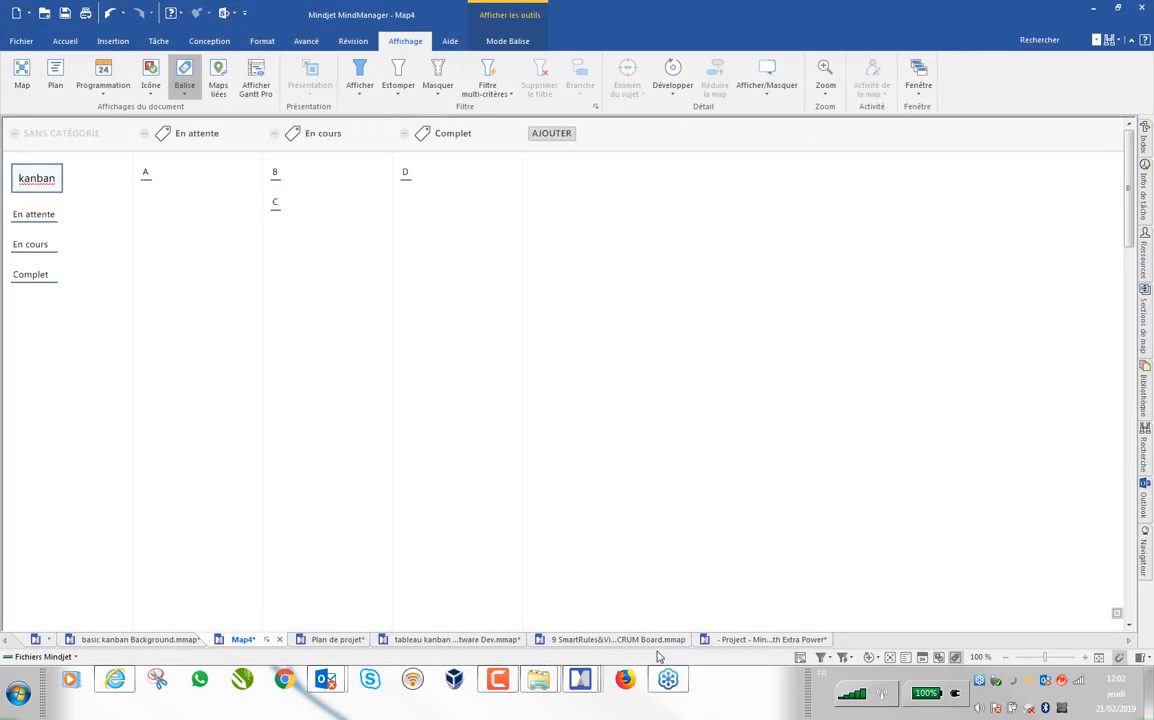
# Step: Export the SCRUM board map as an interactive HTML5 map named 9 SmartRules&Views - SCRUM Board.html
pyautogui.click(610, 639)
pyautogui.scroll(2, 425, 235)
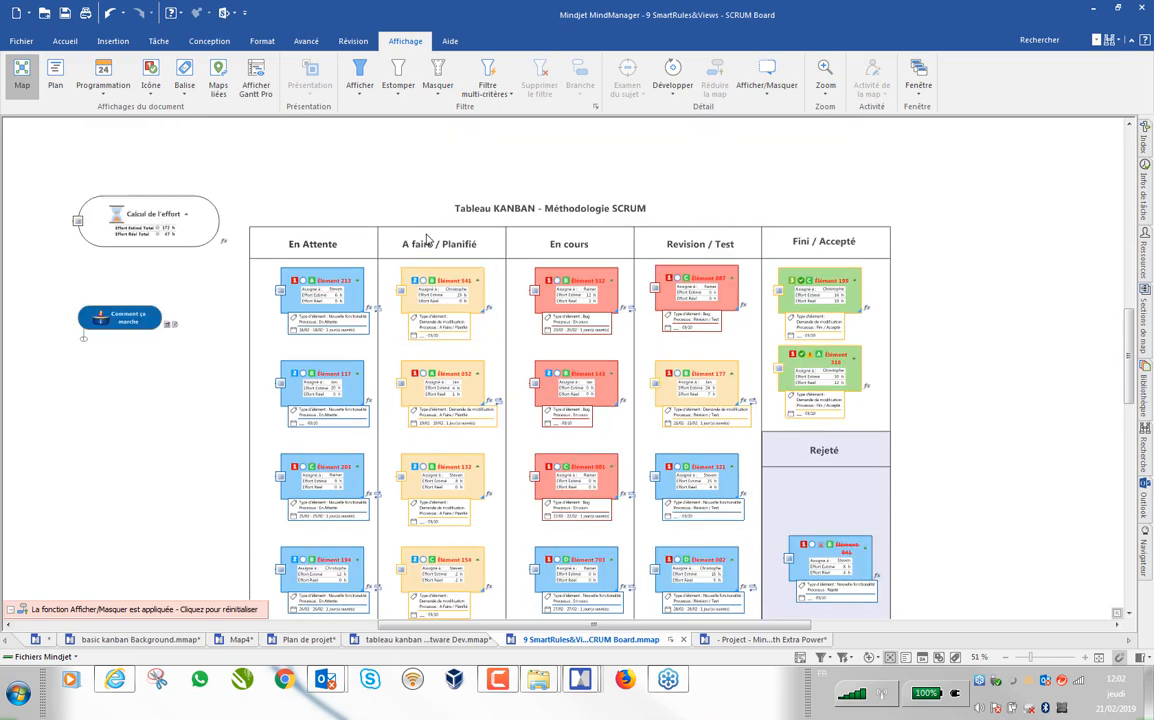
pyautogui.scroll(-1, 935, 324)
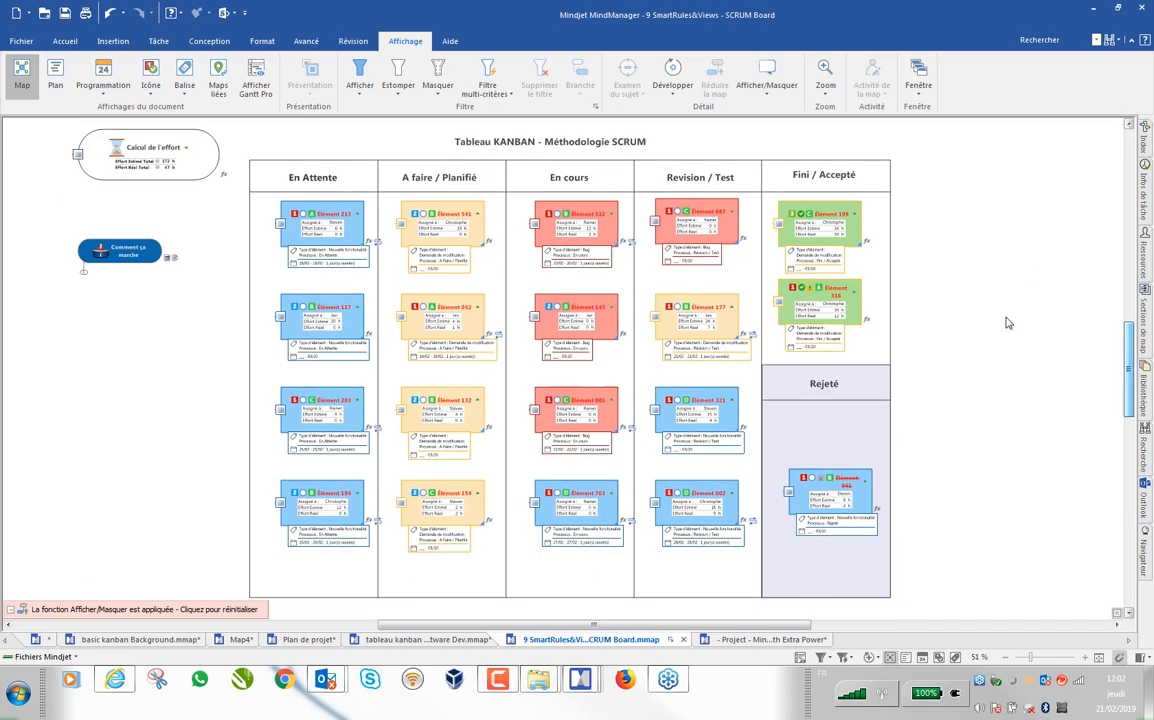
pyautogui.scroll(2, 948, 288)
pyautogui.scroll(-2, 952, 291)
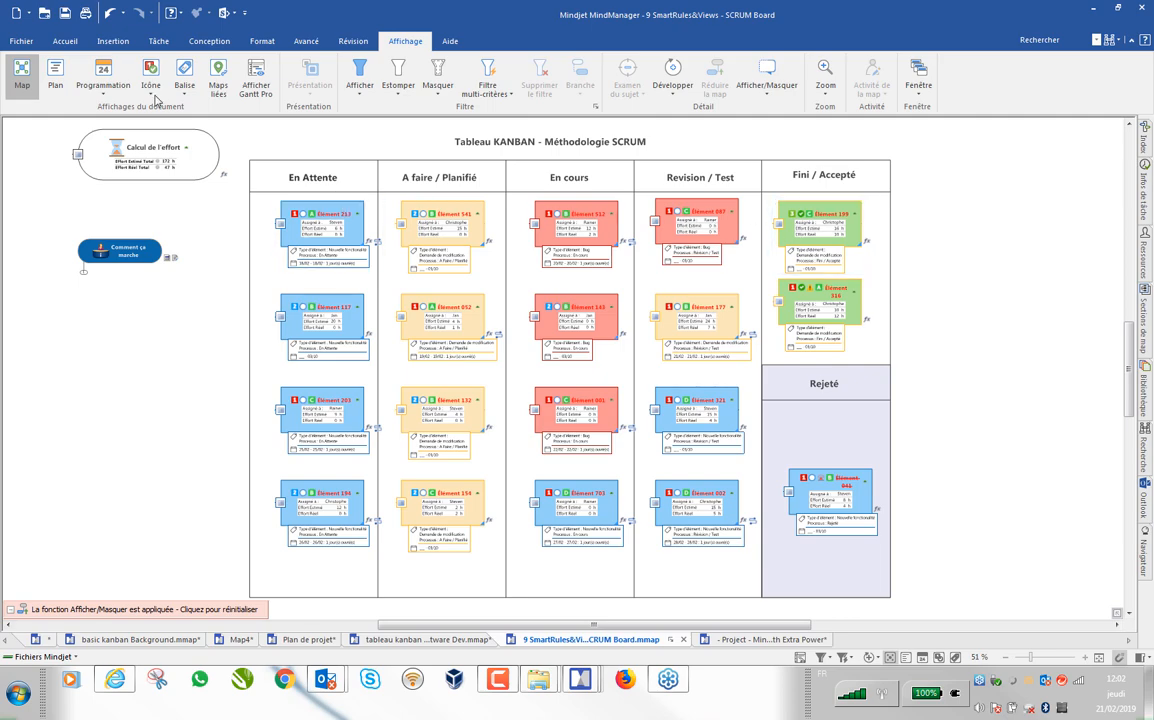
pyautogui.click(20, 42)
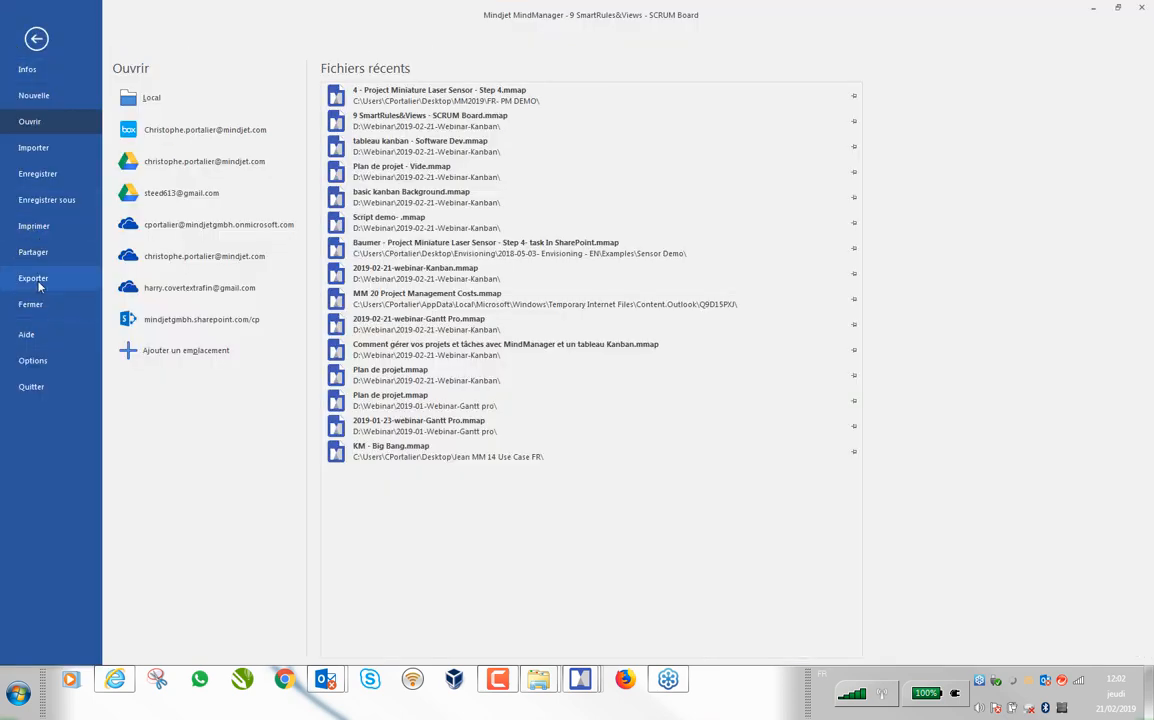
pyautogui.click(40, 285)
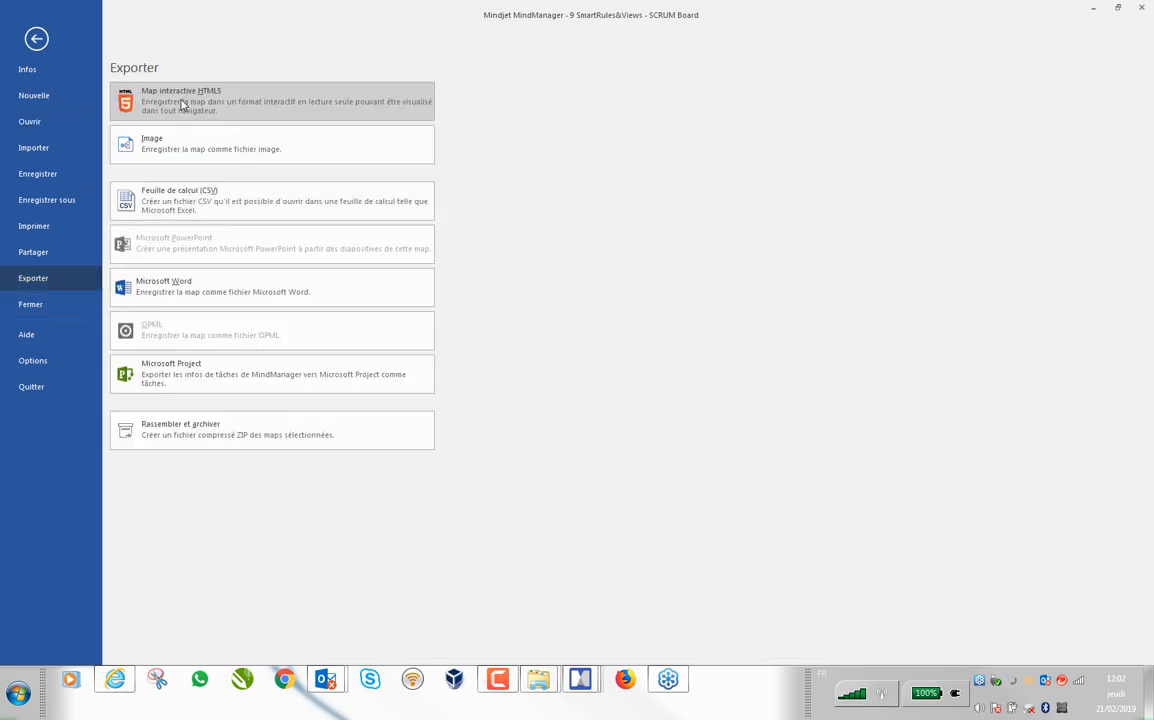
pyautogui.press('Escape')
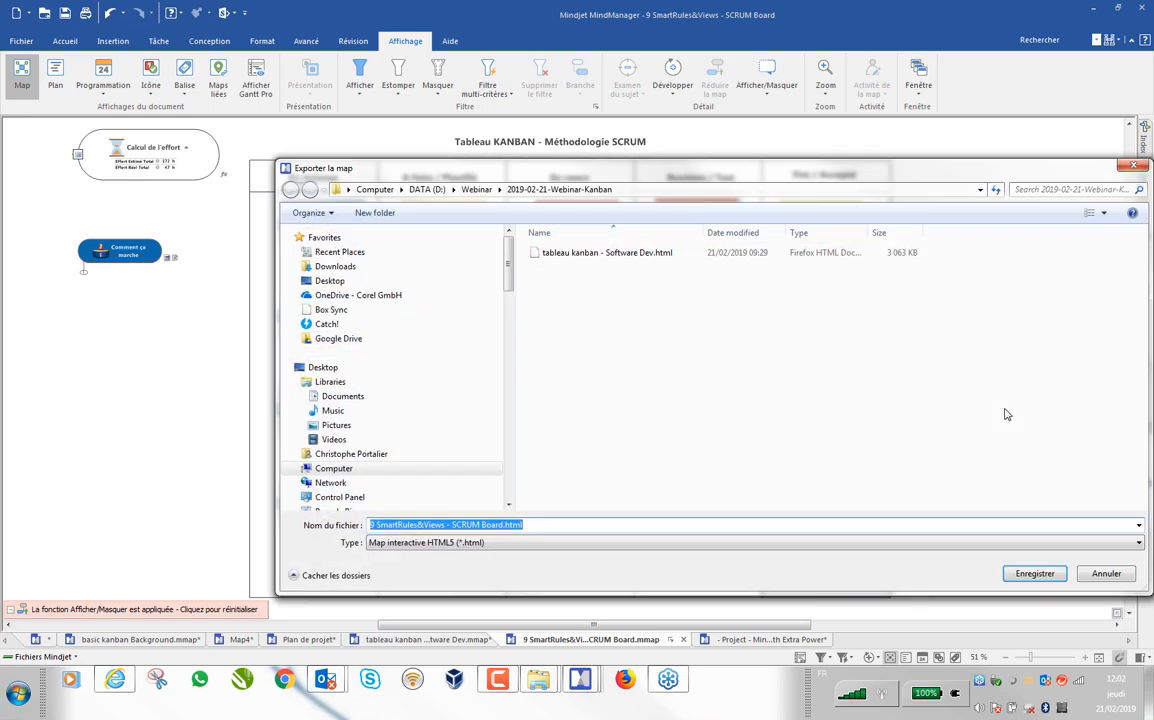
pyautogui.click(1032, 573)
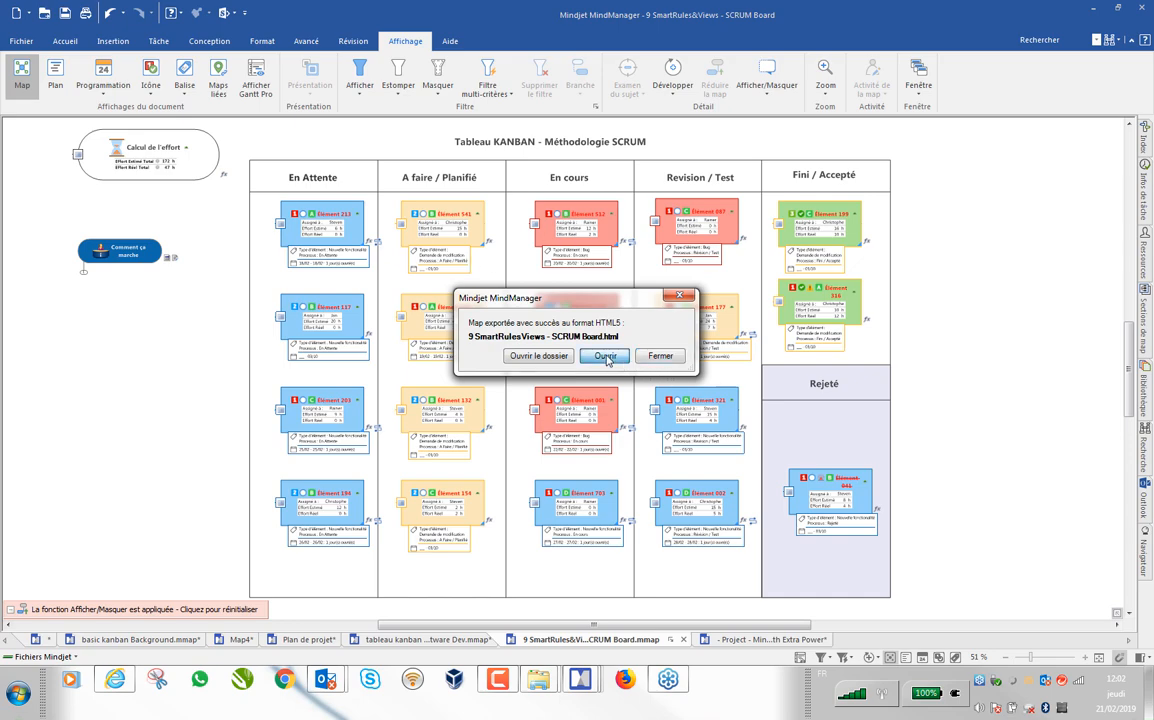
# Step: Open the exported HTML5 map in the browser and examine the SCRUM board enlarged to 140%
pyautogui.click(608, 358)
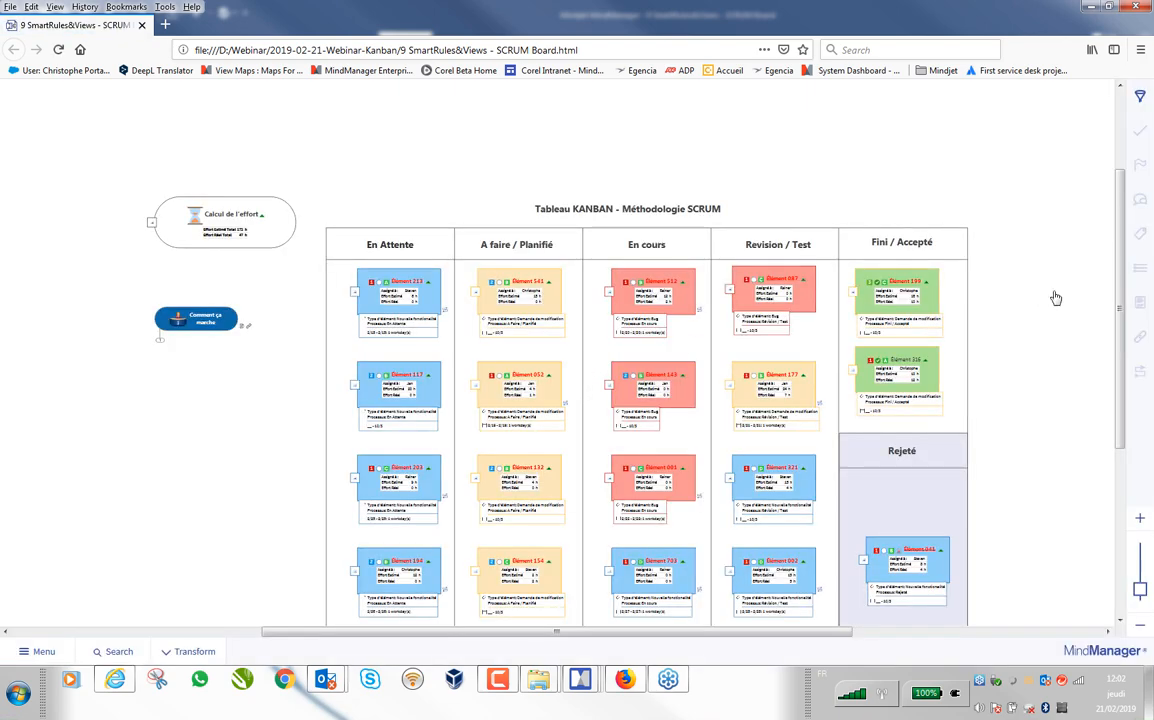
pyautogui.scroll(-1, 1121, 295)
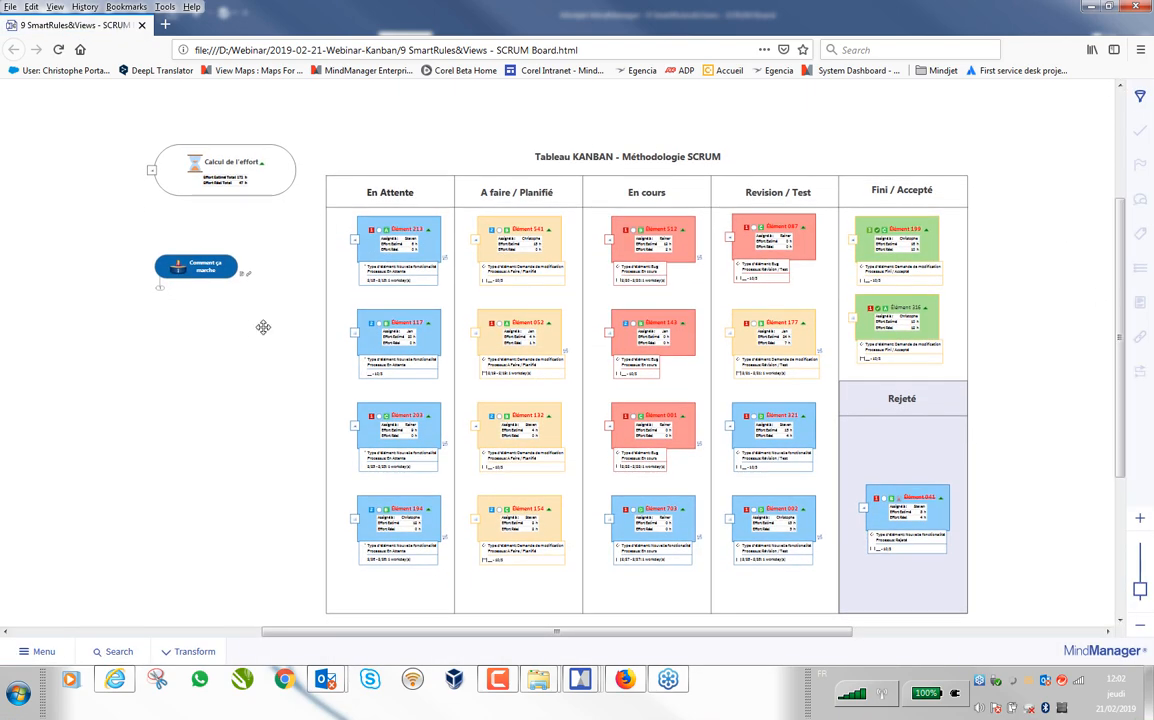
pyautogui.keyDown('ctrl'); pyautogui.scroll(3, 275, 235); pyautogui.keyUp('ctrl')
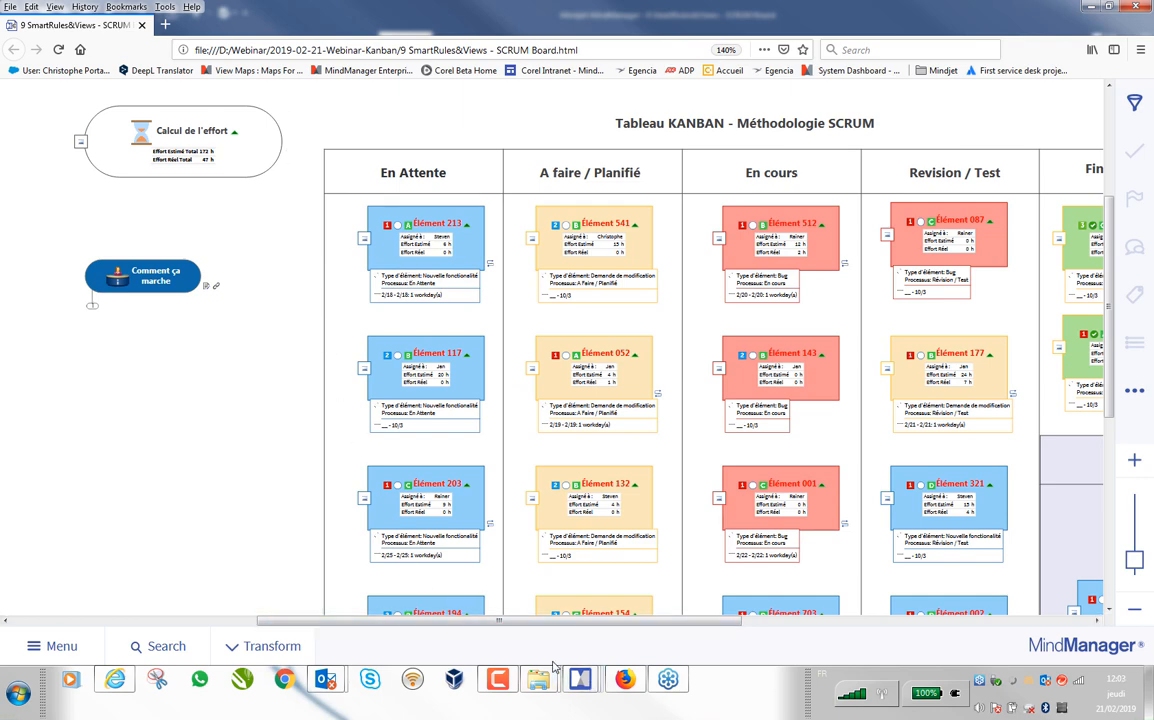
# Step: Switch back to the SCRUM Board map in MindManager and look over the destinations for sending the Élément 052 card
pyautogui.moveTo(580, 680)
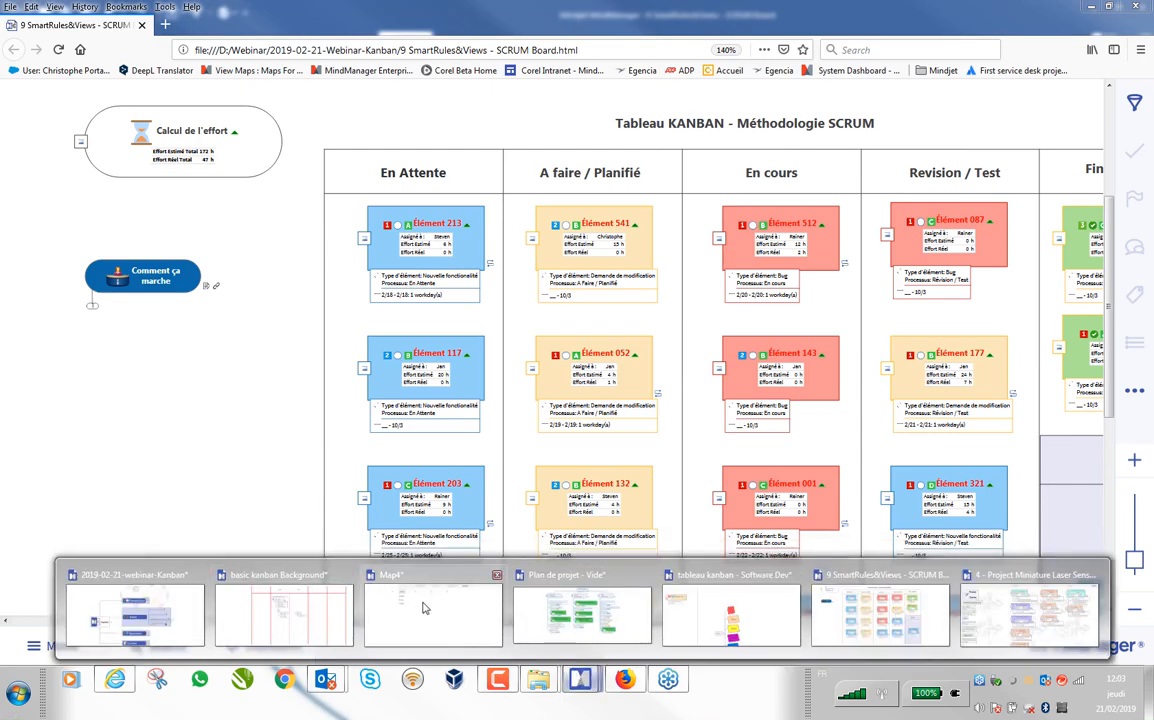
pyautogui.click(899, 607)
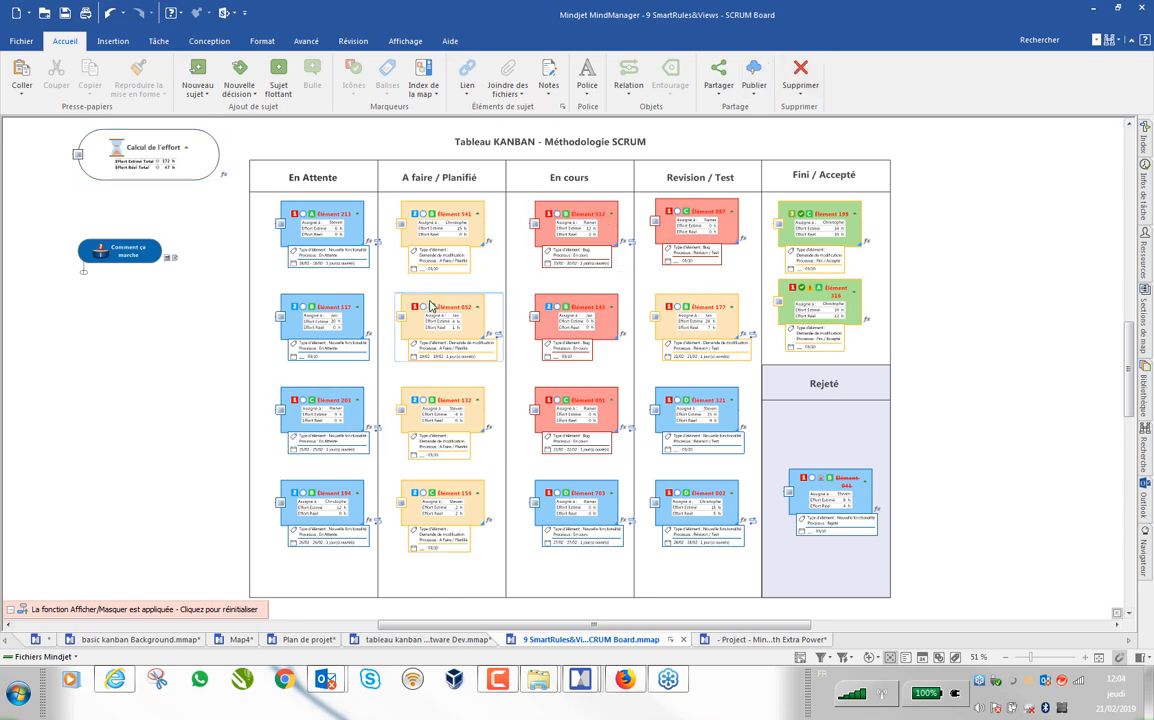
pyautogui.moveTo(427, 304); pyautogui.dragTo(431, 305)
pyautogui.rightClick(431, 303)
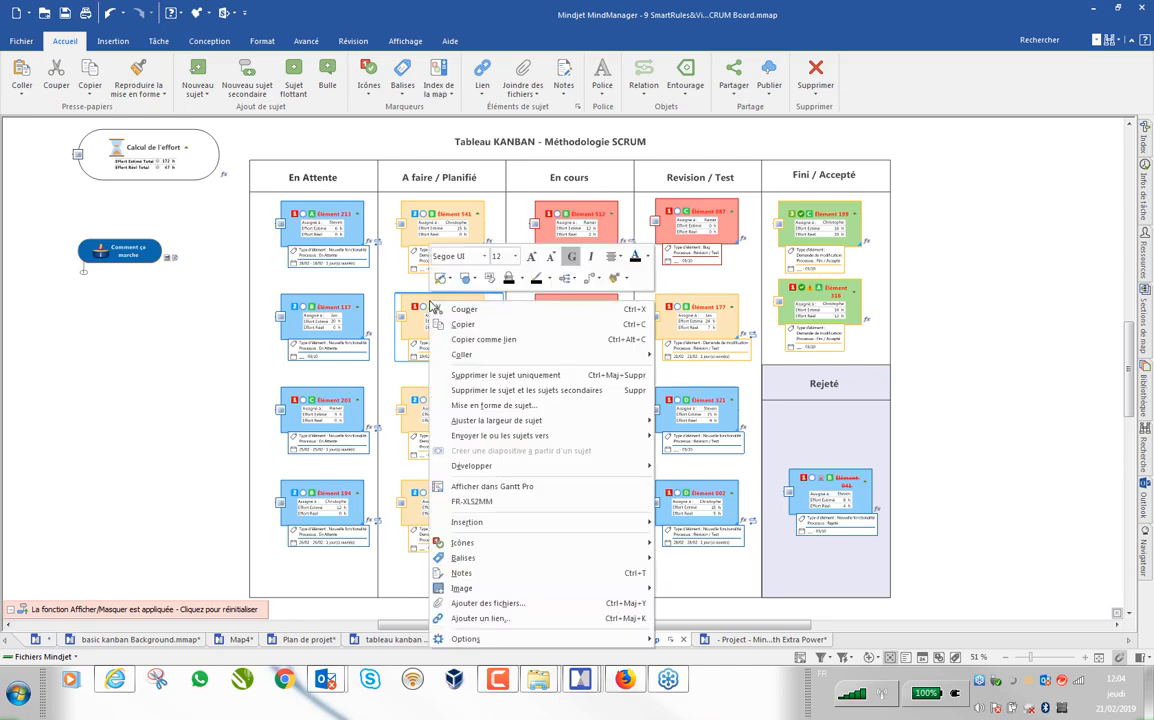
pyautogui.moveTo(519, 428)
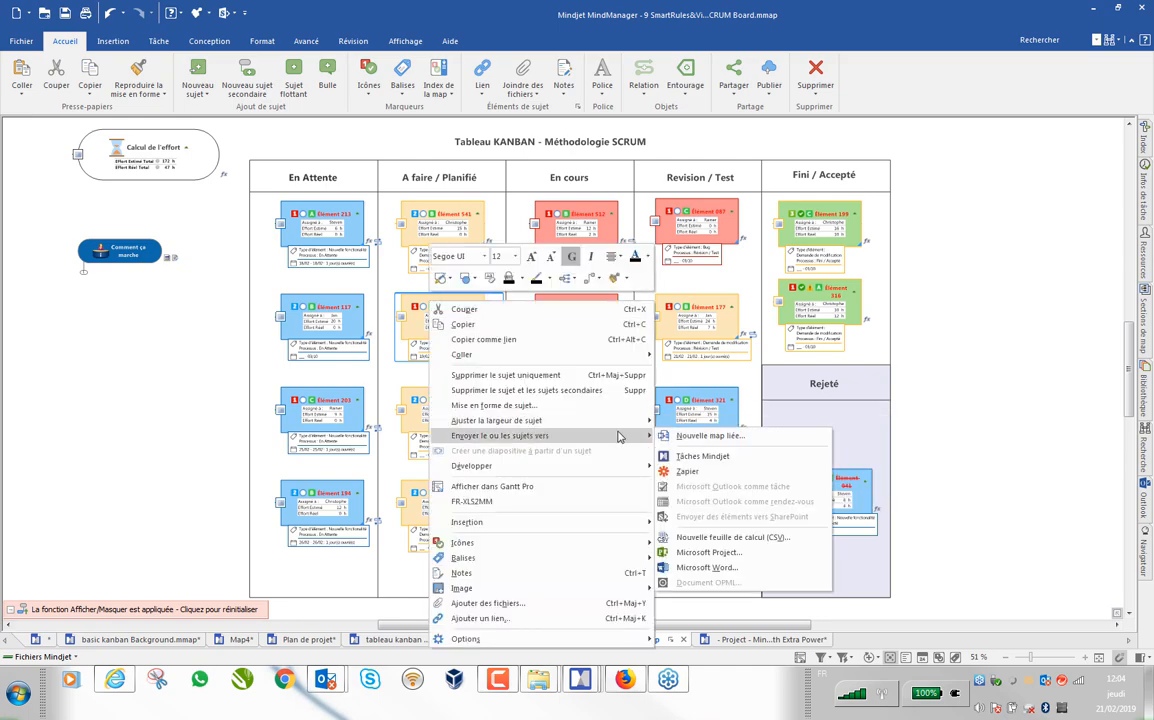
pyautogui.click(360, 394)
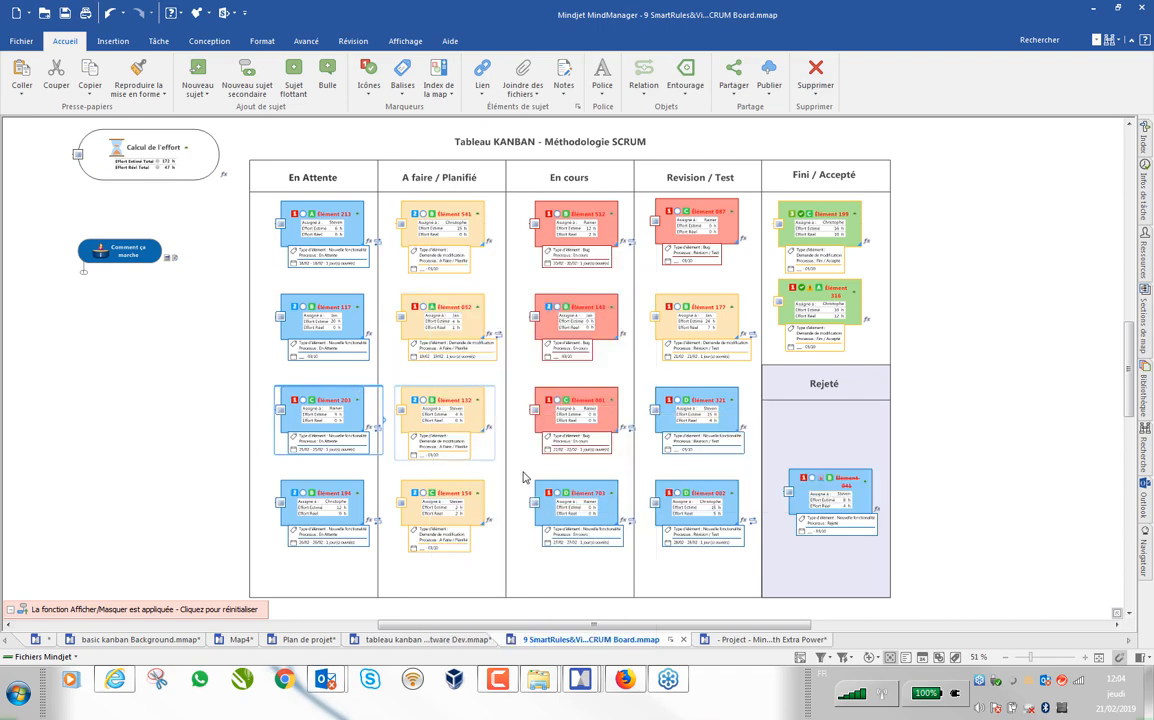
# Step: Display Map4 and review the destinations available for sending topic B, such as Outlook and SharePoint
pyautogui.click(428, 639)
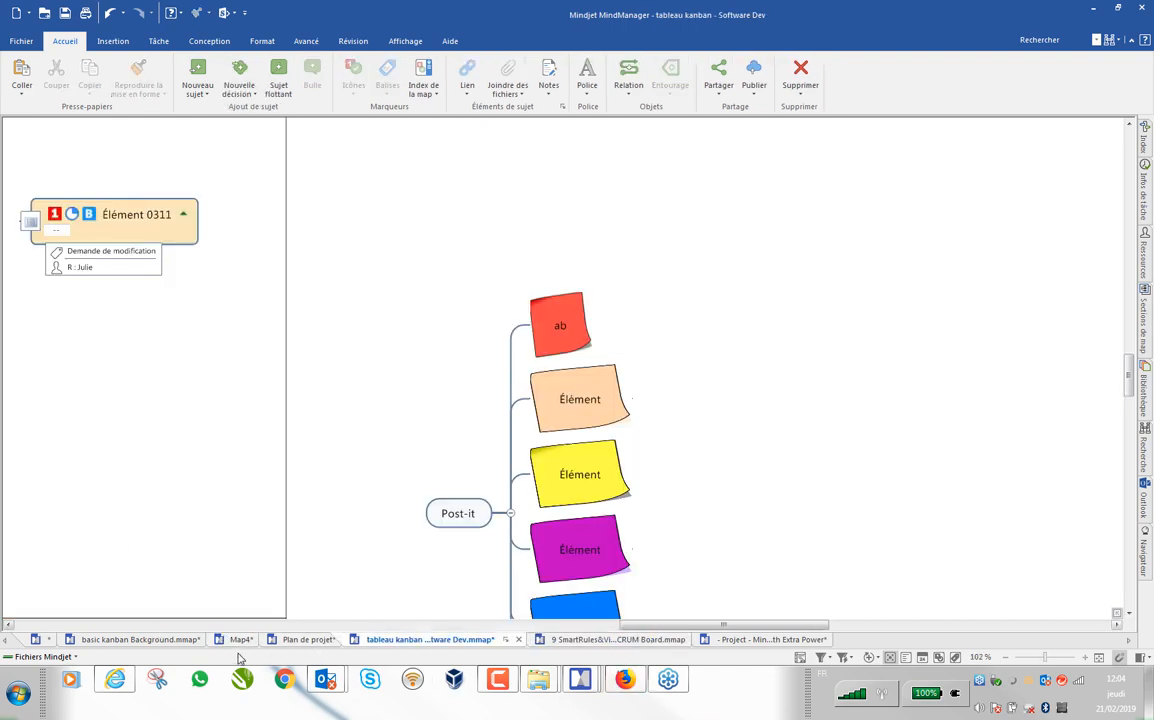
pyautogui.click(240, 640)
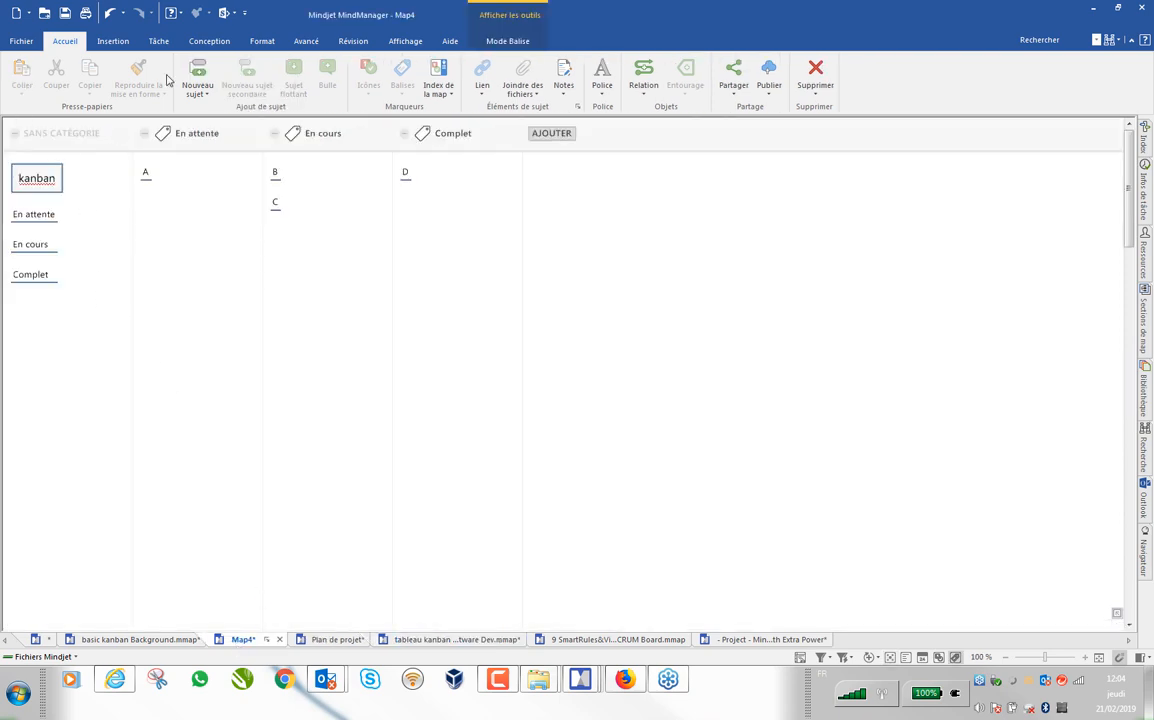
pyautogui.rightClick(276, 176)
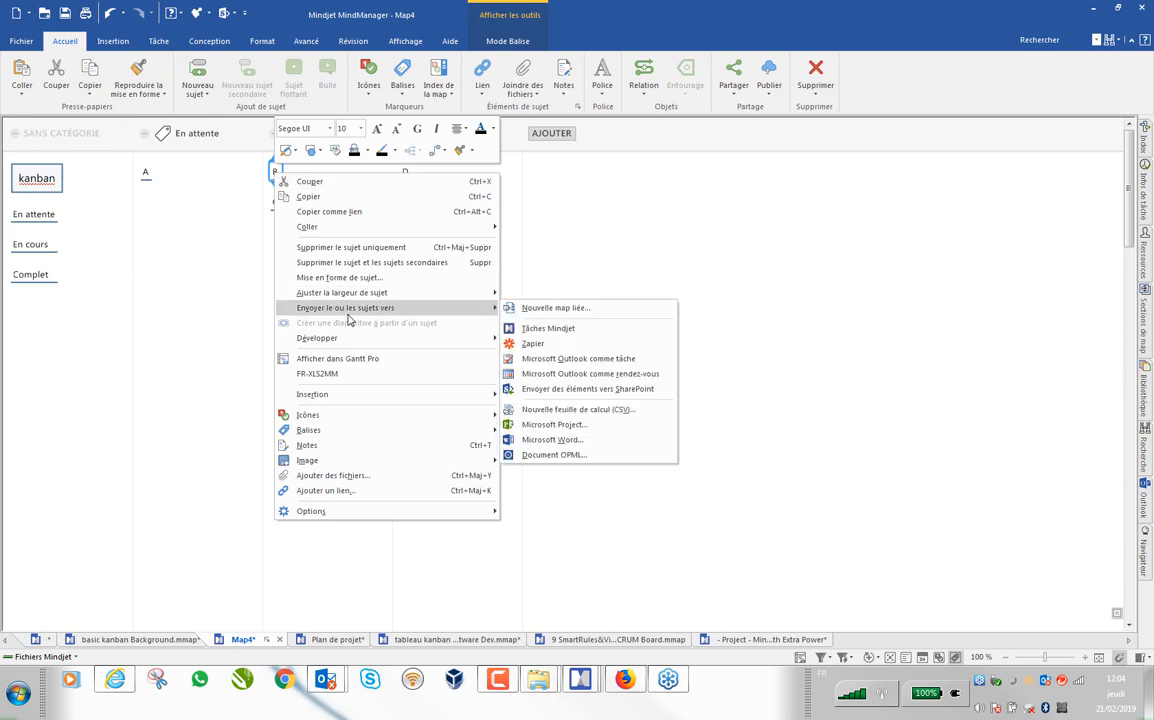
pyautogui.moveTo(480, 313)
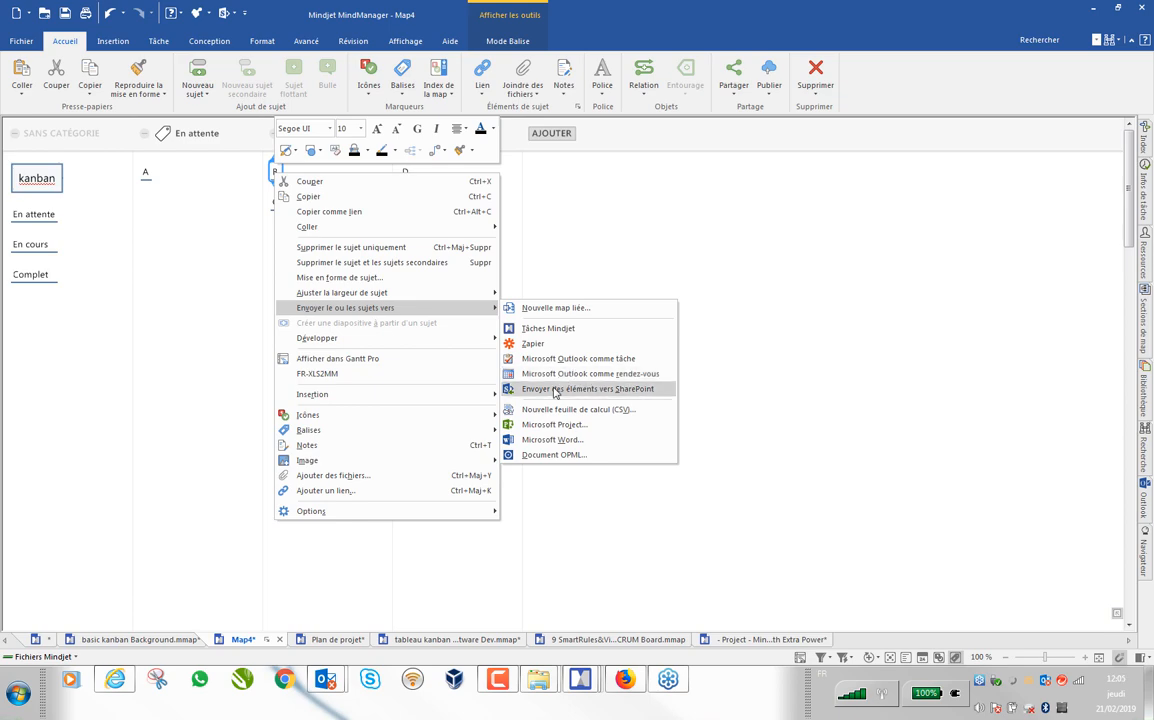
pyautogui.click(760, 419)
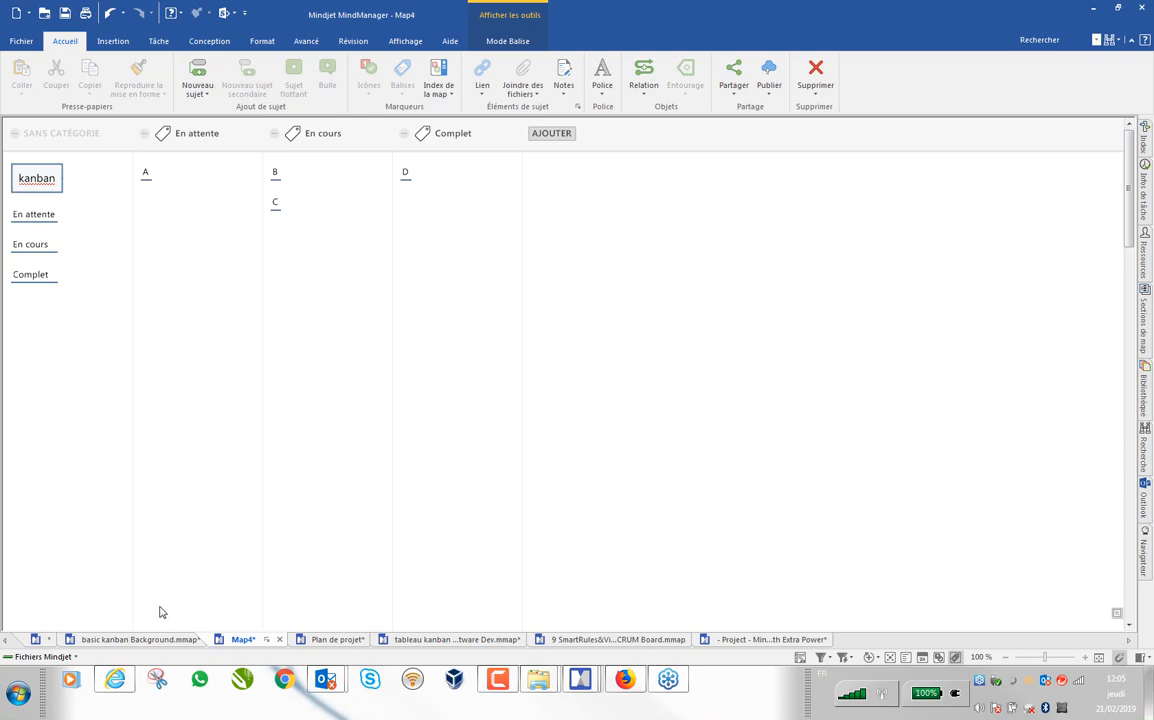
# Step: On the SCRUM Board map, add a floating topic in the empty area below the kanban table and give it four subtopics
pyautogui.click(727, 640)
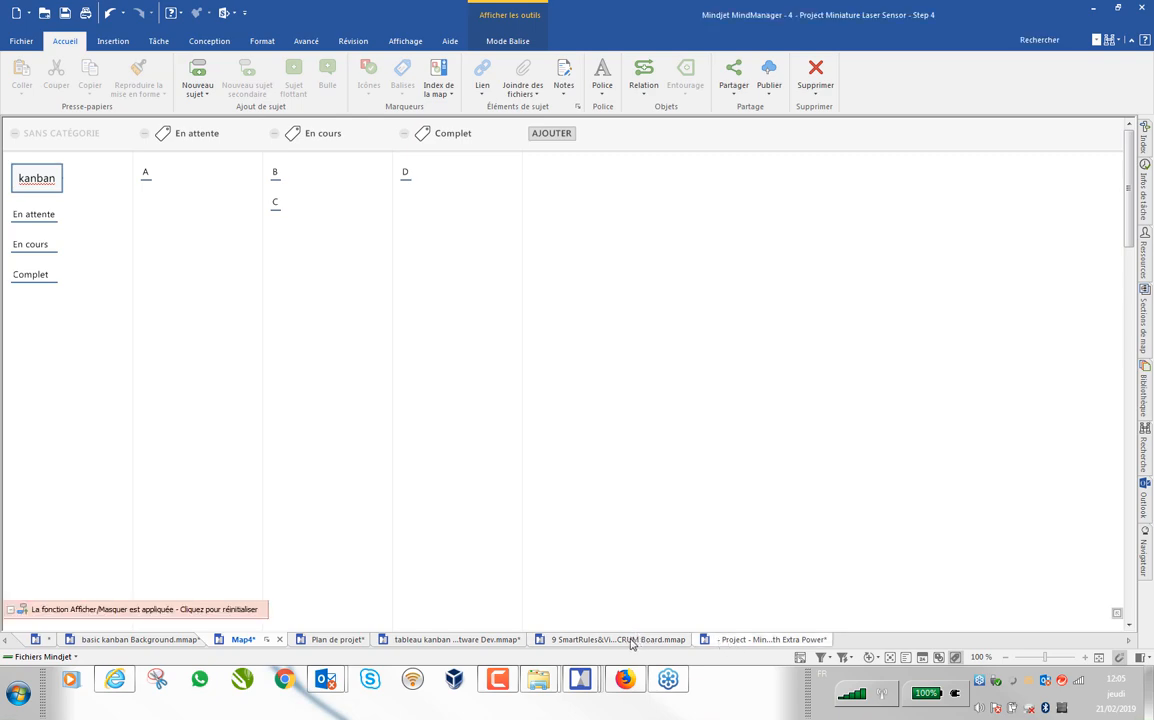
pyautogui.click(625, 640)
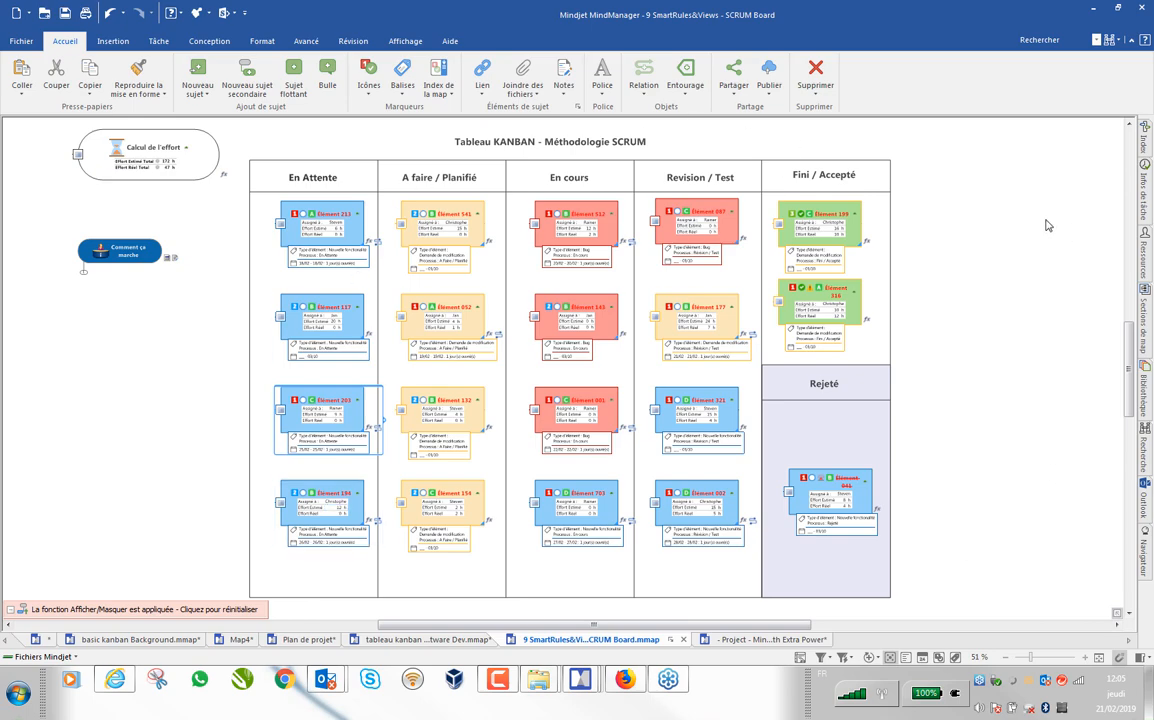
pyautogui.scroll(-5, 1016, 350)
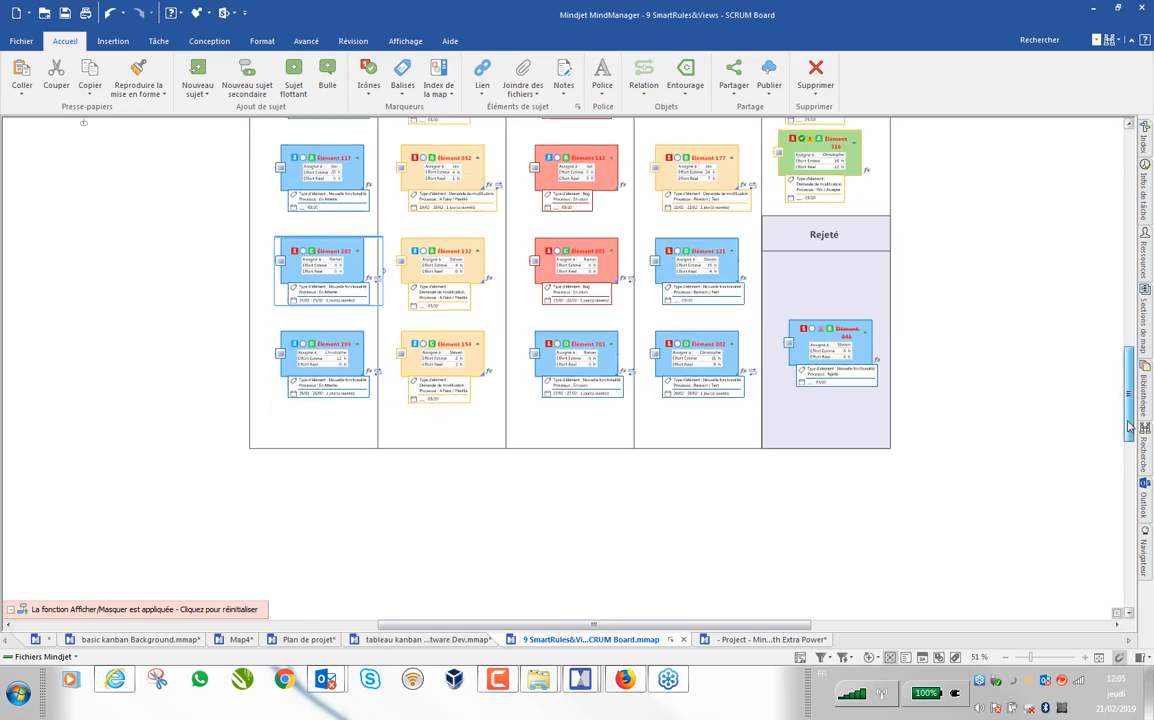
pyautogui.doubleClick(348, 379)
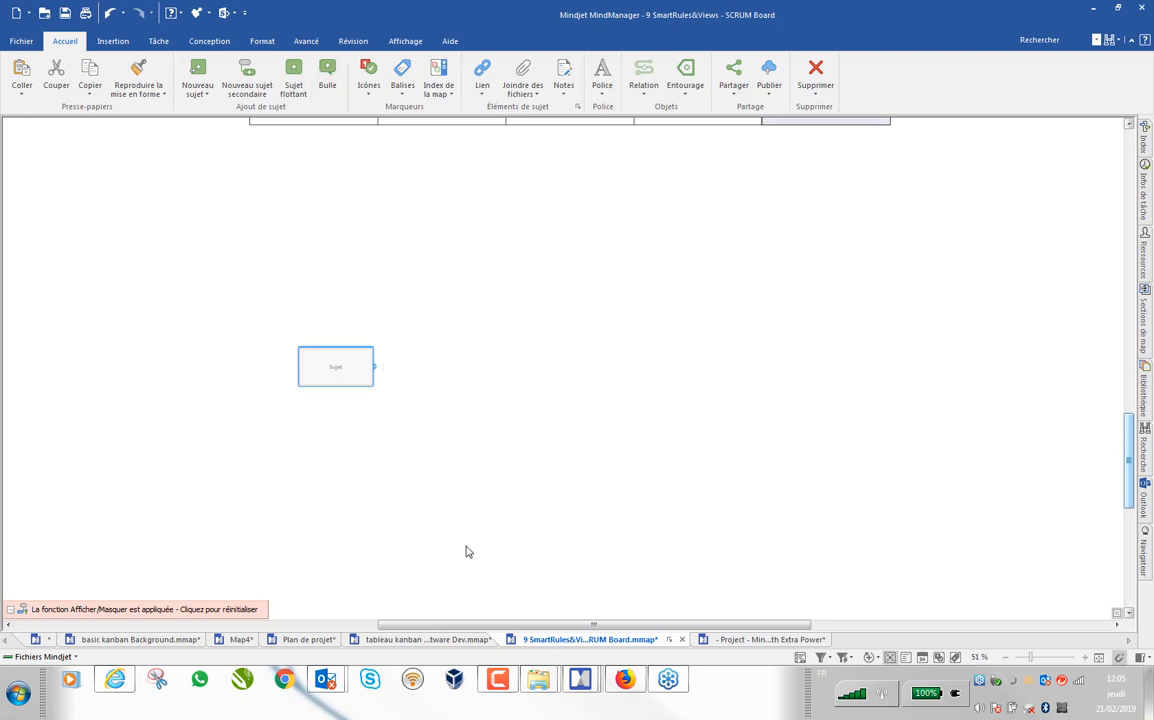
pyautogui.click(376, 368)
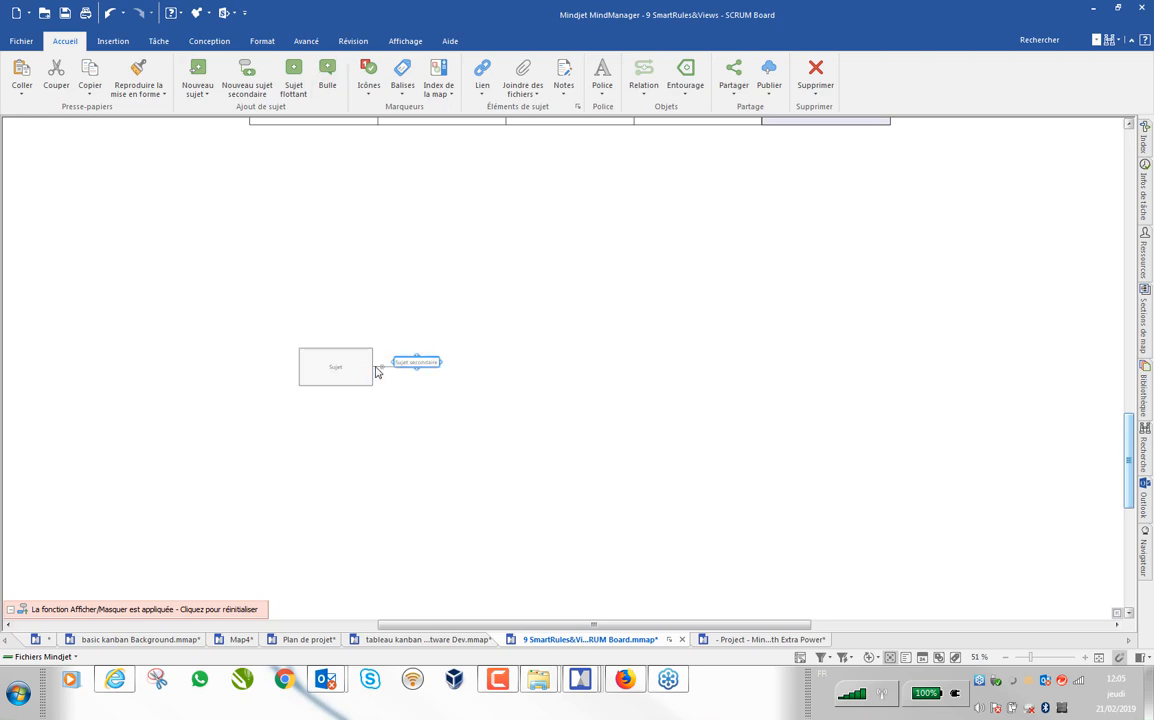
pyautogui.press('Return')
pyautogui.press('Return')
pyautogui.press('Return')
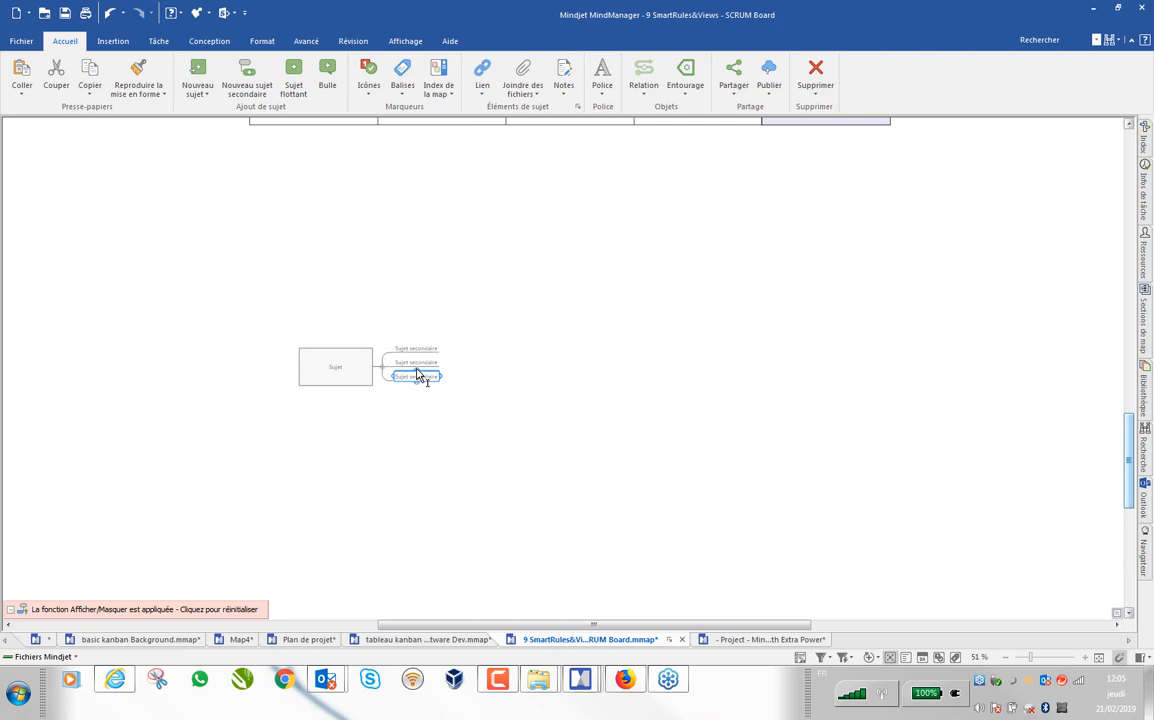
# Step: Add five second-level subtopics beneath the last subtopic of the new floating topic
pyautogui.press('Insert')
pyautogui.press('Return')
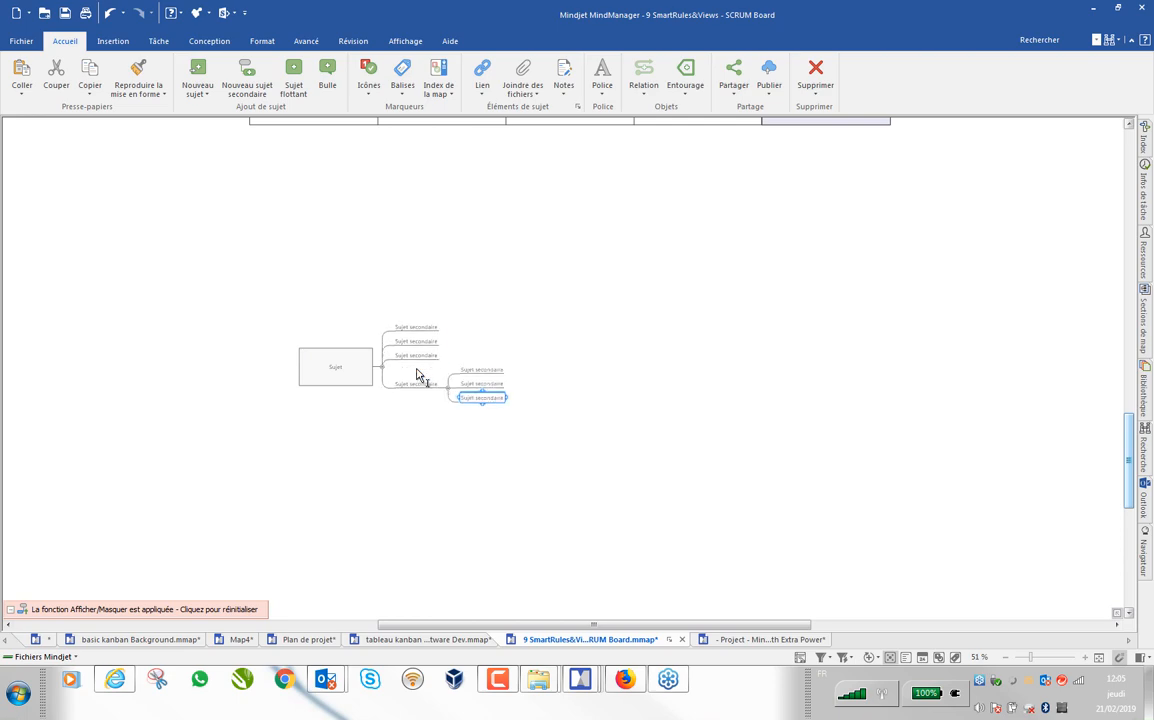
pyautogui.press('Return')
pyautogui.press('Return')
pyautogui.press('Return')
# Step: Add six third-level subtopics beneath the last second-level subtopic of the floating topic
pyautogui.press('Insert')
pyautogui.press('Return')
pyautogui.press('Return')
pyautogui.press('Return')
pyautogui.press('Return')
pyautogui.press('Return')
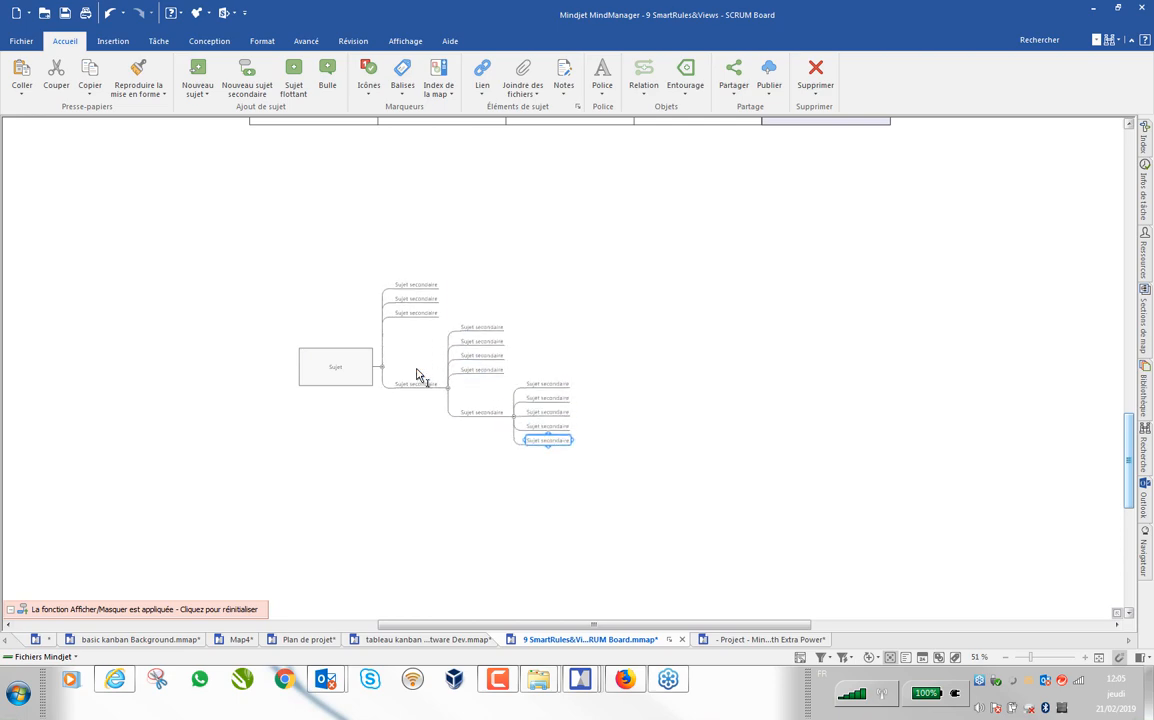
pyautogui.click(640, 330)
# Step: Copy the Élément 087 card in the Revision / Test column as a link
pyautogui.scroll(3, 620, 335)
pyautogui.scroll(-3, 608, 343)
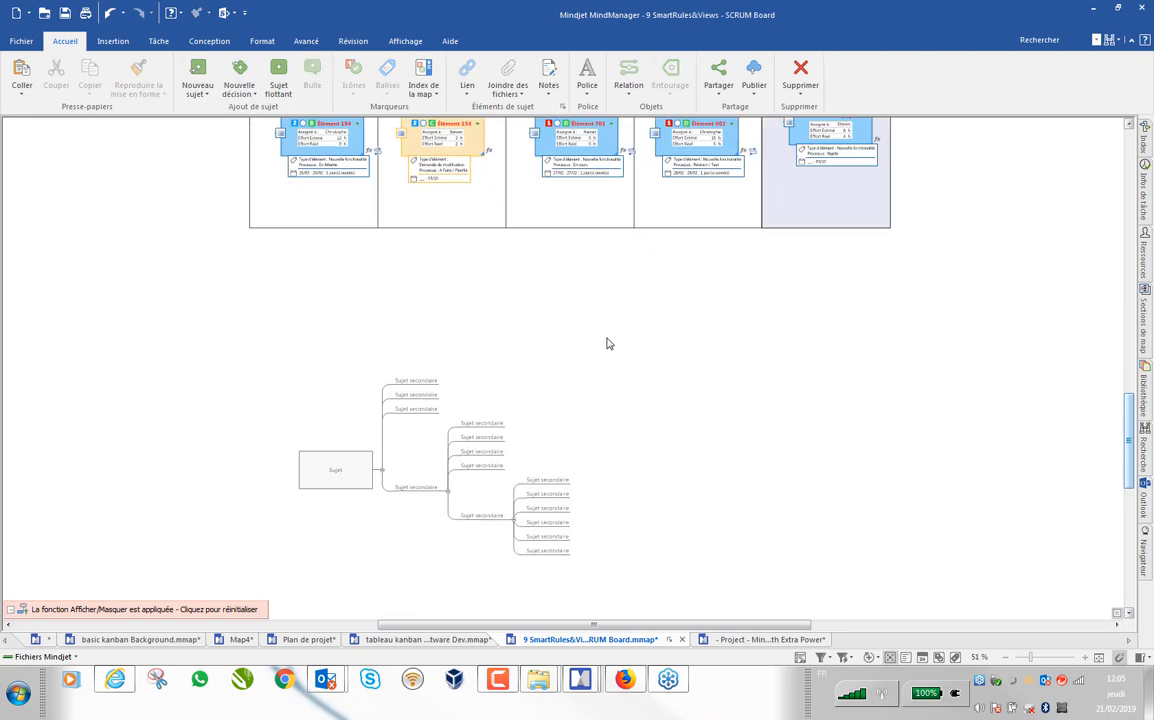
pyautogui.scroll(3, 541, 381)
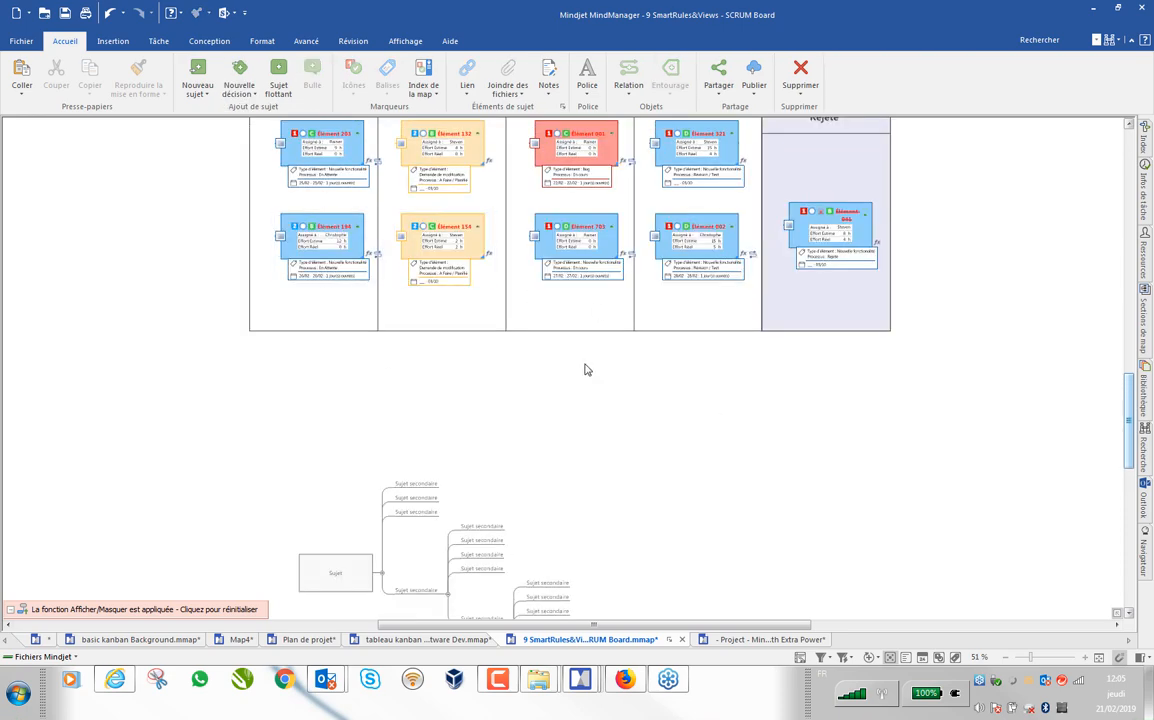
pyautogui.scroll(5, 585, 370)
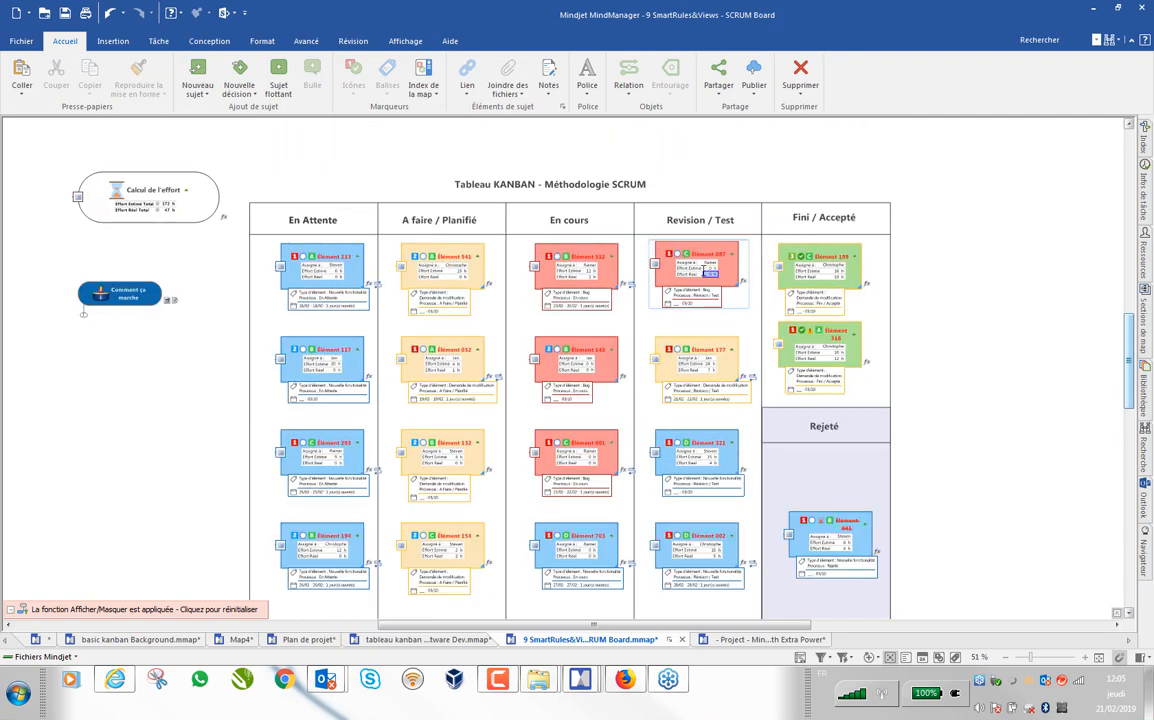
pyautogui.click(703, 254)
pyautogui.rightClick(703, 254)
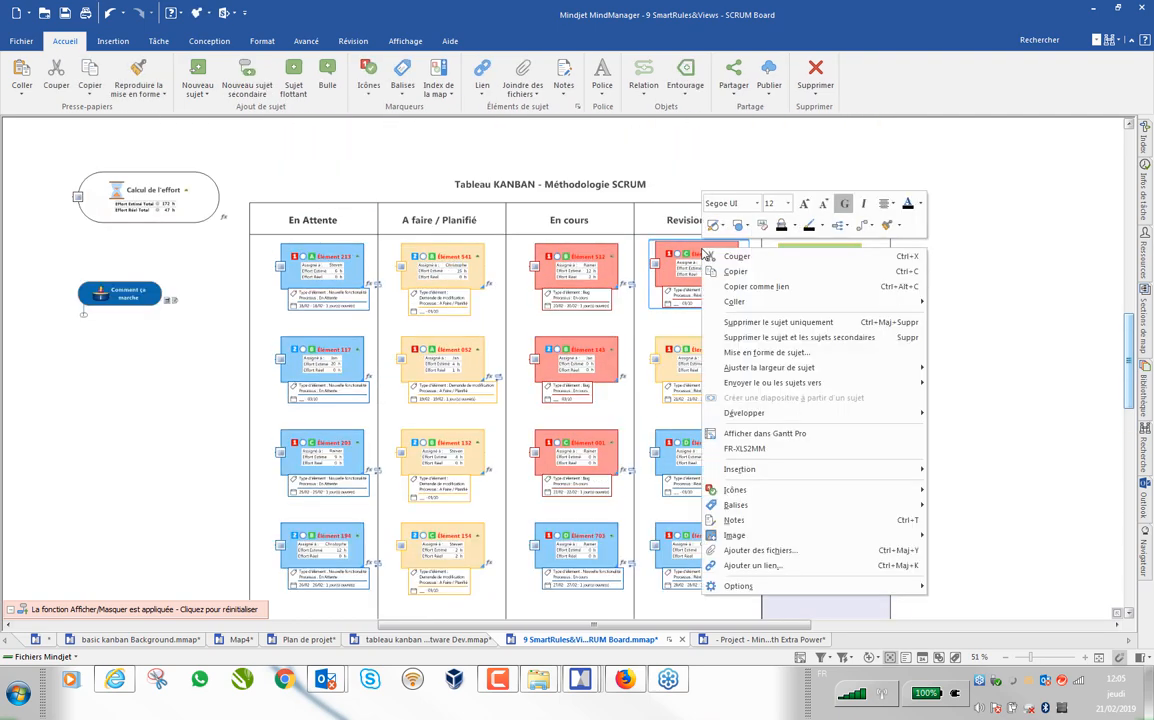
pyautogui.click(749, 289)
# Step: Paste the copied link onto the last third-level subtopic of the floating topic
pyautogui.scroll(-8, 960, 345)
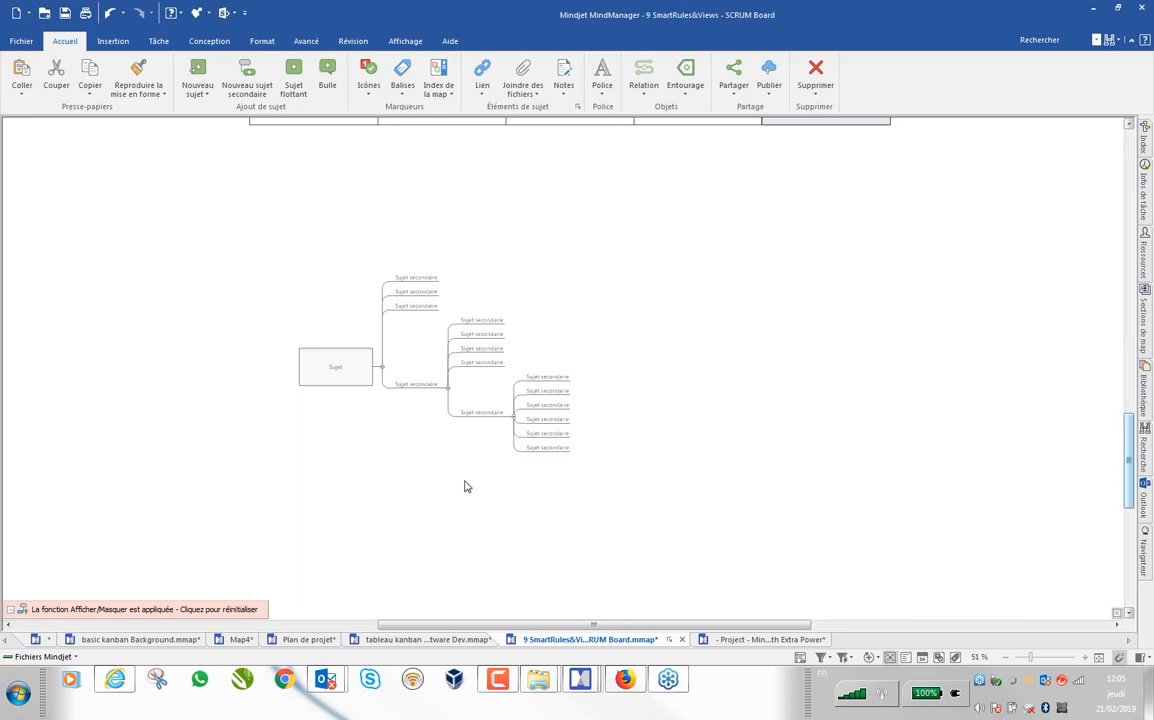
pyautogui.click(545, 452)
pyautogui.rightClick(545, 452)
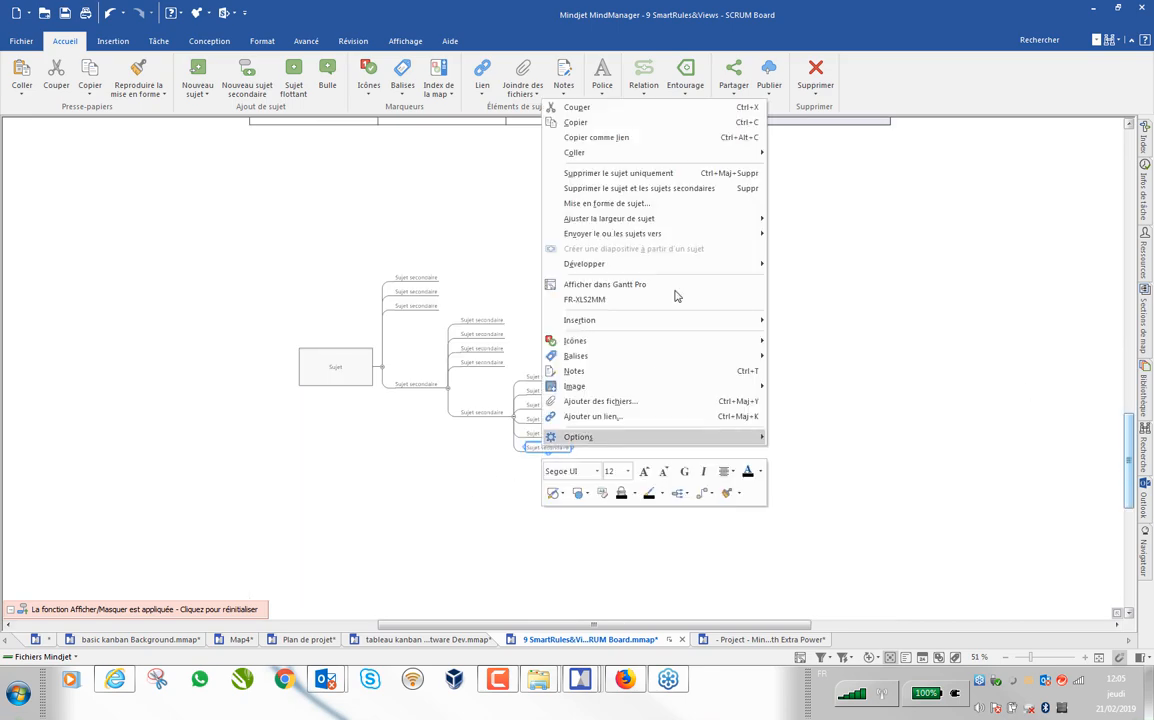
pyautogui.moveTo(597, 152)
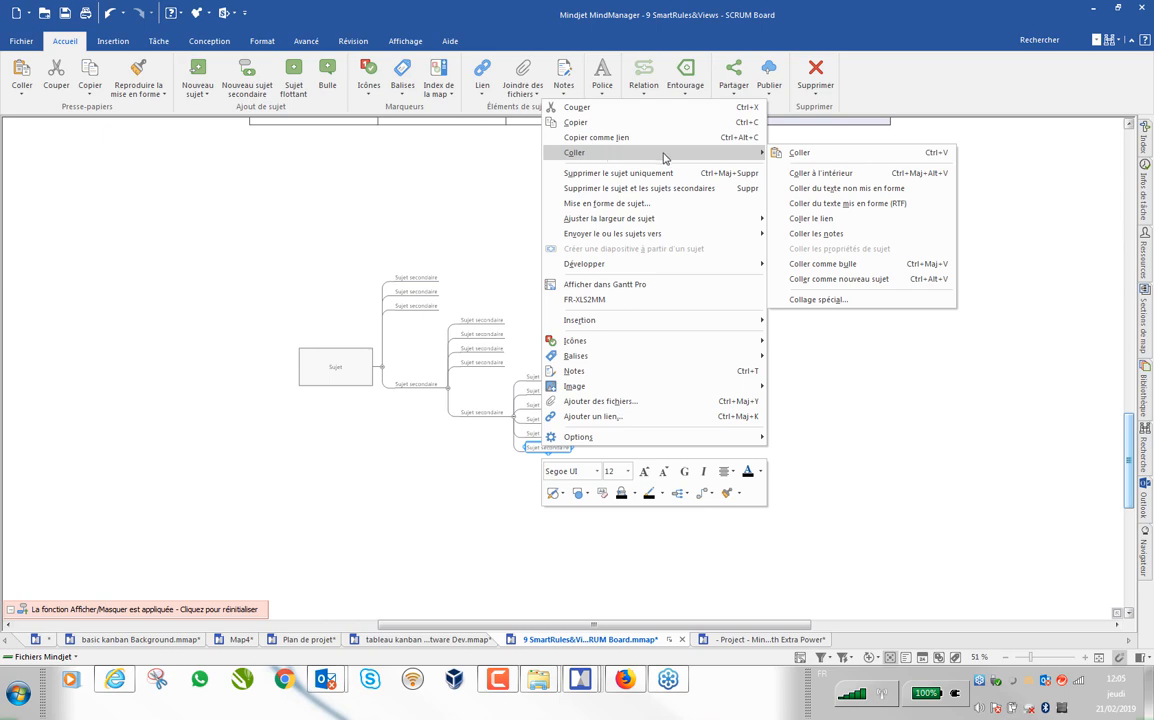
pyautogui.click(814, 219)
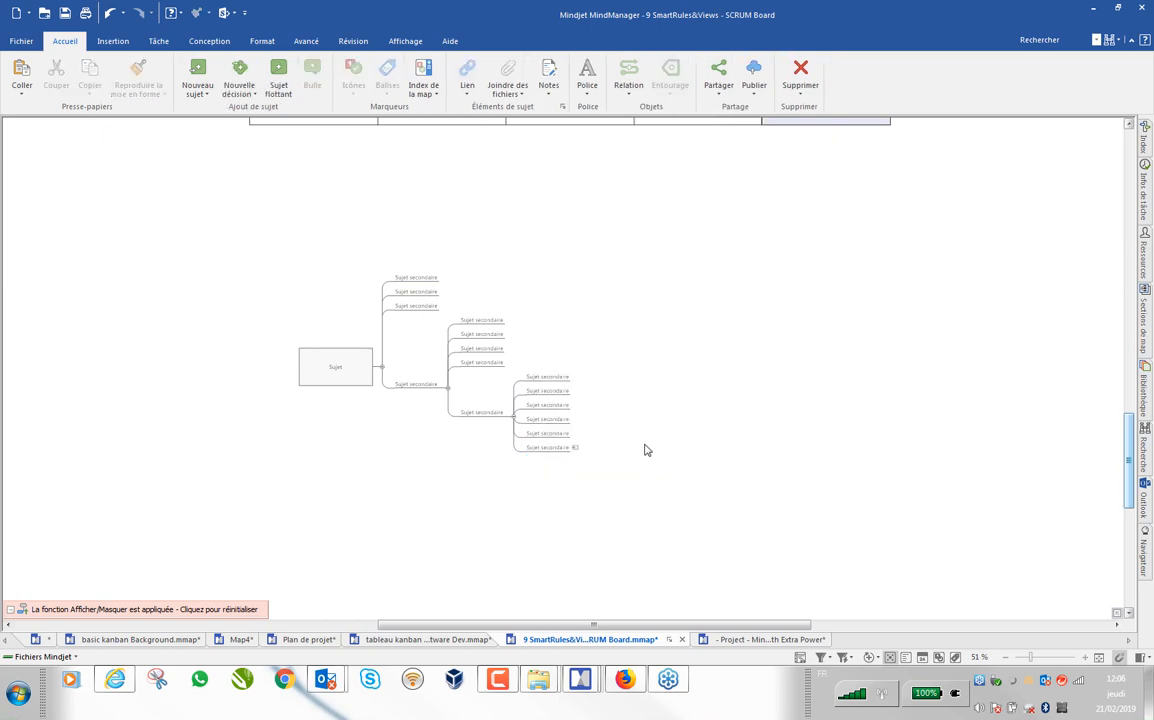
# Step: Follow the link on the last subtopic to the Élément 087 card on the board
pyautogui.scroll(8, 644, 455)
pyautogui.scroll(-8, 620, 468)
pyautogui.scroll(4, 603, 471)
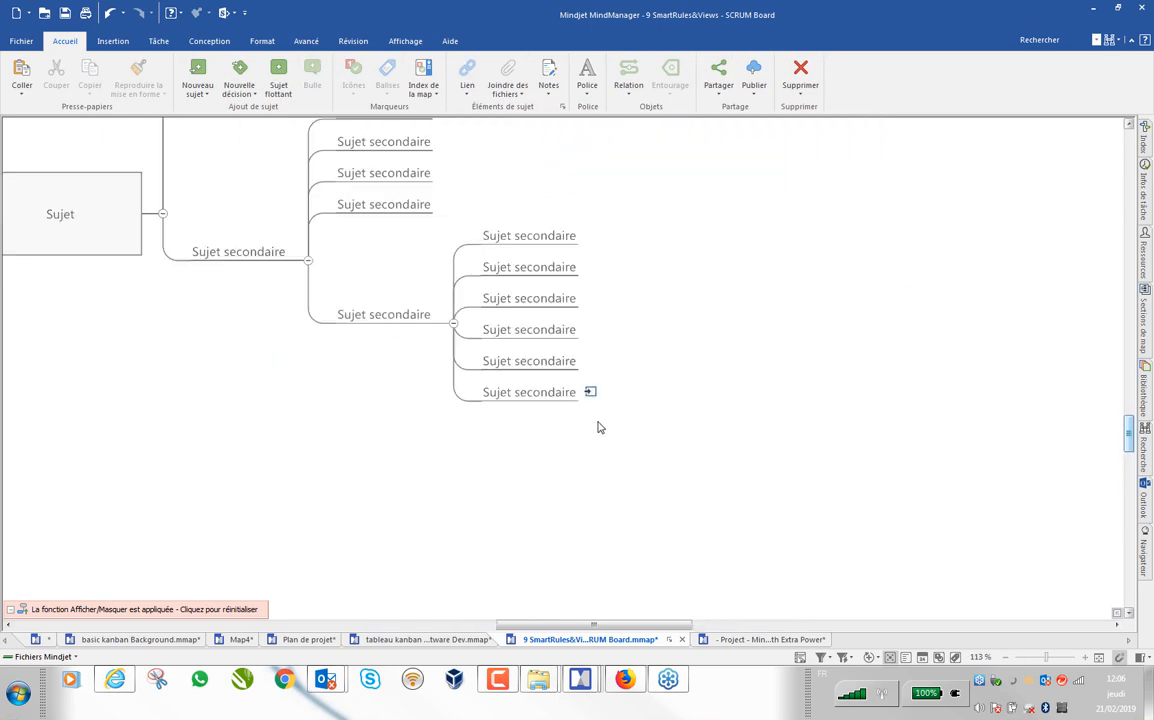
pyautogui.click(590, 392)
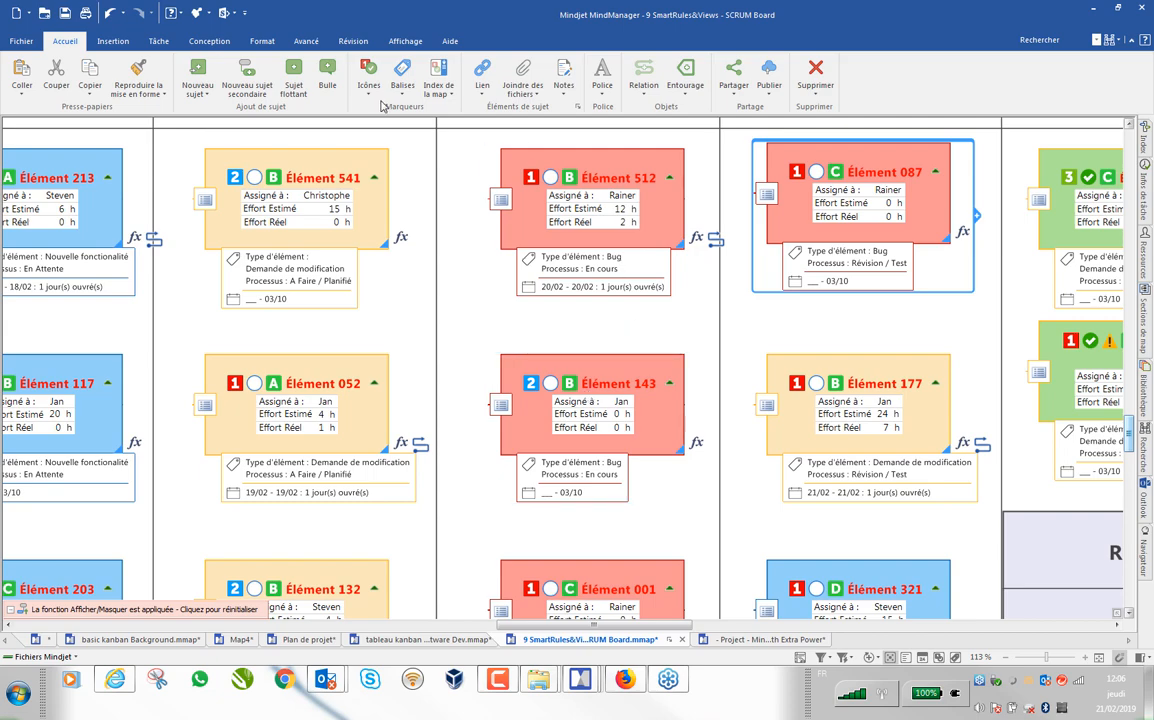
# Step: Return to the webinar agenda map, and expand the Questions branch to view it before collapsing it again
pyautogui.click(35, 639)
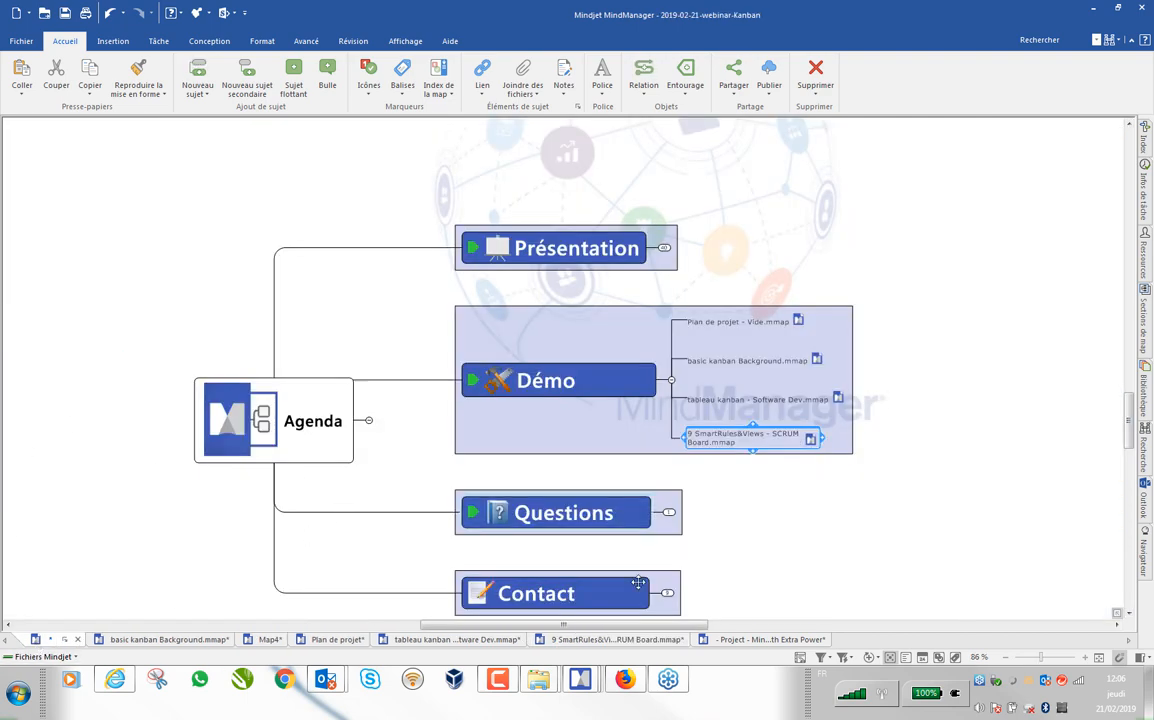
pyautogui.click(668, 513)
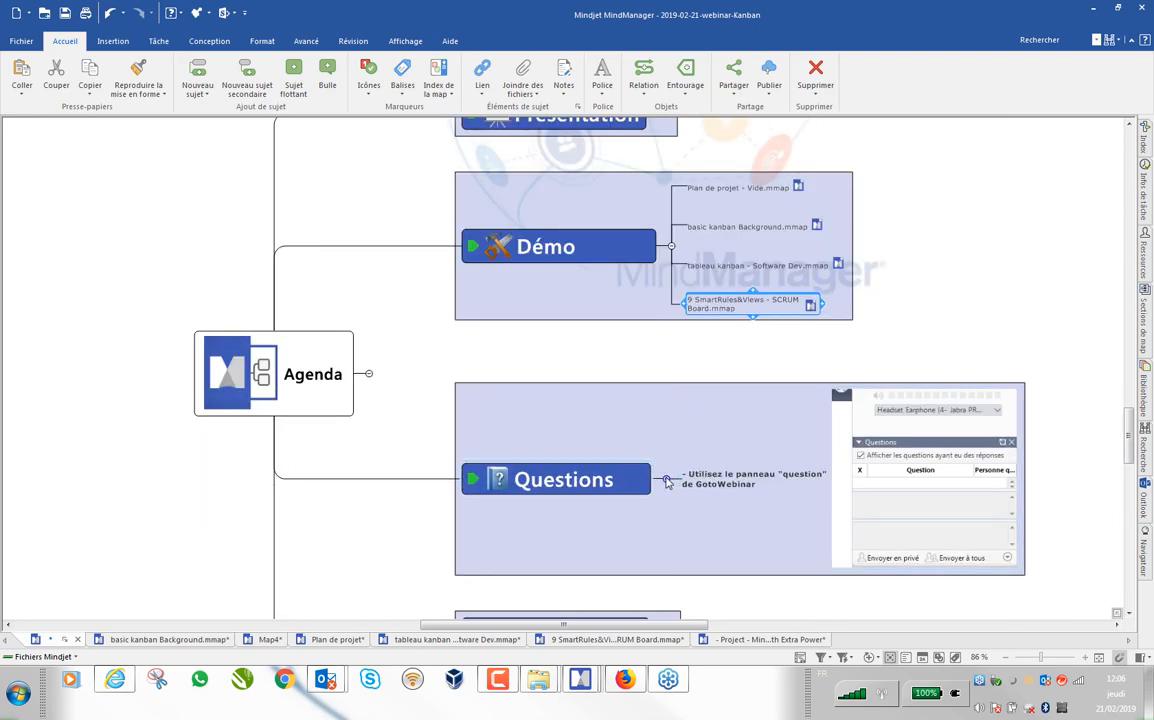
pyautogui.click(666, 479)
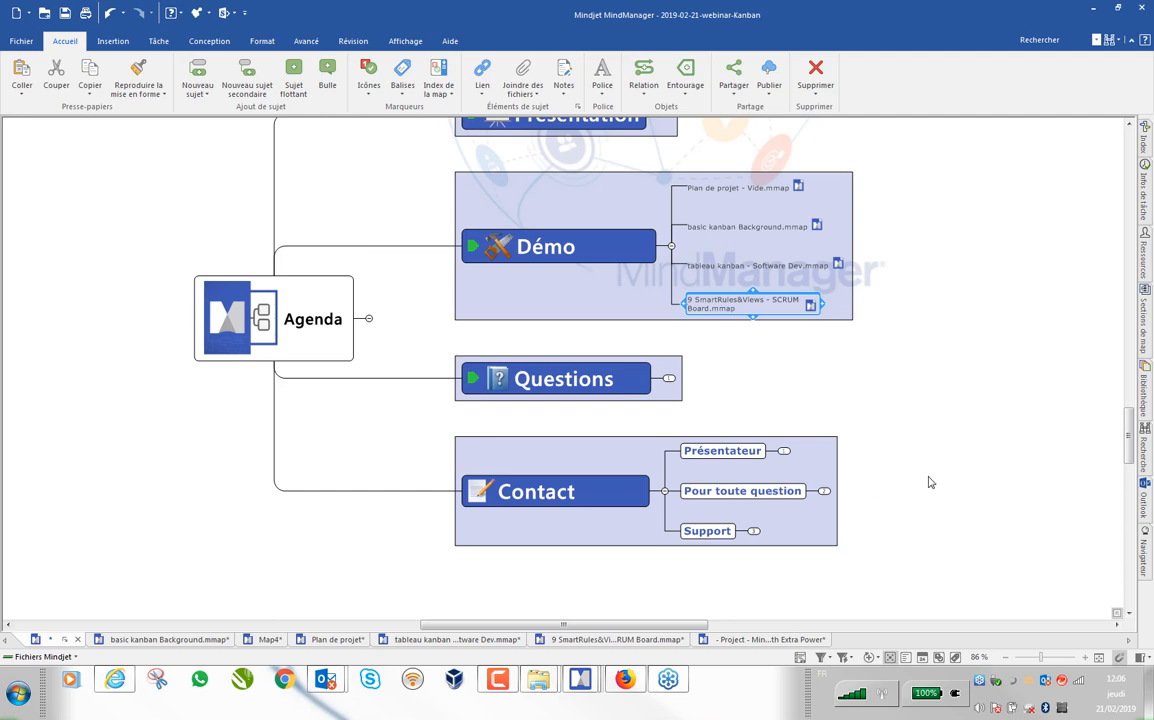
# Step: Enlarge the Contact branch and expand its Présentateur, Pour toute question, Support and version d'essai topics to show the contact details
pyautogui.scroll(4, 930, 482)
pyautogui.click(906, 497)
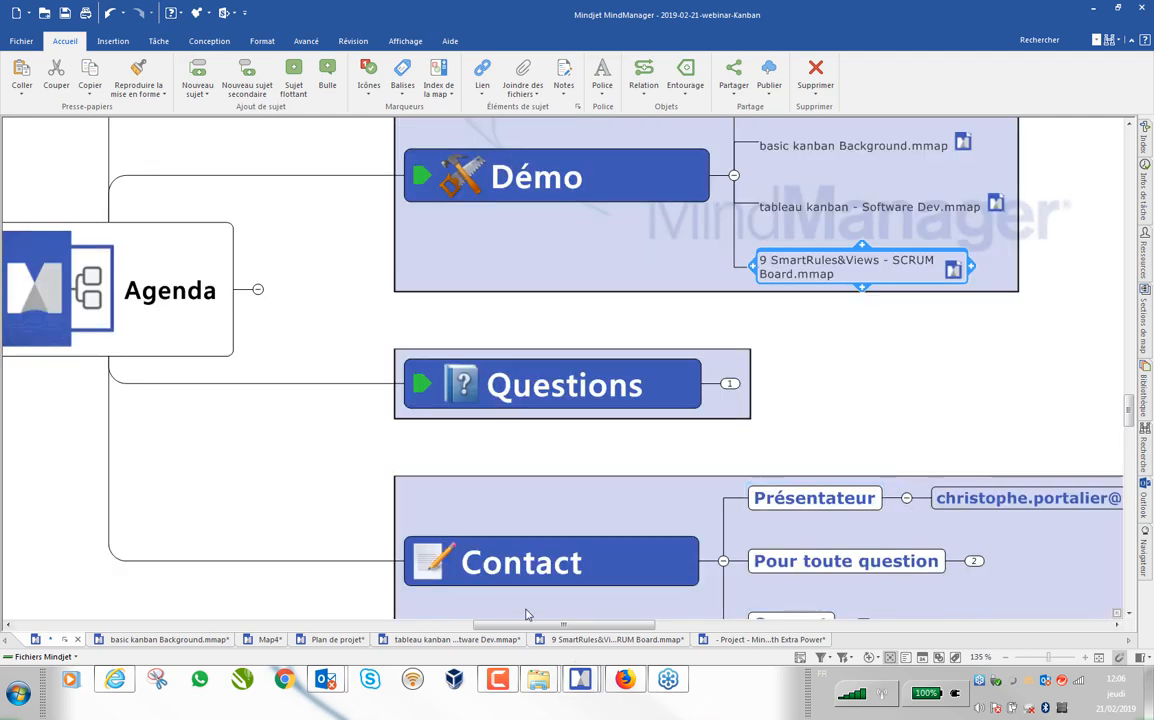
pyautogui.hscroll(5, 507, 567)
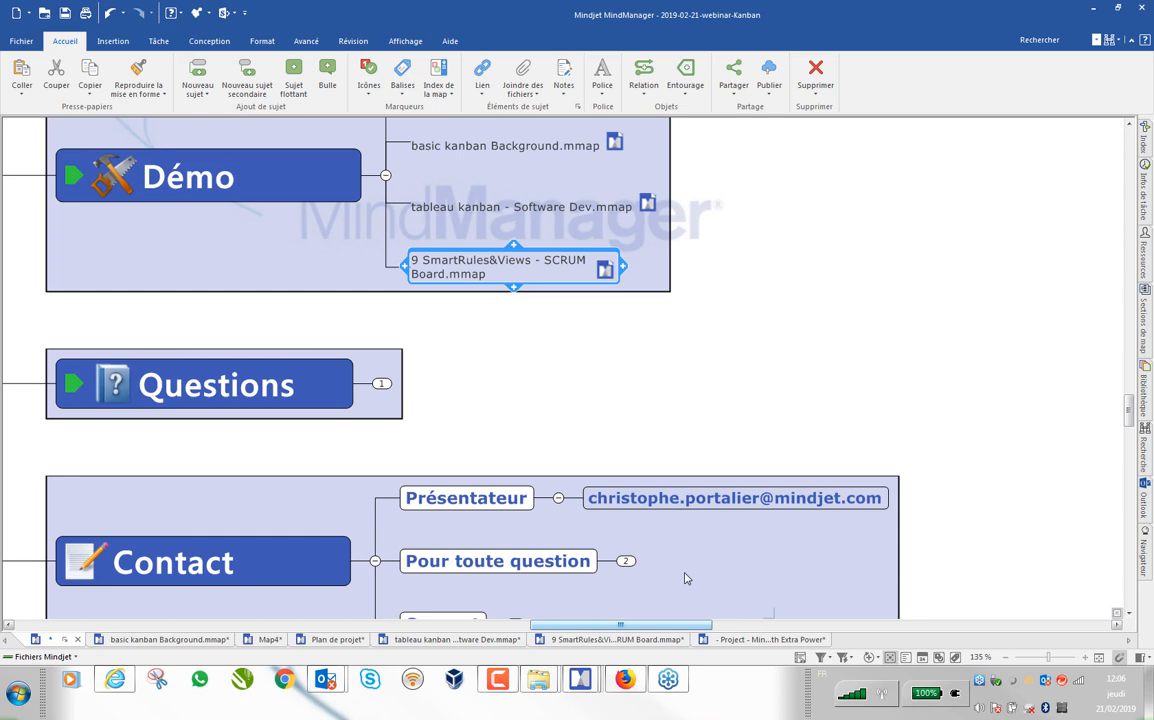
pyautogui.click(626, 561)
pyautogui.scroll(-2, 768, 498)
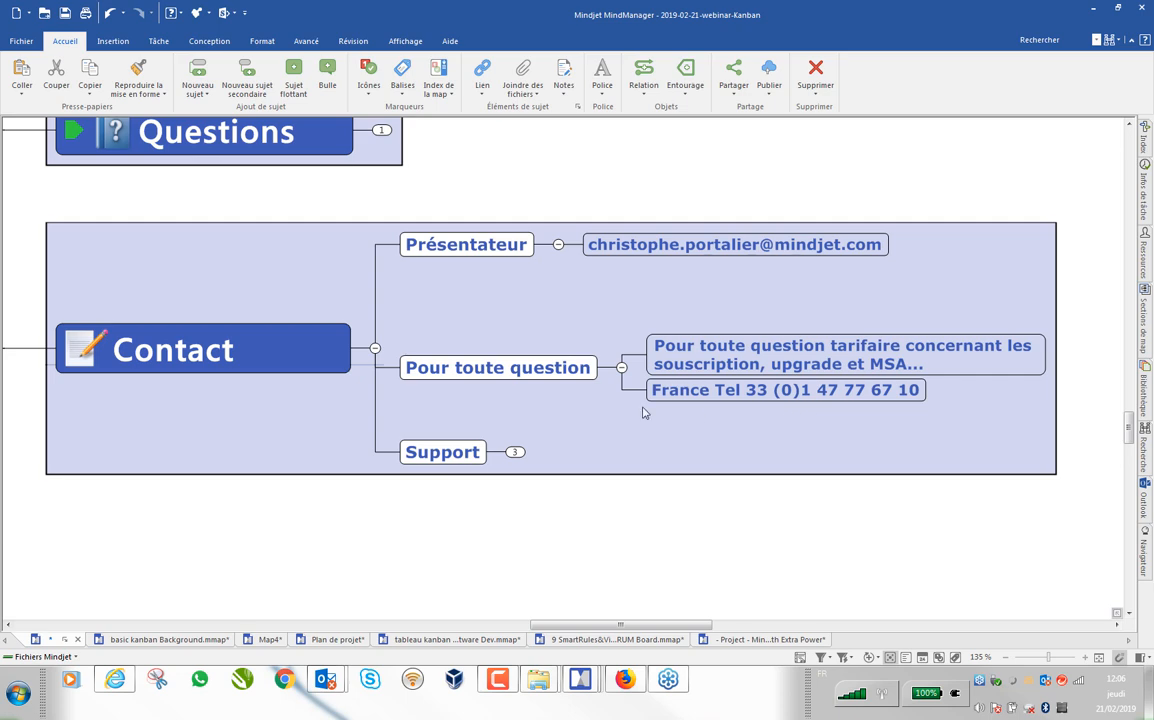
pyautogui.click(514, 452)
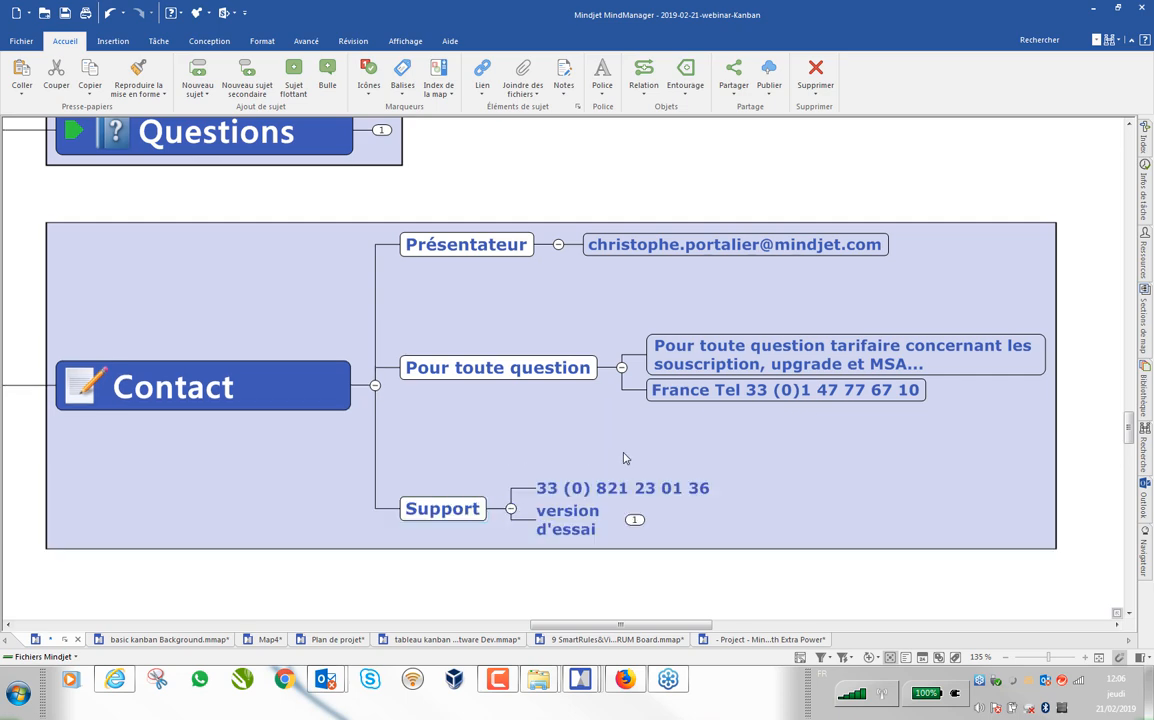
pyautogui.click(634, 522)
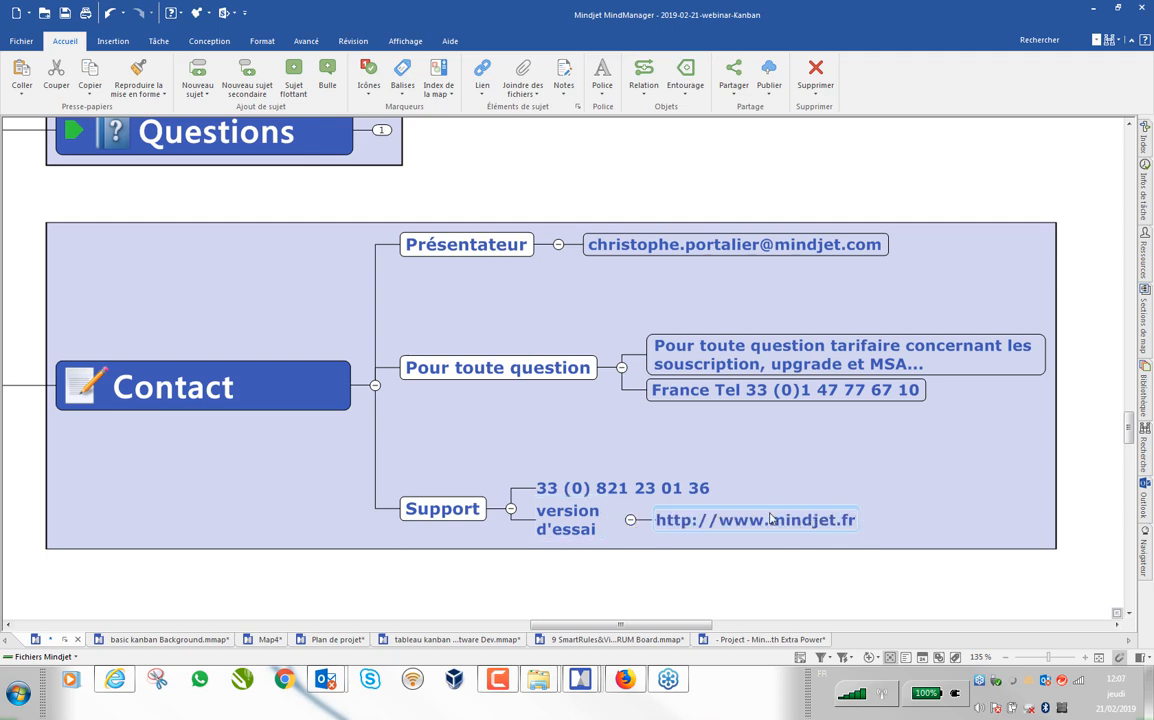